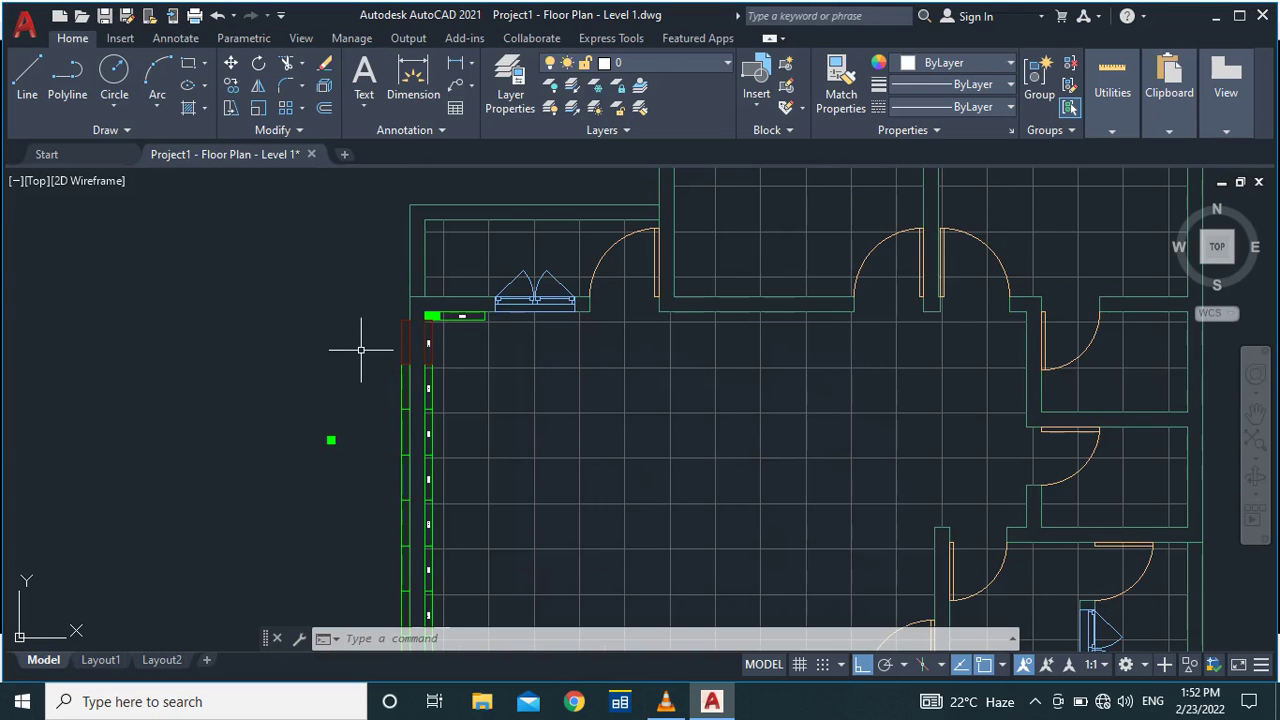
Examine the panel layout along both faces of the west exterior wall, from its upper corner to its lower corner.
{"action": "scroll", "coordinate": [430, 377], "scroll_direction": "up", "scroll_amount": 4}
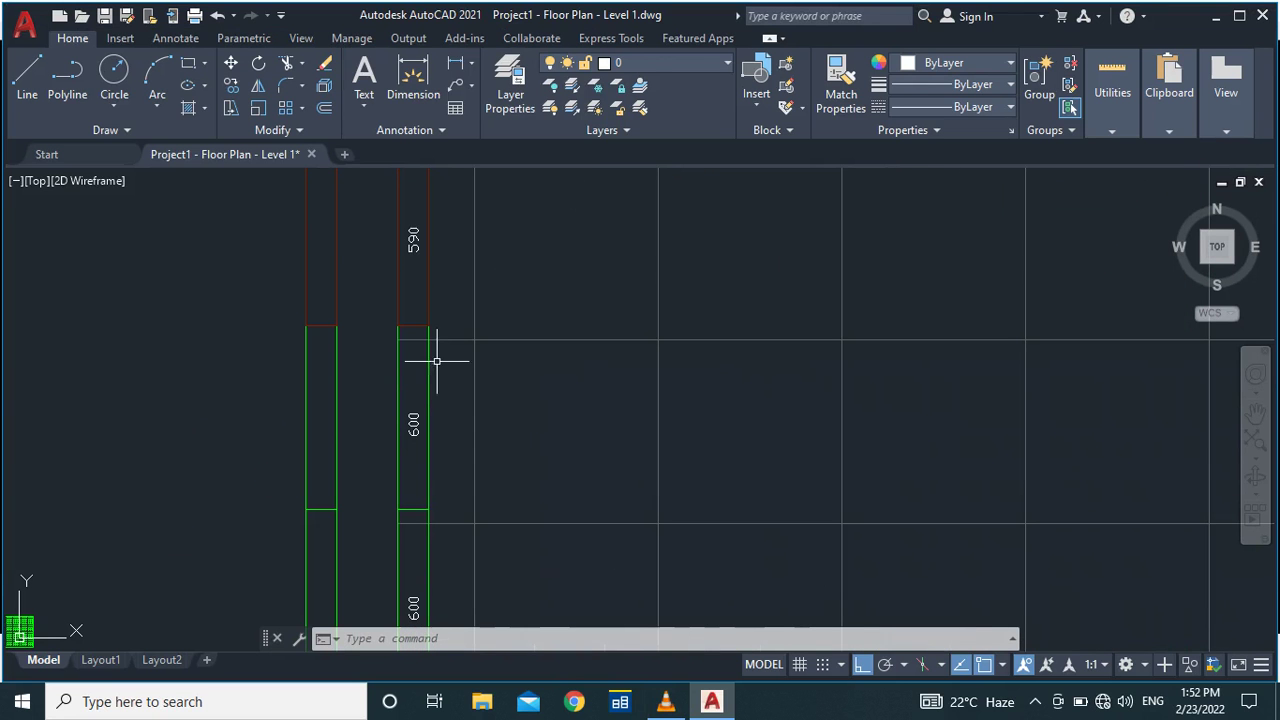
{"action": "scroll", "coordinate": [449, 331], "scroll_direction": "down", "scroll_amount": 3}
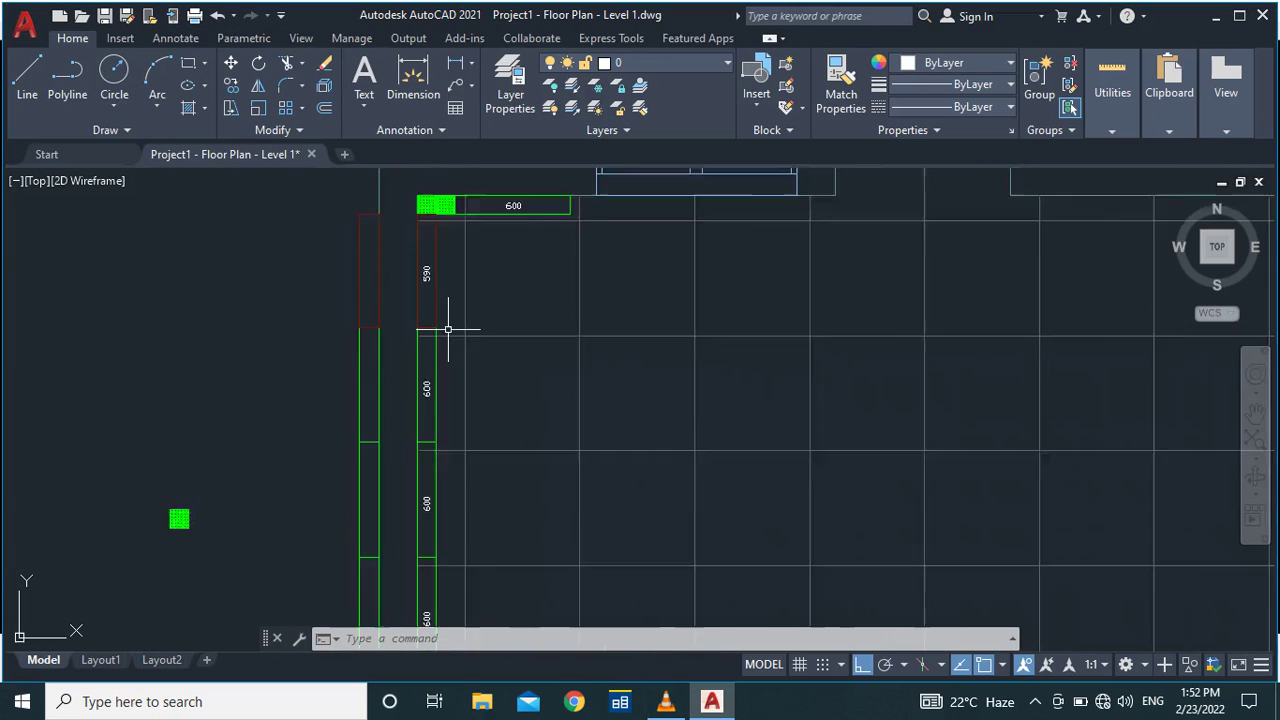
{"action": "scroll", "coordinate": [405, 272], "scroll_direction": "down", "scroll_amount": 4}
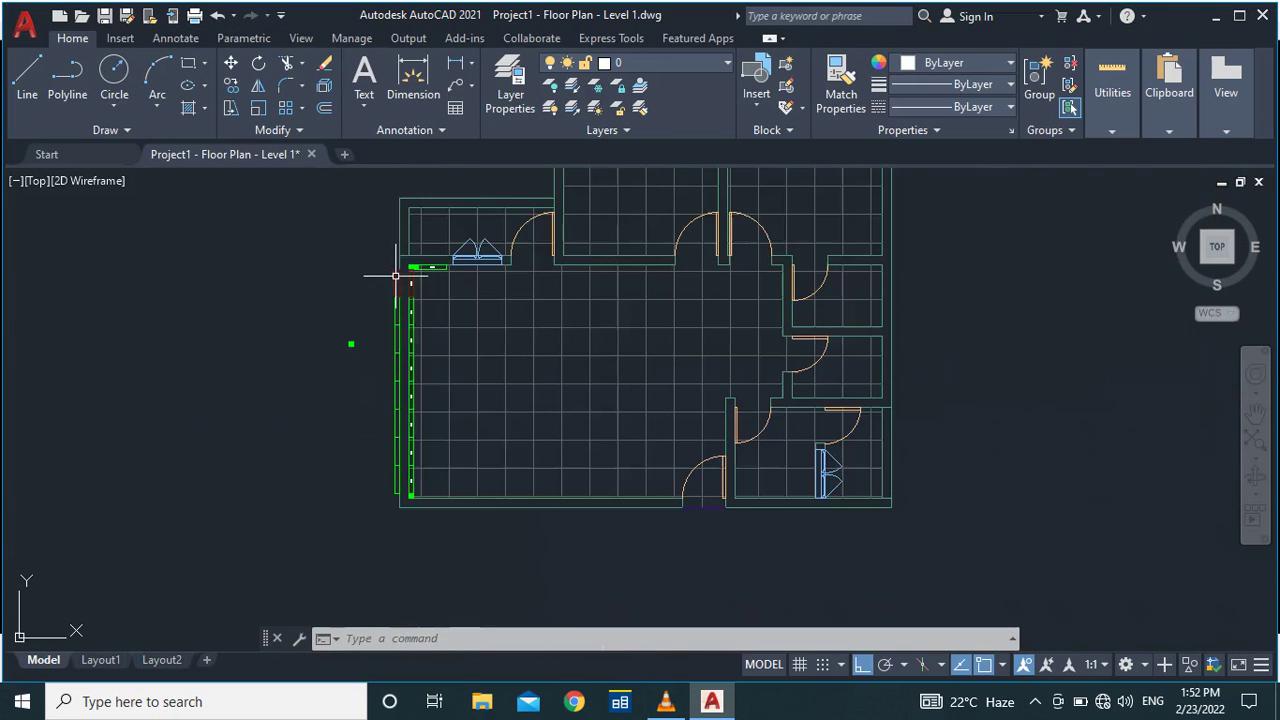
{"action": "scroll", "coordinate": [410, 320], "scroll_direction": "up", "scroll_amount": 4}
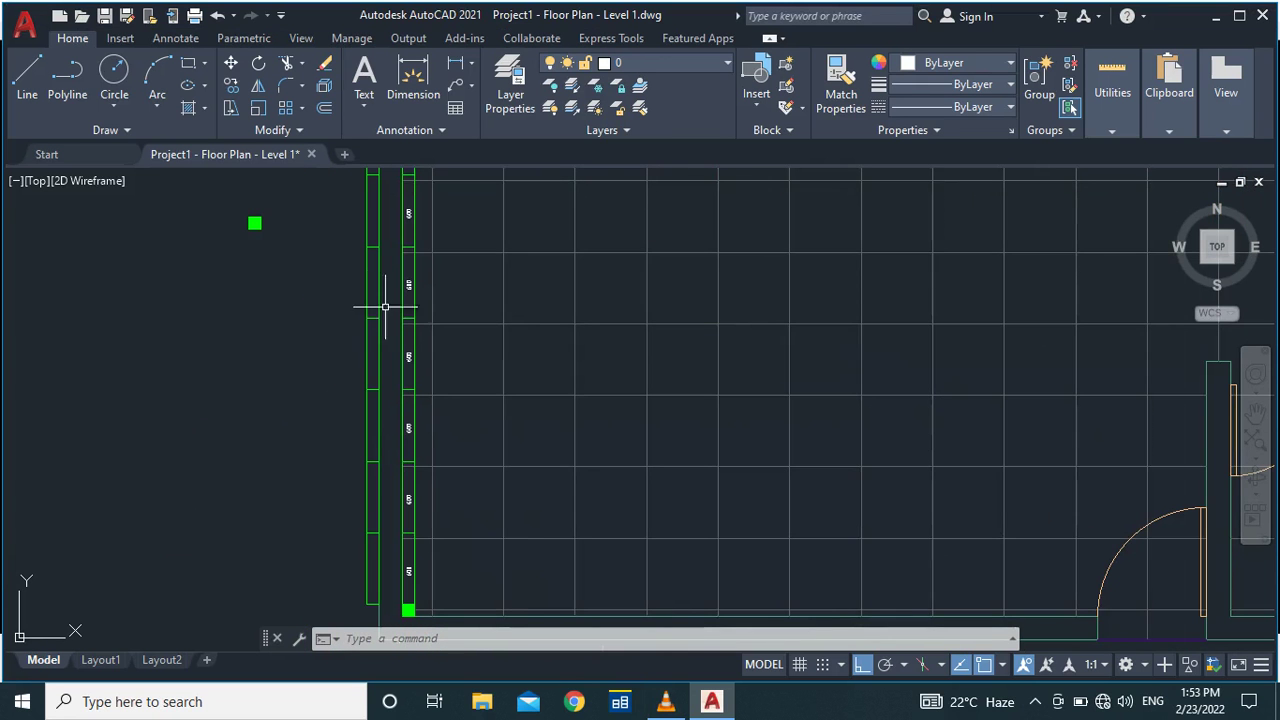
{"action": "scroll", "coordinate": [340, 318], "scroll_direction": "down", "scroll_amount": 4}
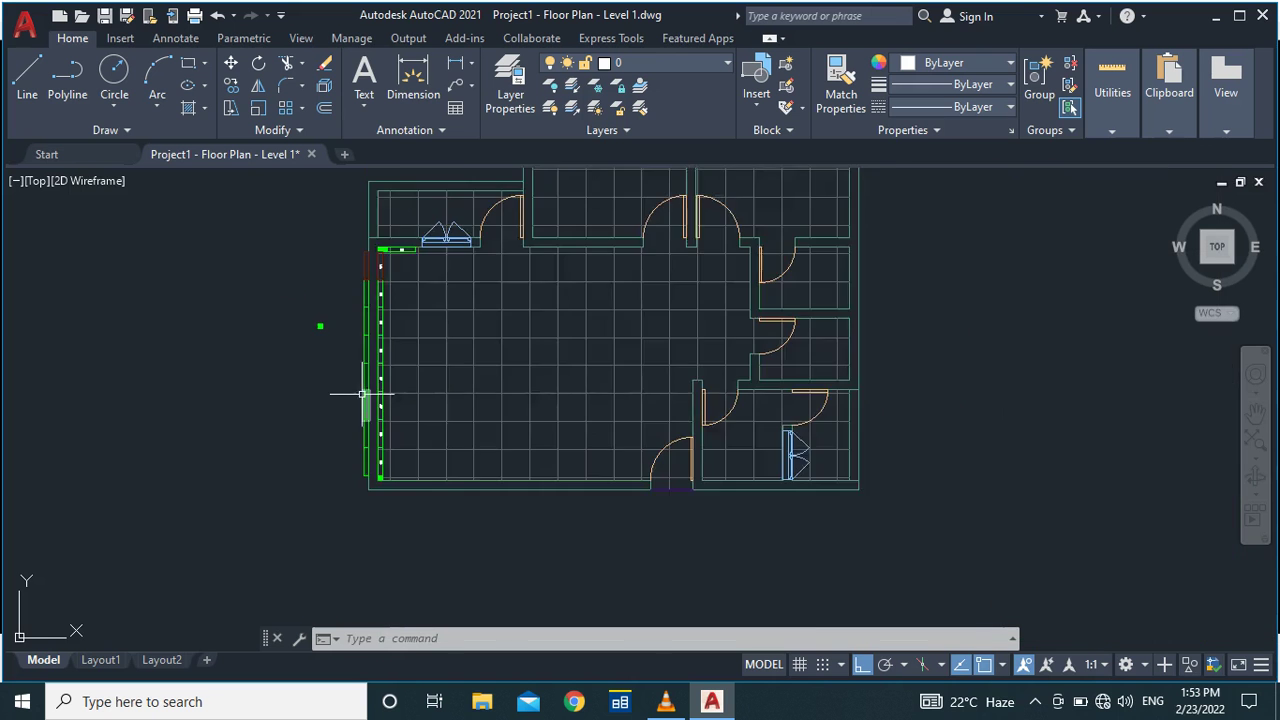
{"action": "scroll", "coordinate": [300, 310], "scroll_direction": "up", "scroll_amount": 4}
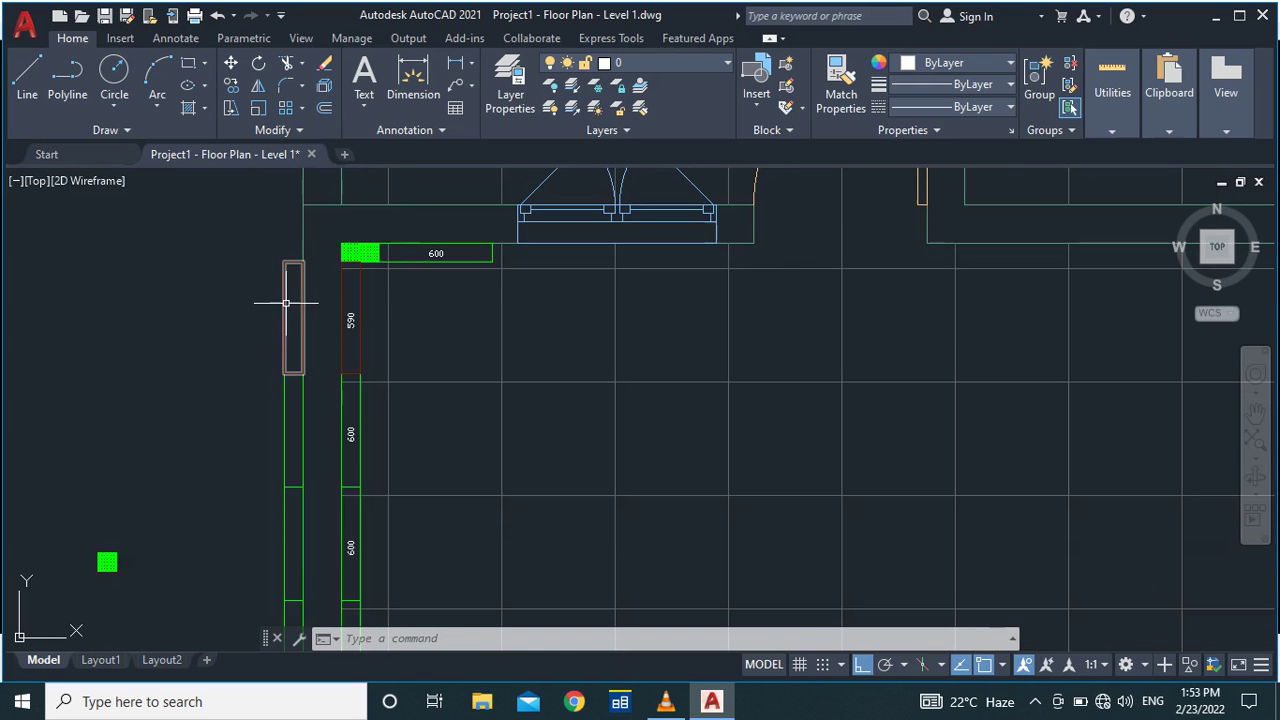
{"action": "scroll", "coordinate": [398, 250], "scroll_direction": "down", "scroll_amount": 2}
{"action": "scroll", "coordinate": [357, 243], "scroll_direction": "down", "scroll_amount": 6}
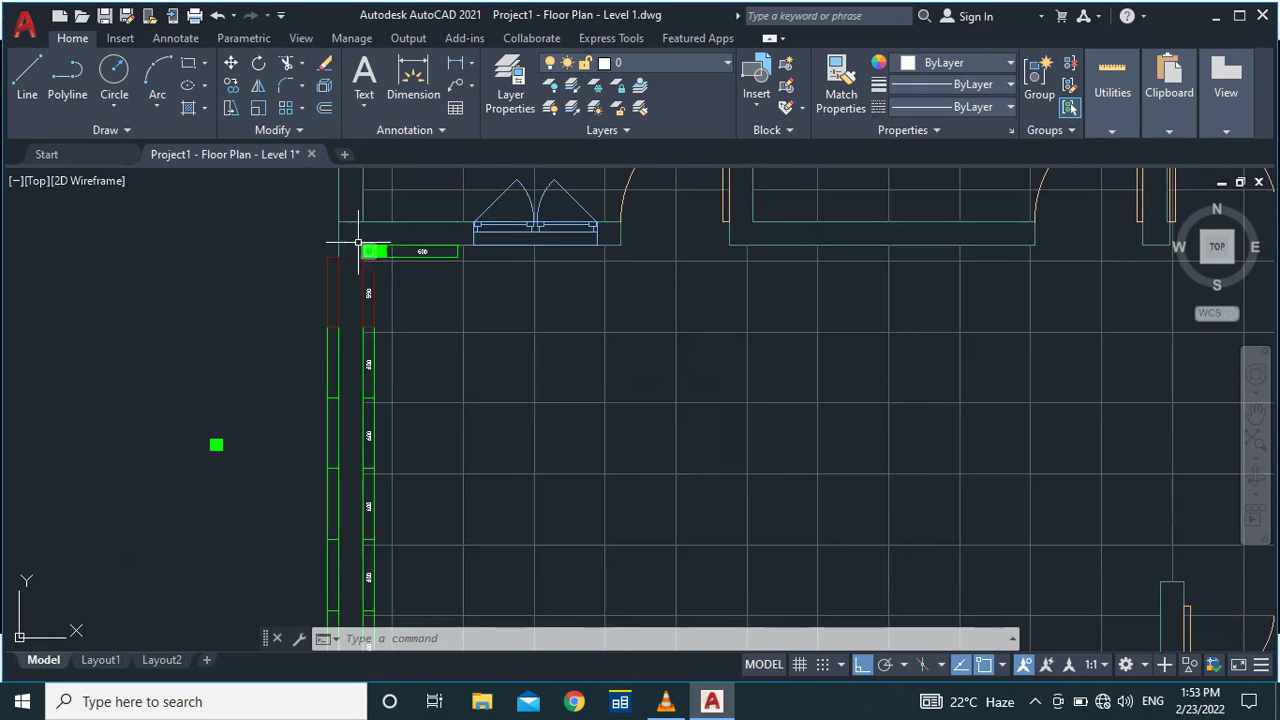
{"action": "scroll", "coordinate": [345, 428], "scroll_direction": "up", "scroll_amount": 6}
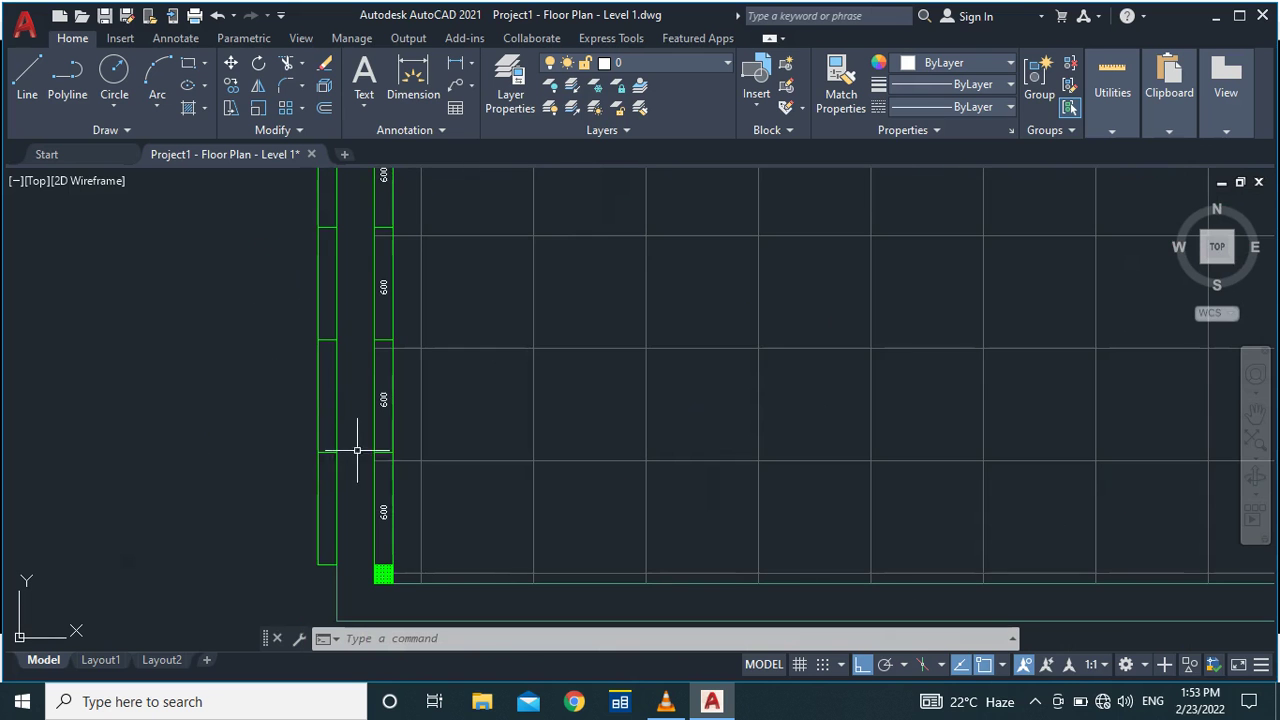
{"action": "scroll", "coordinate": [356, 497], "scroll_direction": "down", "scroll_amount": 5}
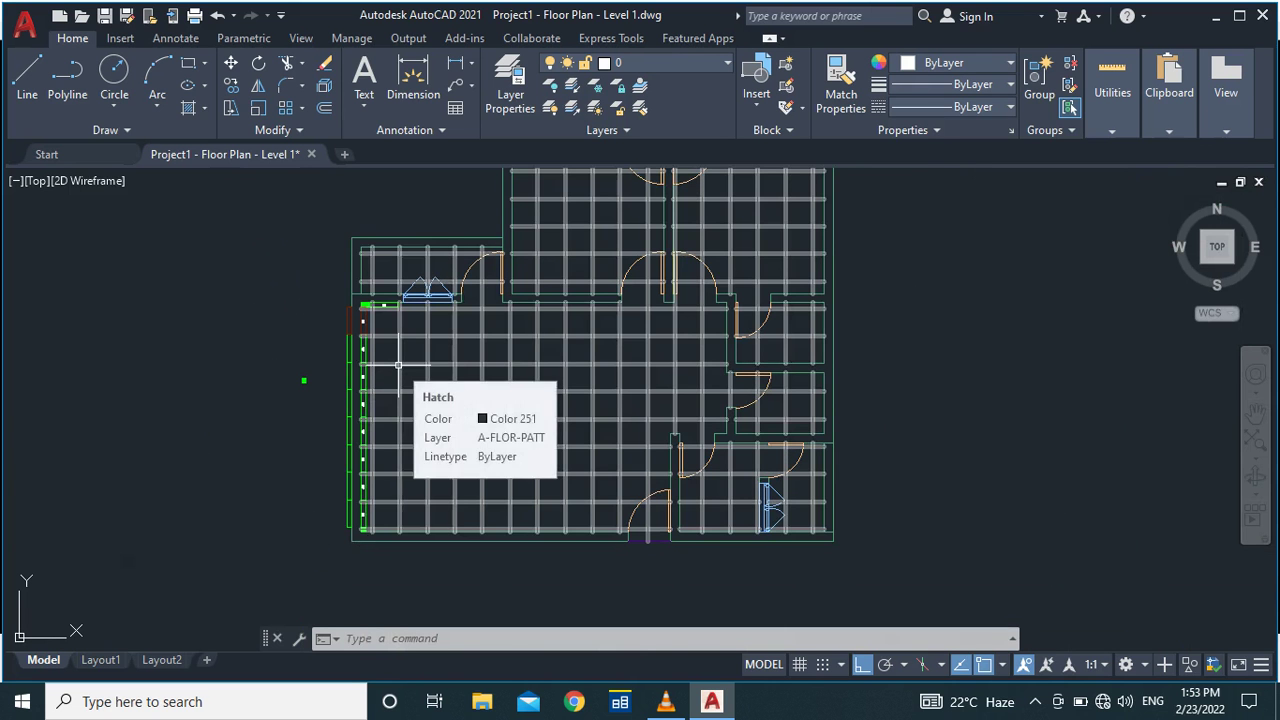
Identify the layer of the floor grid hatch and turn off the A-FLOR-PATT layer.
{"action": "left_click", "coordinate": [398, 365]}
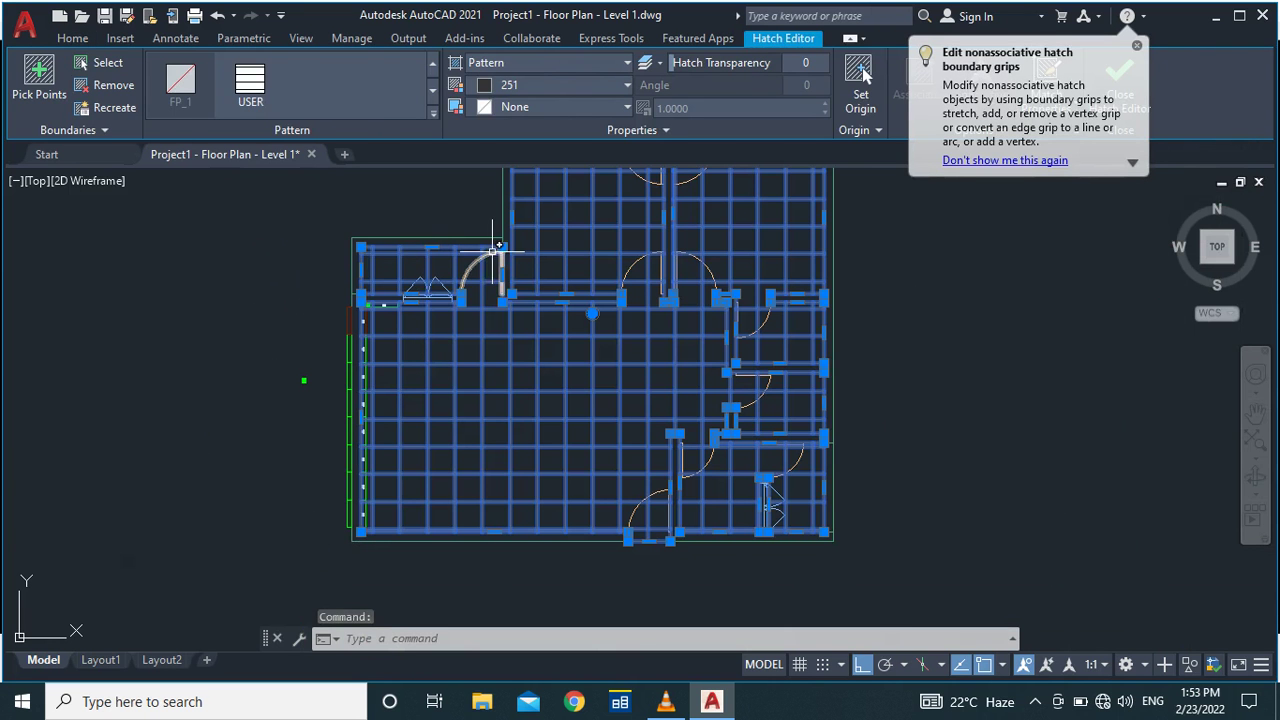
{"action": "key", "text": "Escape"}
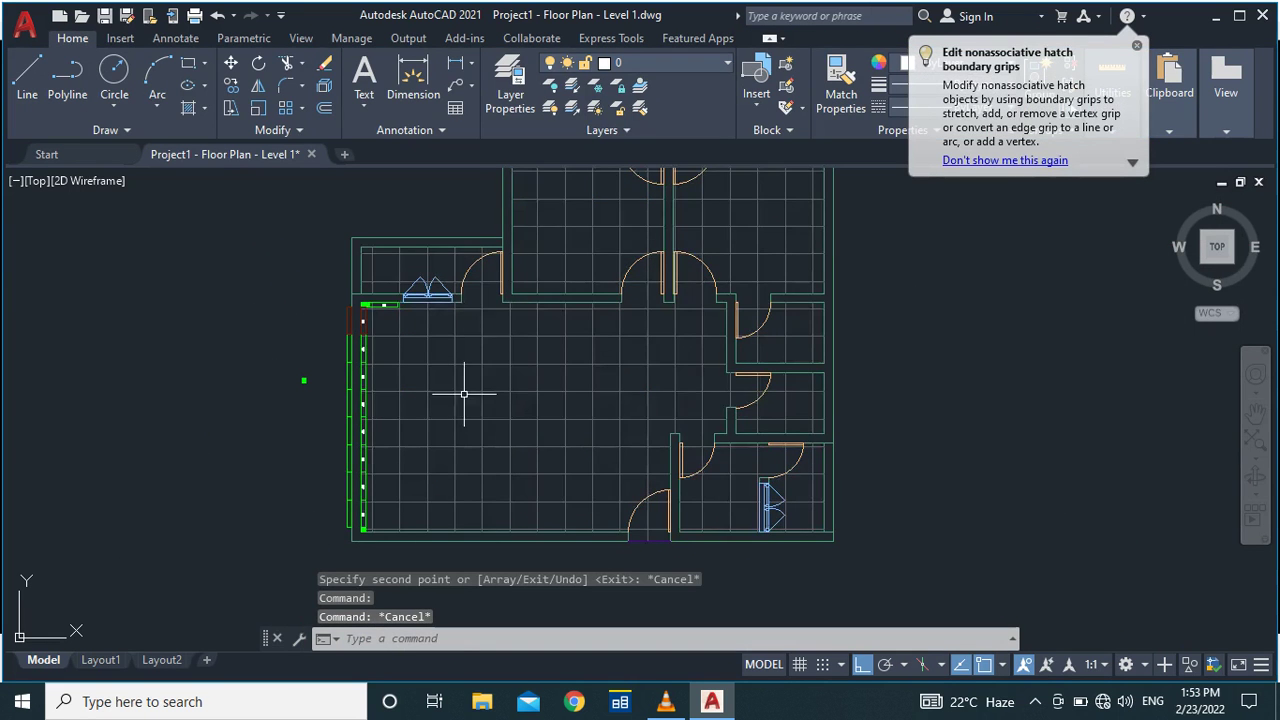
{"action": "left_click", "coordinate": [465, 379]}
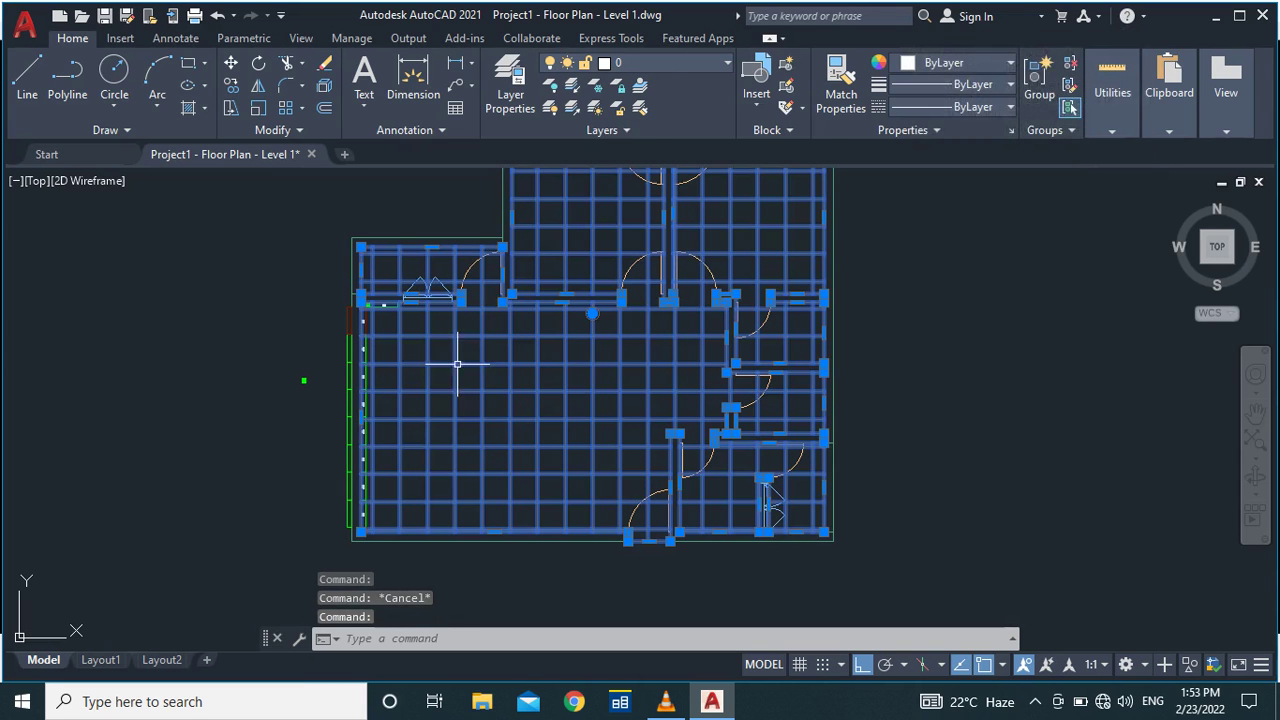
{"action": "key", "text": "Escape"}
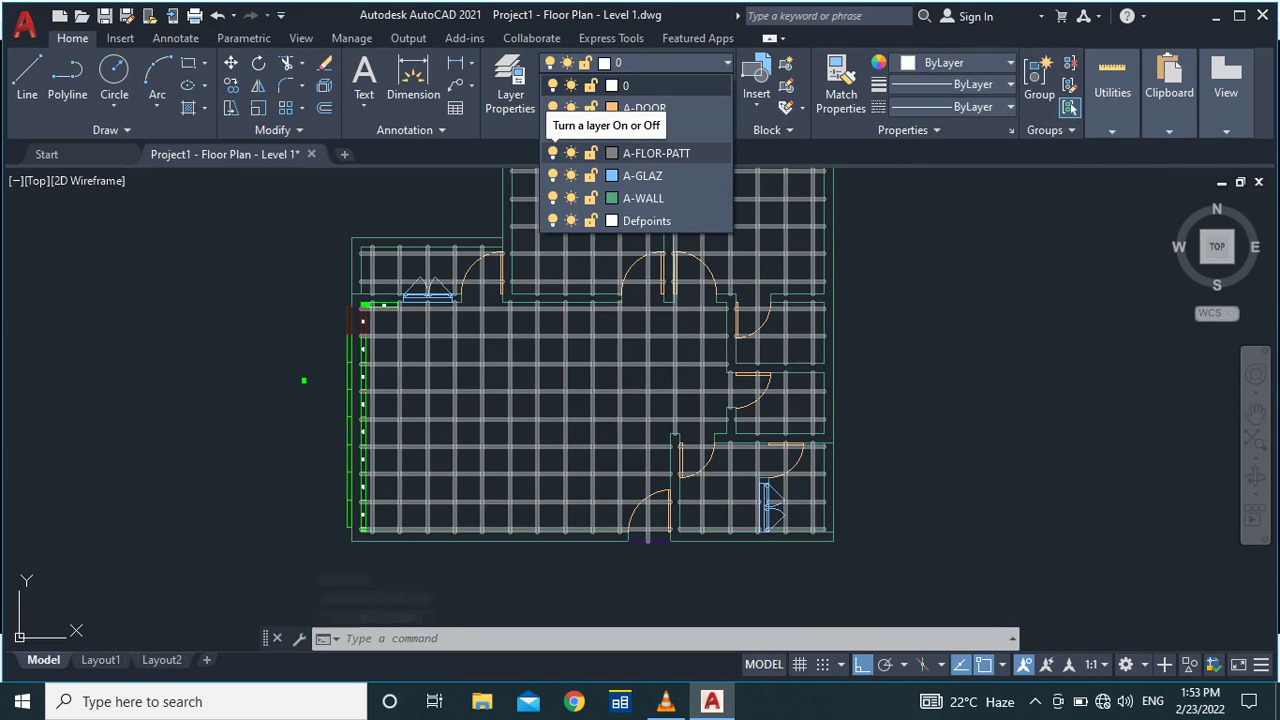
{"action": "left_click", "coordinate": [552, 153]}
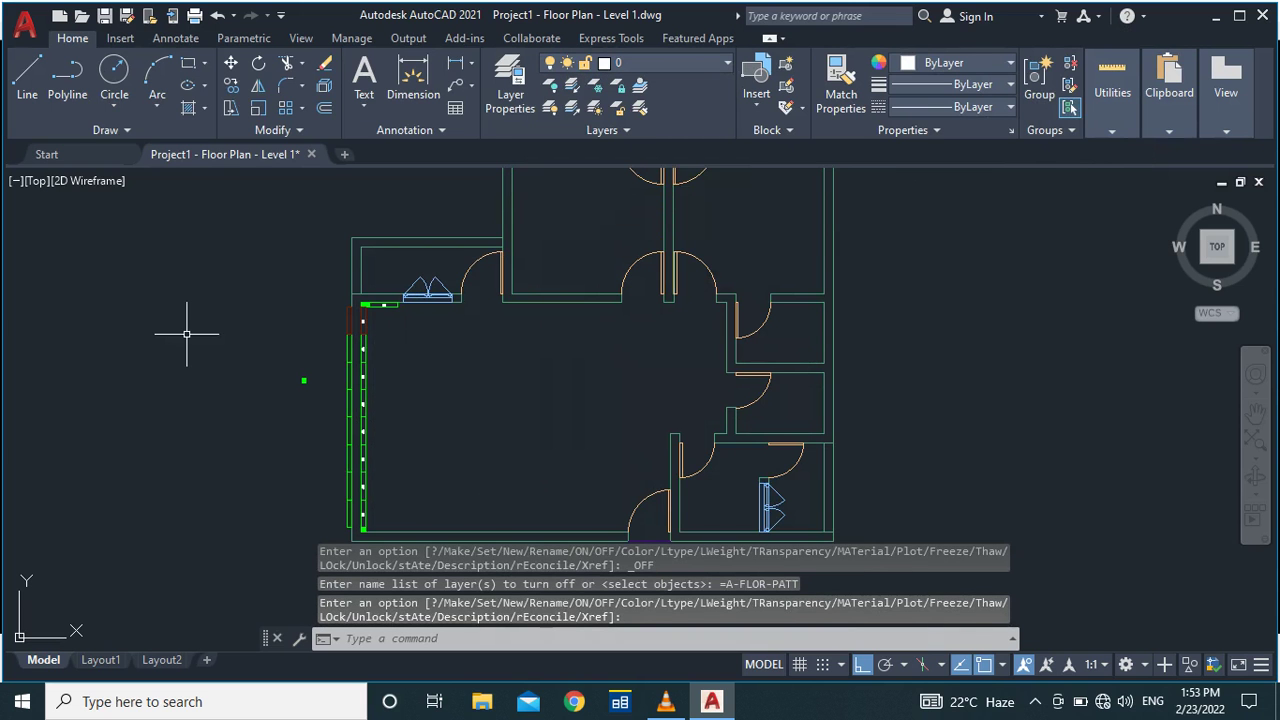
{"action": "key", "text": "Escape"}
Start a Hatch with the ANSI32 pattern and set its color to 99,100,102.
{"action": "scroll", "coordinate": [380, 276], "scroll_direction": "up", "scroll_amount": 3}
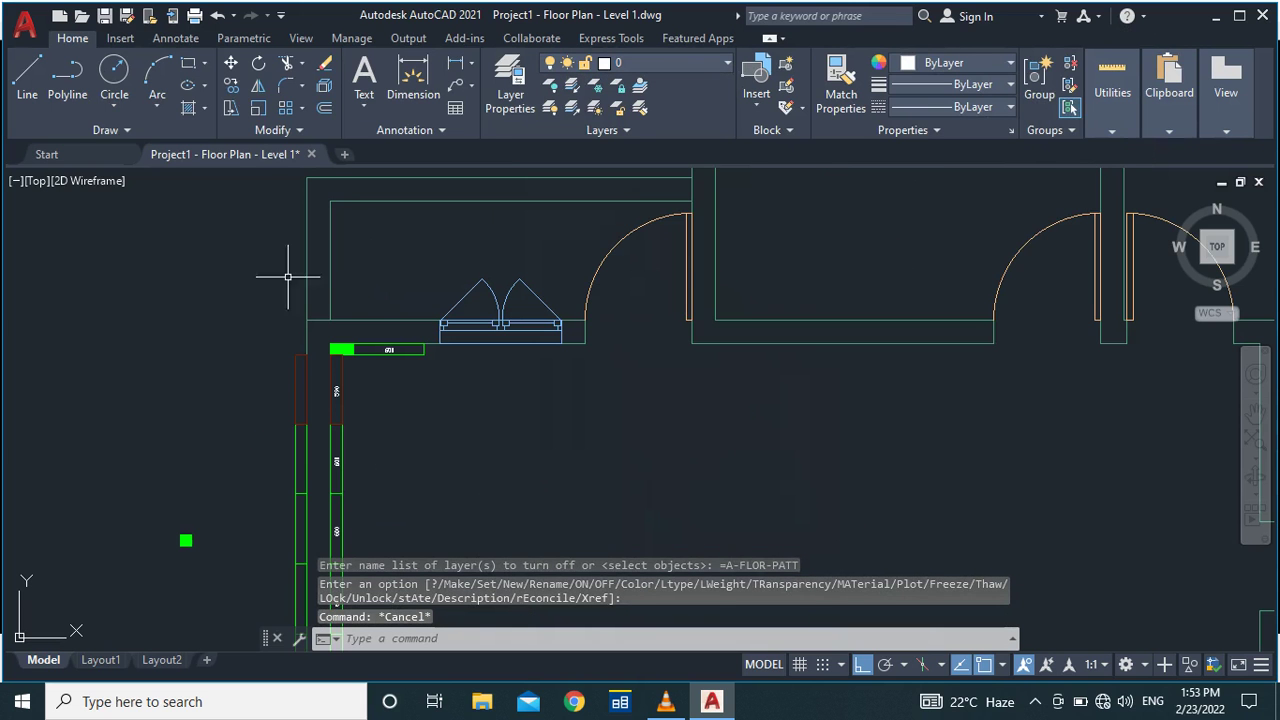
{"action": "type", "text": "hat"}
{"action": "key", "text": "Return"}
{"action": "scroll", "coordinate": [260, 298], "scroll_direction": "down", "scroll_amount": 2}
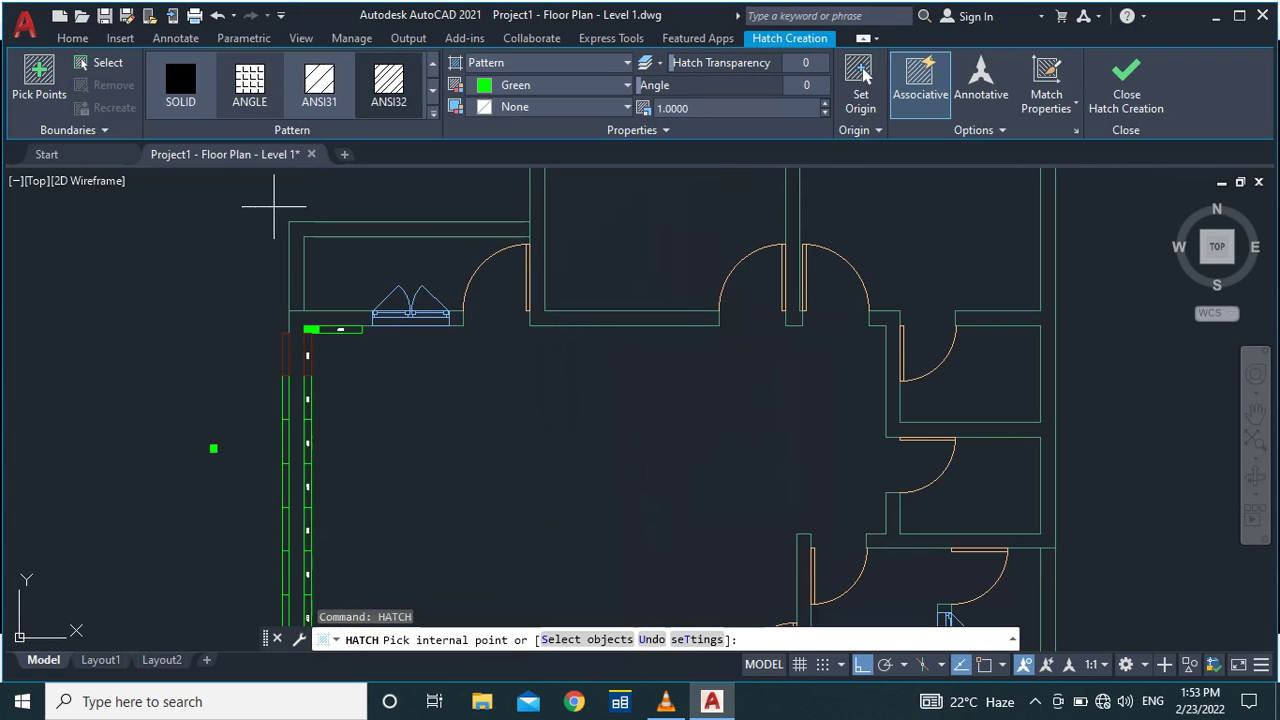
{"action": "scroll", "coordinate": [290, 90], "scroll_direction": "down", "scroll_amount": 1}
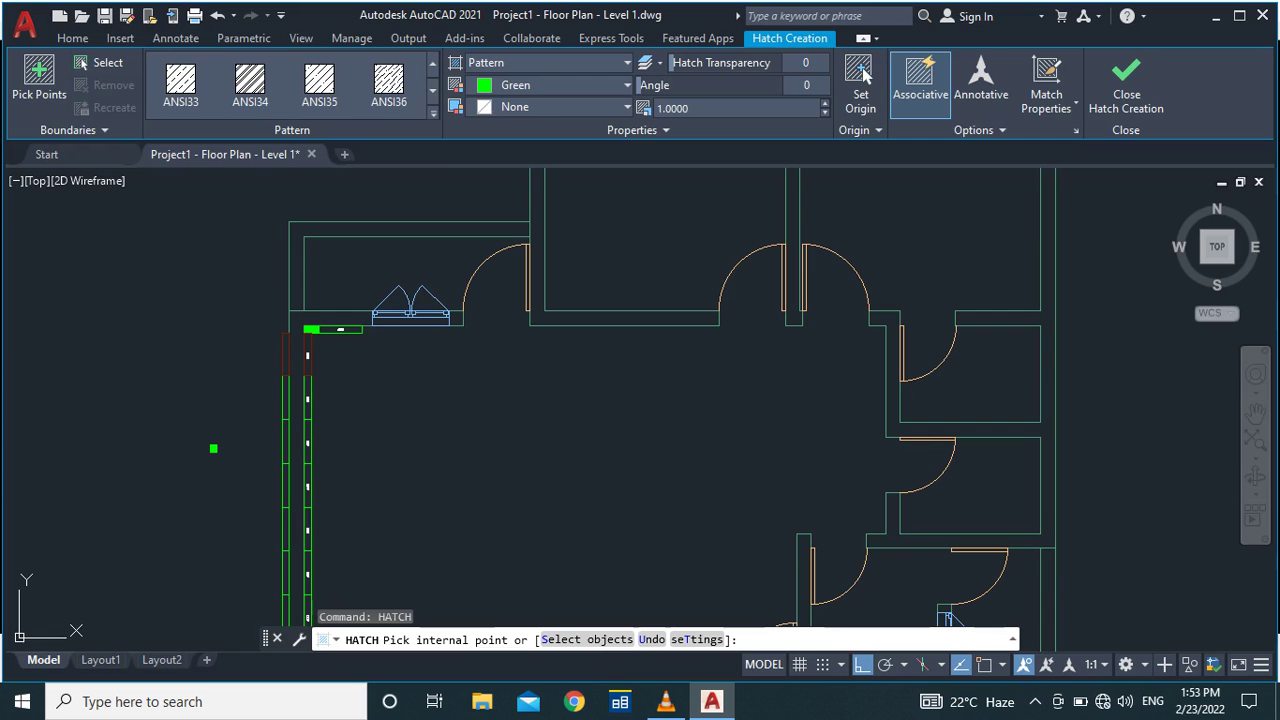
{"action": "left_click", "coordinate": [433, 113]}
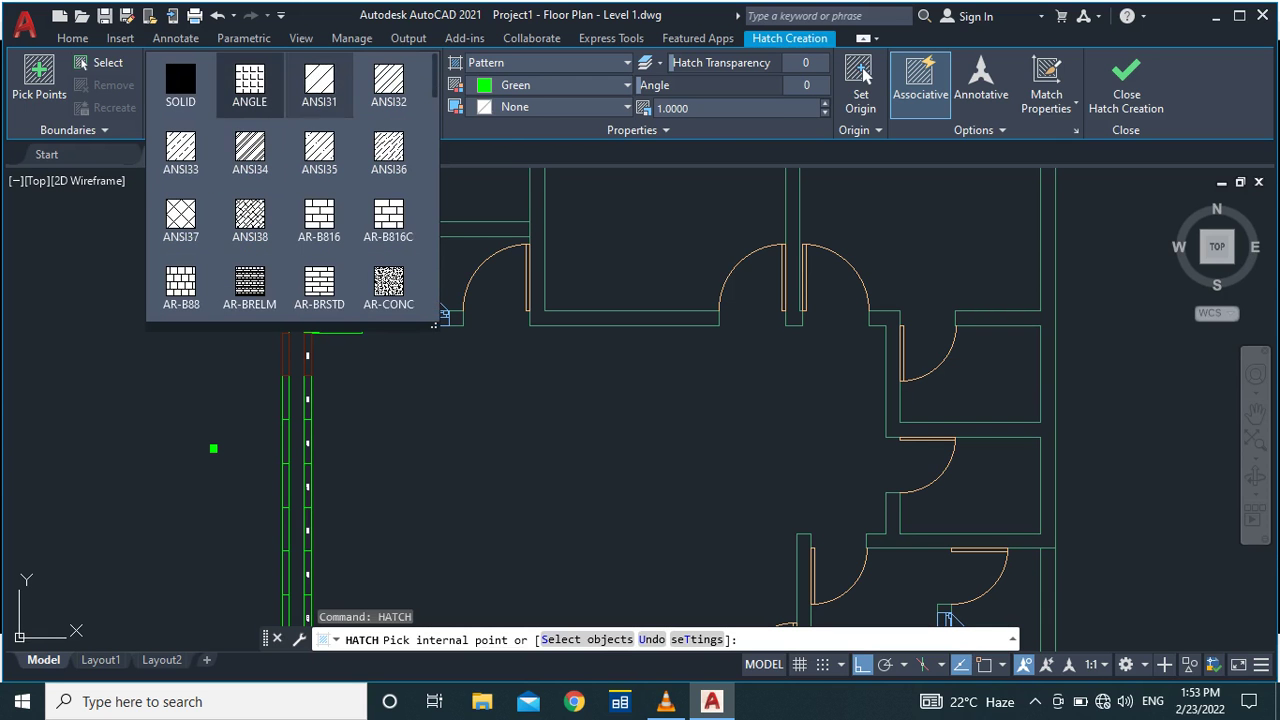
{"action": "left_click", "coordinate": [389, 86]}
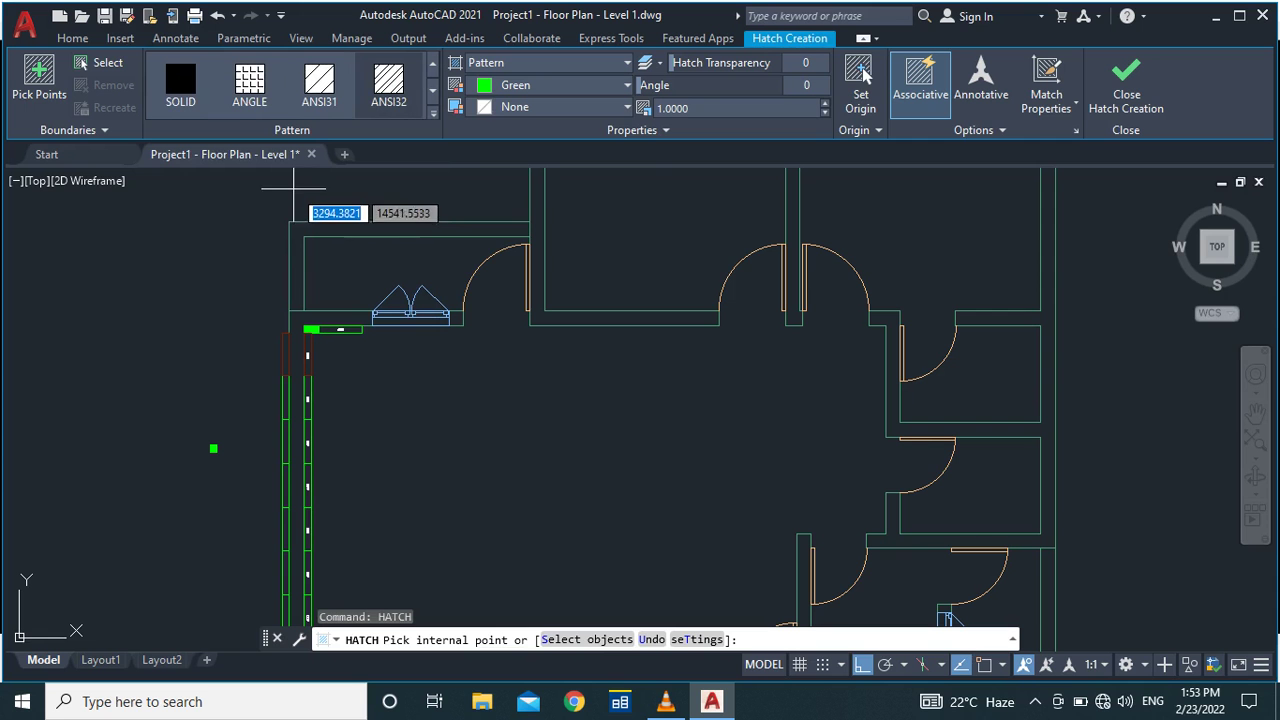
{"action": "left_click", "coordinate": [555, 85]}
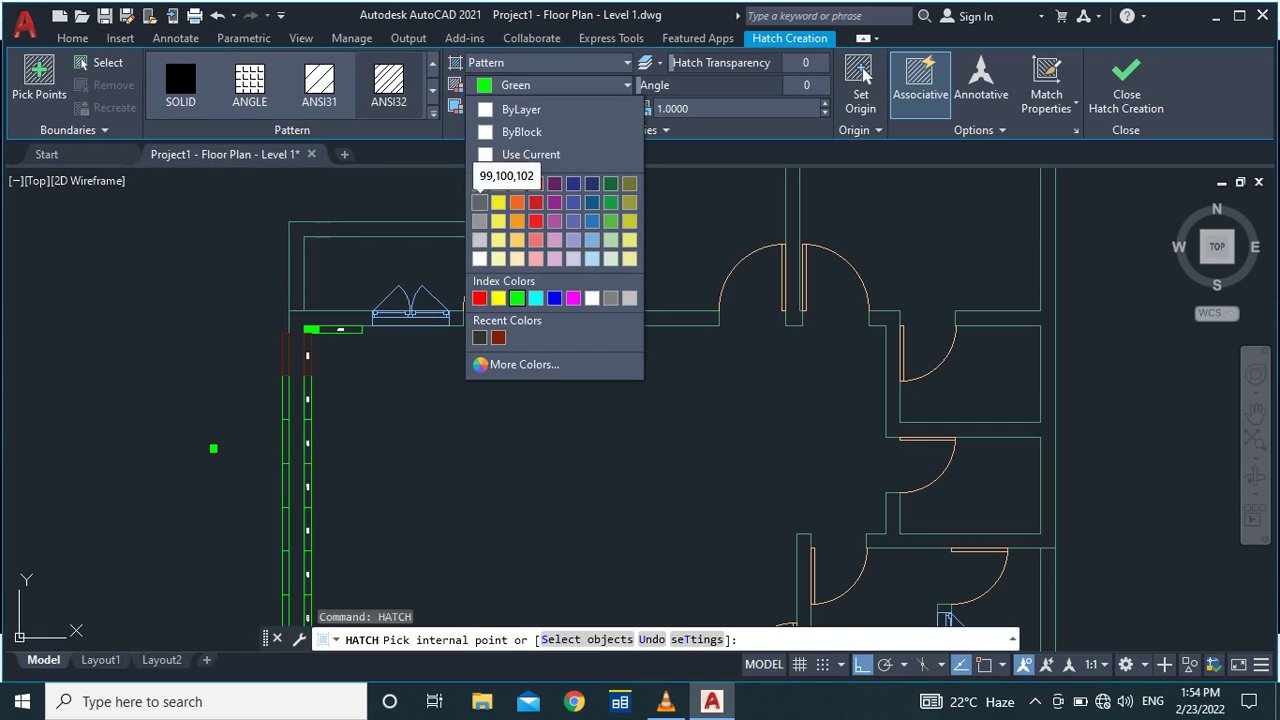
{"action": "left_click", "coordinate": [479, 202]}
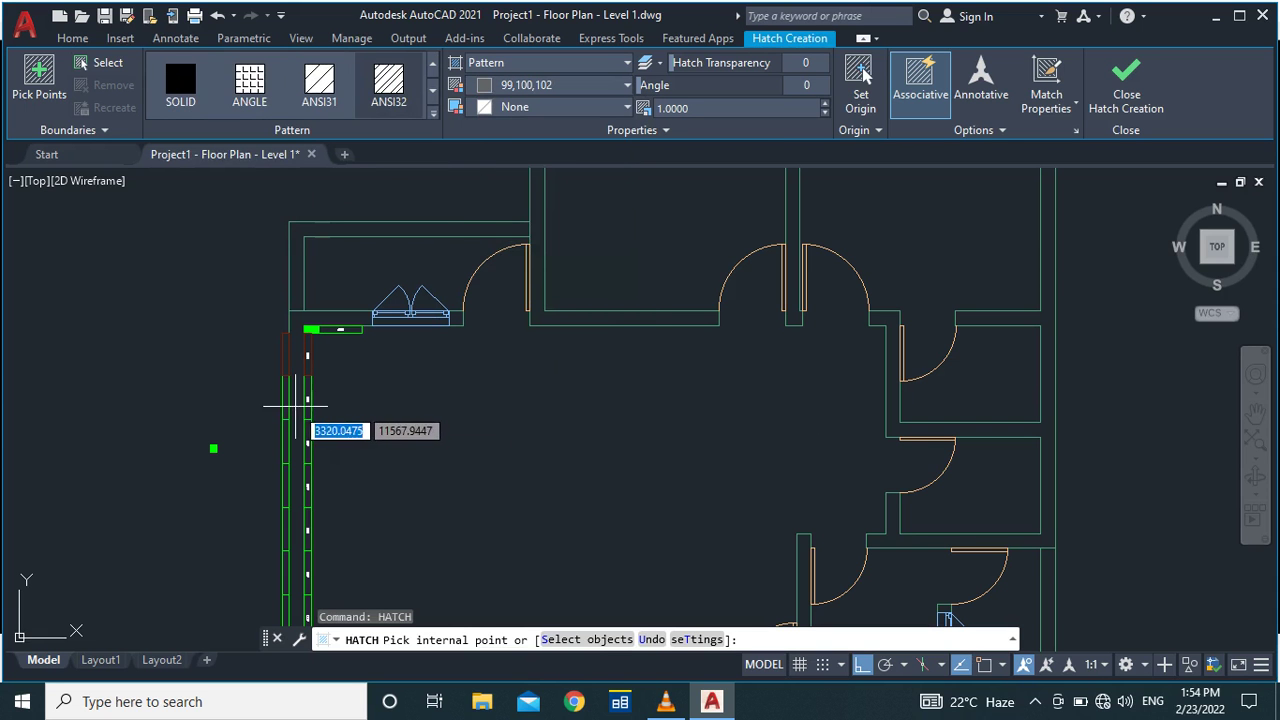
Hatch the large room's west wall together with the connected south wall up to the entrance door.
{"action": "scroll", "coordinate": [296, 405], "scroll_direction": "down", "scroll_amount": 5}
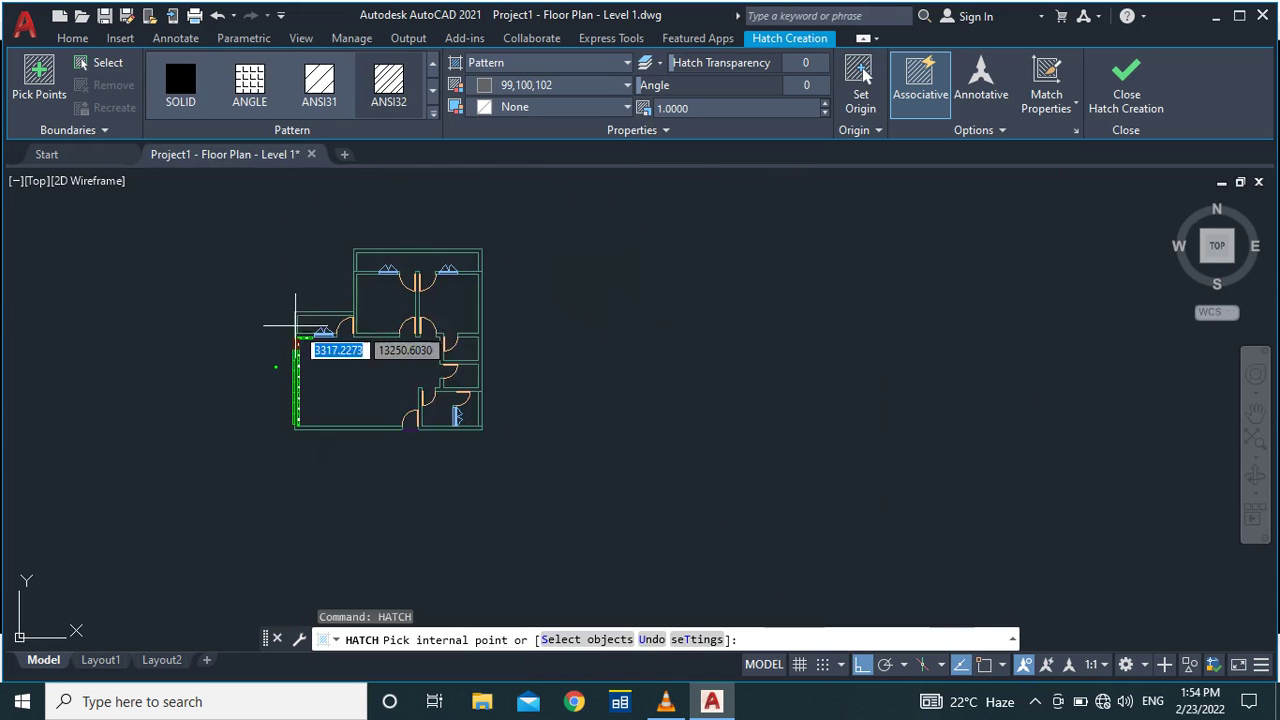
{"action": "scroll", "coordinate": [303, 432], "scroll_direction": "up", "scroll_amount": 6}
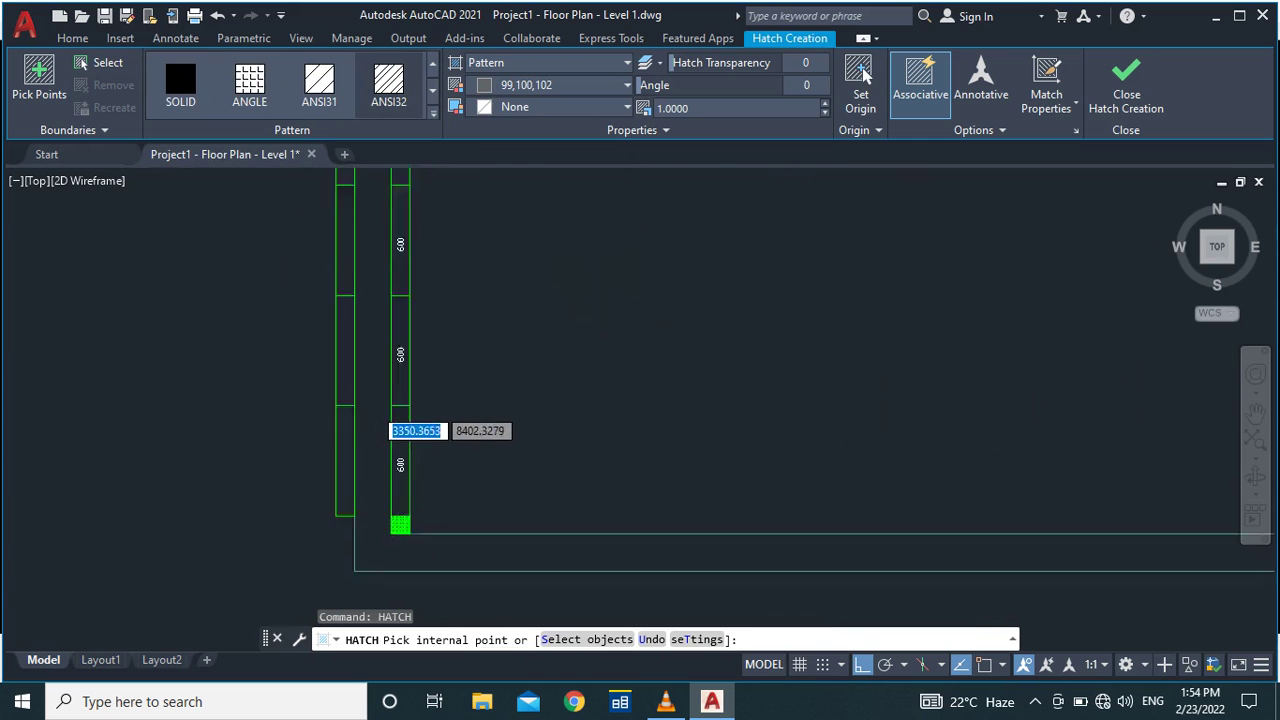
{"action": "scroll", "coordinate": [375, 410], "scroll_direction": "down", "scroll_amount": 3}
{"action": "scroll", "coordinate": [375, 410], "scroll_direction": "up", "scroll_amount": 3}
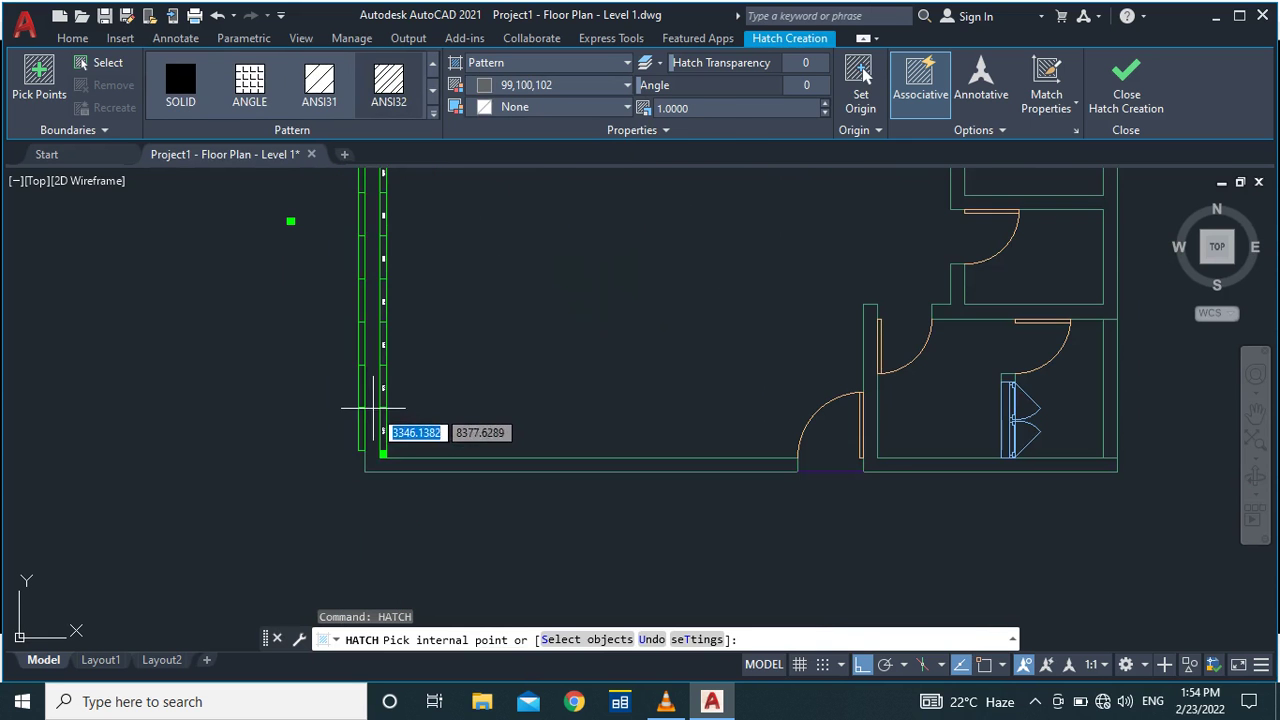
{"action": "left_click", "coordinate": [373, 408]}
{"action": "scroll", "coordinate": [368, 510], "scroll_direction": "down", "scroll_amount": 2}
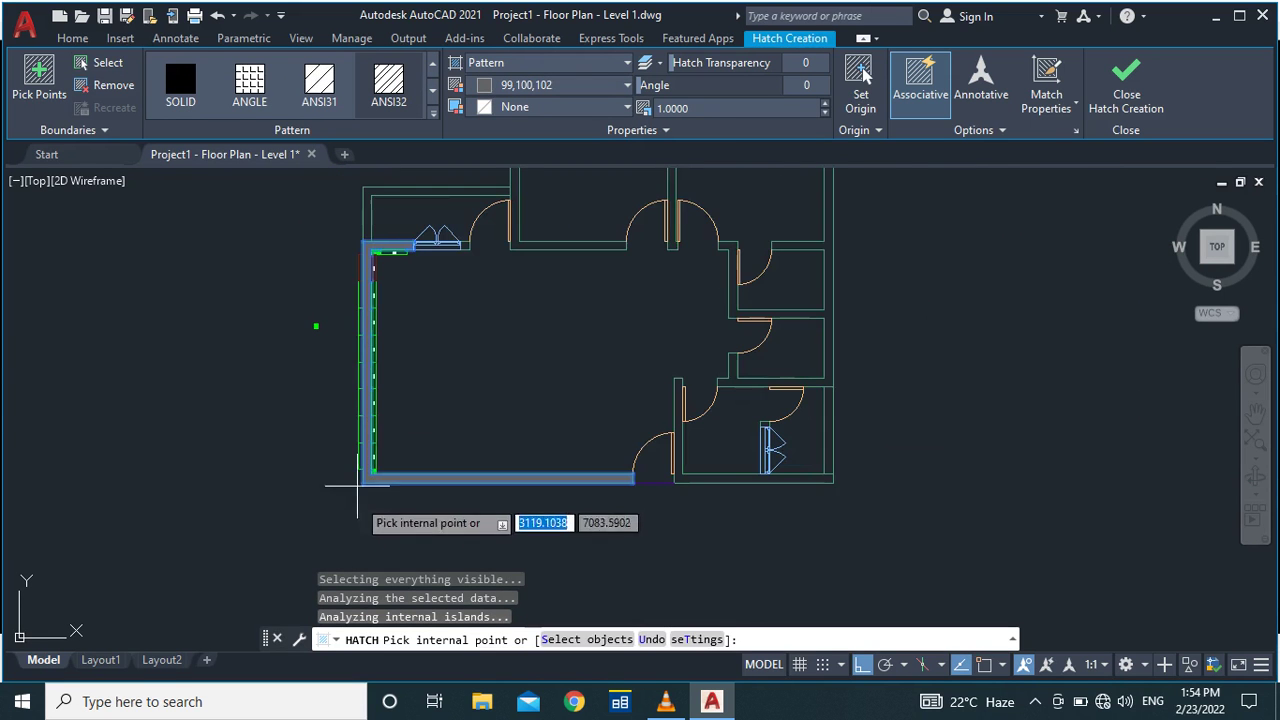
Add the northwest room's outer walls, the northern rooms' walls, their central partition and the east-side walls to the hatch.
{"action": "scroll", "coordinate": [358, 230], "scroll_direction": "up", "scroll_amount": 5}
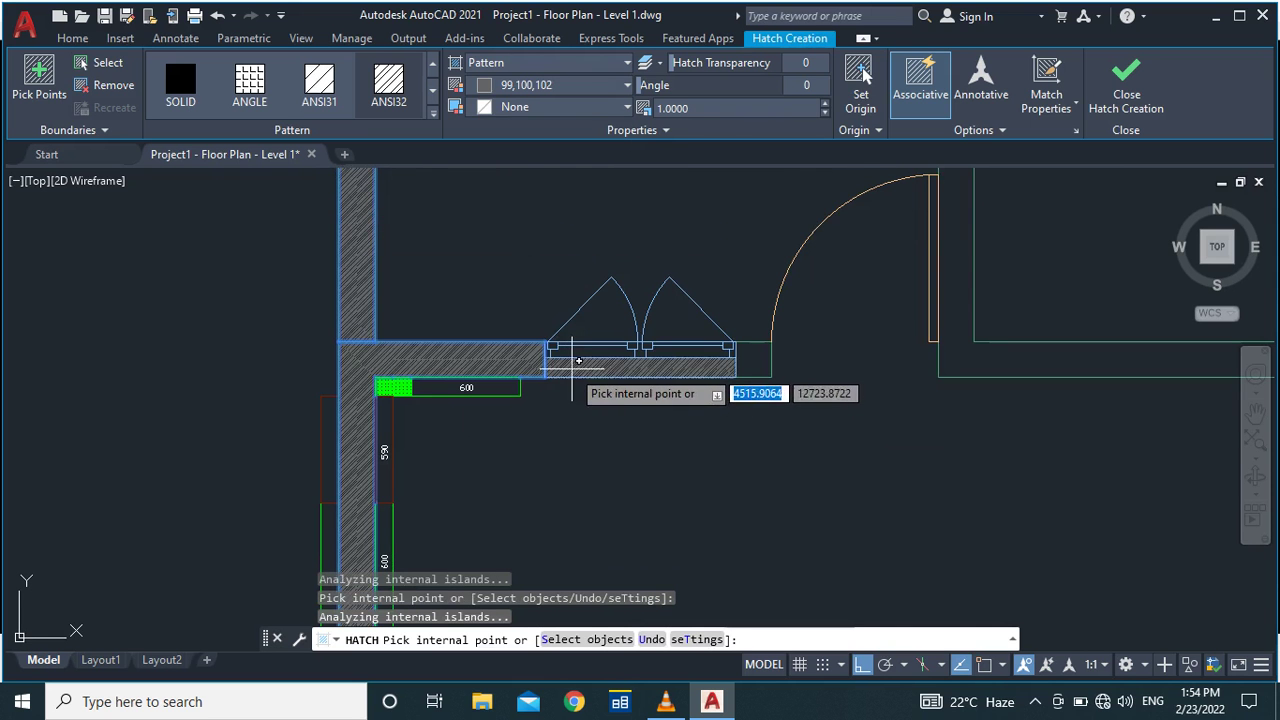
{"action": "scroll", "coordinate": [520, 440], "scroll_direction": "down", "scroll_amount": 5}
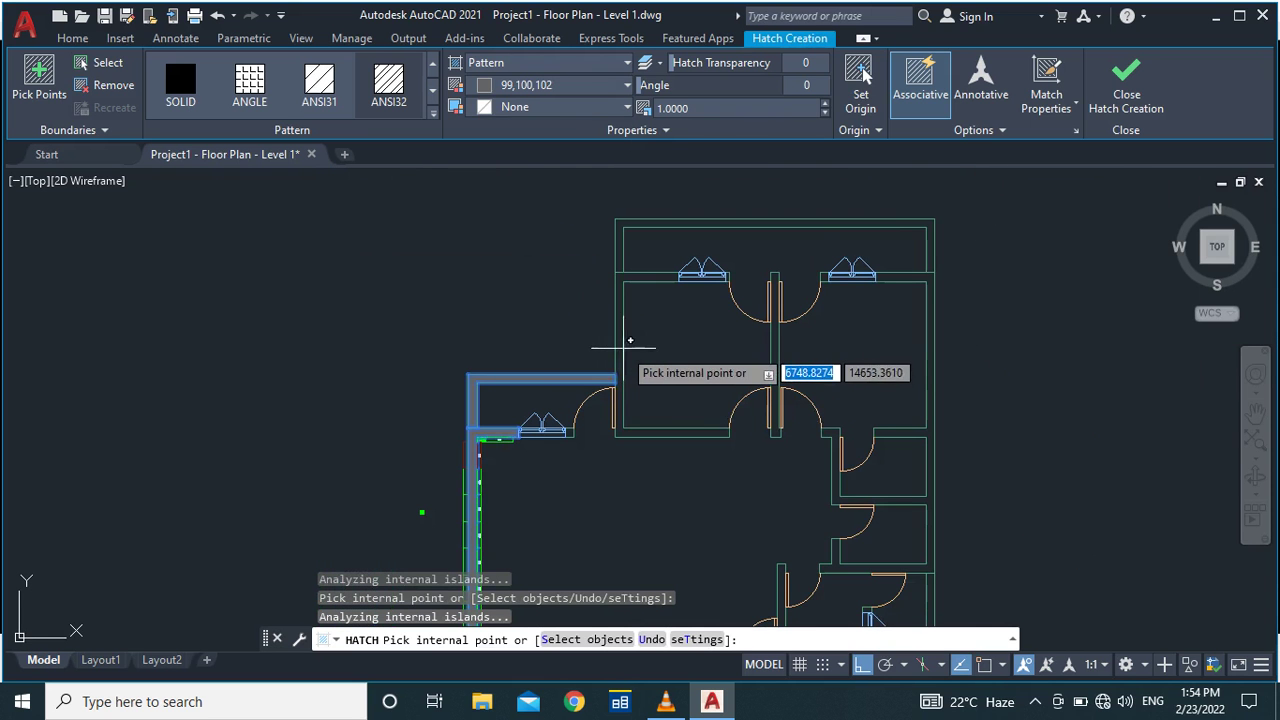
{"action": "scroll", "coordinate": [614, 300], "scroll_direction": "up", "scroll_amount": 4}
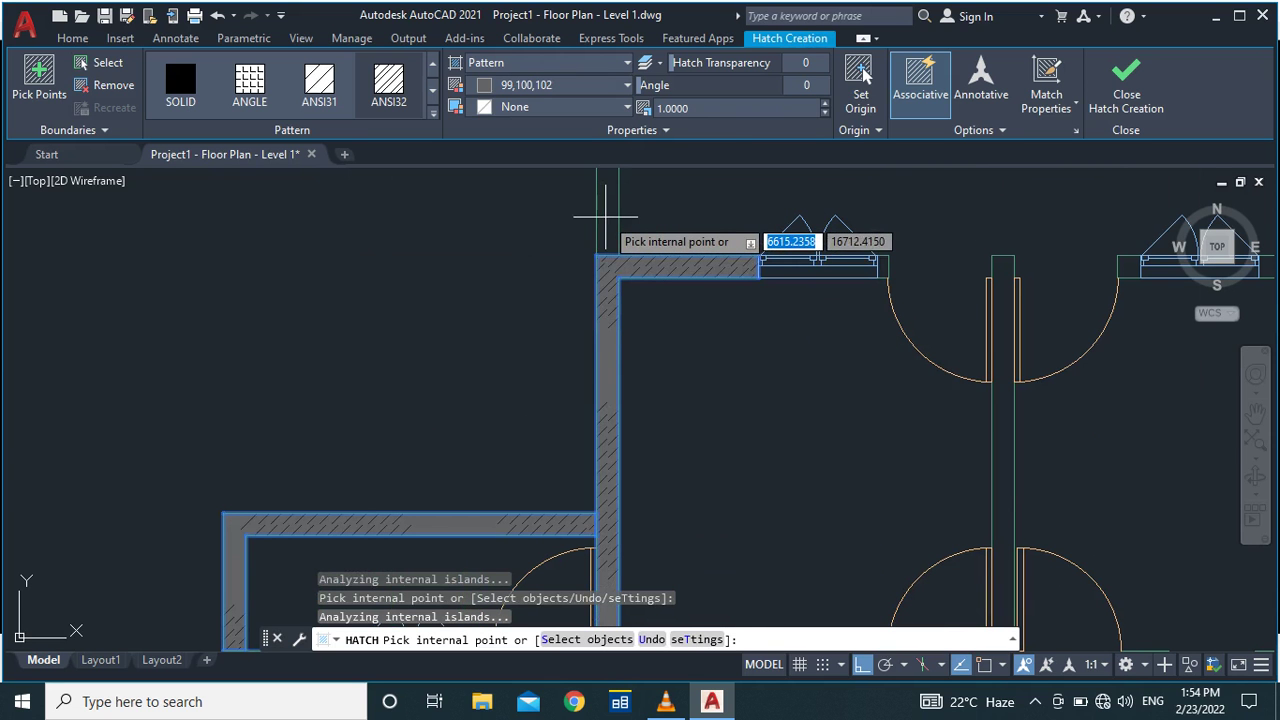
{"action": "scroll", "coordinate": [605, 215], "scroll_direction": "down", "scroll_amount": 4}
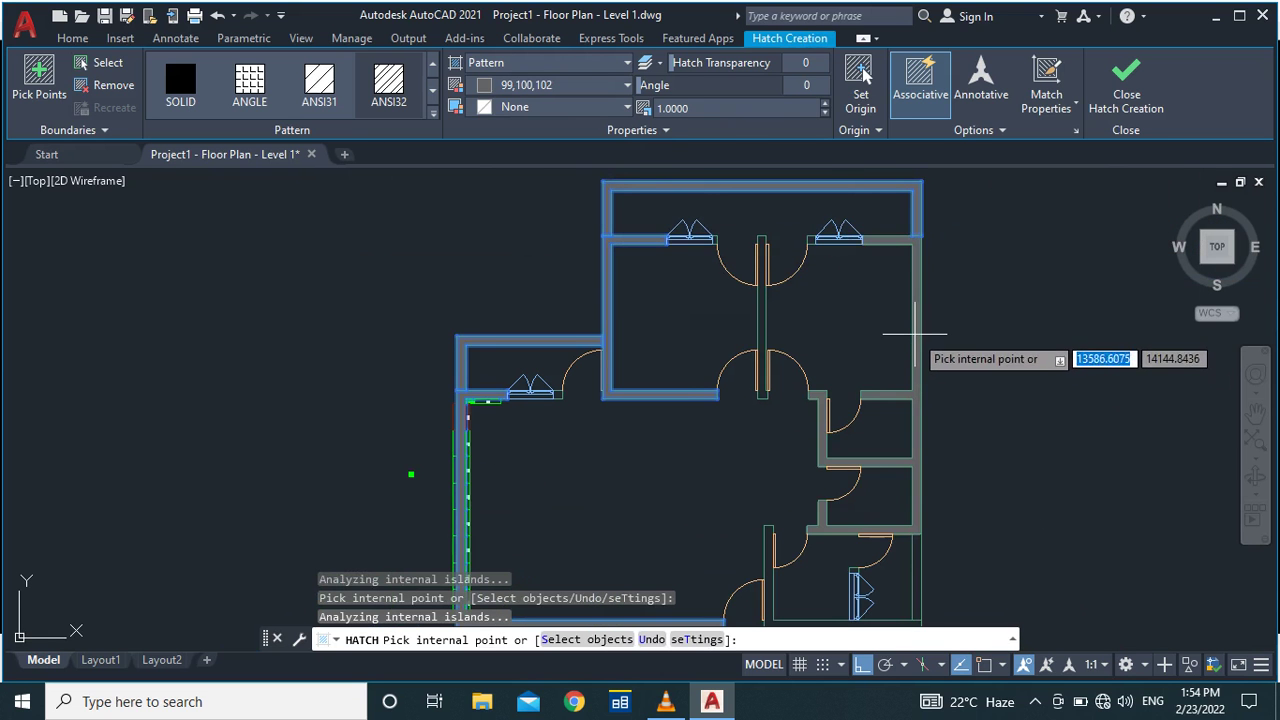
{"action": "left_click", "coordinate": [913, 333]}
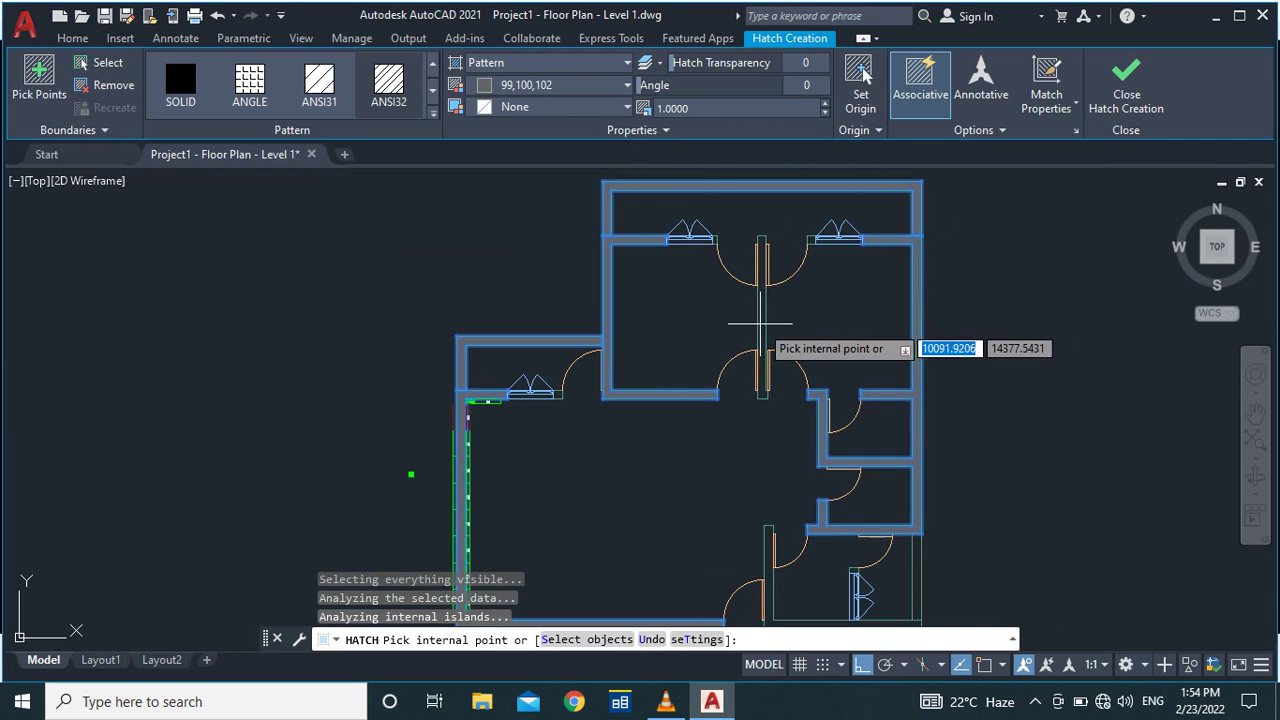
{"action": "scroll", "coordinate": [704, 303], "scroll_direction": "down", "scroll_amount": 4}
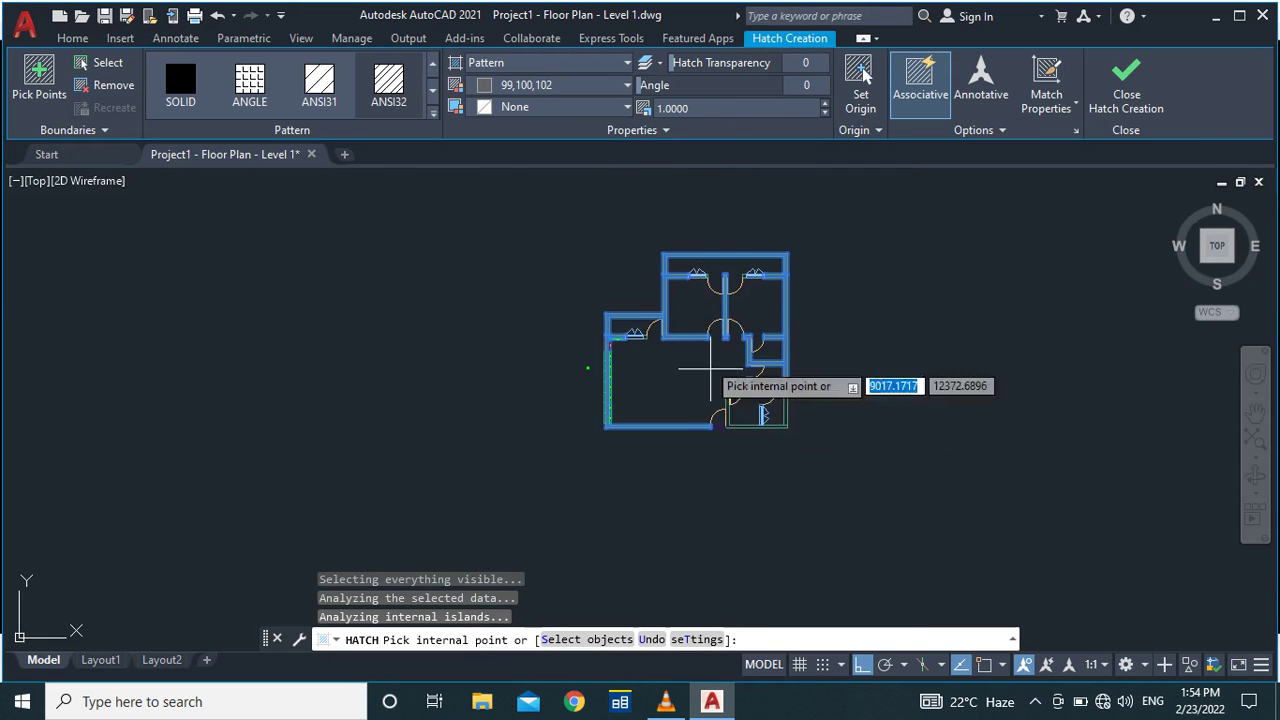
Add the southeast room's west, south and east walls to the hatch and finish the hatch.
{"action": "scroll", "coordinate": [766, 371], "scroll_direction": "up", "scroll_amount": 4}
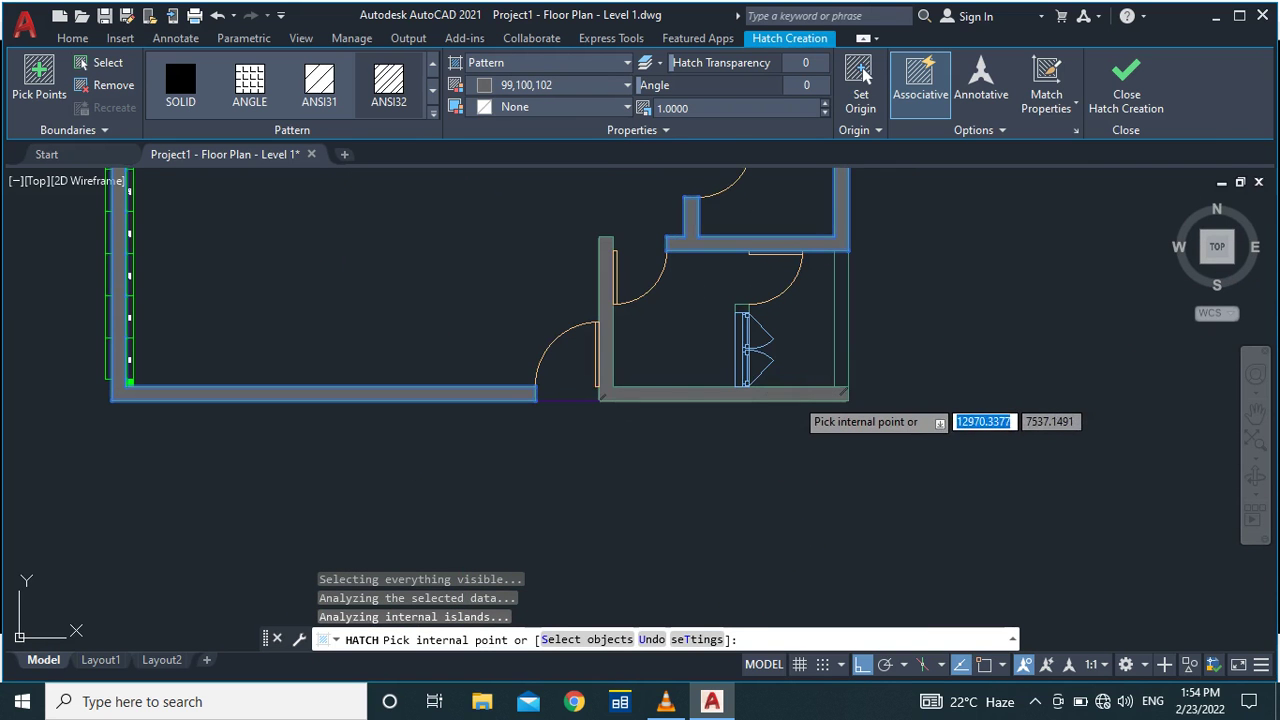
{"action": "left_click", "coordinate": [796, 396]}
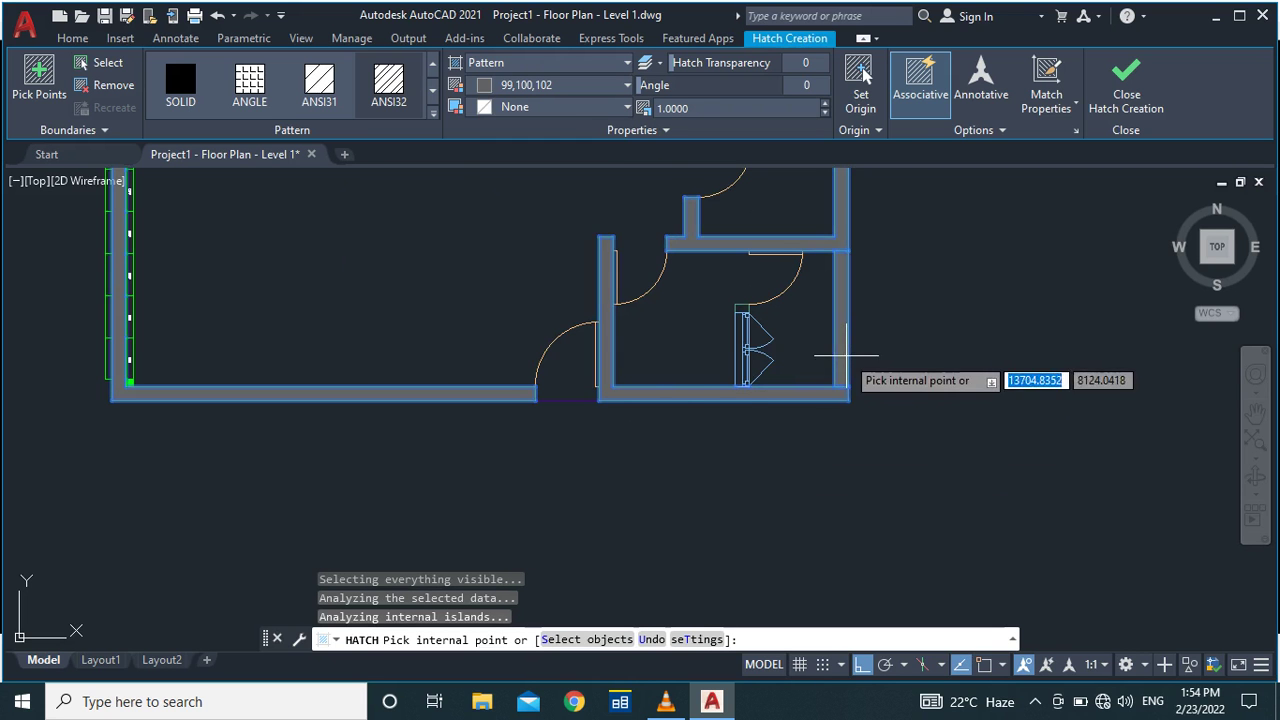
{"action": "scroll", "coordinate": [755, 485], "scroll_direction": "down", "scroll_amount": 4}
{"action": "scroll", "coordinate": [665, 432], "scroll_direction": "up", "scroll_amount": 3}
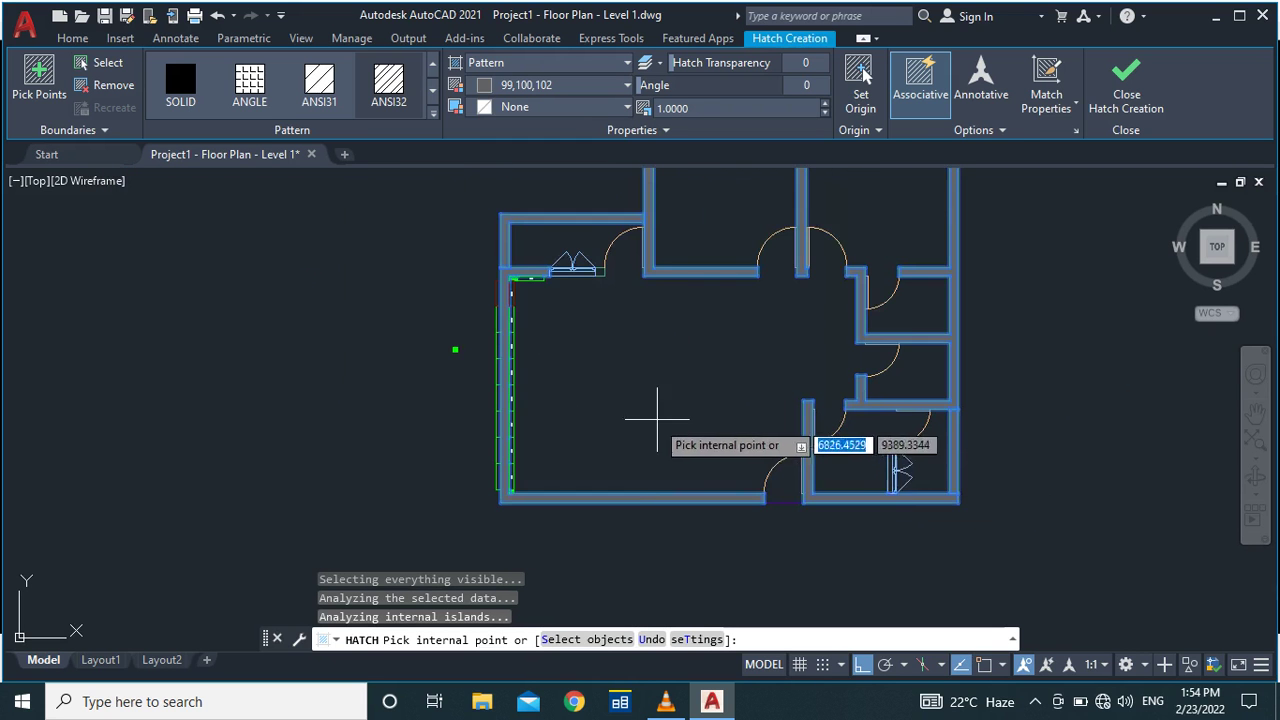
{"action": "scroll", "coordinate": [657, 420], "scroll_direction": "down", "scroll_amount": 3}
{"action": "left_click", "coordinate": [1126, 88]}
{"action": "scroll", "coordinate": [577, 420], "scroll_direction": "up", "scroll_amount": 5}
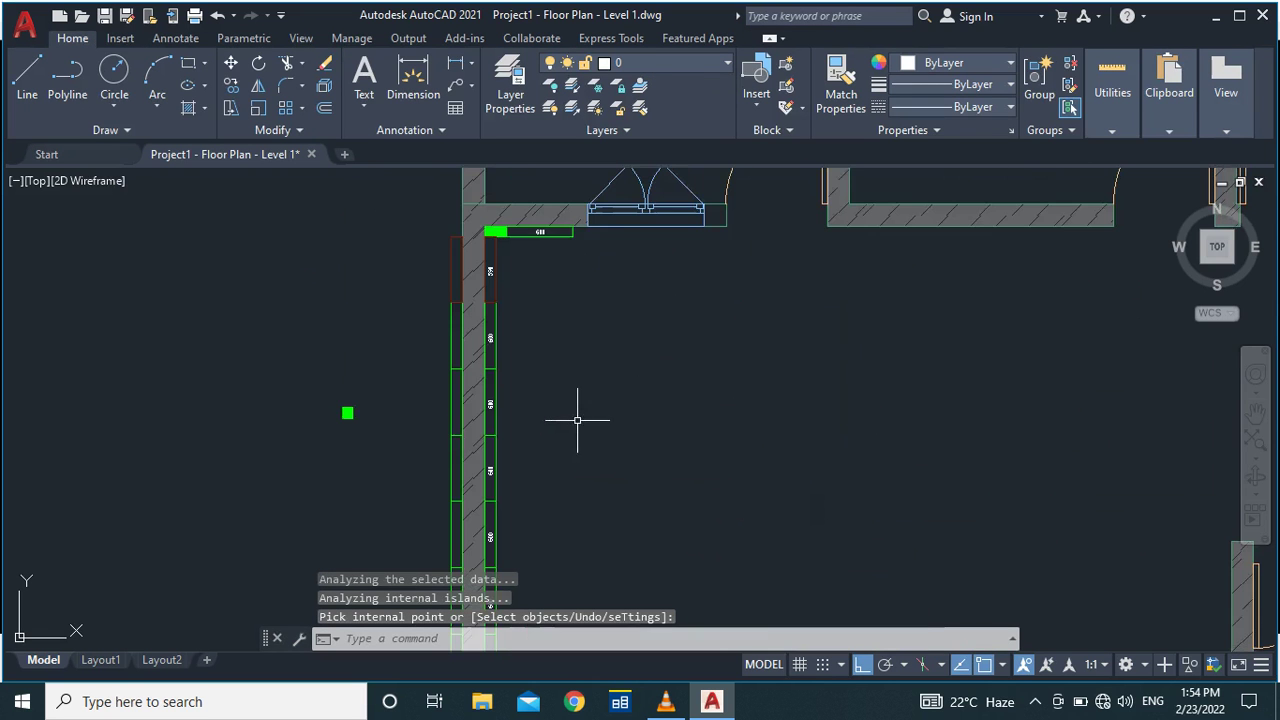
Set the wall hatch's pattern scale to 0.2 and finish editing the hatch.
{"action": "scroll", "coordinate": [490, 242], "scroll_direction": "up", "scroll_amount": 3}
{"action": "scroll", "coordinate": [461, 254], "scroll_direction": "down", "scroll_amount": 1}
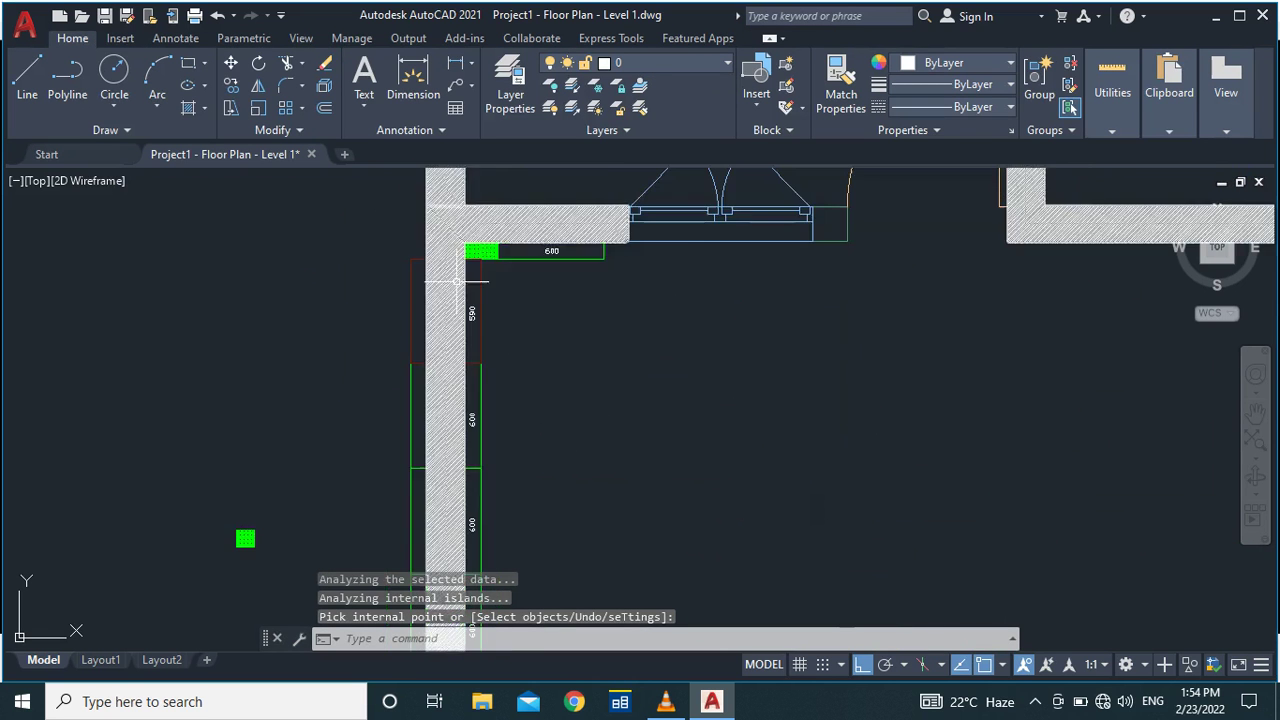
{"action": "scroll", "coordinate": [470, 210], "scroll_direction": "up", "scroll_amount": 4}
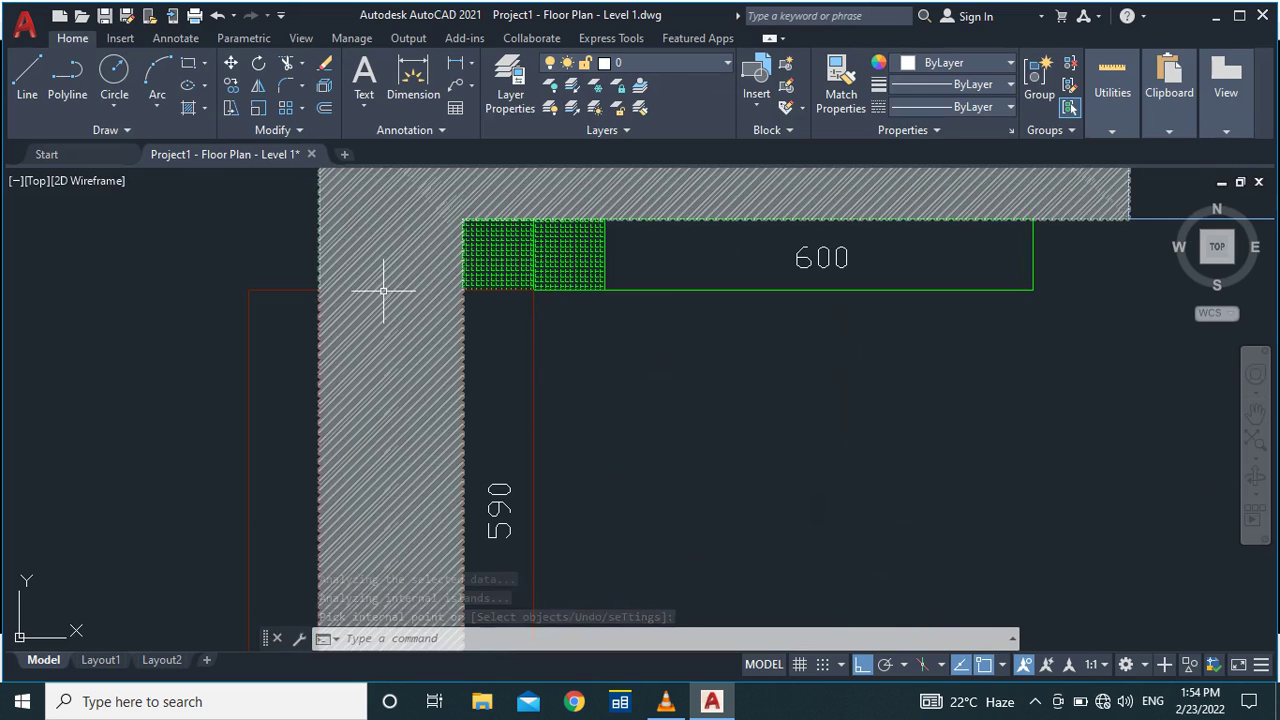
{"action": "left_click", "coordinate": [401, 257]}
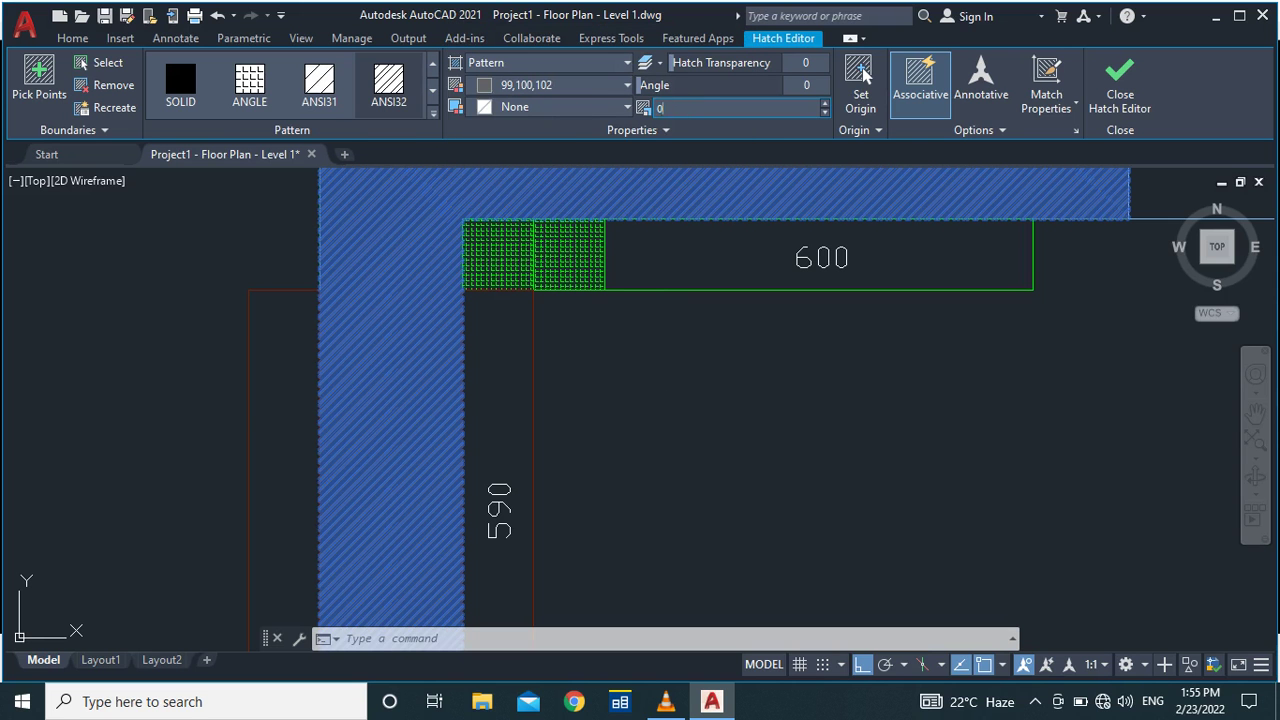
{"action": "key", "text": "Return"}
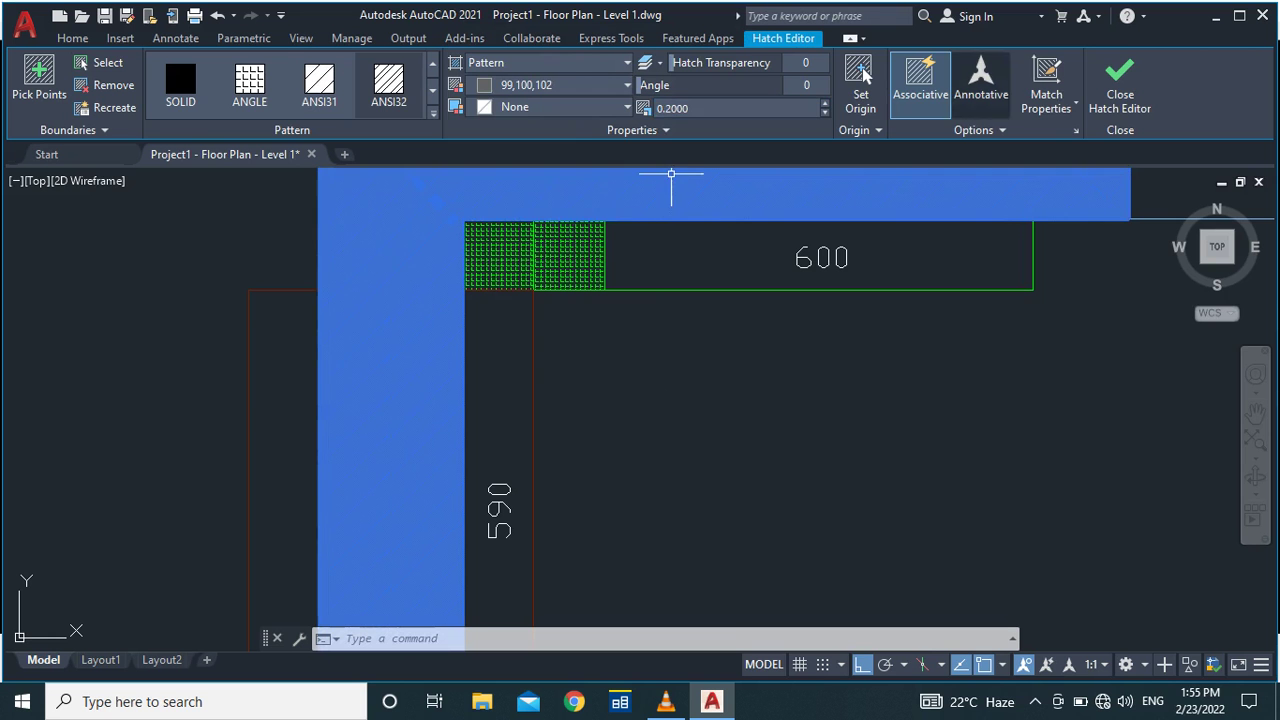
{"action": "key", "text": "Return"}
Inspect the density of the wall hatch around the large room's northwest corner, close up and from farther out.
{"action": "scroll", "coordinate": [690, 387], "scroll_direction": "down", "scroll_amount": 5}
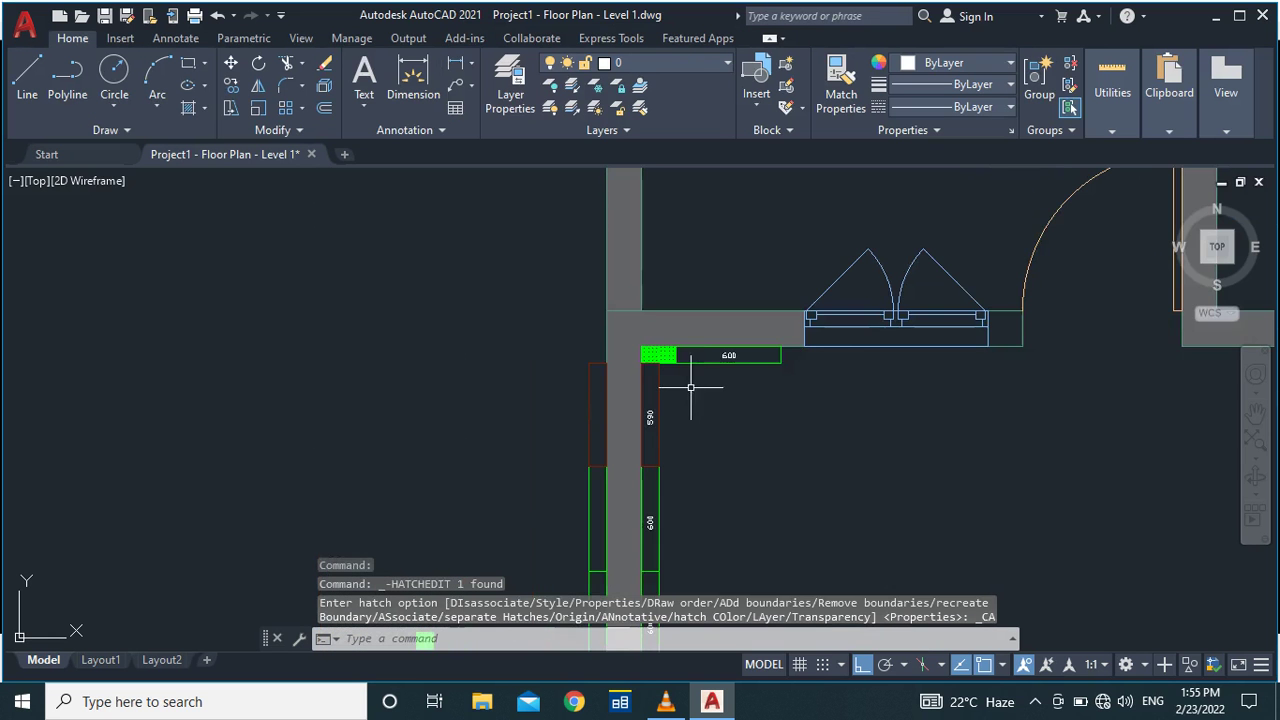
{"action": "scroll", "coordinate": [530, 348], "scroll_direction": "down", "scroll_amount": 3}
{"action": "scroll", "coordinate": [575, 343], "scroll_direction": "up", "scroll_amount": 8}
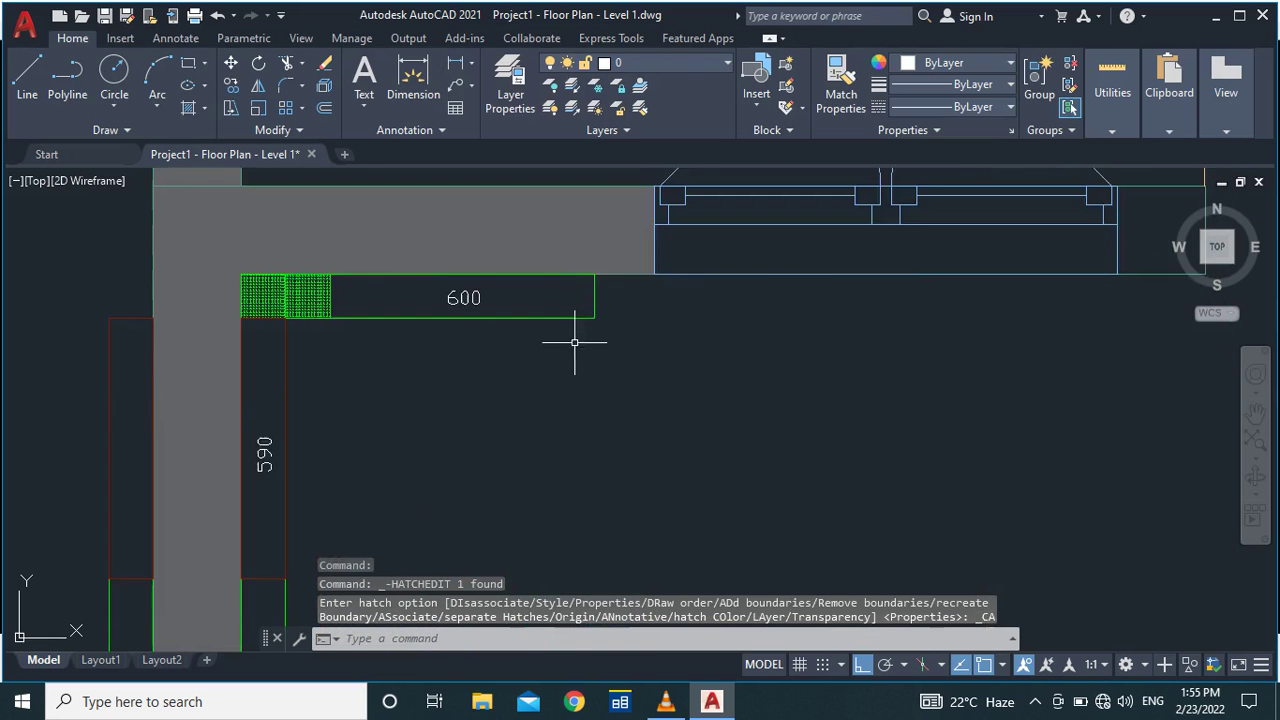
{"action": "scroll", "coordinate": [126, 388], "scroll_direction": "up", "scroll_amount": 5}
{"action": "scroll", "coordinate": [634, 331], "scroll_direction": "down", "scroll_amount": 3}
{"action": "scroll", "coordinate": [114, 420], "scroll_direction": "up", "scroll_amount": 5}
{"action": "scroll", "coordinate": [429, 314], "scroll_direction": "up", "scroll_amount": 2}
{"action": "scroll", "coordinate": [457, 309], "scroll_direction": "down", "scroll_amount": 5}
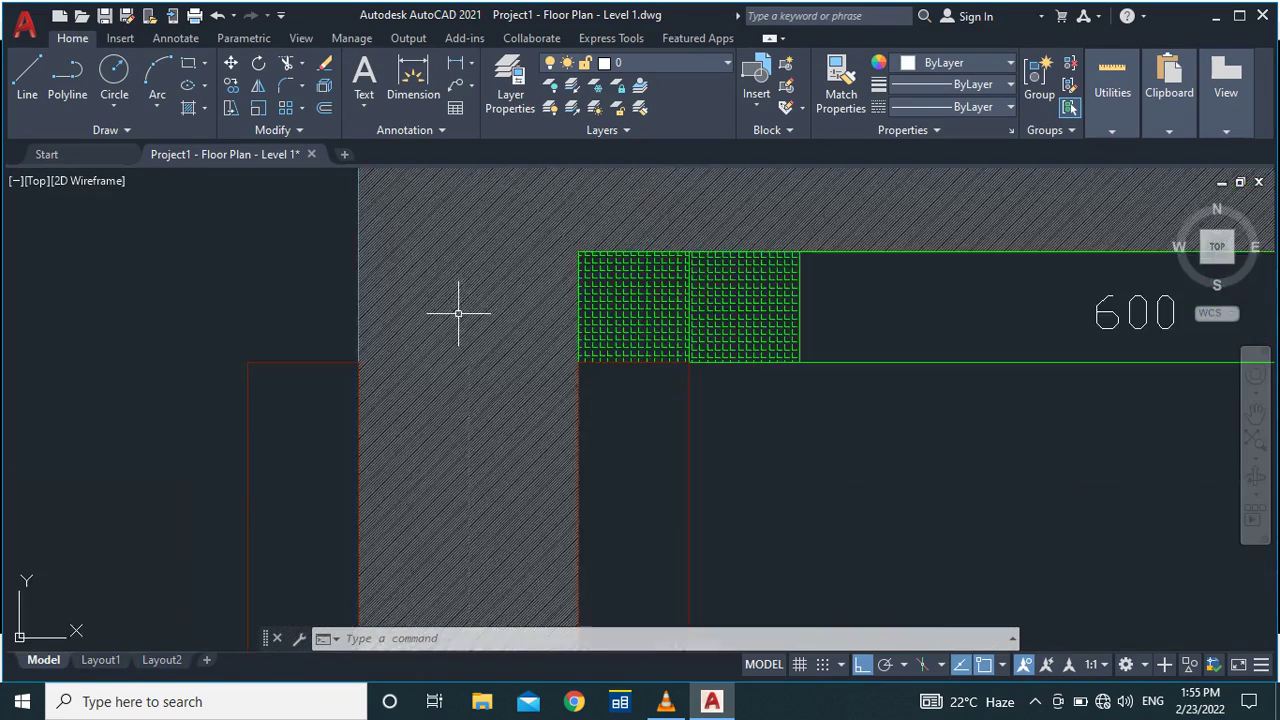
{"action": "scroll", "coordinate": [372, 305], "scroll_direction": "down", "scroll_amount": 2}
{"action": "scroll", "coordinate": [280, 298], "scroll_direction": "down", "scroll_amount": 1}
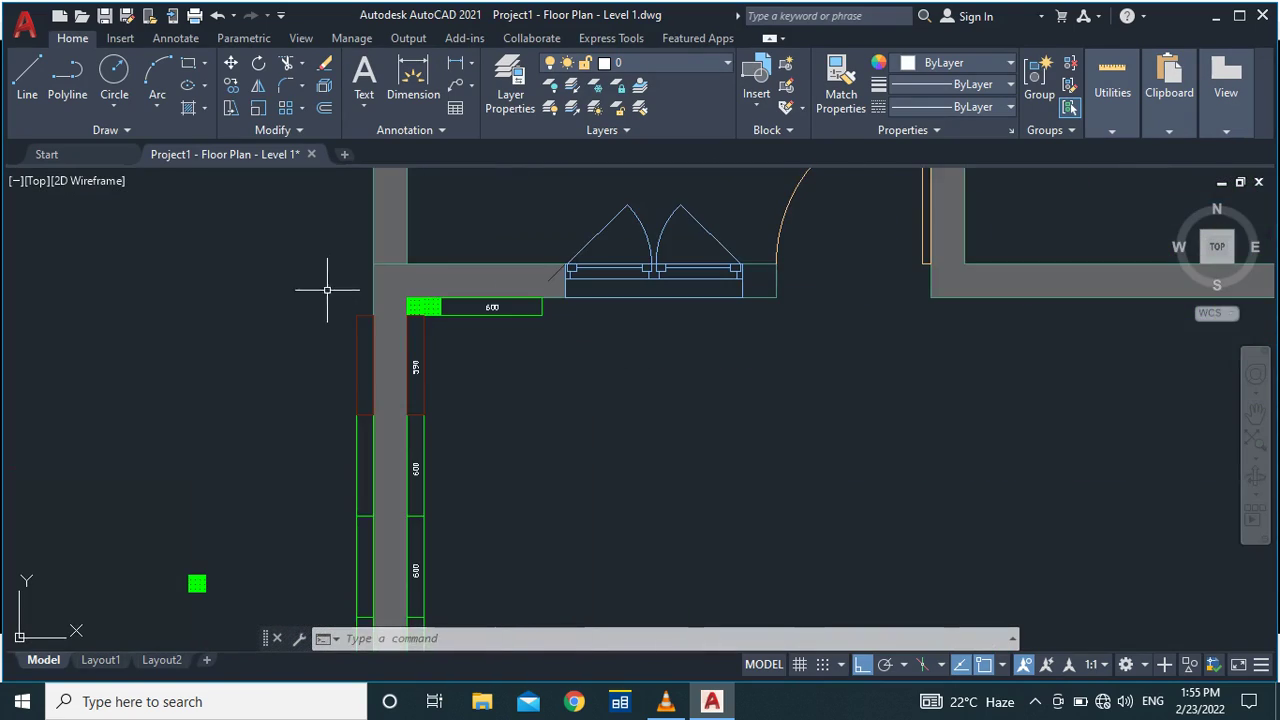
Change the wall hatch's pattern to SOLID and finish editing the hatch.
{"action": "left_click", "coordinate": [391, 291]}
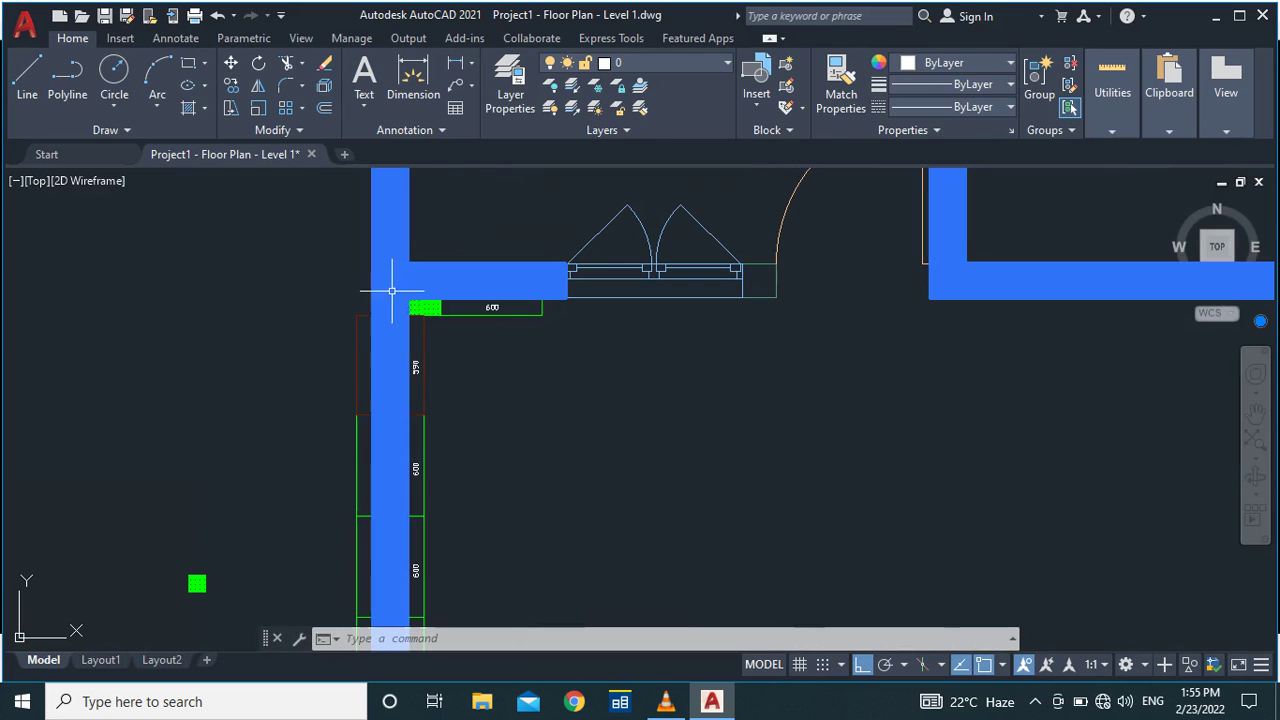
{"action": "left_click", "coordinate": [180, 85]}
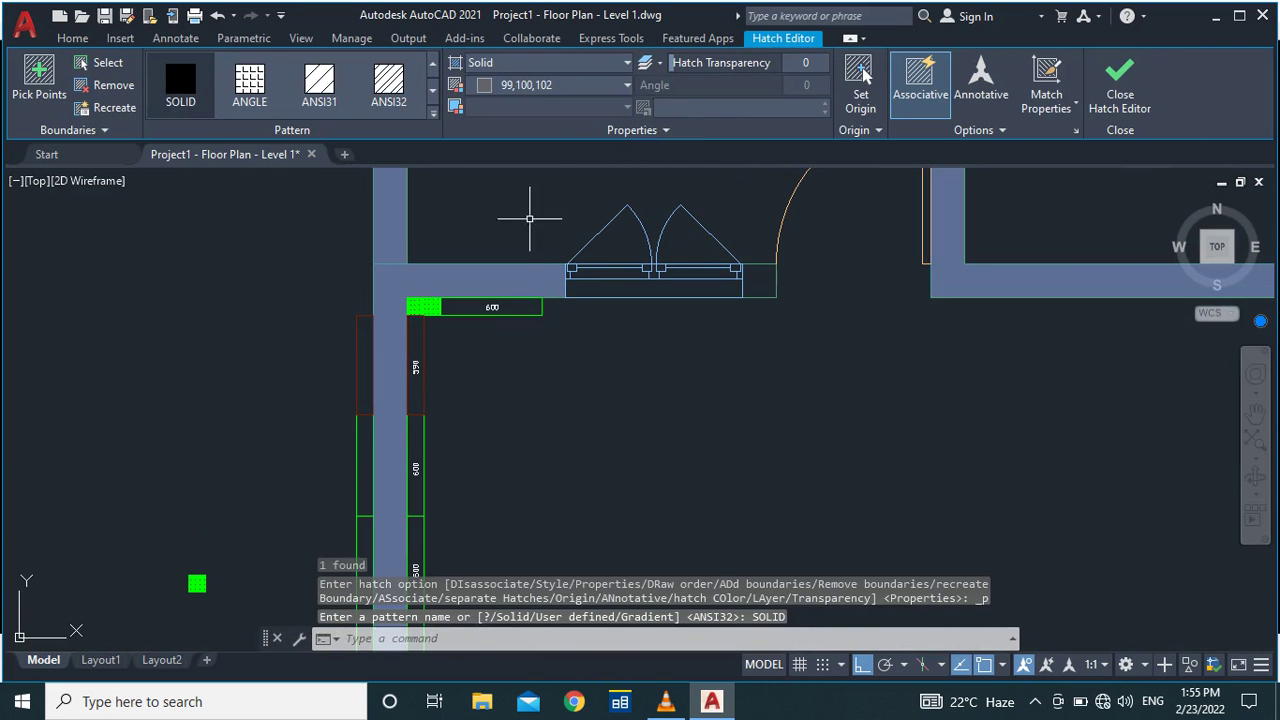
{"action": "left_click", "coordinate": [1120, 85]}
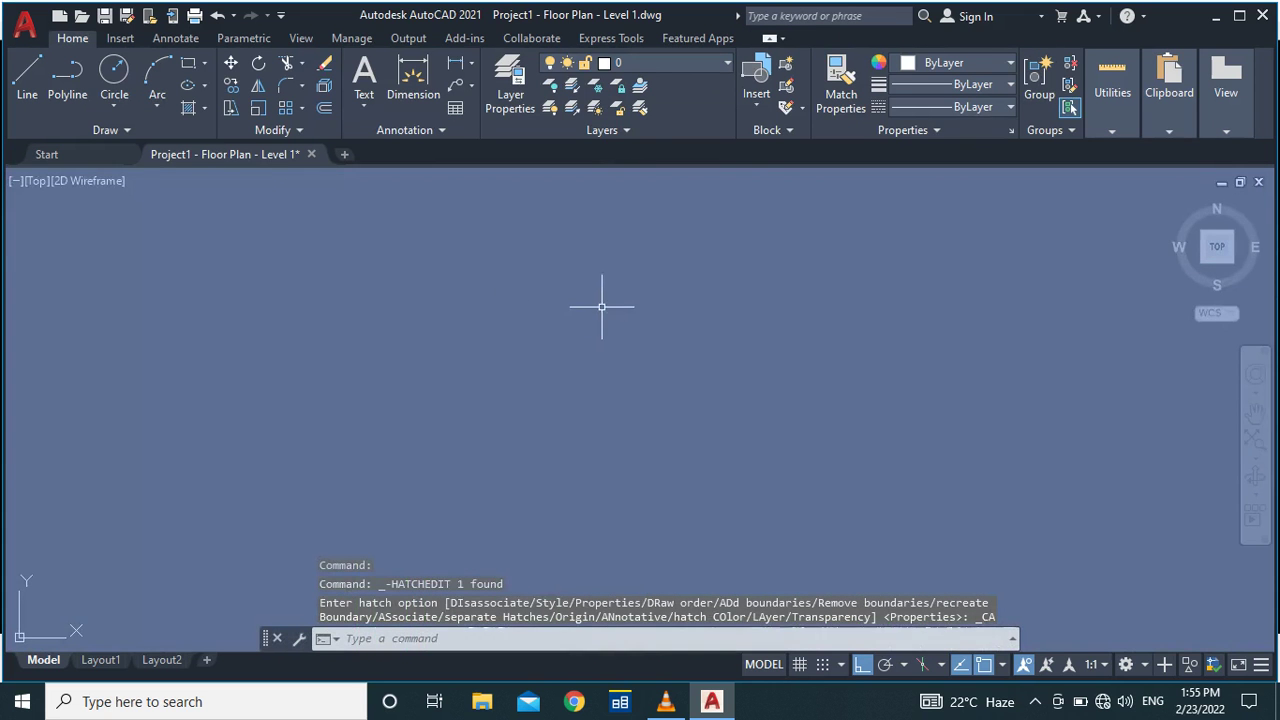
Examine the solid-filled walls across the plan and the gap between the 600 panel and the double window on the north wall.
{"action": "scroll", "coordinate": [602, 300], "scroll_direction": "down", "scroll_amount": 18}
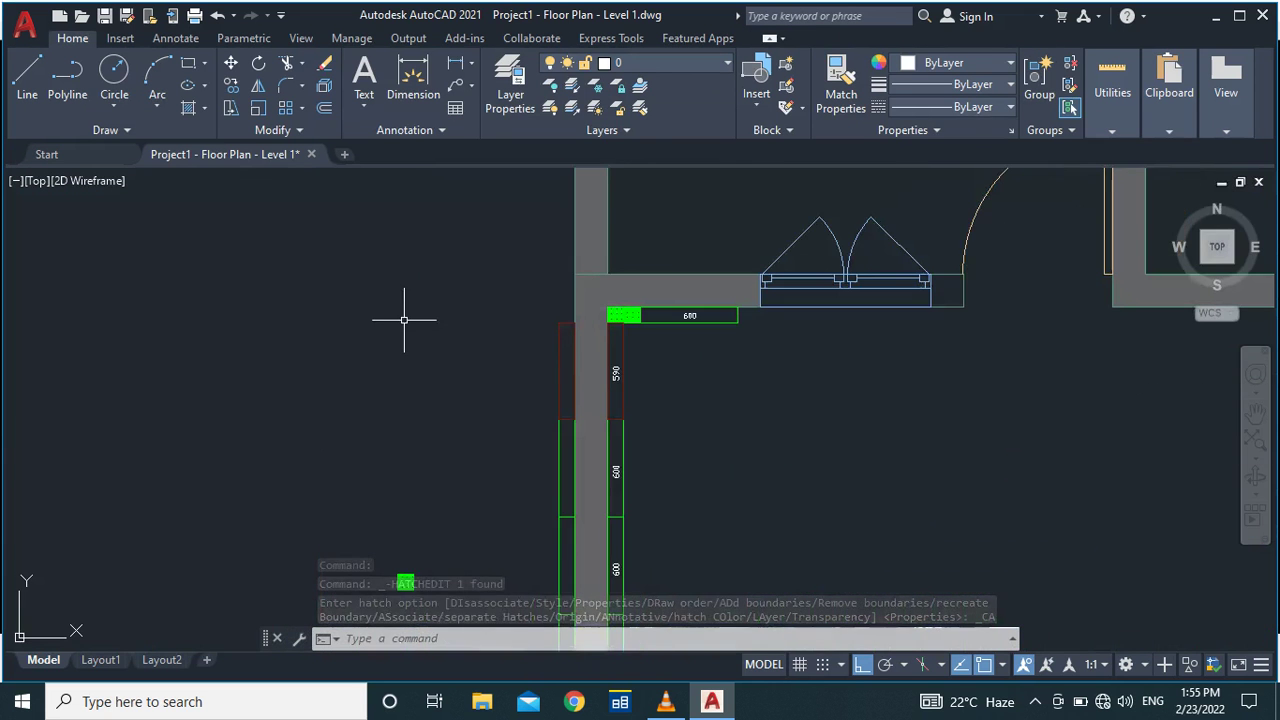
{"action": "scroll", "coordinate": [400, 319], "scroll_direction": "down", "scroll_amount": 2}
{"action": "scroll", "coordinate": [420, 340], "scroll_direction": "down", "scroll_amount": 3}
{"action": "scroll", "coordinate": [488, 449], "scroll_direction": "up", "scroll_amount": 2}
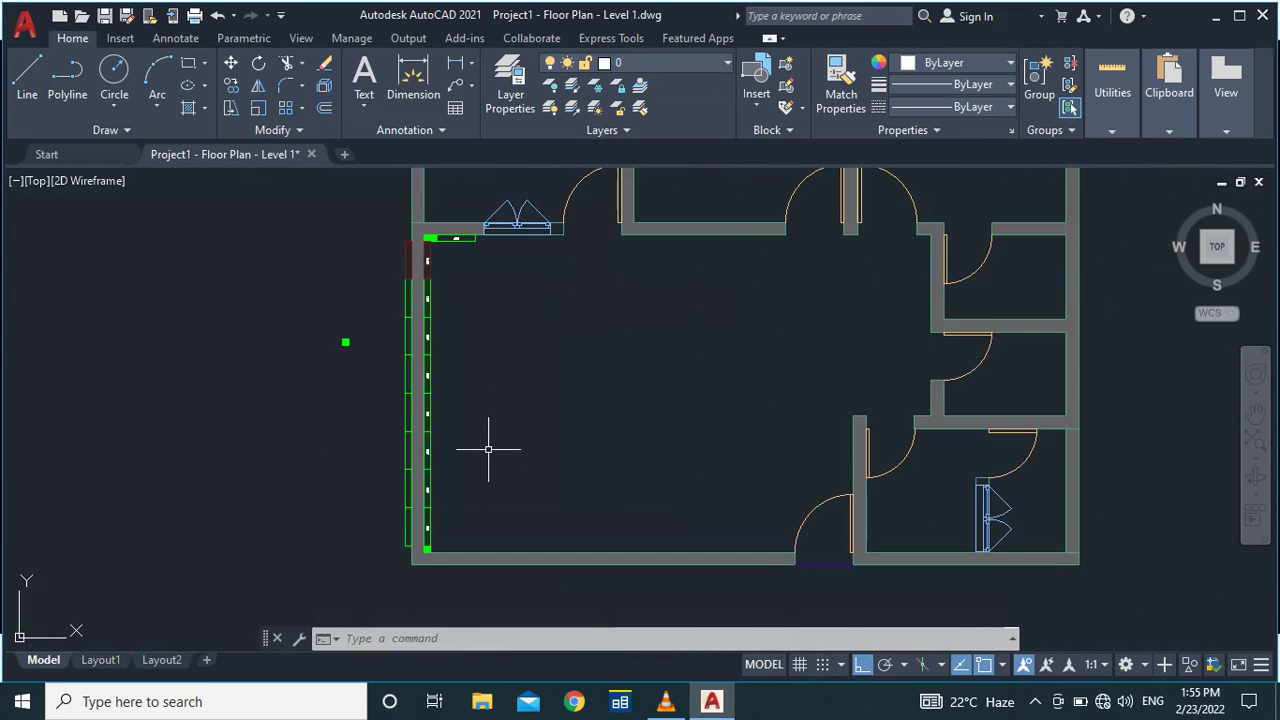
{"action": "scroll", "coordinate": [453, 233], "scroll_direction": "up", "scroll_amount": 14}
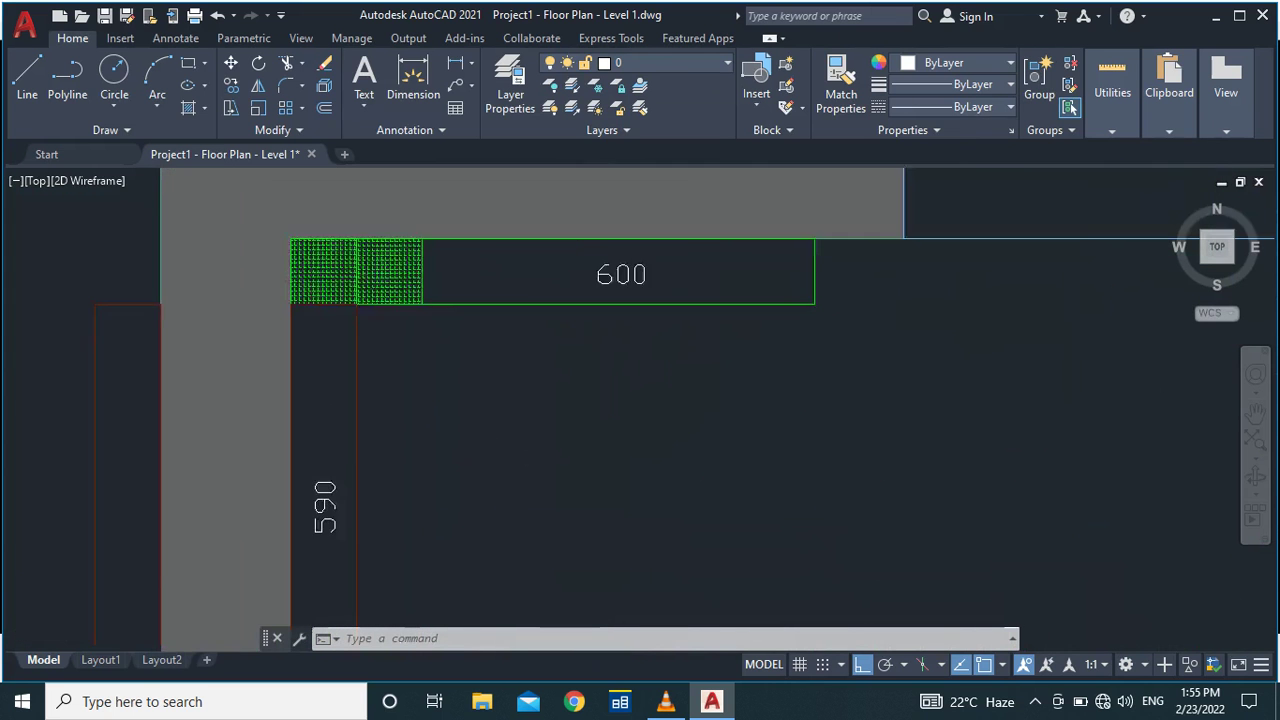
{"action": "scroll", "coordinate": [557, 300], "scroll_direction": "down", "scroll_amount": 4}
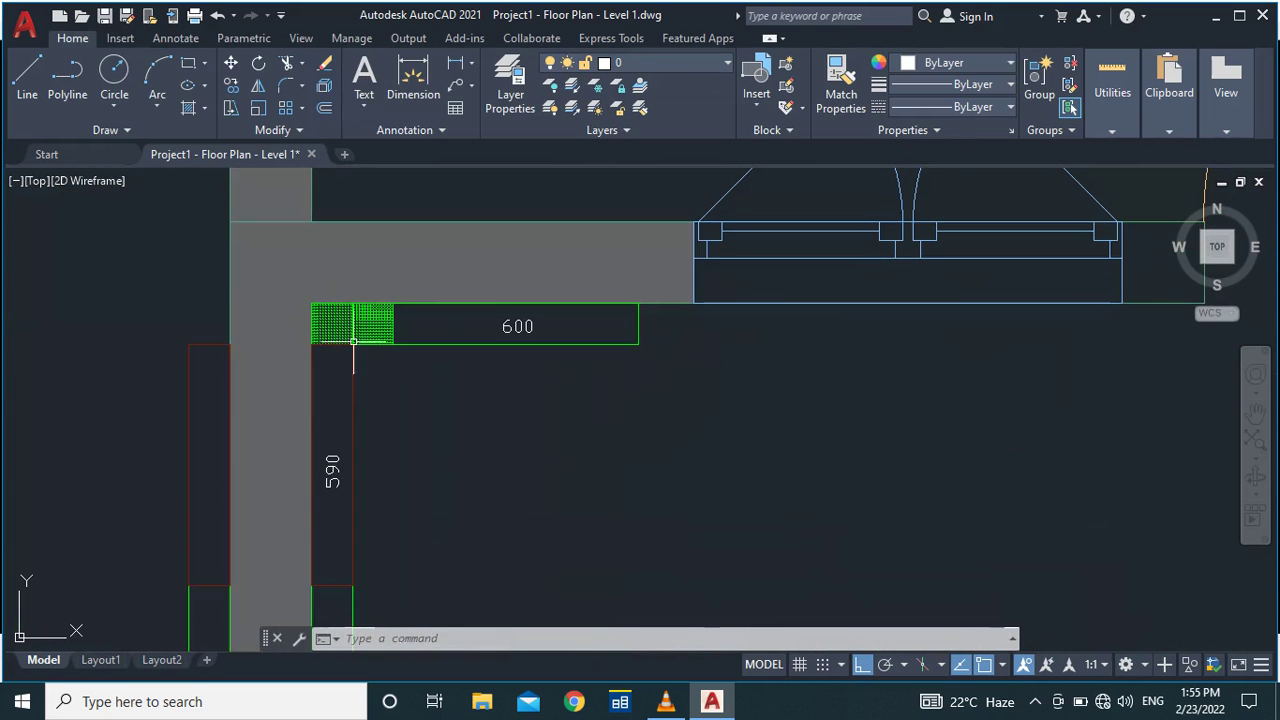
{"action": "scroll", "coordinate": [357, 312], "scroll_direction": "down", "scroll_amount": 6}
{"action": "scroll", "coordinate": [357, 312], "scroll_direction": "down", "scroll_amount": 3}
{"action": "scroll", "coordinate": [357, 305], "scroll_direction": "up", "scroll_amount": 5}
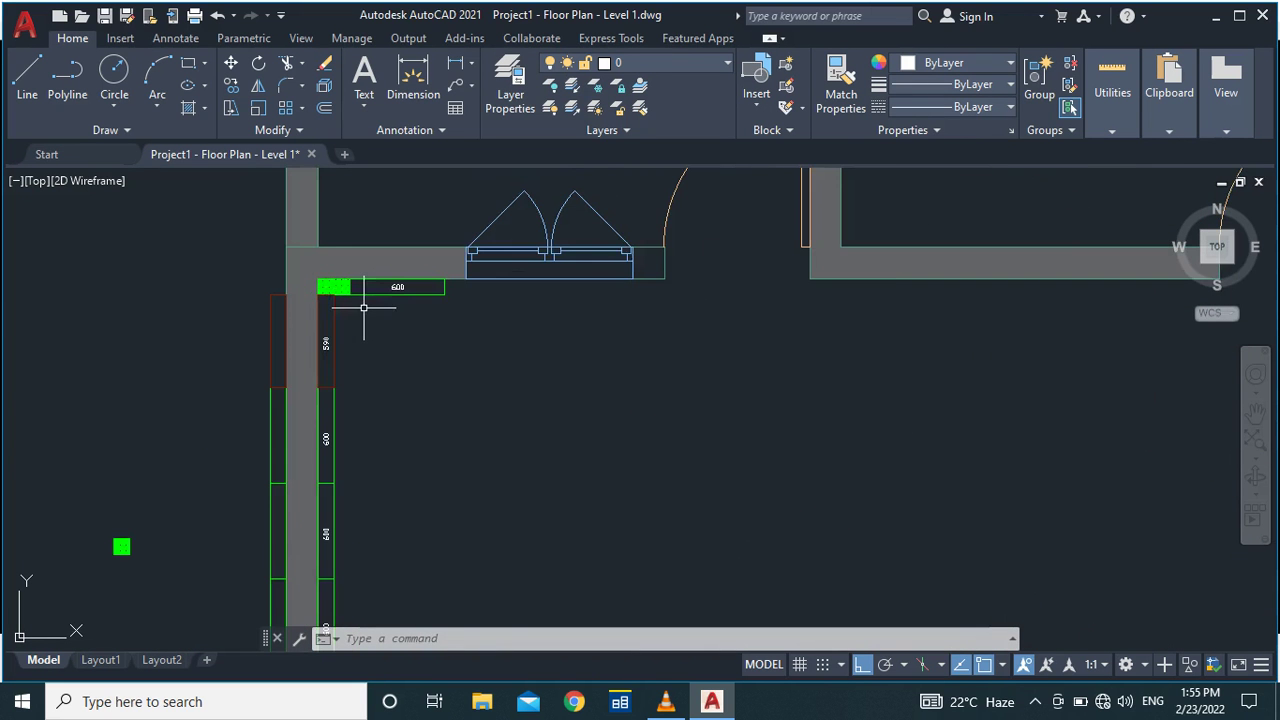
{"action": "scroll", "coordinate": [325, 275], "scroll_direction": "up", "scroll_amount": 5}
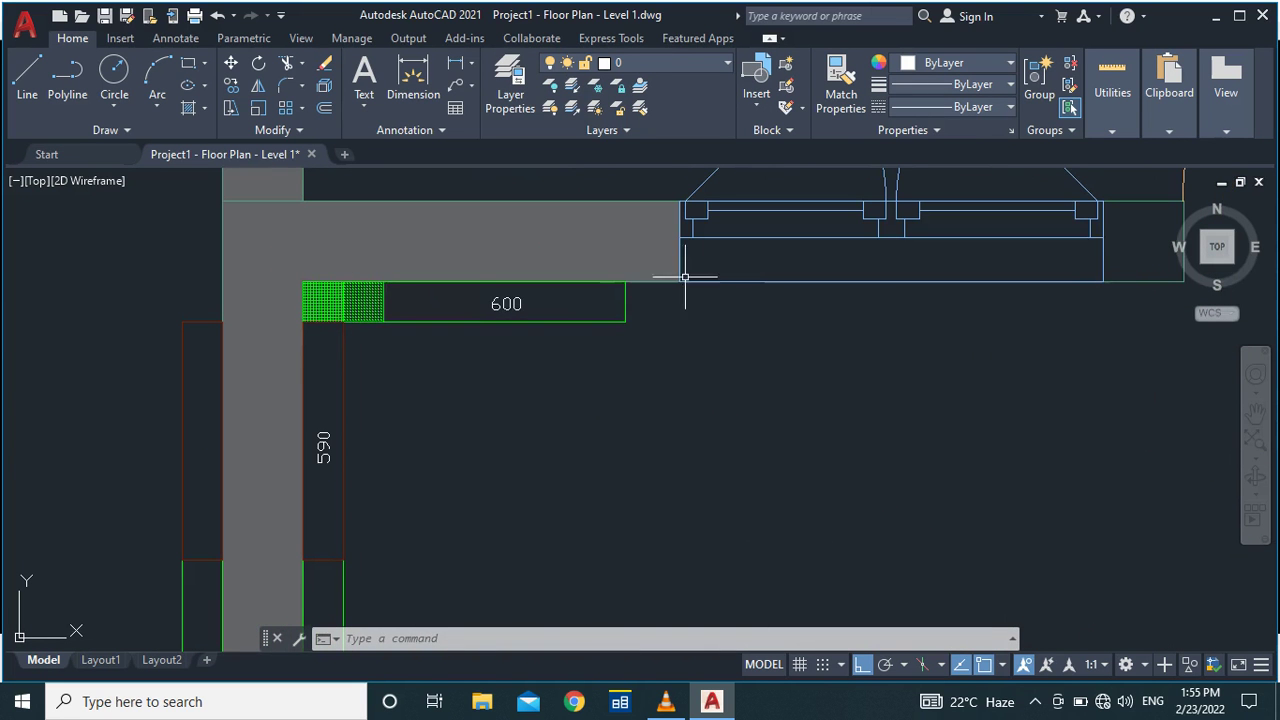
{"action": "scroll", "coordinate": [639, 326], "scroll_direction": "down", "scroll_amount": 5}
{"action": "scroll", "coordinate": [718, 296], "scroll_direction": "up", "scroll_amount": 5}
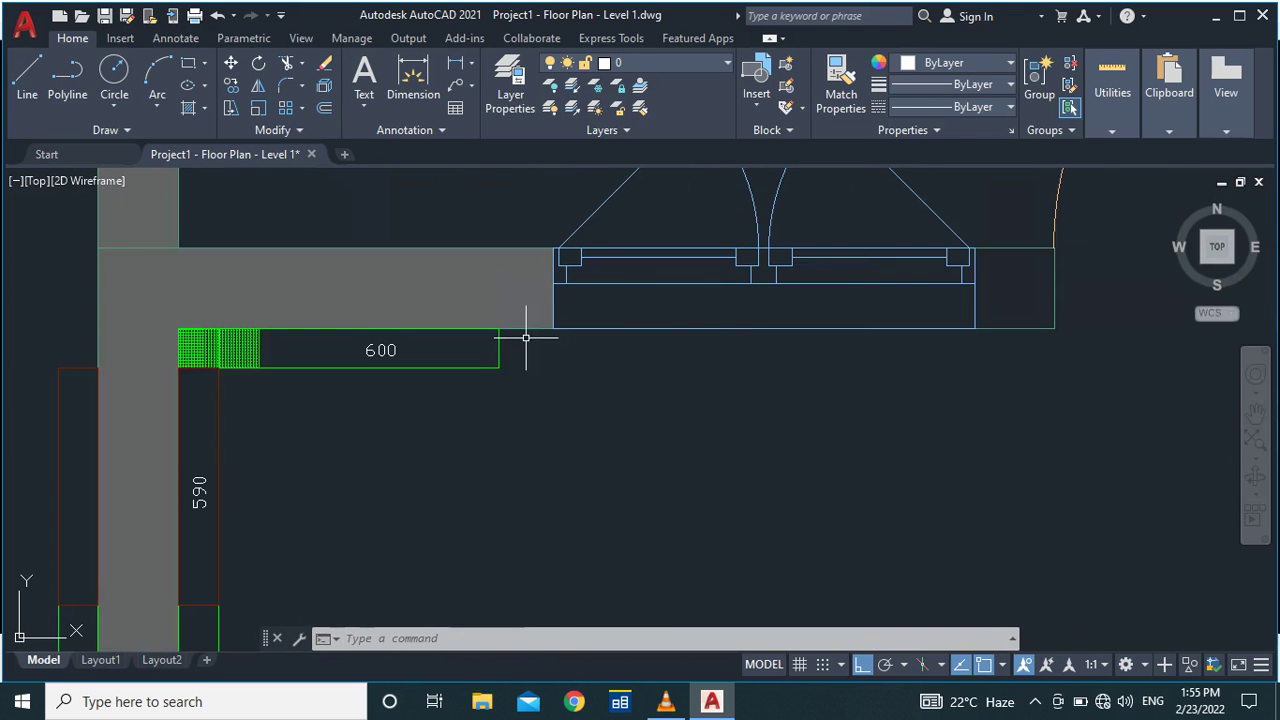
{"action": "scroll", "coordinate": [671, 381], "scroll_direction": "down", "scroll_amount": 2}
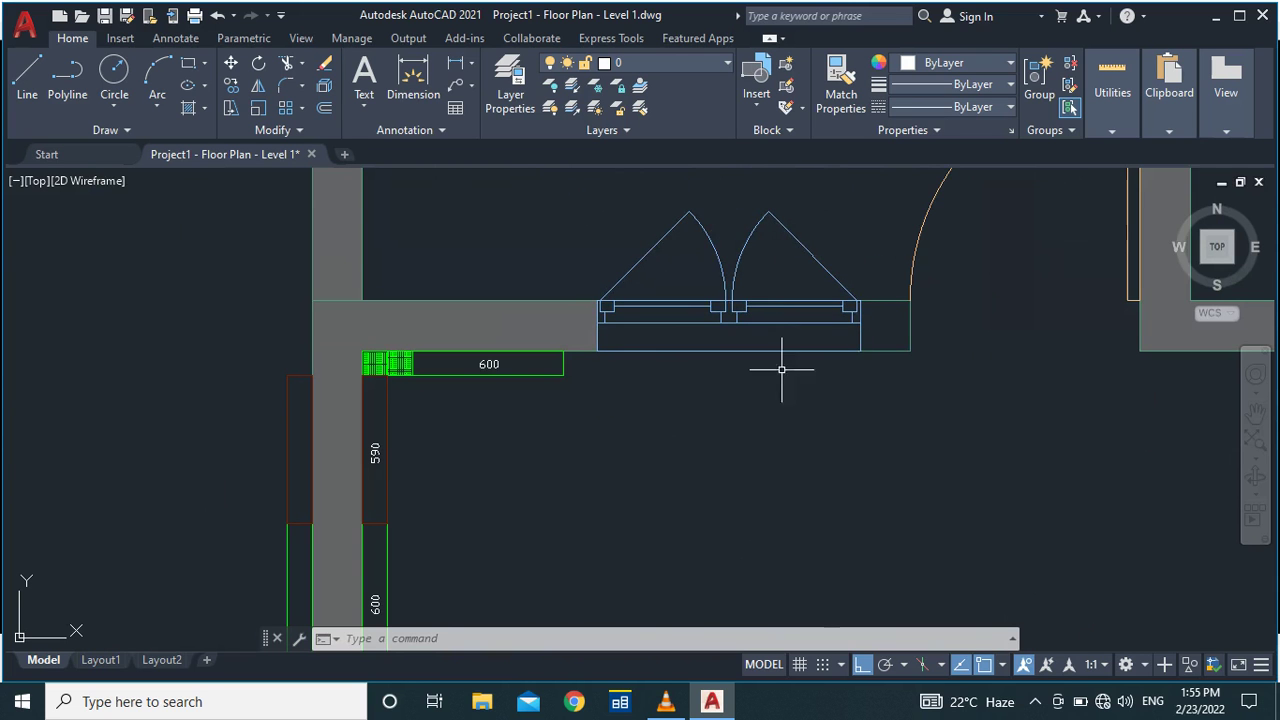
Draw a closed 135 by 100 rectangle of lines between the 600 panel's end and the corner of the double window.
{"action": "scroll", "coordinate": [567, 363], "scroll_direction": "up", "scroll_amount": 6}
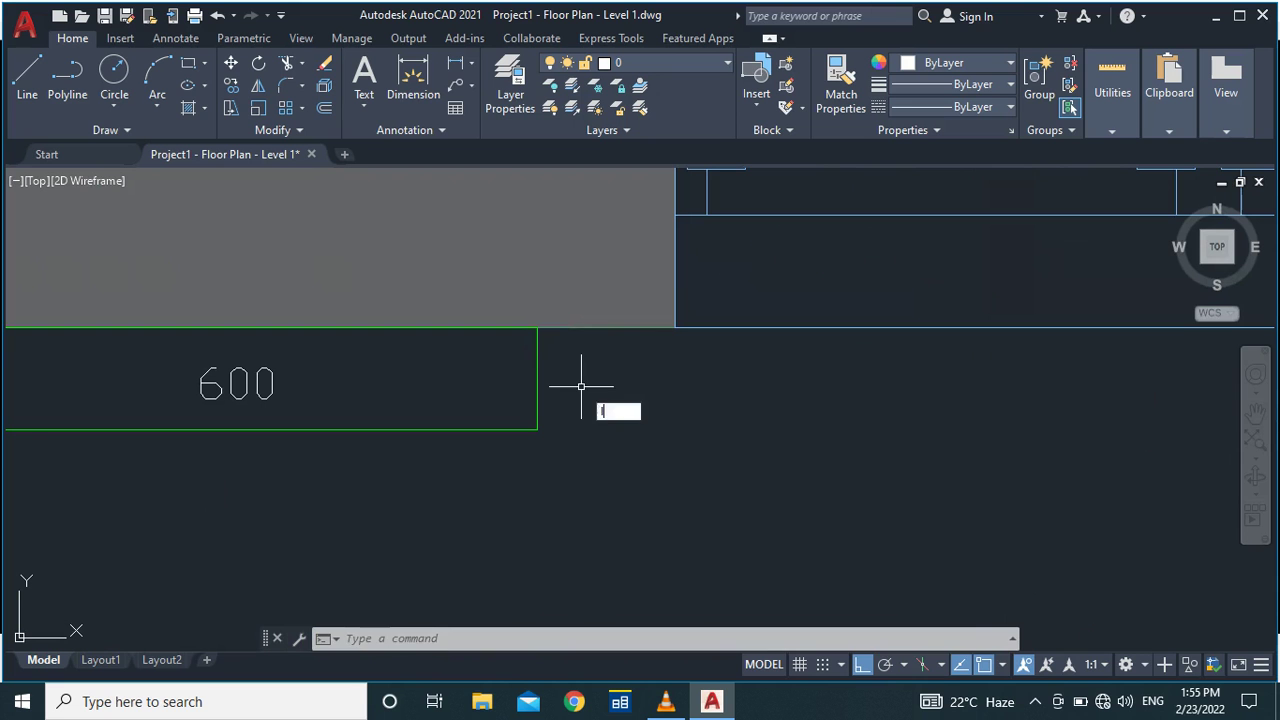
{"action": "key", "text": "l"}
{"action": "key", "text": "Return"}
{"action": "left_click", "coordinate": [675, 329]}
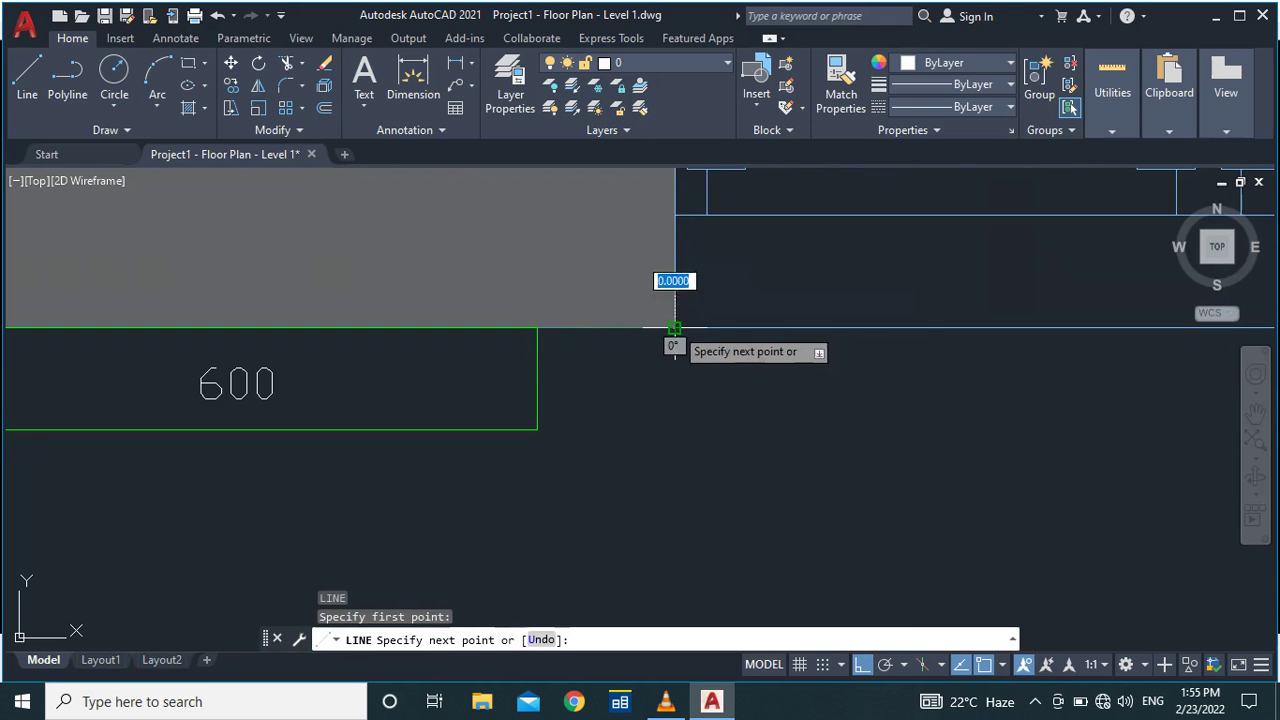
{"action": "type", "text": "1"}
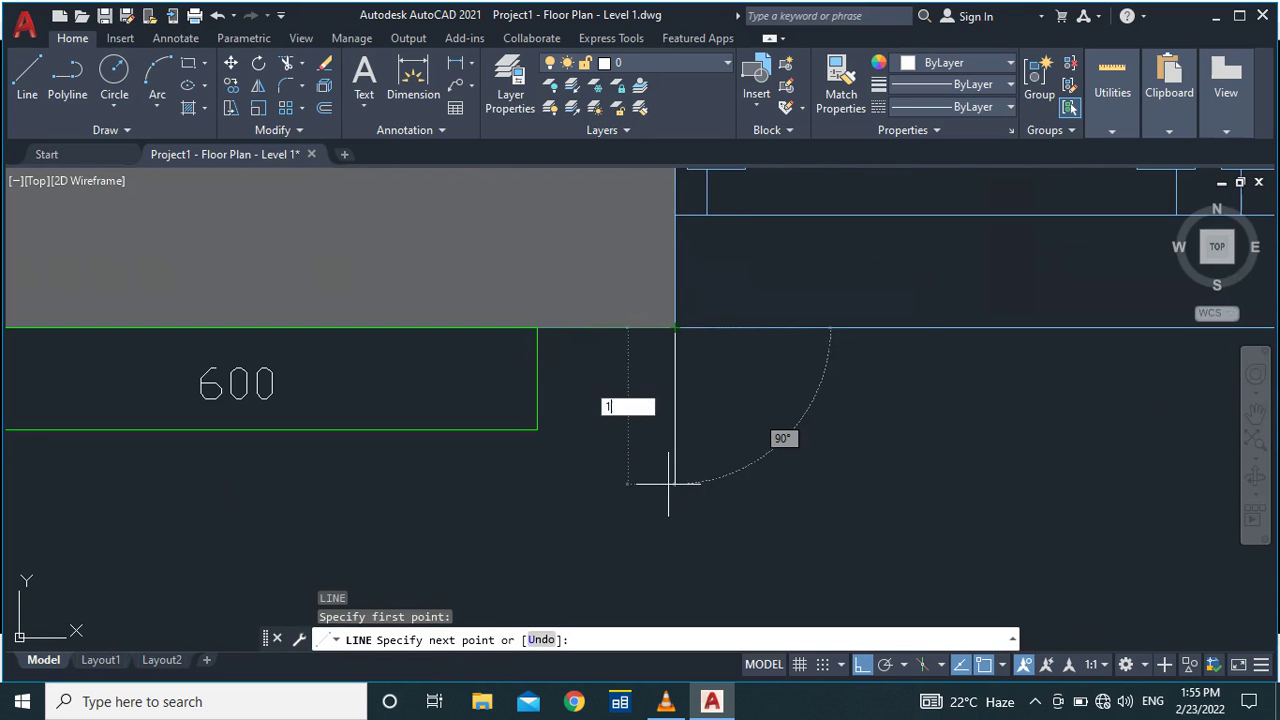
{"action": "type", "text": "00"}
{"action": "key", "text": "Return"}
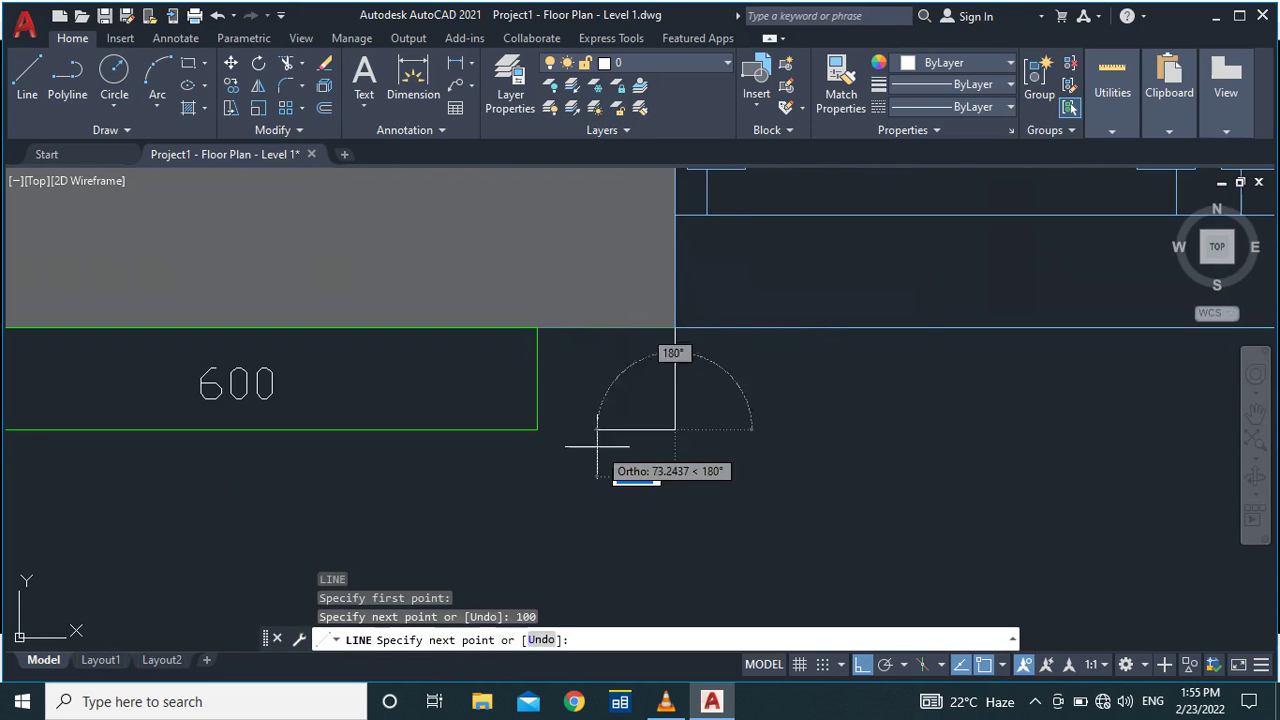
{"action": "left_click", "coordinate": [537, 430]}
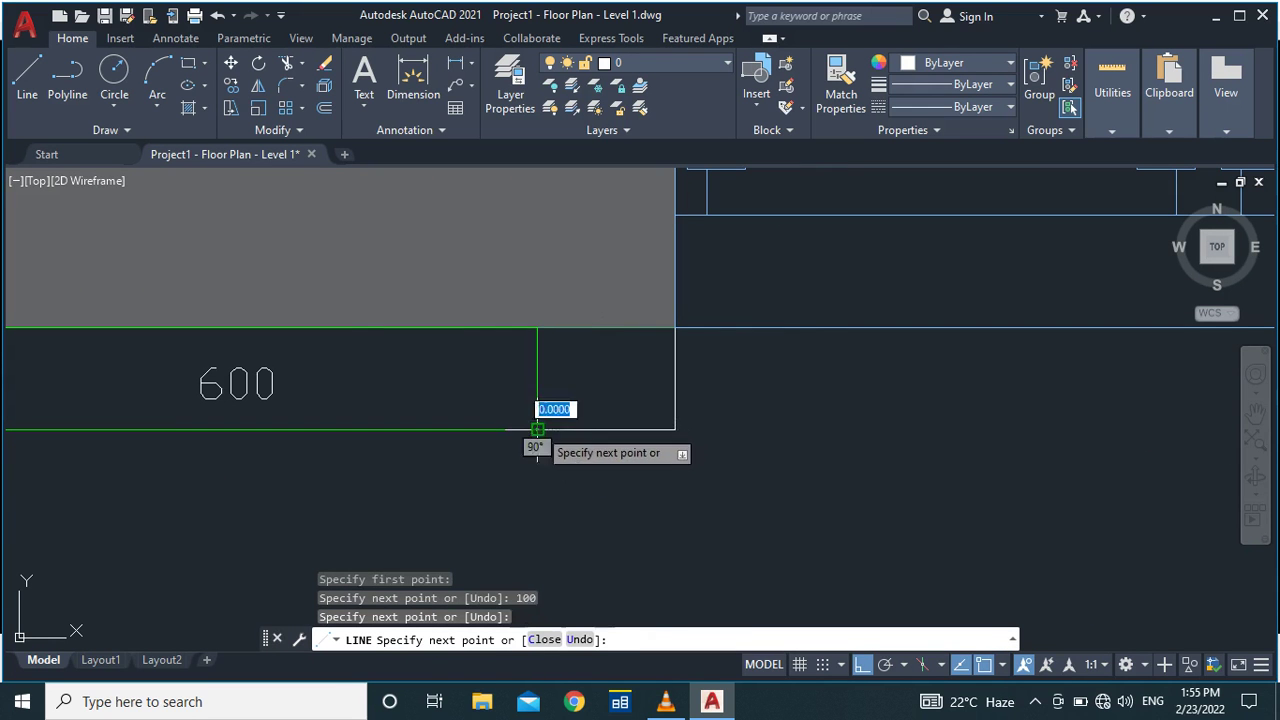
{"action": "left_click", "coordinate": [537, 328]}
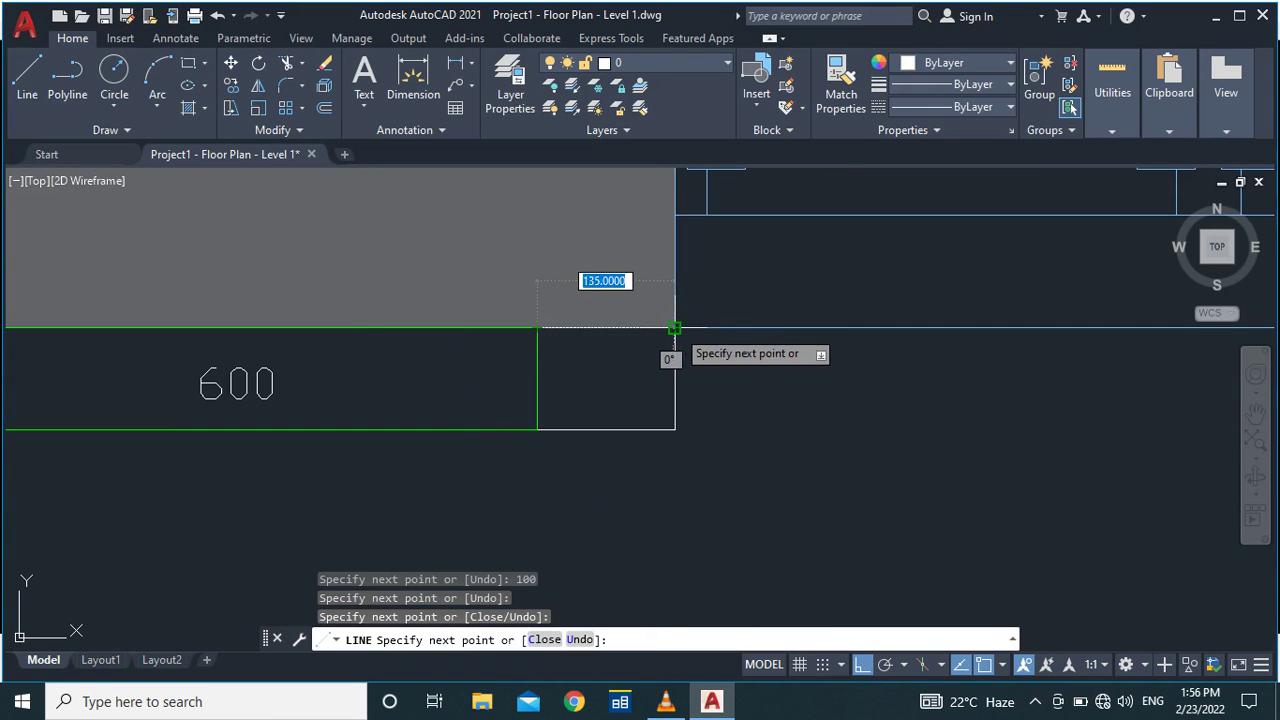
{"action": "type", "text": "c"}
{"action": "key", "text": "Return"}
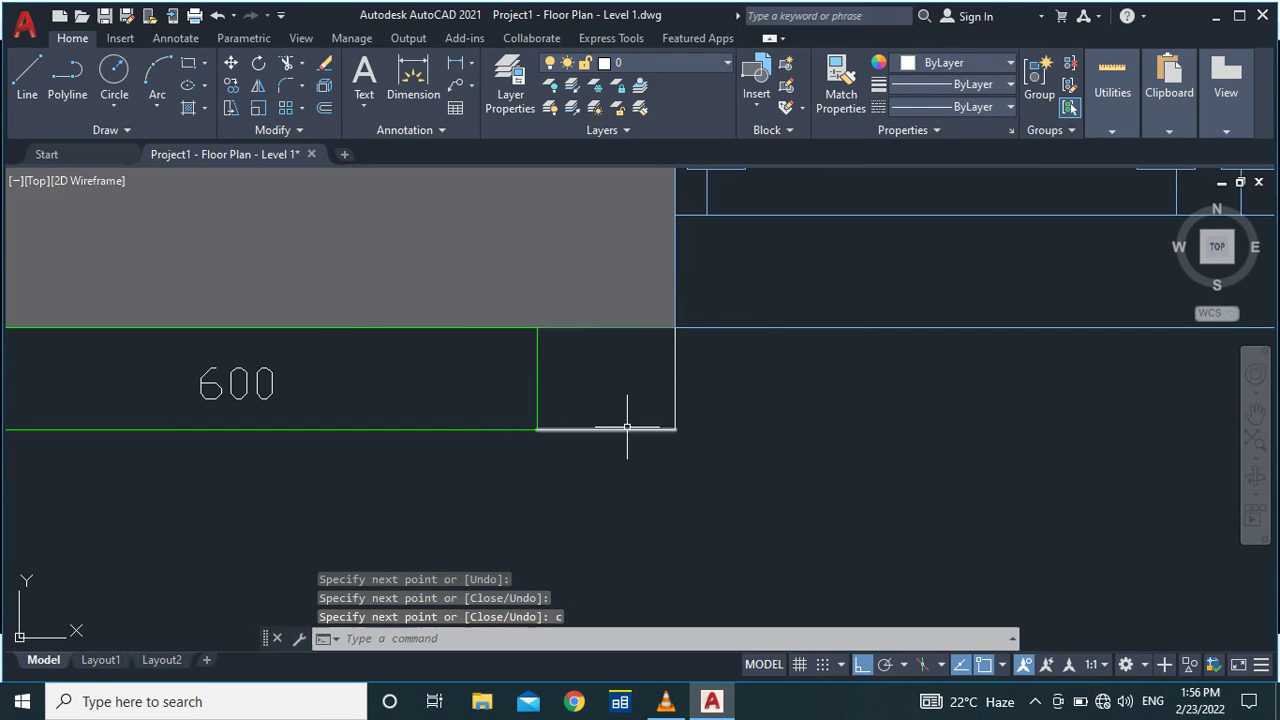
Join the four lines of the small rectangle beside the window into one polyline.
{"action": "left_click", "coordinate": [674, 389]}
{"action": "left_click", "coordinate": [621, 490]}
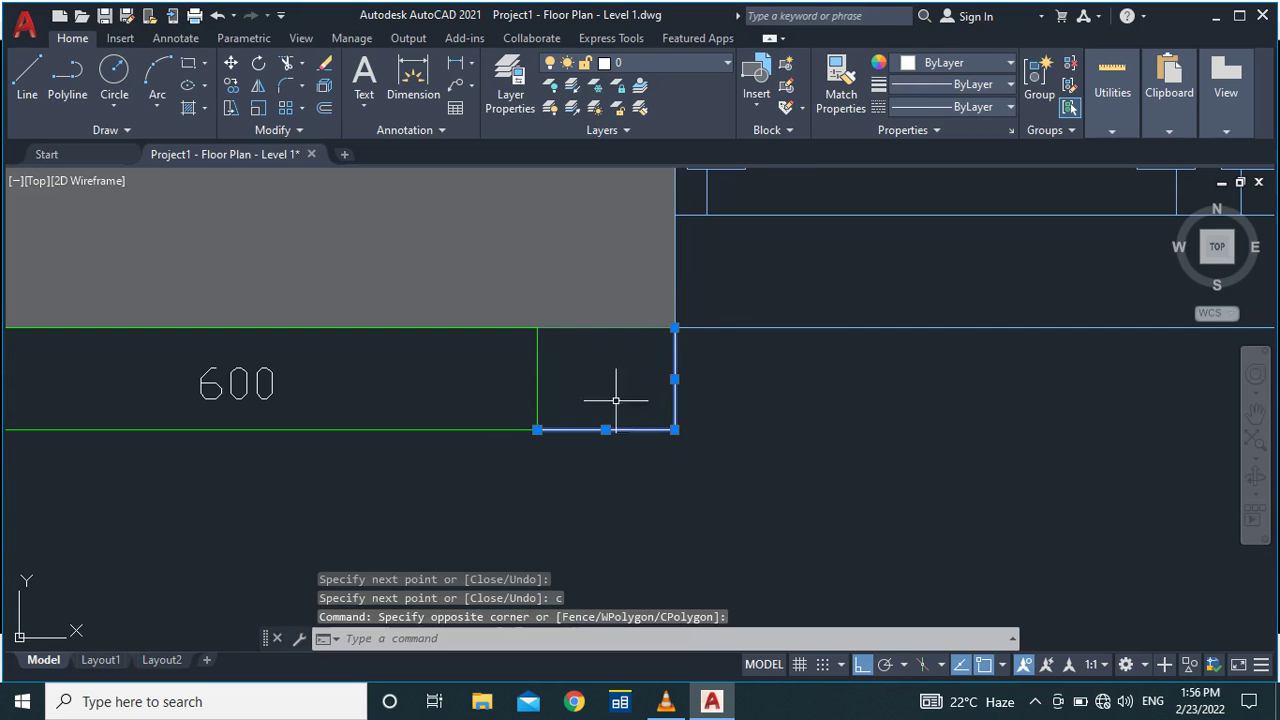
{"action": "left_click", "coordinate": [611, 327]}
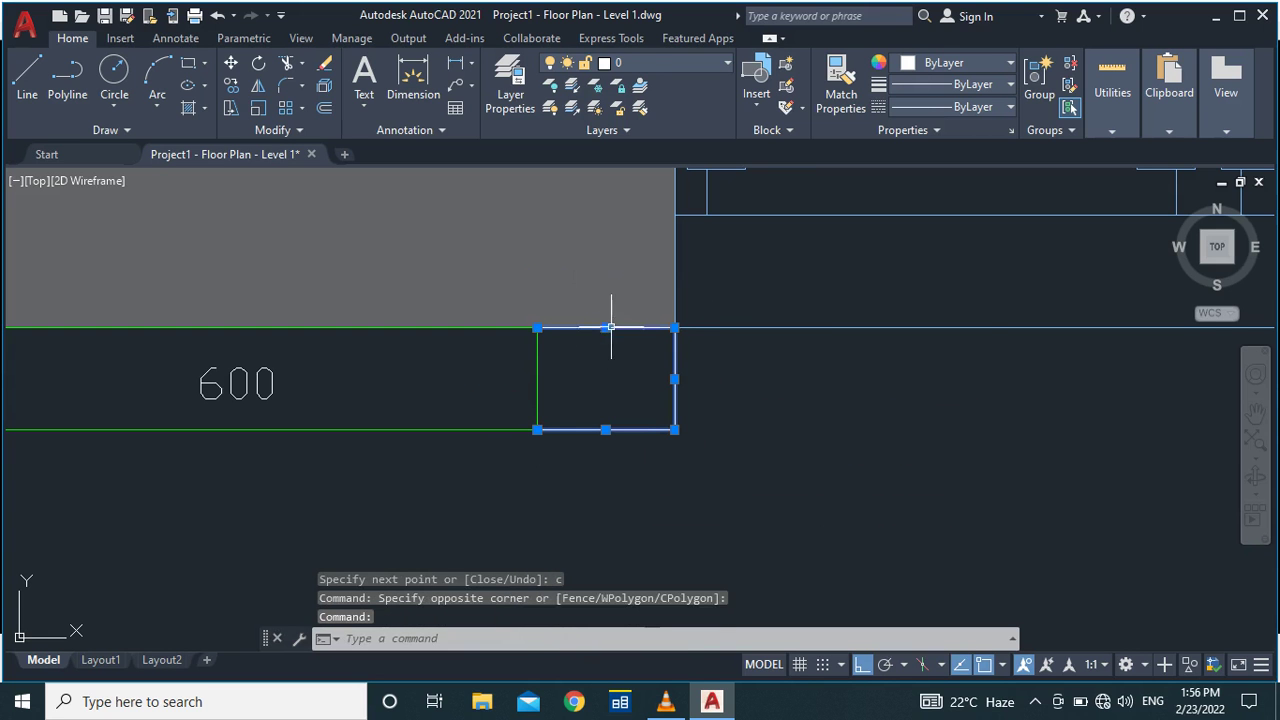
{"action": "left_click", "coordinate": [539, 391]}
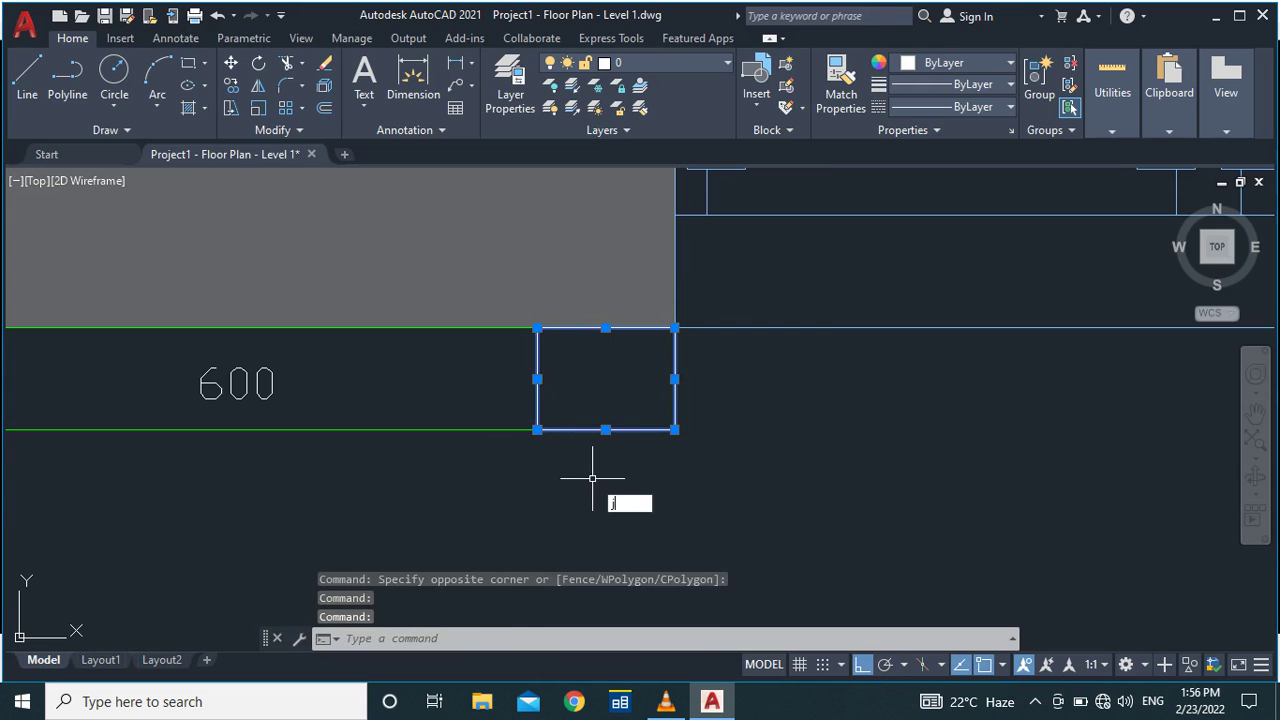
{"action": "key", "text": "Return"}
Add a width dimension below the small panel beside the window.
{"action": "type", "text": "dim"}
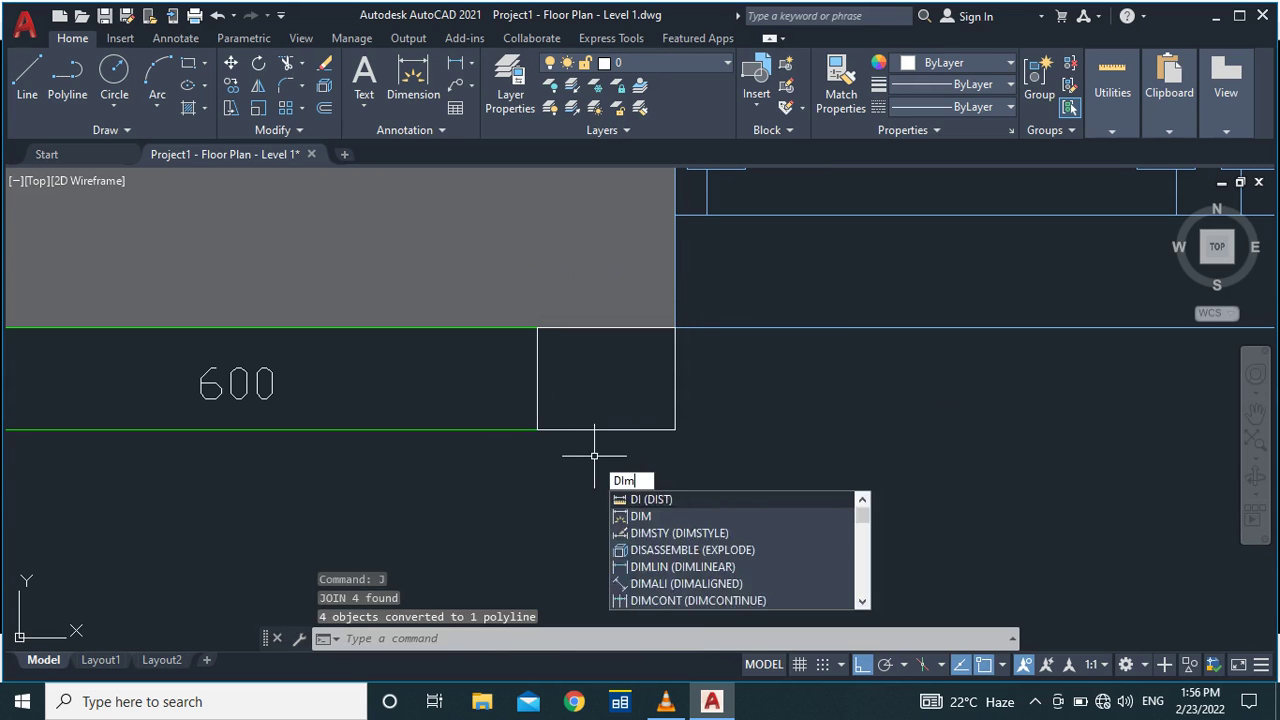
{"action": "key", "text": "Return"}
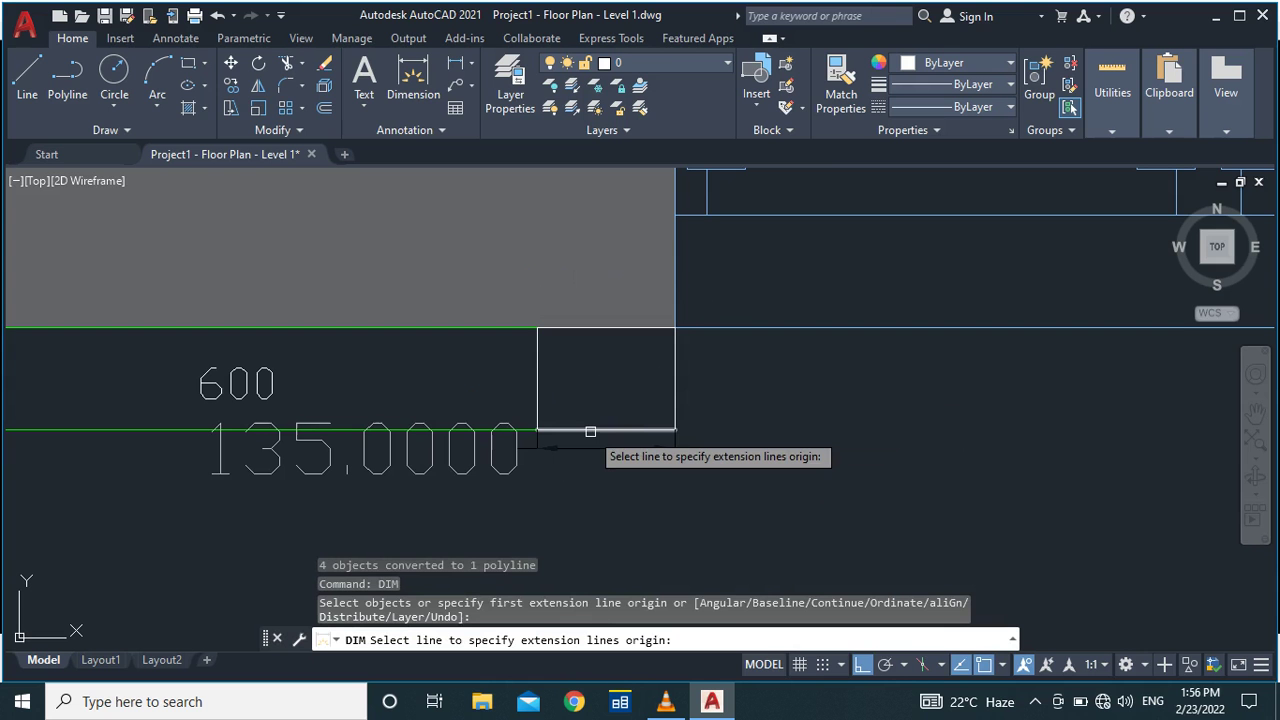
{"action": "left_click", "coordinate": [590, 432]}
{"action": "left_click", "coordinate": [594, 491]}
{"action": "key", "text": "Escape"}
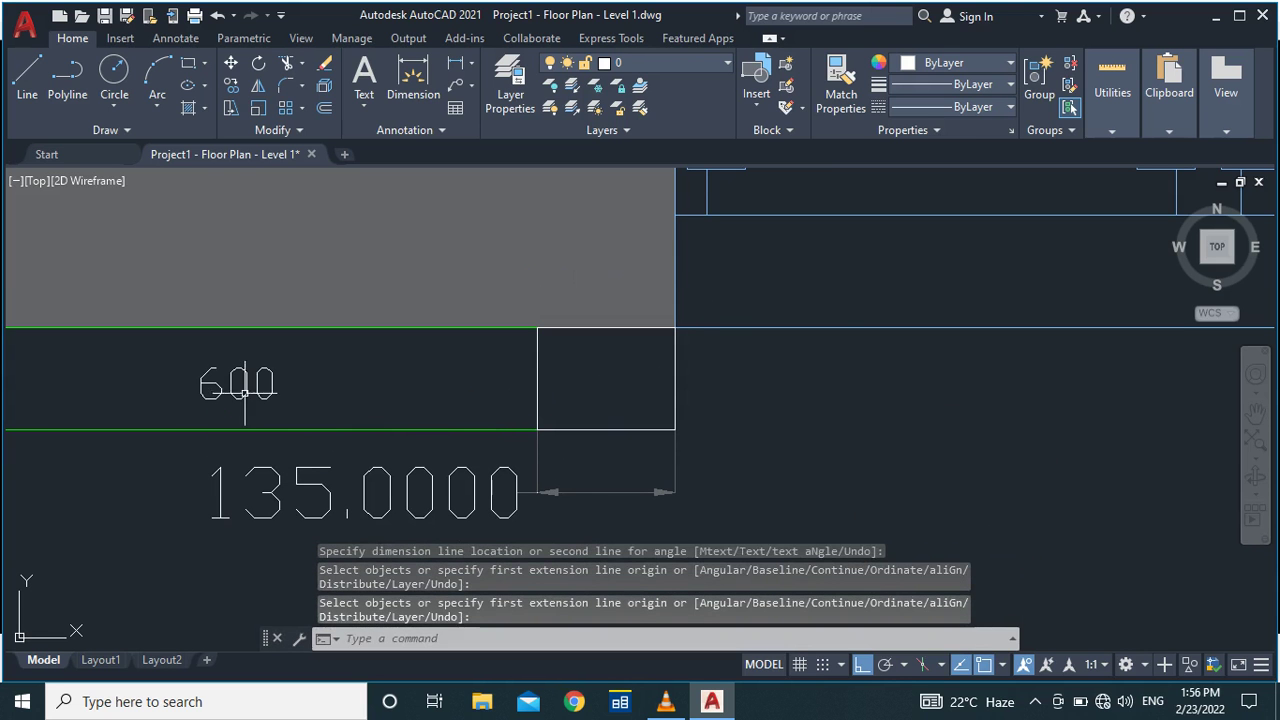
Copy the 600 label horizontally from the adjacent panel into the small panel beside the window.
{"action": "left_click", "coordinate": [258, 382]}
{"action": "type", "text": "co"}
{"action": "key", "text": "Return"}
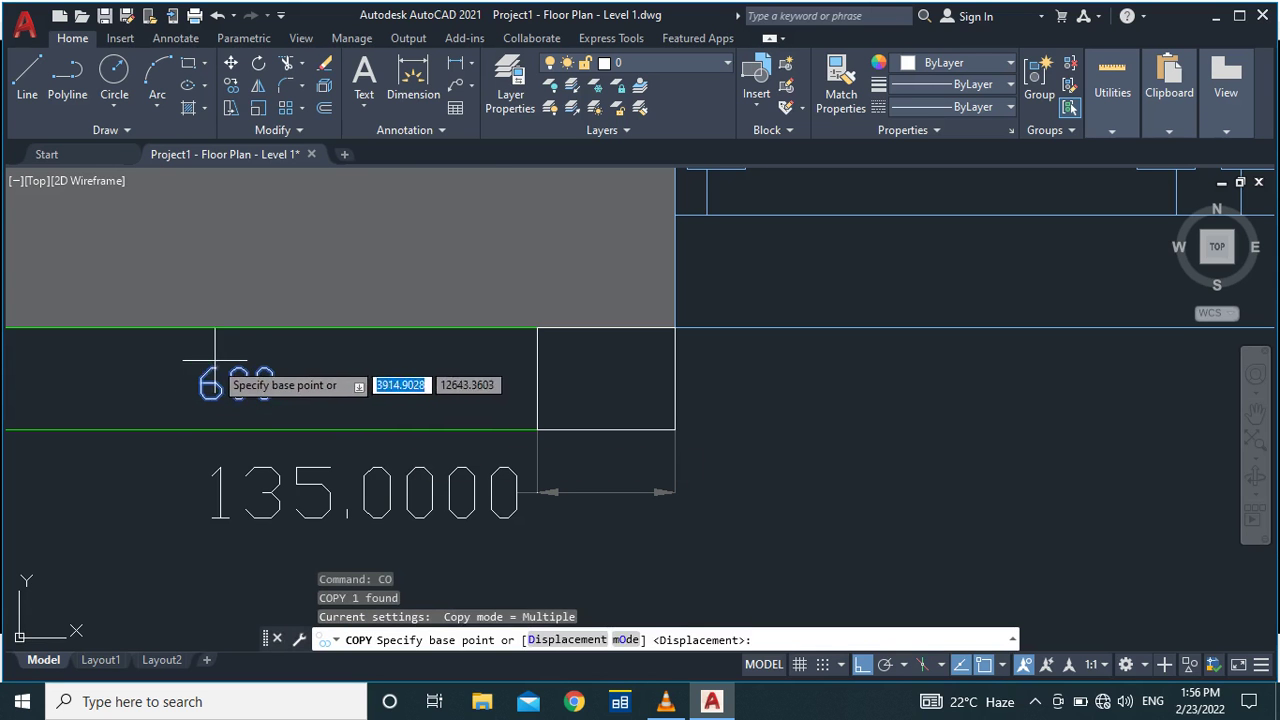
{"action": "left_click", "coordinate": [212, 367]}
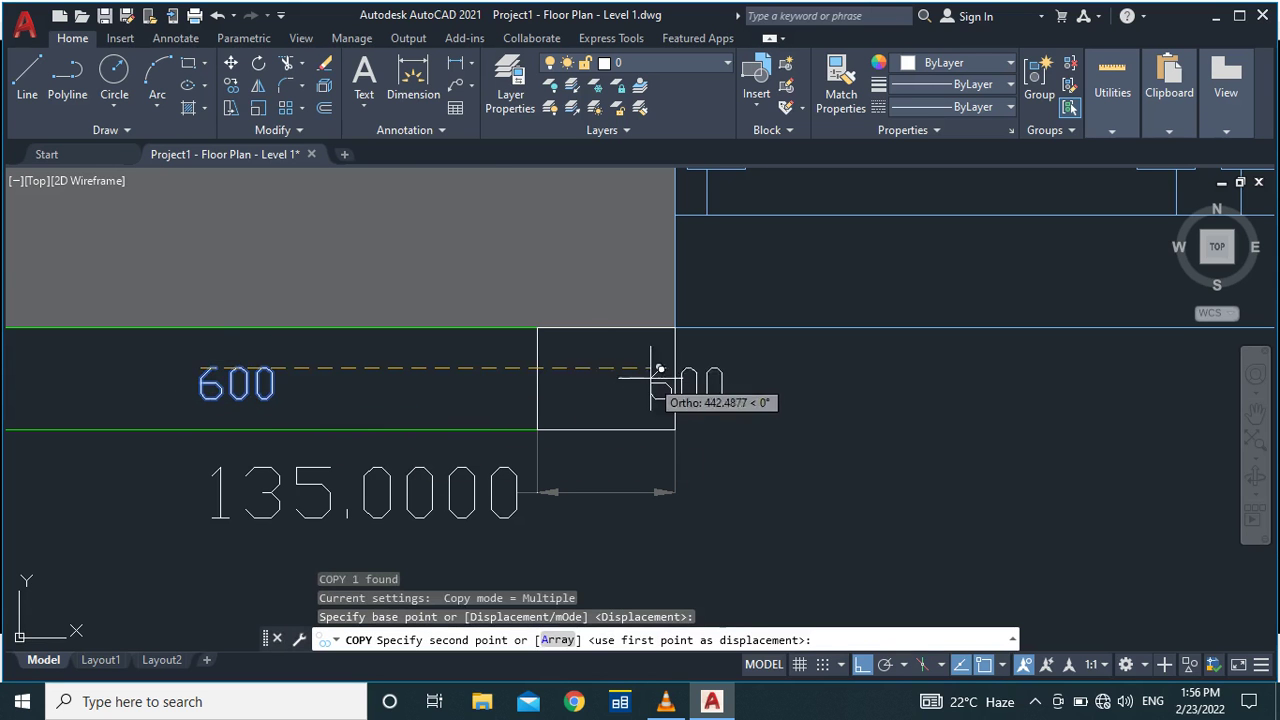
{"action": "left_click", "coordinate": [583, 363]}
{"action": "key", "text": "Escape"}
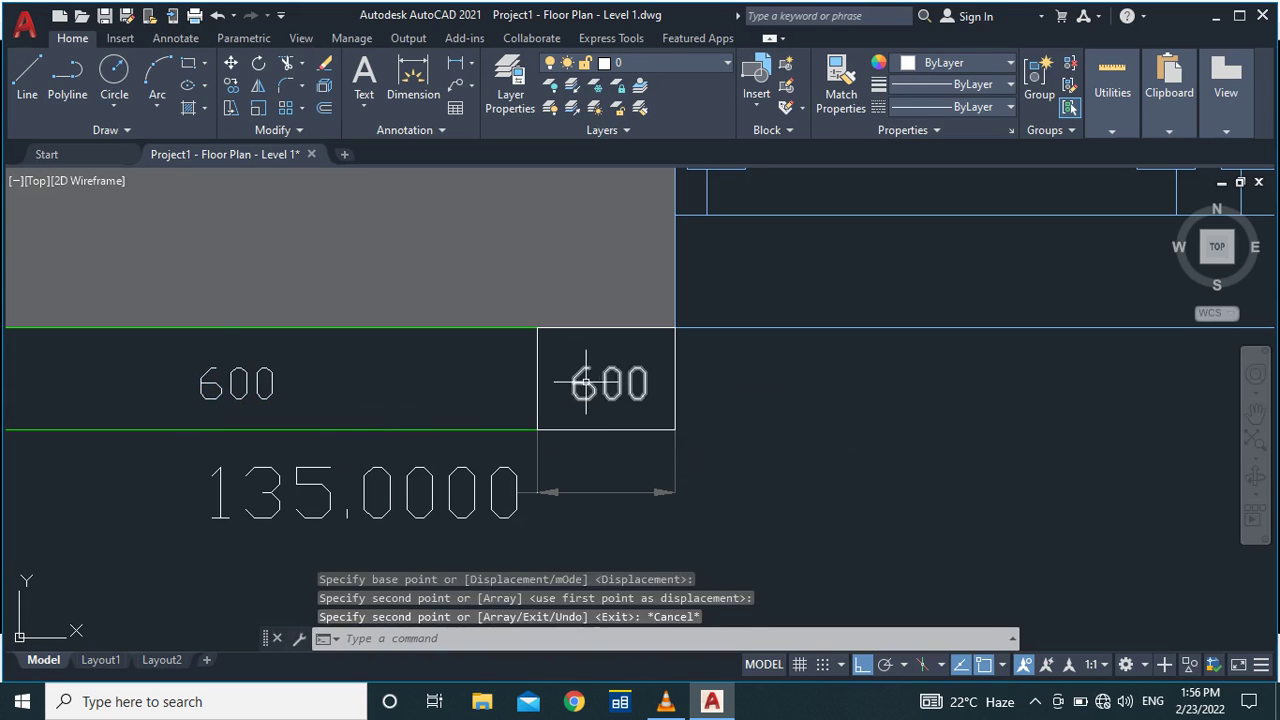
Change the copied label in the small panel beside the double window to 135.
{"action": "double_click", "coordinate": [586, 382]}
{"action": "type", "text": "135"}
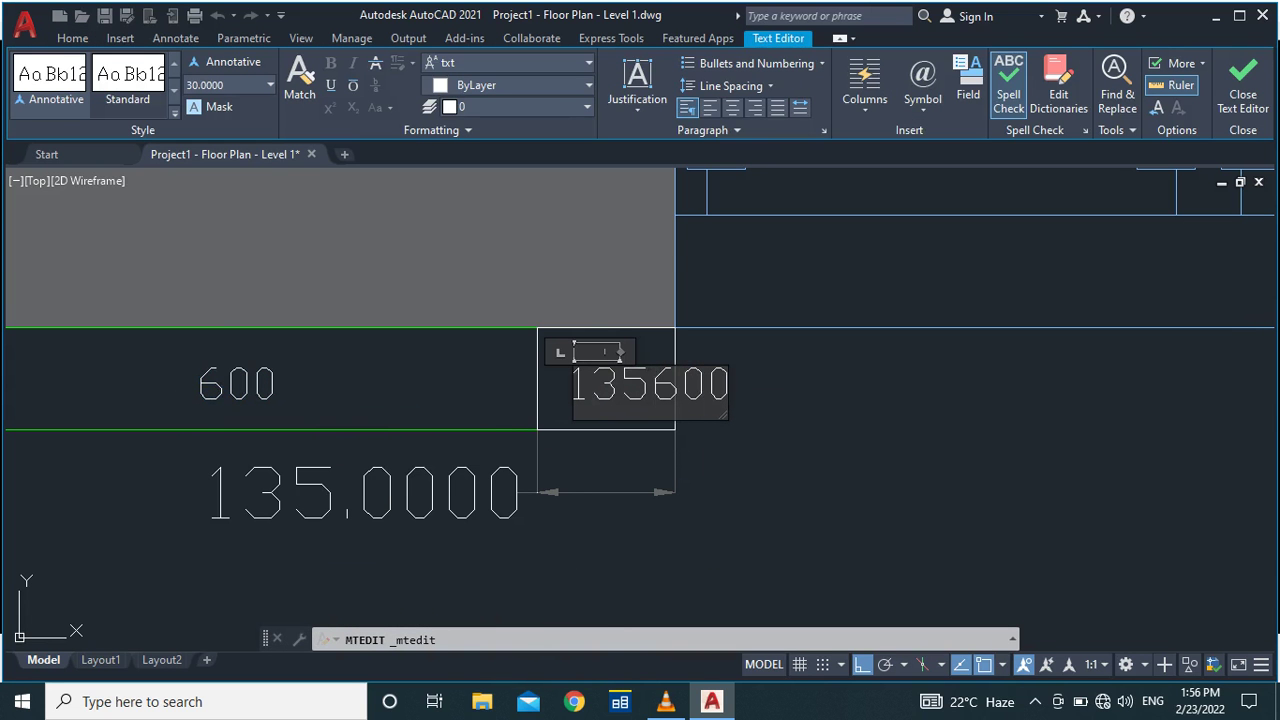
{"action": "key", "text": "ctrl+a"}
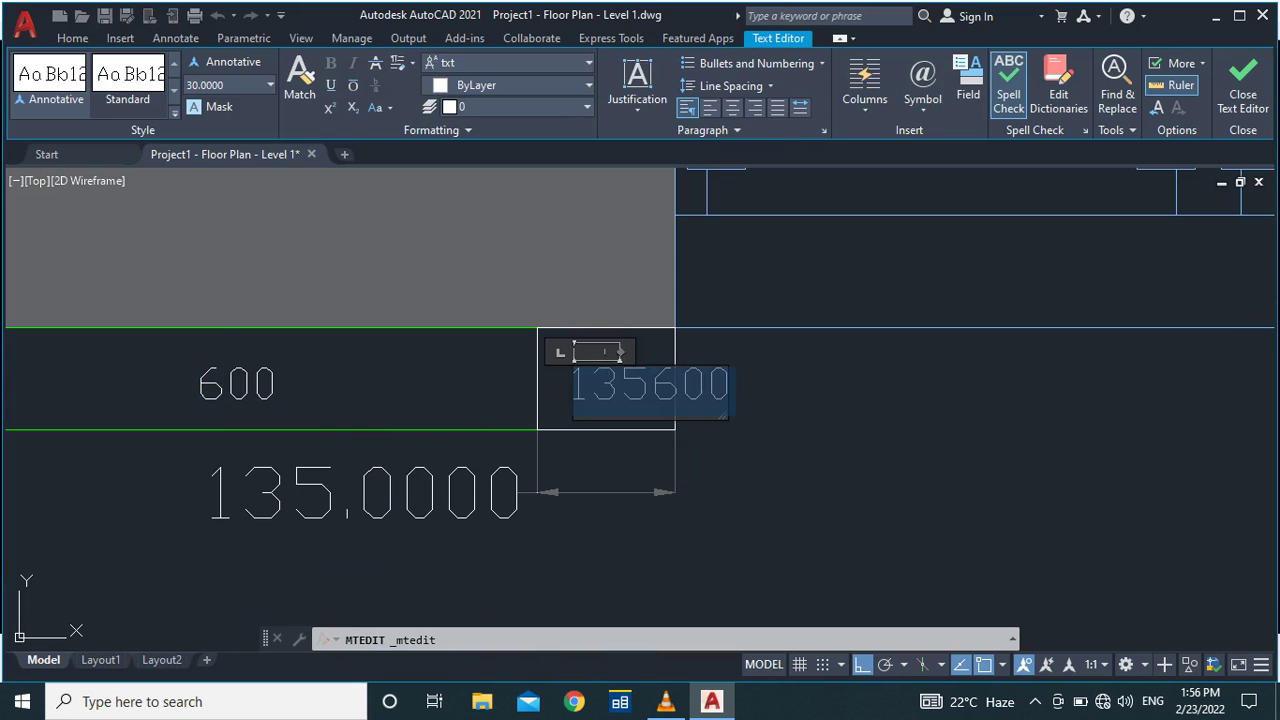
{"action": "type", "text": "135"}
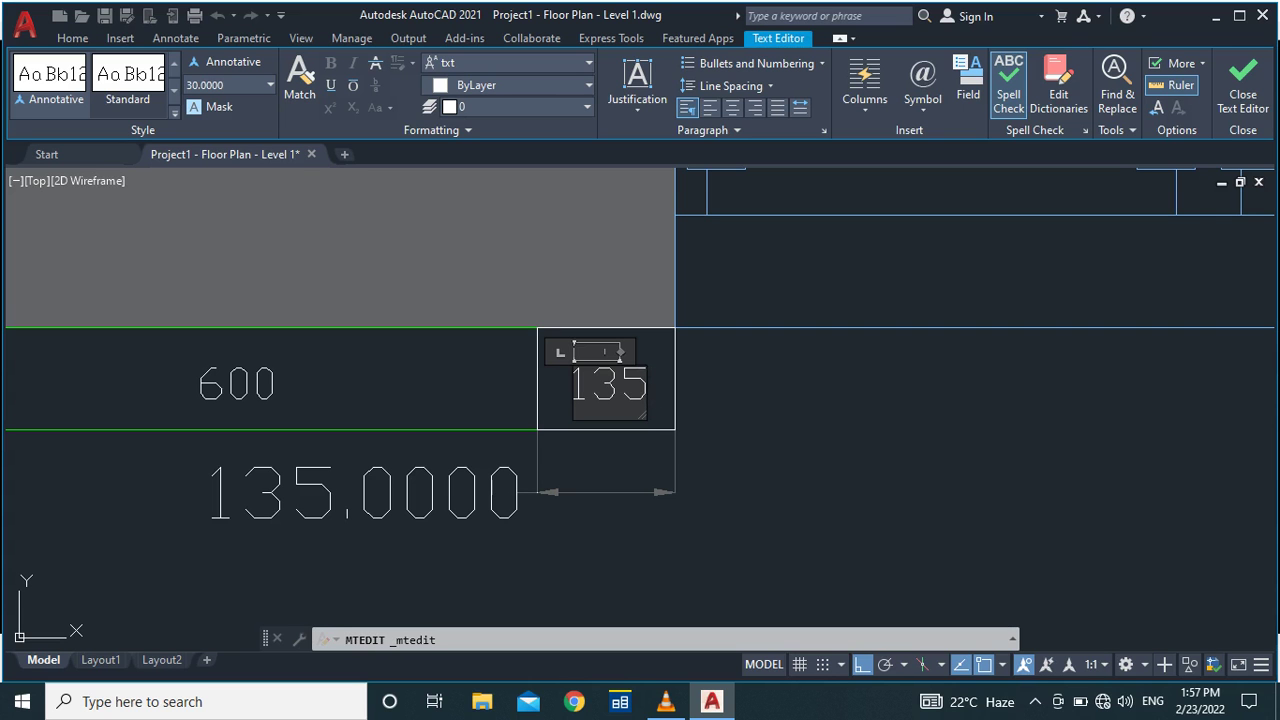
{"action": "left_click", "coordinate": [829, 509]}
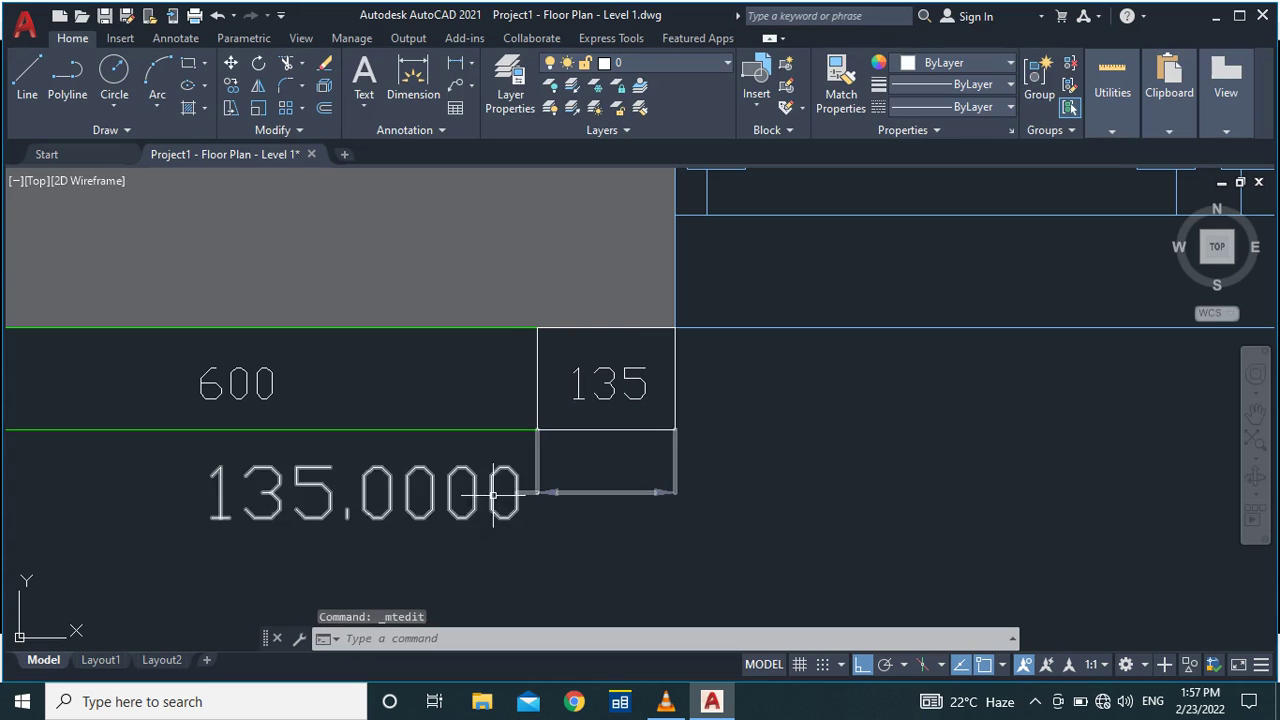
Delete the width dimension below the small panel beside the window.
{"action": "left_click", "coordinate": [537, 467]}
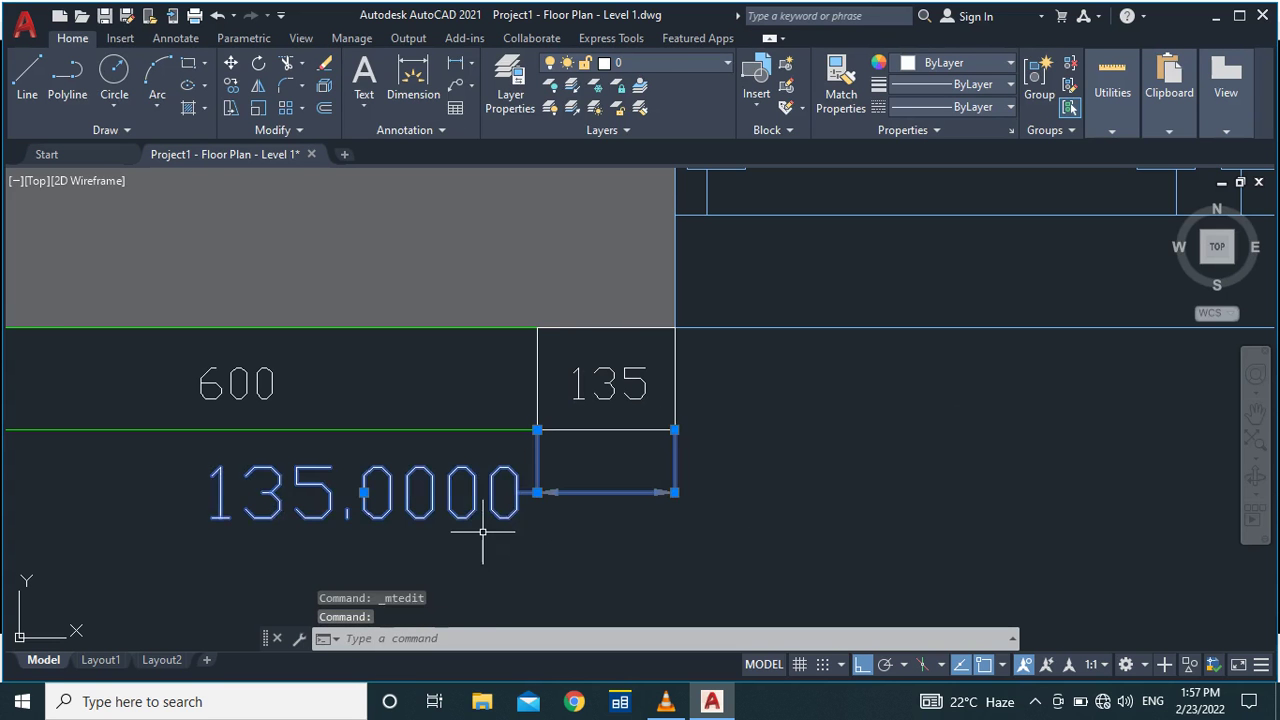
{"action": "key", "text": "Delete"}
{"action": "scroll", "coordinate": [480, 528], "scroll_direction": "down", "scroll_amount": 4}
{"action": "scroll", "coordinate": [470, 480], "scroll_direction": "up", "scroll_amount": 4}
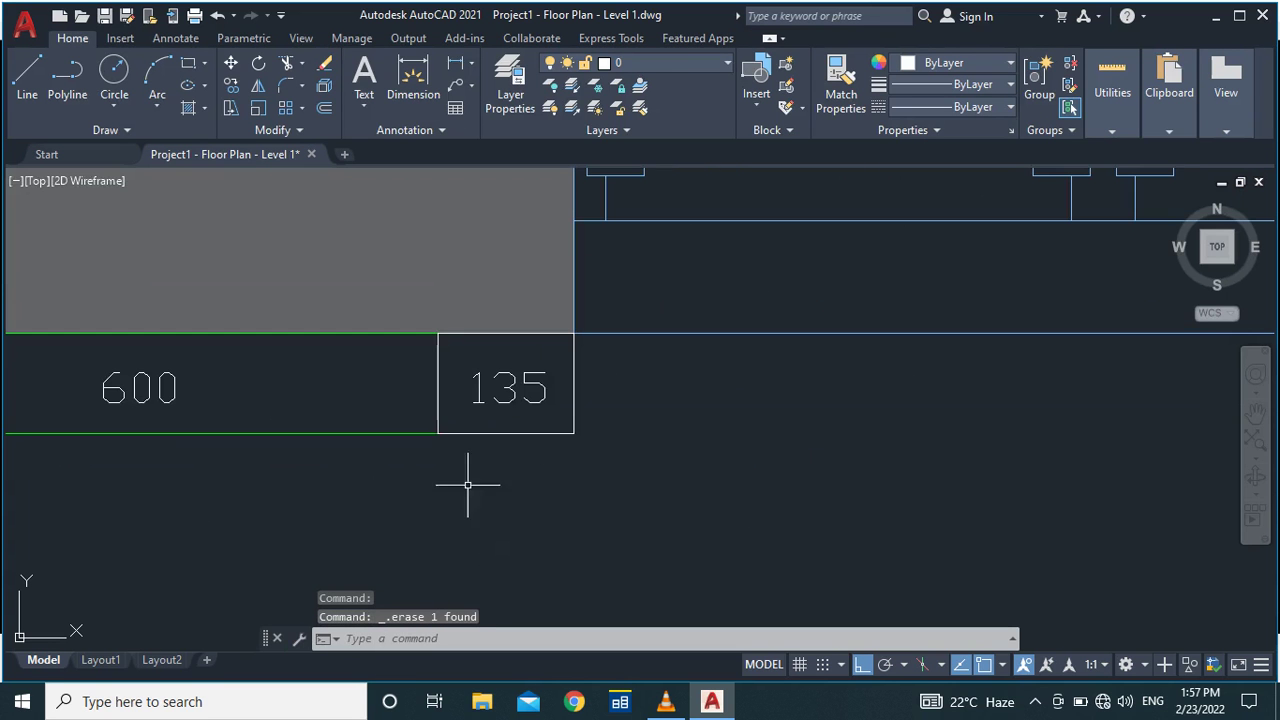
Match the properties of the 590 panel's outline onto the 135 panel's outline.
{"action": "scroll", "coordinate": [514, 429], "scroll_direction": "down", "scroll_amount": 6}
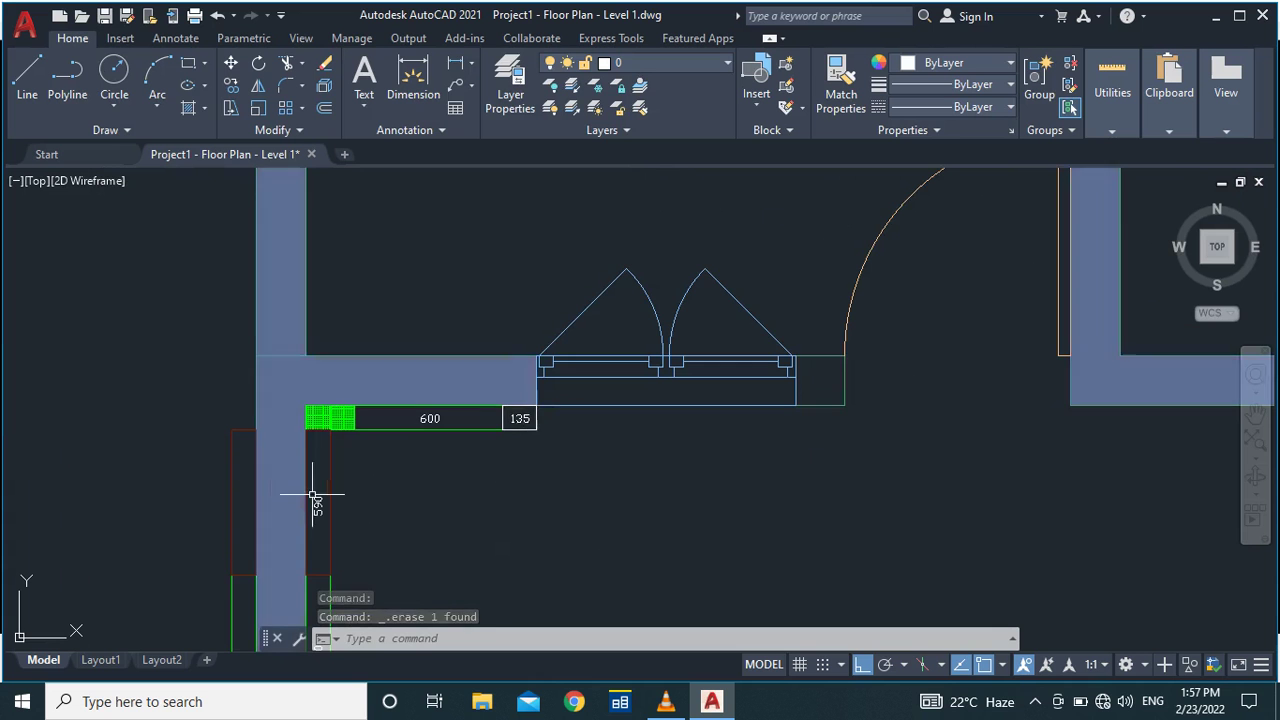
{"action": "scroll", "coordinate": [336, 490], "scroll_direction": "up", "scroll_amount": 2}
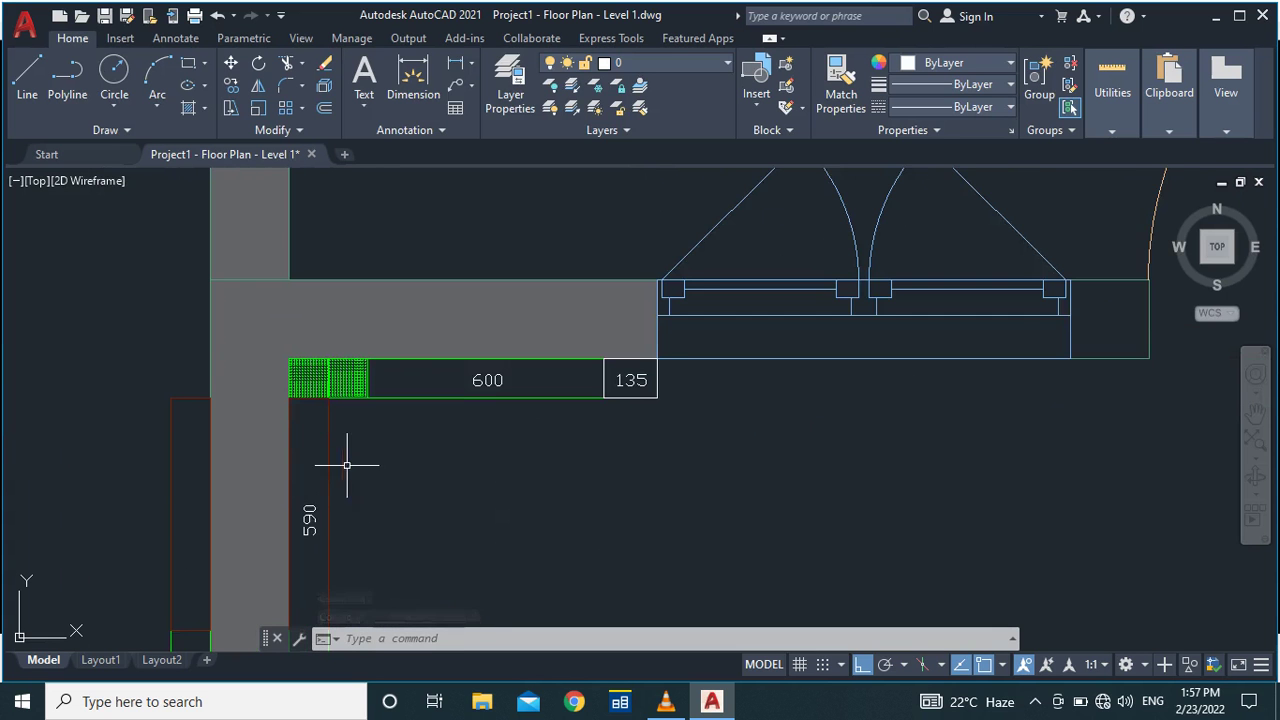
{"action": "scroll", "coordinate": [340, 485], "scroll_direction": "down", "scroll_amount": 2}
{"action": "scroll", "coordinate": [337, 520], "scroll_direction": "up", "scroll_amount": 2}
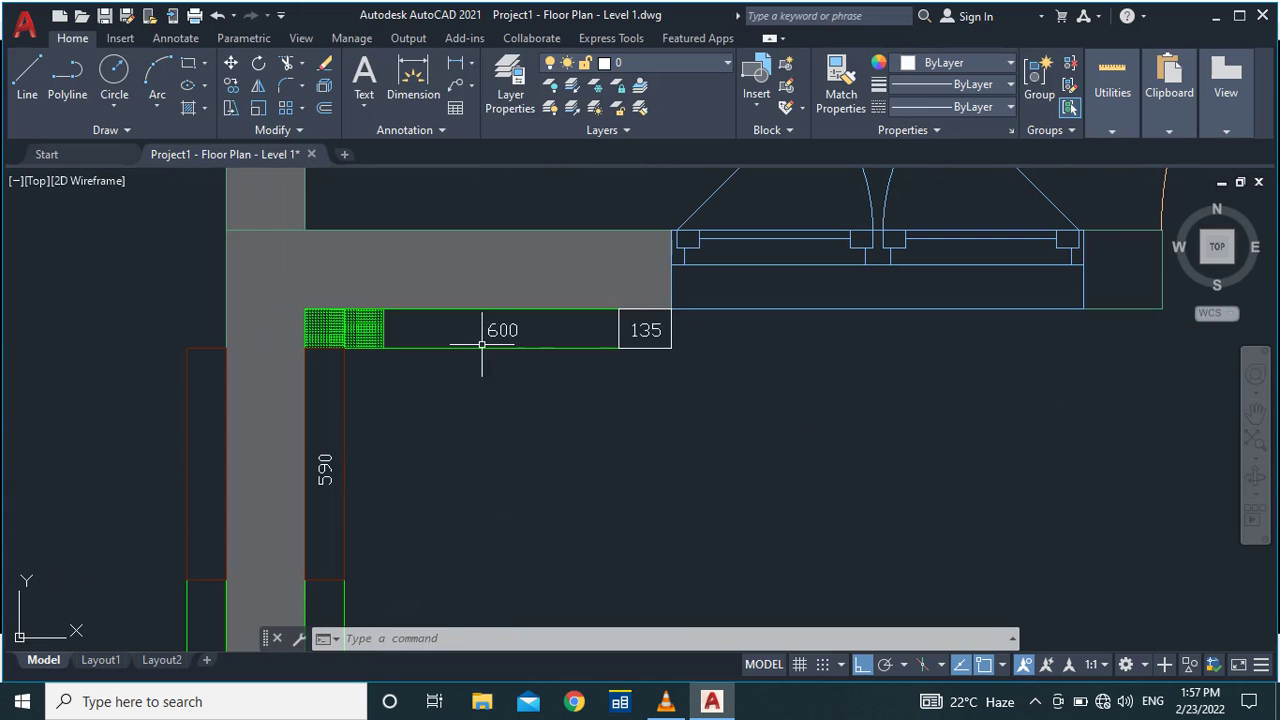
{"action": "type", "text": "MA"}
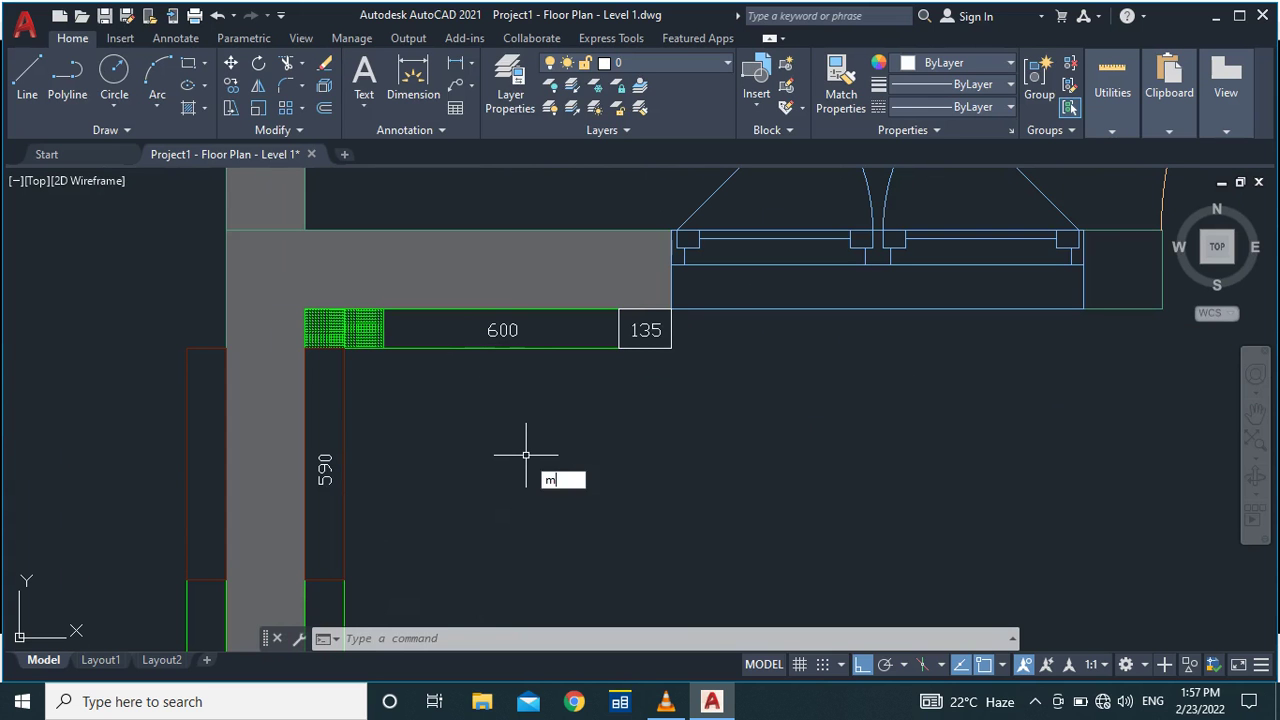
{"action": "key", "text": "Return"}
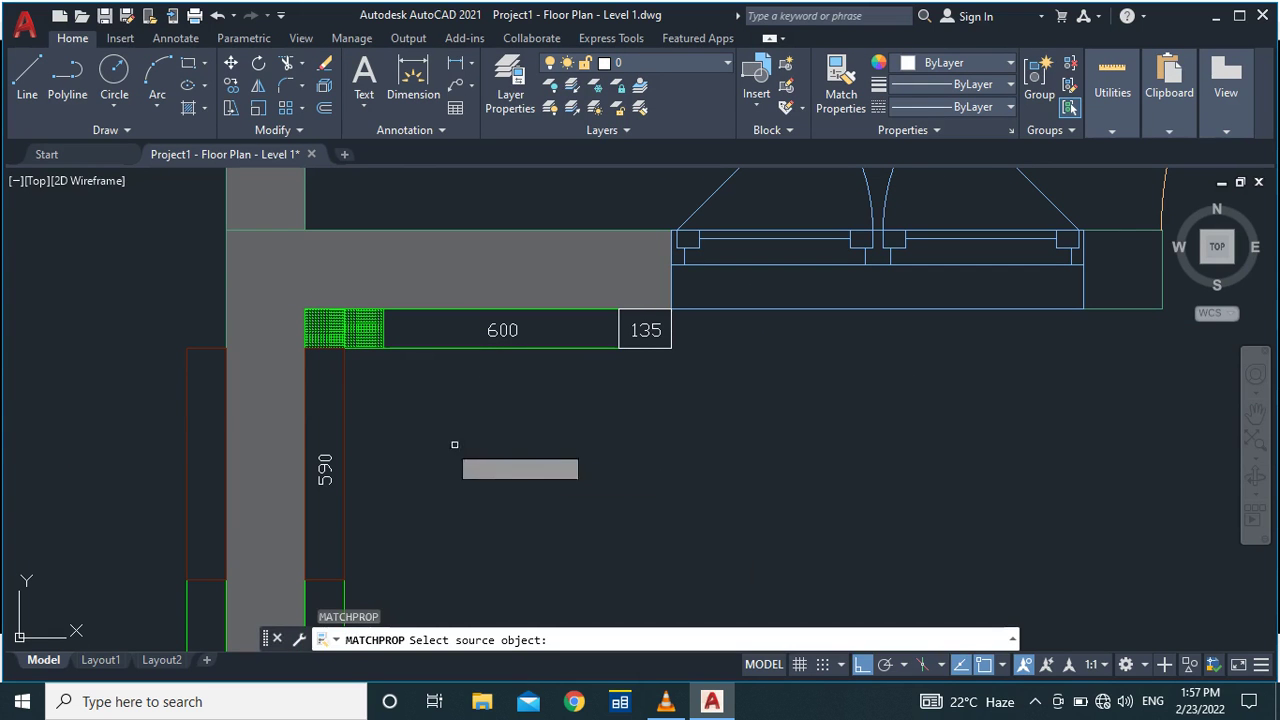
{"action": "left_click", "coordinate": [343, 395]}
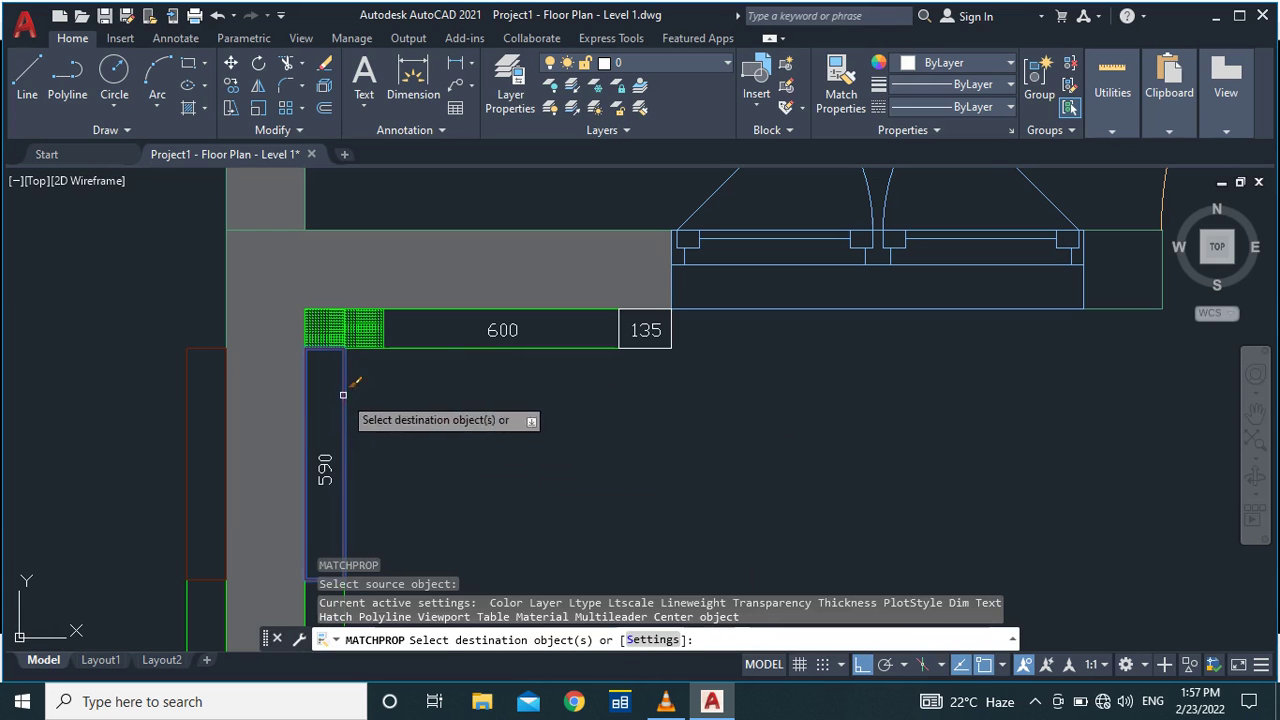
{"action": "left_click", "coordinate": [634, 348]}
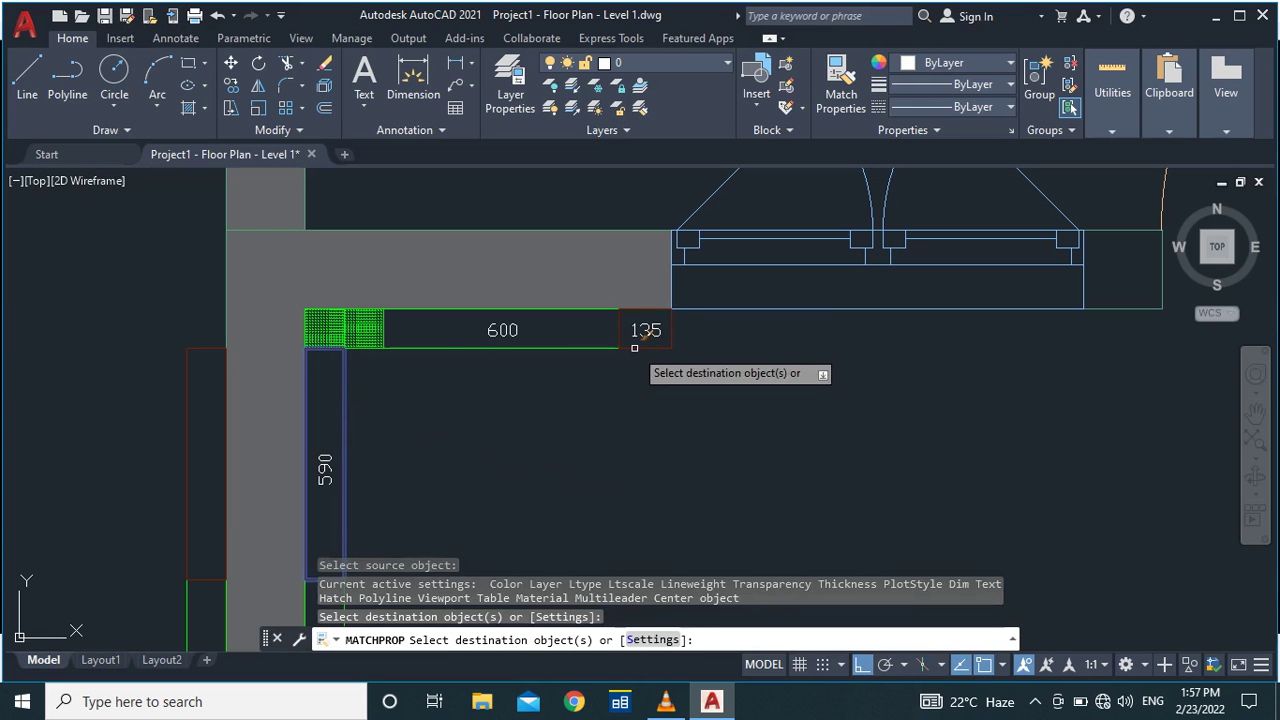
{"action": "key", "text": "Escape"}
{"action": "scroll", "coordinate": [658, 318], "scroll_direction": "up", "scroll_amount": 5}
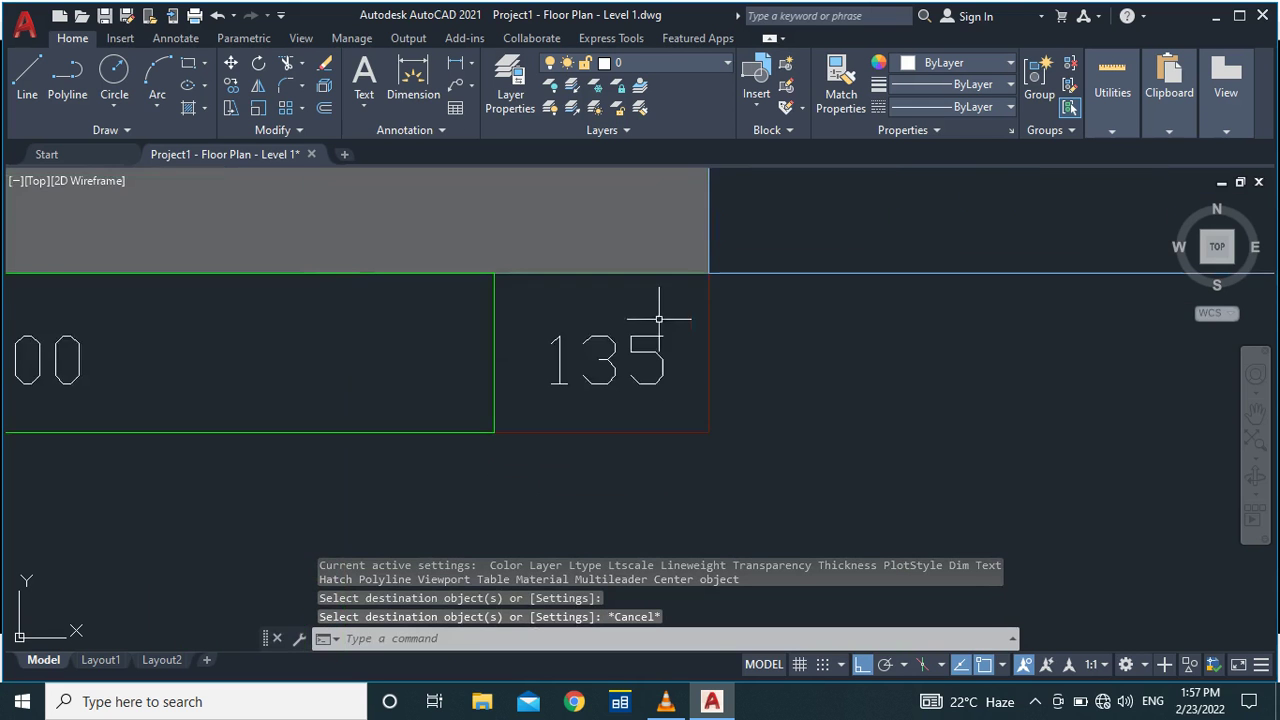
{"action": "scroll", "coordinate": [386, 371], "scroll_direction": "down", "scroll_amount": 5}
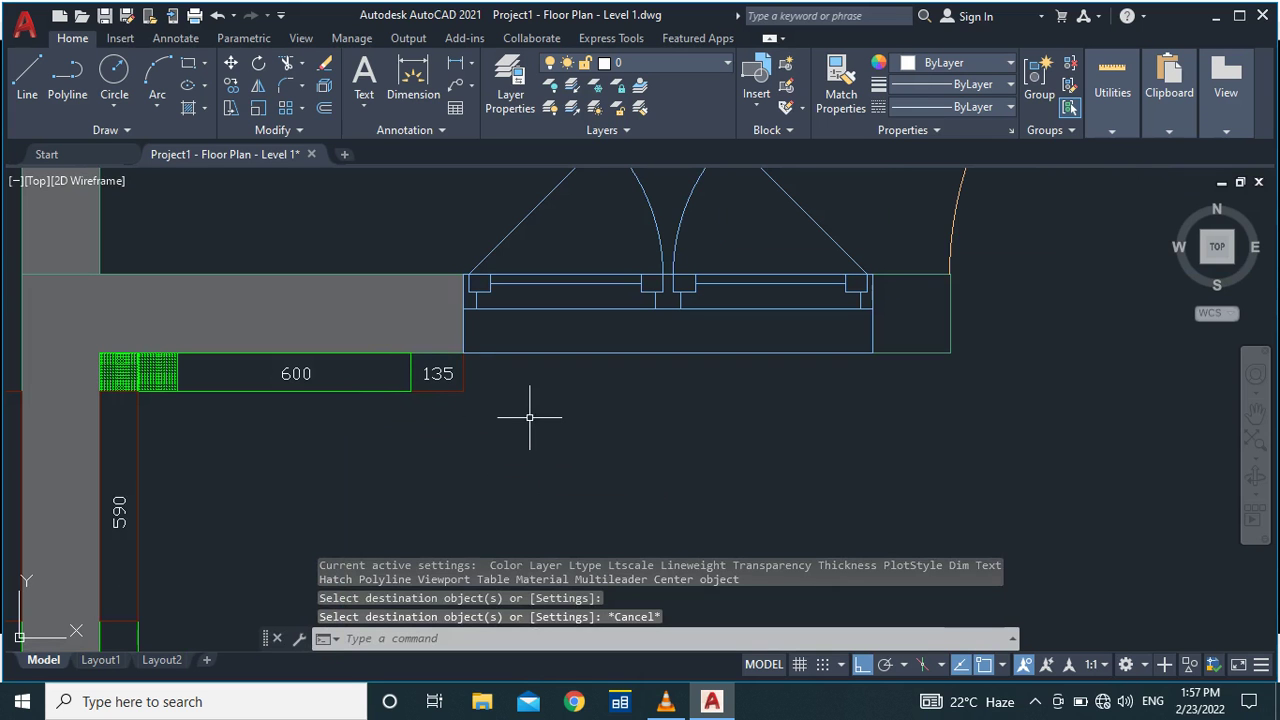
Examine the wall stretch along the double window and the adjoining door opening east of the 135 panel.
{"action": "scroll", "coordinate": [530, 416], "scroll_direction": "down", "scroll_amount": 4}
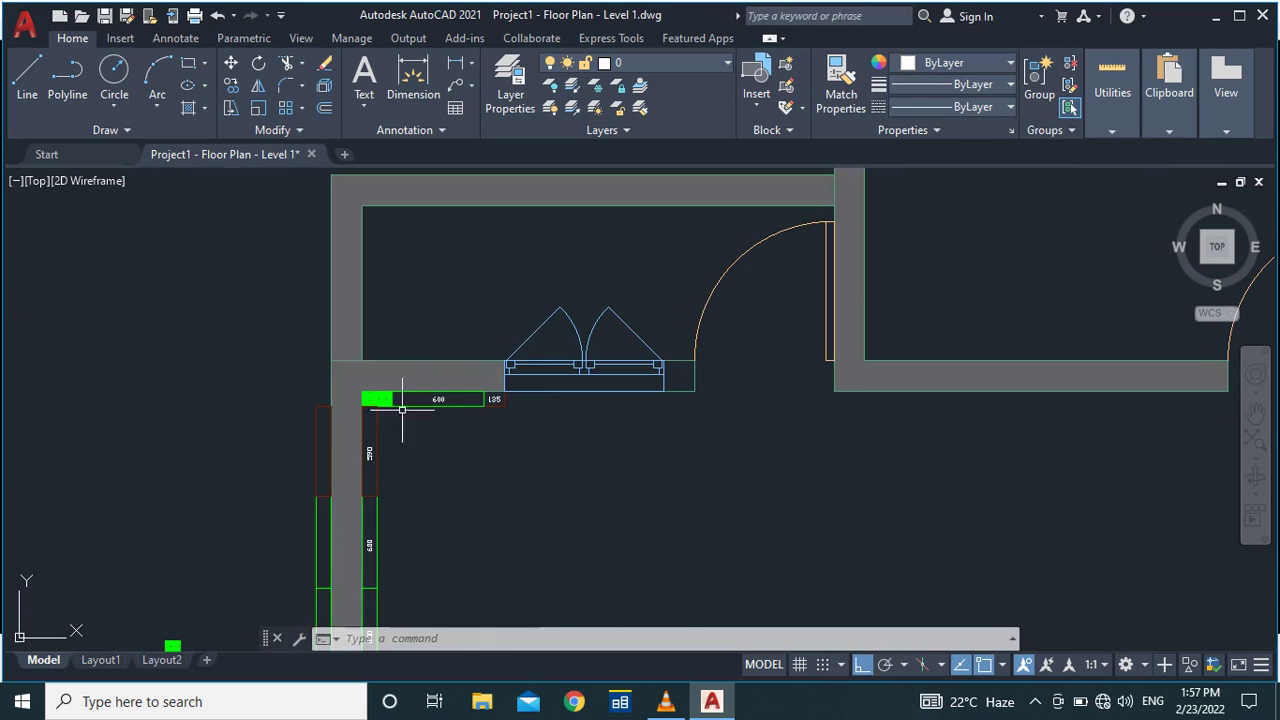
{"action": "scroll", "coordinate": [402, 405], "scroll_direction": "up", "scroll_amount": 4}
{"action": "scroll", "coordinate": [491, 329], "scroll_direction": "down", "scroll_amount": 4}
{"action": "scroll", "coordinate": [540, 380], "scroll_direction": "down", "scroll_amount": 3}
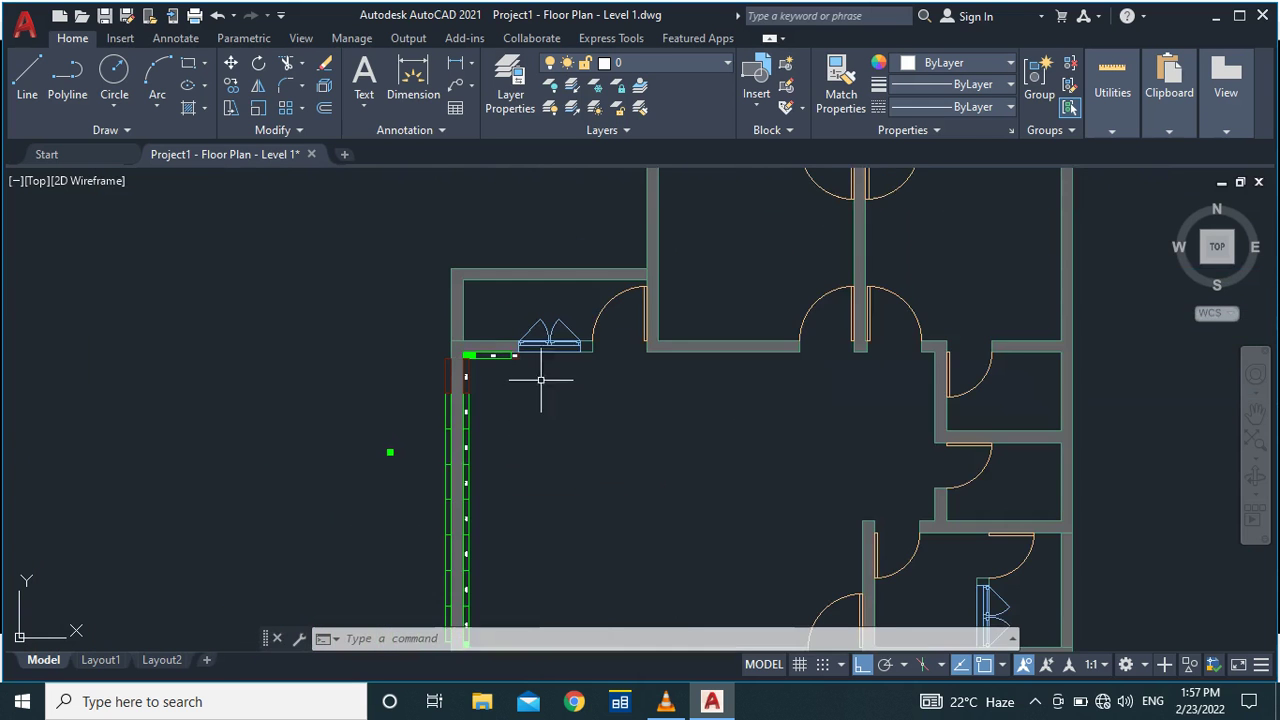
{"action": "scroll", "coordinate": [543, 352], "scroll_direction": "up", "scroll_amount": 4}
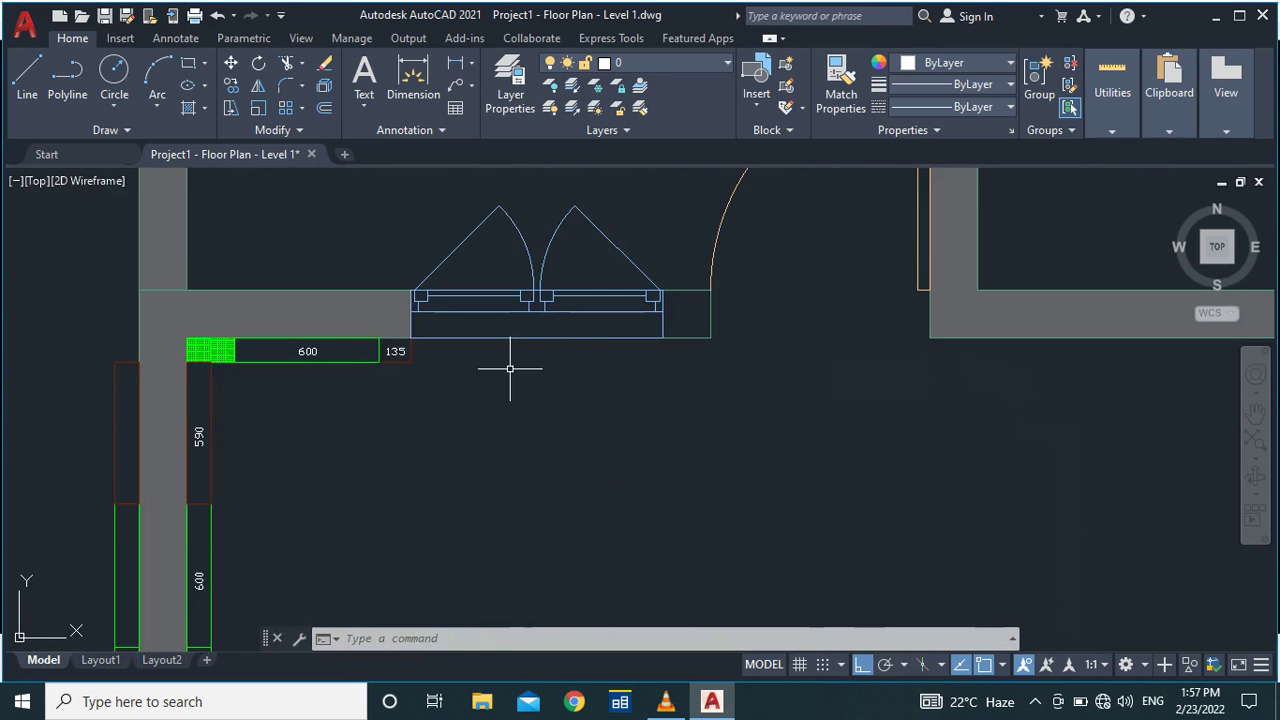
{"action": "scroll", "coordinate": [511, 365], "scroll_direction": "up", "scroll_amount": 5}
{"action": "scroll", "coordinate": [503, 429], "scroll_direction": "down", "scroll_amount": 5}
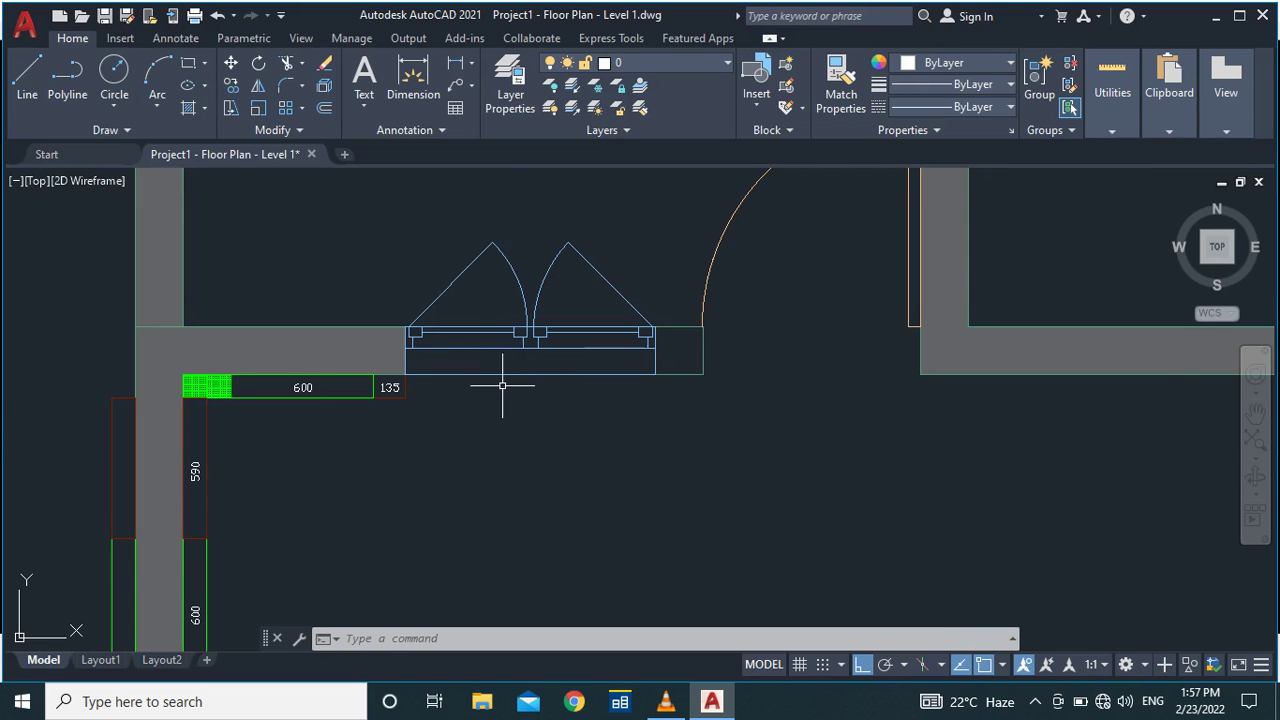
{"action": "scroll", "coordinate": [487, 368], "scroll_direction": "up", "scroll_amount": 2}
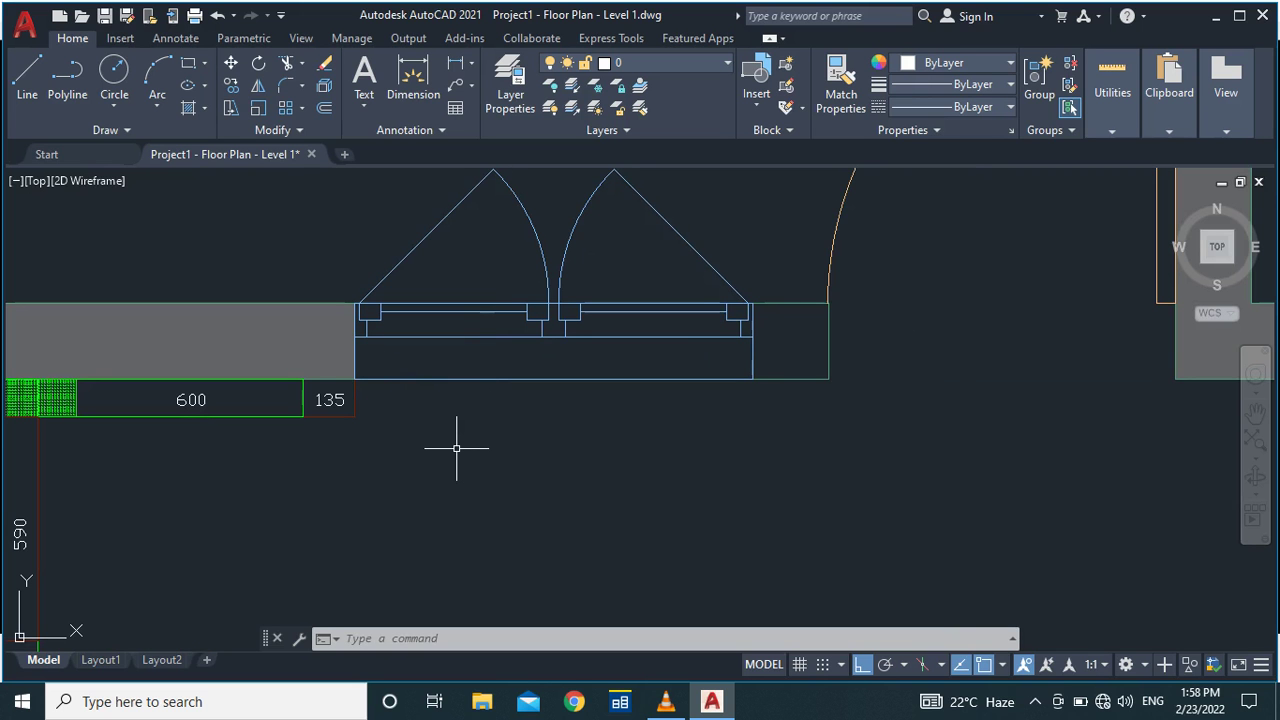
{"action": "type", "text": "L"}
{"action": "key", "text": "Return"}
{"action": "left_click", "coordinate": [355, 379]}
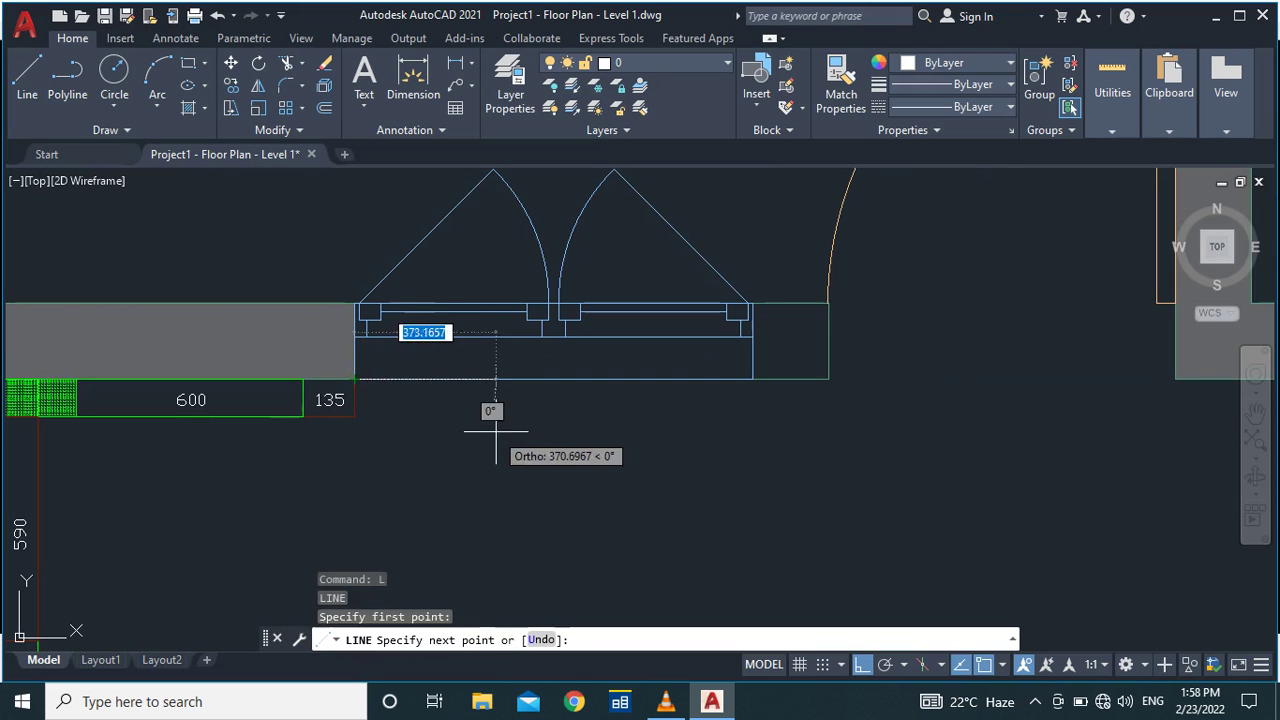
{"action": "key", "text": "Escape"}
Draw a closed 600 by 100 rectangle of lines below the double window, starting at the 135 panel's upper east corner.
{"action": "type", "text": "L"}
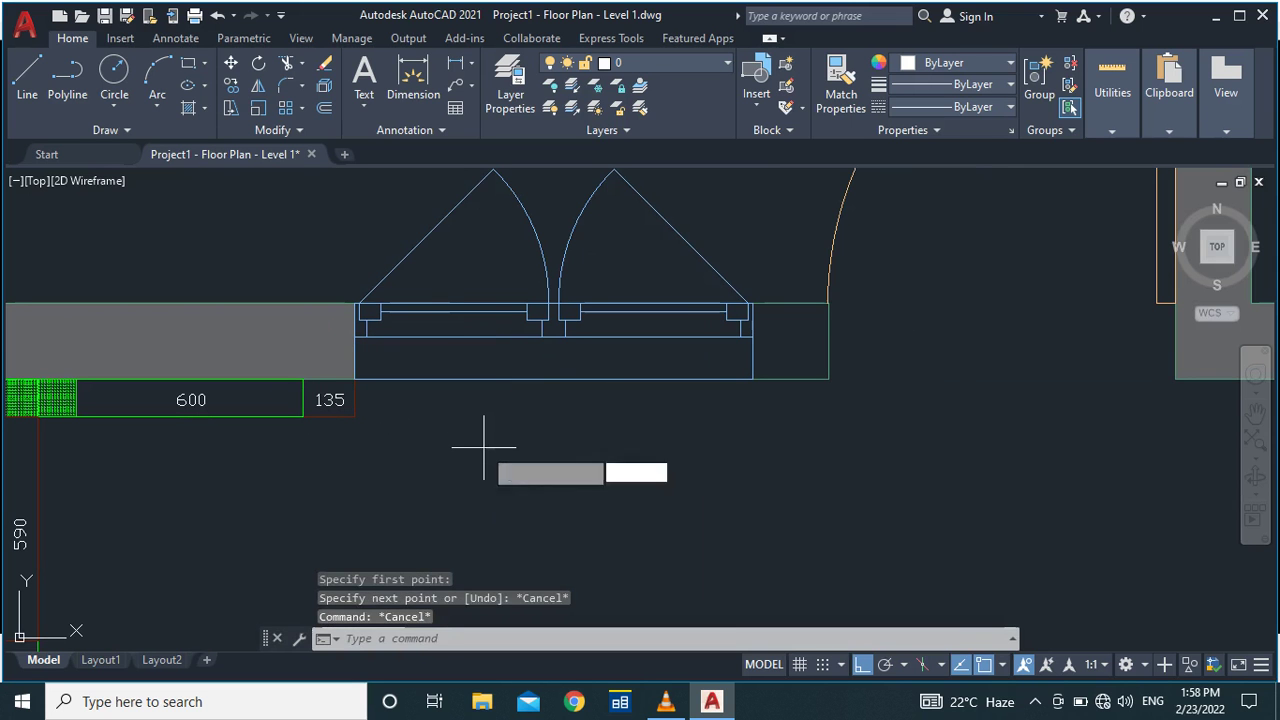
{"action": "key", "text": "Return"}
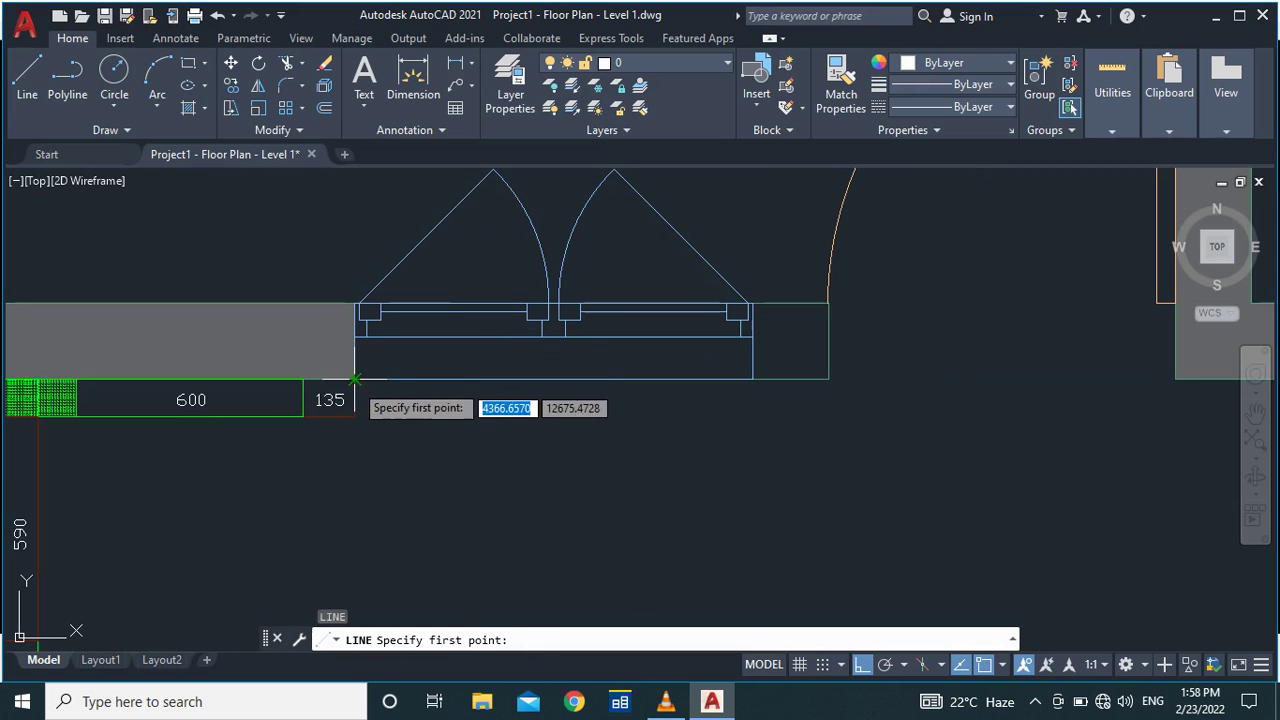
{"action": "left_click", "coordinate": [354, 379]}
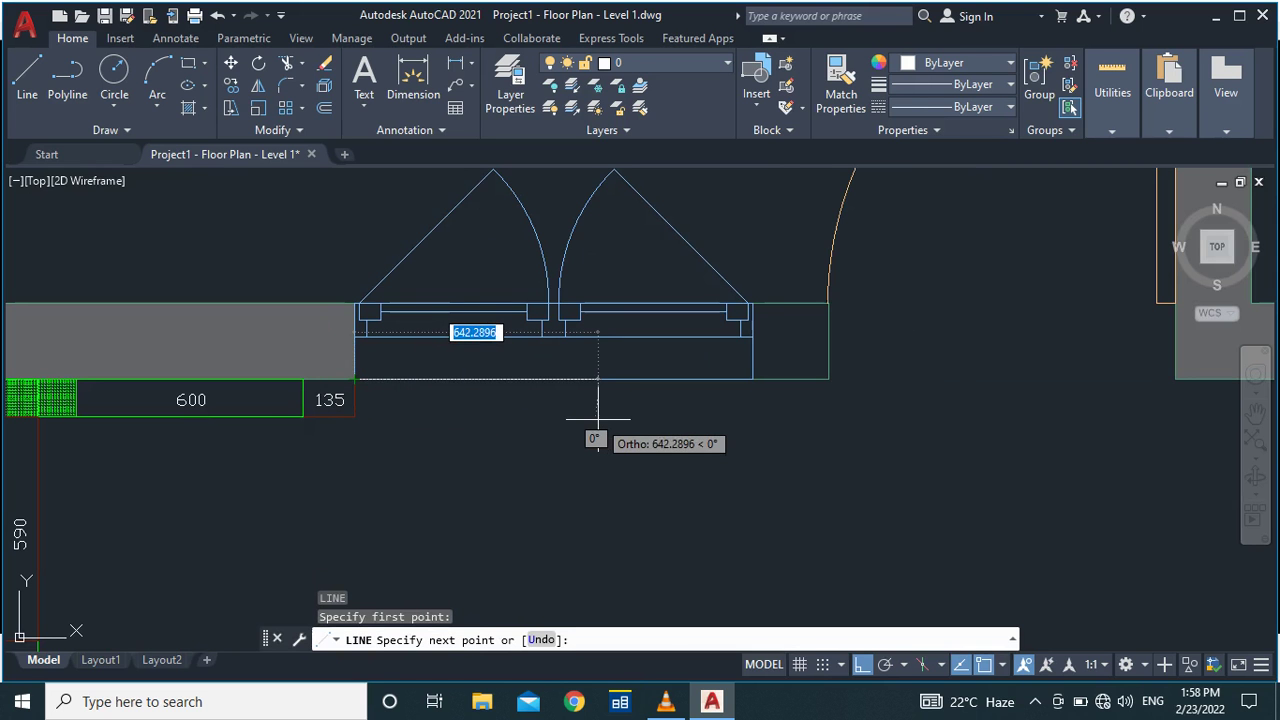
{"action": "type", "text": "600"}
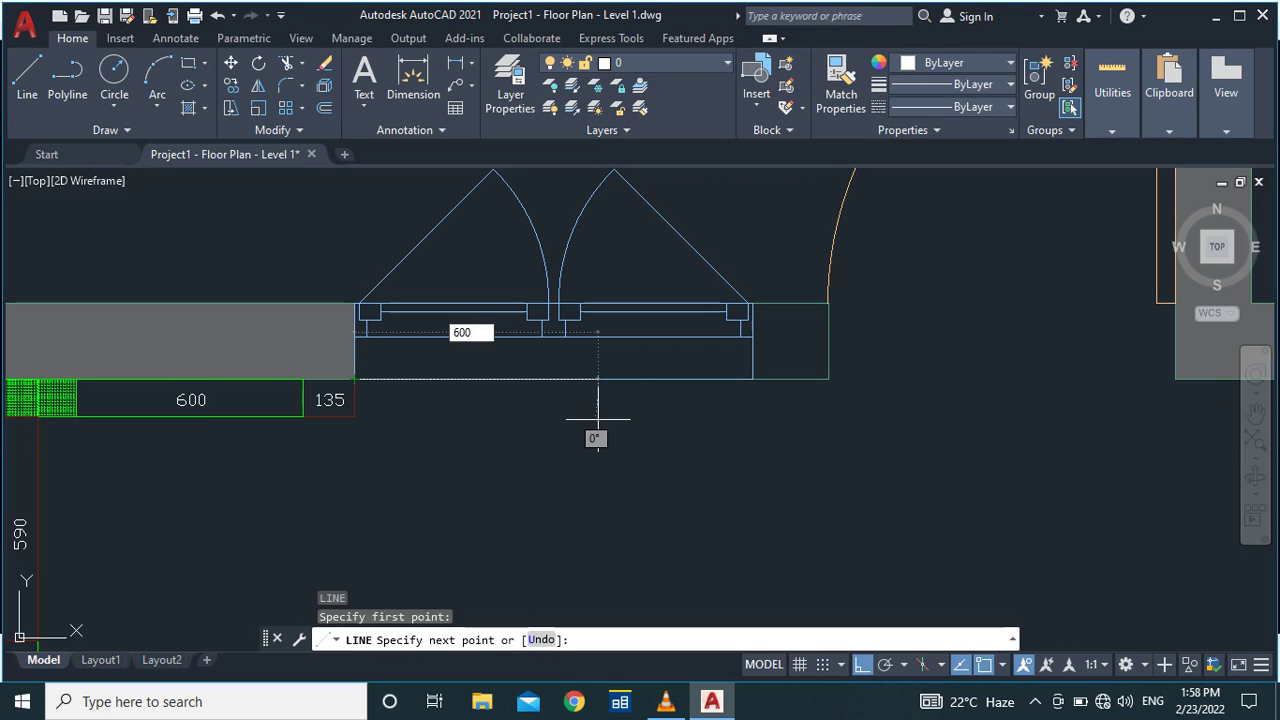
{"action": "key", "text": "Return"}
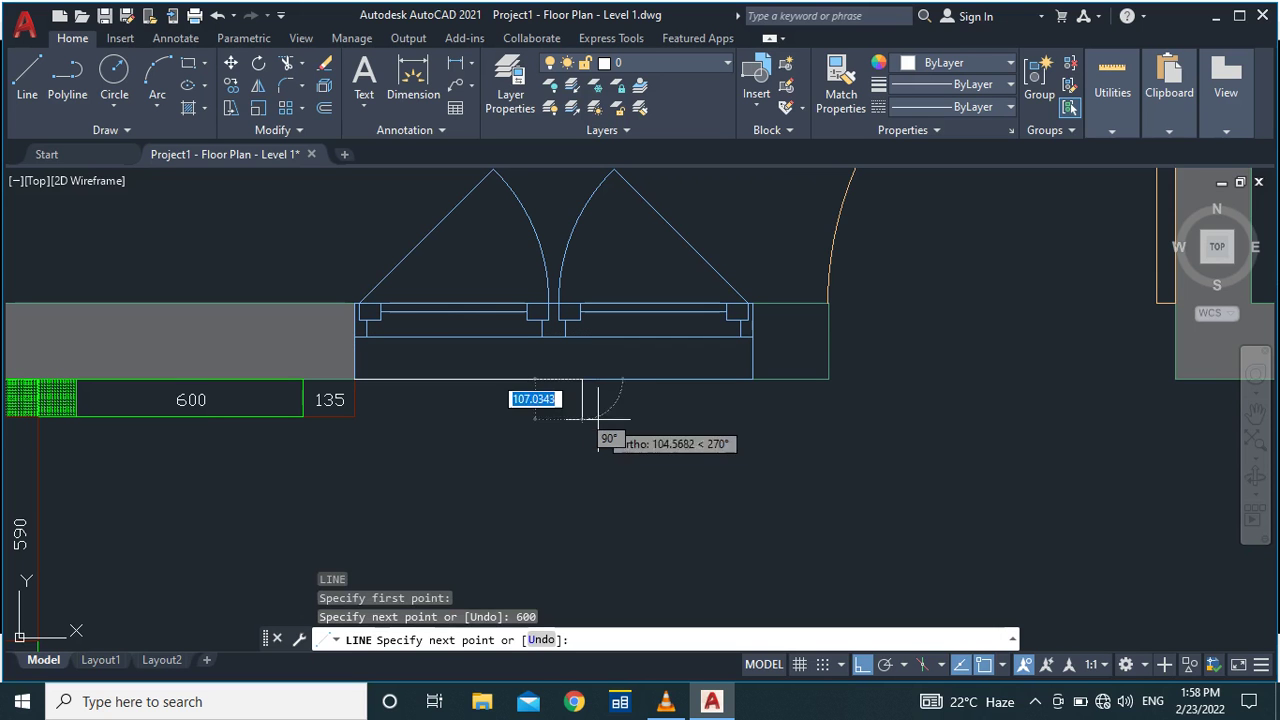
{"action": "type", "text": "100"}
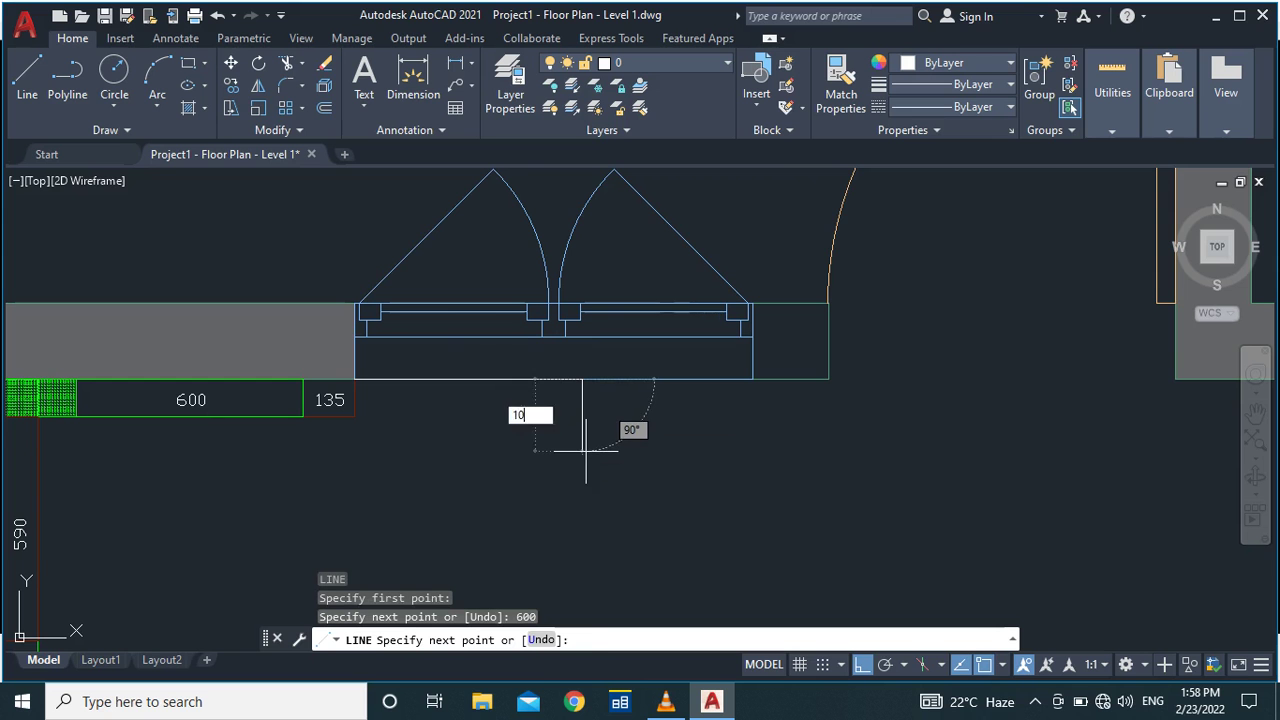
{"action": "key", "text": "Return"}
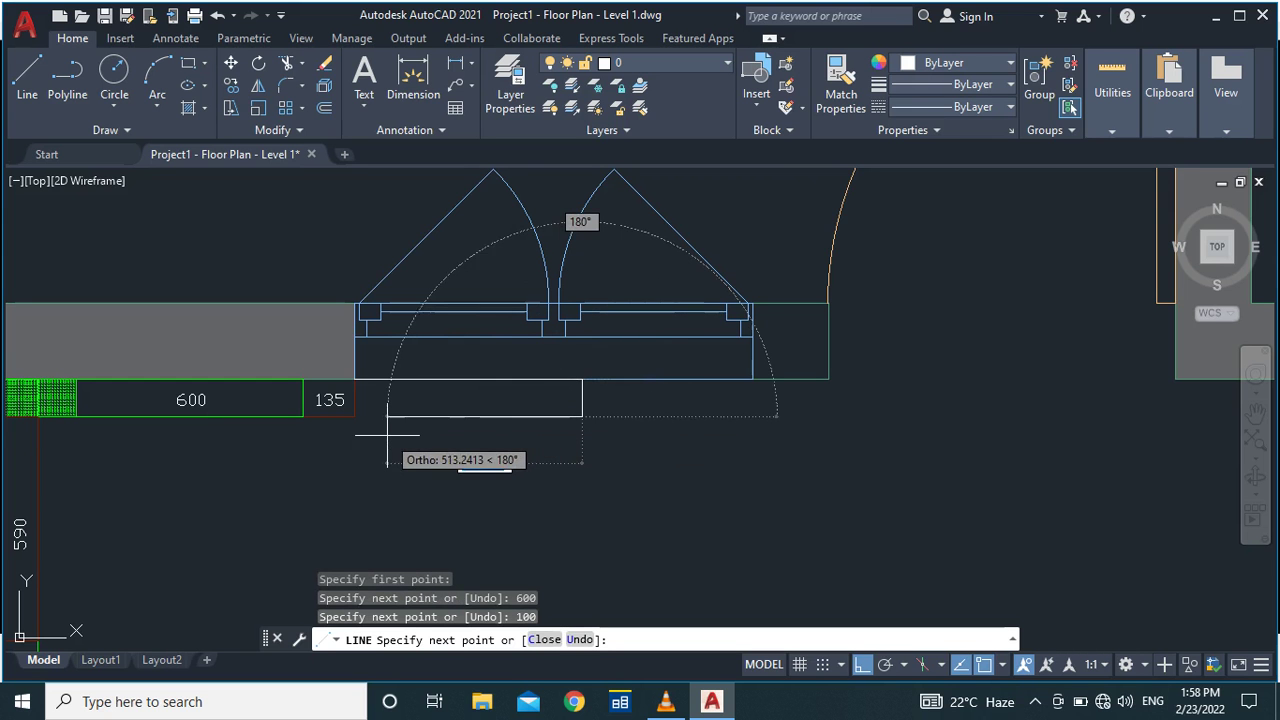
{"action": "type", "text": "600"}
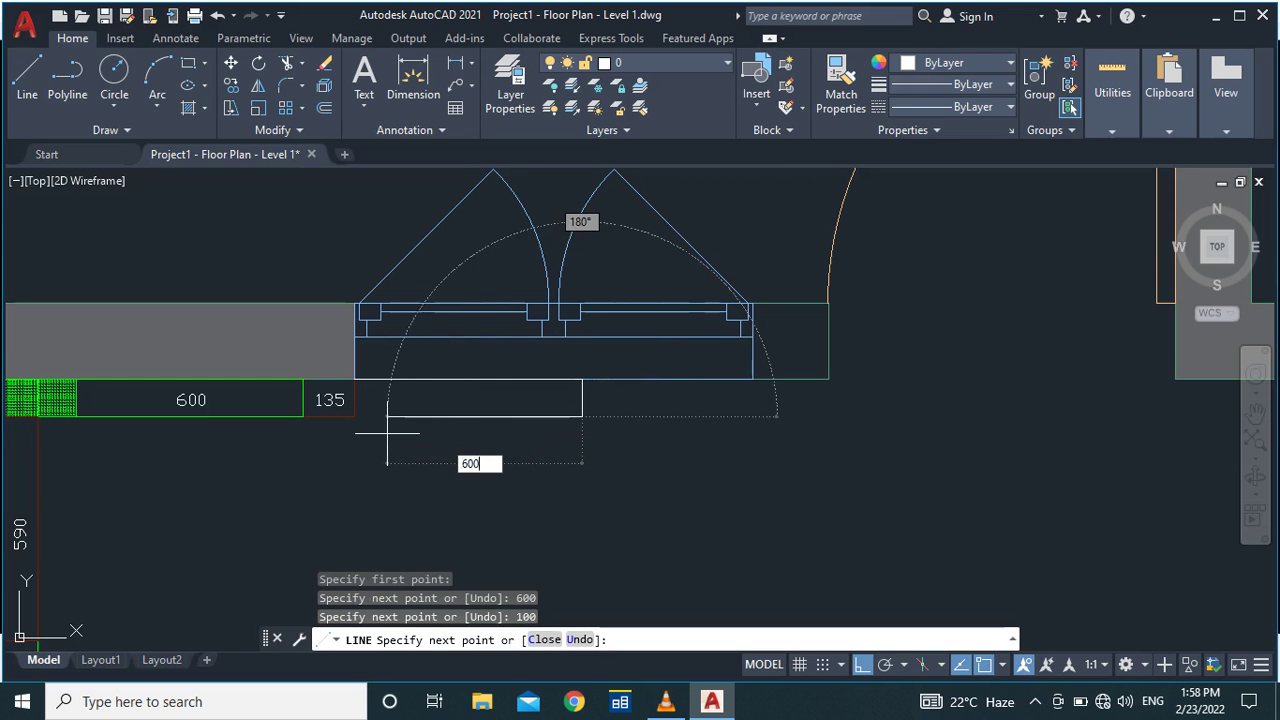
{"action": "key", "text": "Return"}
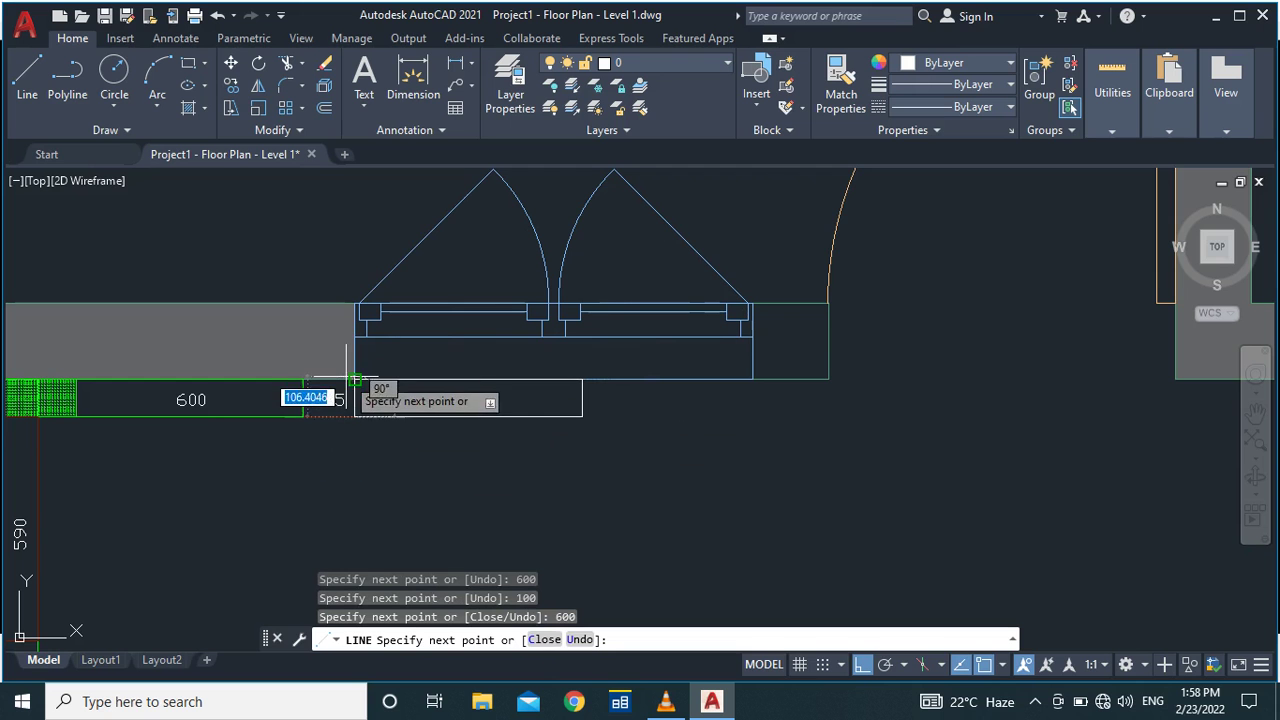
{"action": "type", "text": "c"}
{"action": "key", "text": "Return"}
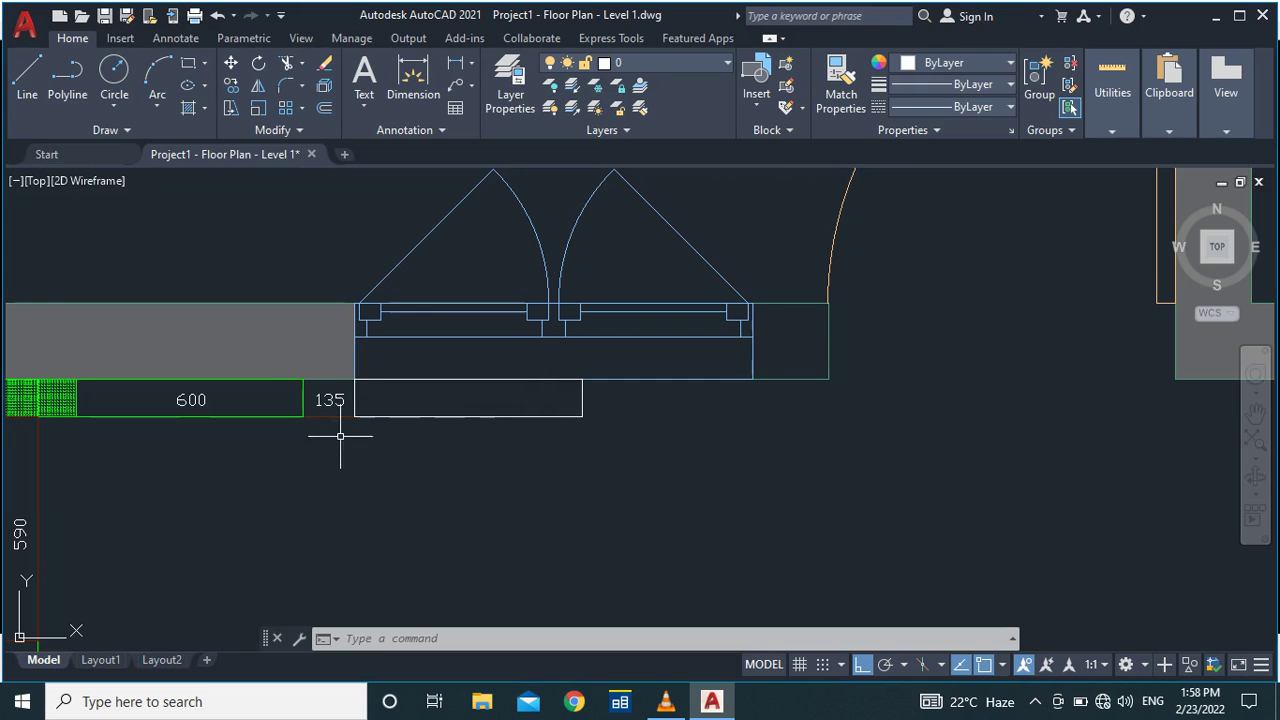
Join the four lines of the white rectangle below the double window into one polyline.
{"action": "scroll", "coordinate": [431, 421], "scroll_direction": "up", "scroll_amount": 2}
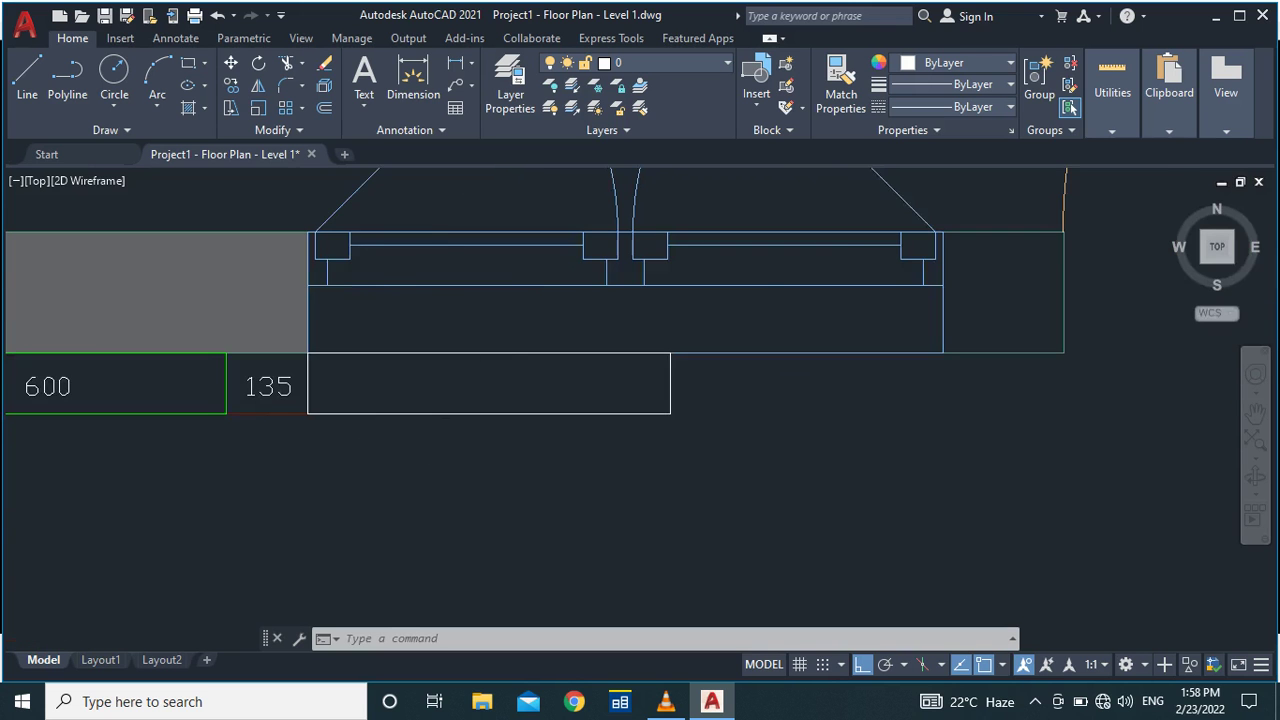
{"action": "scroll", "coordinate": [431, 421], "scroll_direction": "down", "scroll_amount": 2}
{"action": "left_click", "coordinate": [432, 399]}
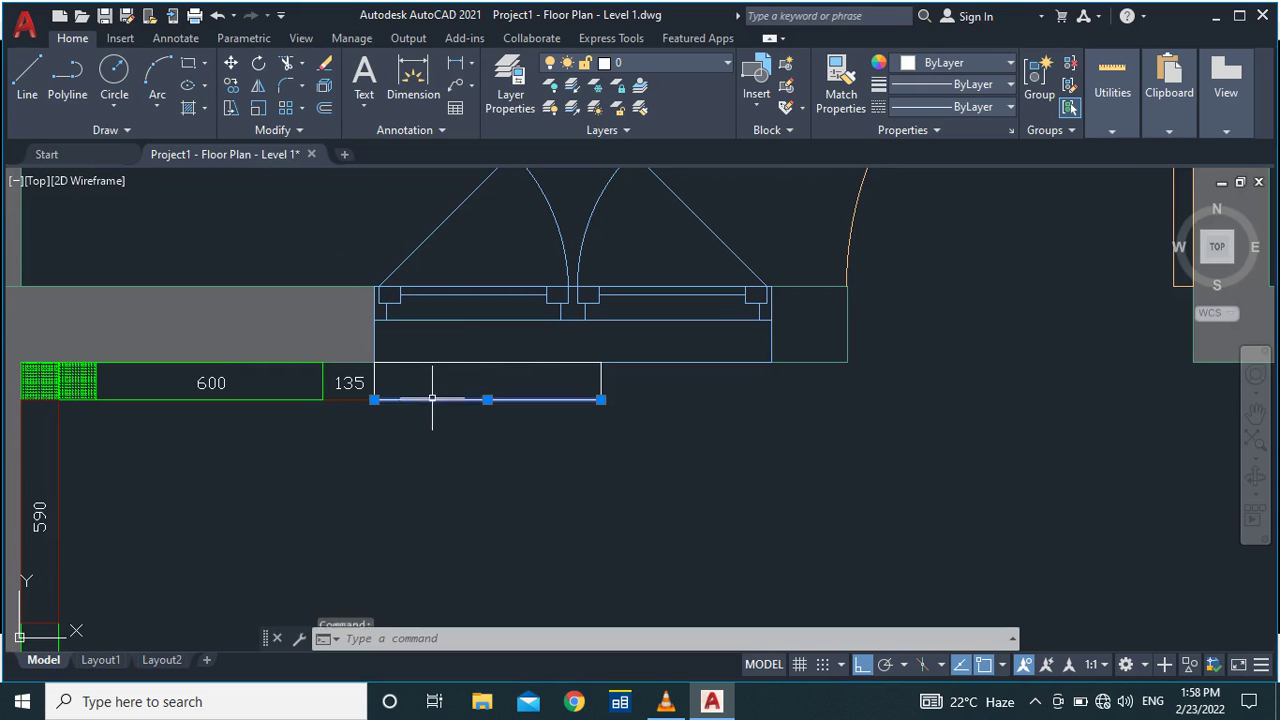
{"action": "left_click", "coordinate": [375, 378]}
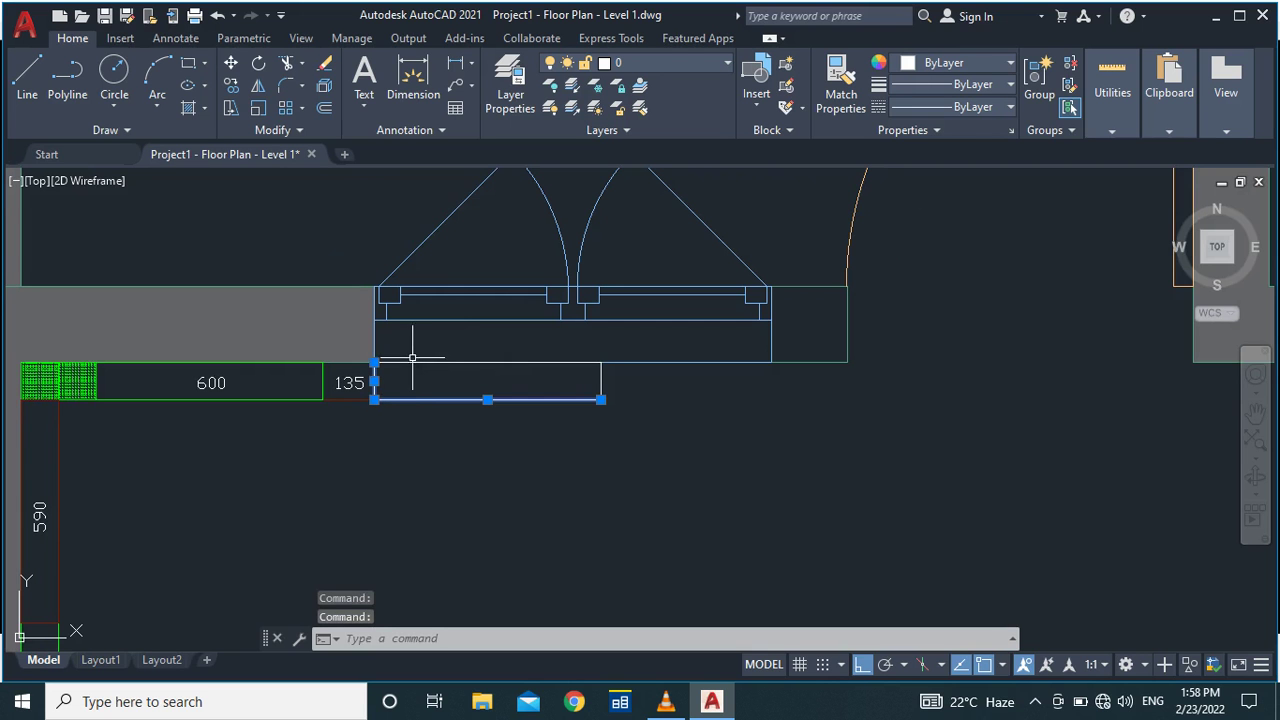
{"action": "left_click", "coordinate": [418, 362]}
{"action": "left_click", "coordinate": [596, 383]}
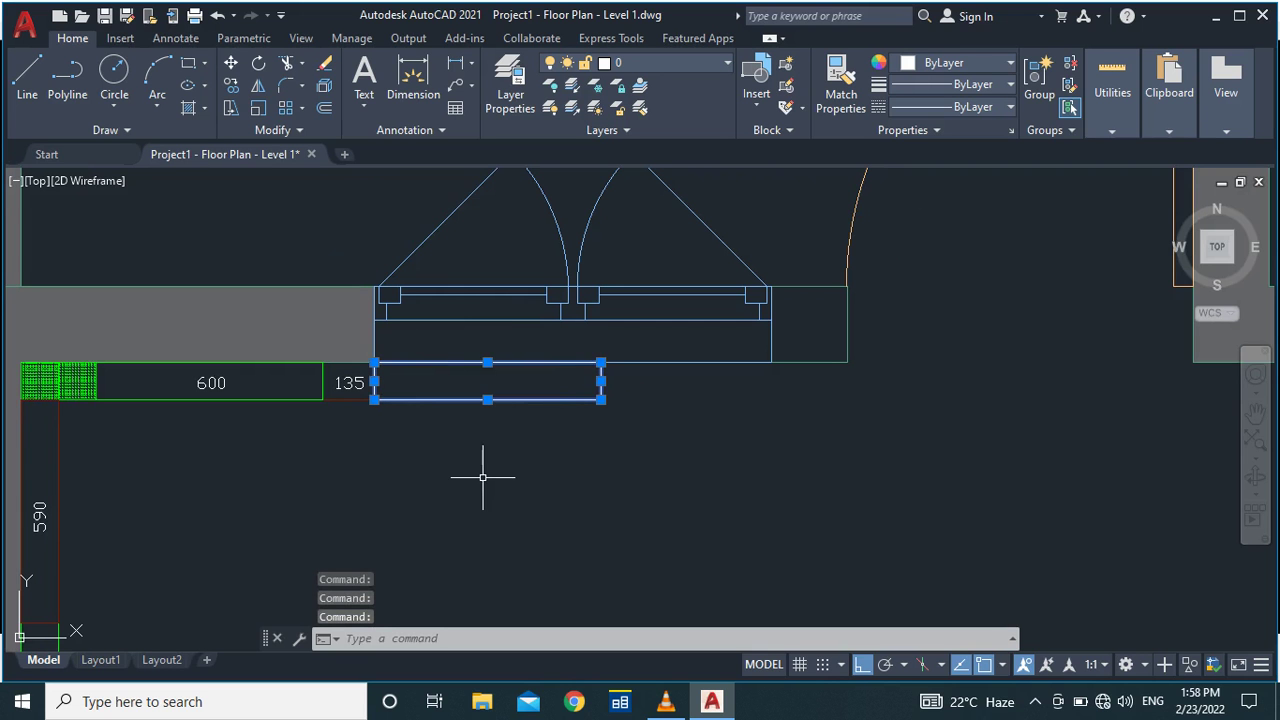
{"action": "type", "text": "J"}
{"action": "key", "text": "Return"}
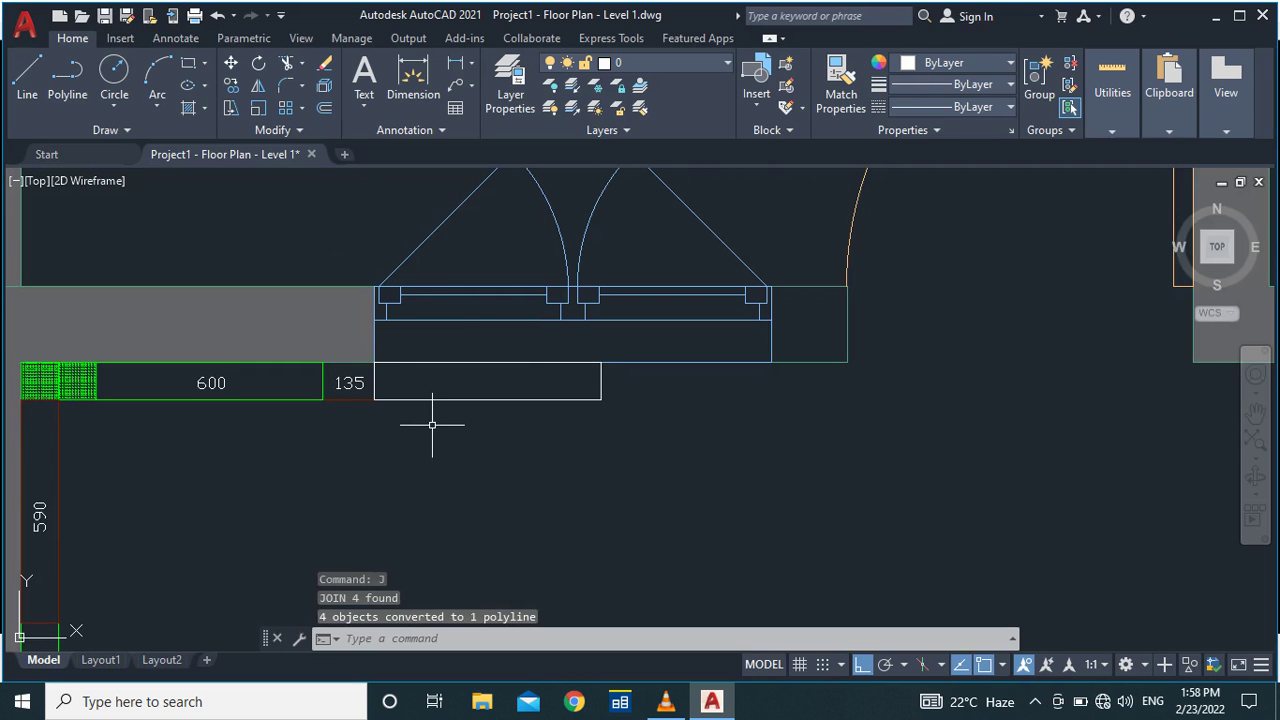
Match the properties of the 135 panel's outline onto the joined rectangle below the double window.
{"action": "type", "text": "MA"}
{"action": "key", "text": "Return"}
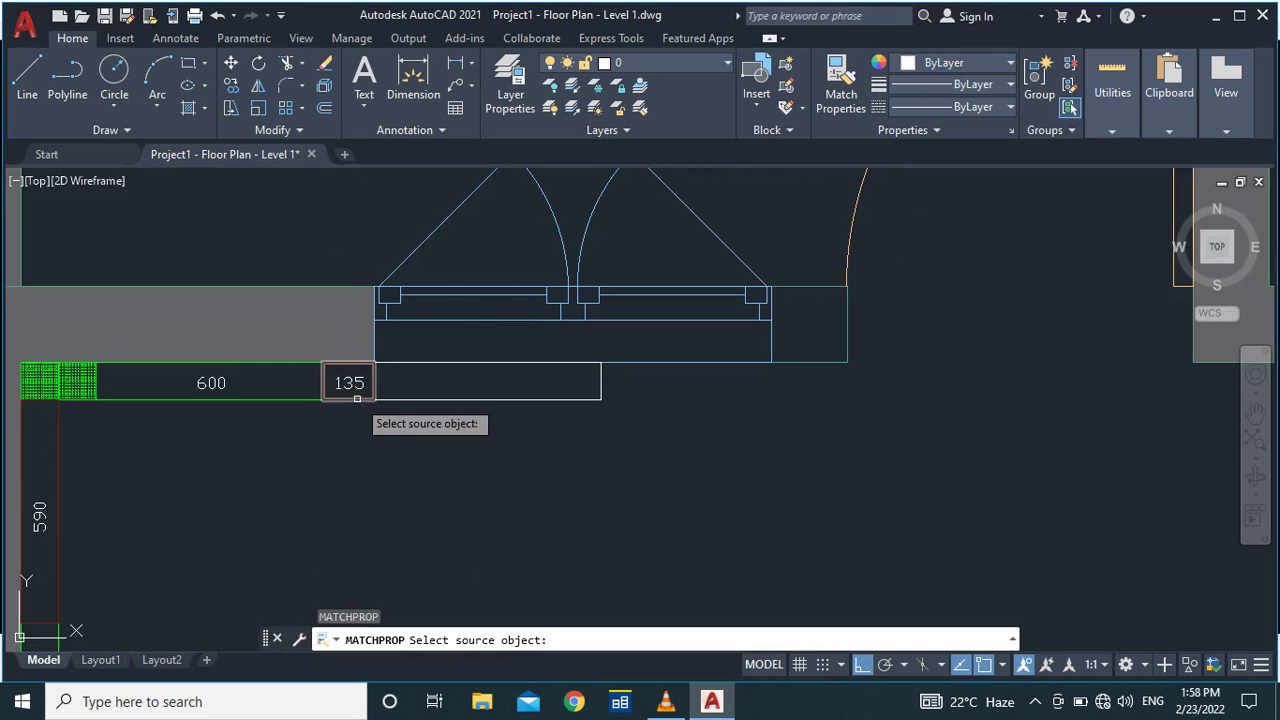
{"action": "left_click", "coordinate": [357, 398]}
{"action": "left_click", "coordinate": [403, 399]}
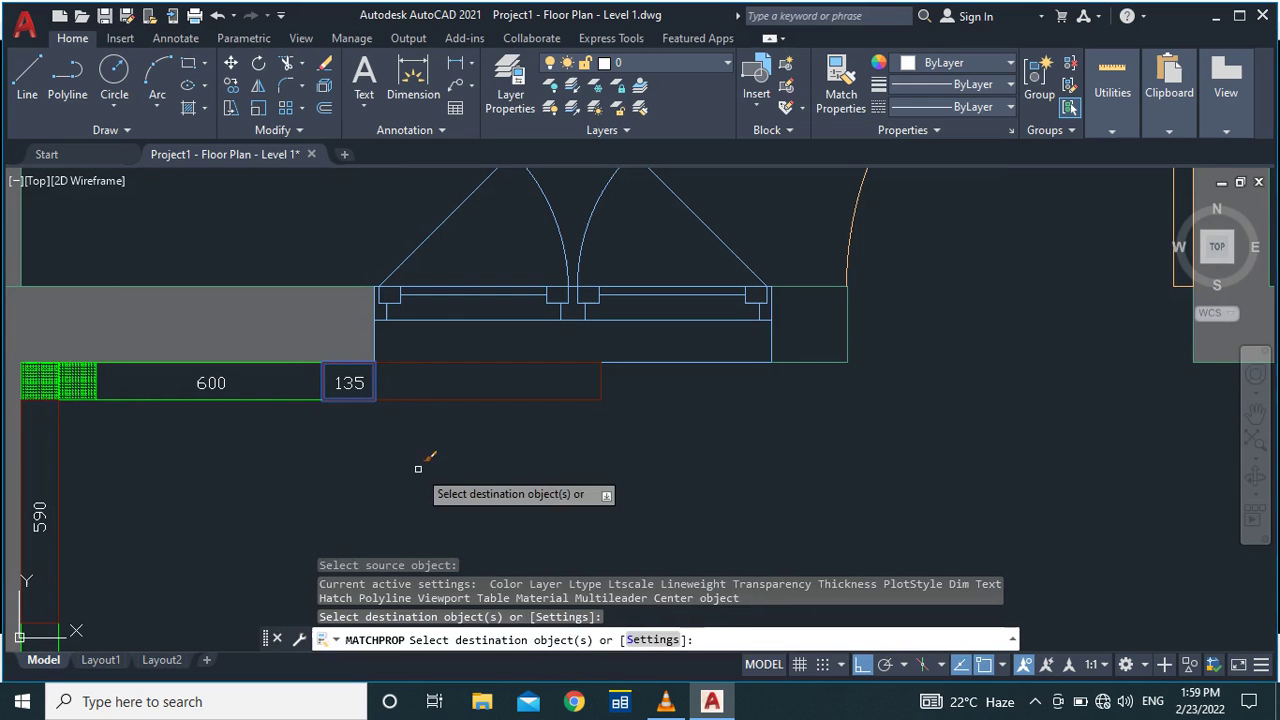
{"action": "key", "text": "Escape"}
Copy the 600 label of the green panel east into the middle of the new panel below the double window.
{"action": "scroll", "coordinate": [358, 436], "scroll_direction": "up", "scroll_amount": 4}
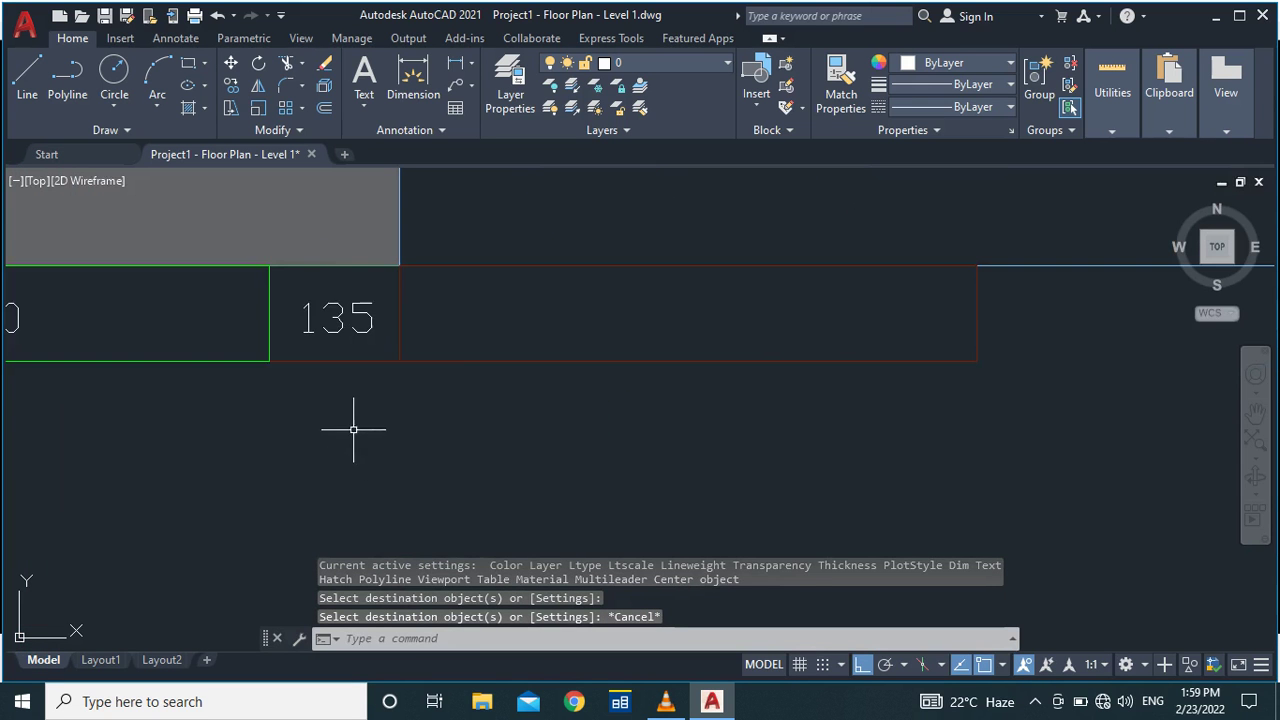
{"action": "scroll", "coordinate": [480, 350], "scroll_direction": "down", "scroll_amount": 4}
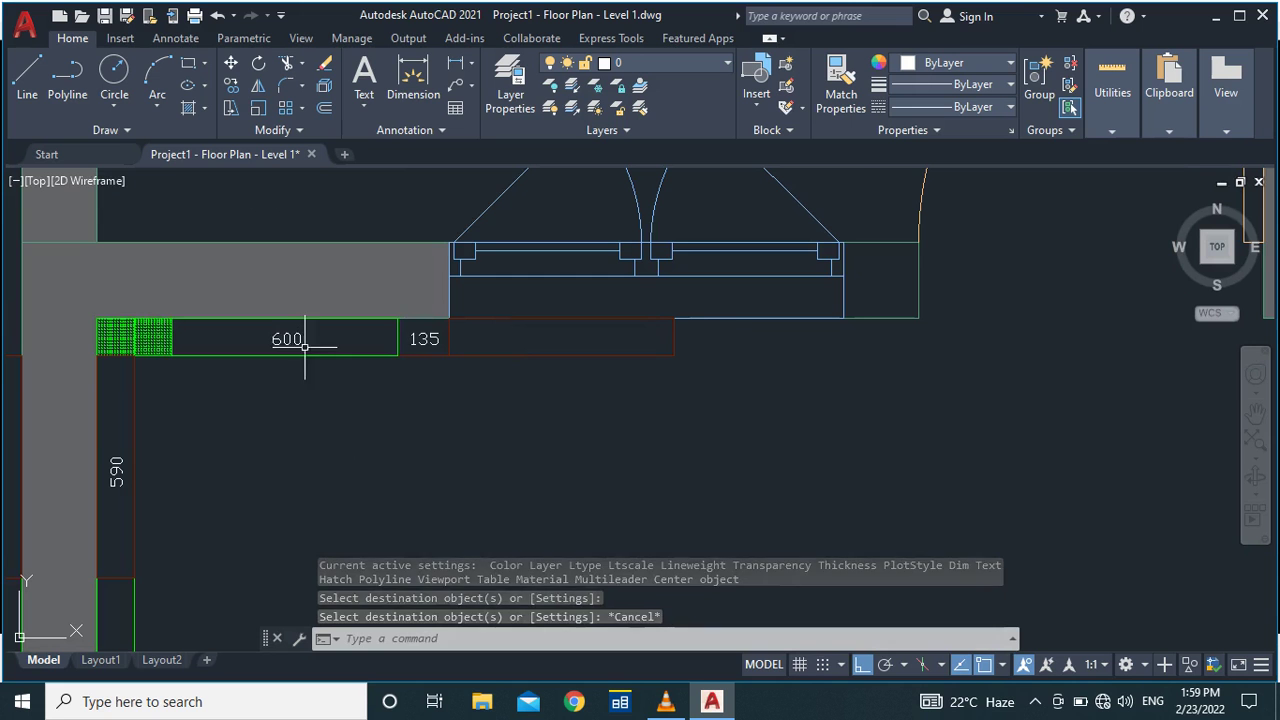
{"action": "double_click", "coordinate": [299, 340]}
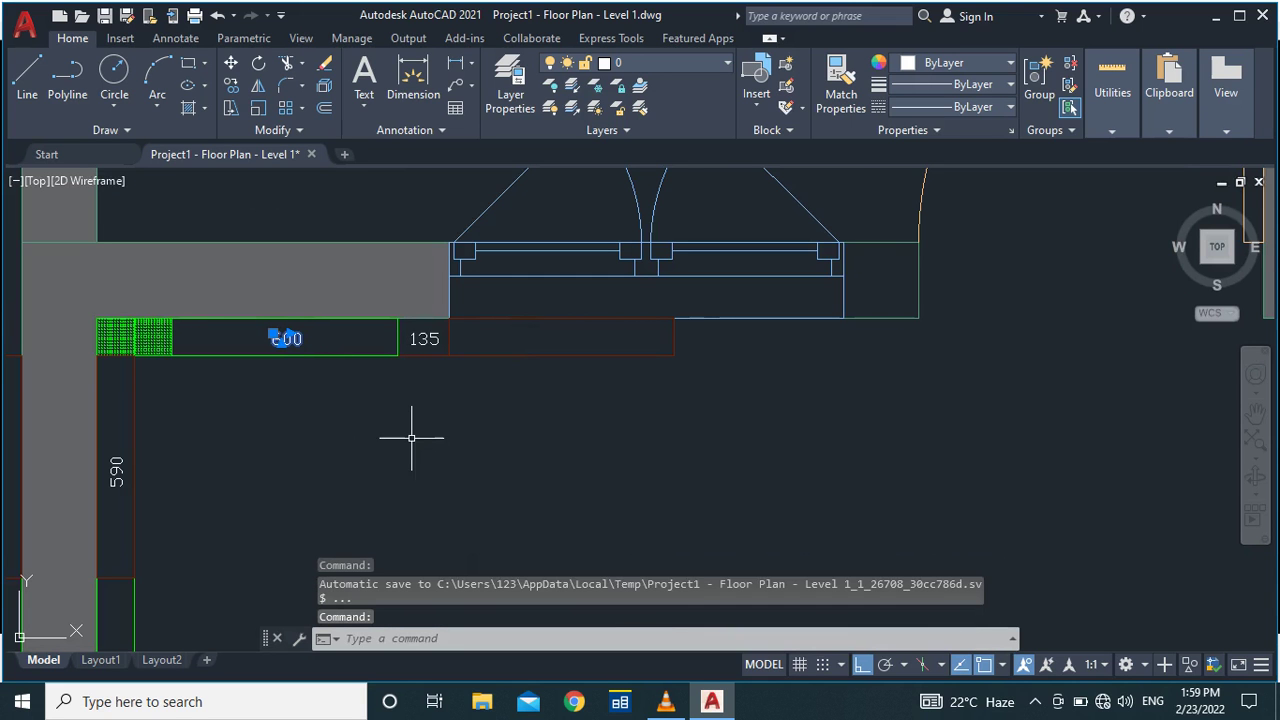
{"action": "type", "text": "co"}
{"action": "key", "text": "Return"}
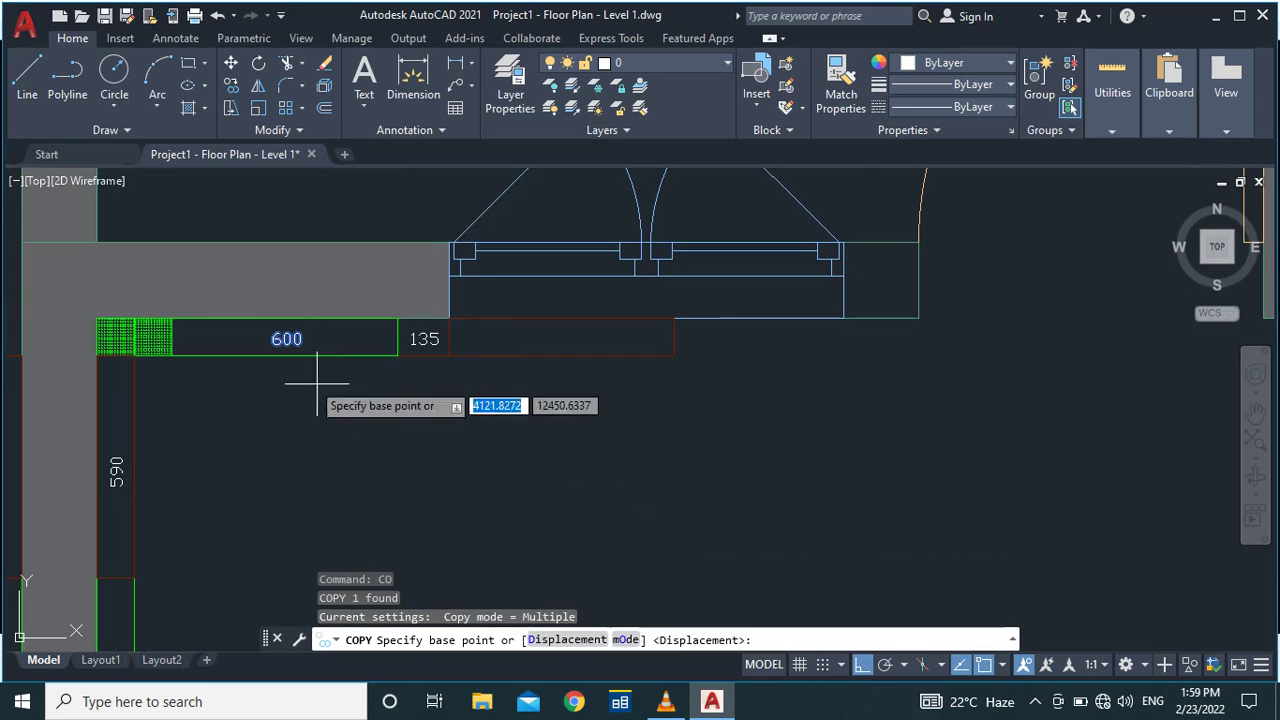
{"action": "left_click", "coordinate": [273, 340]}
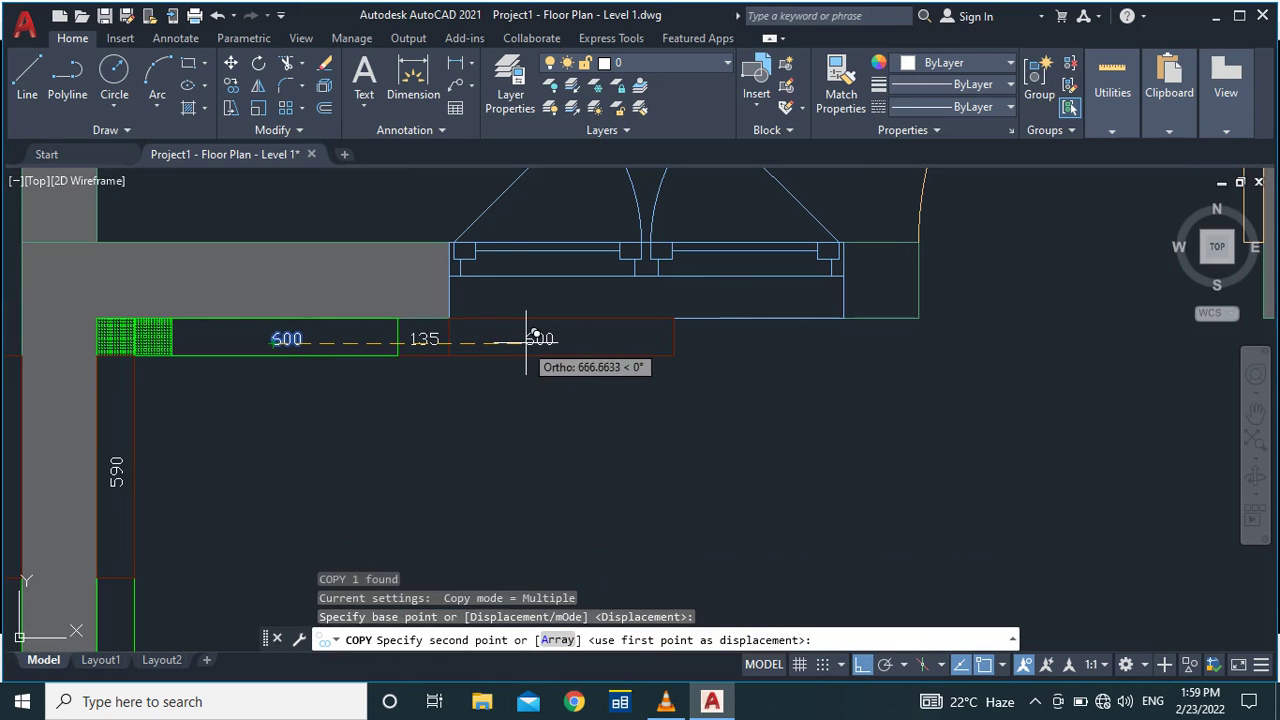
{"action": "left_click", "coordinate": [535, 340]}
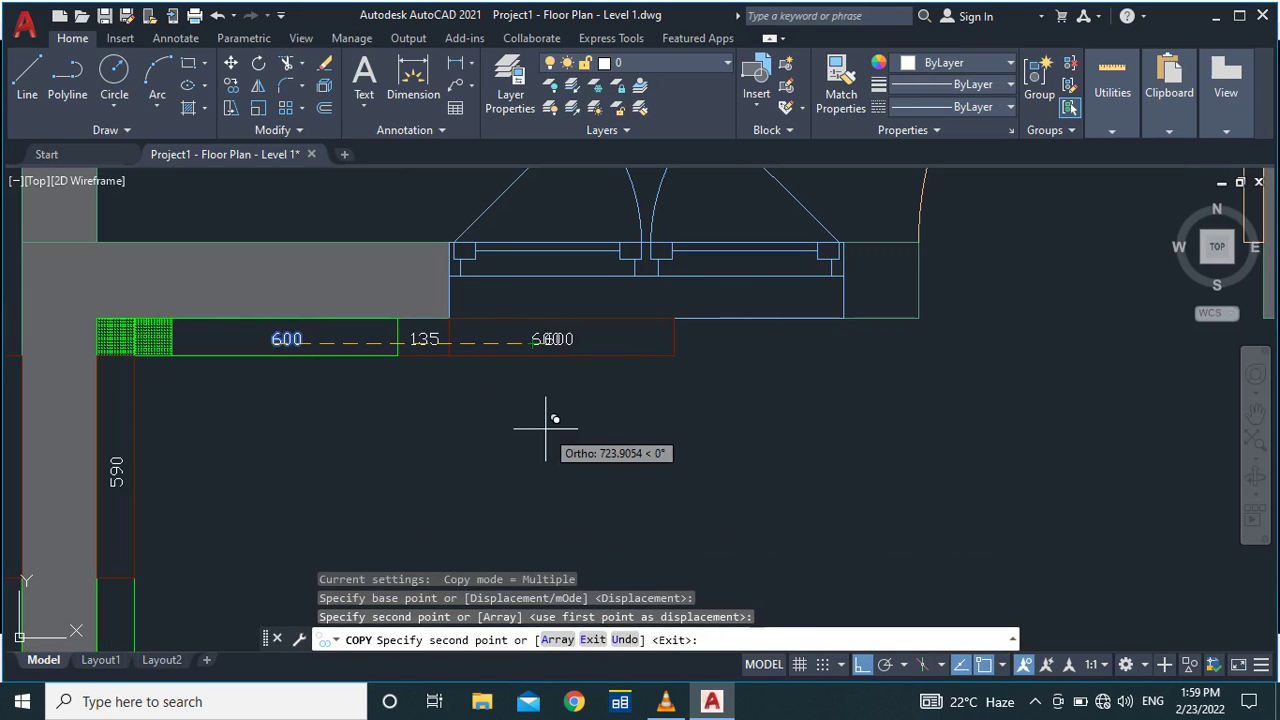
{"action": "key", "text": "Escape"}
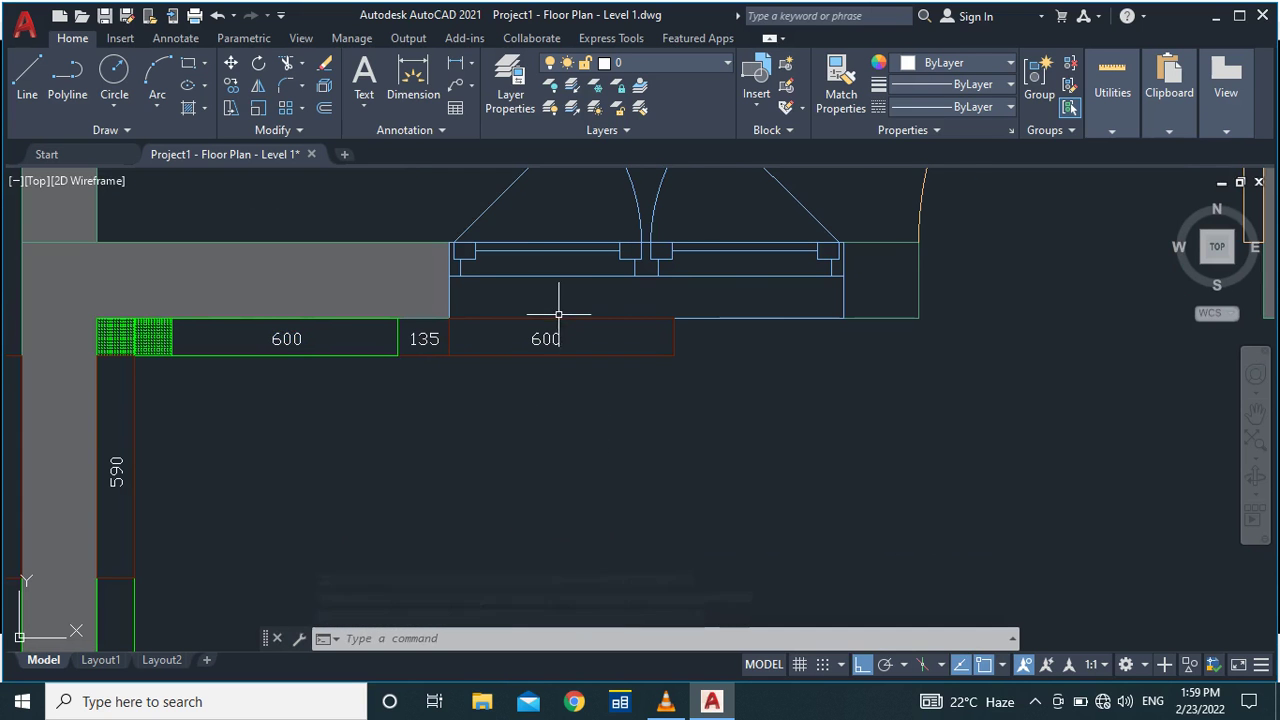
Examine the labelled panels along the north wall, the rest of the floor plan and the uncovered stretch below the double window.
{"action": "scroll", "coordinate": [500, 345], "scroll_direction": "down", "scroll_amount": 2}
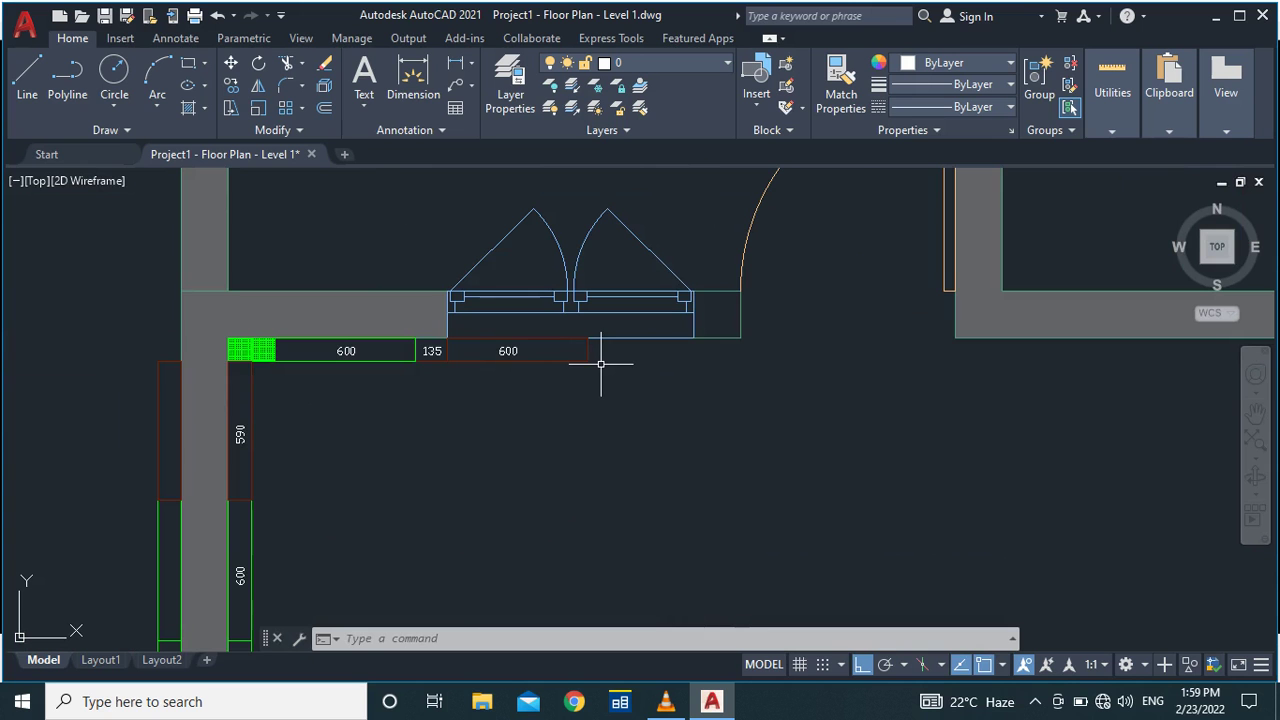
{"action": "scroll", "coordinate": [503, 353], "scroll_direction": "up", "scroll_amount": 2}
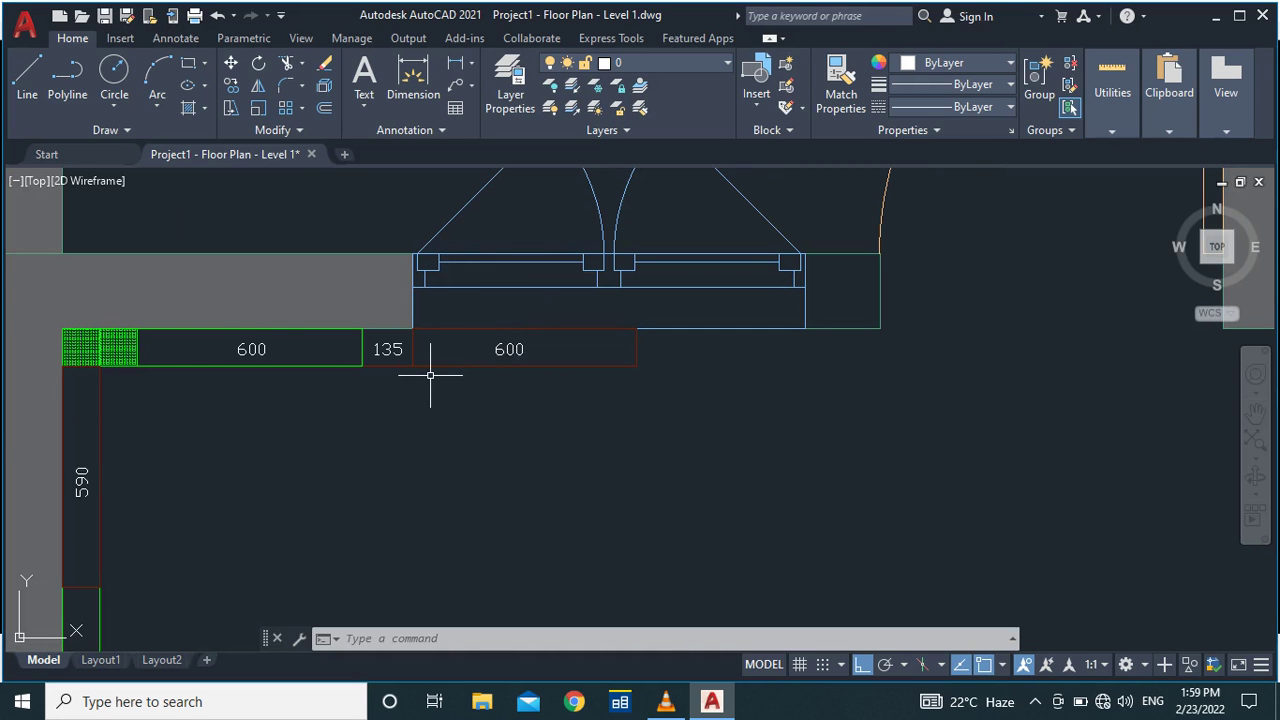
{"action": "scroll", "coordinate": [430, 375], "scroll_direction": "down", "scroll_amount": 2}
{"action": "scroll", "coordinate": [482, 357], "scroll_direction": "up", "scroll_amount": 6}
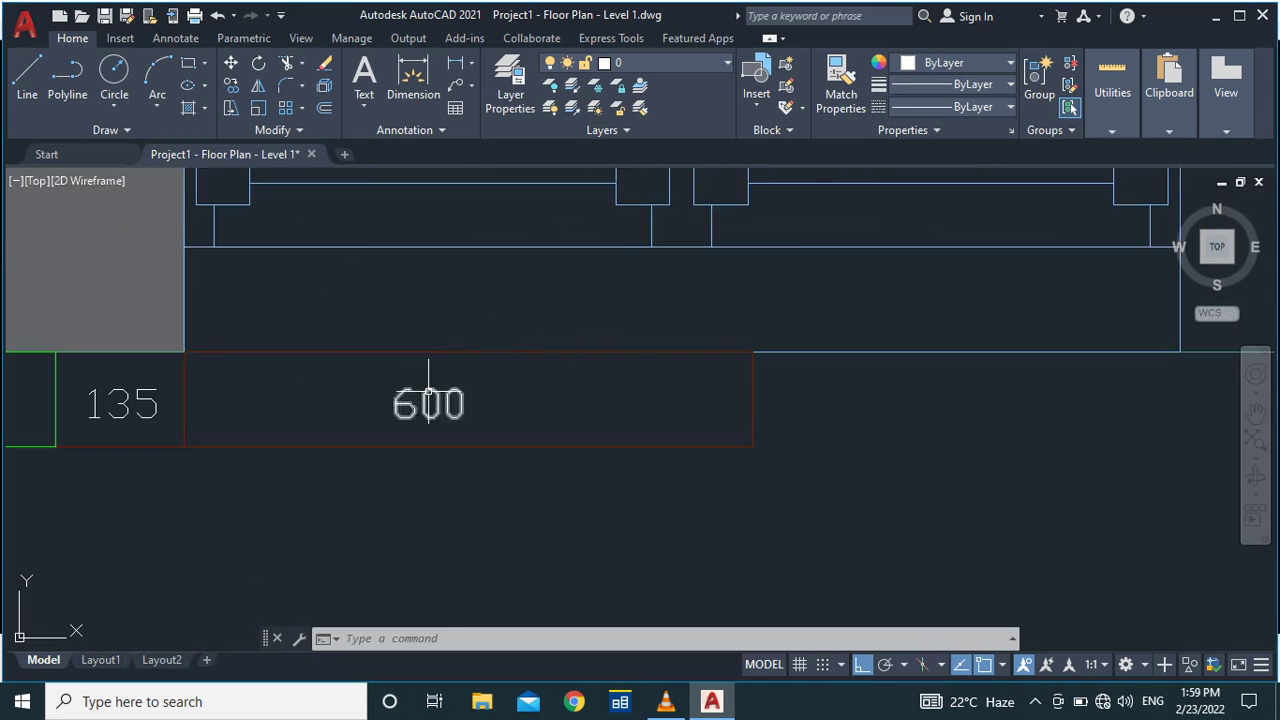
{"action": "scroll", "coordinate": [428, 390], "scroll_direction": "down", "scroll_amount": 5}
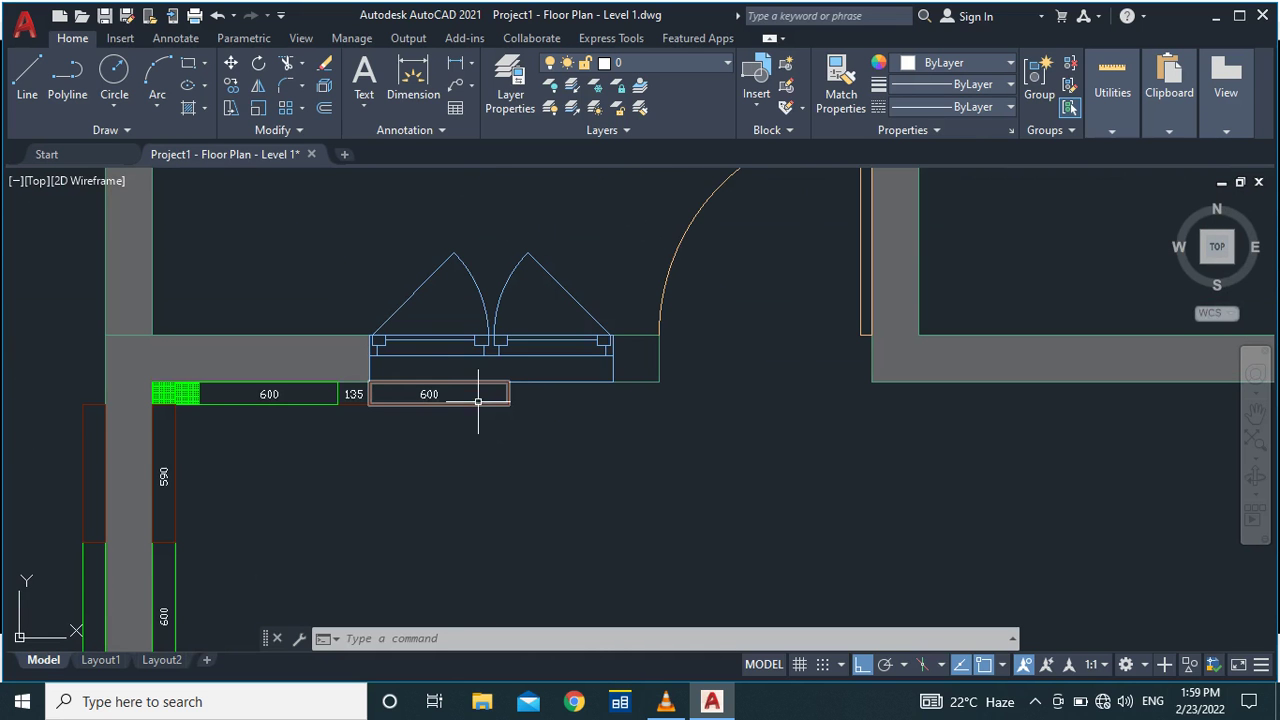
{"action": "scroll", "coordinate": [388, 394], "scroll_direction": "up", "scroll_amount": 4}
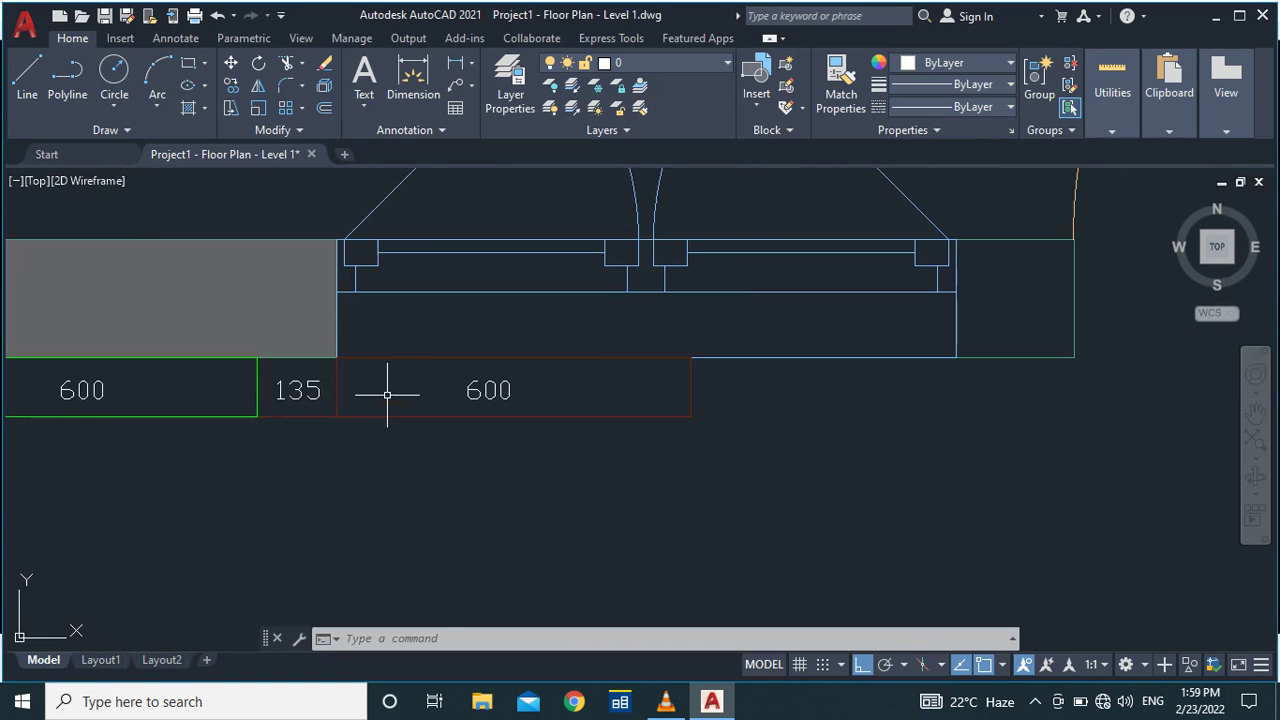
{"action": "scroll", "coordinate": [413, 380], "scroll_direction": "down", "scroll_amount": 5}
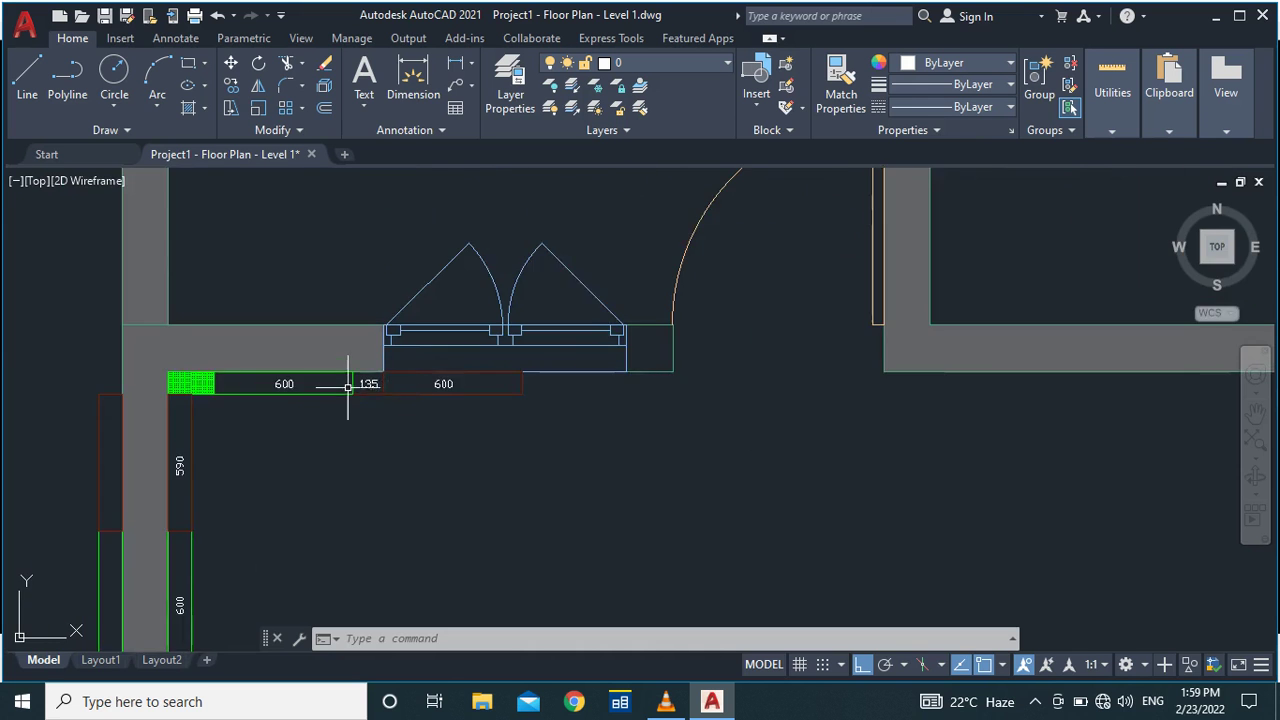
{"action": "scroll", "coordinate": [350, 385], "scroll_direction": "up", "scroll_amount": 5}
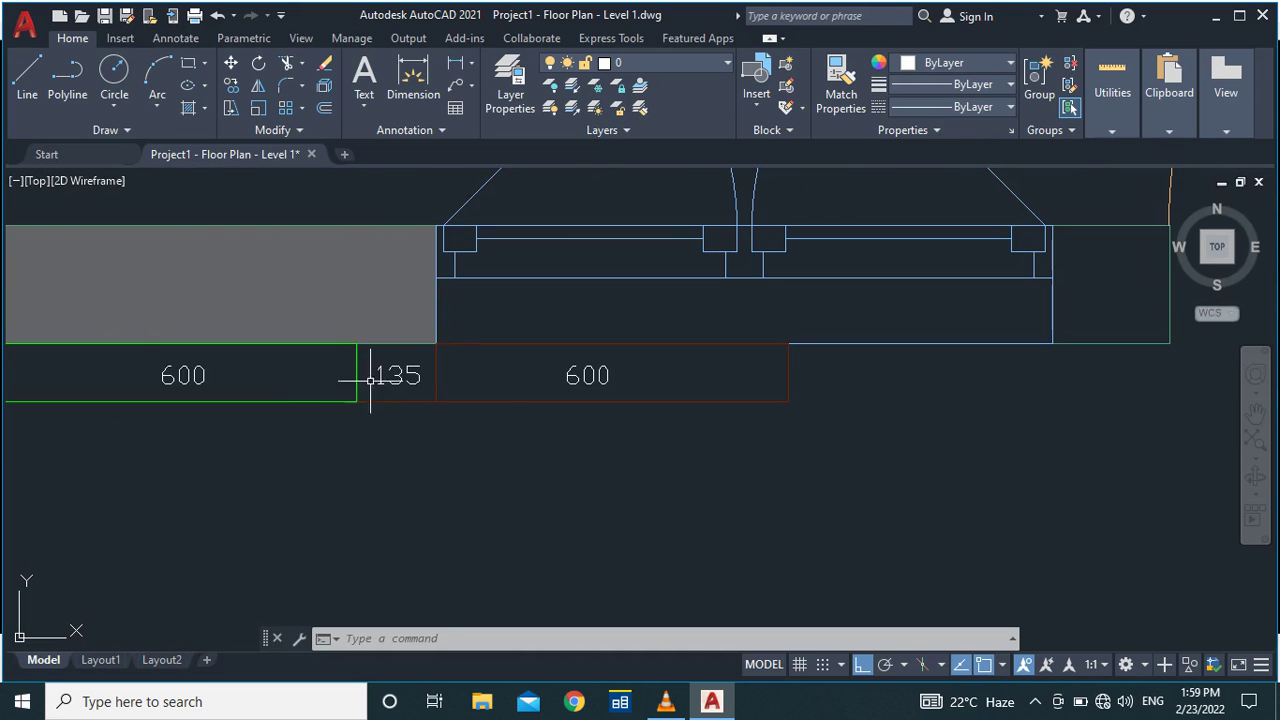
{"action": "scroll", "coordinate": [410, 390], "scroll_direction": "down", "scroll_amount": 2}
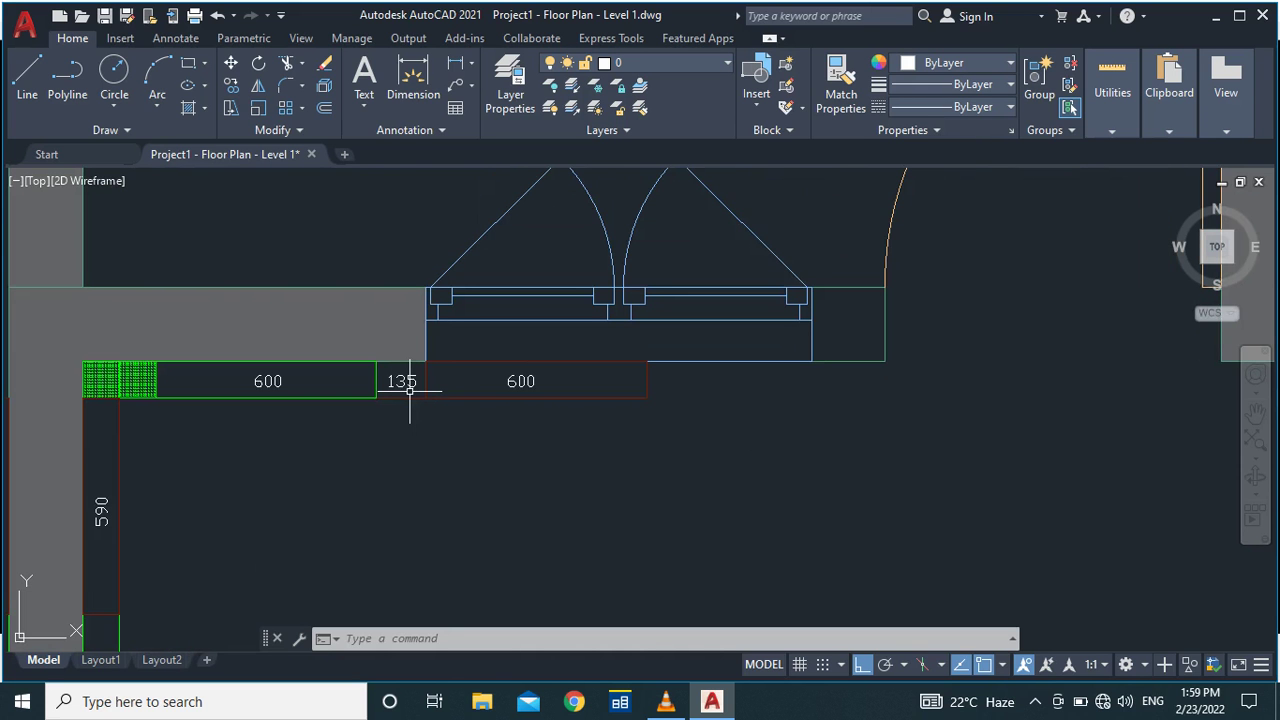
{"action": "scroll", "coordinate": [440, 381], "scroll_direction": "down", "scroll_amount": 2}
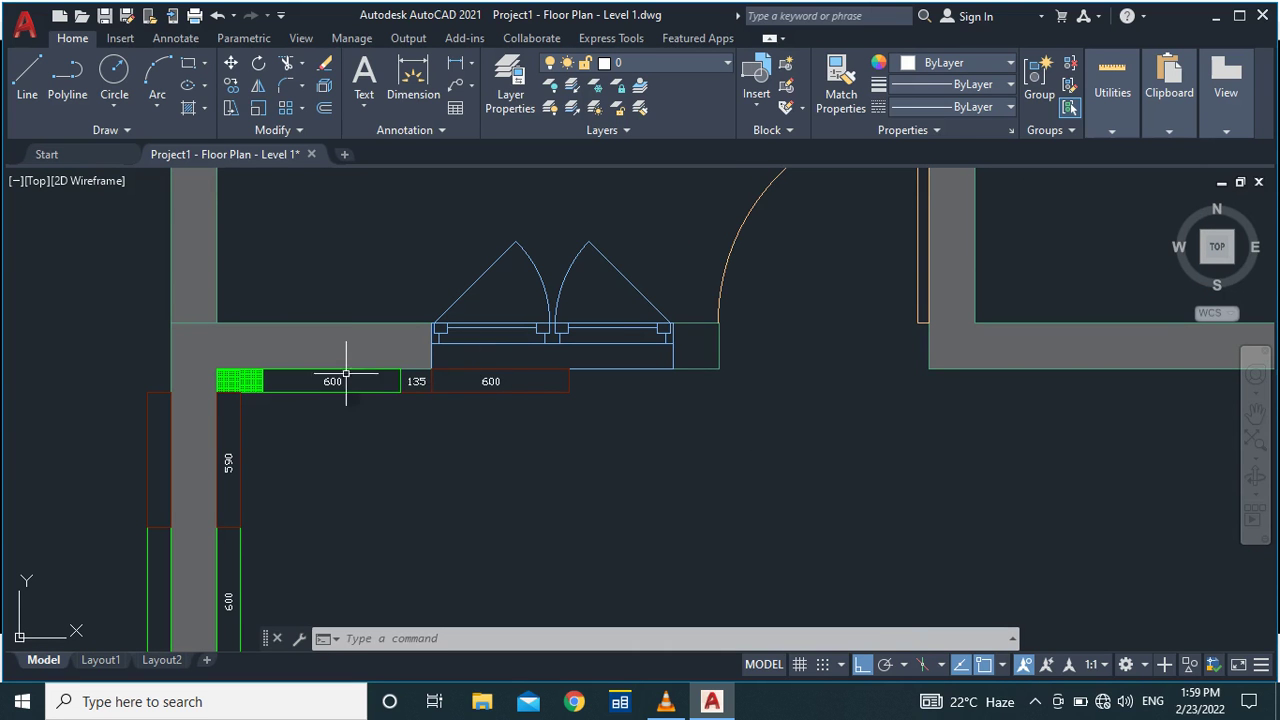
{"action": "scroll", "coordinate": [353, 355], "scroll_direction": "down", "scroll_amount": 3}
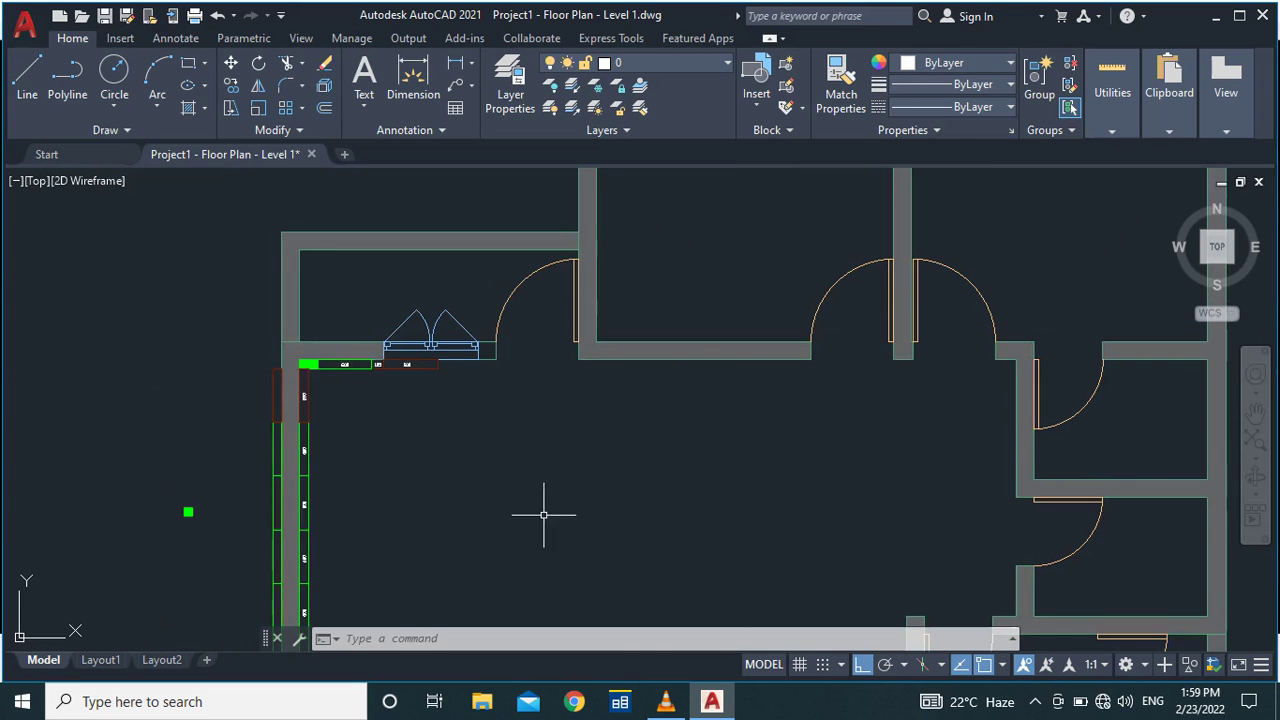
{"action": "scroll", "coordinate": [508, 362], "scroll_direction": "down", "scroll_amount": 4}
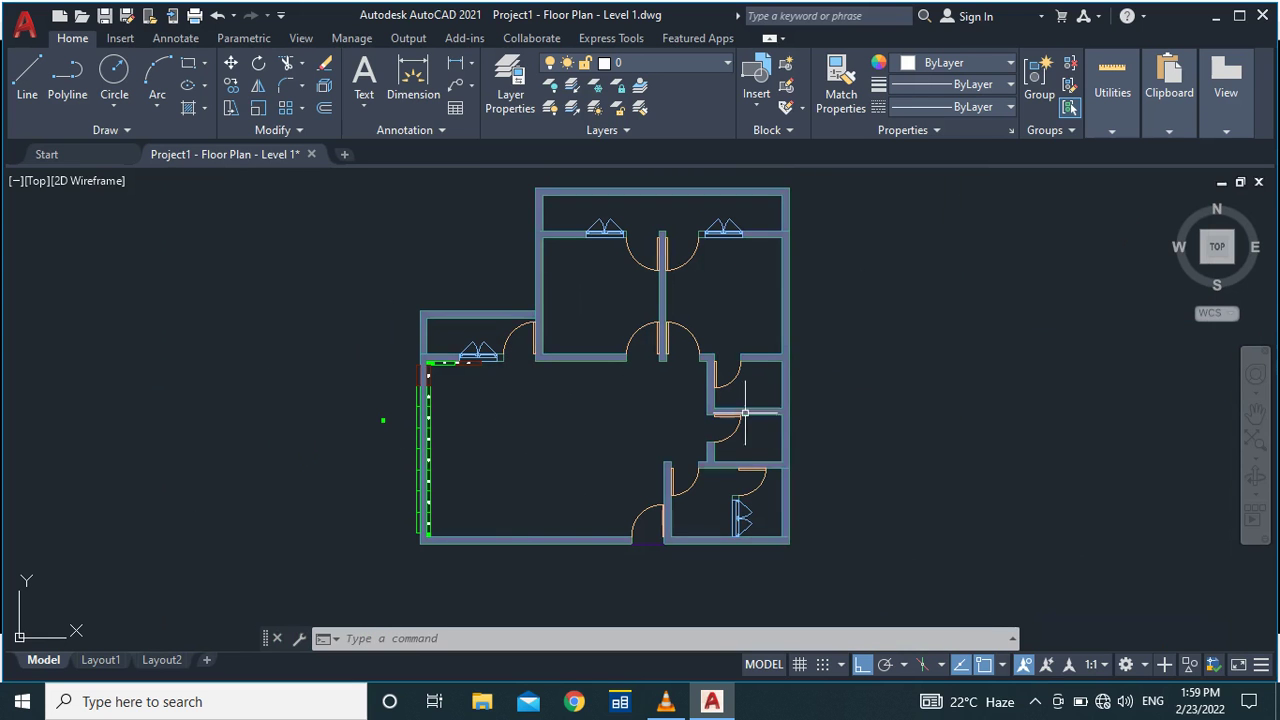
{"action": "scroll", "coordinate": [506, 374], "scroll_direction": "up", "scroll_amount": 5}
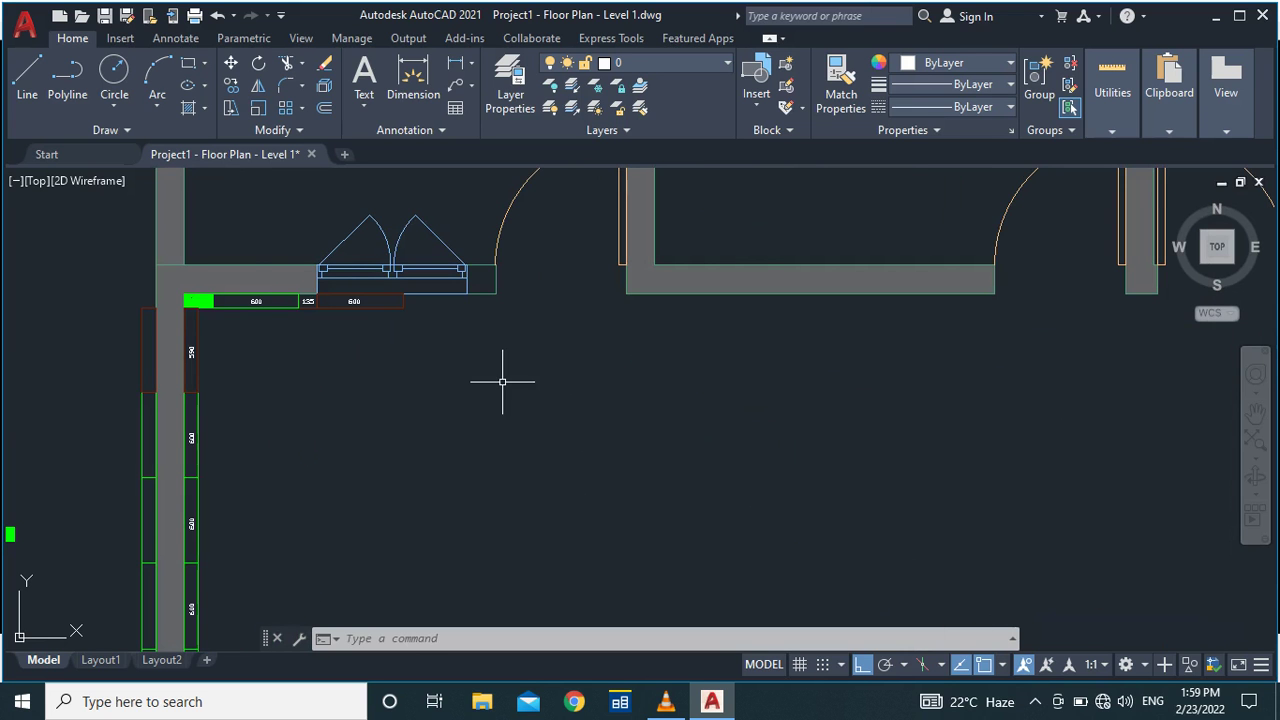
{"action": "scroll", "coordinate": [321, 332], "scroll_direction": "down", "scroll_amount": 4}
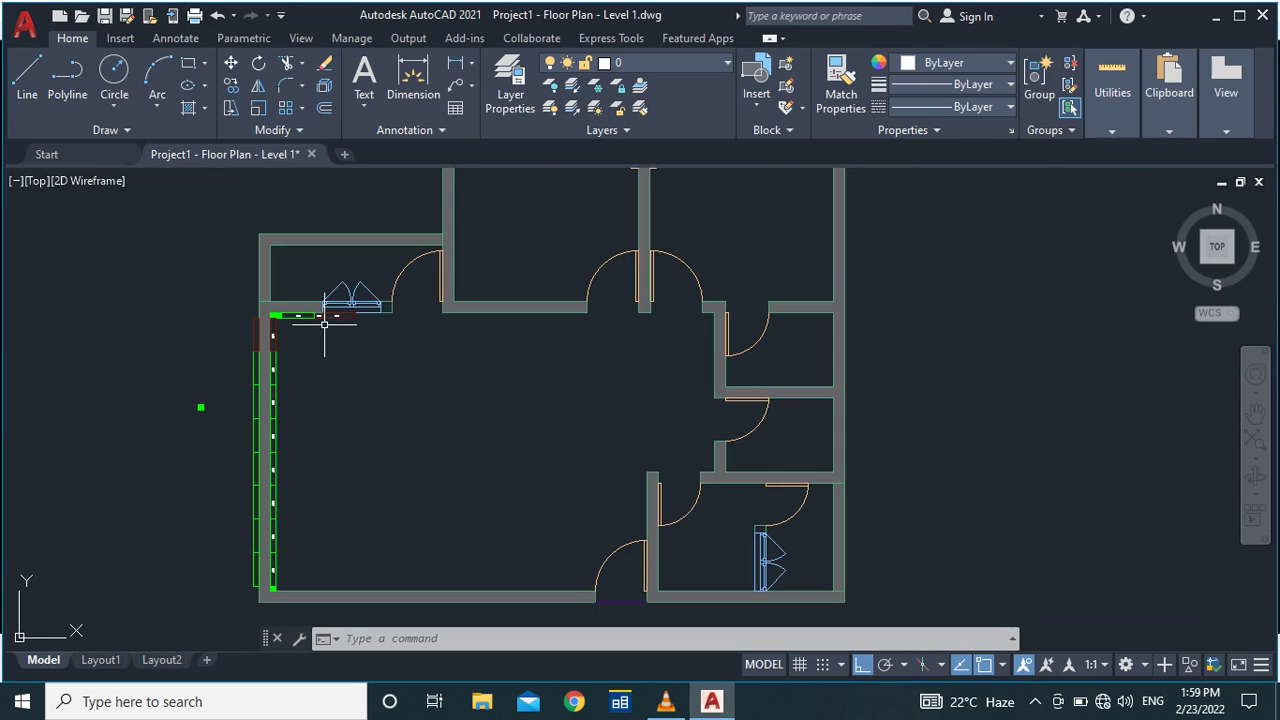
{"action": "scroll", "coordinate": [336, 322], "scroll_direction": "up", "scroll_amount": 6}
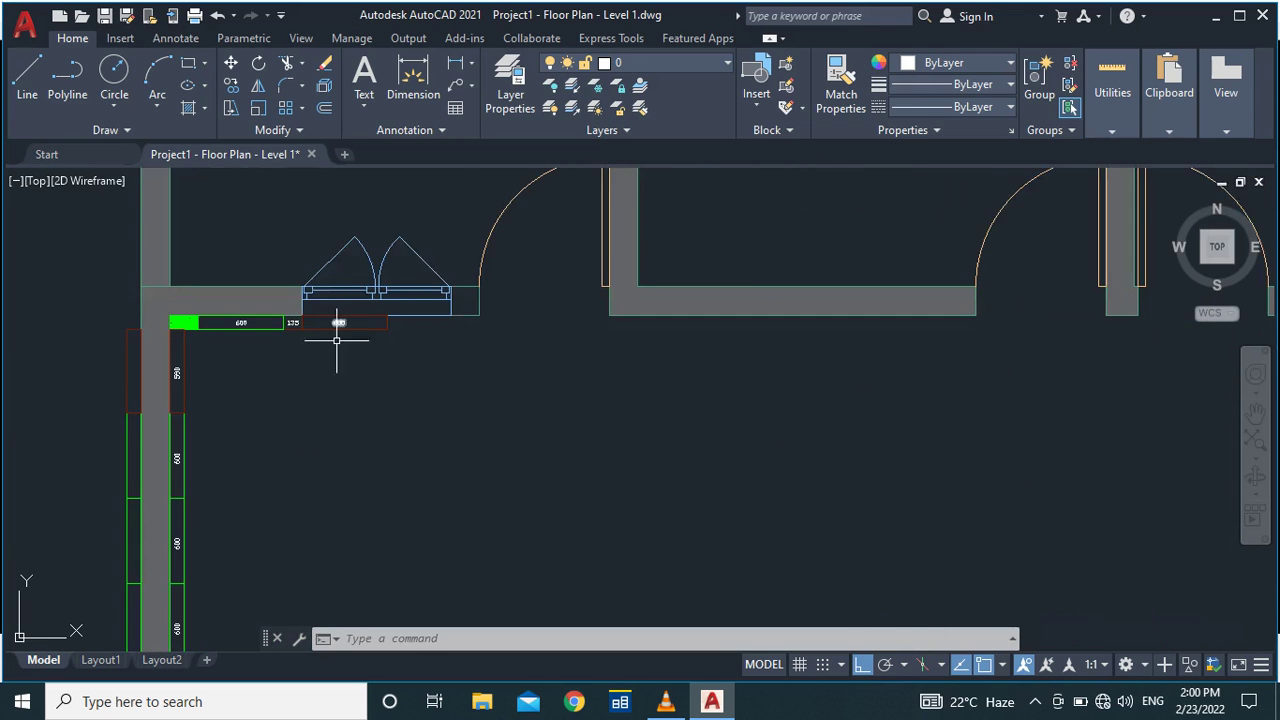
{"action": "scroll", "coordinate": [338, 323], "scroll_direction": "up", "scroll_amount": 2}
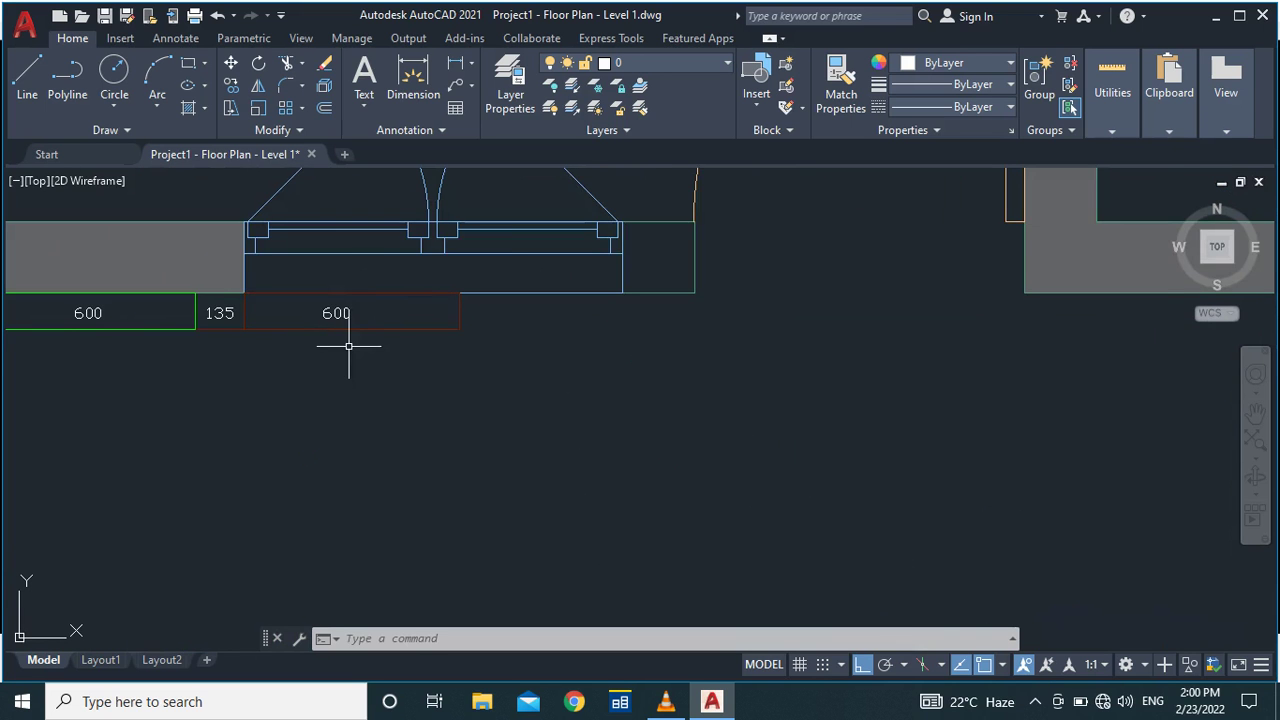
{"action": "scroll", "coordinate": [366, 354], "scroll_direction": "down", "scroll_amount": 2}
{"action": "scroll", "coordinate": [403, 335], "scroll_direction": "up", "scroll_amount": 2}
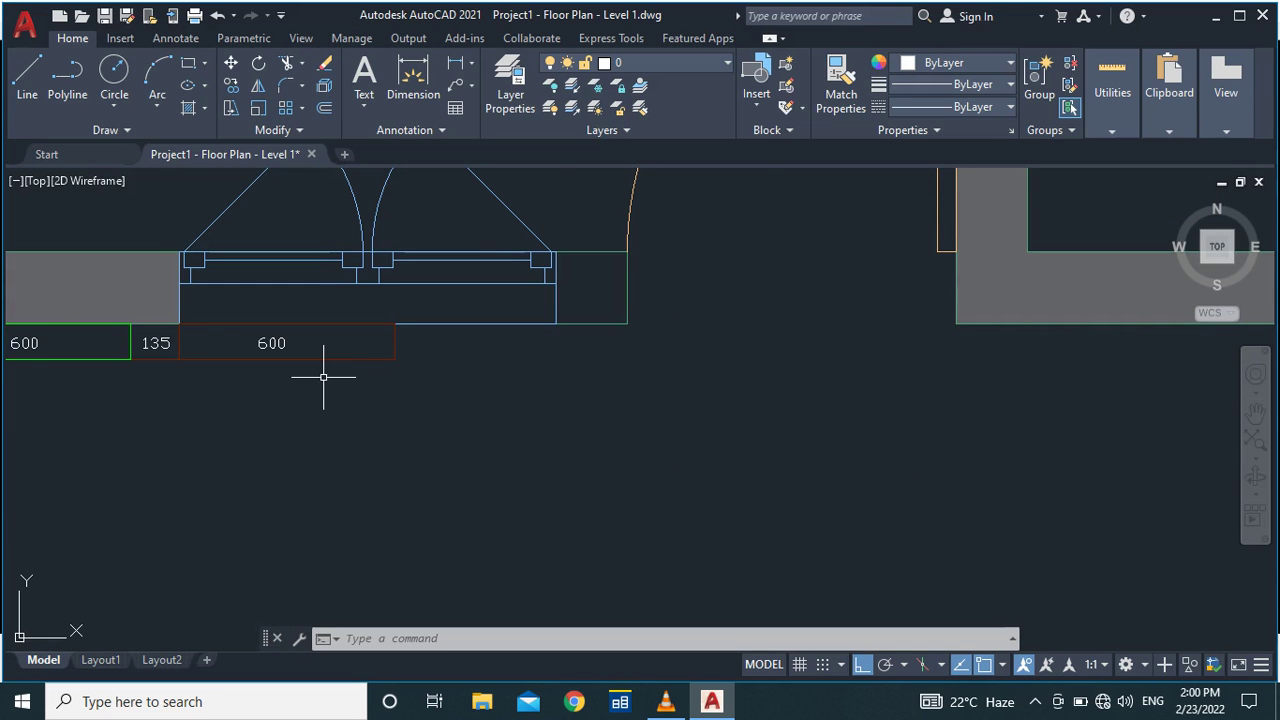
{"action": "scroll", "coordinate": [323, 377], "scroll_direction": "down", "scroll_amount": 2}
{"action": "scroll", "coordinate": [400, 366], "scroll_direction": "up", "scroll_amount": 4}
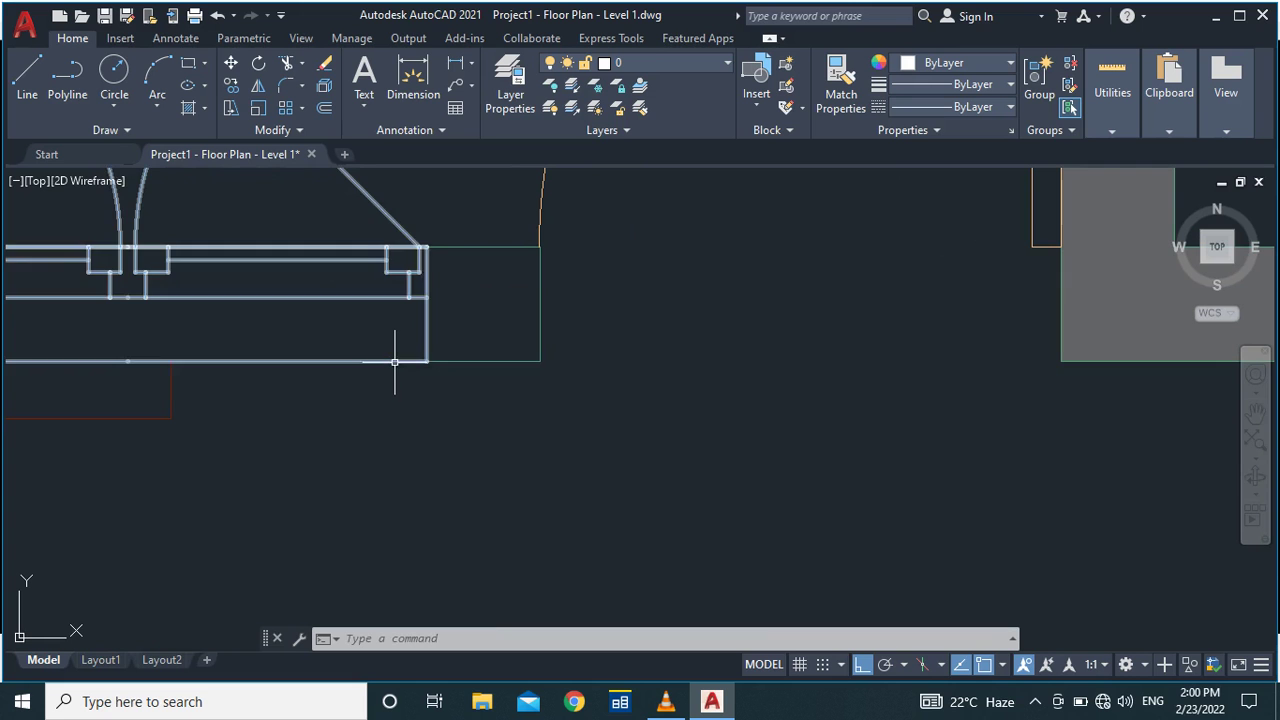
Draw a closed four-line rectangle 100 deep below the double window, from the 600 panel's east end to the window's east edge.
{"action": "left_click", "coordinate": [394, 361]}
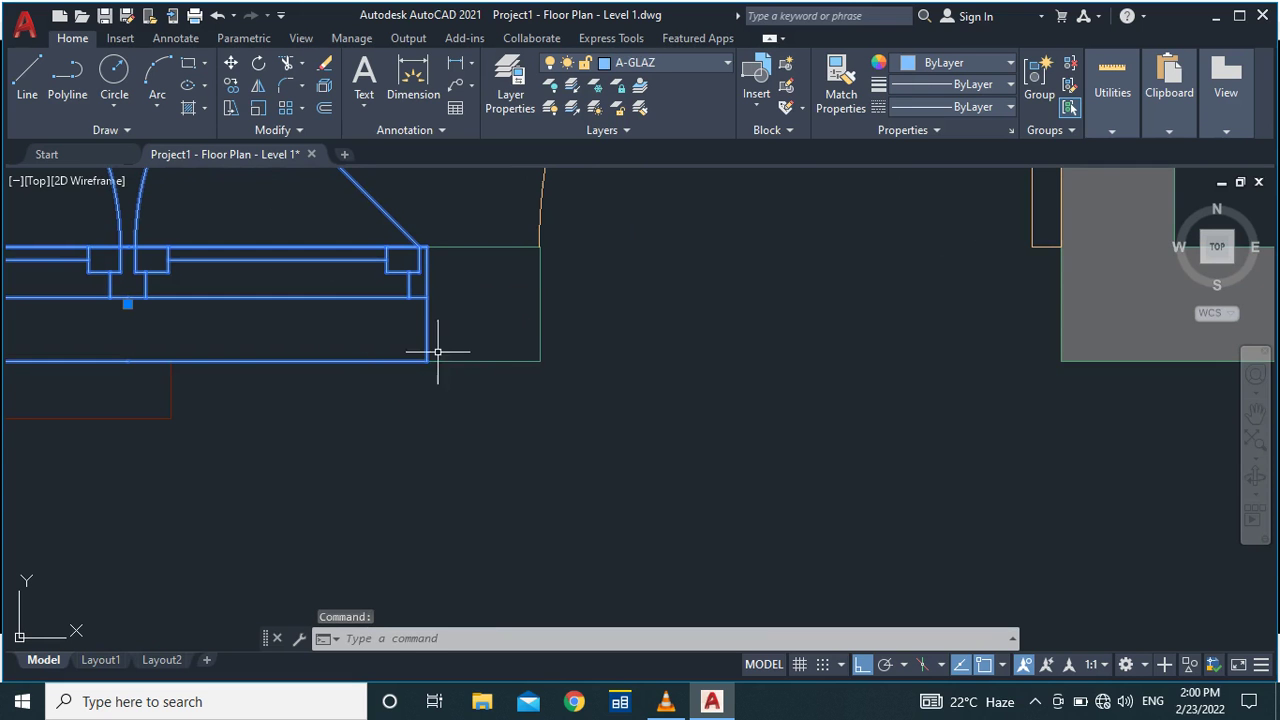
{"action": "key", "text": "Escape"}
{"action": "type", "text": "l"}
{"action": "key", "text": "Return"}
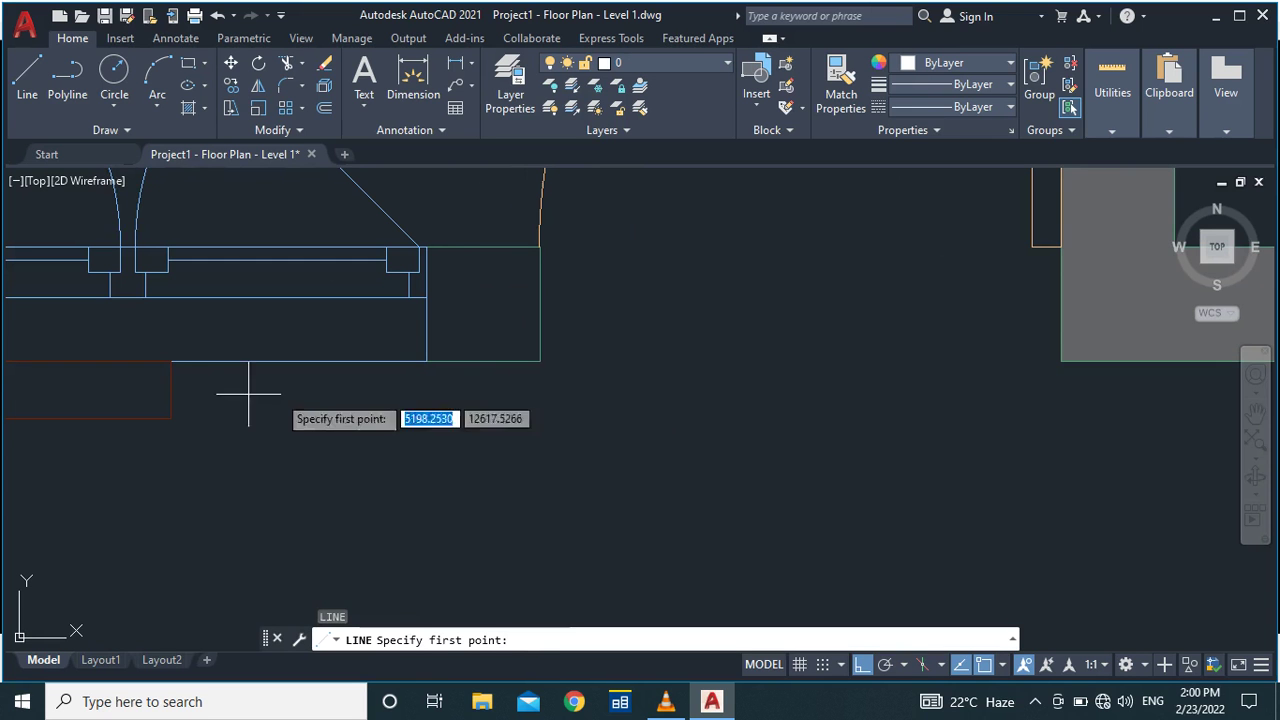
{"action": "left_click", "coordinate": [170, 361]}
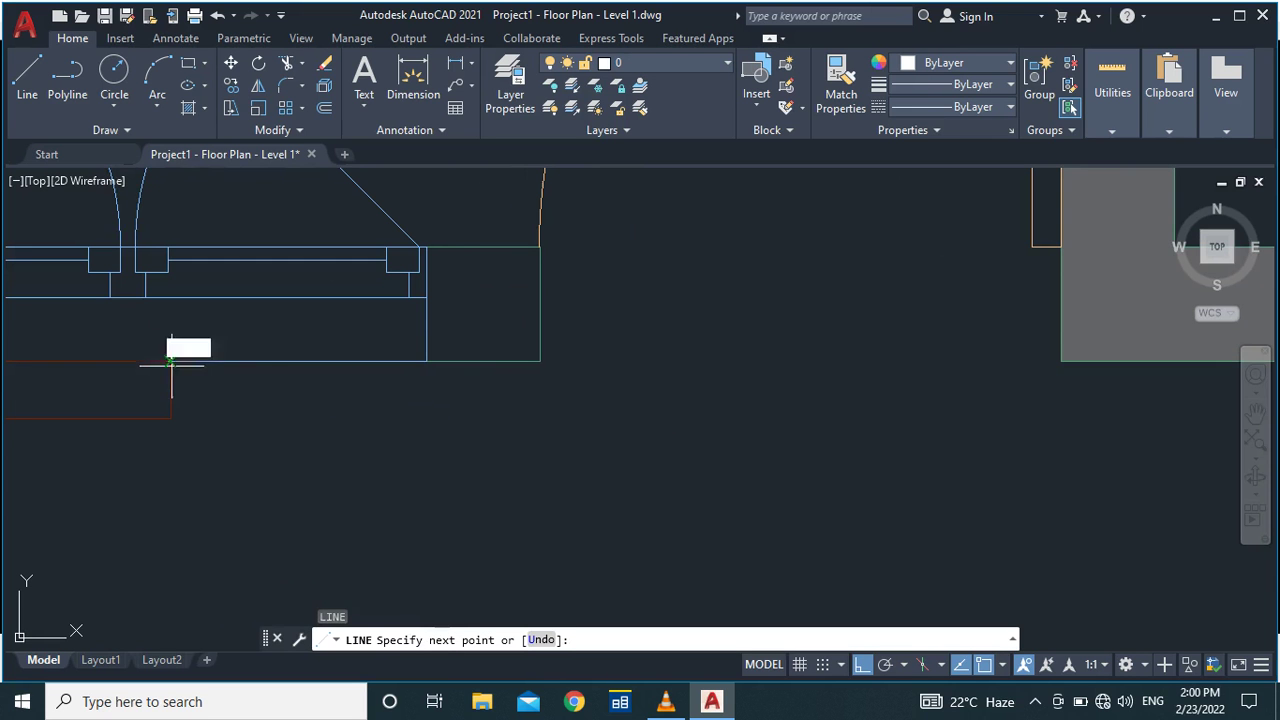
{"action": "left_click", "coordinate": [427, 361]}
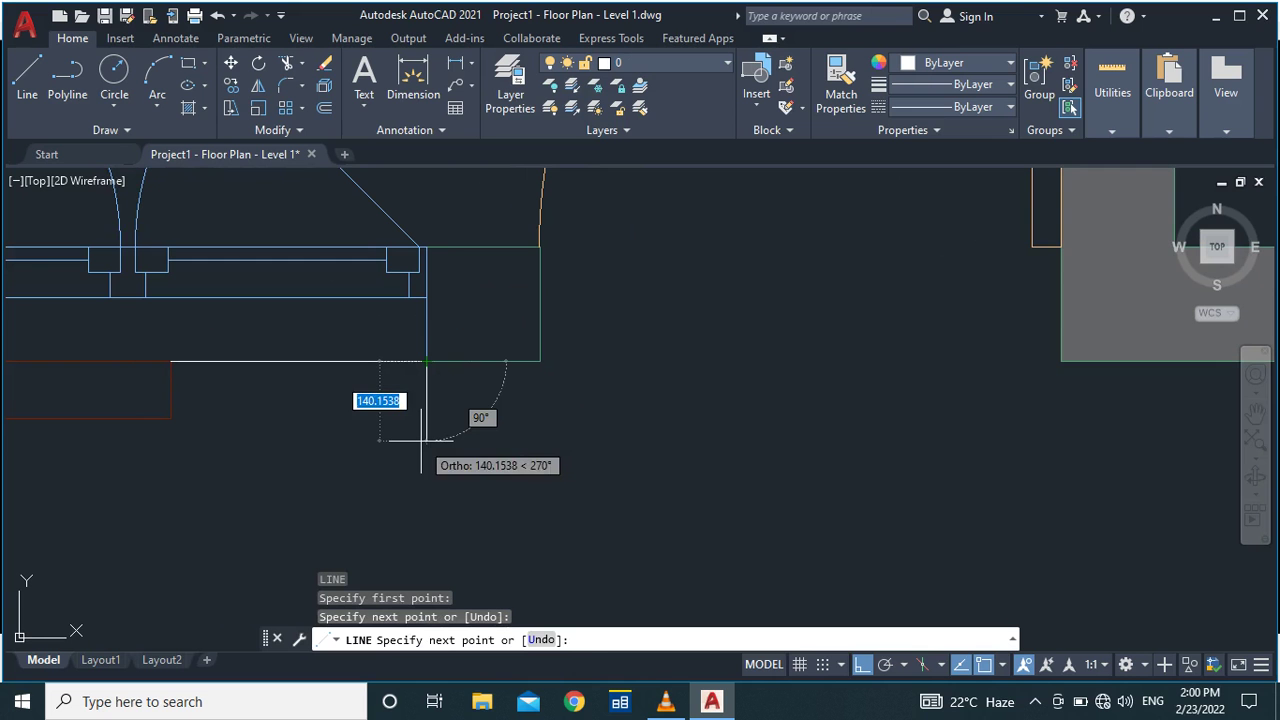
{"action": "type", "text": "100"}
{"action": "key", "text": "Return"}
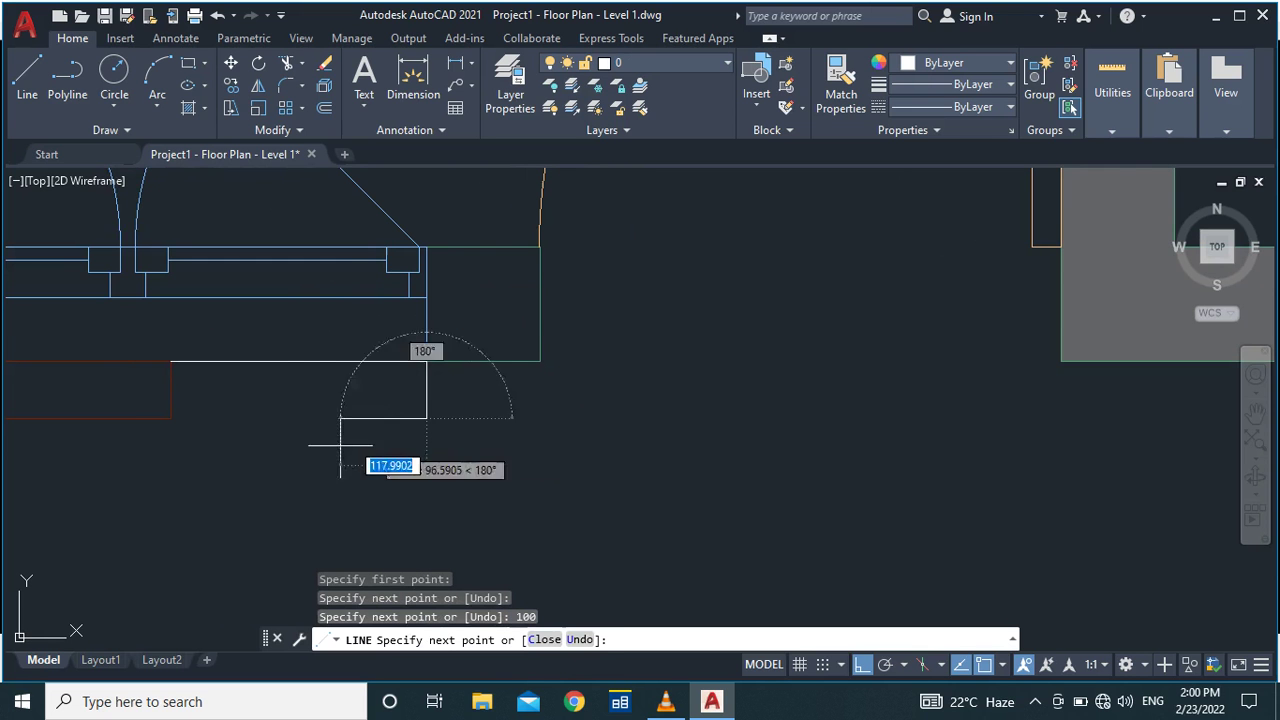
{"action": "left_click", "coordinate": [170, 418]}
{"action": "left_click", "coordinate": [170, 362]}
{"action": "key", "text": "Return"}
{"action": "scroll", "coordinate": [267, 388], "scroll_direction": "down", "scroll_amount": 4}
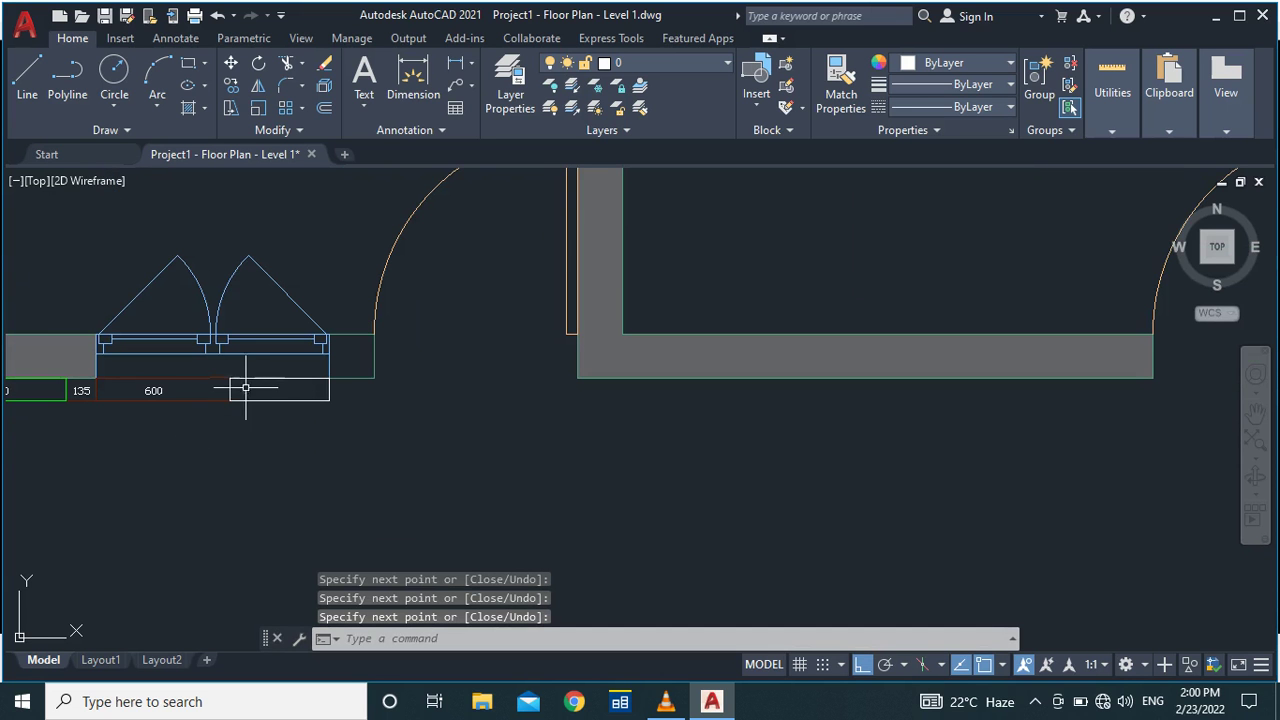
Join the four white lines of the new rectangle east of the 600 panel into one polyline.
{"action": "scroll", "coordinate": [243, 375], "scroll_direction": "up", "scroll_amount": 4}
{"action": "left_click", "coordinate": [210, 397]}
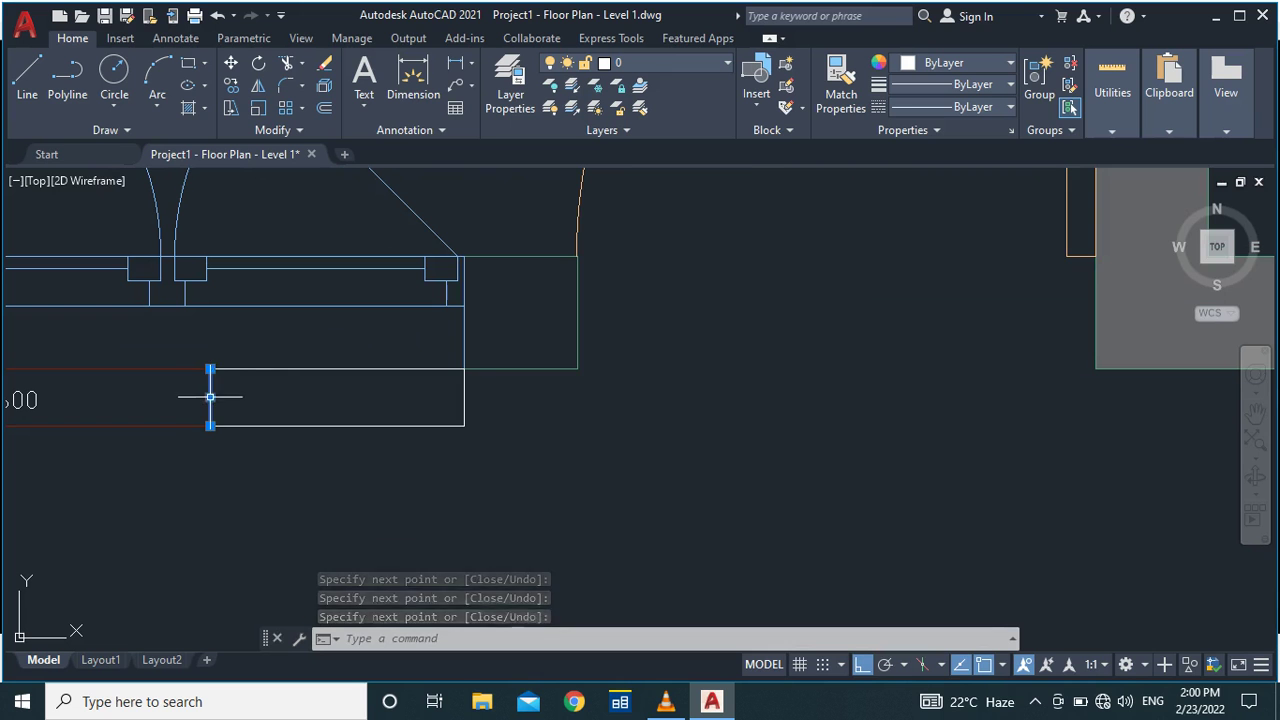
{"action": "left_click", "coordinate": [260, 369]}
{"action": "left_click", "coordinate": [269, 425]}
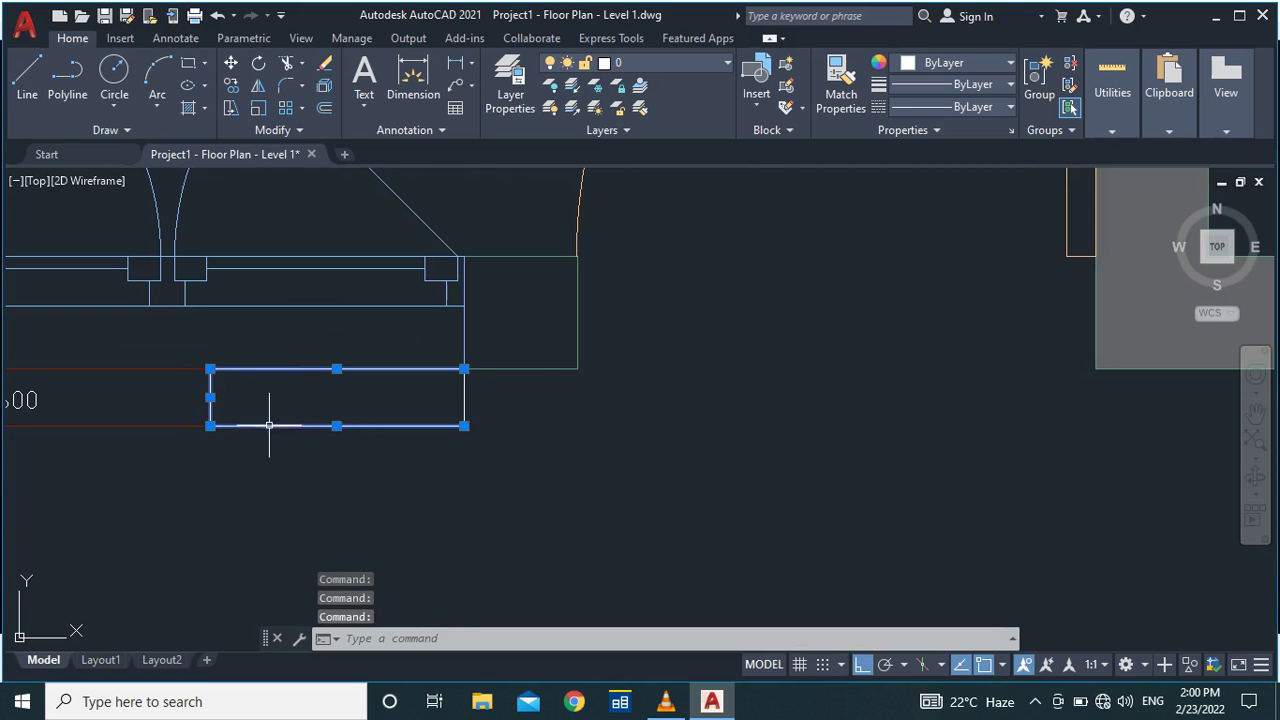
{"action": "left_click", "coordinate": [464, 403]}
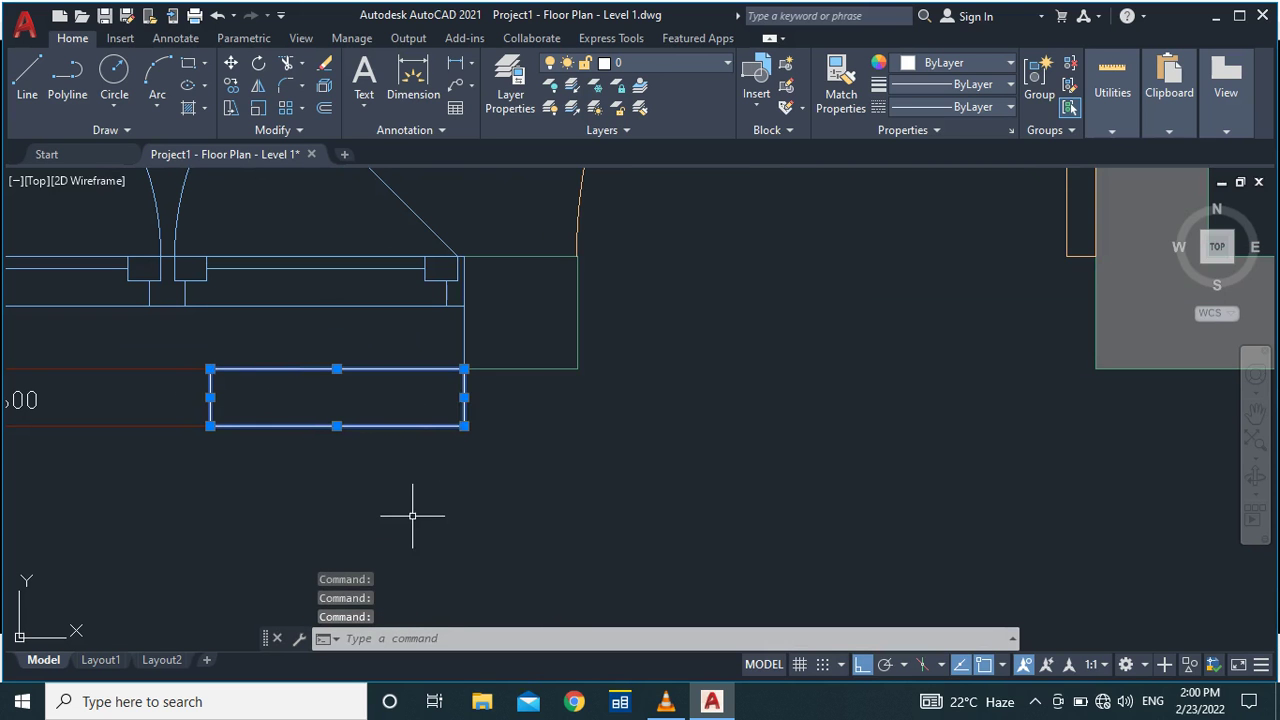
{"action": "key", "text": "Return"}
{"action": "scroll", "coordinate": [420, 462], "scroll_direction": "down", "scroll_amount": 2}
Match the properties of the red 600 panel's outline onto the new white rectangle beside it.
{"action": "type", "text": "ma"}
{"action": "key", "text": "Return"}
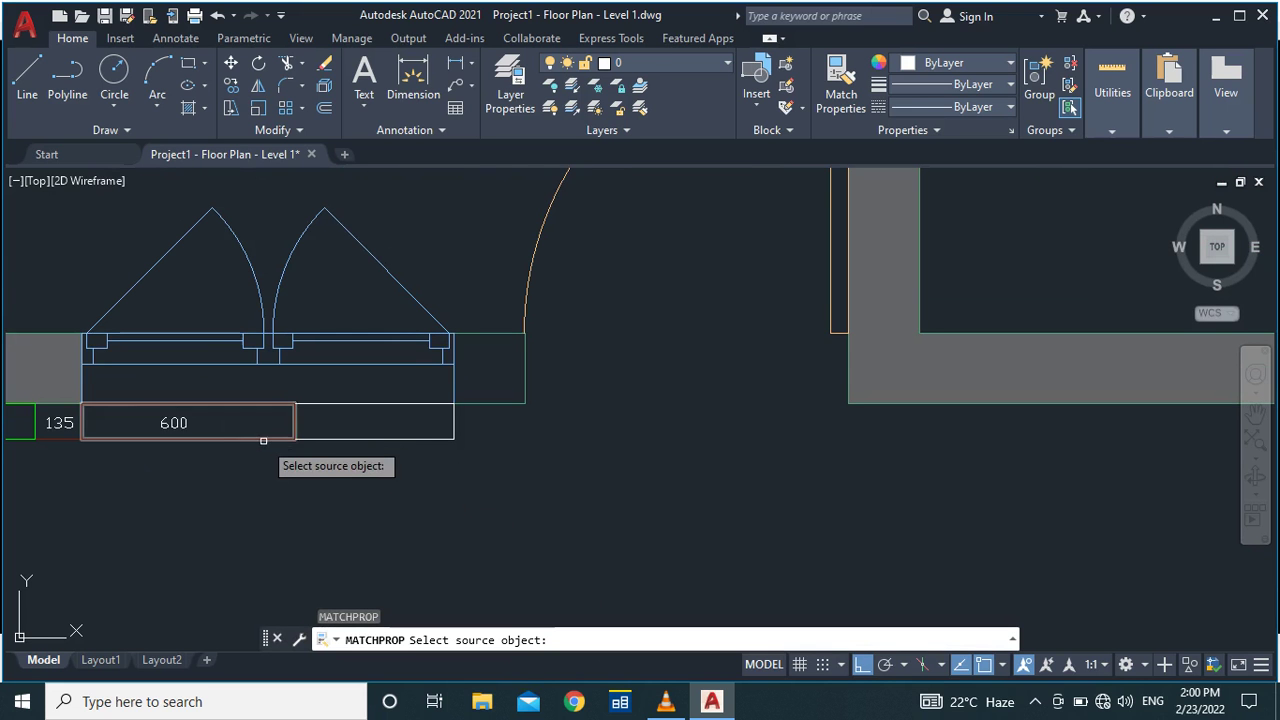
{"action": "left_click", "coordinate": [264, 439]}
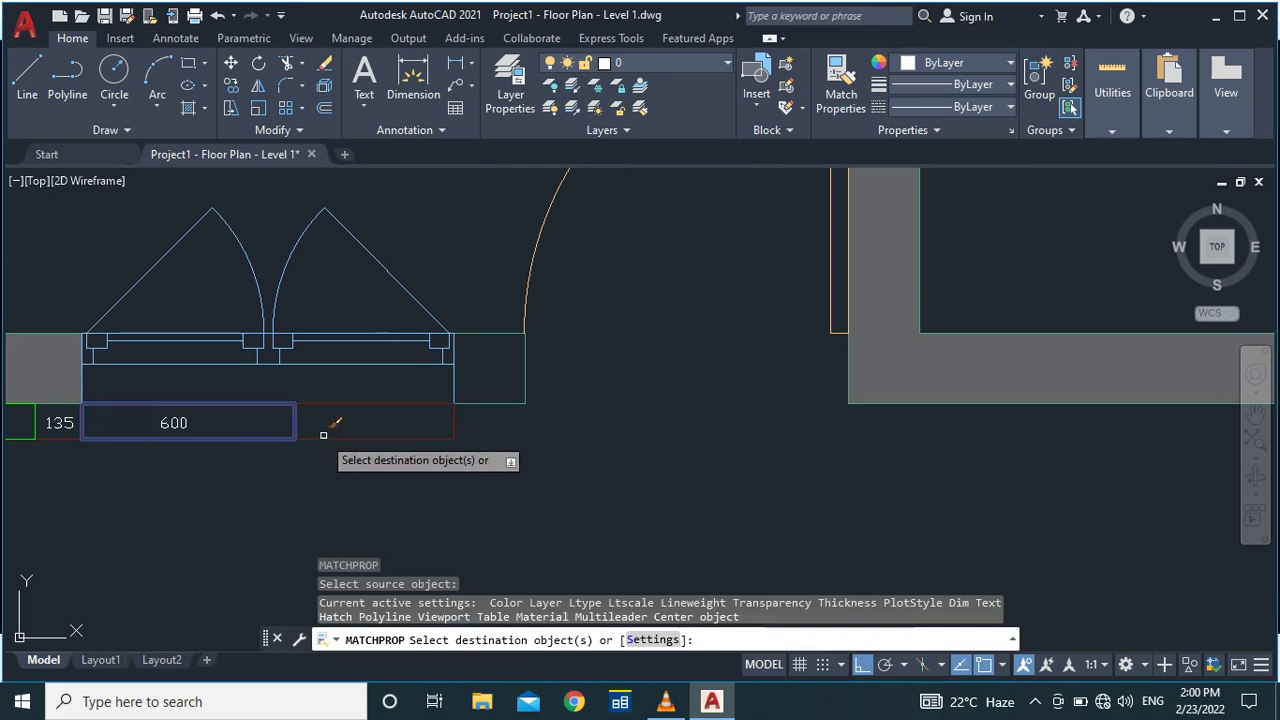
{"action": "key", "text": "Escape"}
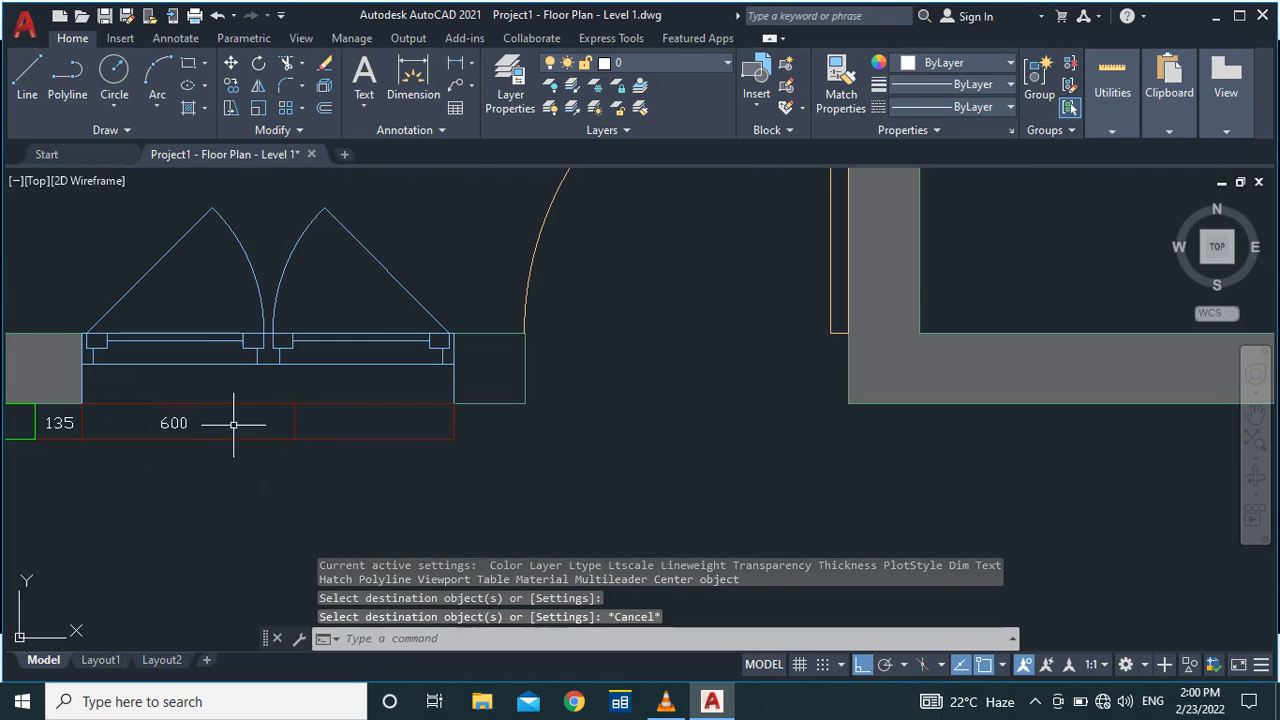
Copy the 600 label of the red panel straight east into the middle of the new panel.
{"action": "left_click", "coordinate": [177, 423]}
{"action": "type", "text": "Co"}
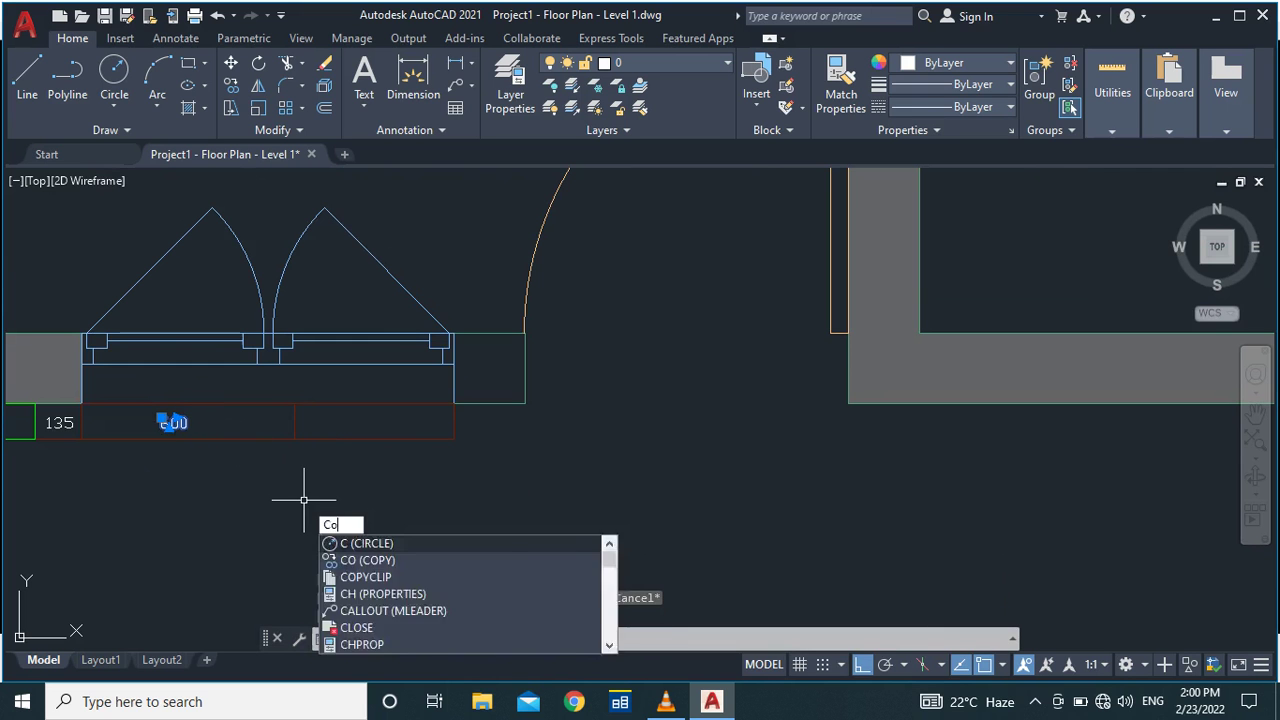
{"action": "key", "text": "Return"}
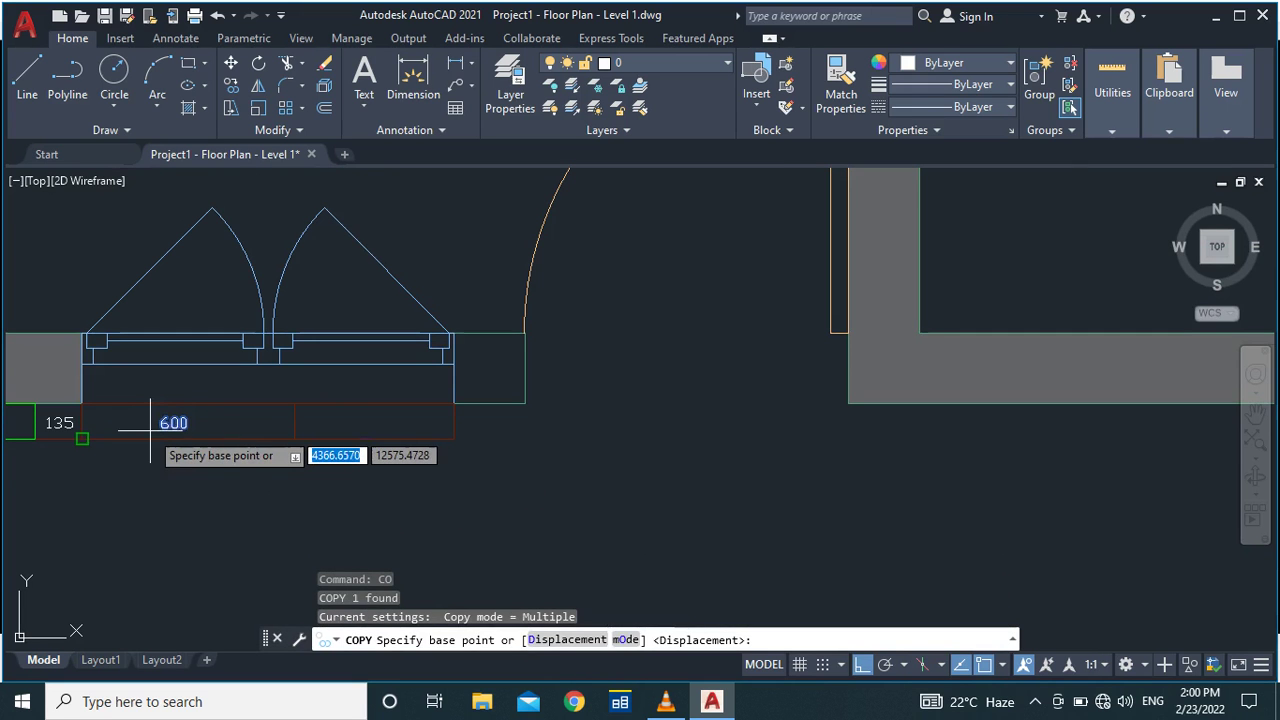
{"action": "left_click", "coordinate": [162, 425]}
{"action": "scroll", "coordinate": [345, 423], "scroll_direction": "up", "scroll_amount": 3}
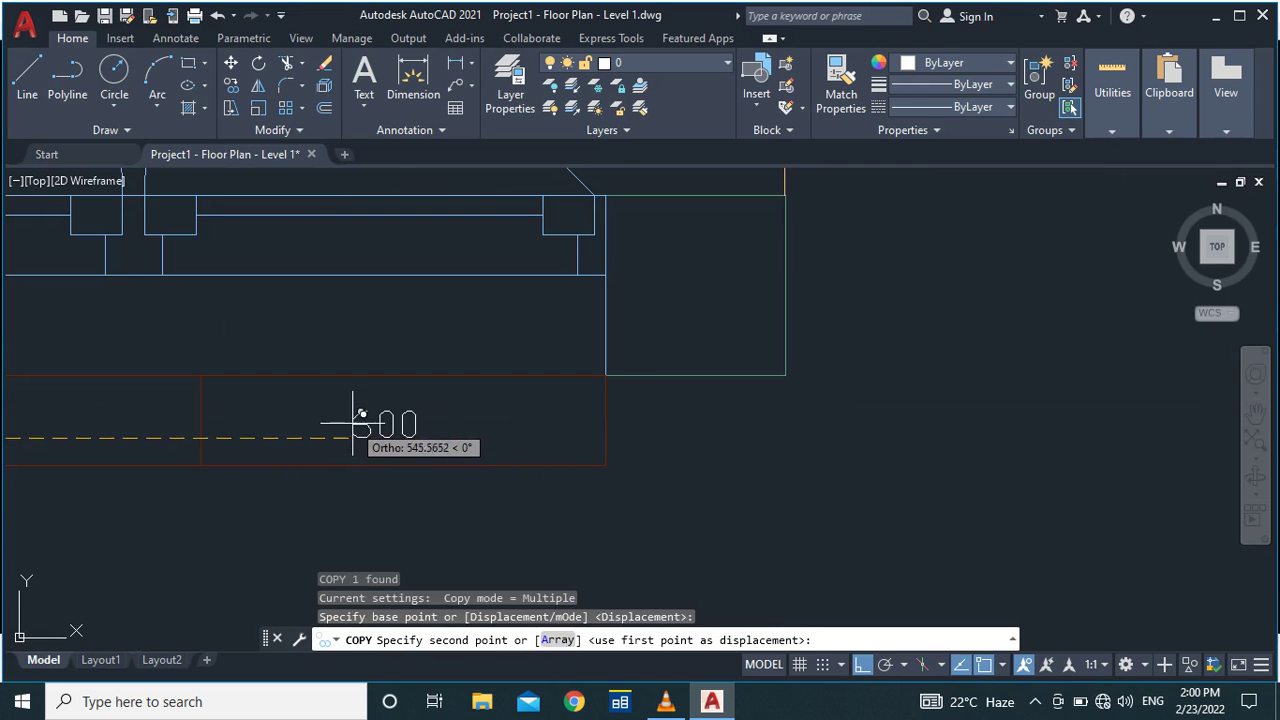
{"action": "left_click", "coordinate": [368, 423]}
{"action": "key", "text": "Escape"}
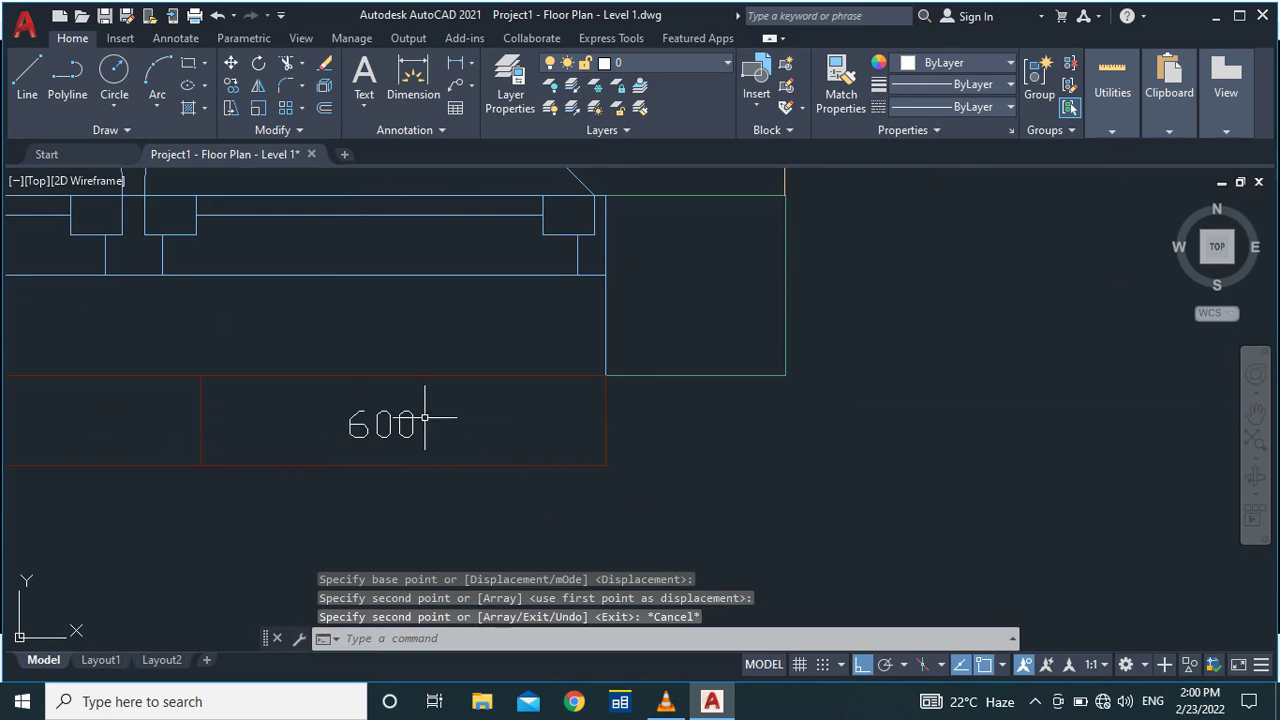
{"action": "scroll", "coordinate": [428, 423], "scroll_direction": "down", "scroll_amount": 3}
Dimension the lower edge of the new panel below the double window, placing the dimension line beneath it.
{"action": "type", "text": "di"}
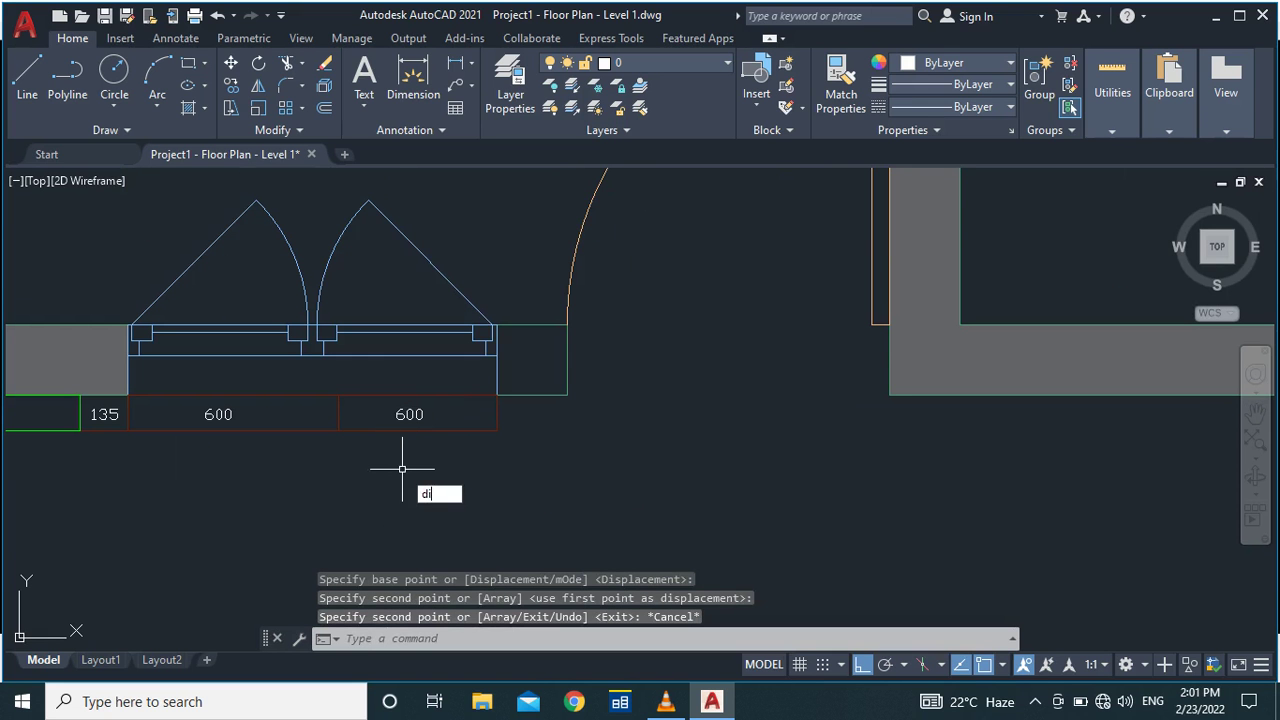
{"action": "key", "text": "Return"}
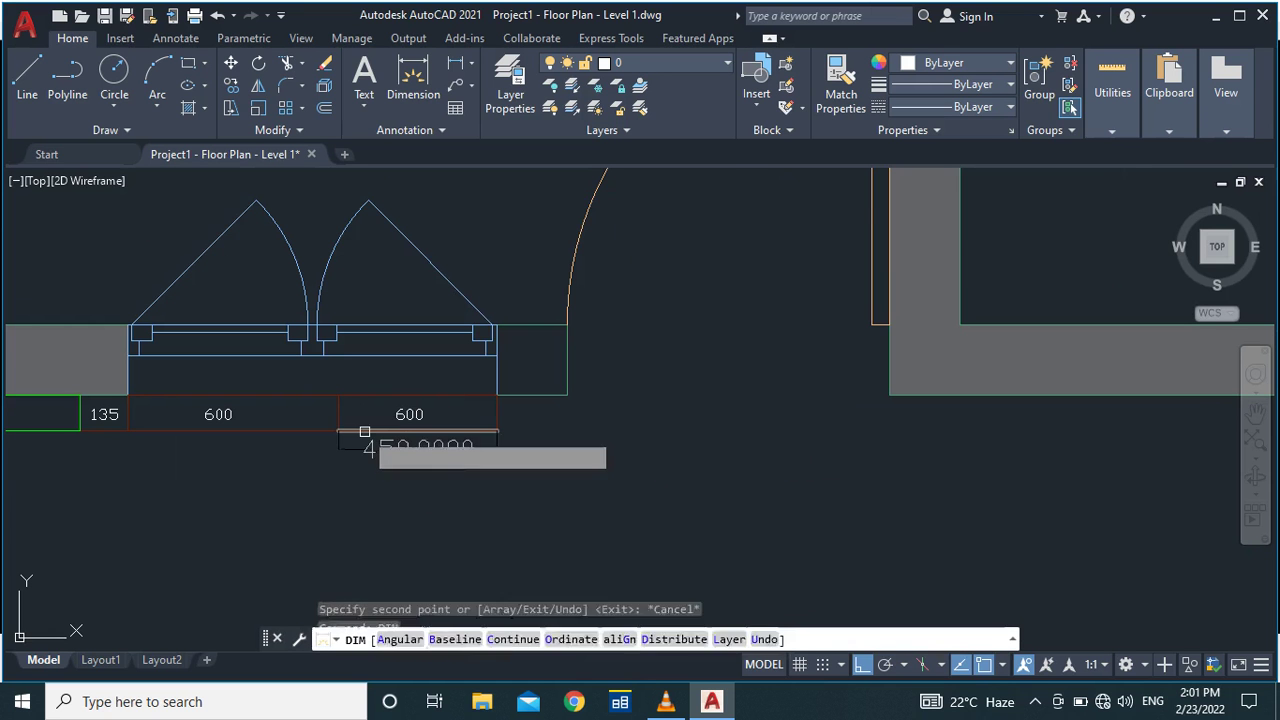
{"action": "left_click", "coordinate": [365, 432]}
{"action": "left_click", "coordinate": [375, 487]}
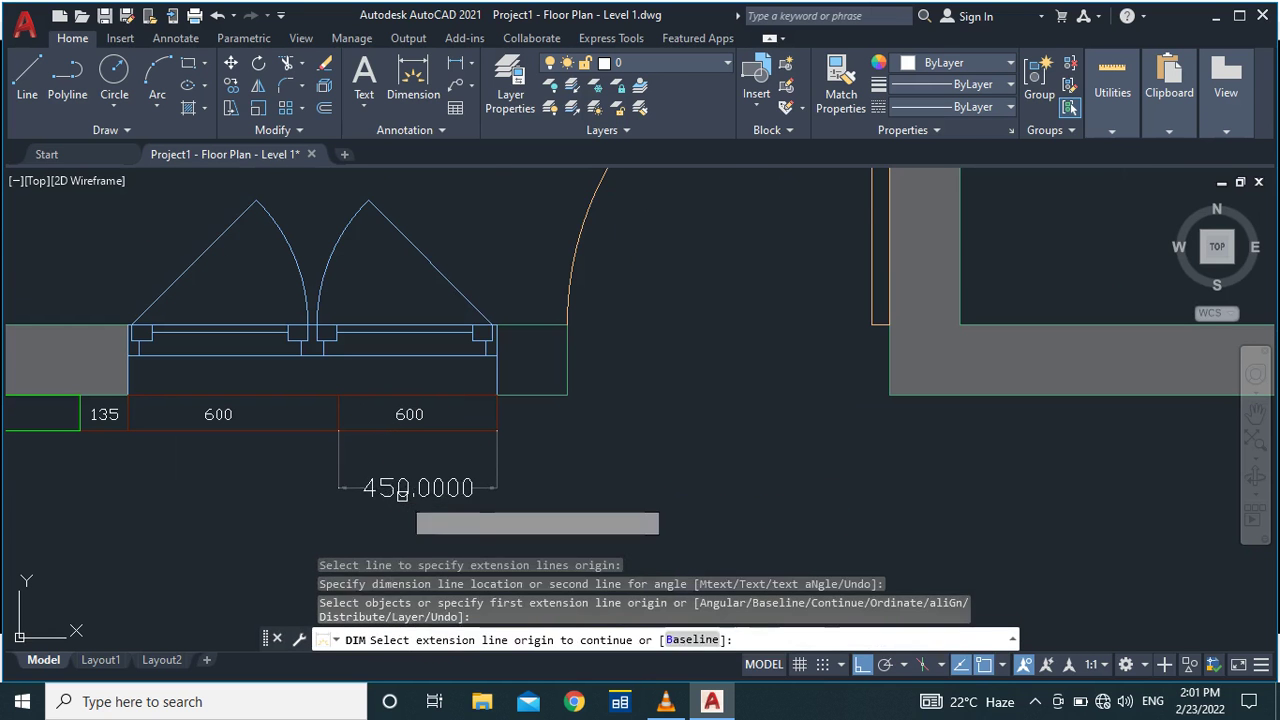
{"action": "scroll", "coordinate": [422, 510], "scroll_direction": "up", "scroll_amount": 2}
{"action": "key", "text": "Return"}
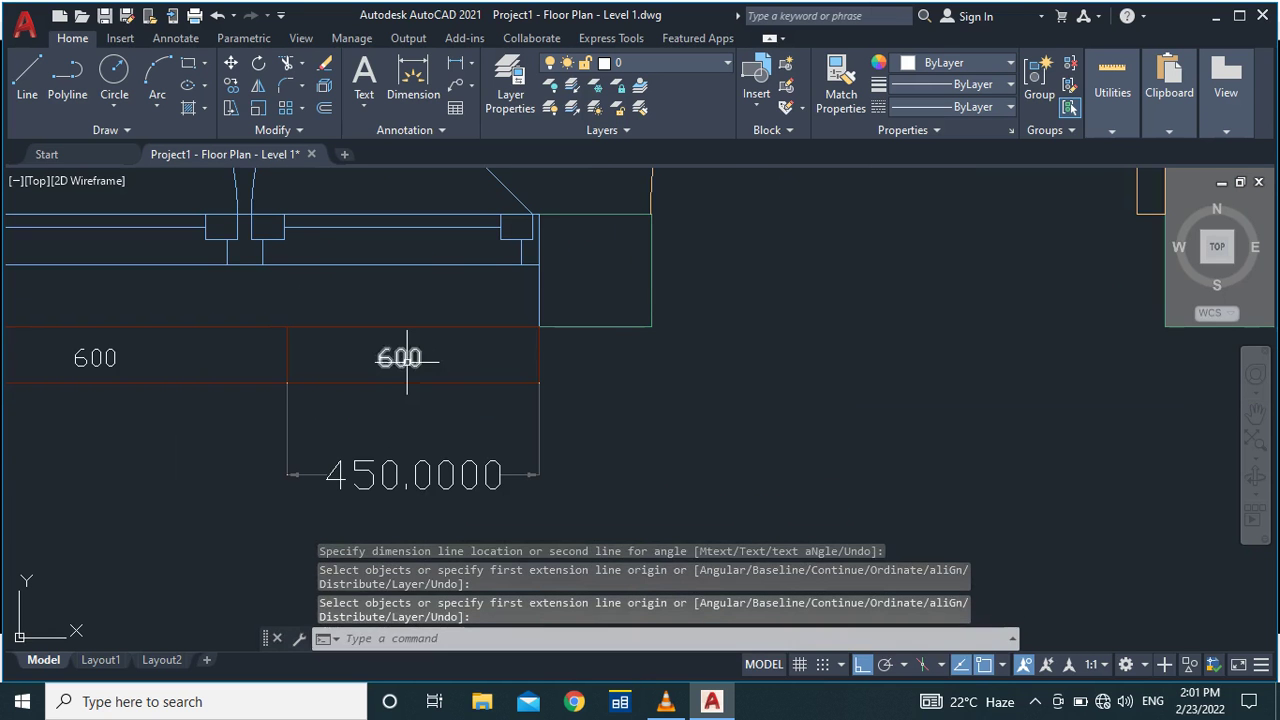
Change the new panel's label to 450 and erase the temporary dimension beneath it.
{"action": "double_click", "coordinate": [399, 357]}
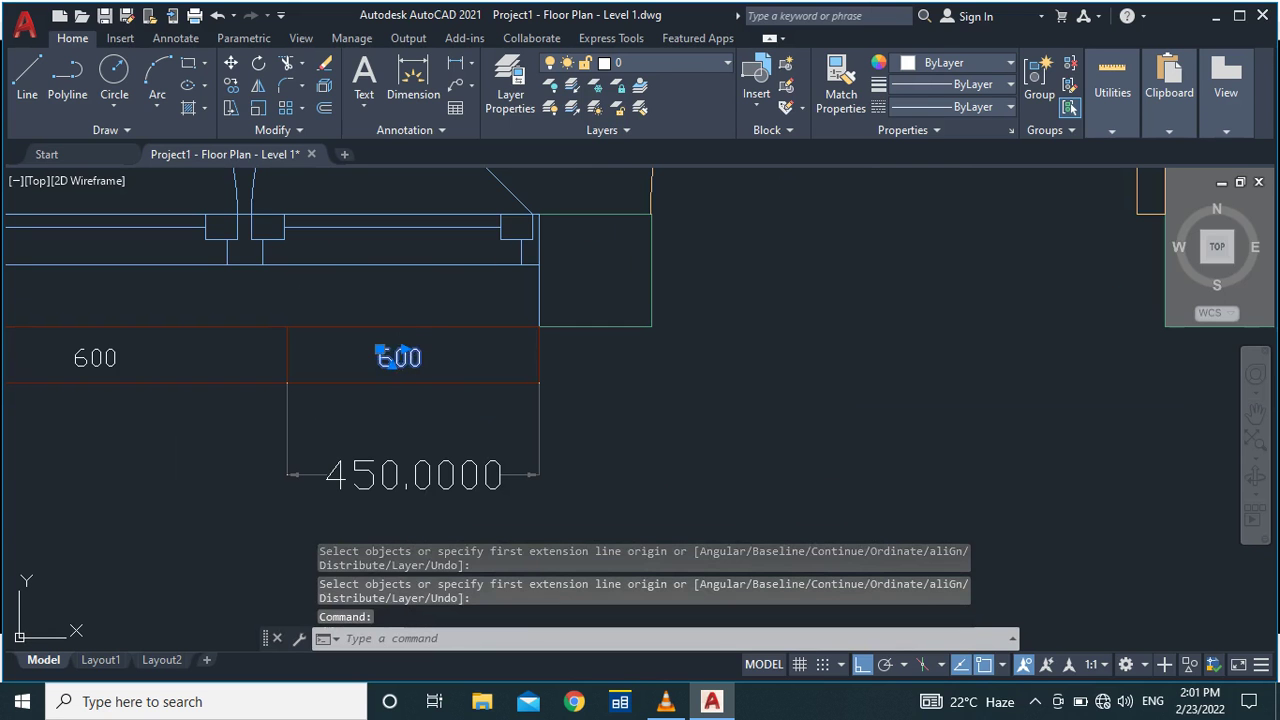
{"action": "double_click", "coordinate": [397, 360]}
{"action": "type", "text": "450"}
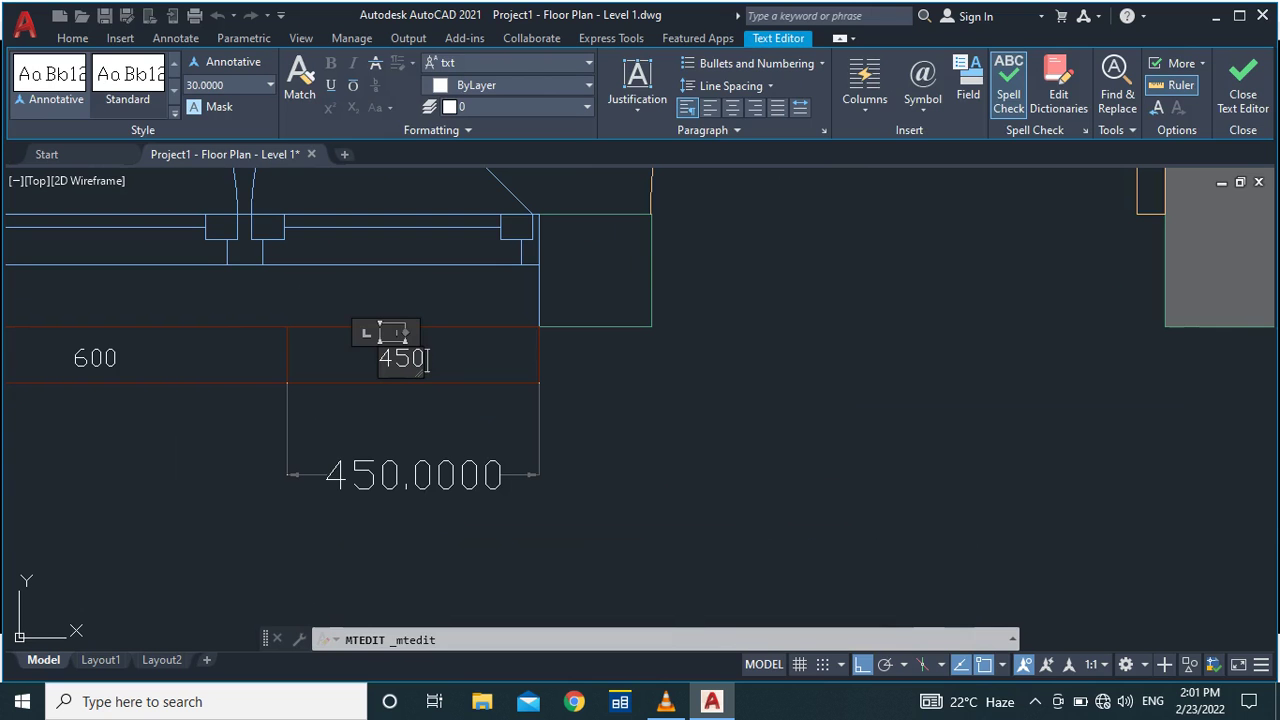
{"action": "left_click", "coordinate": [470, 395]}
{"action": "left_click", "coordinate": [540, 421]}
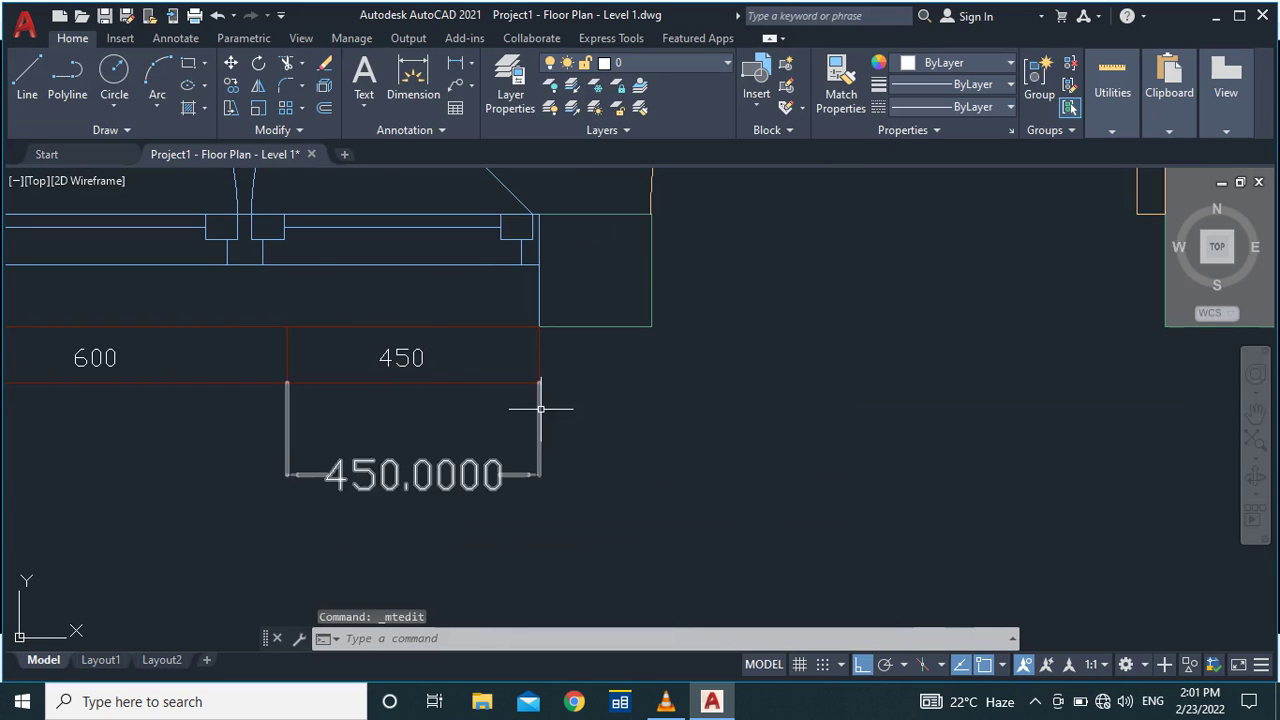
{"action": "key", "text": "Delete"}
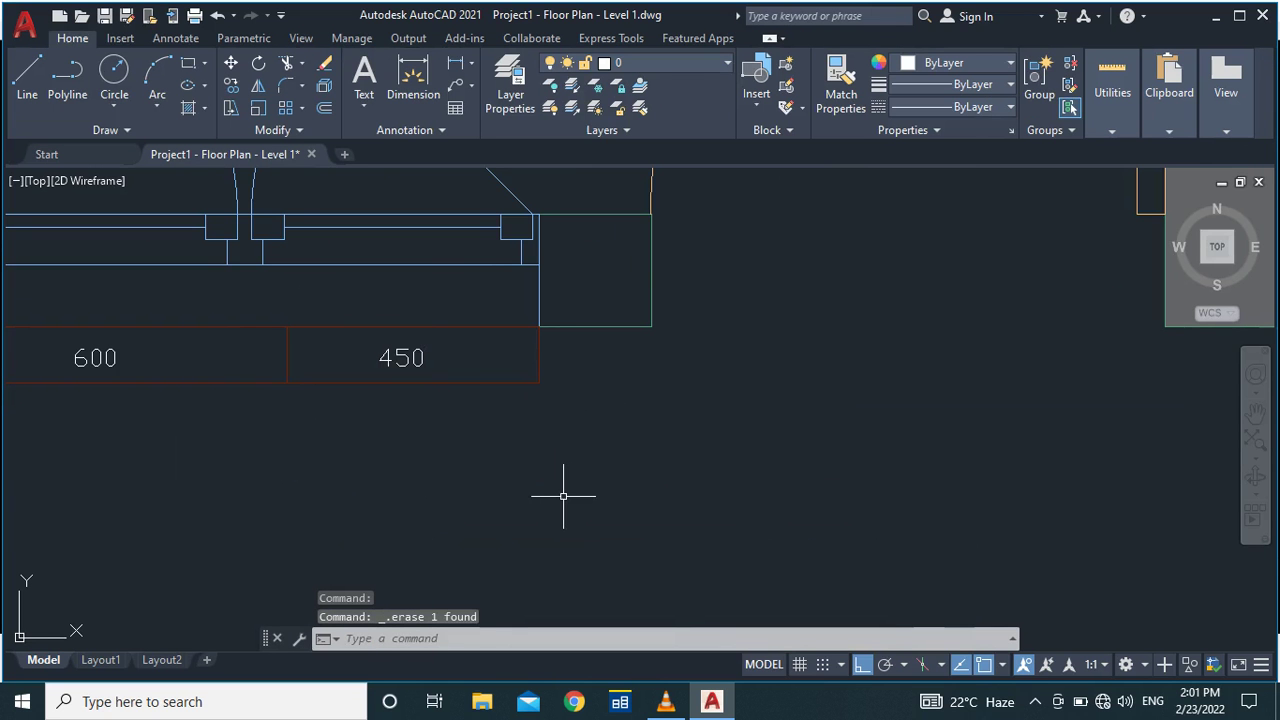
Examine the panels along the north wall and check the length of the short wall piece between the double window and the door opening.
{"action": "scroll", "coordinate": [399, 451], "scroll_direction": "down", "scroll_amount": 4}
{"action": "scroll", "coordinate": [277, 417], "scroll_direction": "up", "scroll_amount": 4}
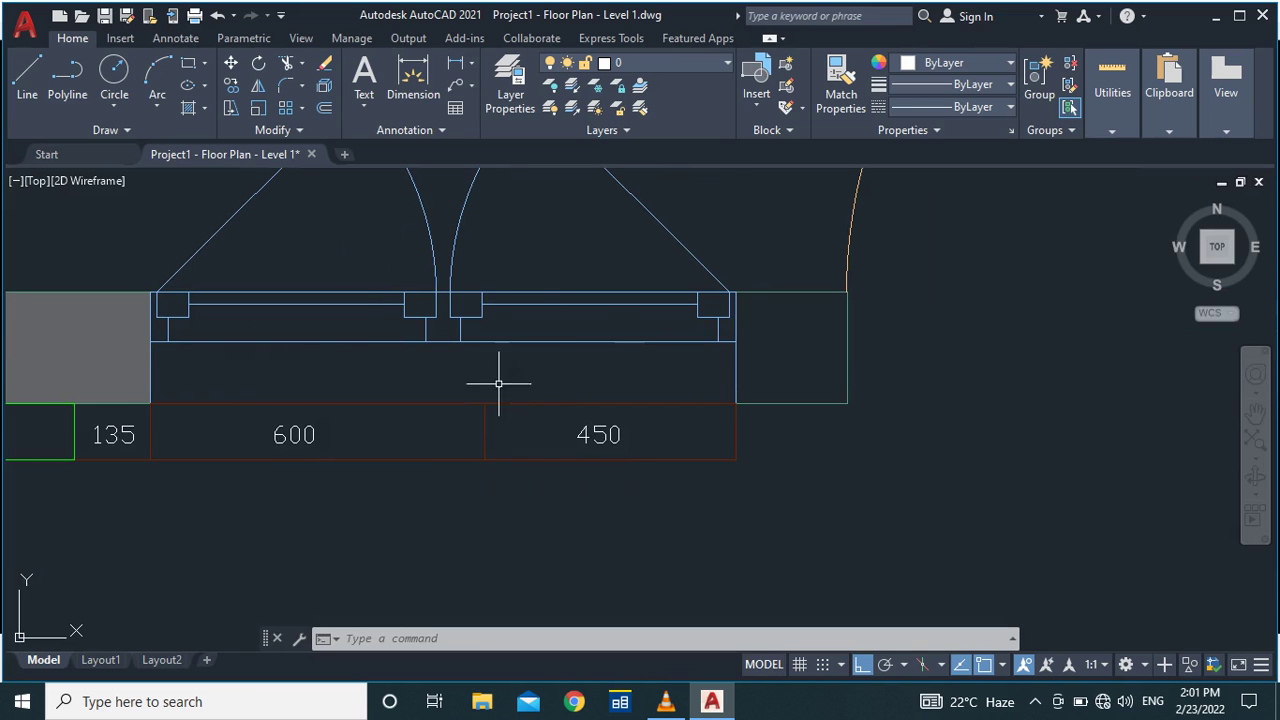
{"action": "scroll", "coordinate": [366, 325], "scroll_direction": "down", "scroll_amount": 4}
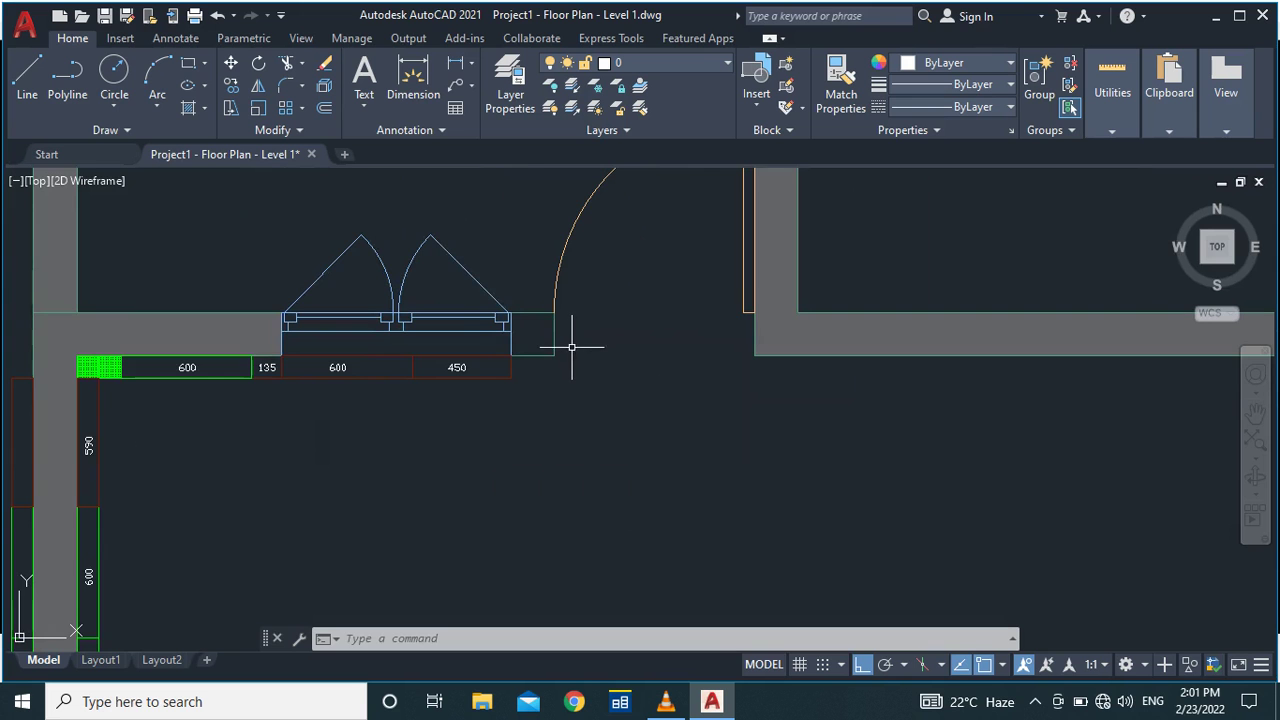
{"action": "scroll", "coordinate": [573, 344], "scroll_direction": "up", "scroll_amount": 4}
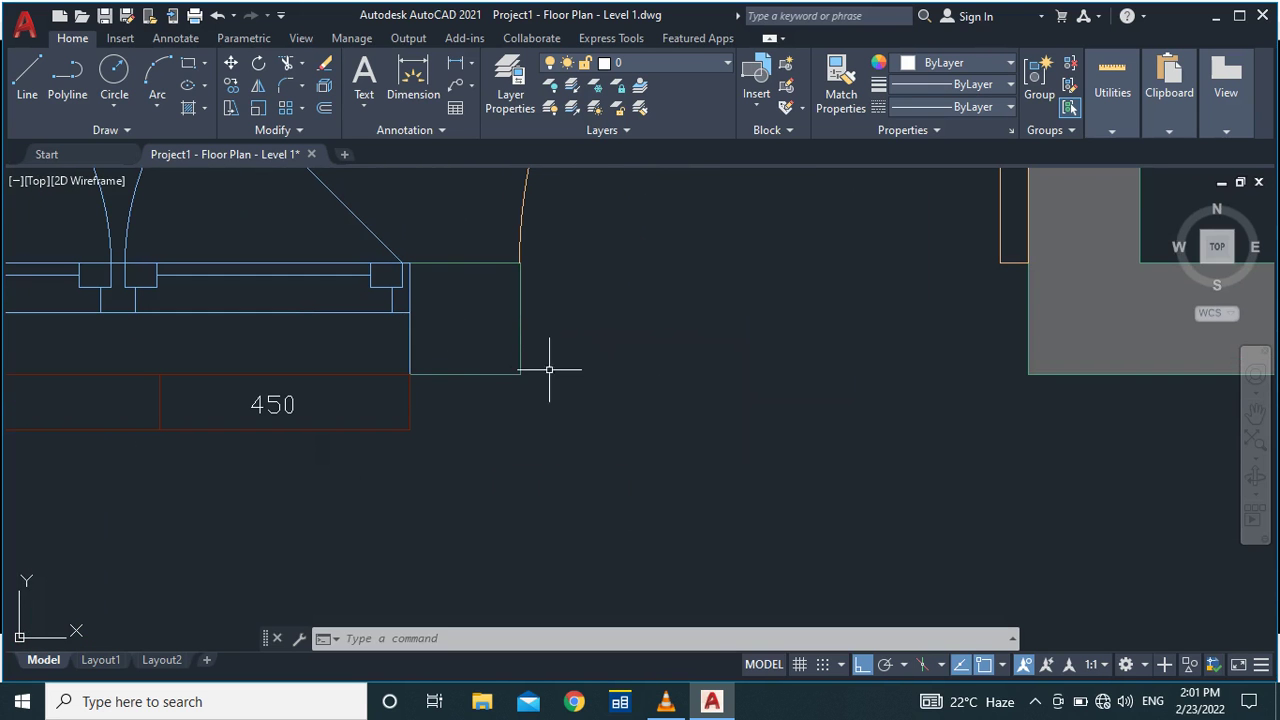
{"action": "scroll", "coordinate": [540, 386], "scroll_direction": "down", "scroll_amount": 2}
{"action": "scroll", "coordinate": [490, 390], "scroll_direction": "up", "scroll_amount": 2}
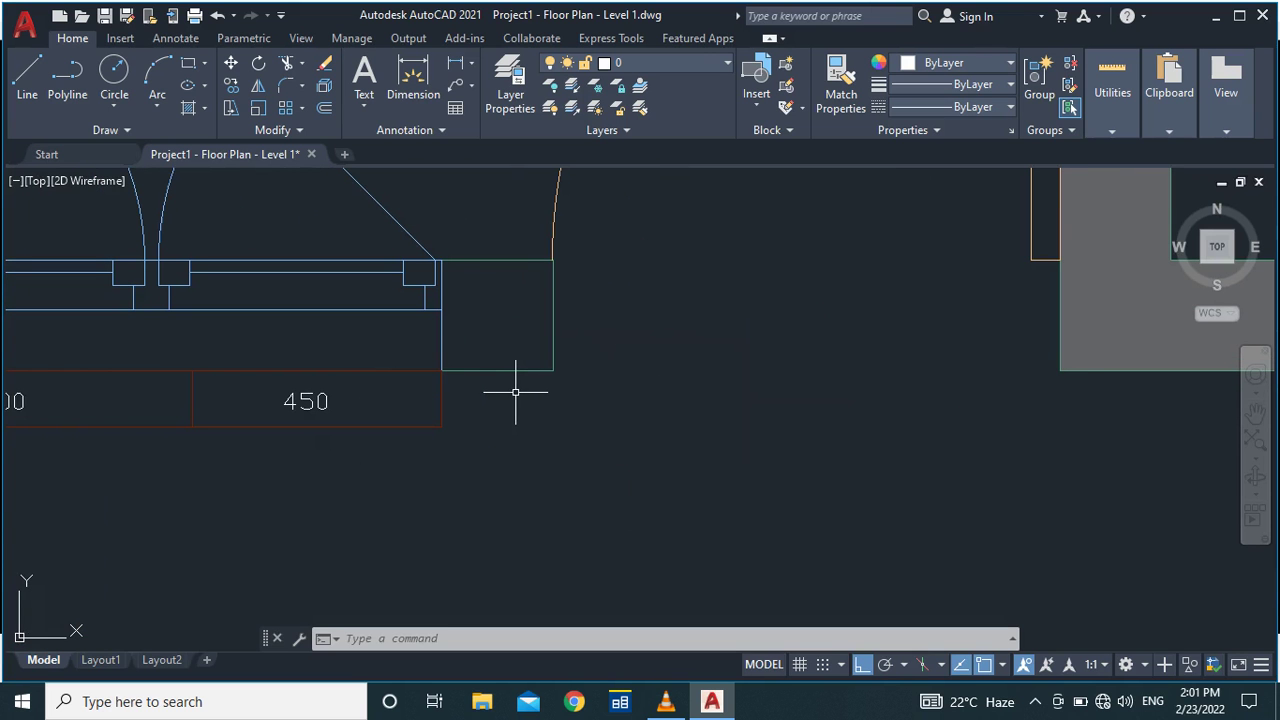
{"action": "key", "text": "Return"}
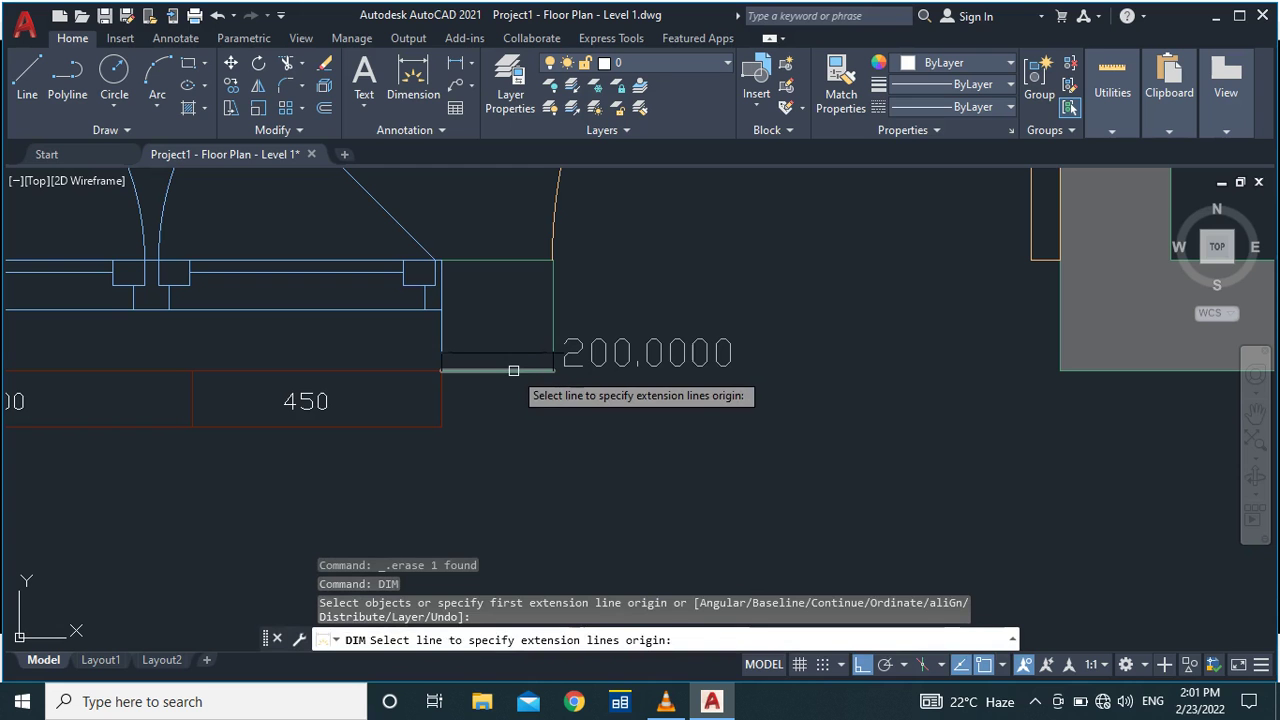
{"action": "key", "text": "Escape"}
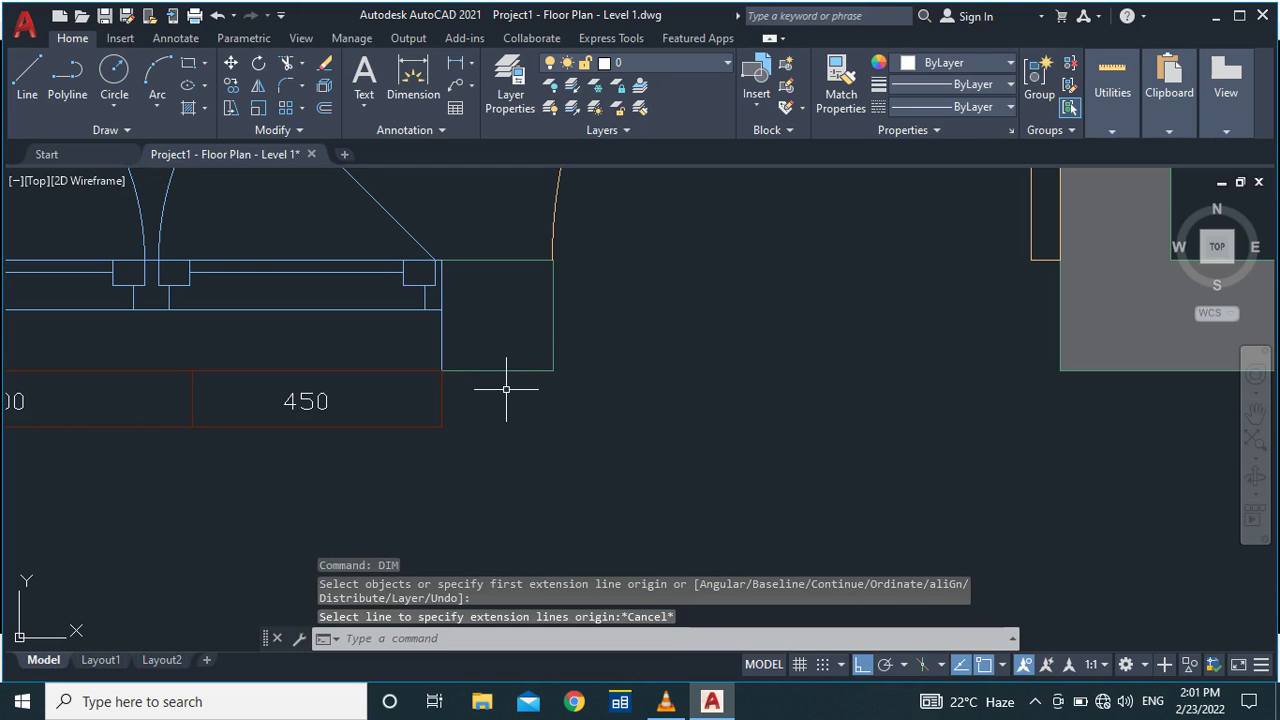
Draw a closed outline 100 deep directly beneath the short wall piece between the double window and the door opening, using lines.
{"action": "type", "text": "l"}
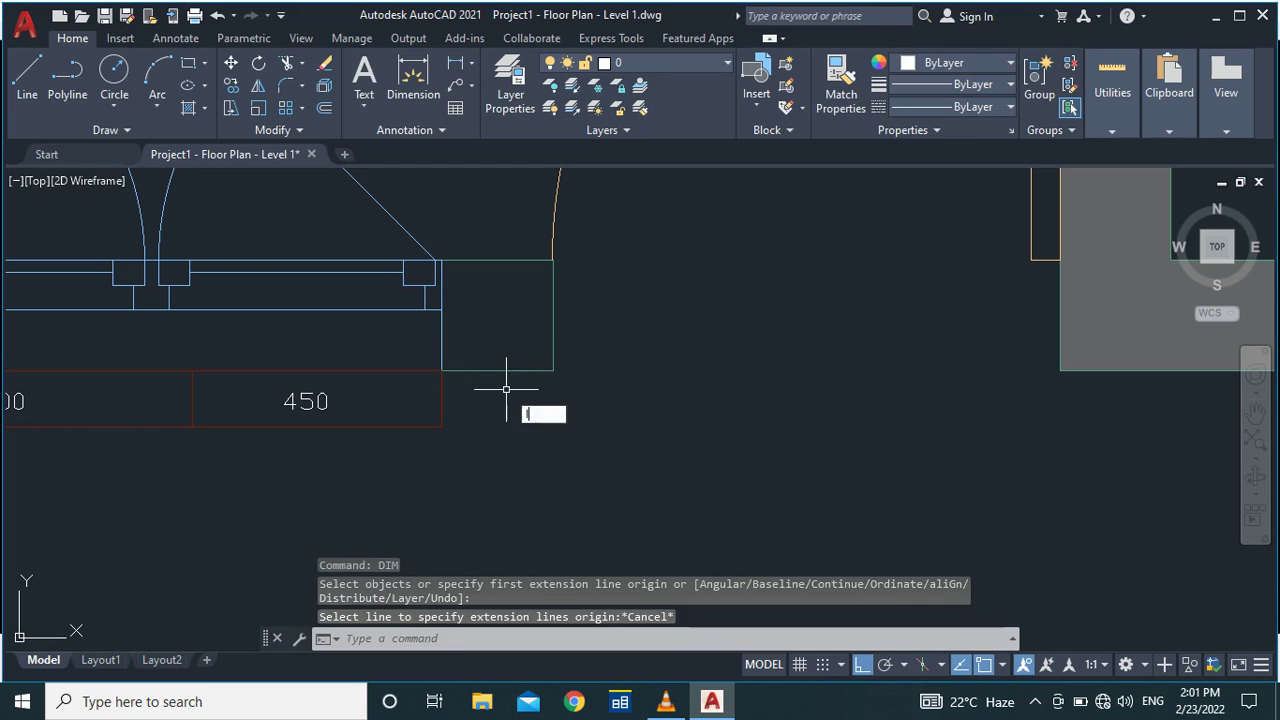
{"action": "key", "text": "Return"}
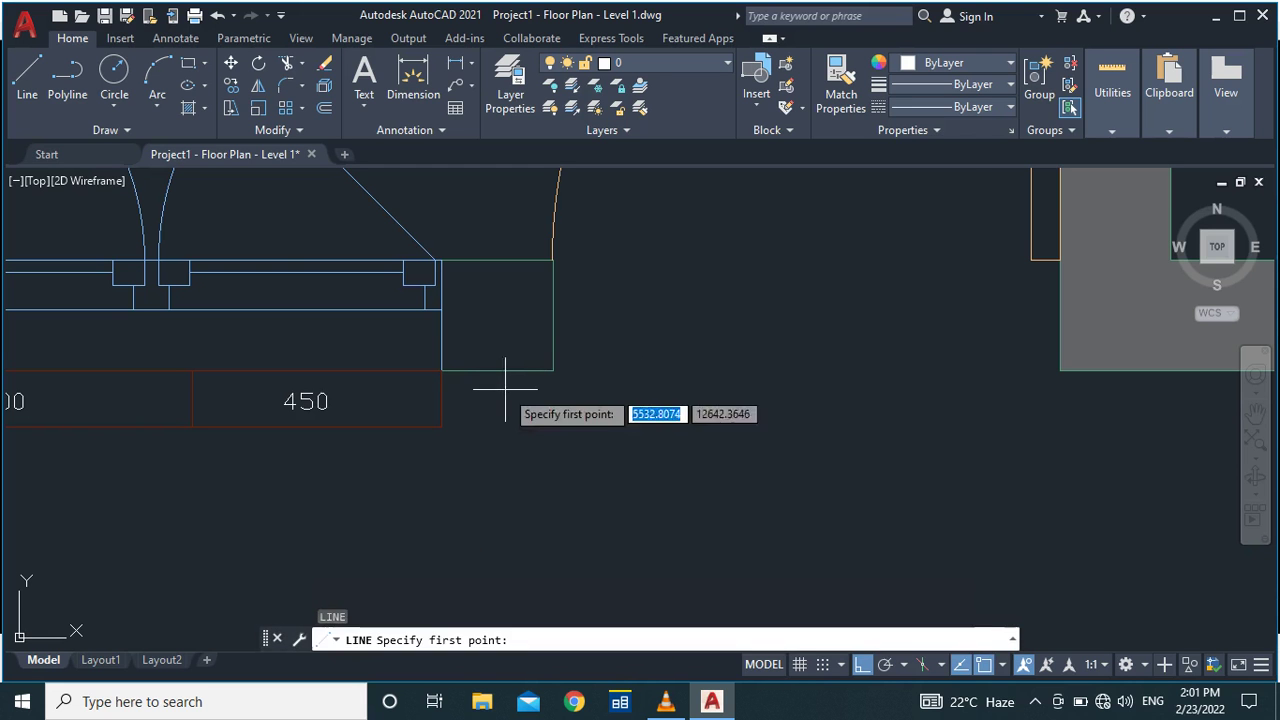
{"action": "left_click", "coordinate": [441, 371]}
{"action": "left_click", "coordinate": [553, 371]}
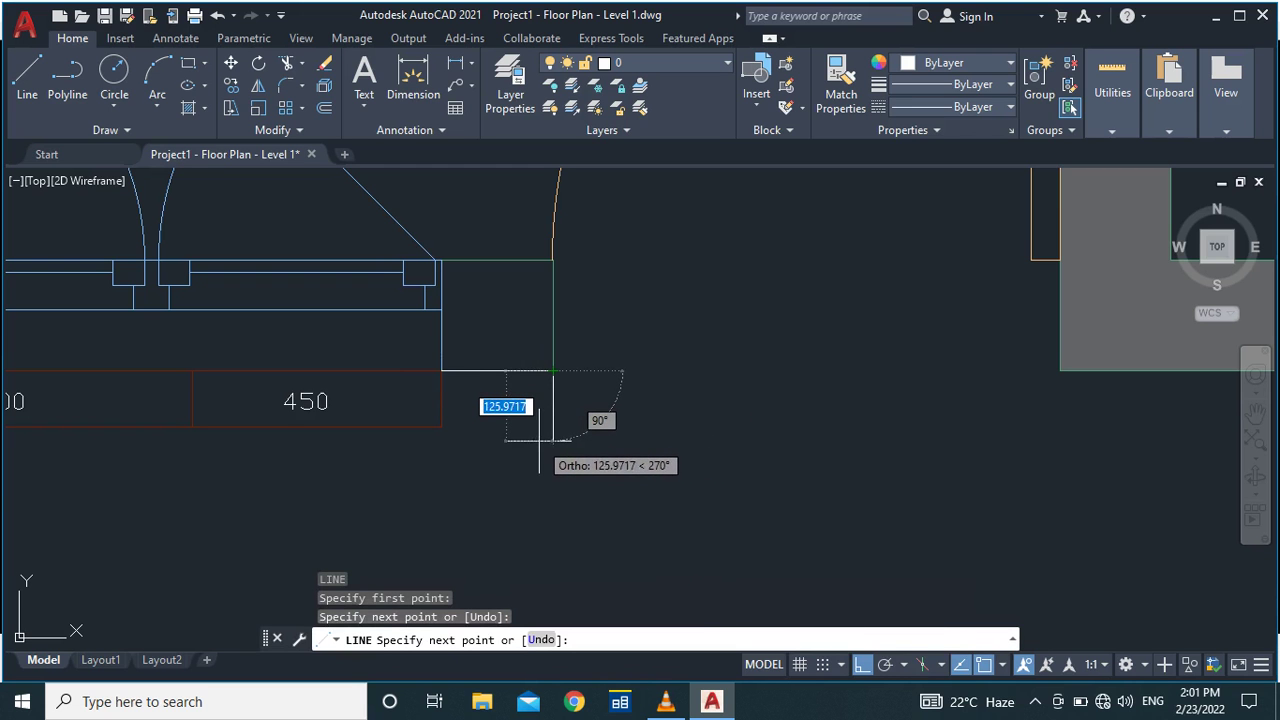
{"action": "type", "text": "100"}
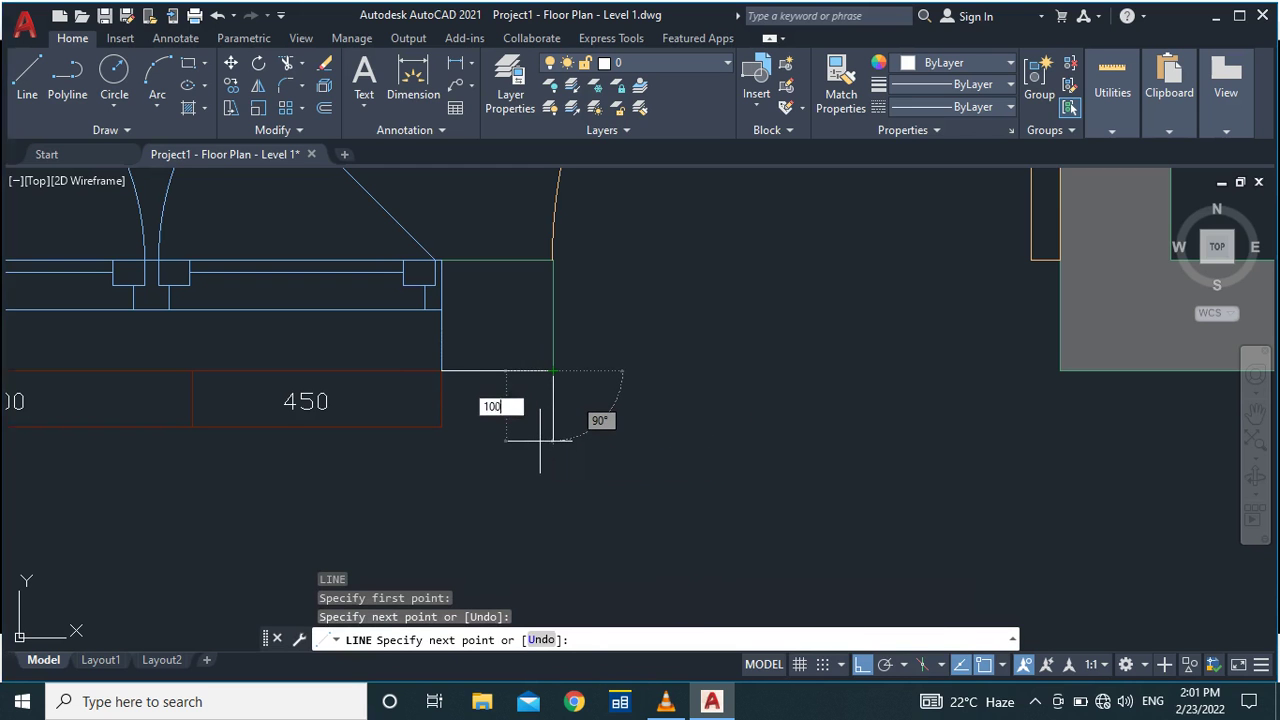
{"action": "key", "text": "Return"}
{"action": "left_click", "coordinate": [442, 427]}
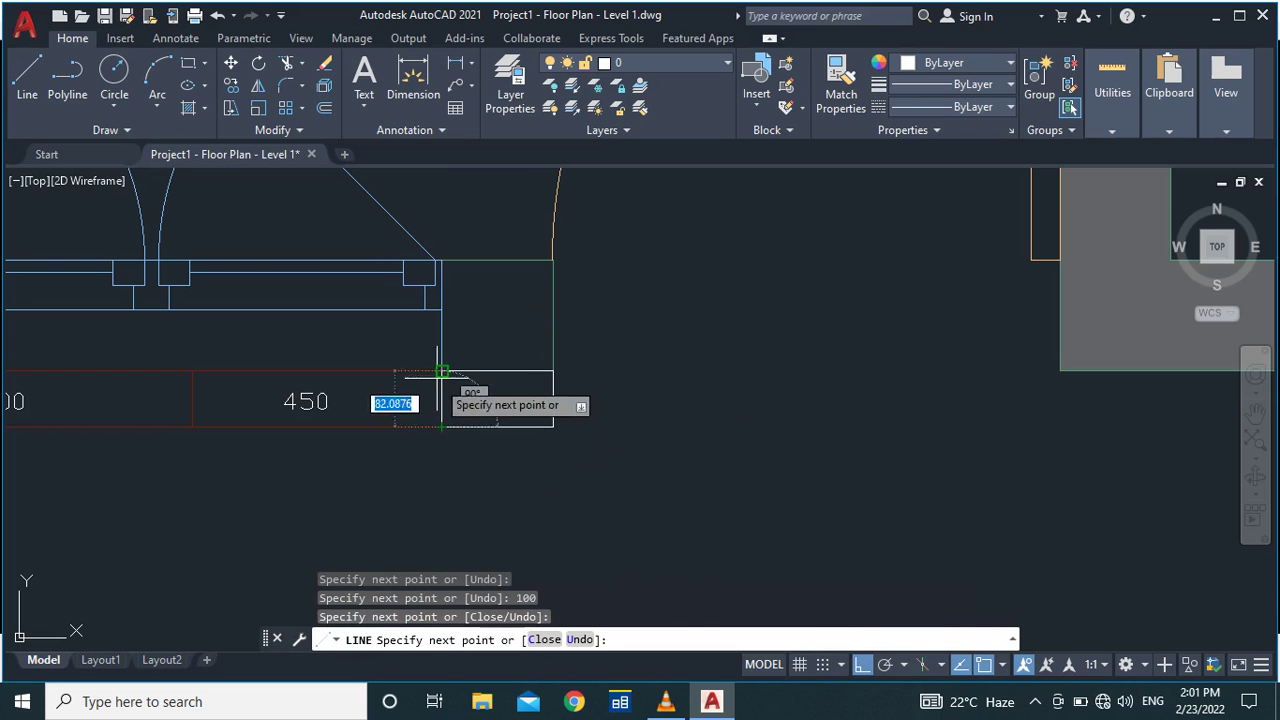
{"action": "key", "text": "Return"}
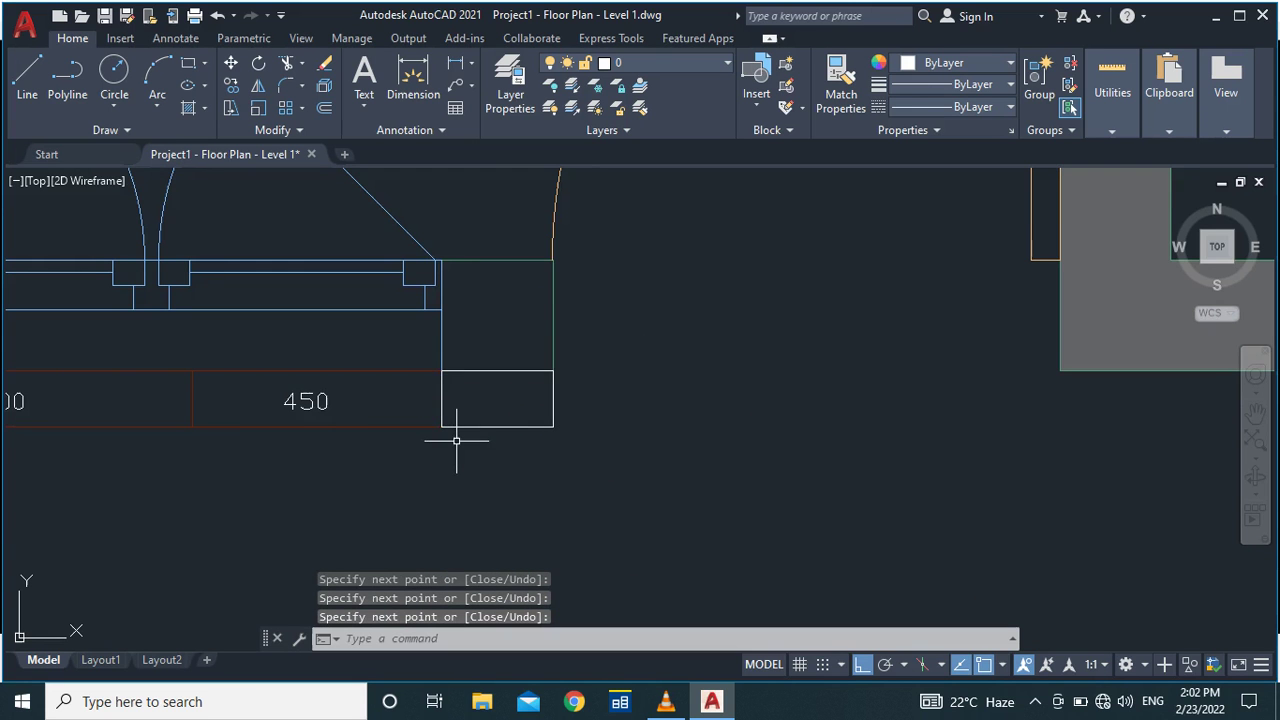
Join the four lines of the new outline beside the 450 panel into one polyline.
{"action": "scroll", "coordinate": [446, 407], "scroll_direction": "up", "scroll_amount": 2}
{"action": "left_click", "coordinate": [430, 412]}
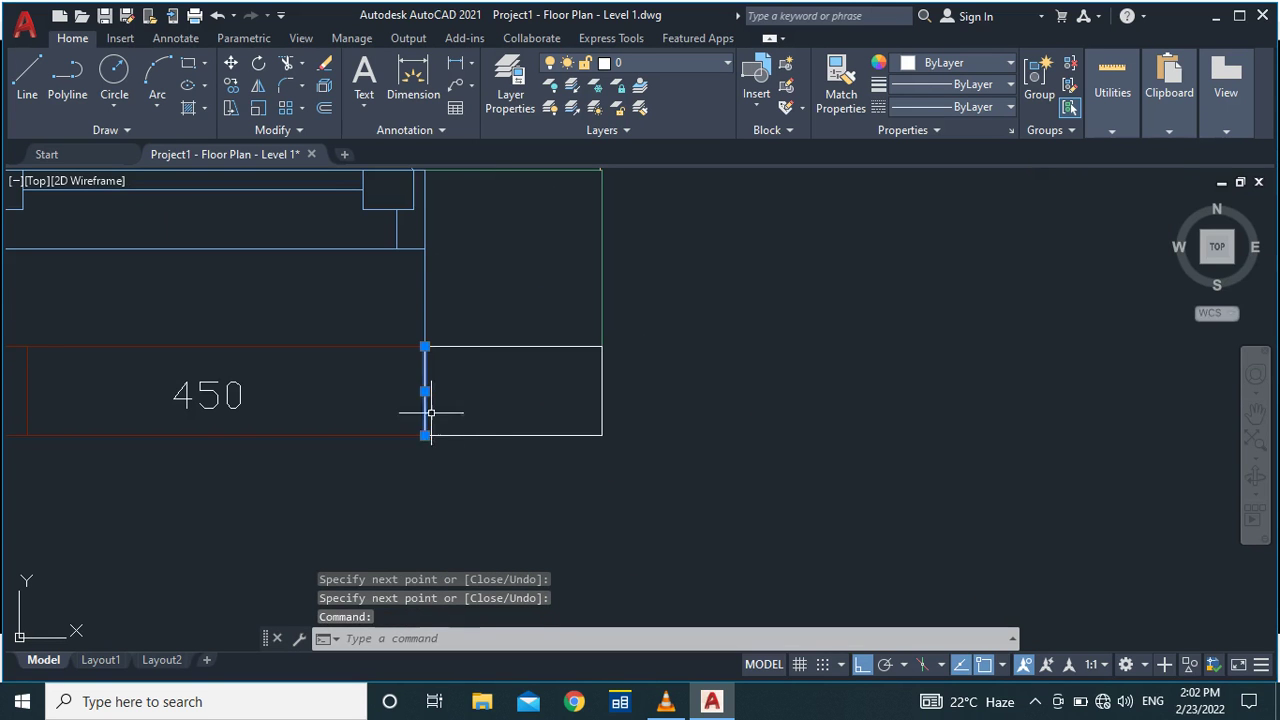
{"action": "left_click", "coordinate": [464, 435]}
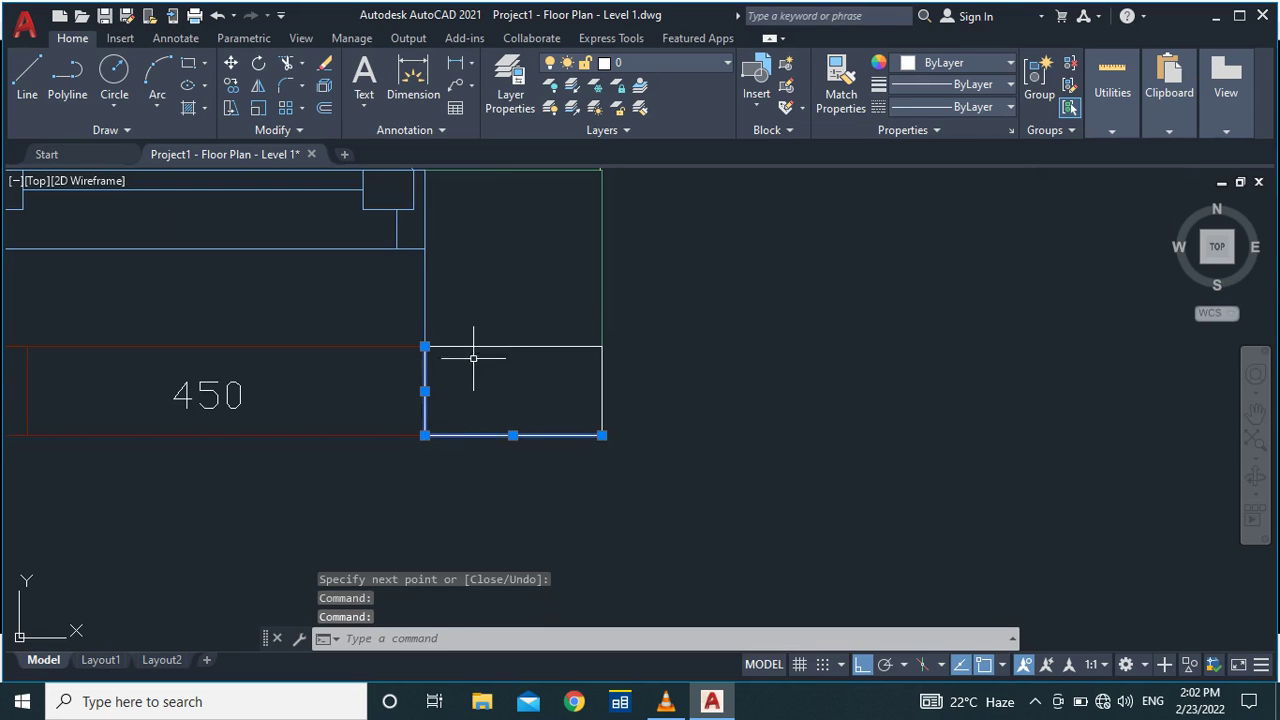
{"action": "left_click", "coordinate": [476, 346]}
{"action": "left_click", "coordinate": [602, 378]}
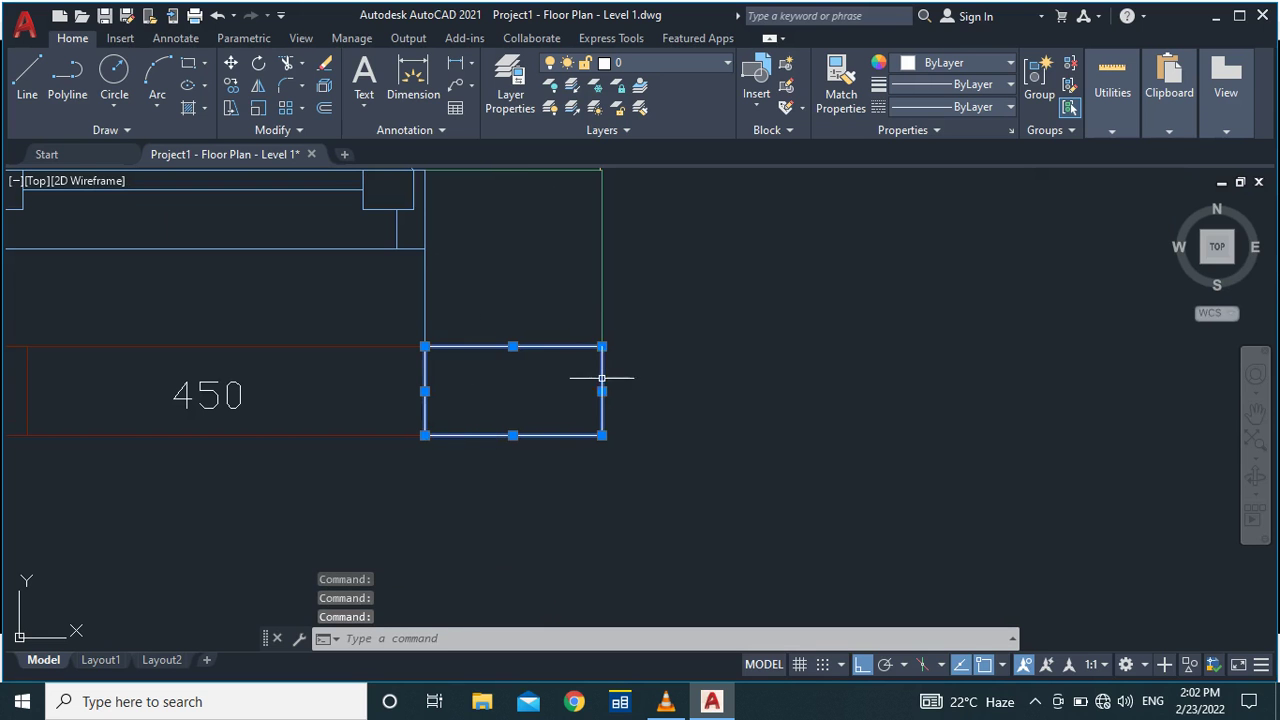
{"action": "type", "text": "j"}
{"action": "key", "text": "Return"}
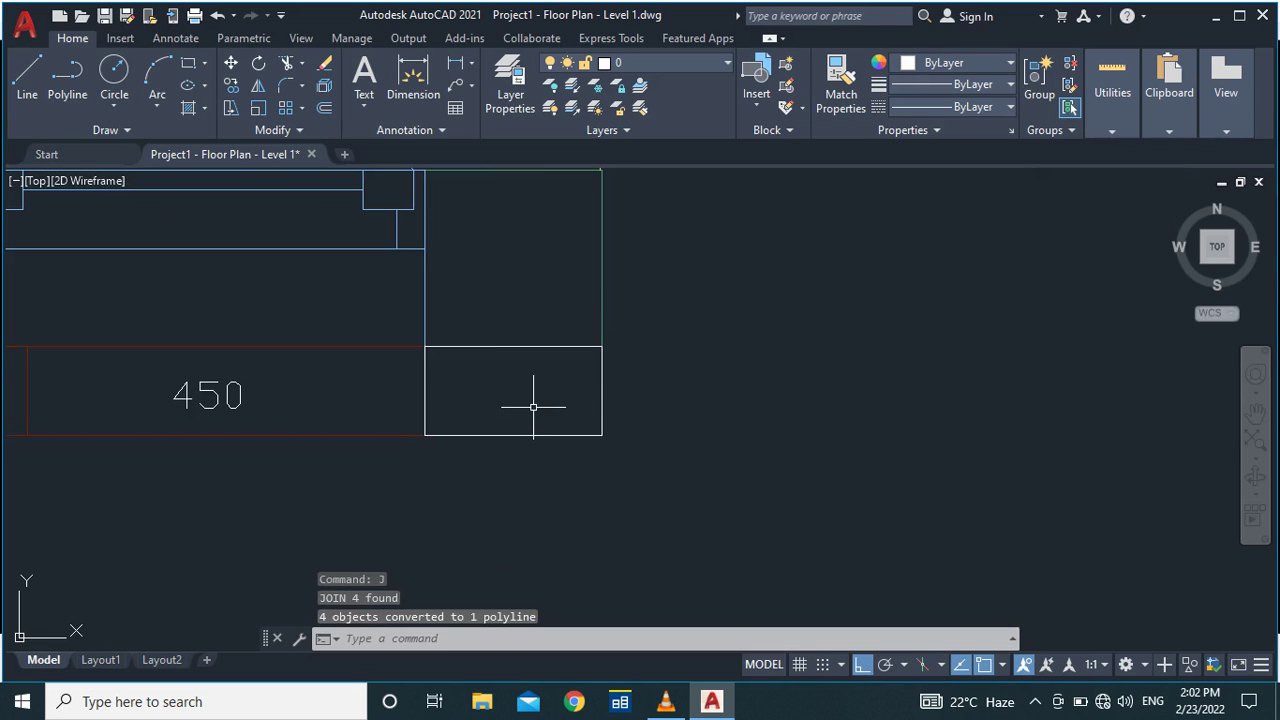
Match the properties of the green 600 panel onto the new outline beneath the short wall piece.
{"action": "scroll", "coordinate": [533, 407], "scroll_direction": "down", "scroll_amount": 6}
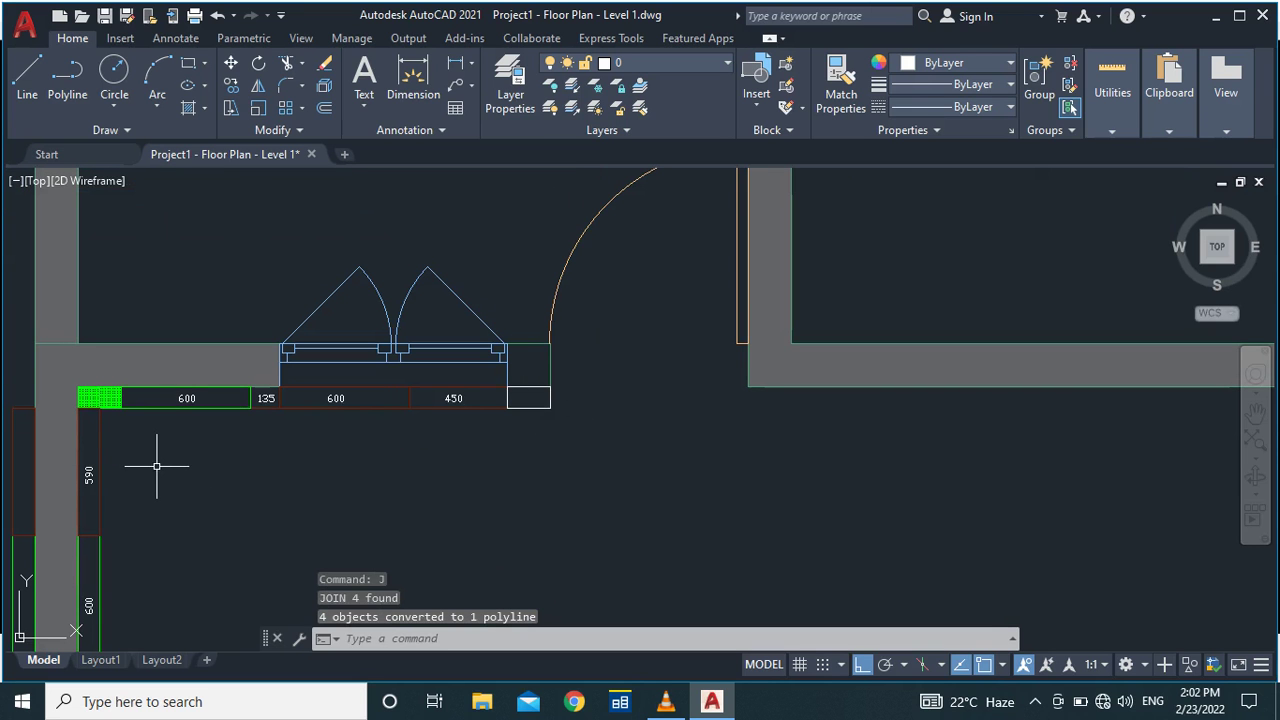
{"action": "type", "text": "m"}
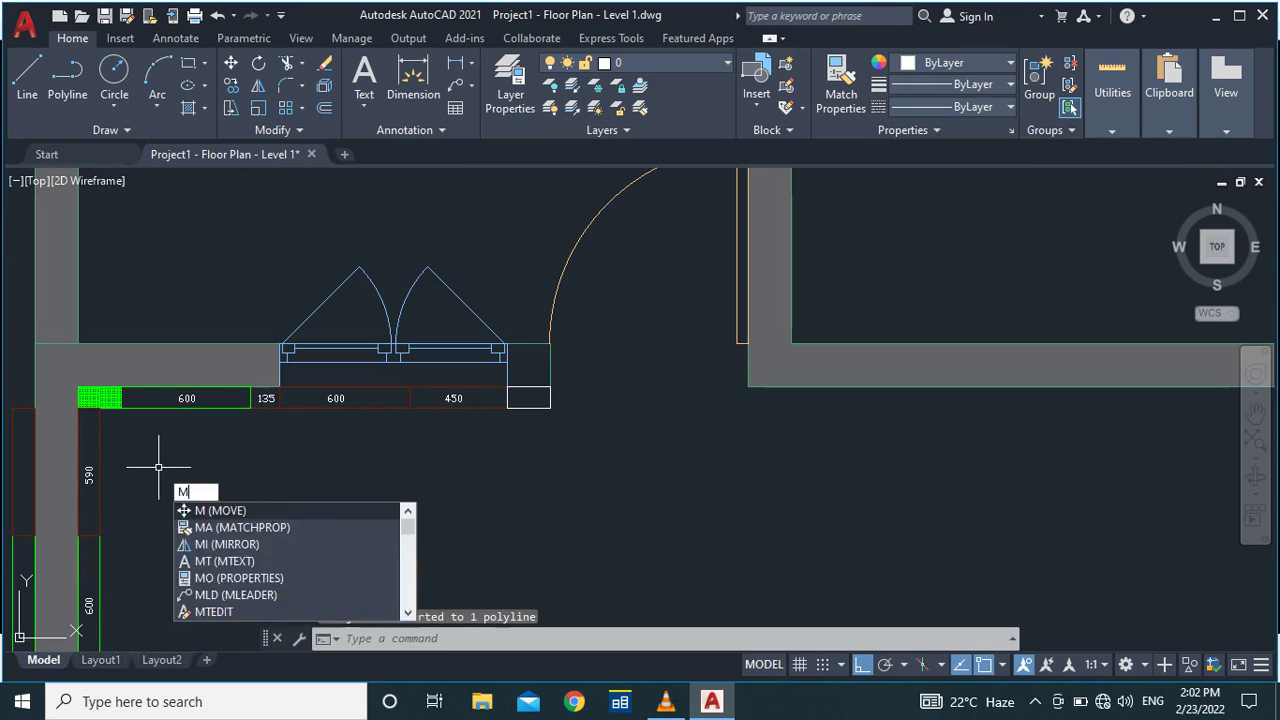
{"action": "key", "text": "Escape"}
{"action": "type", "text": "ma"}
{"action": "key", "text": "Return"}
{"action": "left_click", "coordinate": [192, 402]}
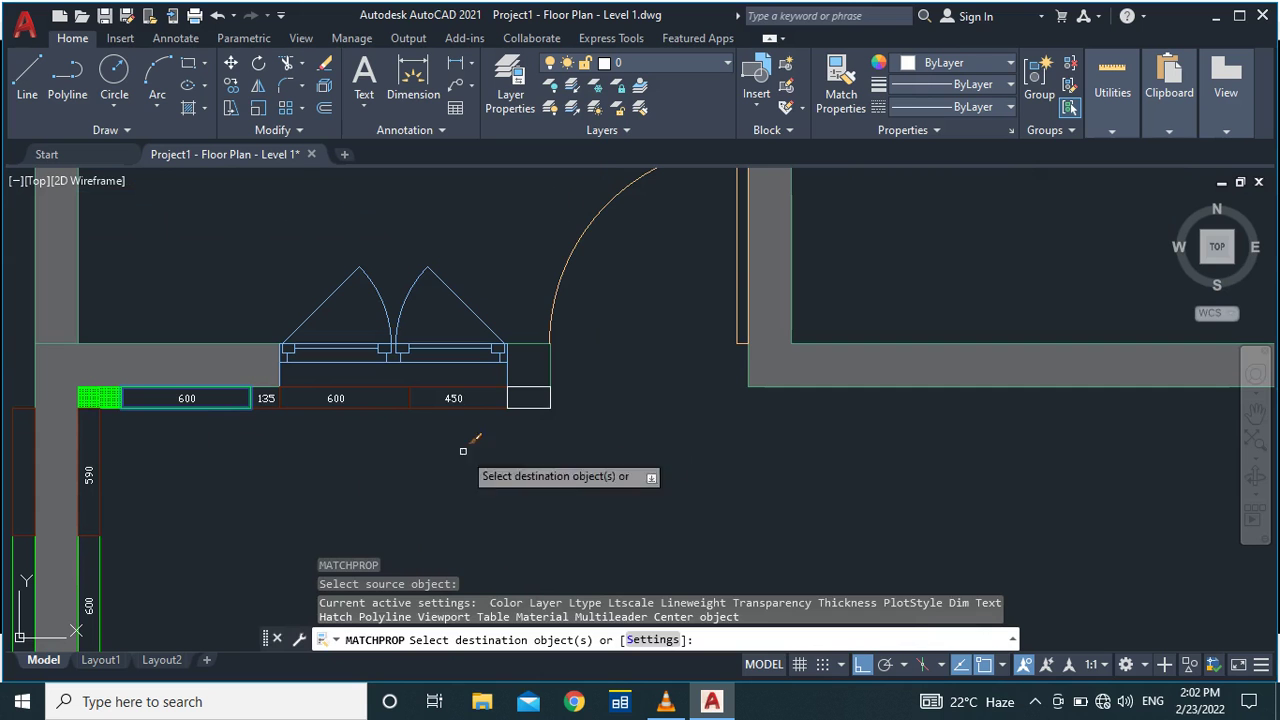
{"action": "left_click", "coordinate": [530, 402]}
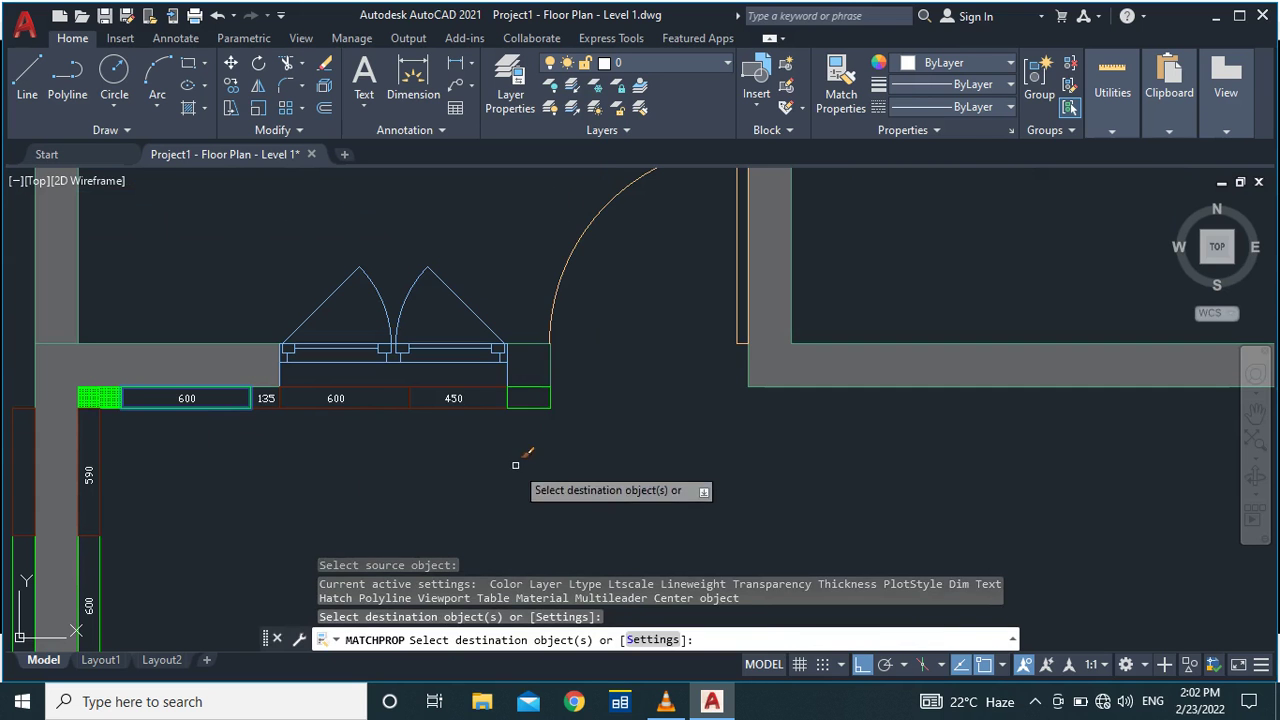
{"action": "key", "text": "Escape"}
Copy the 450 label straight east into the middle of the new green panel.
{"action": "scroll", "coordinate": [551, 368], "scroll_direction": "up", "scroll_amount": 4}
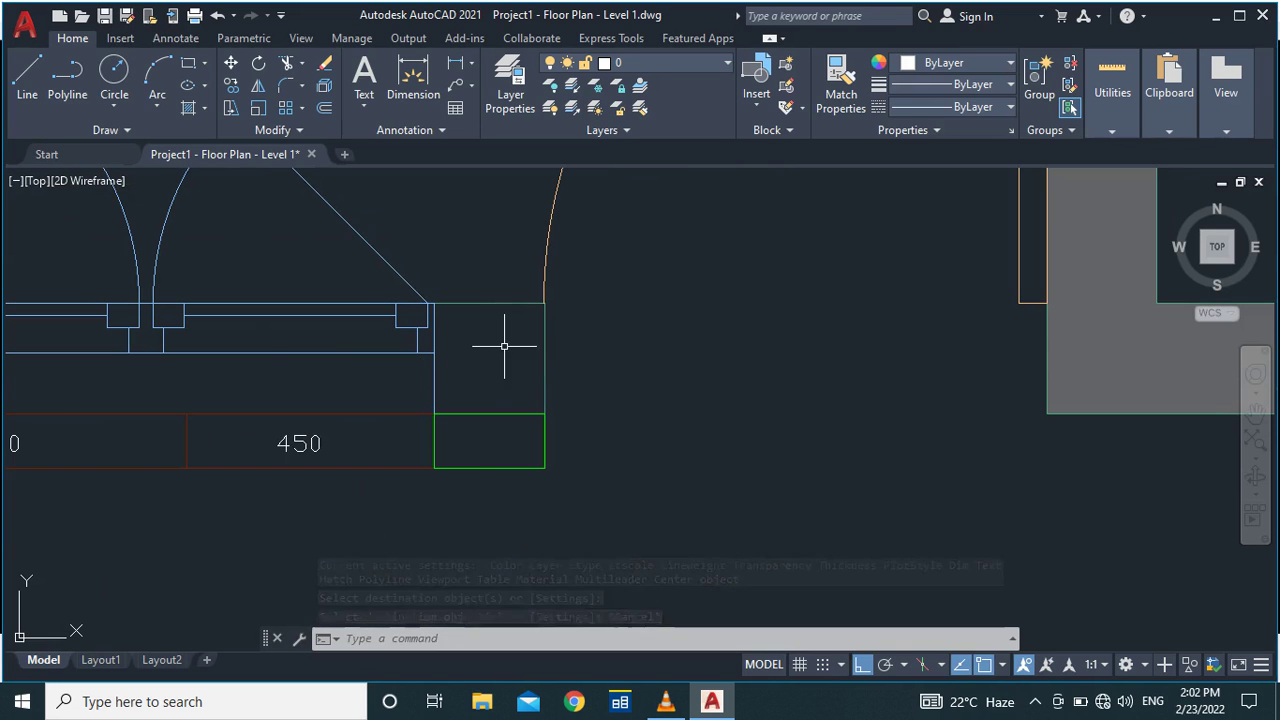
{"action": "scroll", "coordinate": [506, 348], "scroll_direction": "down", "scroll_amount": 4}
{"action": "scroll", "coordinate": [527, 337], "scroll_direction": "up", "scroll_amount": 4}
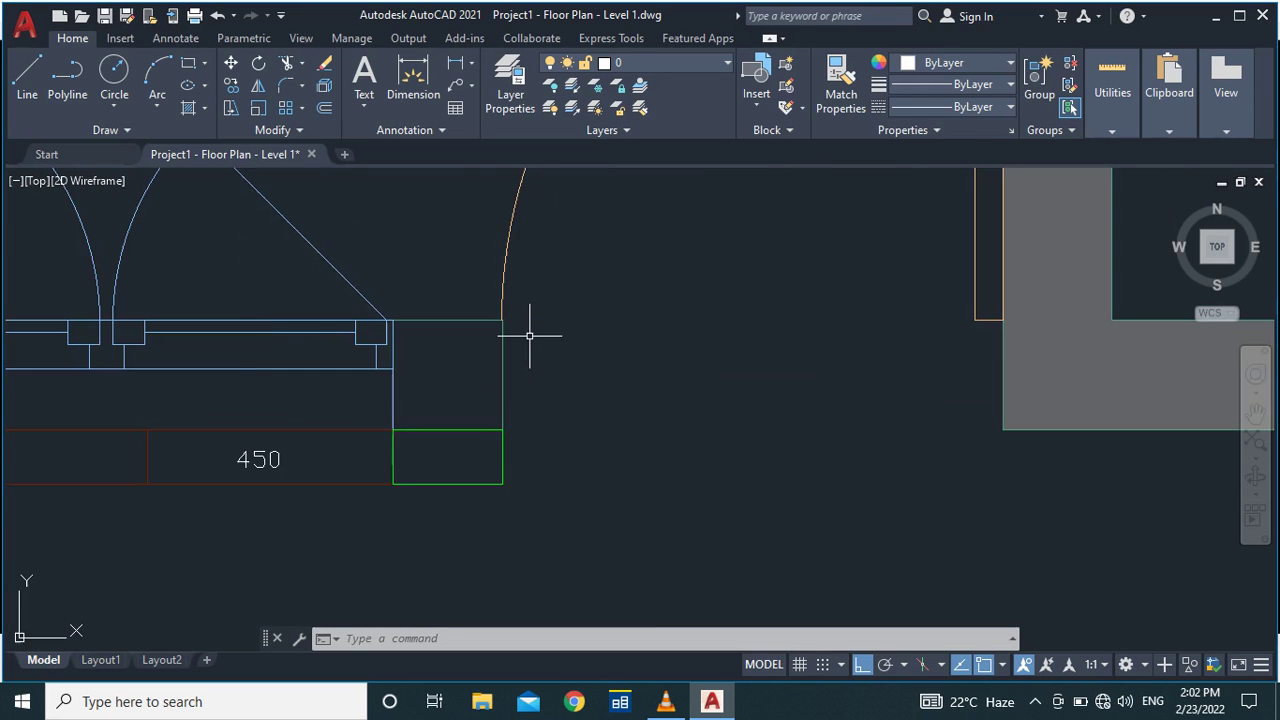
{"action": "scroll", "coordinate": [529, 336], "scroll_direction": "down", "scroll_amount": 2}
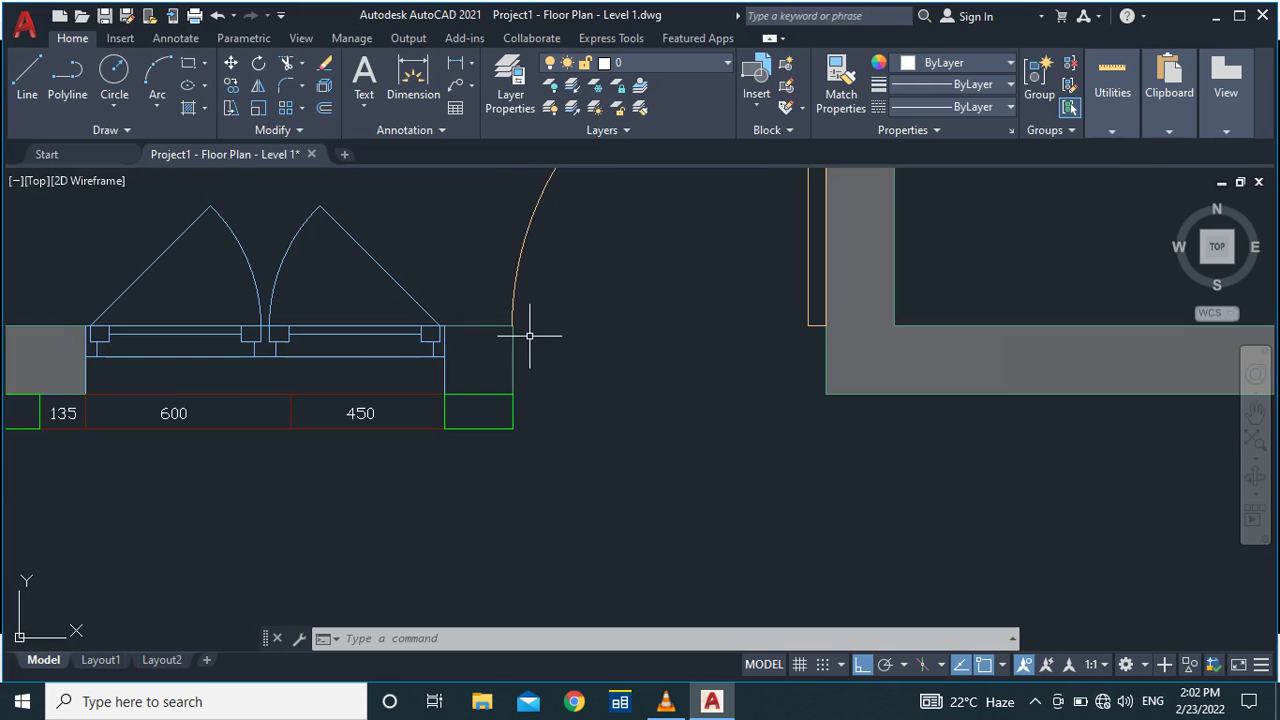
{"action": "scroll", "coordinate": [545, 362], "scroll_direction": "down", "scroll_amount": 2}
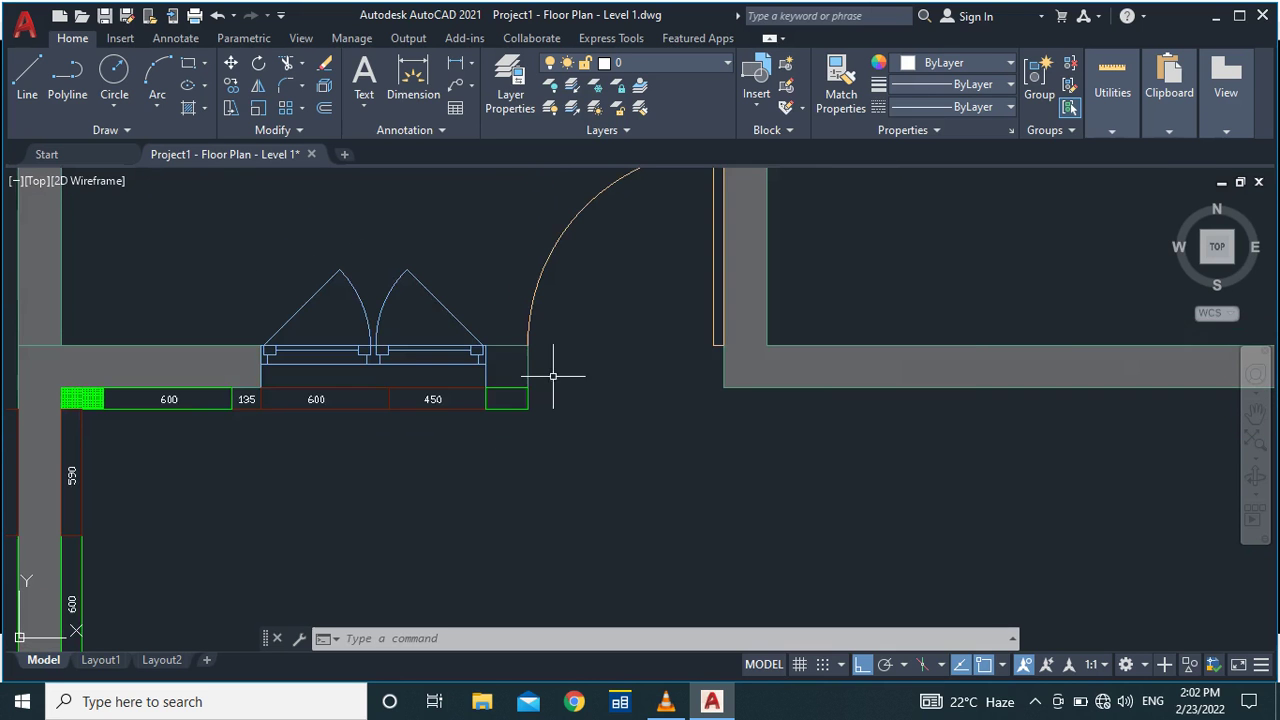
{"action": "scroll", "coordinate": [300, 372], "scroll_direction": "up", "scroll_amount": 2}
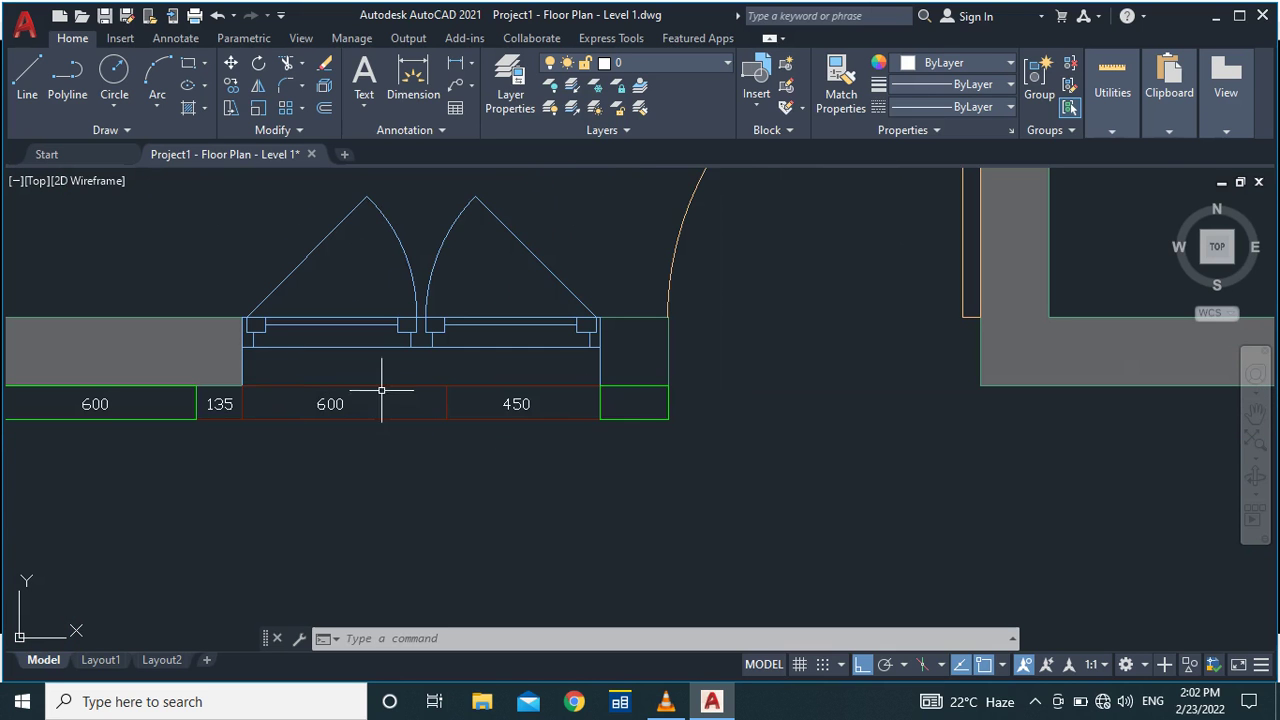
{"action": "left_click", "coordinate": [505, 403]}
{"action": "type", "text": "co"}
{"action": "key", "text": "Return"}
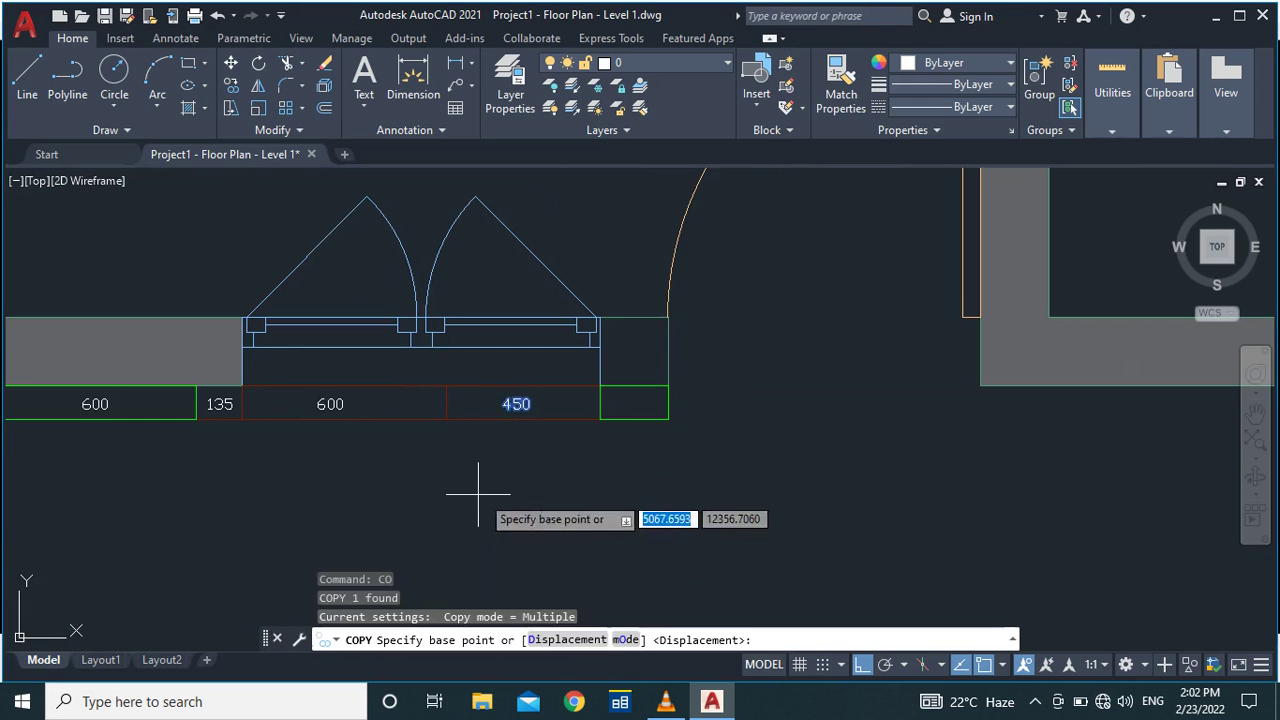
{"action": "left_click", "coordinate": [504, 408]}
{"action": "scroll", "coordinate": [630, 400], "scroll_direction": "up", "scroll_amount": 5}
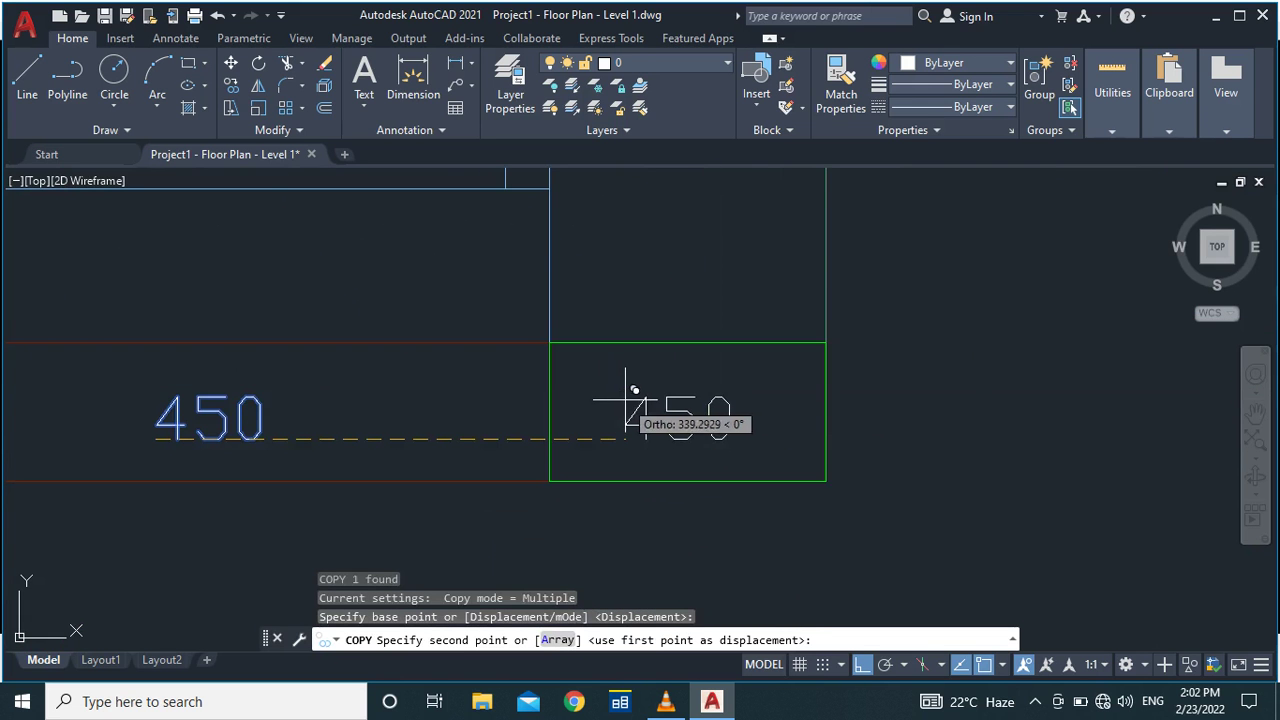
{"action": "key", "text": "Escape"}
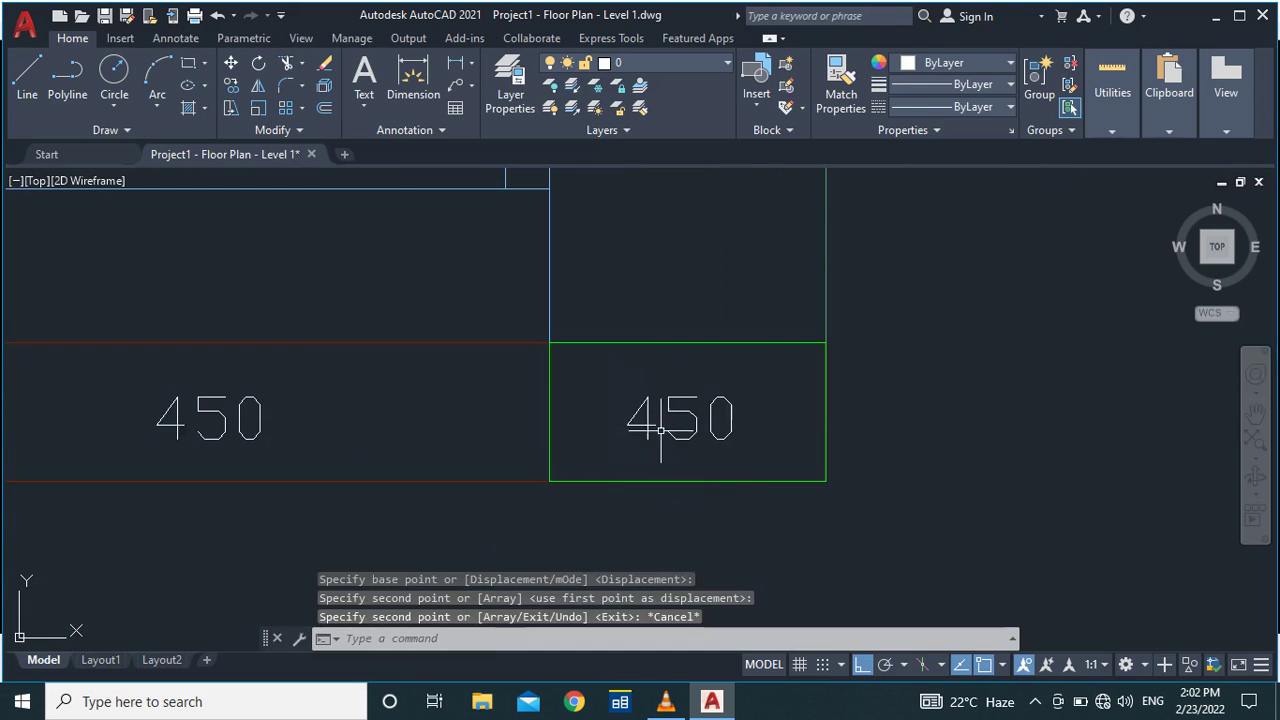
Change the copied label in the new green panel to 200.
{"action": "left_click", "coordinate": [648, 425]}
{"action": "double_click", "coordinate": [648, 425]}
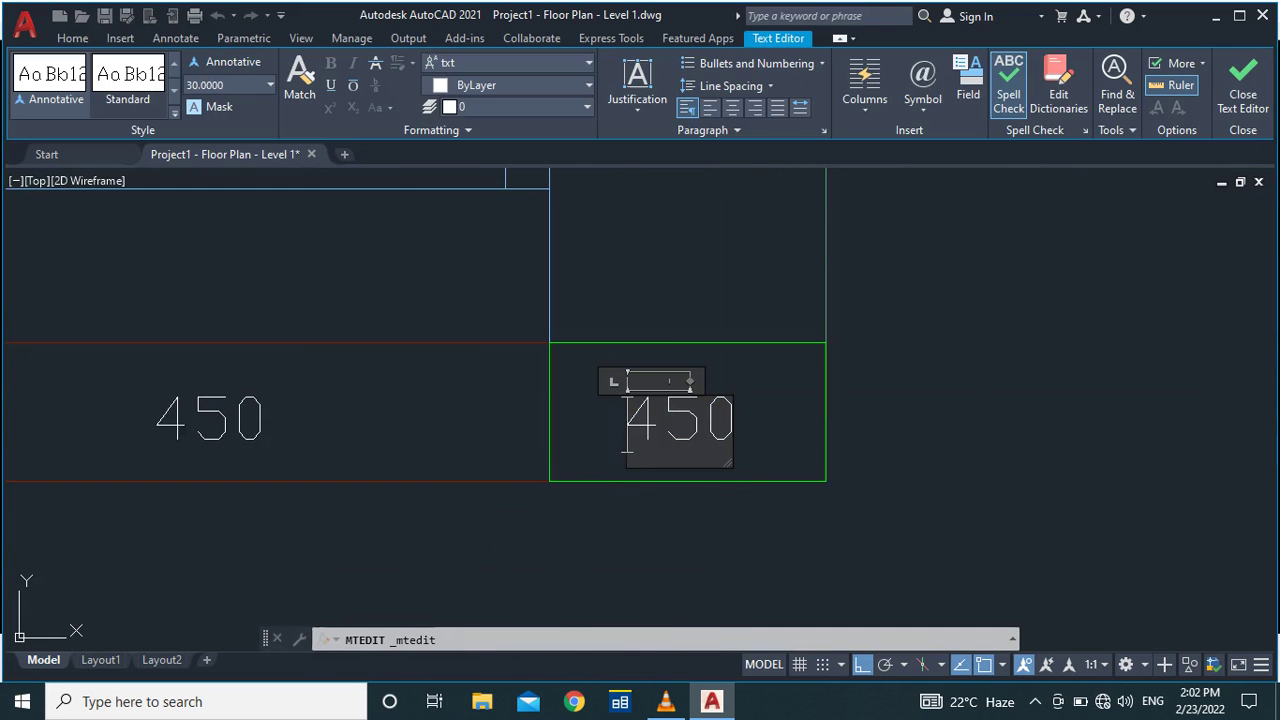
{"action": "key", "text": "ctrl+a"}
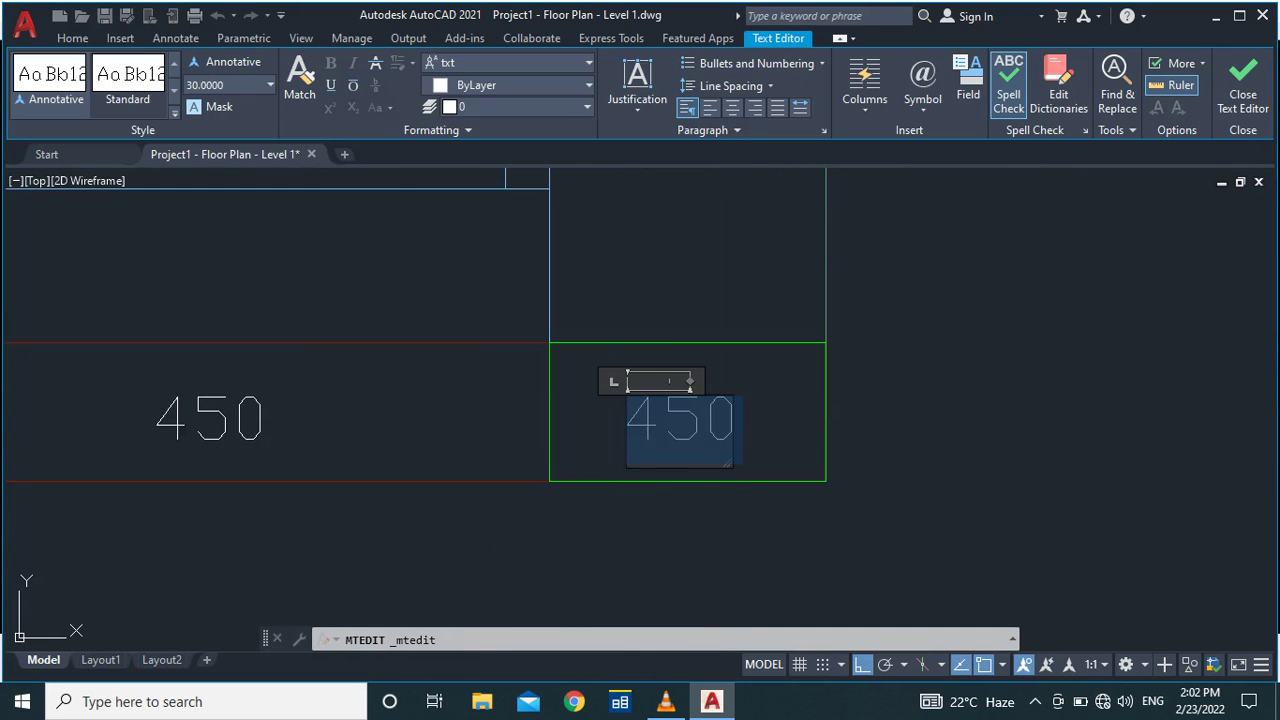
{"action": "type", "text": "200"}
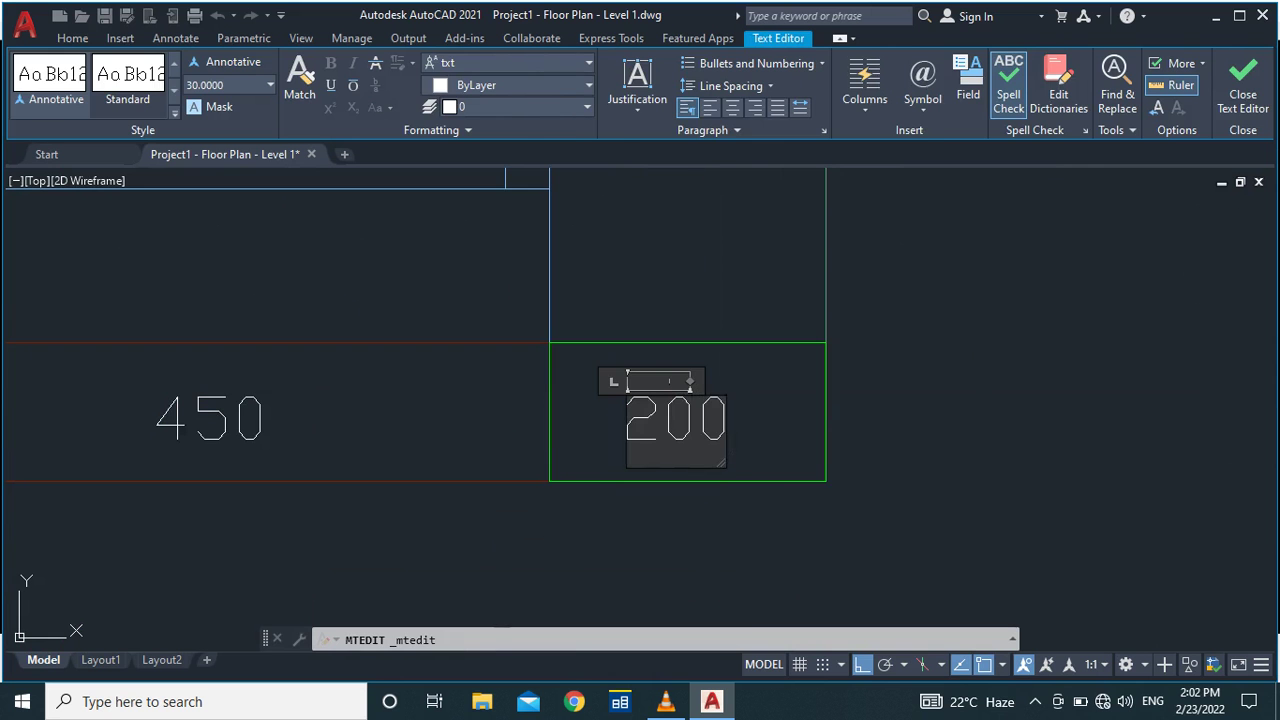
{"action": "left_click", "coordinate": [597, 480]}
{"action": "scroll", "coordinate": [586, 445], "scroll_direction": "down", "scroll_amount": 5}
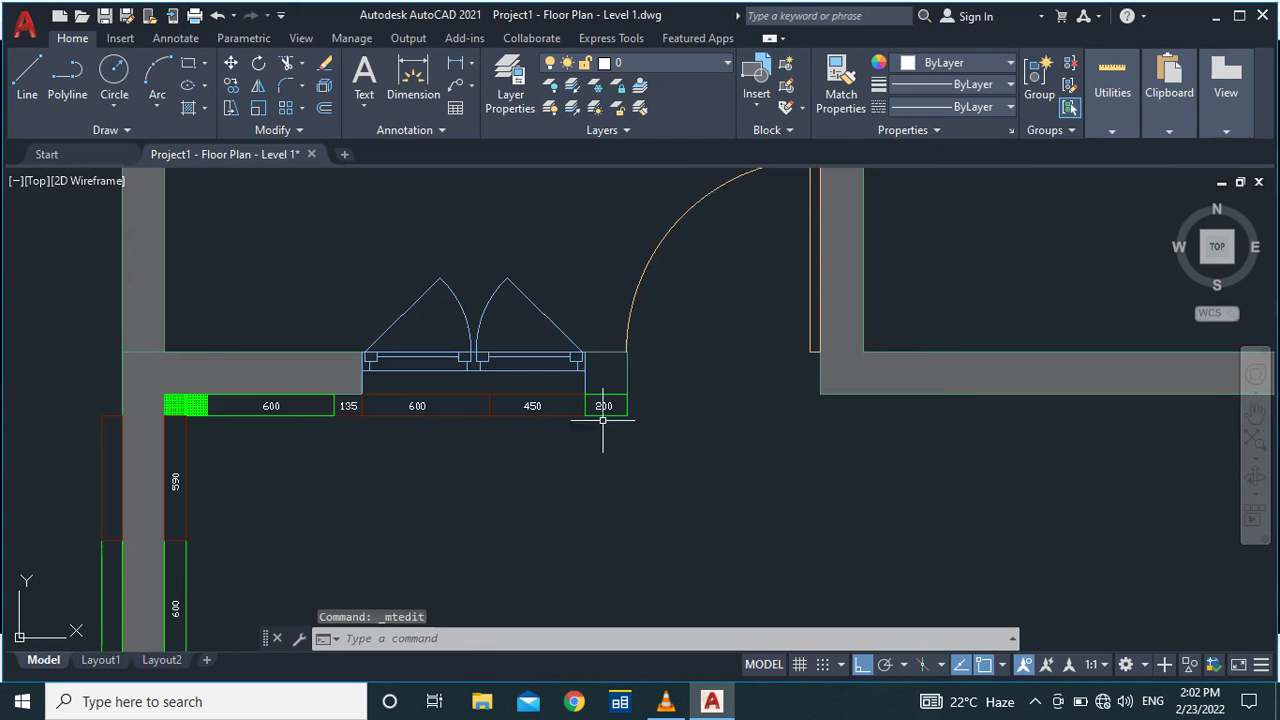
{"action": "scroll", "coordinate": [603, 420], "scroll_direction": "up", "scroll_amount": 2}
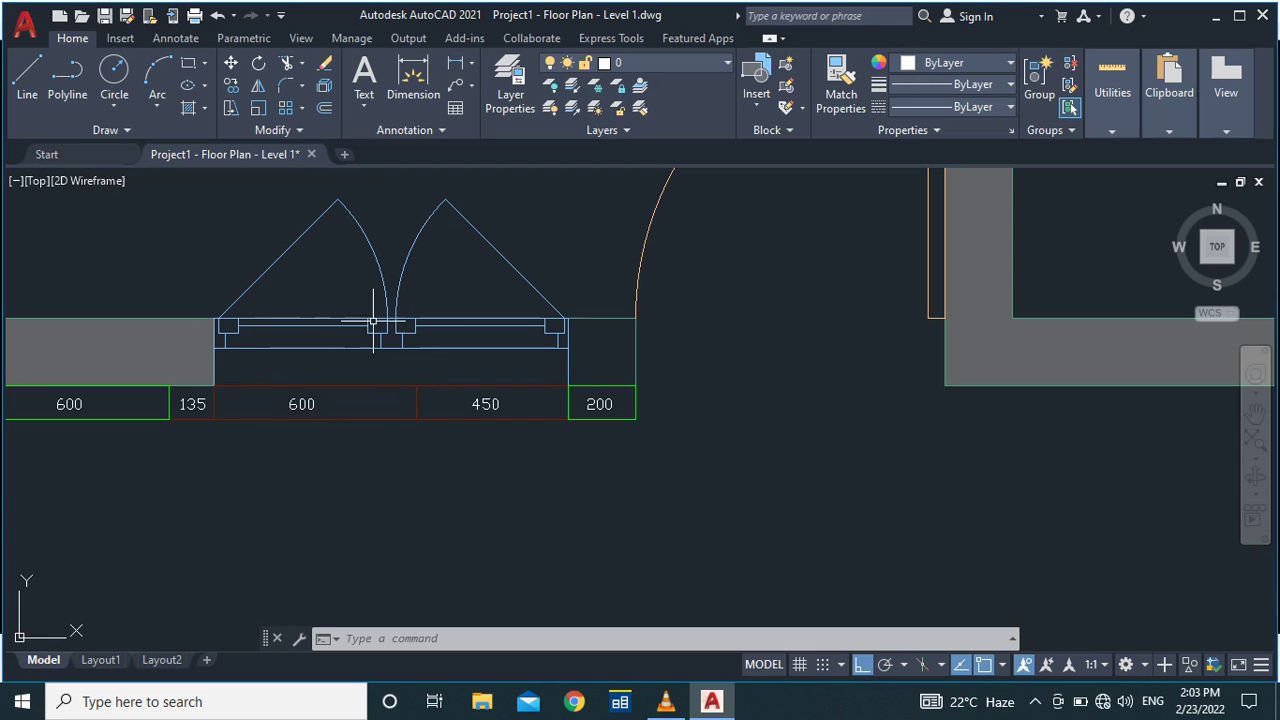
{"action": "left_click", "coordinate": [330, 384]}
{"action": "key", "text": "Escape"}
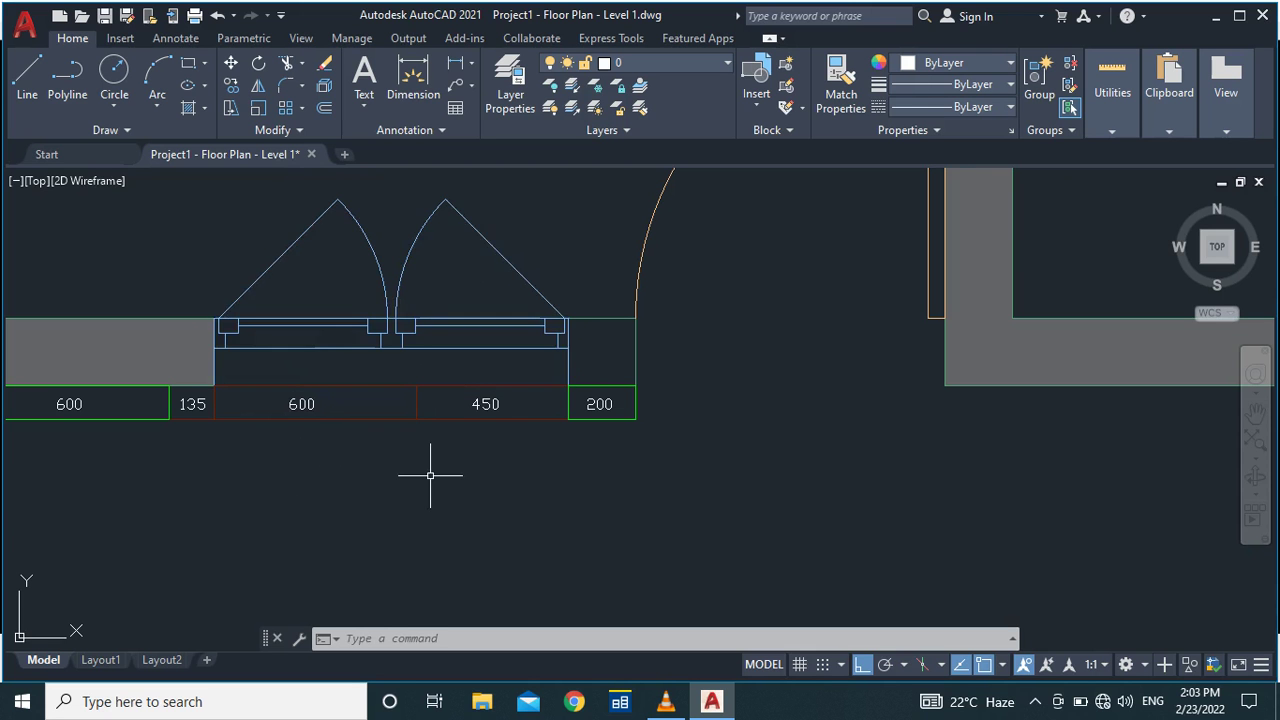
{"action": "scroll", "coordinate": [428, 467], "scroll_direction": "down", "scroll_amount": 2}
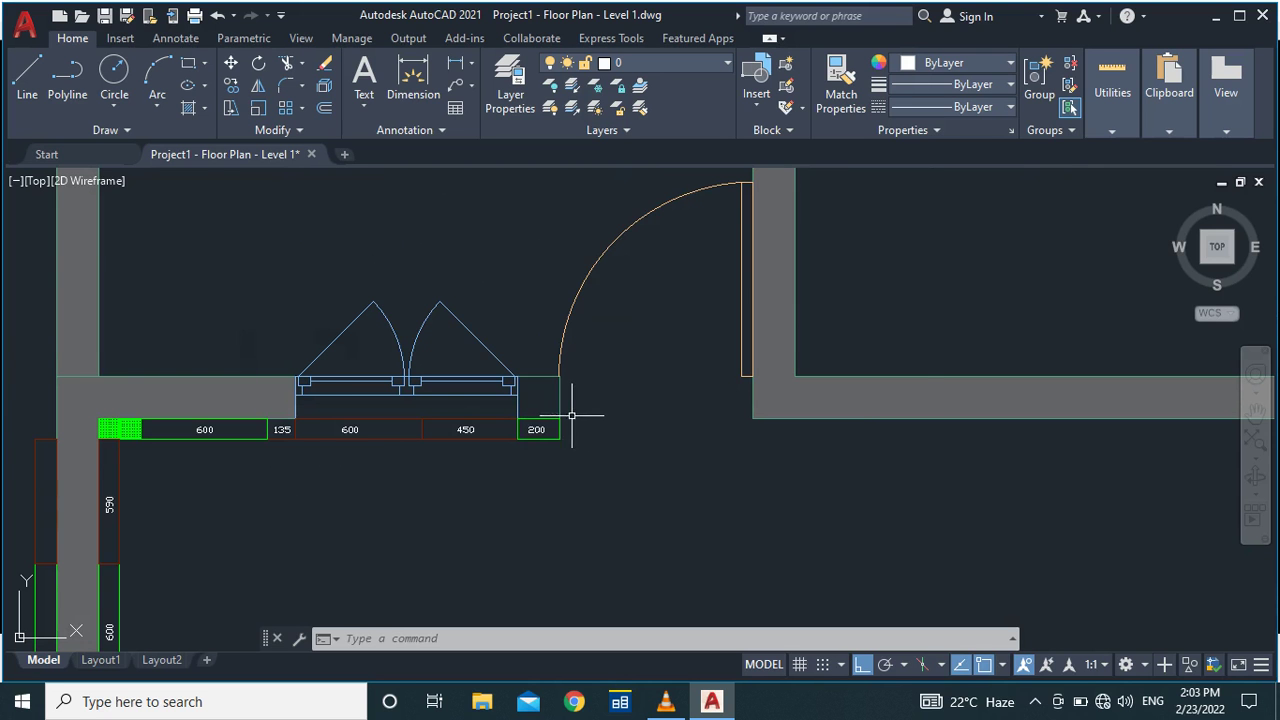
Draw three sides of a panel outline at the wall end beside the door, extending 100 east and spanning the wall's thickness.
{"action": "scroll", "coordinate": [571, 414], "scroll_direction": "up", "scroll_amount": 2}
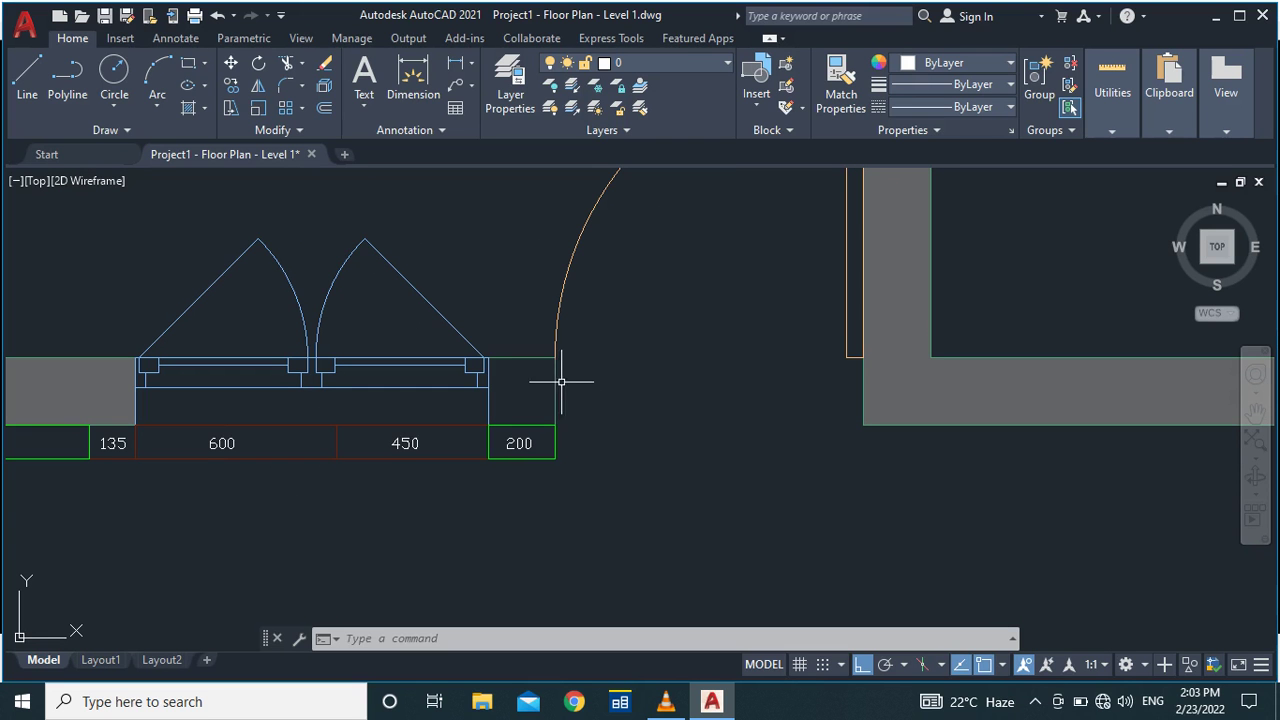
{"action": "type", "text": "l"}
{"action": "key", "text": "Return"}
{"action": "left_click", "coordinate": [556, 357]}
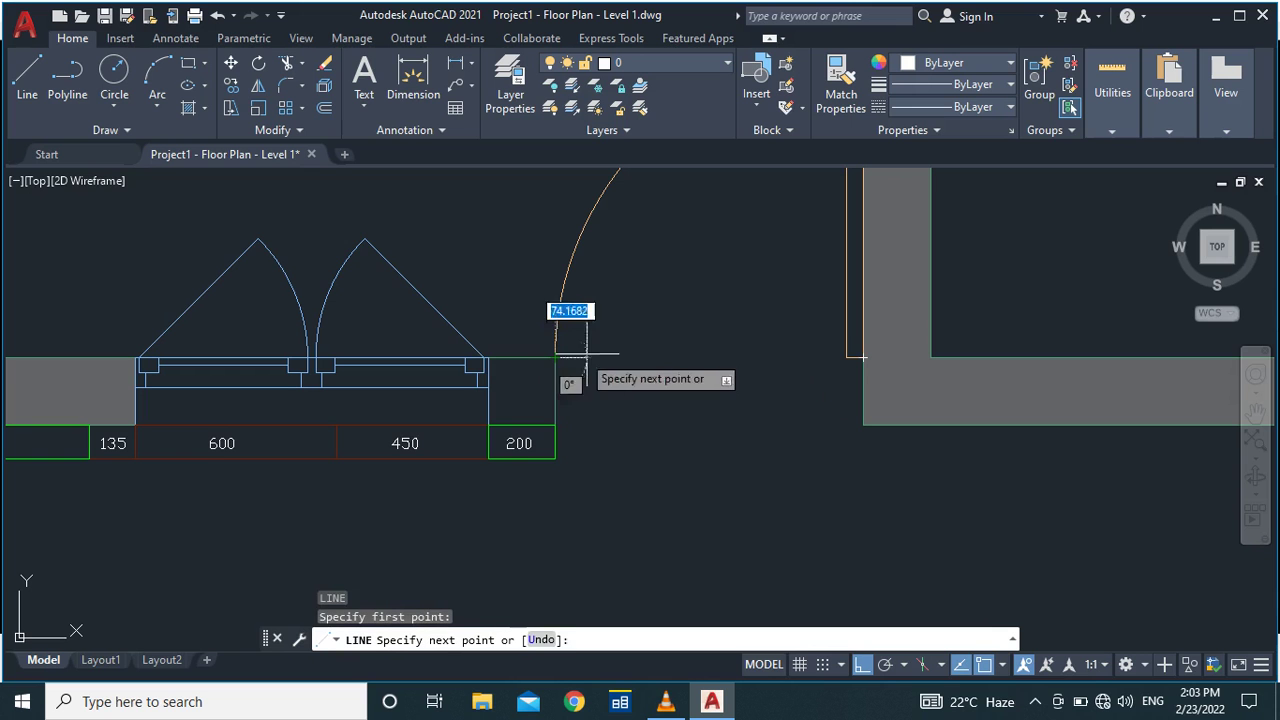
{"action": "type", "text": "100"}
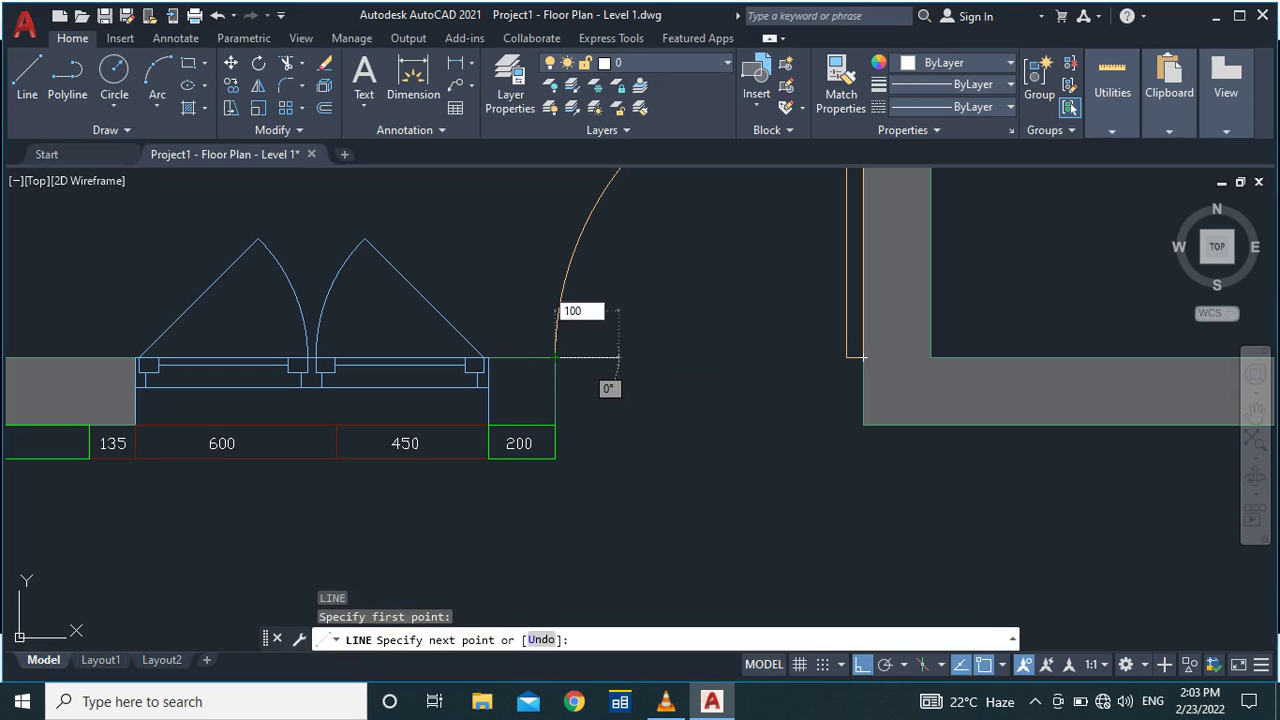
{"action": "key", "text": "Return"}
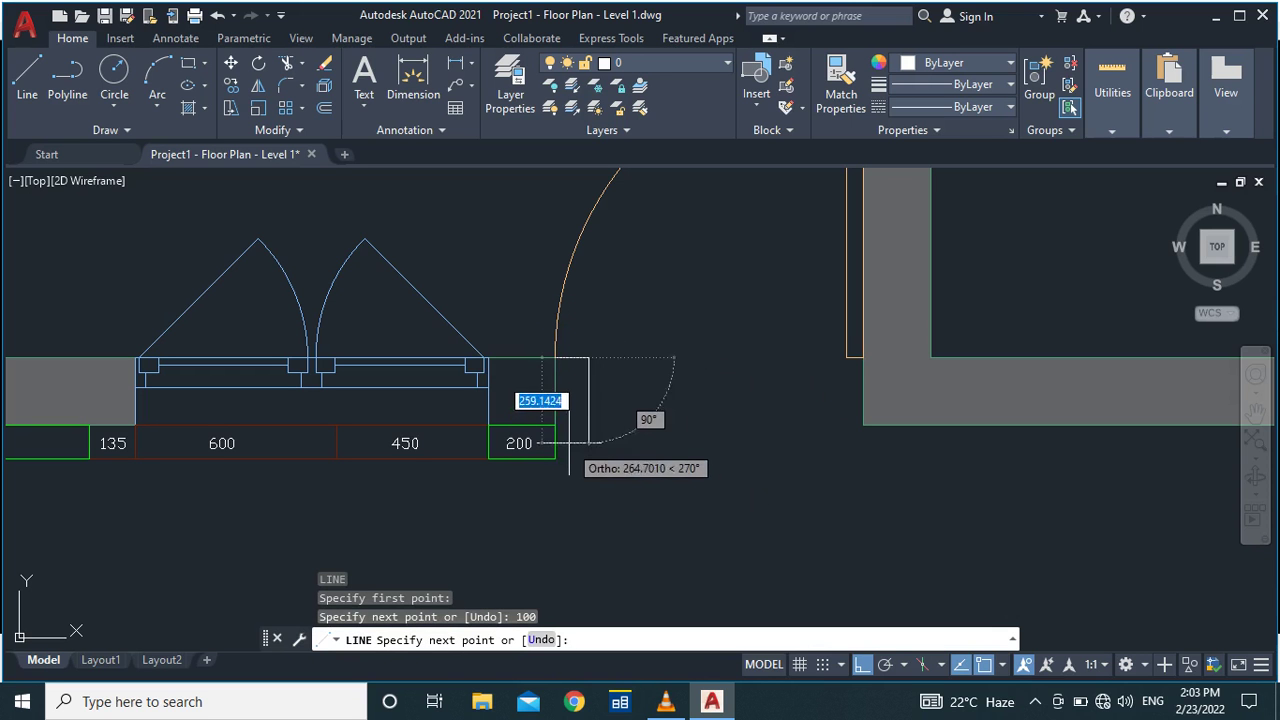
{"action": "left_click", "coordinate": [588, 425]}
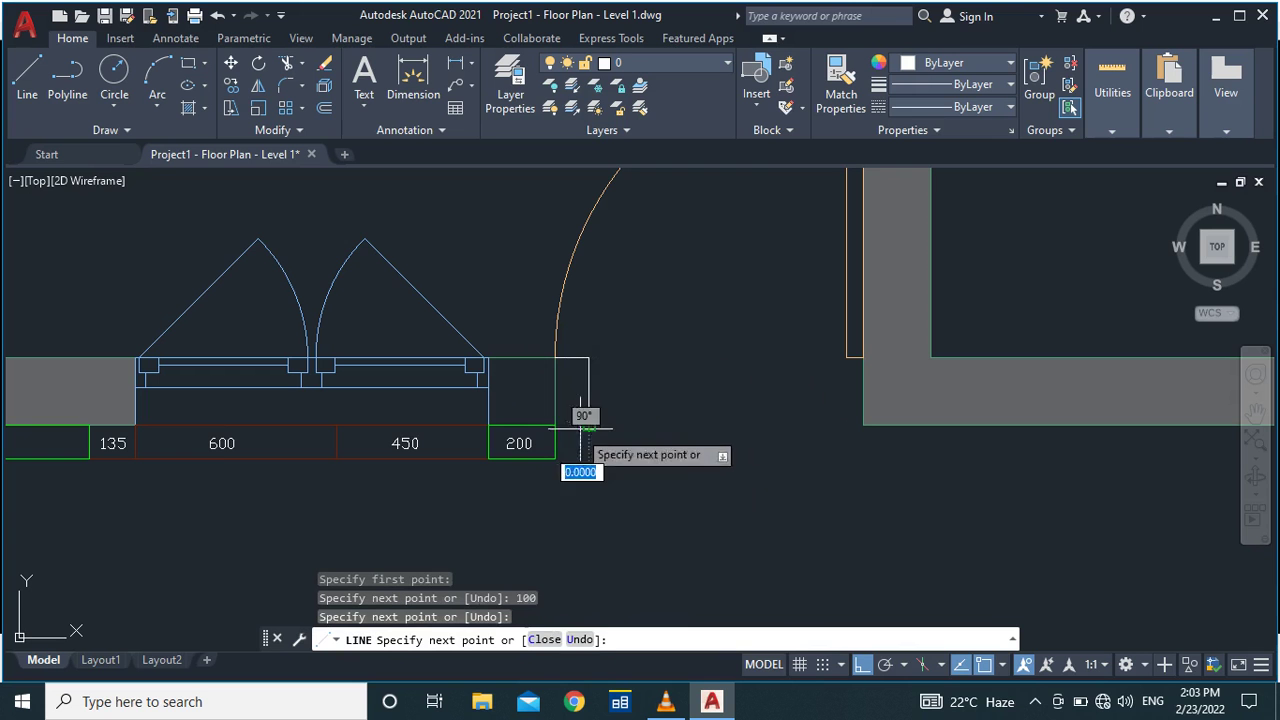
{"action": "left_click", "coordinate": [555, 425]}
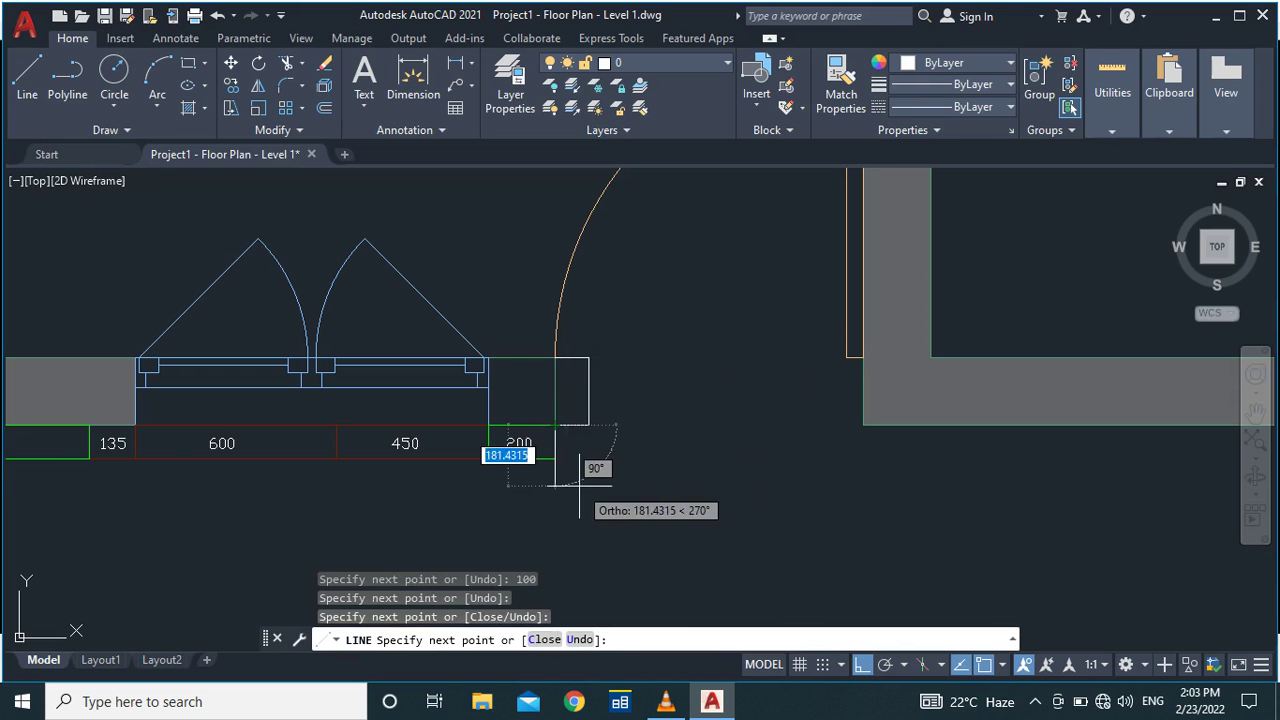
{"action": "key", "text": "Return"}
Close the new outline with a line along the wall end, from its lower corner up to the door arc's endpoint.
{"action": "scroll", "coordinate": [574, 390], "scroll_direction": "up", "scroll_amount": 4}
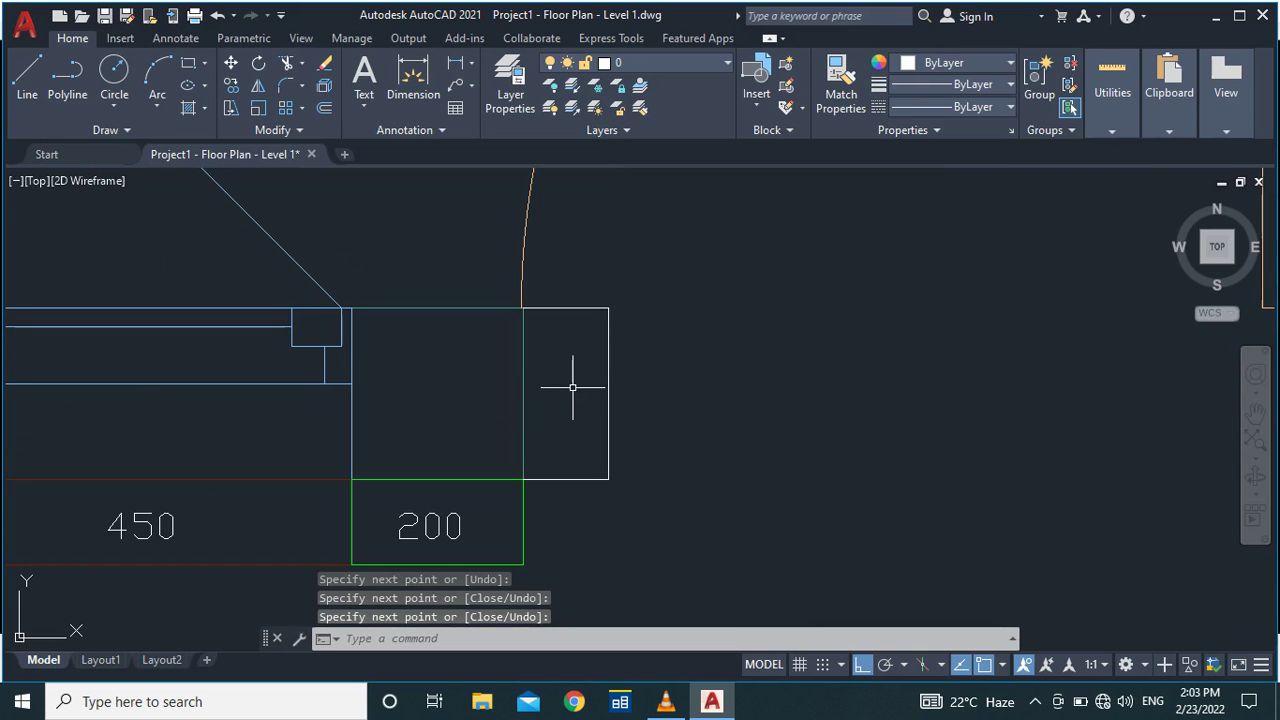
{"action": "type", "text": "l"}
{"action": "key", "text": "Return"}
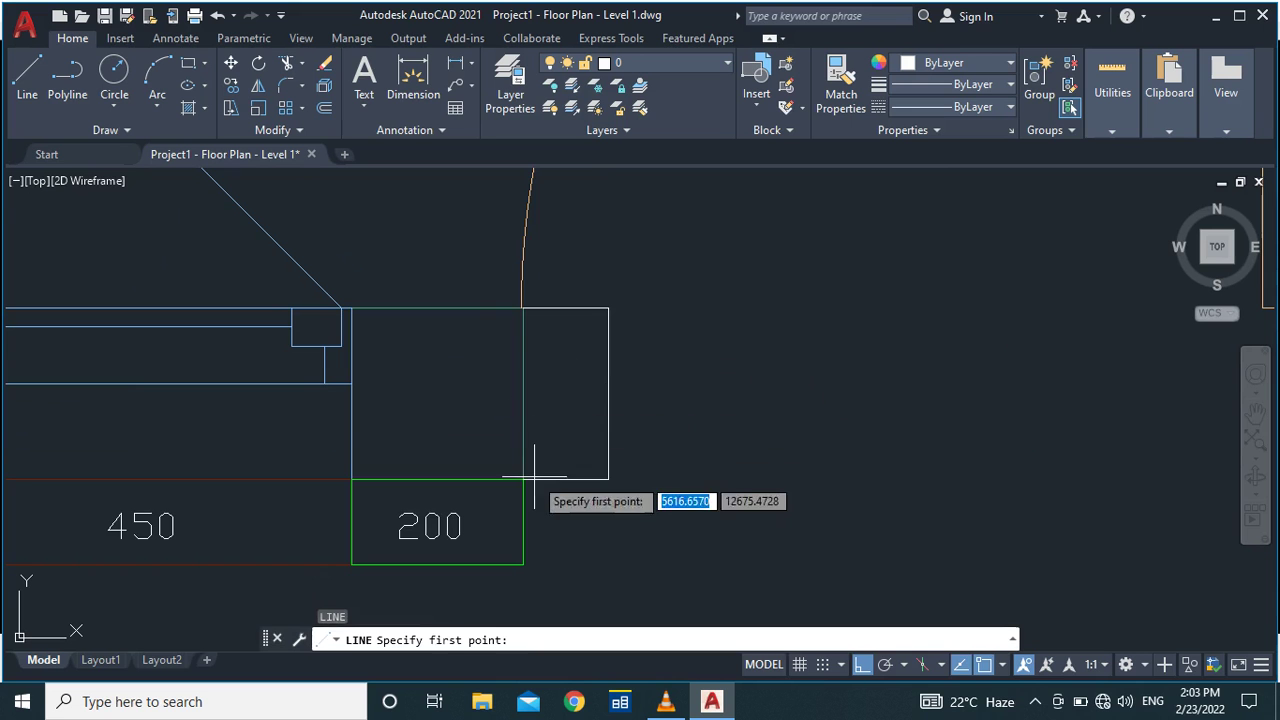
{"action": "left_click", "coordinate": [523, 479]}
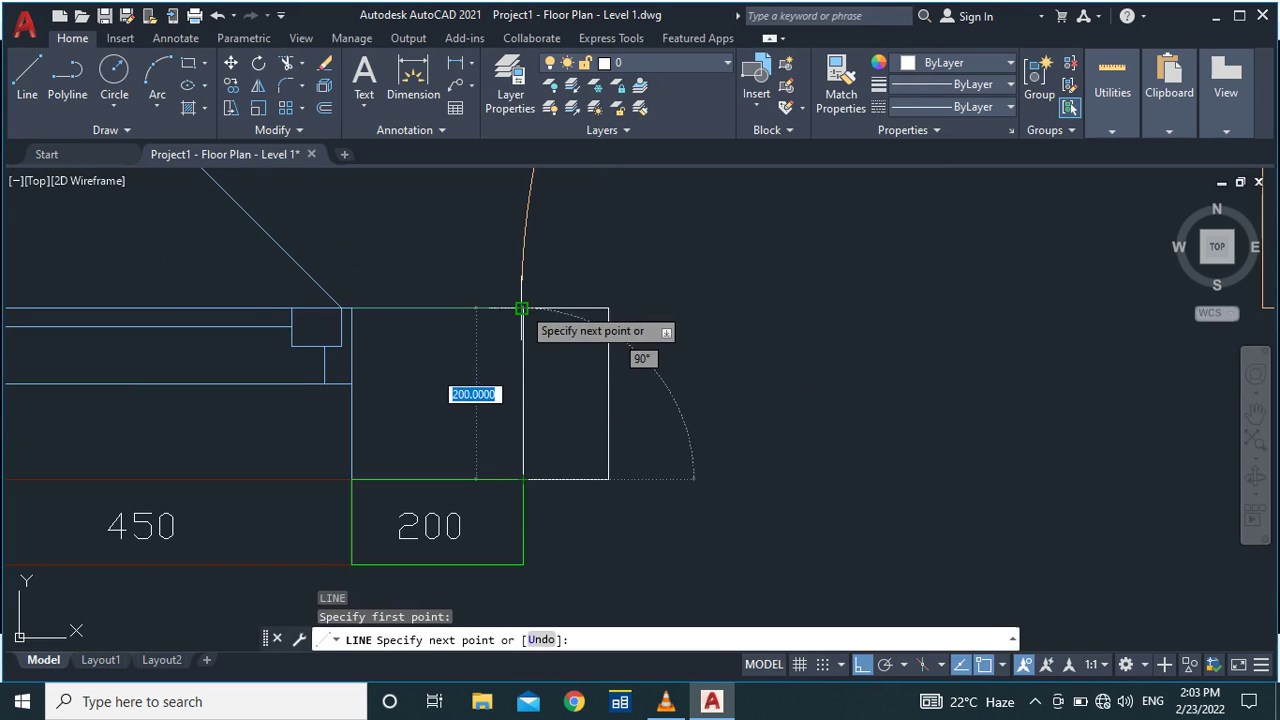
{"action": "left_click", "coordinate": [521, 308]}
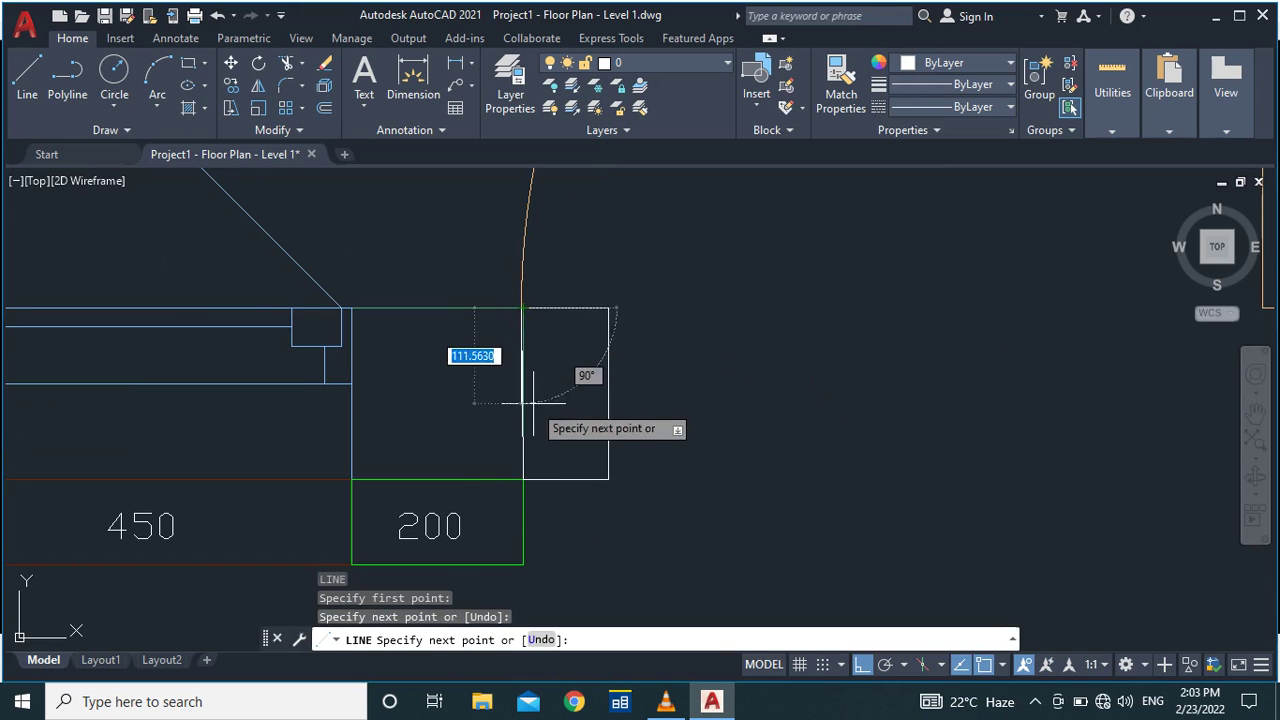
{"action": "key", "text": "Return"}
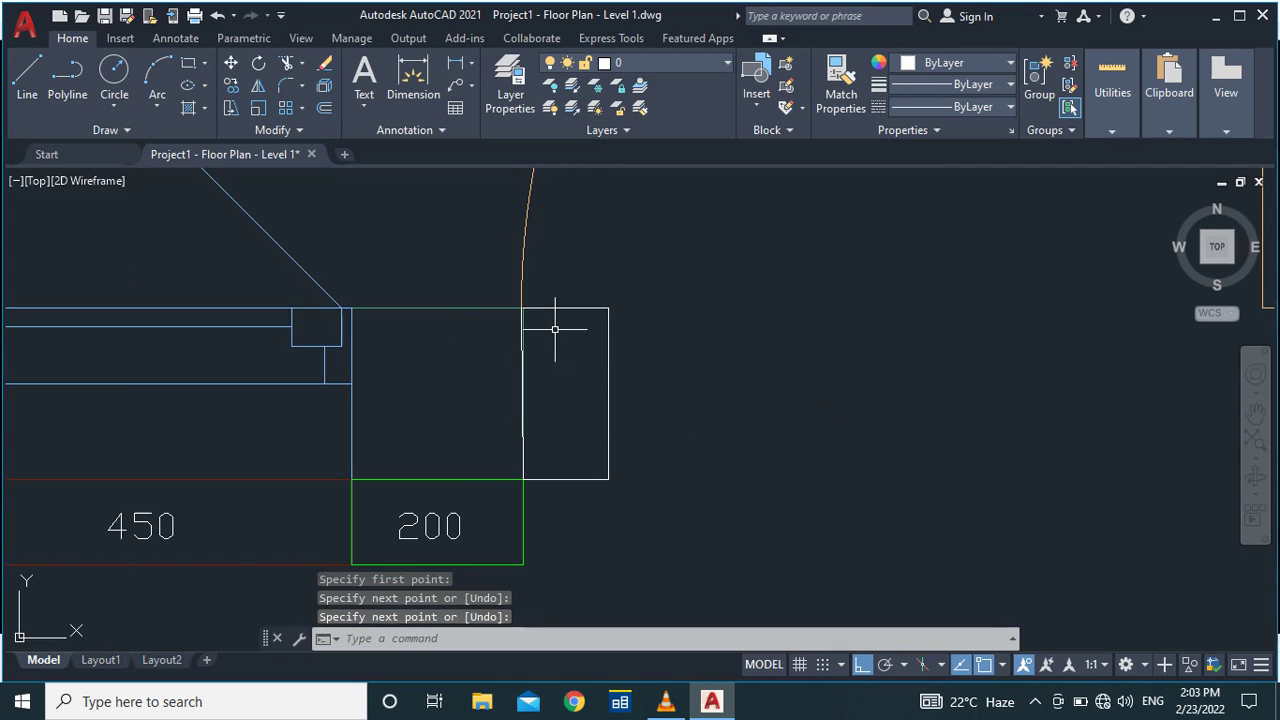
Join the four lines of the new outline at the wall end into one polyline.
{"action": "left_click", "coordinate": [606, 374]}
{"action": "left_click", "coordinate": [563, 312]}
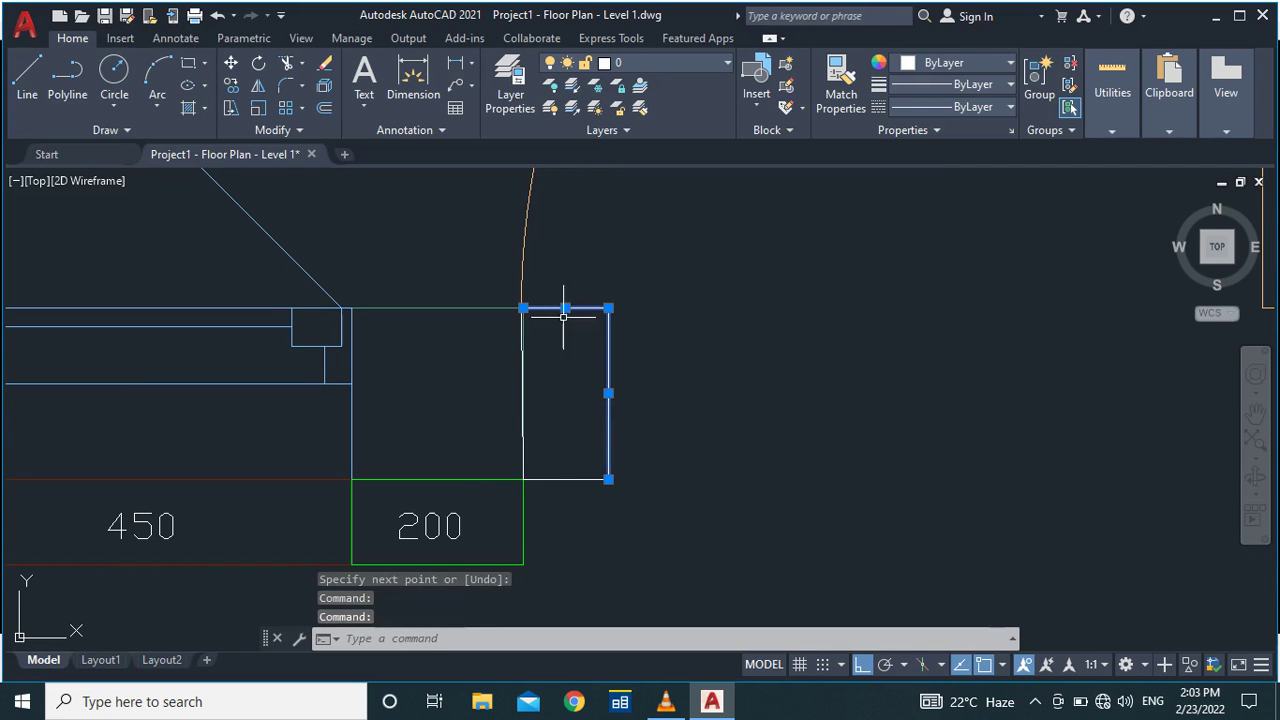
{"action": "left_click", "coordinate": [523, 443]}
{"action": "left_click", "coordinate": [553, 479]}
{"action": "type", "text": "j"}
{"action": "key", "text": "Return"}
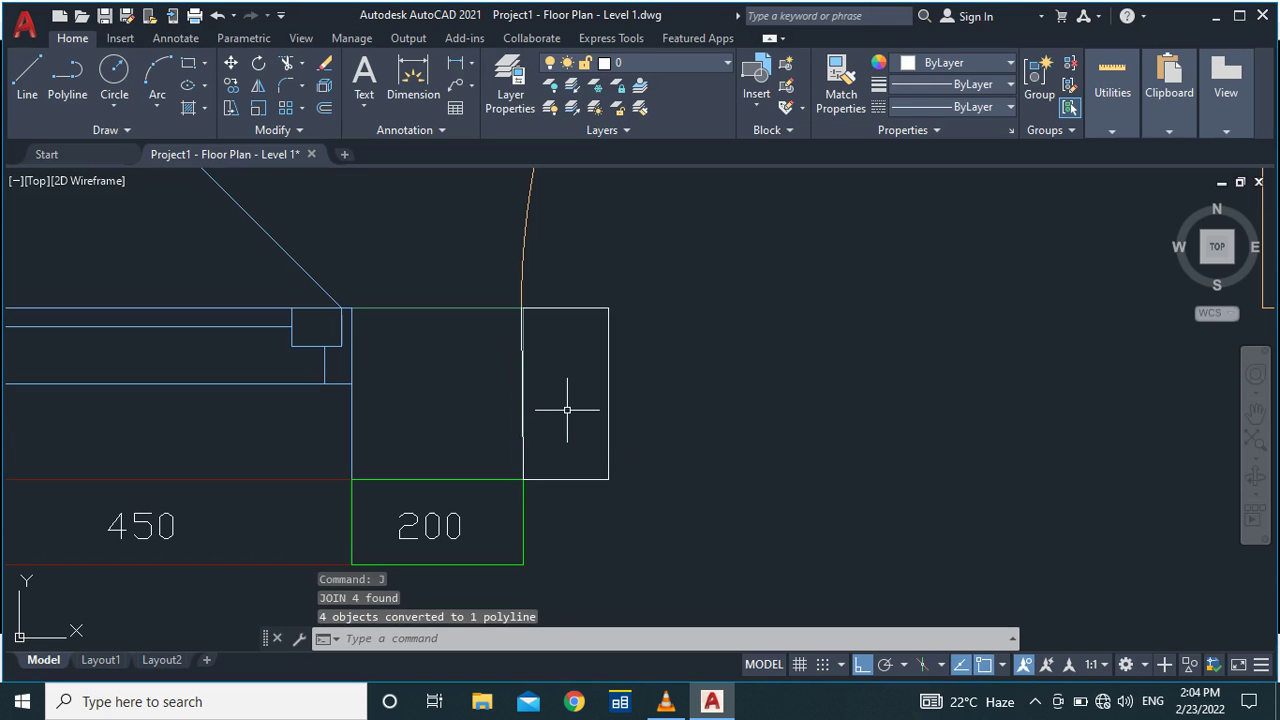
Measure the length of the wall-end outline's east side with a temporary dimension.
{"action": "type", "text": "dim"}
{"action": "key", "text": "Return"}
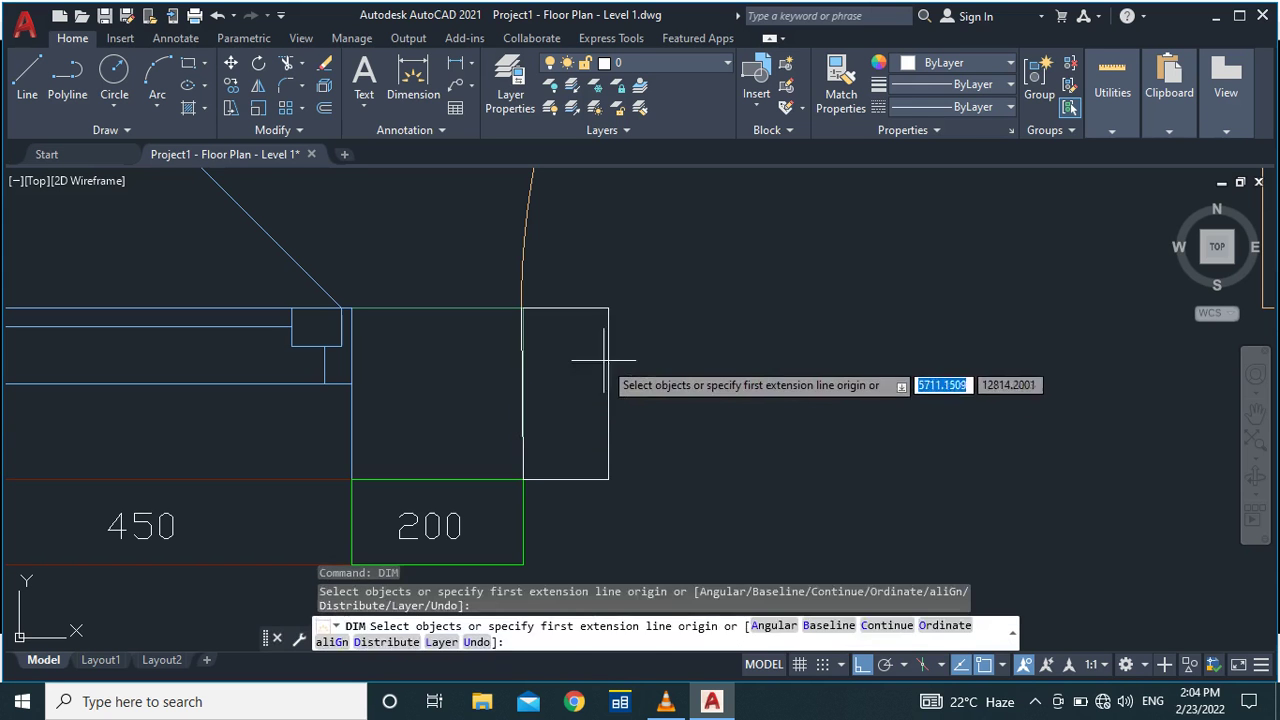
{"action": "left_click", "coordinate": [608, 357]}
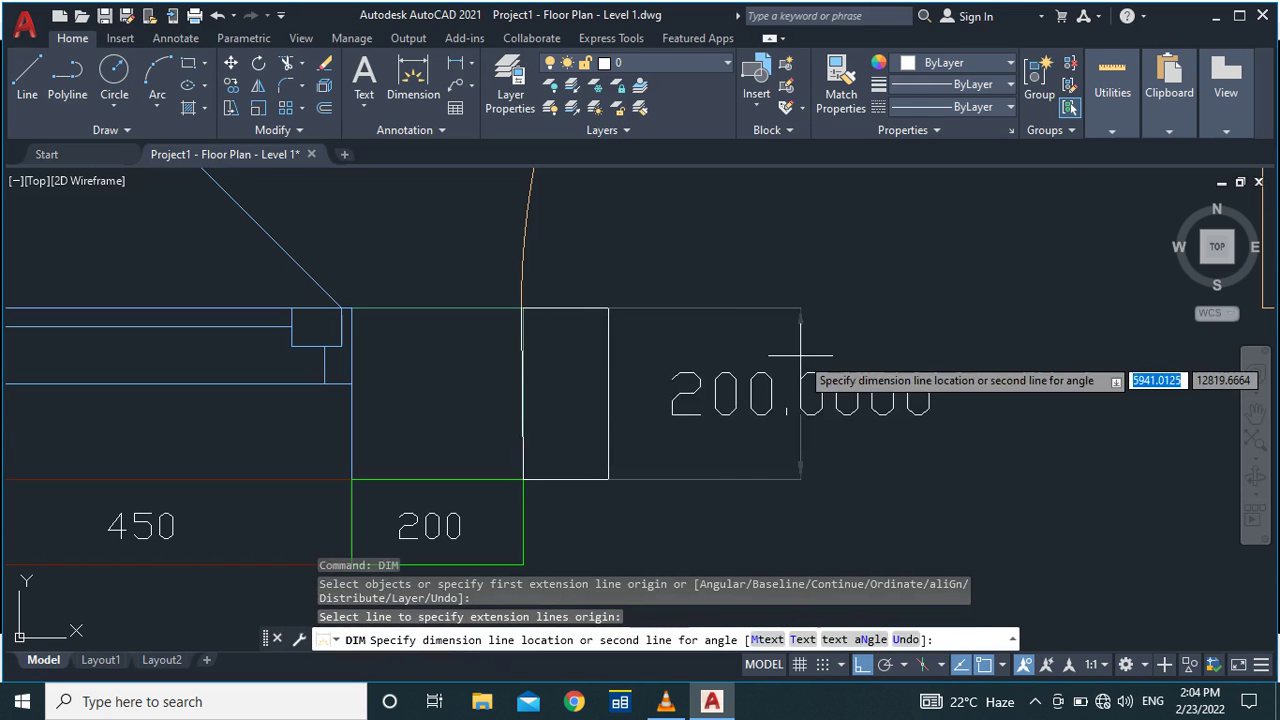
{"action": "key", "text": "Escape"}
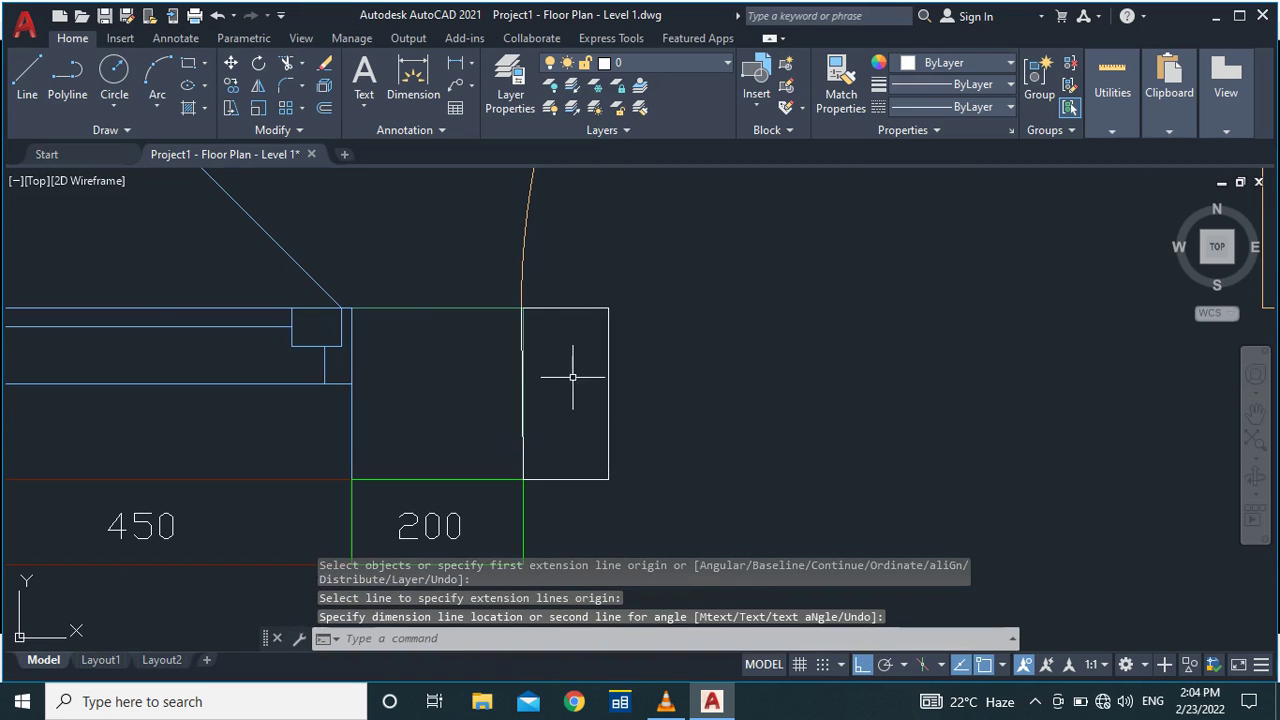
Match the properties of the green 200 panel onto the new outline at the wall end.
{"action": "scroll", "coordinate": [559, 431], "scroll_direction": "down", "scroll_amount": 2}
{"action": "type", "text": "ma"}
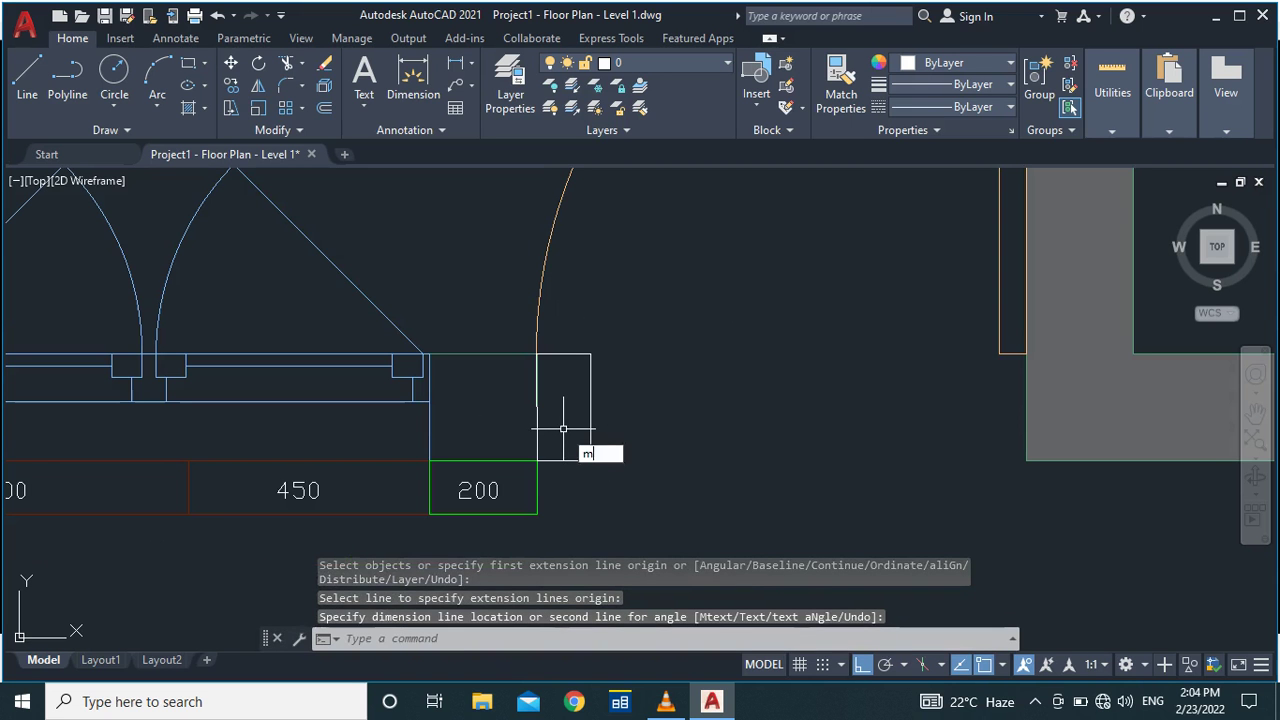
{"action": "key", "text": "Return"}
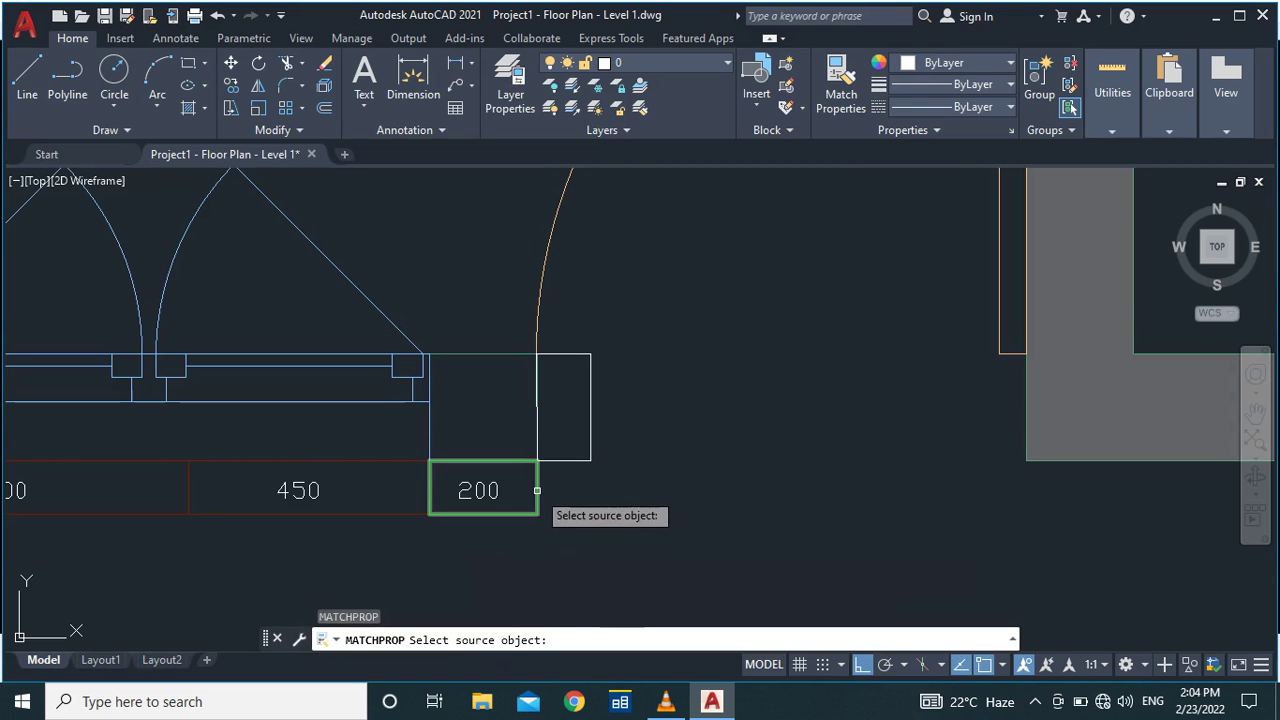
{"action": "left_click", "coordinate": [534, 493]}
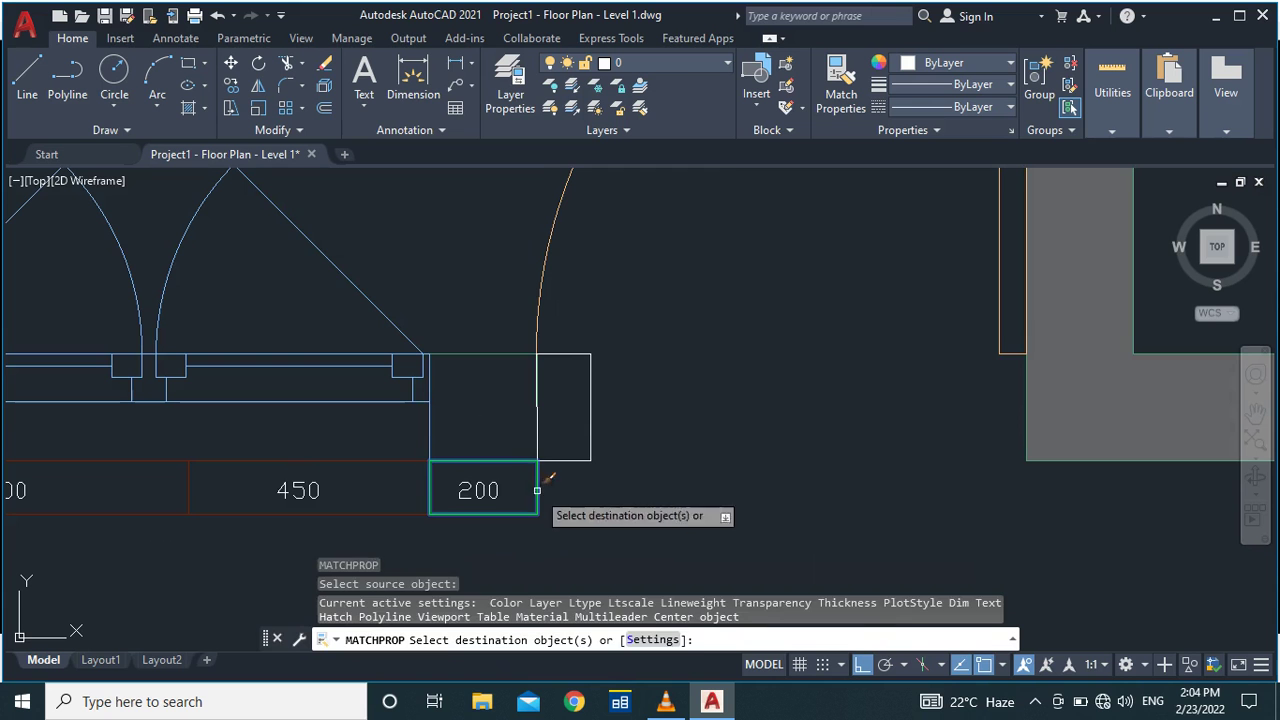
{"action": "left_click", "coordinate": [591, 402]}
{"action": "key", "text": "Escape"}
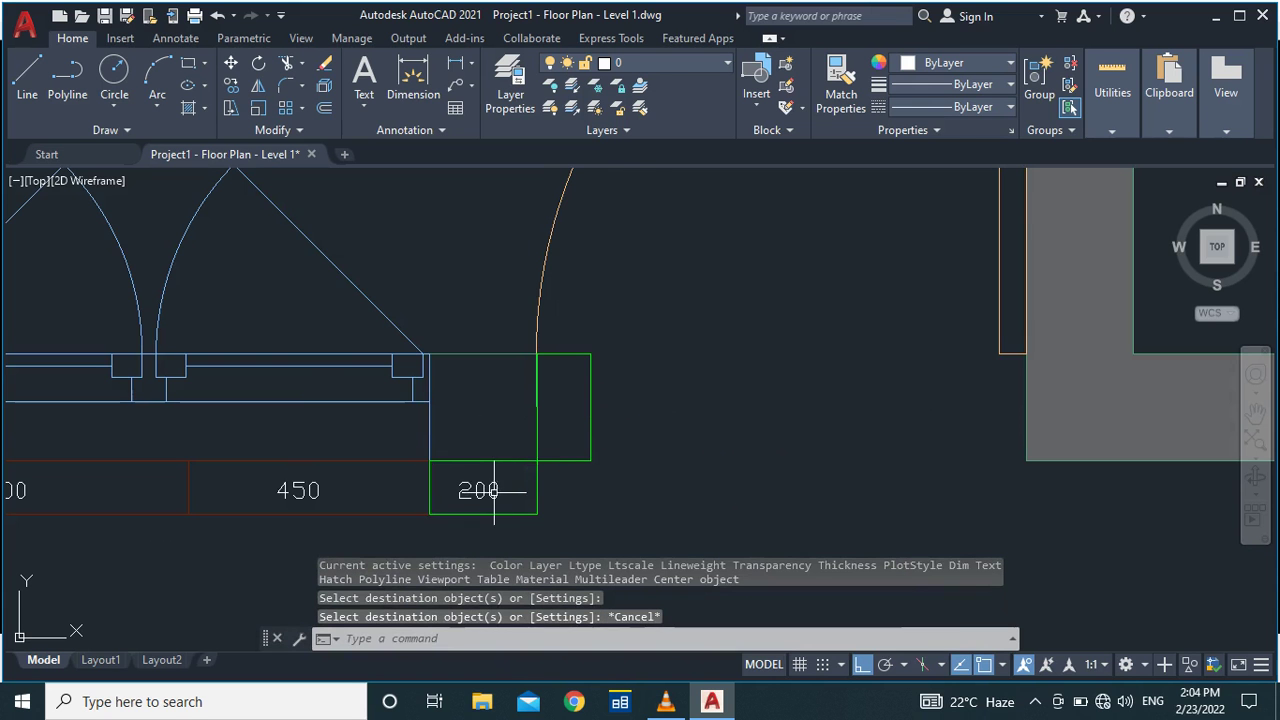
Copy the vertical 600 label from the green panel just below the 590 panel on the west wall.
{"action": "scroll", "coordinate": [494, 491], "scroll_direction": "down", "scroll_amount": 8}
{"action": "scroll", "coordinate": [440, 455], "scroll_direction": "up", "scroll_amount": 8}
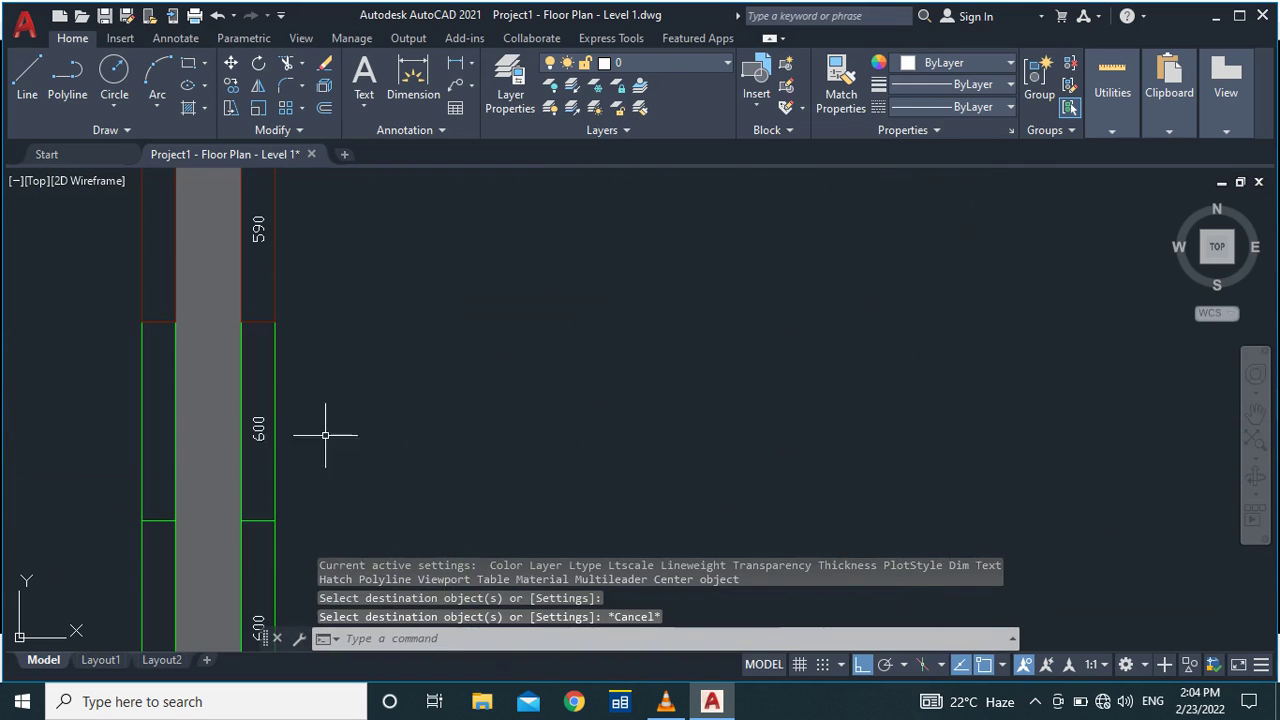
{"action": "left_click", "coordinate": [258, 437]}
{"action": "type", "text": "c"}
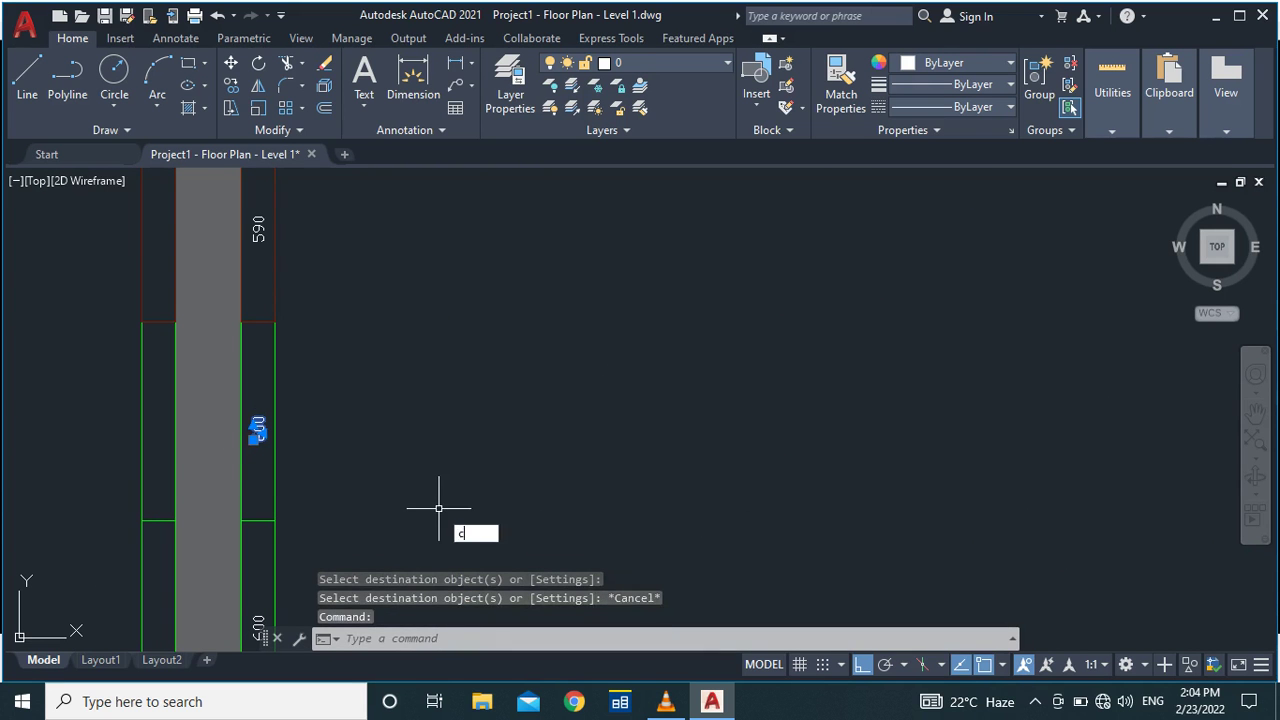
{"action": "type", "text": "o"}
{"action": "key", "text": "Return"}
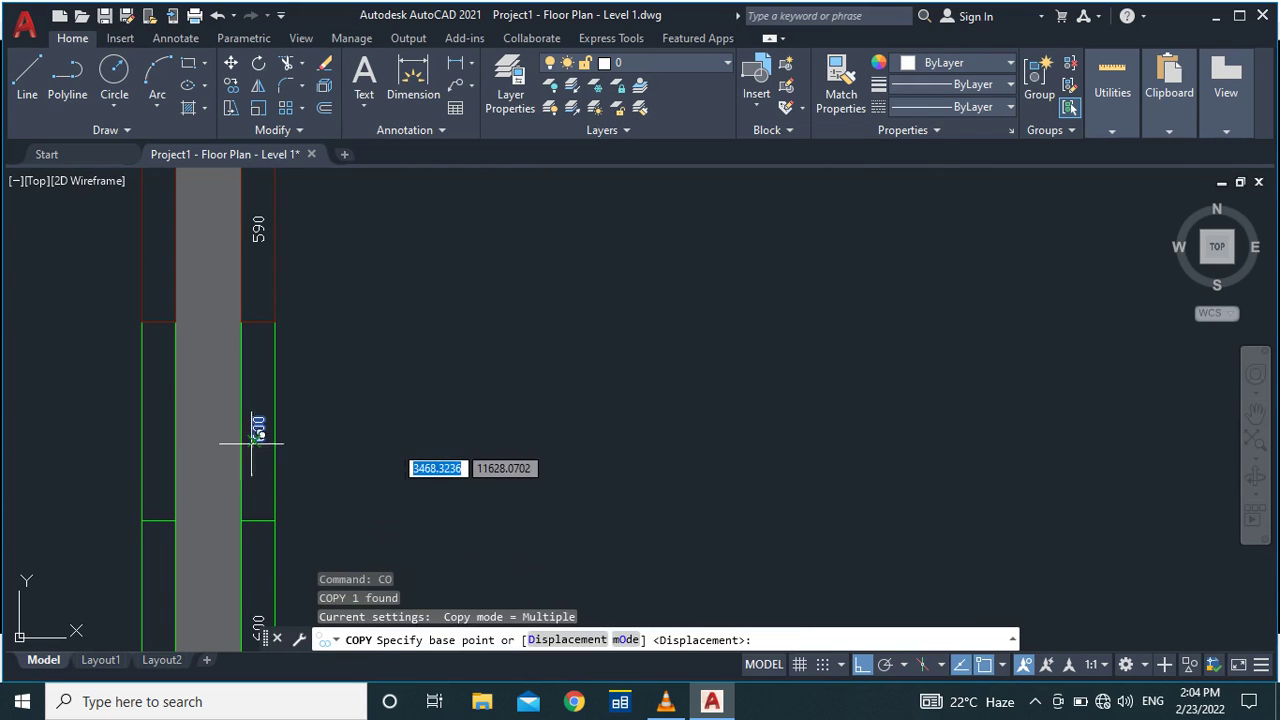
Copy the vertical 600 label into the upright green rectangle beside the door opening, with ortho off.
{"action": "left_click", "coordinate": [253, 430]}
{"action": "scroll", "coordinate": [325, 535], "scroll_direction": "down", "scroll_amount": 3}
{"action": "scroll", "coordinate": [460, 430], "scroll_direction": "up", "scroll_amount": 5}
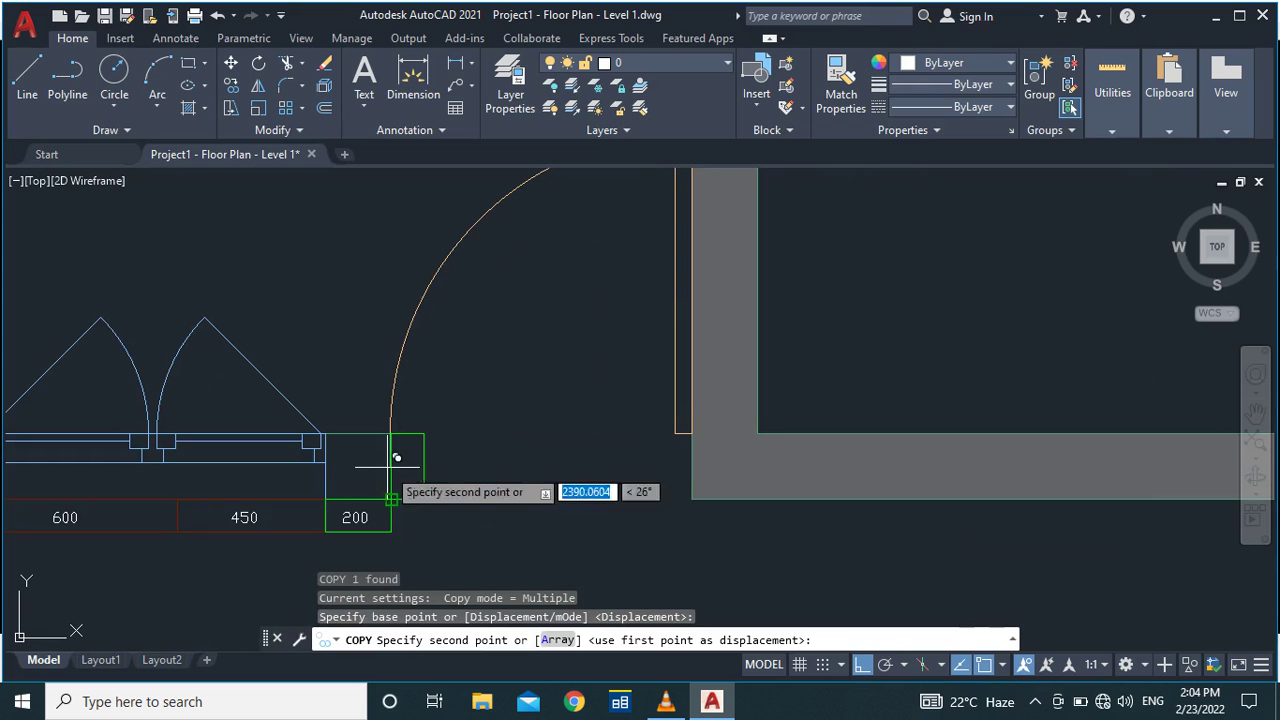
{"action": "key", "text": "F8"}
{"action": "scroll", "coordinate": [411, 452], "scroll_direction": "up", "scroll_amount": 2}
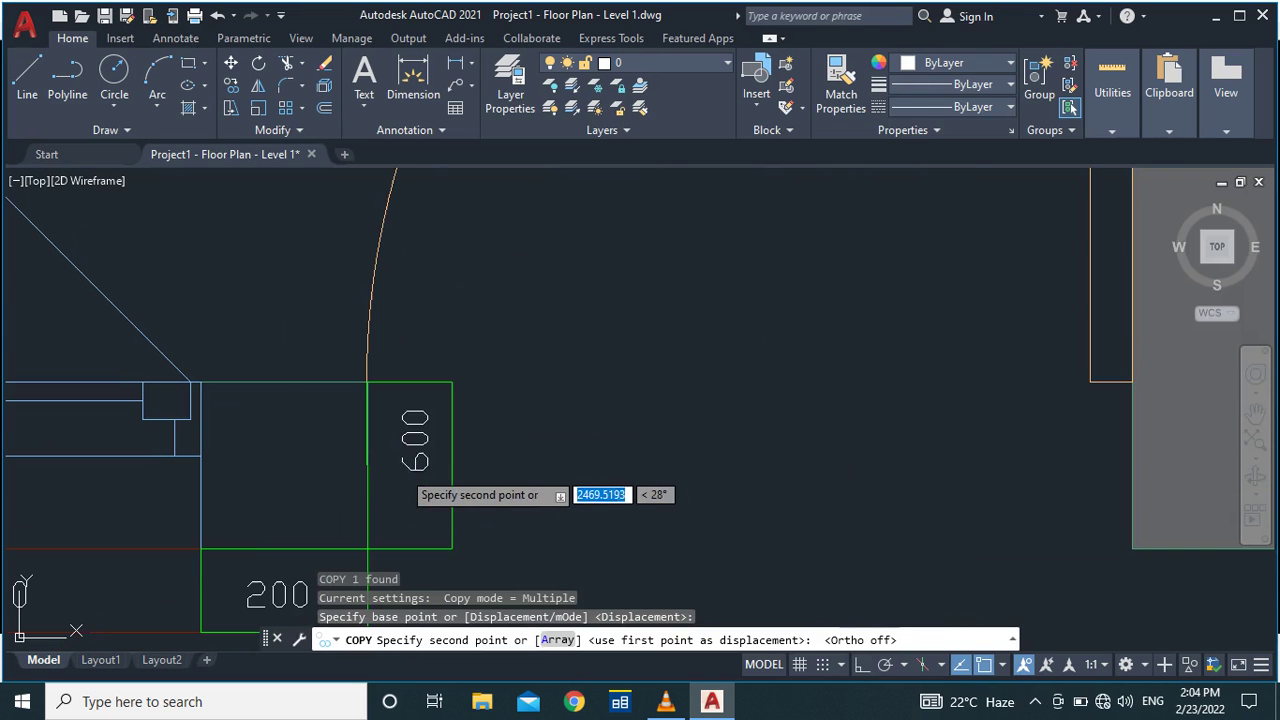
{"action": "left_click", "coordinate": [402, 484]}
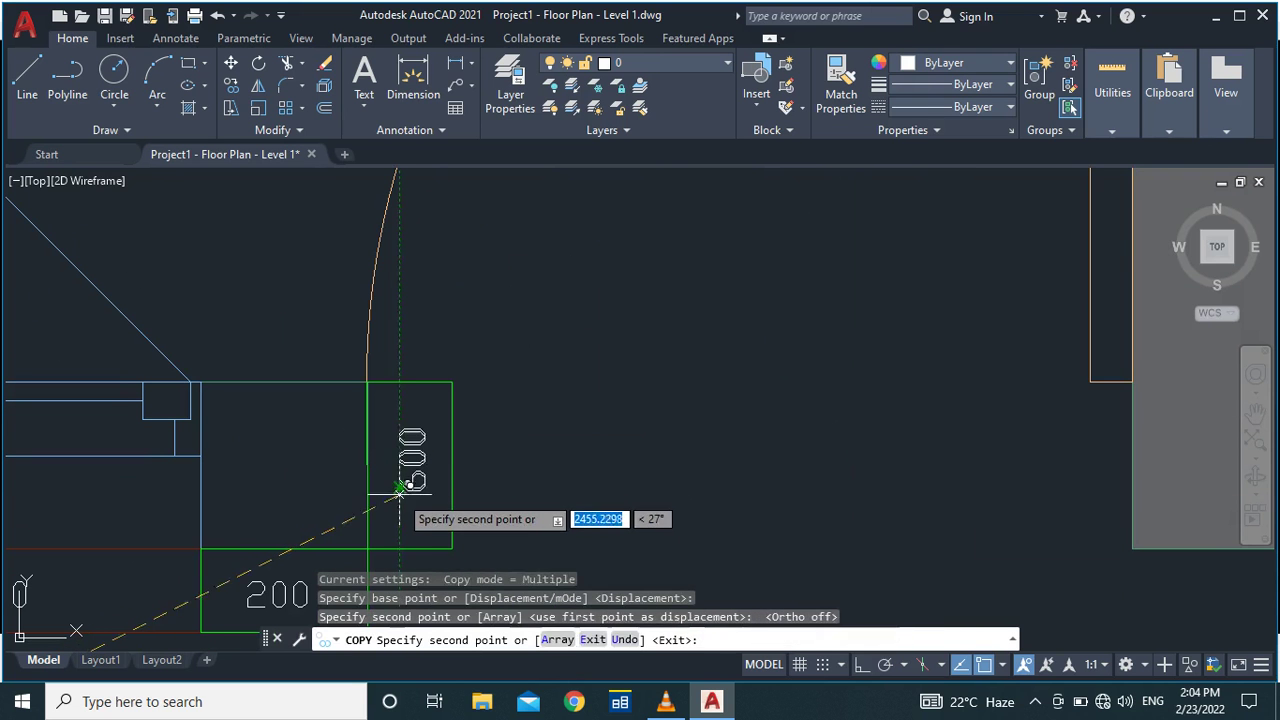
{"action": "key", "text": "Escape"}
Change the copied vertical label beside the door opening to 200.
{"action": "double_click", "coordinate": [409, 490]}
{"action": "type", "text": "200"}
{"action": "left_click", "coordinate": [583, 403]}
{"action": "scroll", "coordinate": [579, 404], "scroll_direction": "down", "scroll_amount": 2}
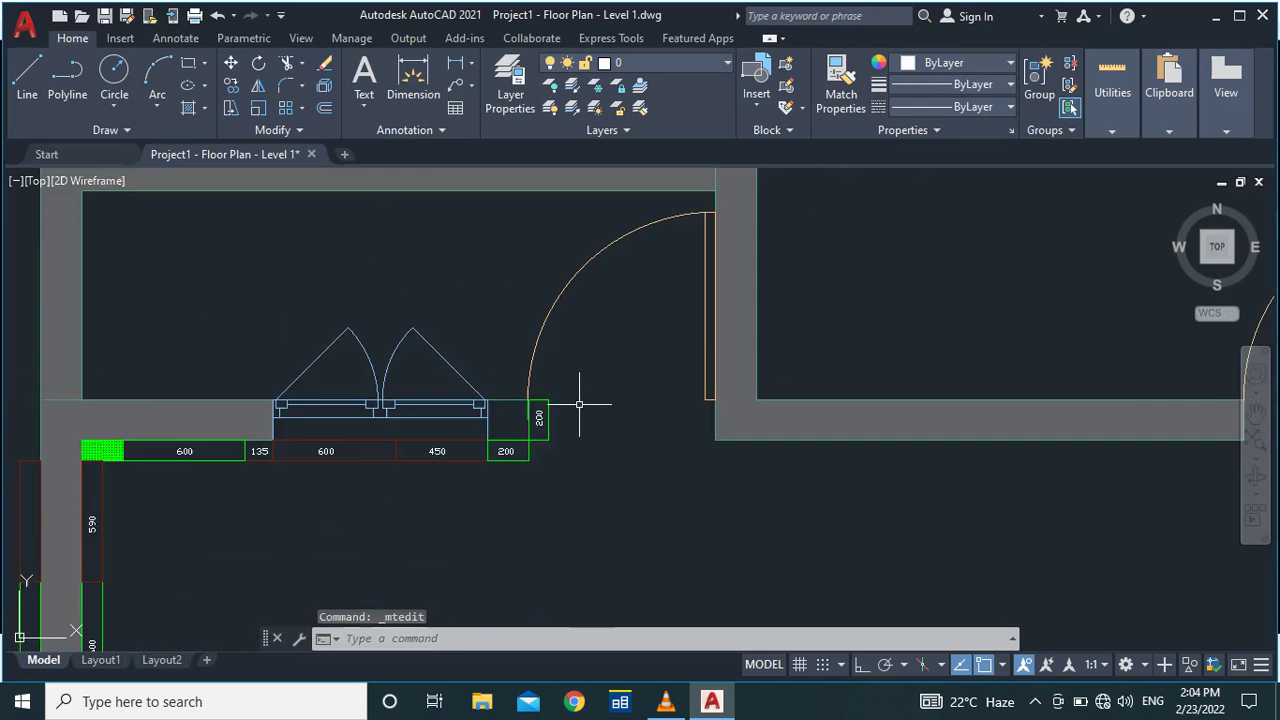
Start a line at the upright 200 rectangle's lower outer corner, going 8 down and 90 left with ortho on.
{"action": "scroll", "coordinate": [523, 431], "scroll_direction": "up", "scroll_amount": 4}
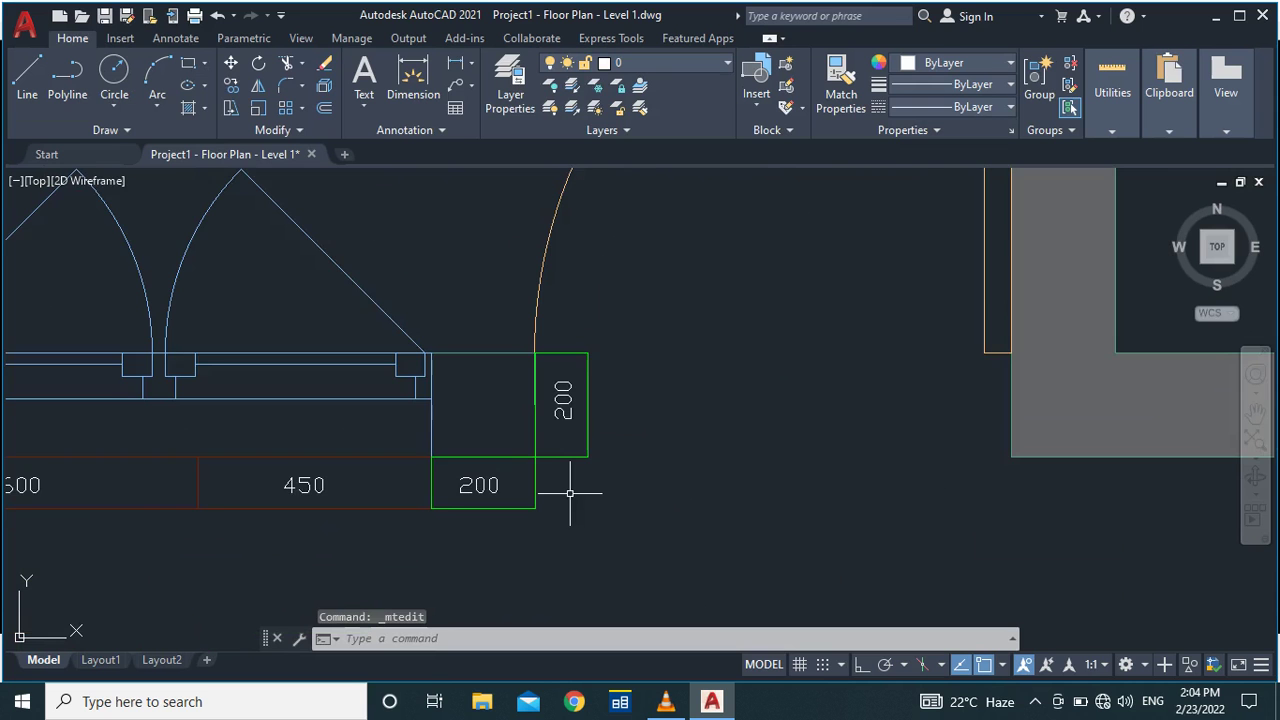
{"action": "scroll", "coordinate": [543, 475], "scroll_direction": "up", "scroll_amount": 4}
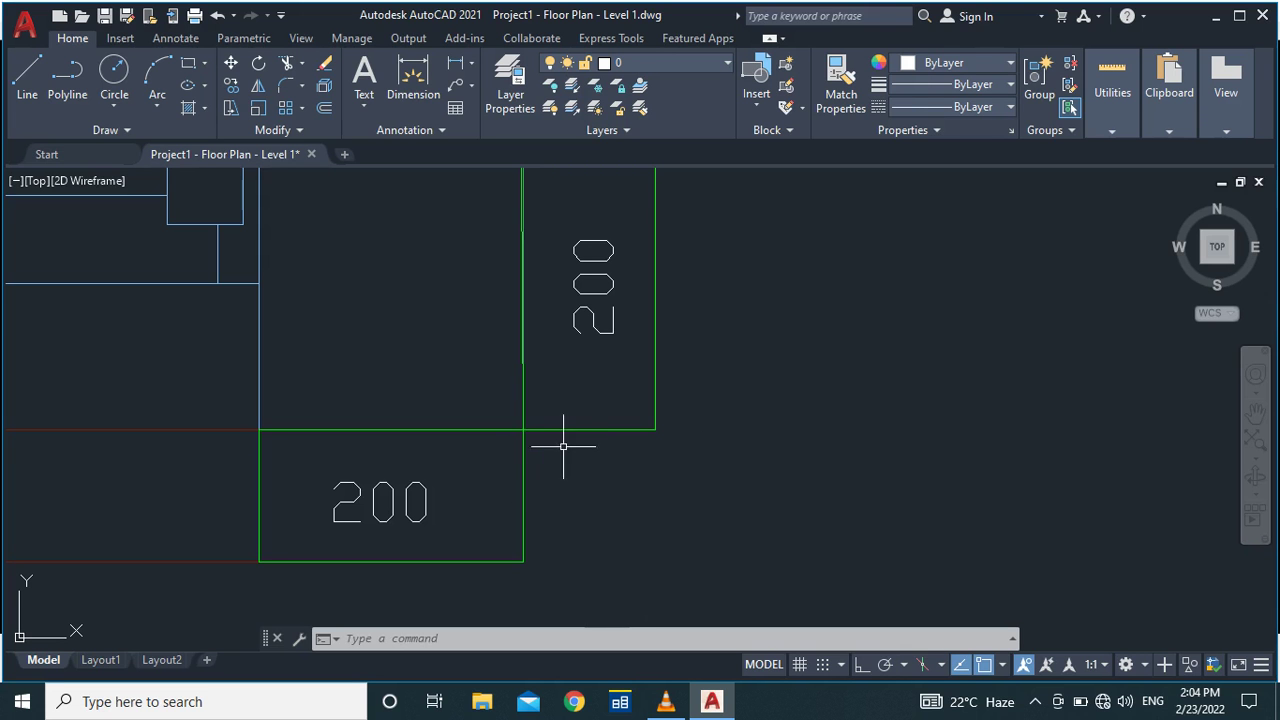
{"action": "key", "text": "Return"}
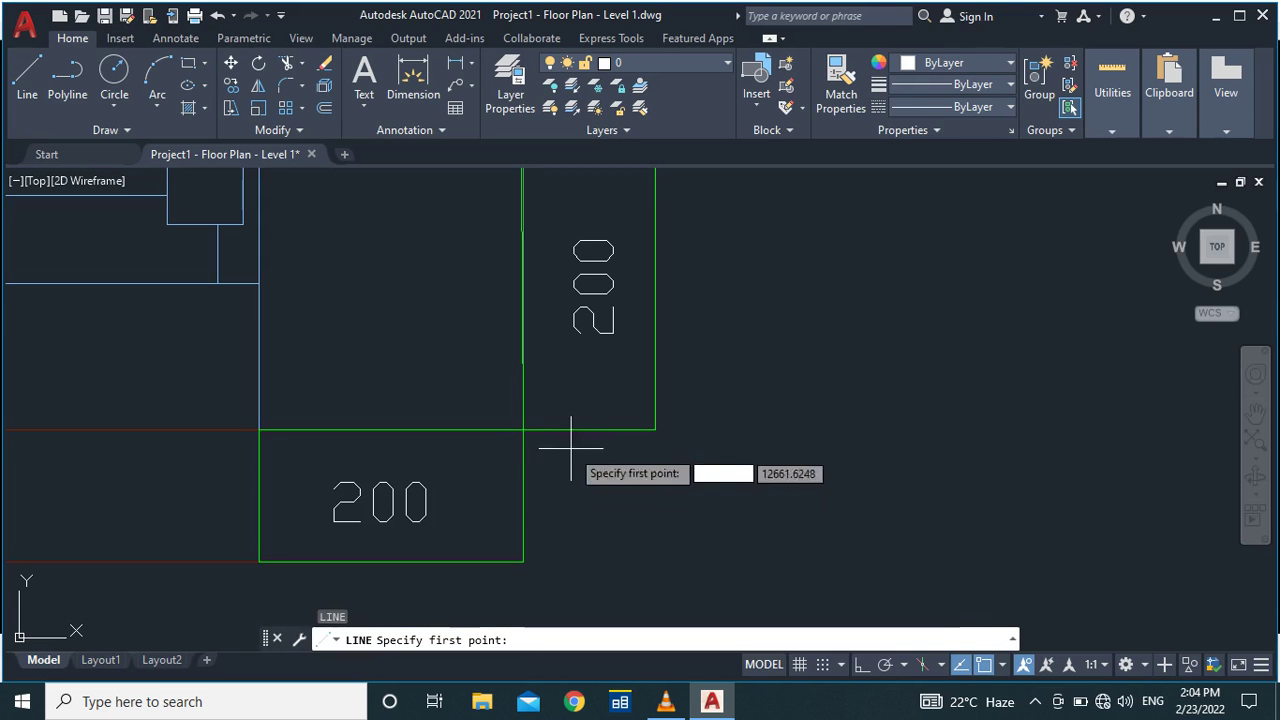
{"action": "left_click", "coordinate": [655, 430]}
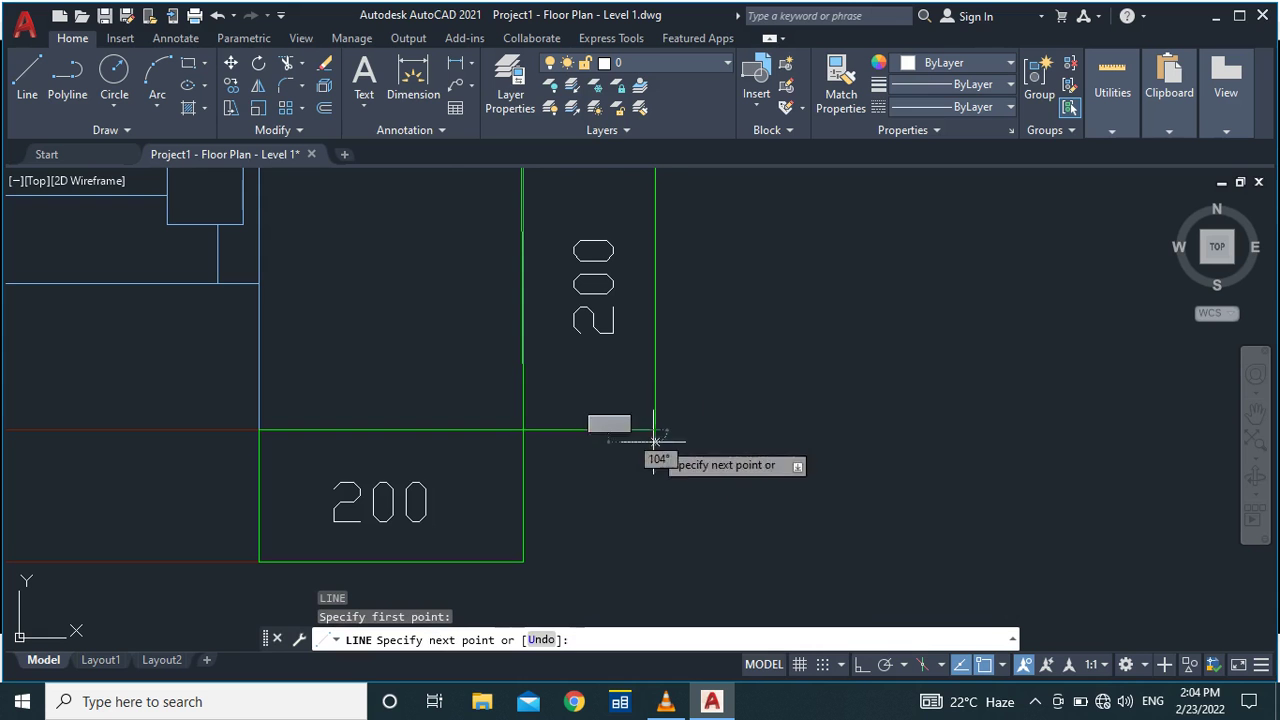
{"action": "scroll", "coordinate": [652, 462], "scroll_direction": "up", "scroll_amount": 2}
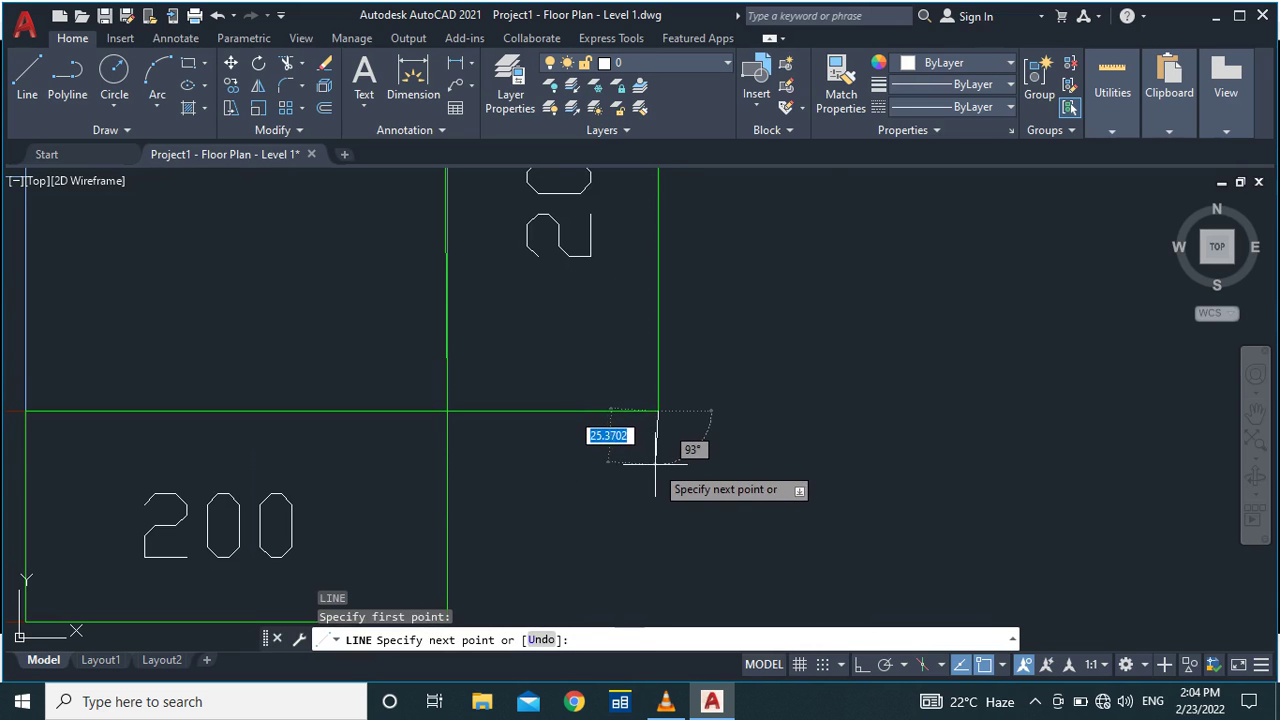
{"action": "key", "text": "F8"}
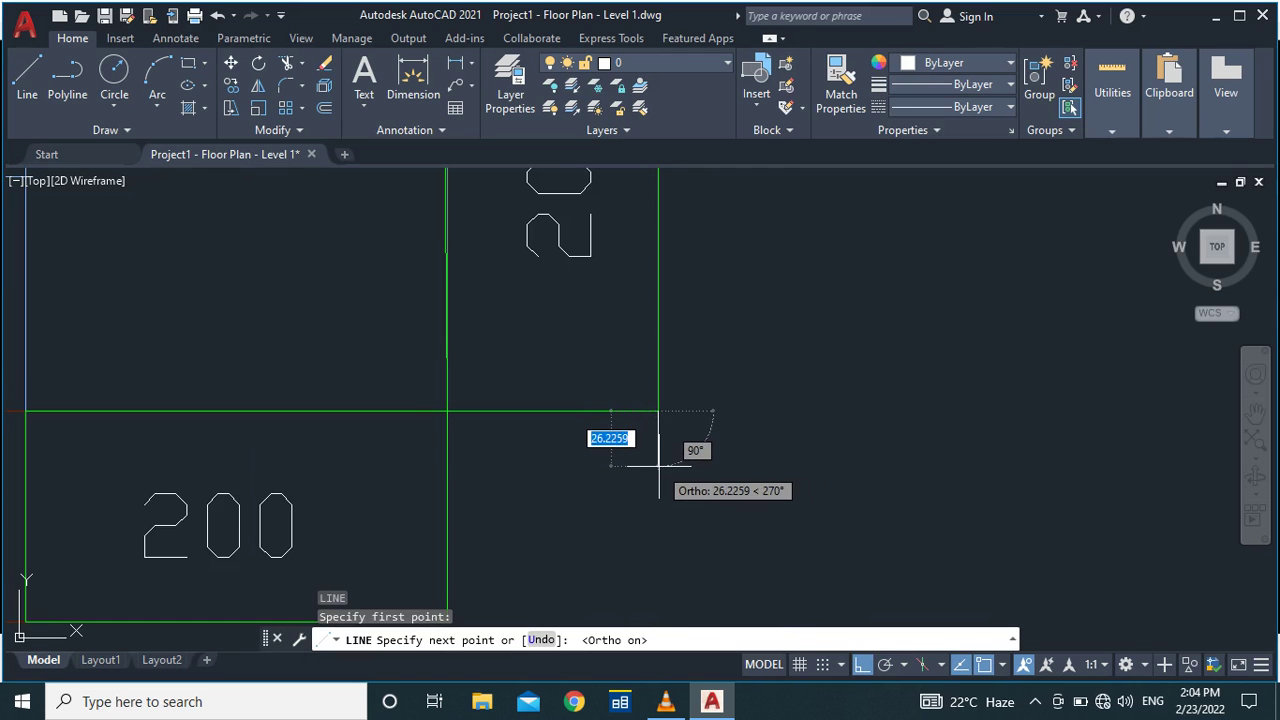
{"action": "type", "text": "8"}
{"action": "key", "text": "Return"}
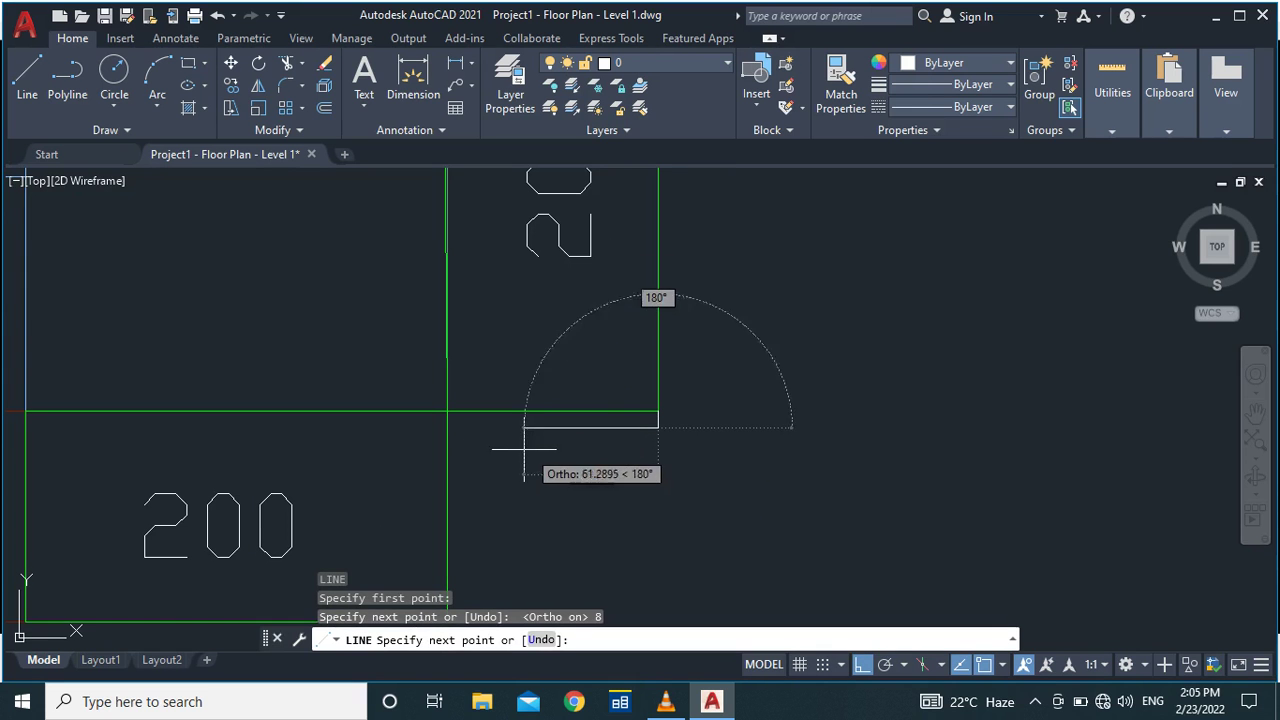
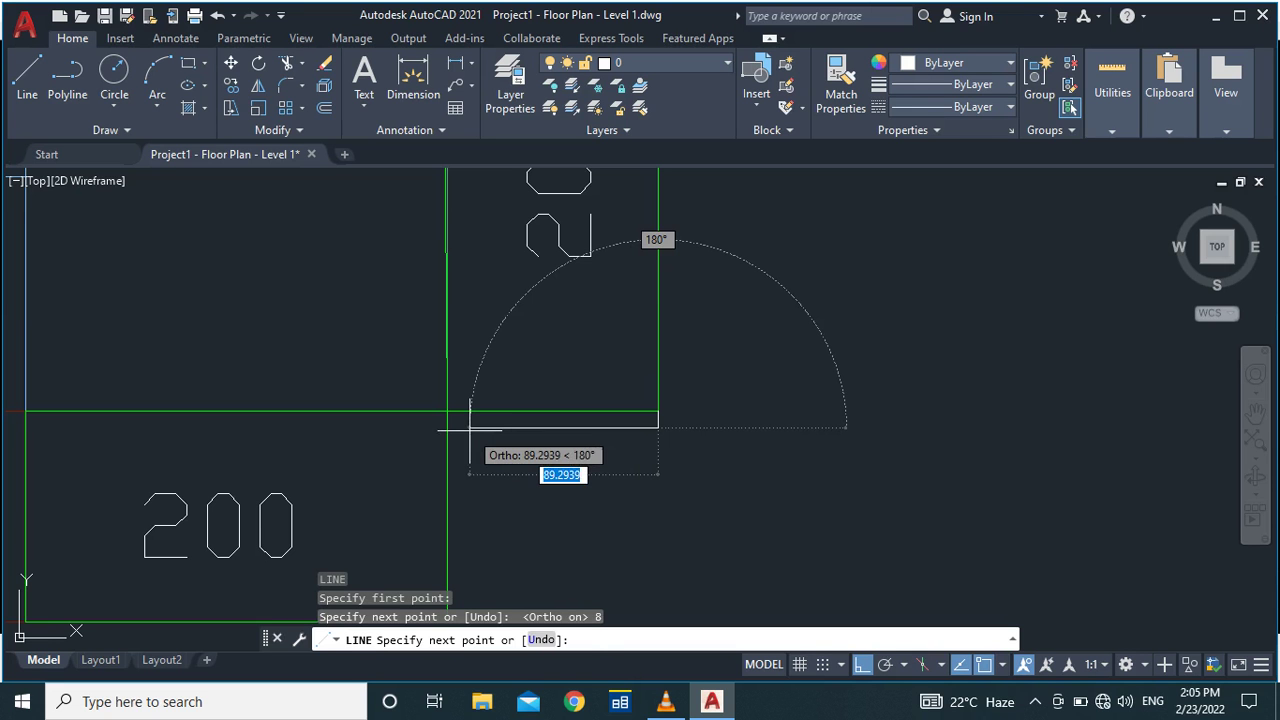
{"action": "type", "text": "90"}
{"action": "key", "text": "Return"}
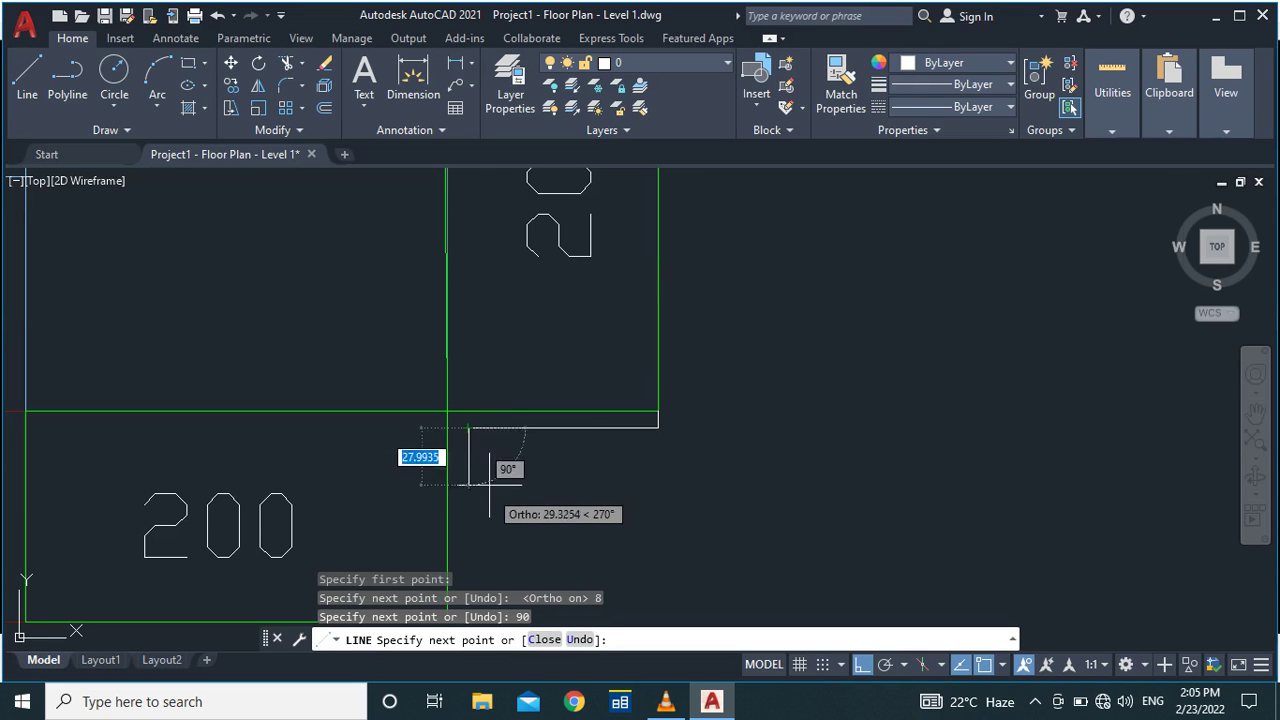
Continue the line down to the horizontal 200 rectangle's lower edge and around both rectangles' shared corners, closing the L-shaped outline.
{"action": "scroll", "coordinate": [489, 487], "scroll_direction": "down", "scroll_amount": 2}
{"action": "scroll", "coordinate": [491, 512], "scroll_direction": "up", "scroll_amount": 2}
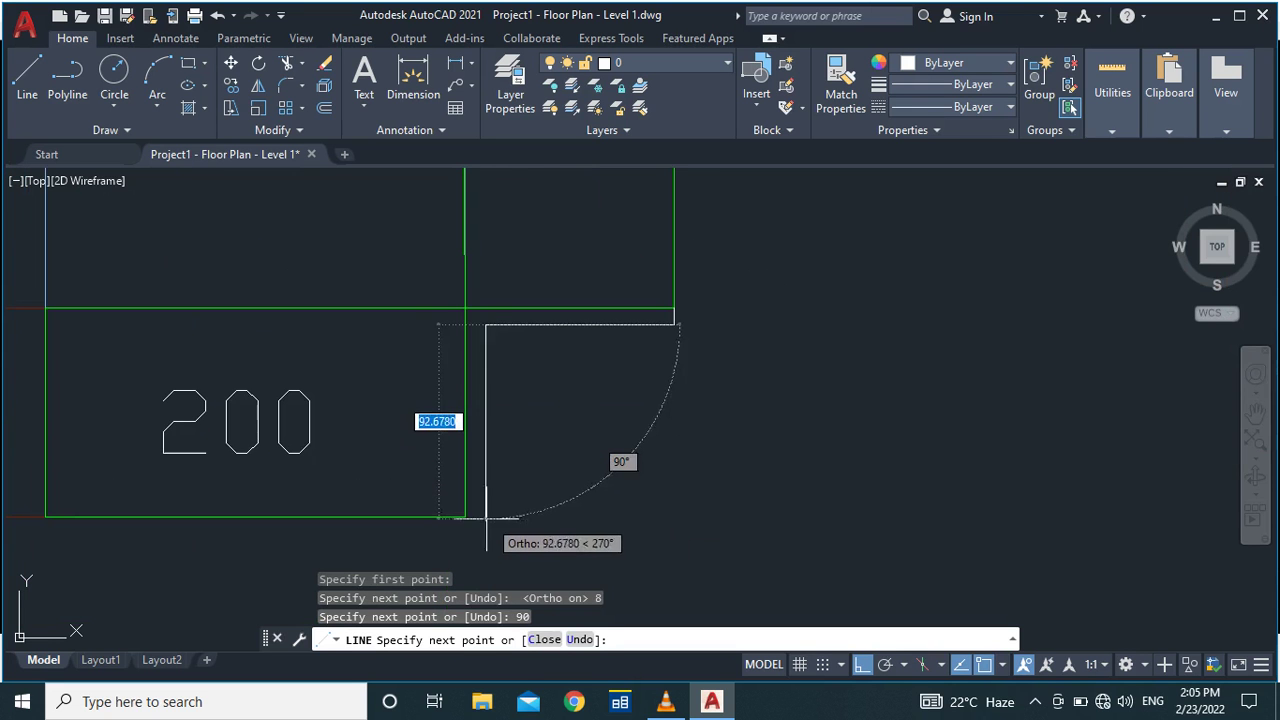
{"action": "left_click", "coordinate": [486, 517]}
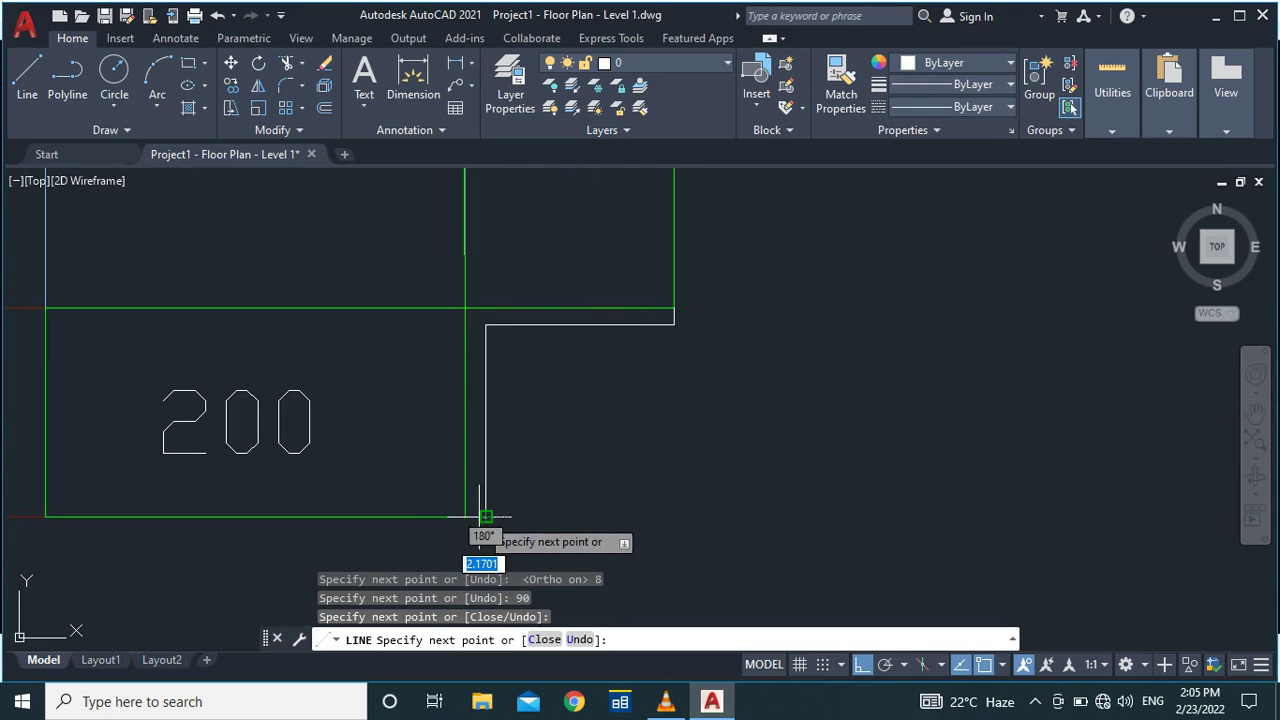
{"action": "left_click", "coordinate": [465, 517]}
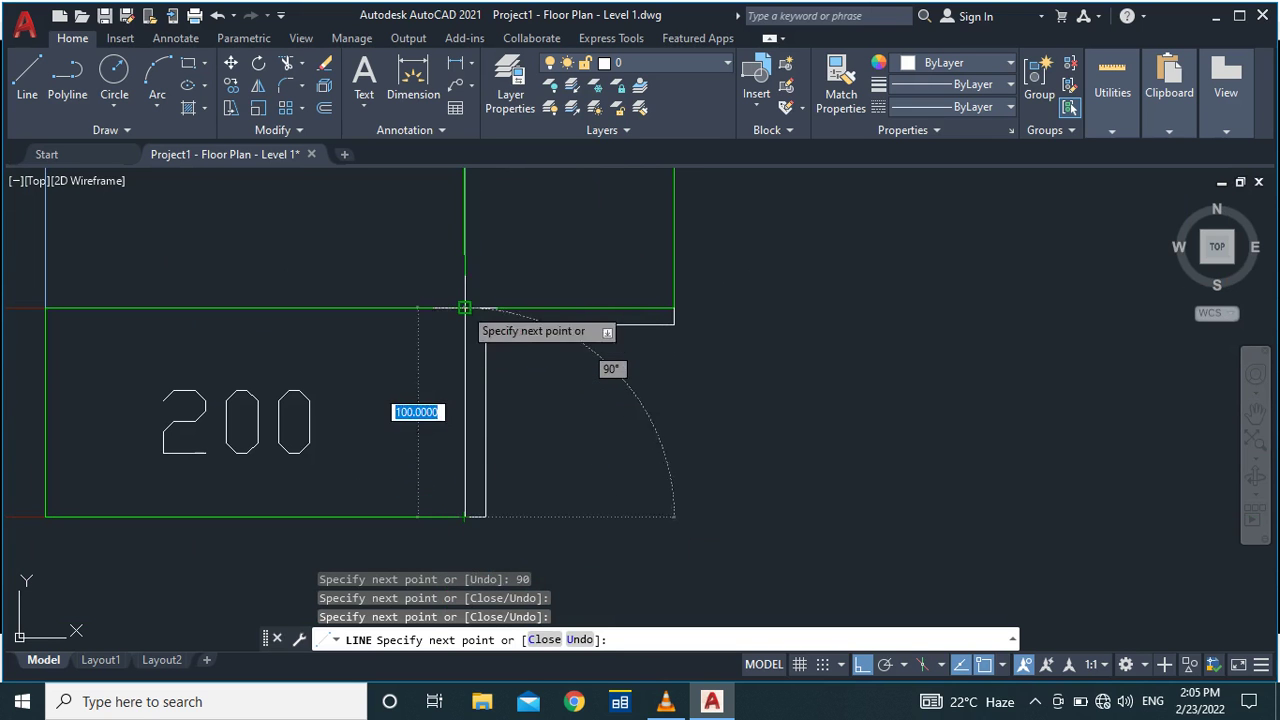
{"action": "left_click", "coordinate": [465, 308]}
{"action": "left_click", "coordinate": [674, 308]}
{"action": "type", "text": "c"}
{"action": "key", "text": "Return"}
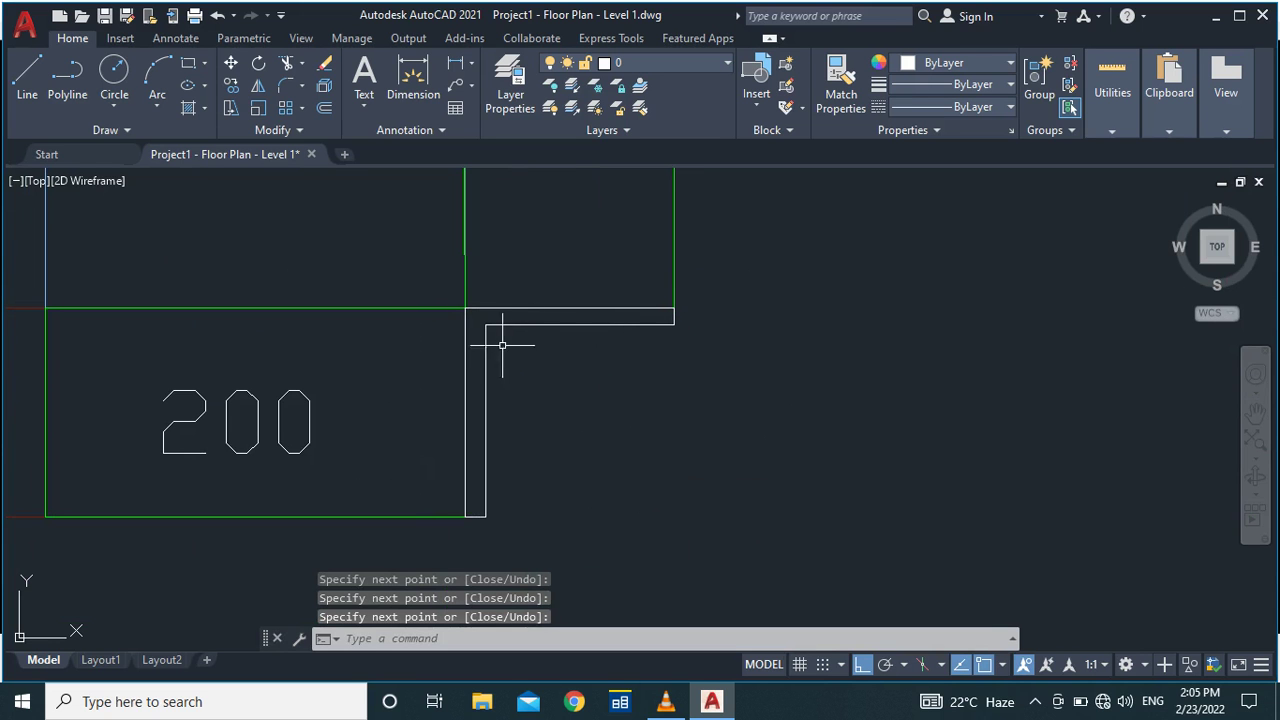
{"action": "scroll", "coordinate": [664, 322], "scroll_direction": "up", "scroll_amount": 2}
{"action": "type", "text": "l"}
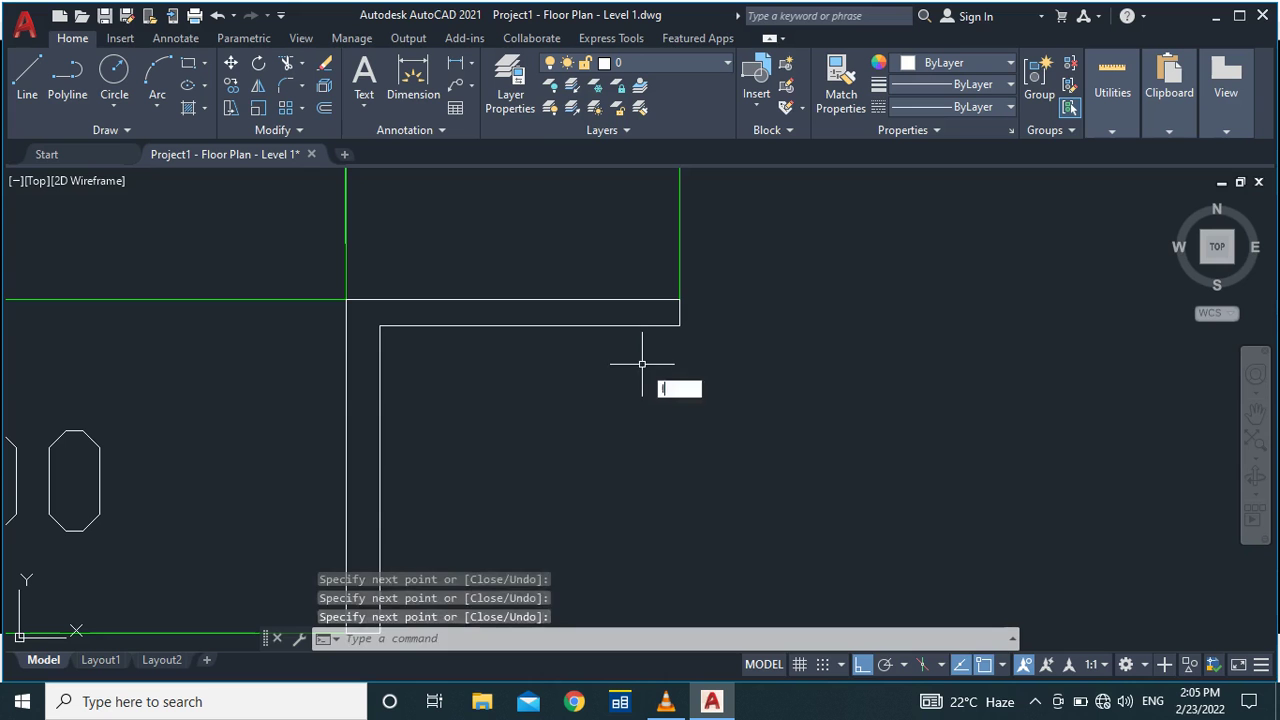
{"action": "key", "text": "Return"}
{"action": "left_click", "coordinate": [678, 299]}
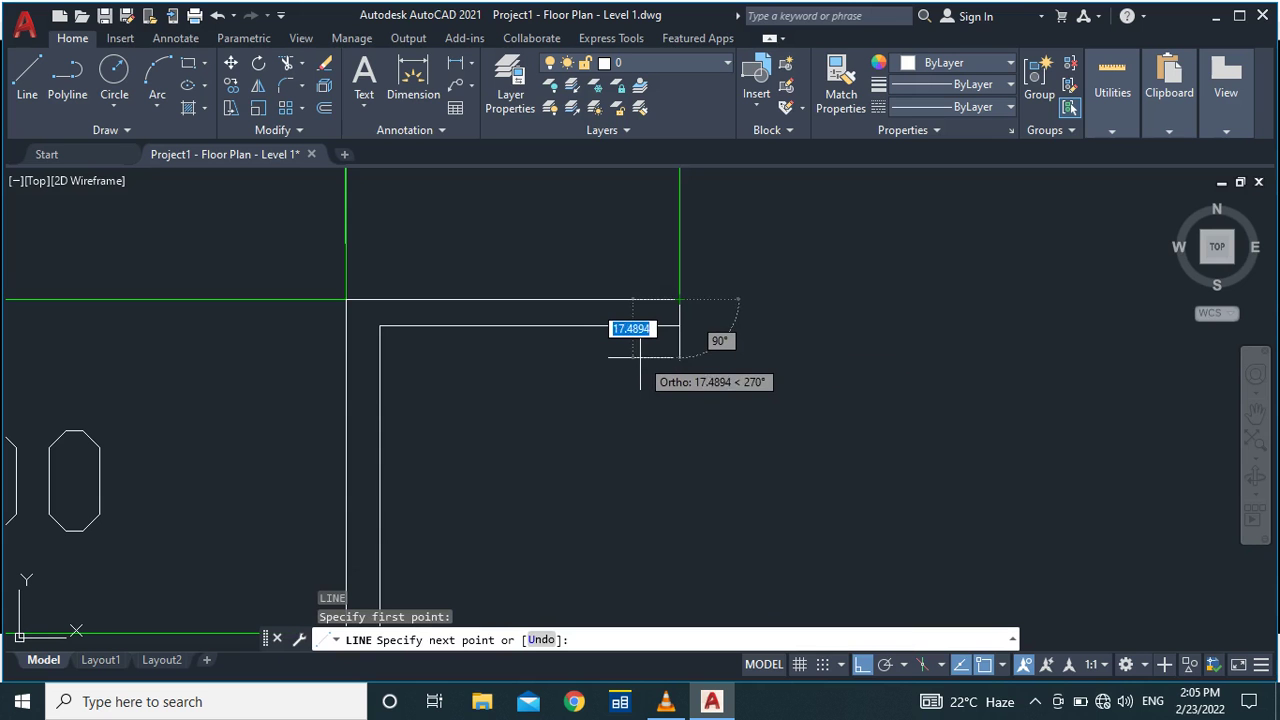
{"action": "key", "text": "F8"}
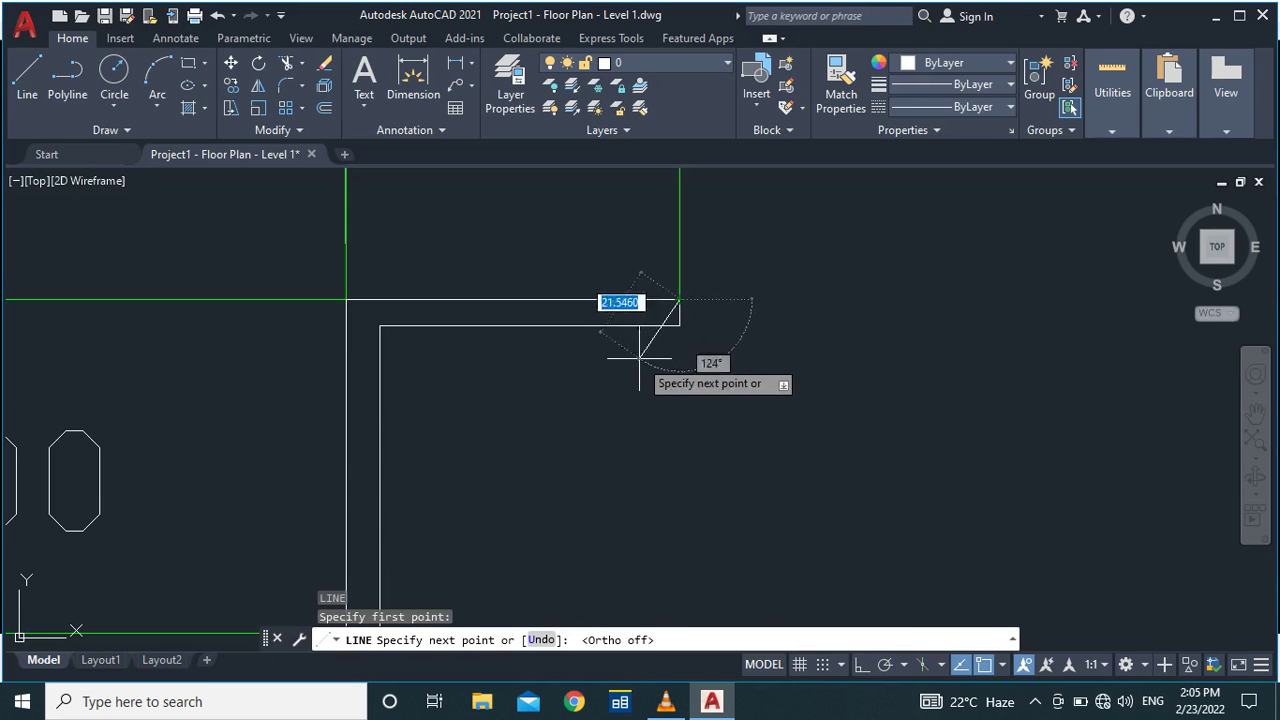
{"action": "scroll", "coordinate": [660, 325], "scroll_direction": "up", "scroll_amount": 4}
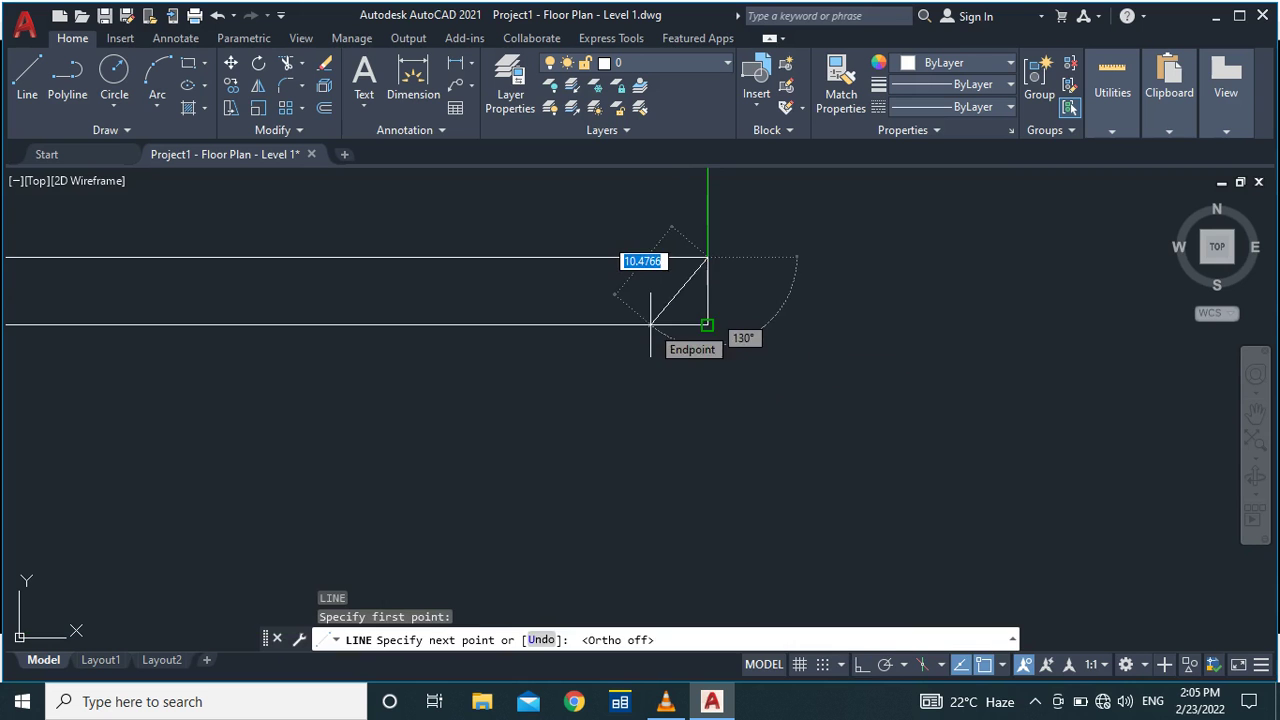
{"action": "key", "text": "Escape"}
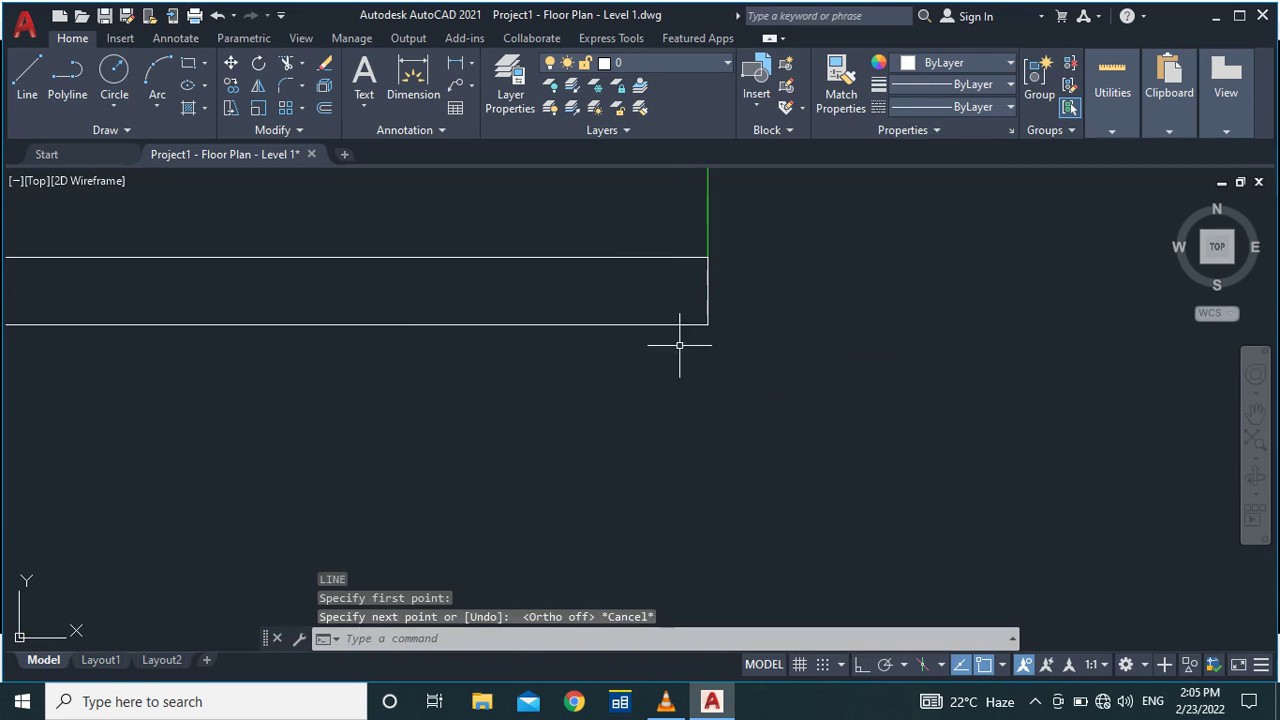
{"action": "type", "text": "FIL"}
{"action": "key", "text": "Return"}
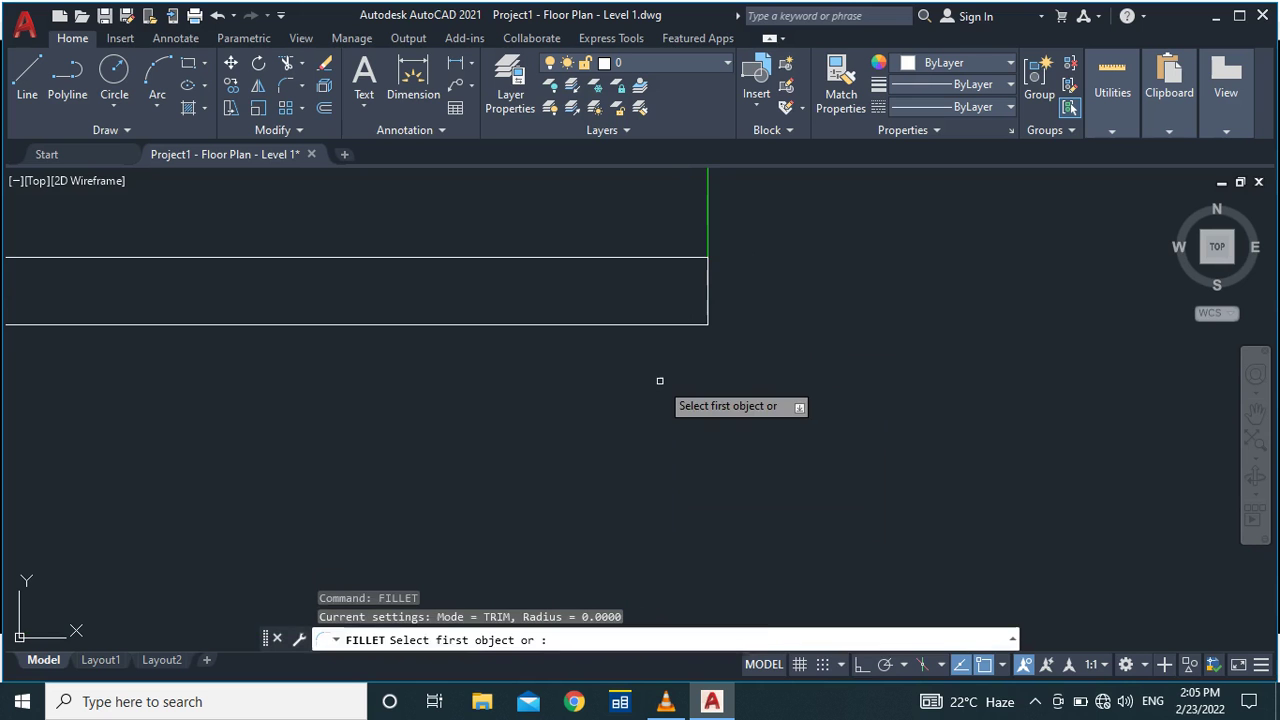
{"action": "key", "text": "Escape"}
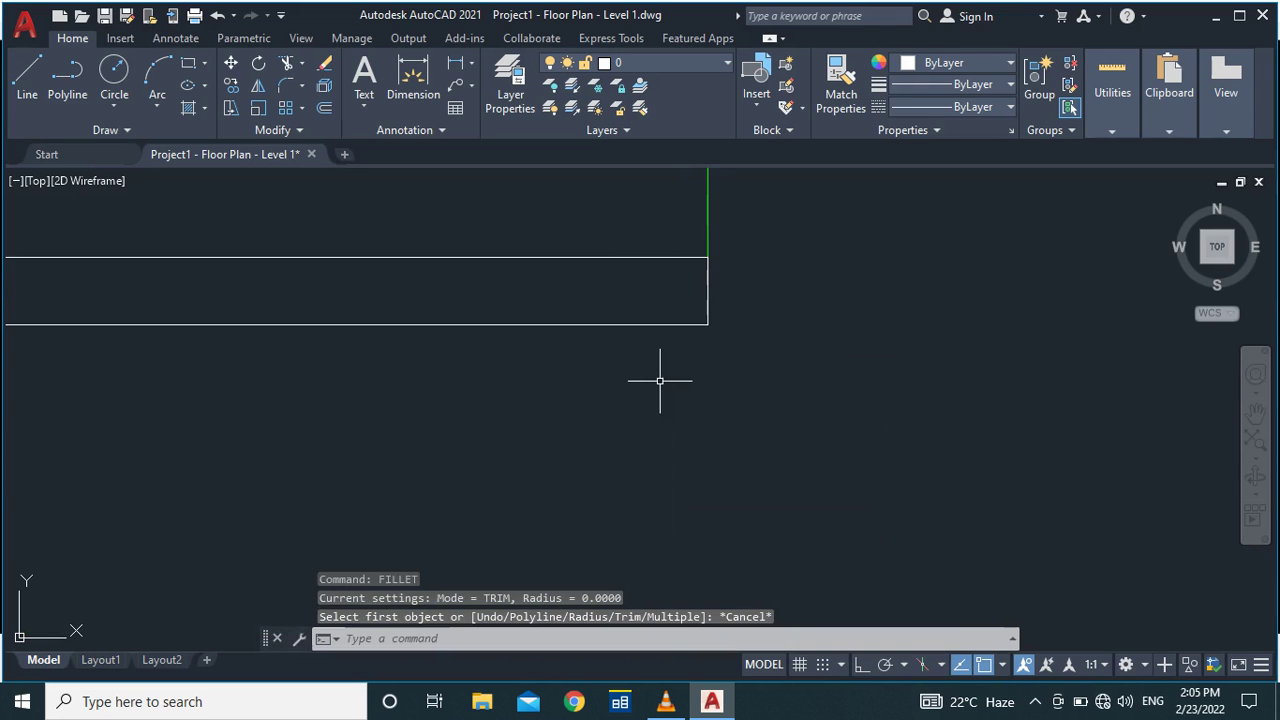
Try to chamfer the lower corner at the free end of the L-shape's horizontal leg and undo it.
{"action": "type", "text": "CH"}
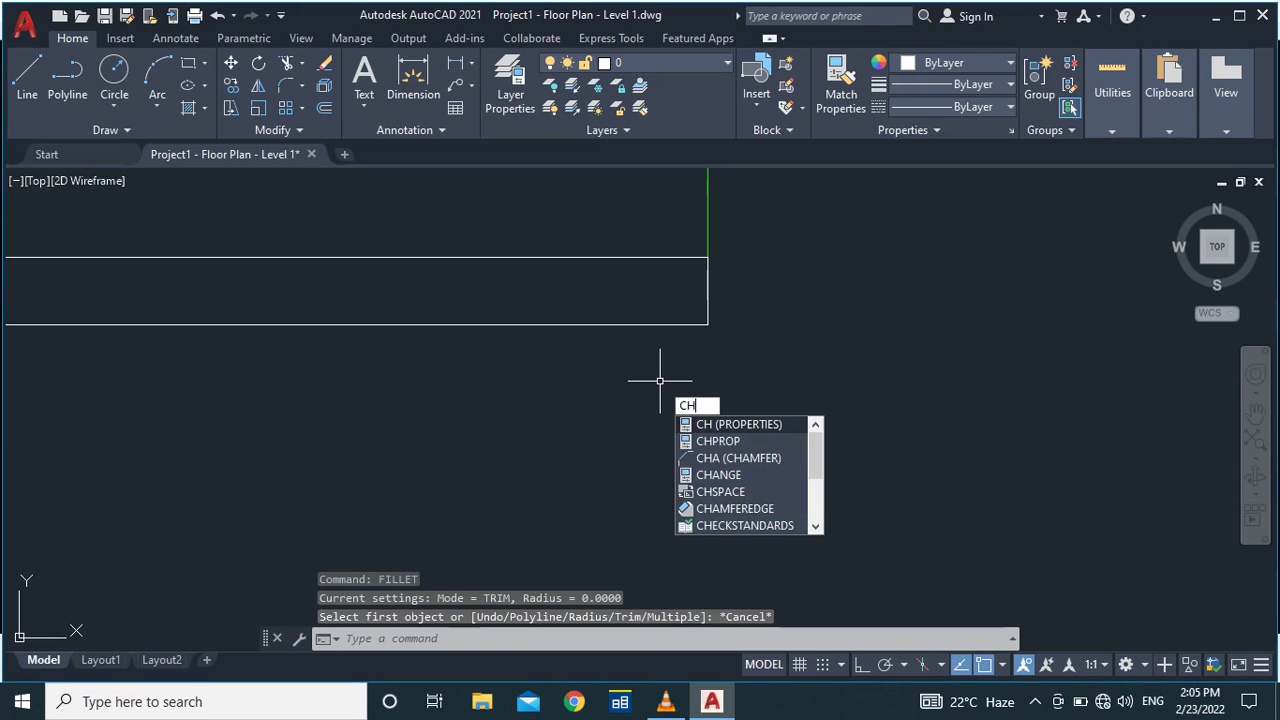
{"action": "type", "text": "A"}
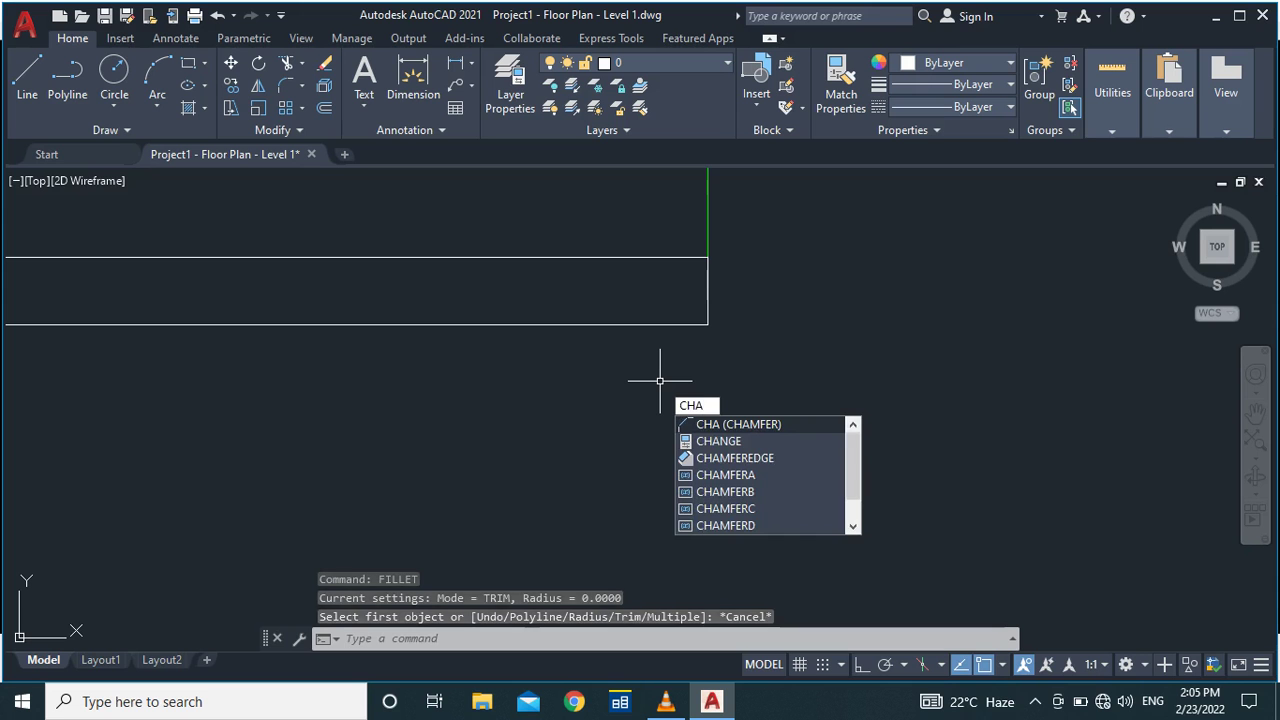
{"action": "key", "text": "Return"}
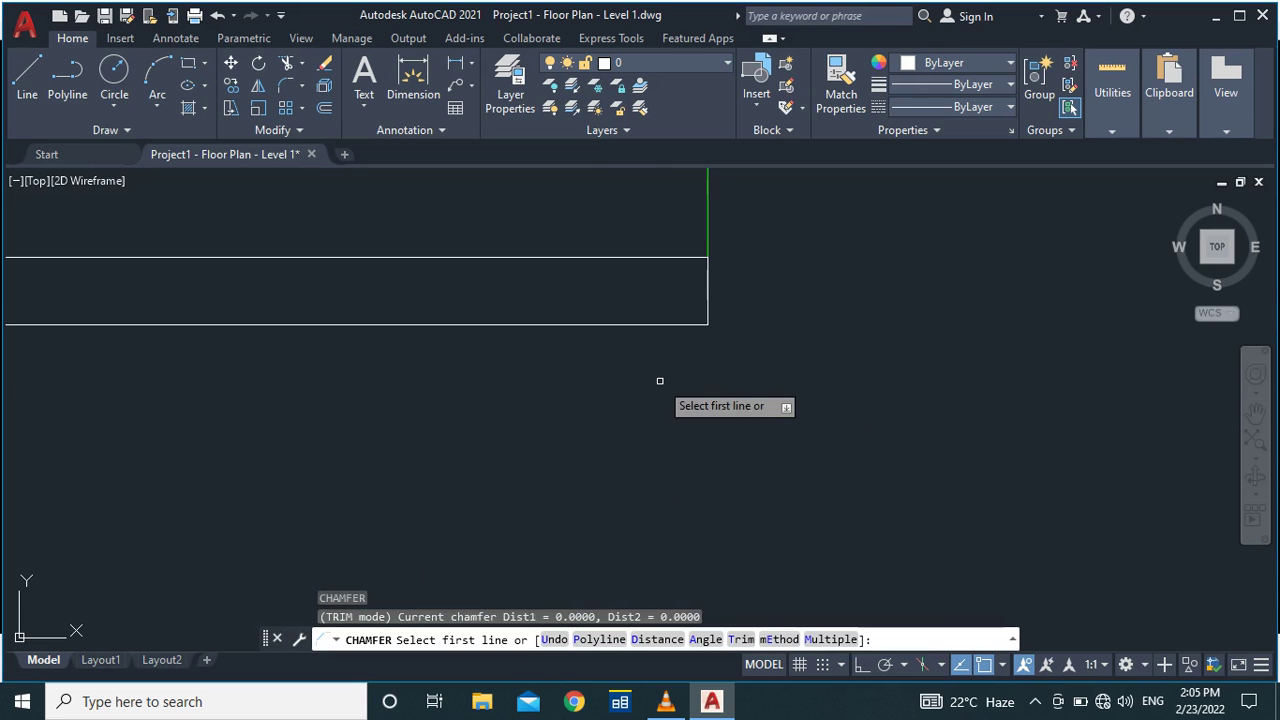
{"action": "left_click", "coordinate": [665, 322]}
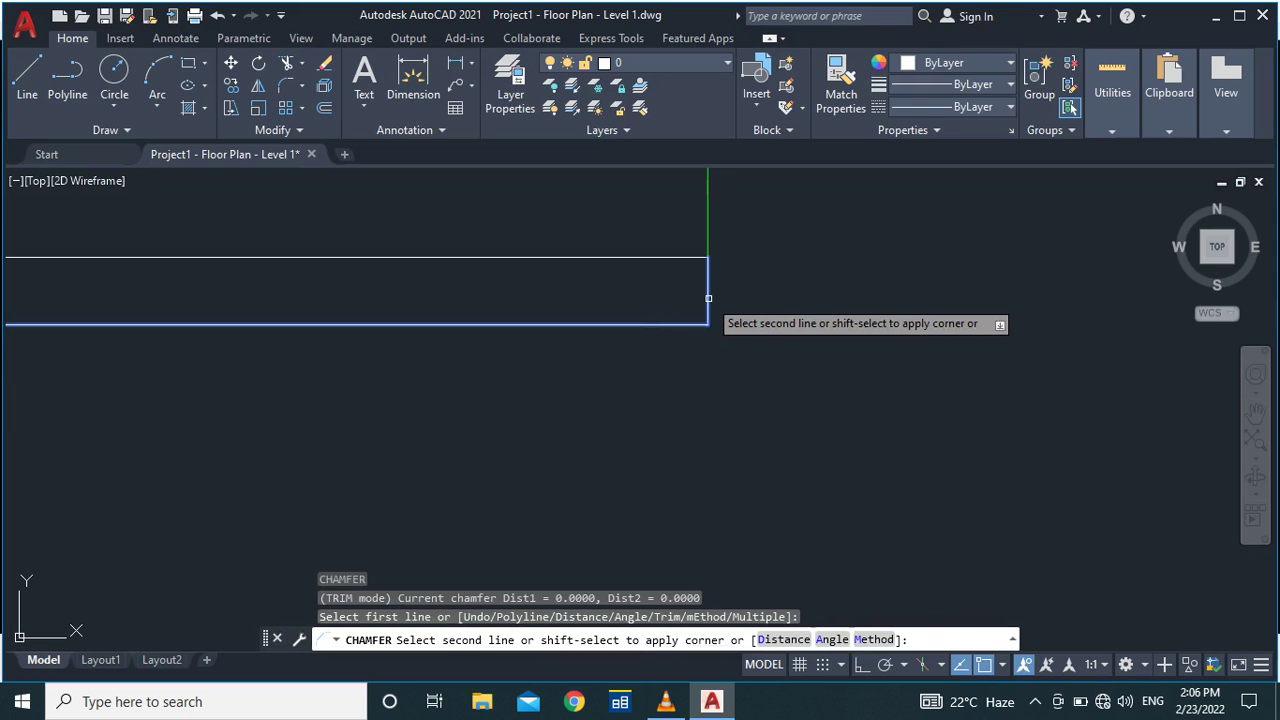
{"action": "left_click", "coordinate": [708, 298]}
{"action": "scroll", "coordinate": [702, 342], "scroll_direction": "up", "scroll_amount": 5}
{"action": "scroll", "coordinate": [677, 396], "scroll_direction": "up", "scroll_amount": 5}
{"action": "mouse_move", "coordinate": [770, 253]}
{"action": "middle_mouse_down"}
{"action": "mouse_move", "coordinate": [786, 229]}
{"action": "mouse_move", "coordinate": [738, 390]}
{"action": "middle_mouse_up"}
{"action": "key", "text": "ctrl+z"}
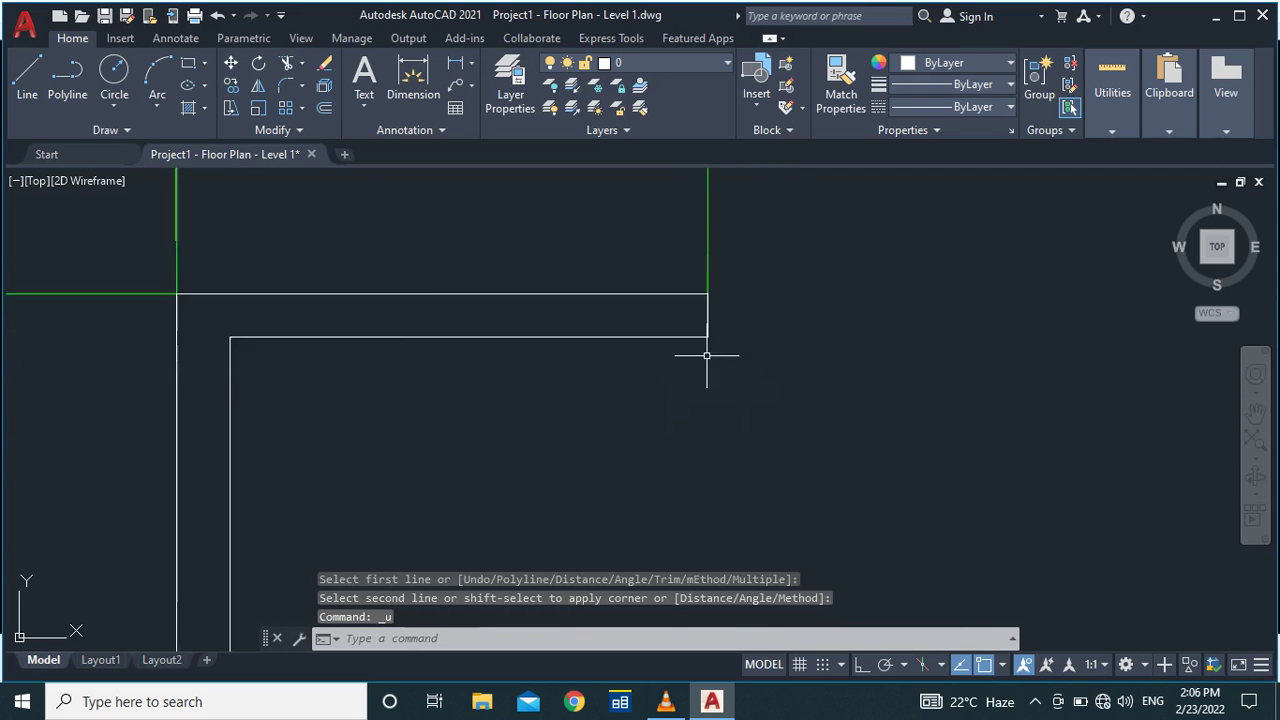
Try to chamfer the lower corner at the horizontal leg's free end using a length of 45 and an angle of 45.
{"action": "type", "text": "cha"}
{"action": "key", "text": "Return"}
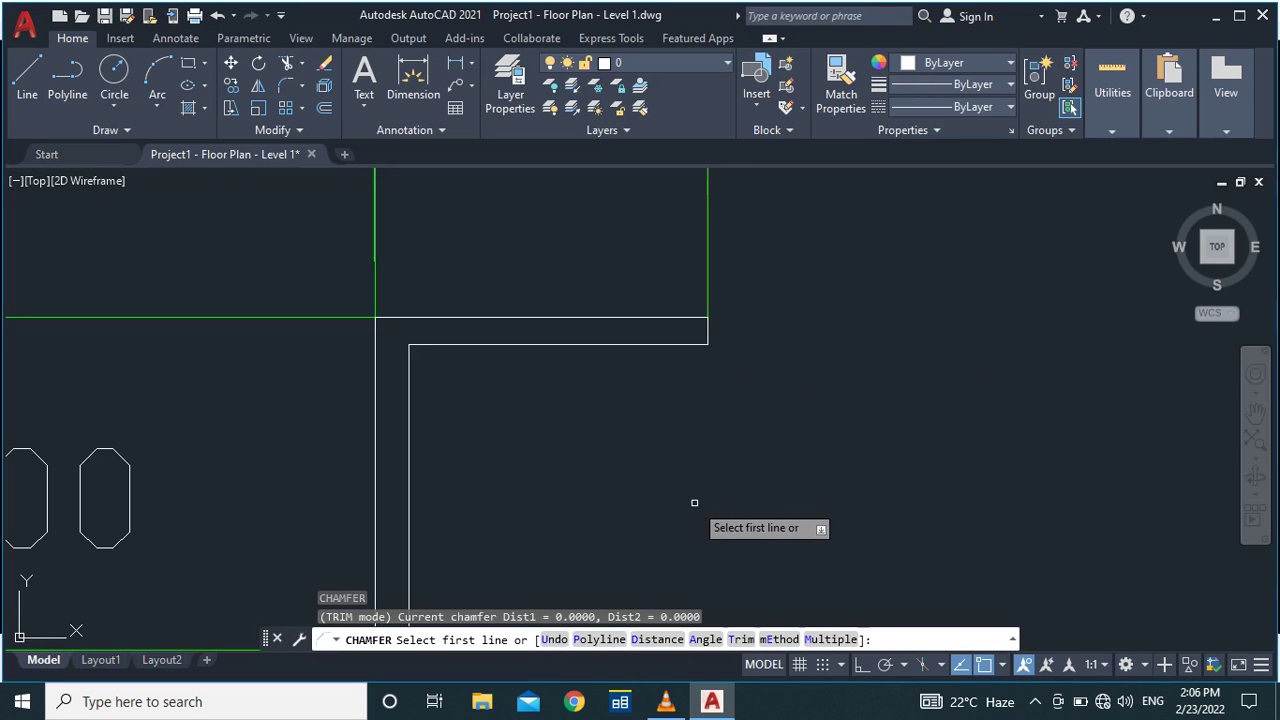
{"action": "key", "text": "Return"}
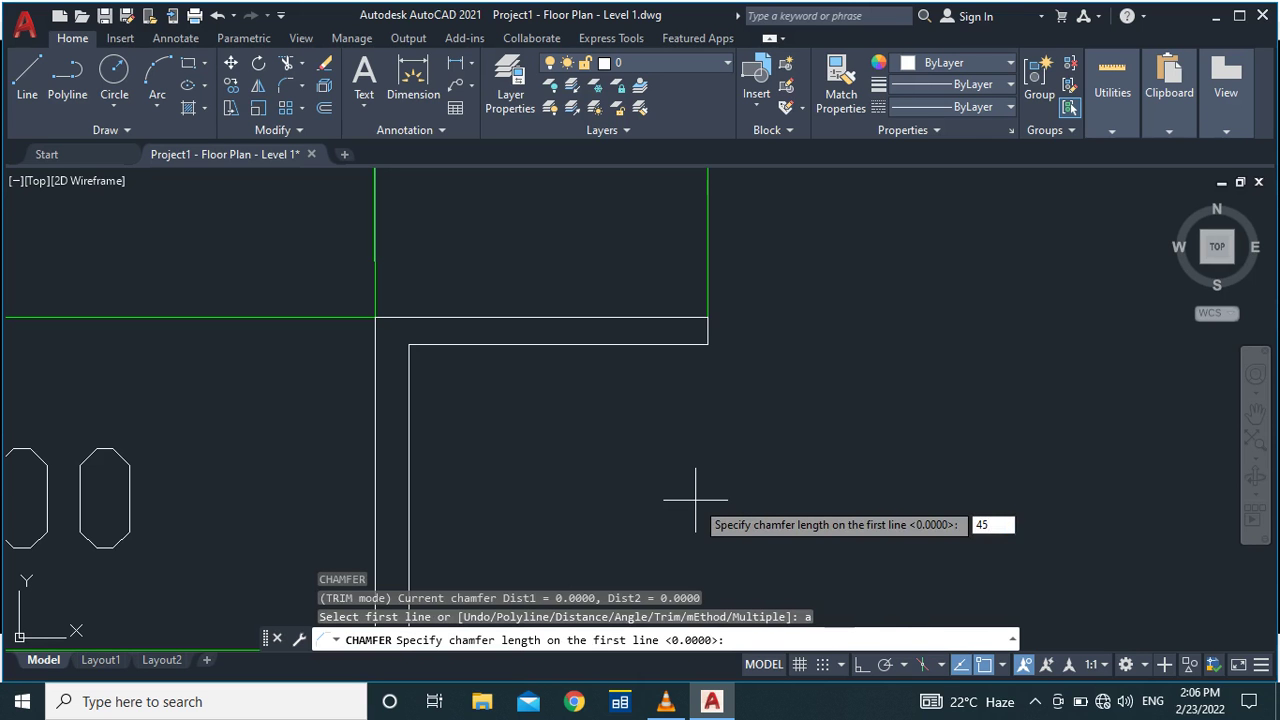
{"action": "key", "text": "Return"}
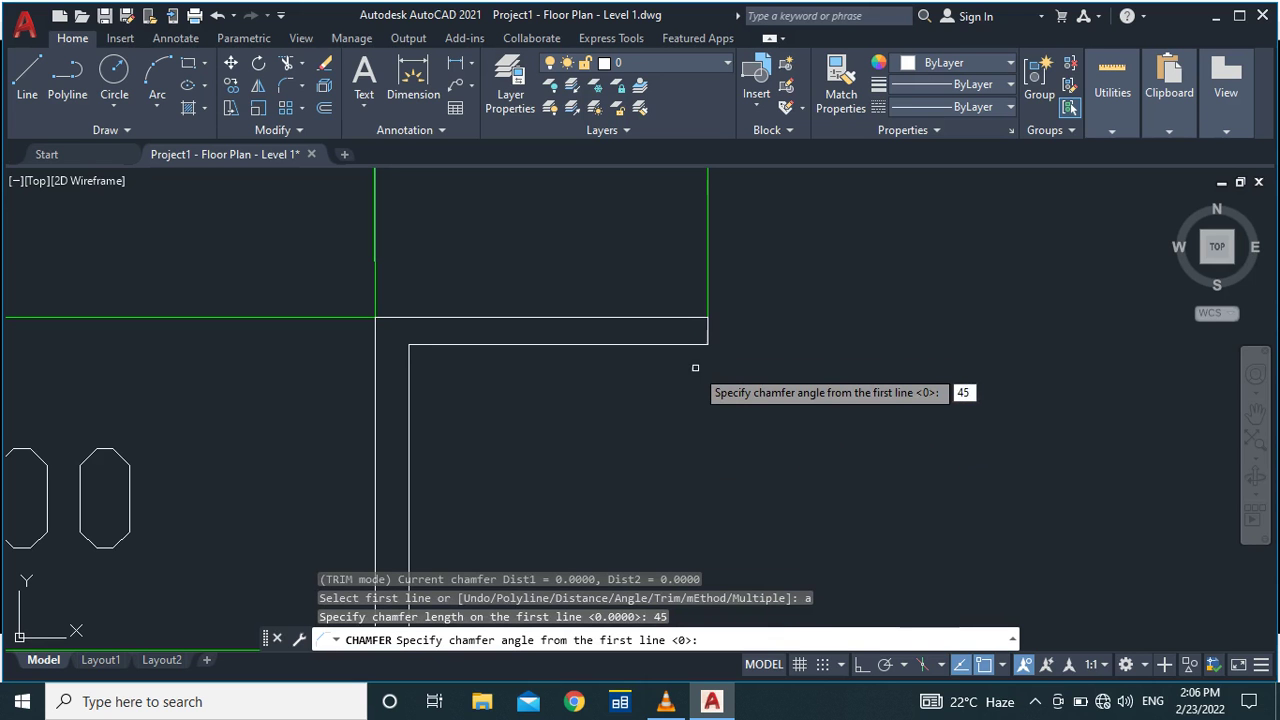
{"action": "type", "text": "45"}
{"action": "key", "text": "Return"}
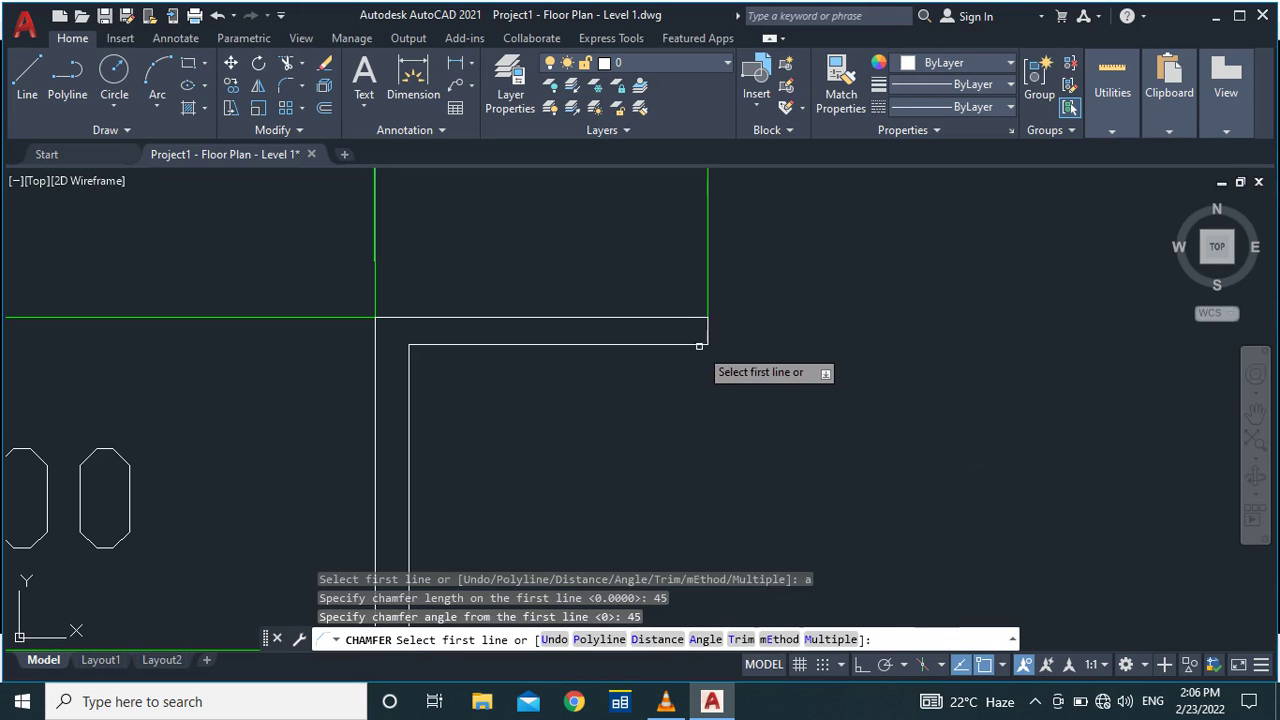
{"action": "left_click", "coordinate": [689, 343]}
{"action": "scroll", "coordinate": [700, 338], "scroll_direction": "up", "scroll_amount": 2}
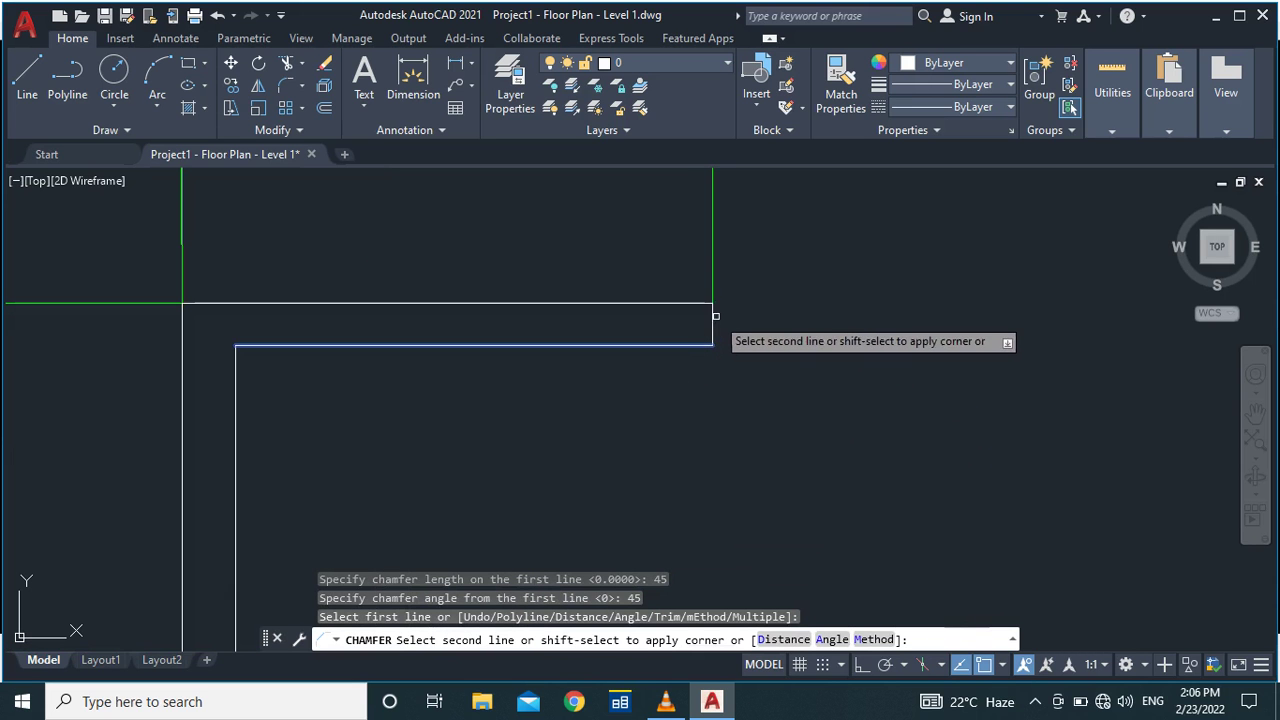
{"action": "scroll", "coordinate": [713, 327], "scroll_direction": "up", "scroll_amount": 2}
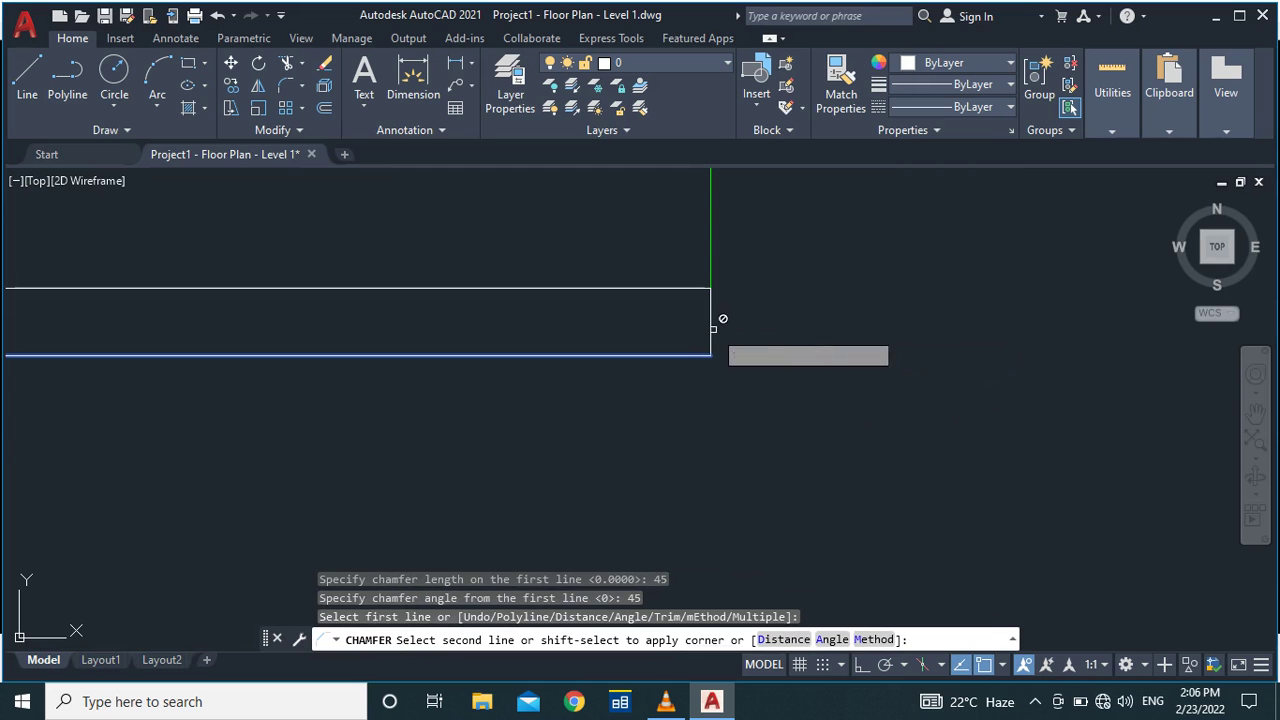
{"action": "left_click", "coordinate": [718, 326]}
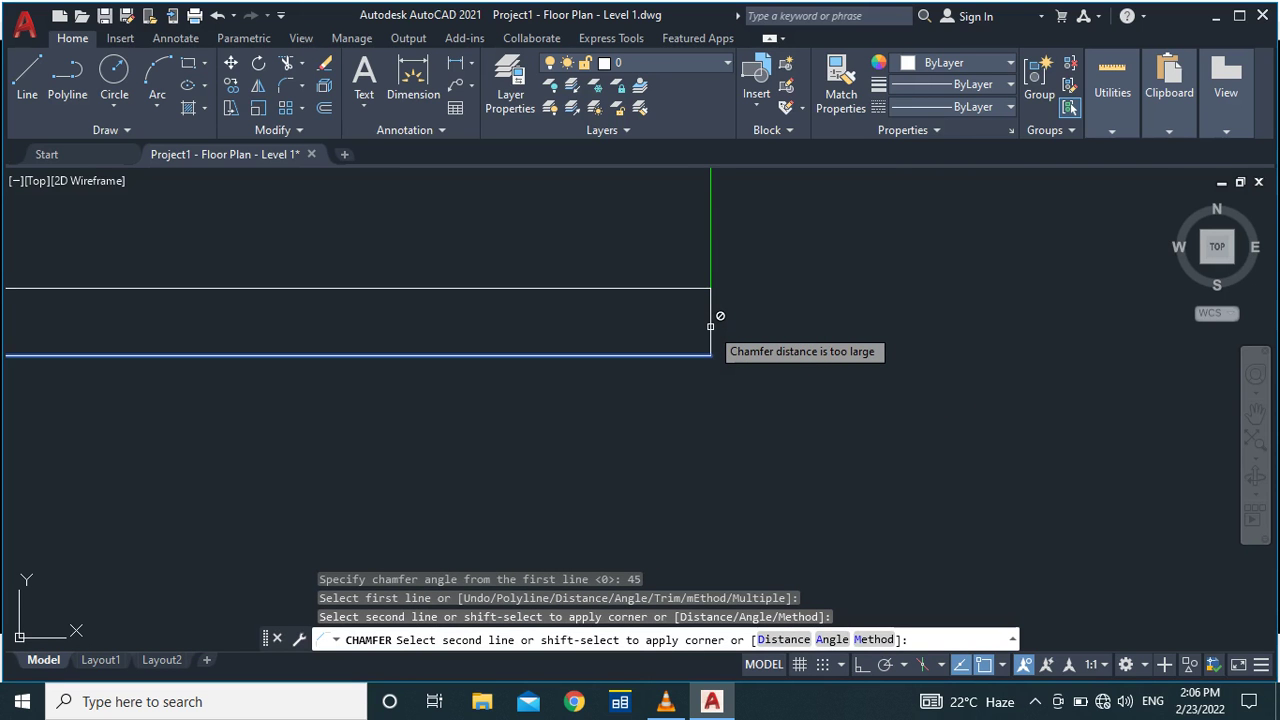
{"action": "key", "text": "Escape"}
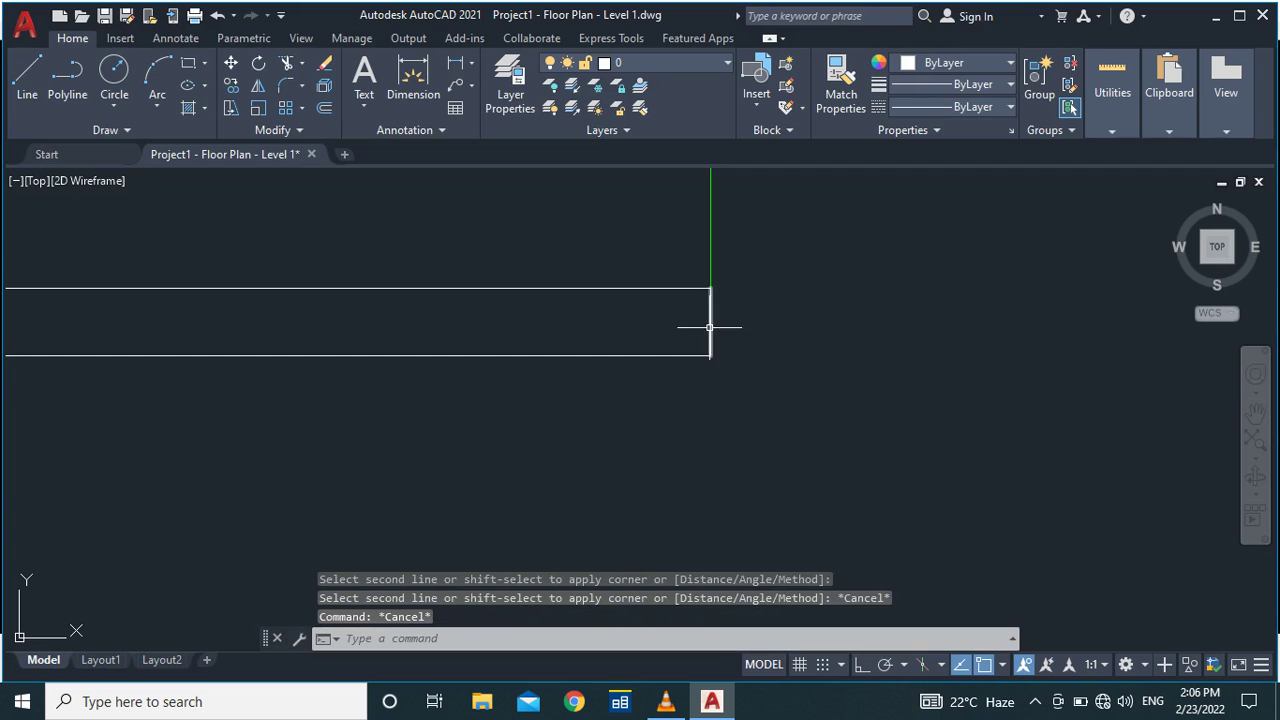
Draw a diagonal line across the lower corner at the horizontal leg's free end, extending past both edges.
{"action": "scroll", "coordinate": [710, 330], "scroll_direction": "up", "scroll_amount": 2}
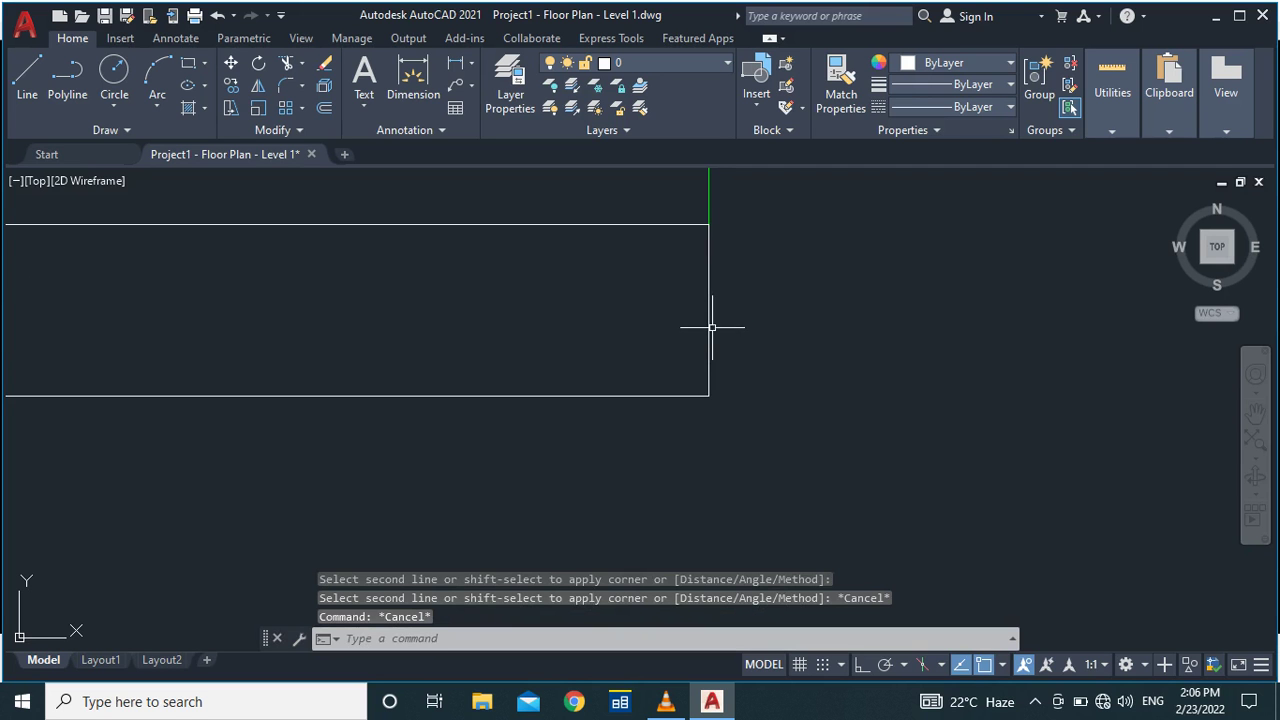
{"action": "type", "text": "l"}
{"action": "key", "text": "Return"}
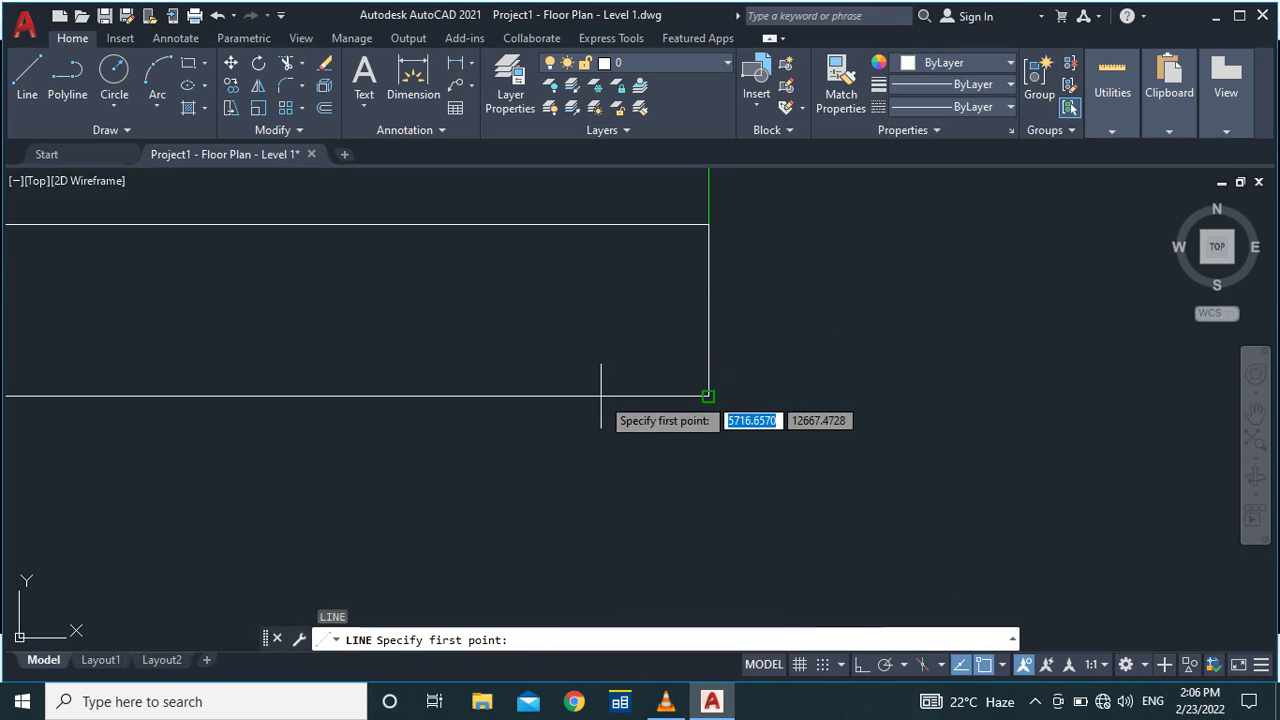
{"action": "left_click", "coordinate": [549, 428]}
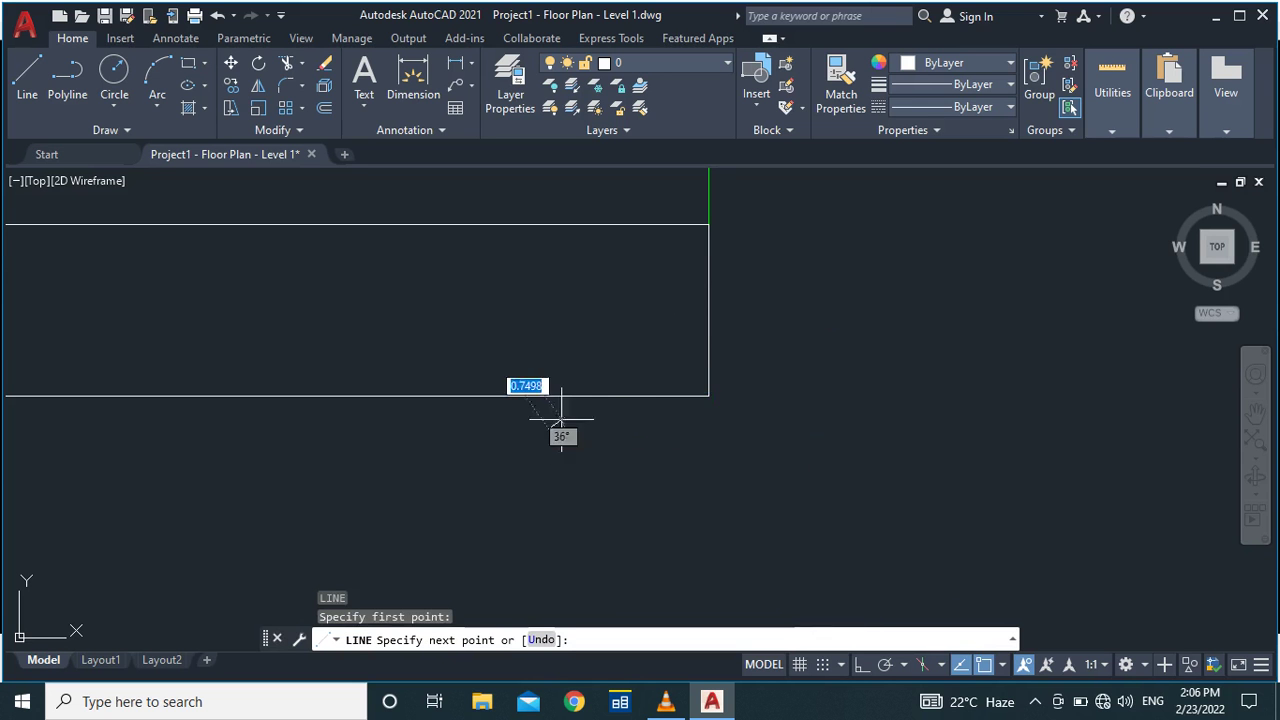
{"action": "left_click", "coordinate": [743, 290]}
{"action": "key", "text": "Escape"}
Trim the corner edges beyond the diagonal and both overhanging ends of the diagonal, leaving a bevelled corner.
{"action": "type", "text": "t"}
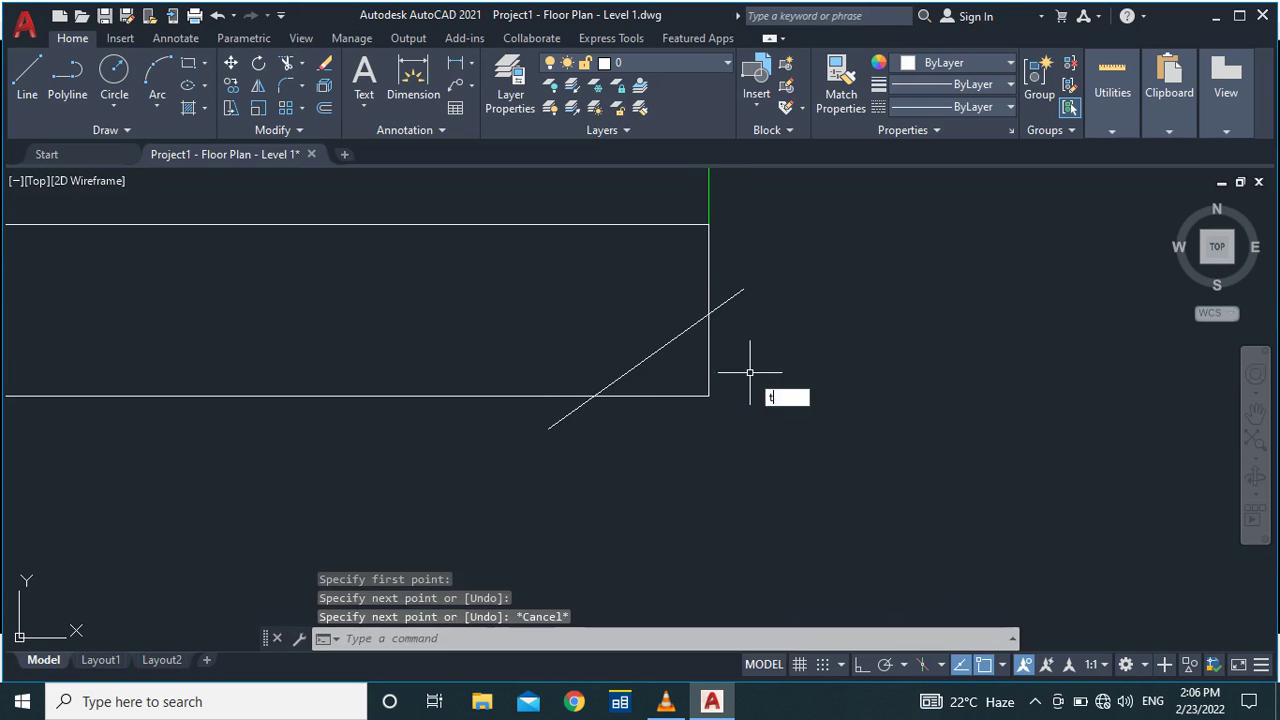
{"action": "type", "text": "r"}
{"action": "key", "text": "Return"}
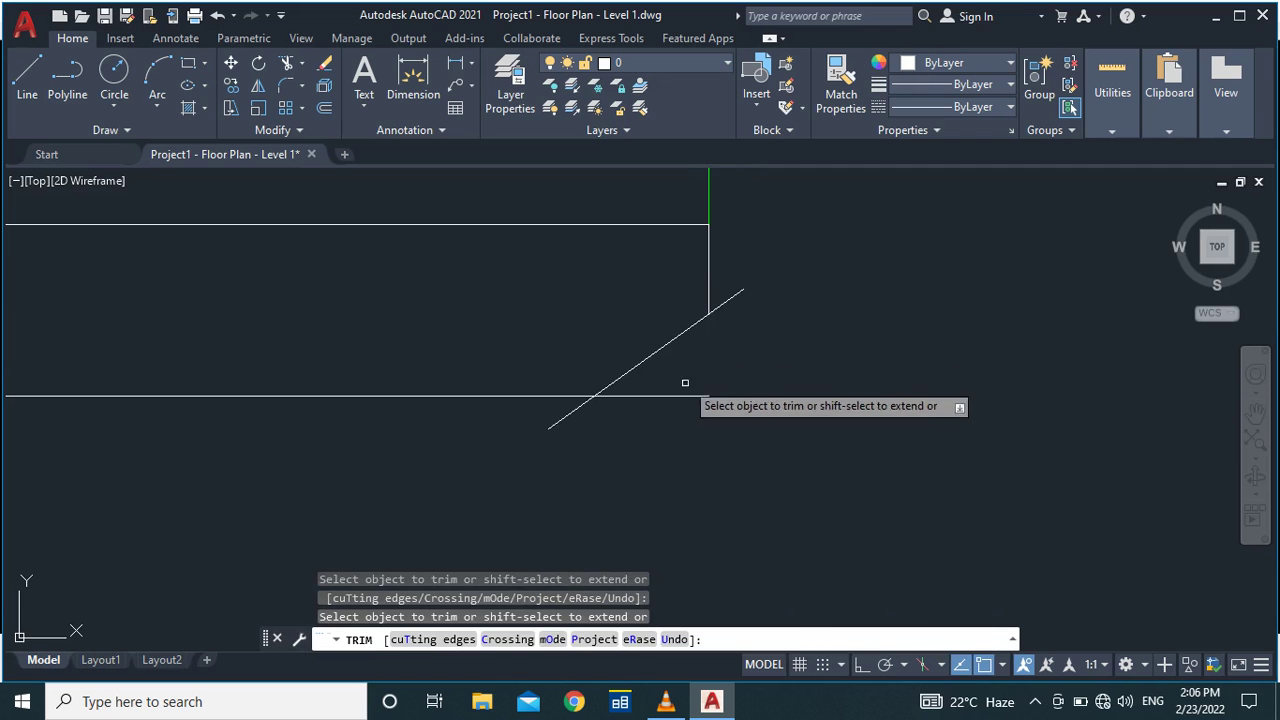
{"action": "left_click", "coordinate": [677, 396]}
{"action": "left_click", "coordinate": [730, 297]}
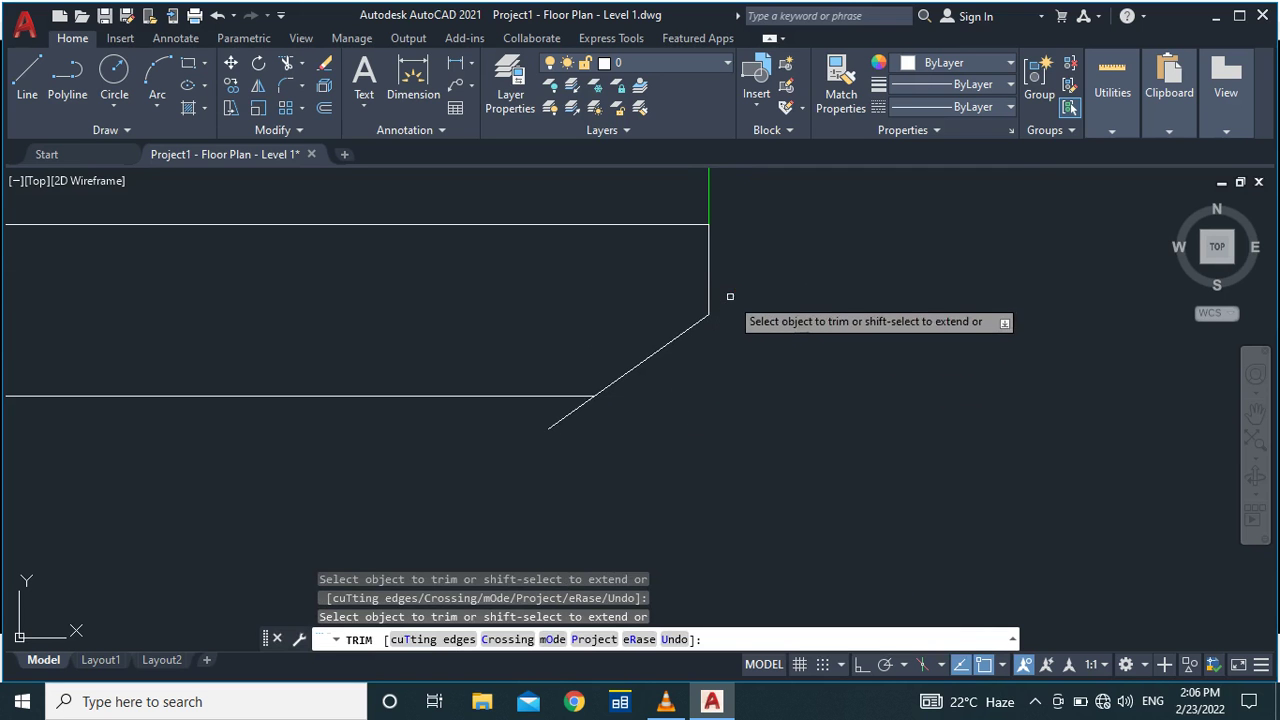
{"action": "left_click", "coordinate": [561, 420]}
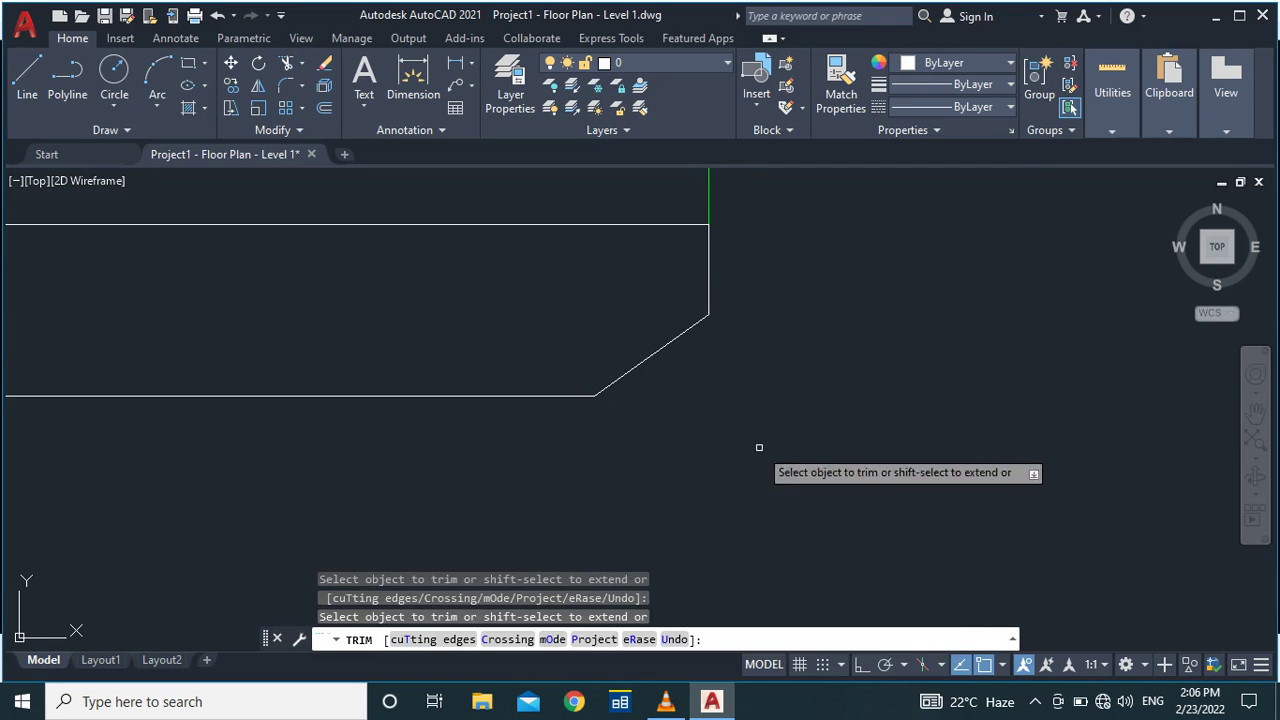
{"action": "key", "text": "Escape"}
Inspect the bevelled L-shaped profile and how it meets the two adjoining 200 rectangles.
{"action": "scroll", "coordinate": [791, 357], "scroll_direction": "down", "scroll_amount": 5}
{"action": "scroll", "coordinate": [694, 449], "scroll_direction": "up", "scroll_amount": 3}
{"action": "scroll", "coordinate": [686, 443], "scroll_direction": "down", "scroll_amount": 3}
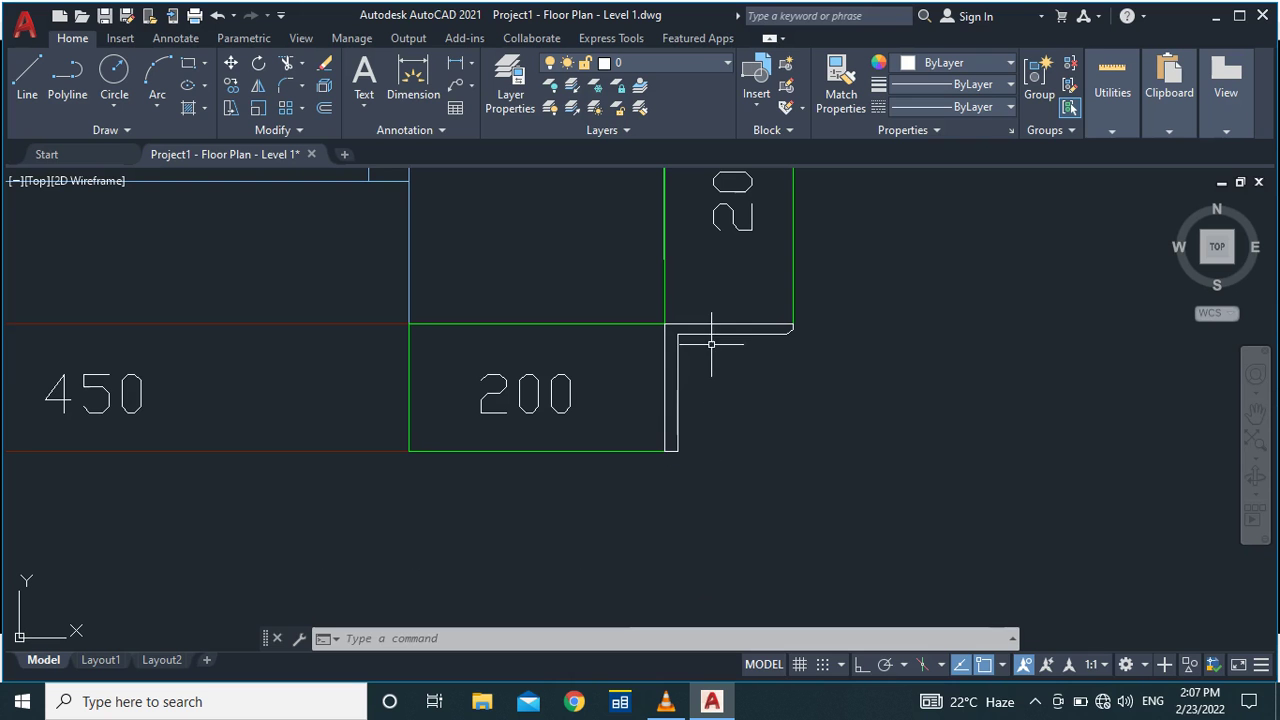
{"action": "scroll", "coordinate": [711, 344], "scroll_direction": "up", "scroll_amount": 3}
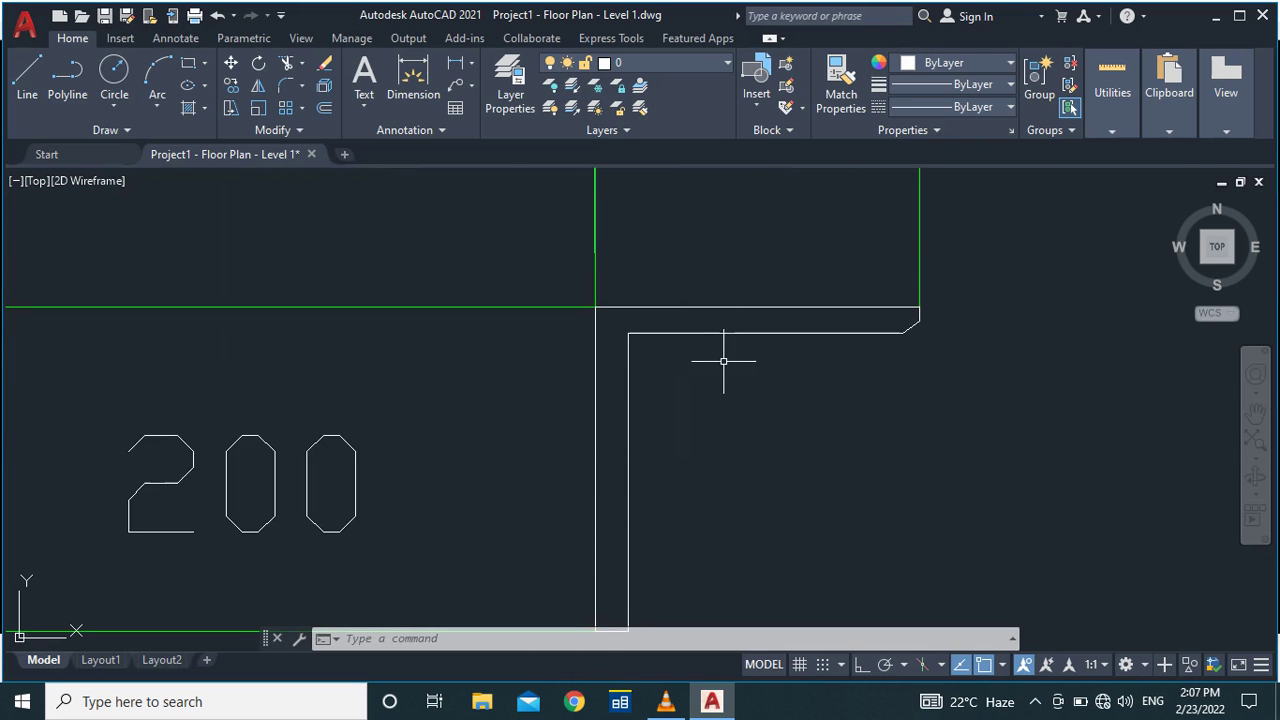
{"action": "scroll", "coordinate": [723, 362], "scroll_direction": "down", "scroll_amount": 3}
{"action": "scroll", "coordinate": [701, 395], "scroll_direction": "up", "scroll_amount": 3}
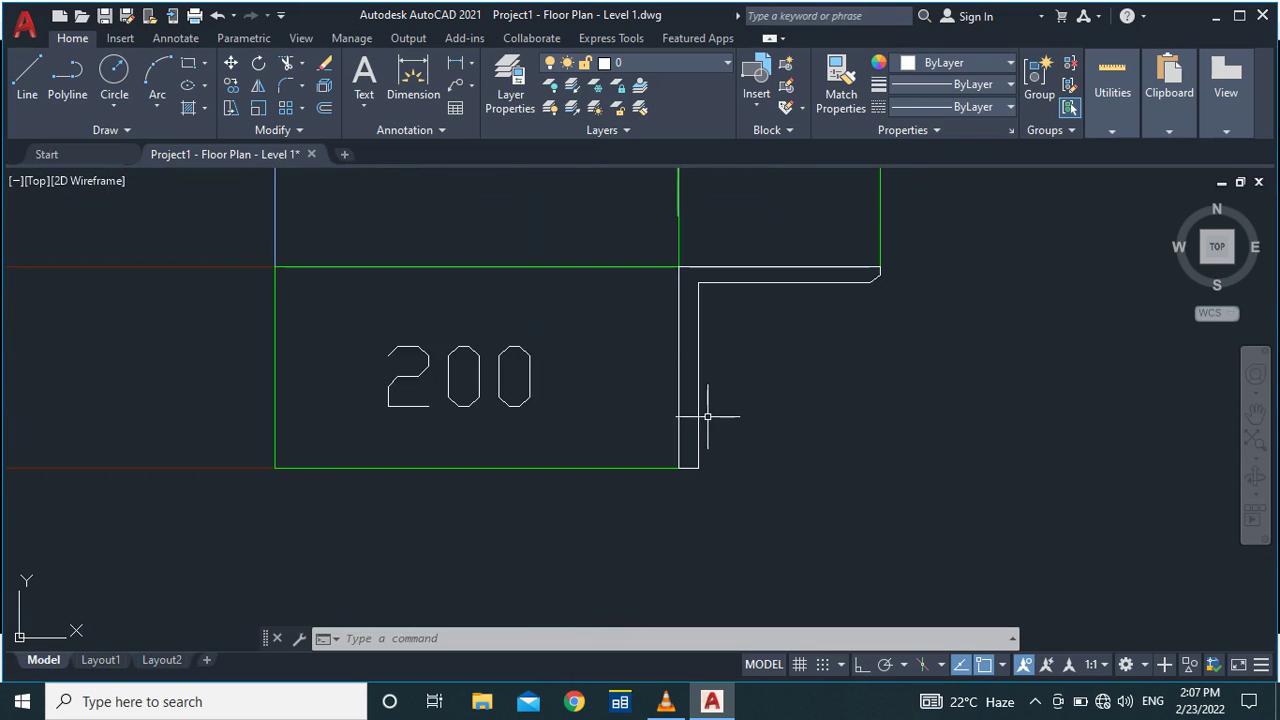
{"action": "scroll", "coordinate": [765, 240], "scroll_direction": "down", "scroll_amount": 2}
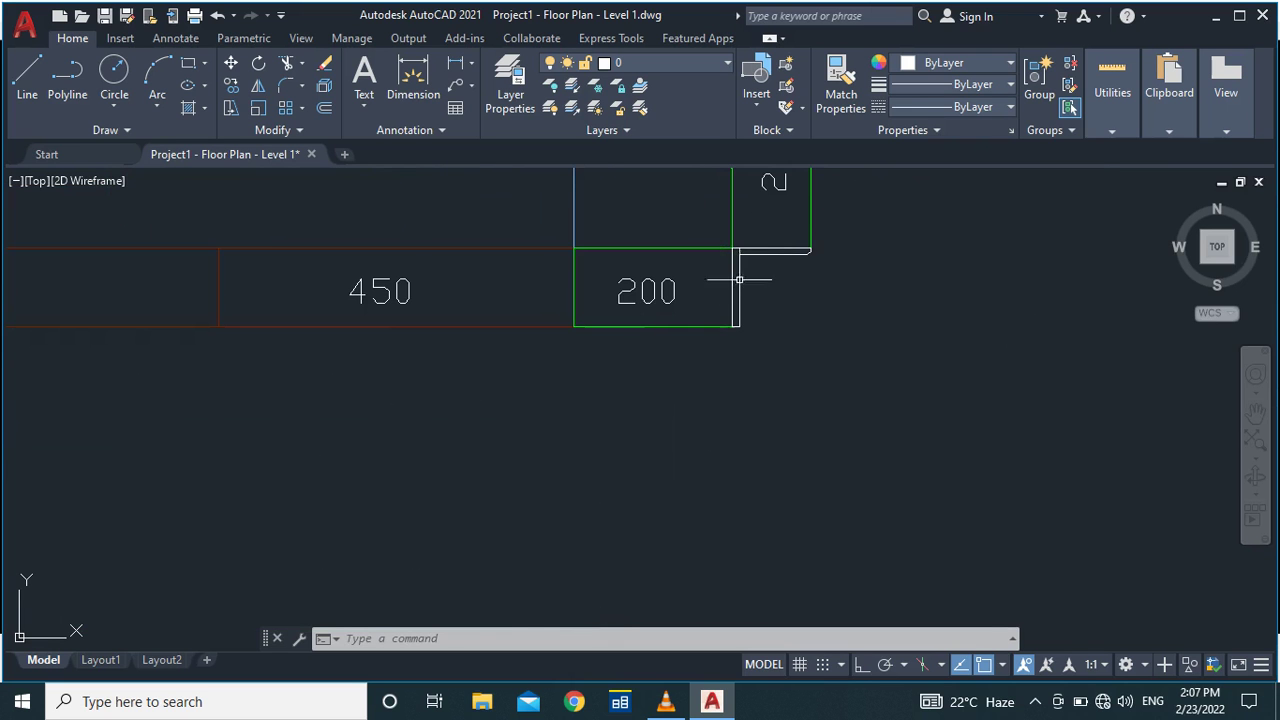
{"action": "scroll", "coordinate": [771, 363], "scroll_direction": "down", "scroll_amount": 3}
{"action": "scroll", "coordinate": [775, 330], "scroll_direction": "up", "scroll_amount": 3}
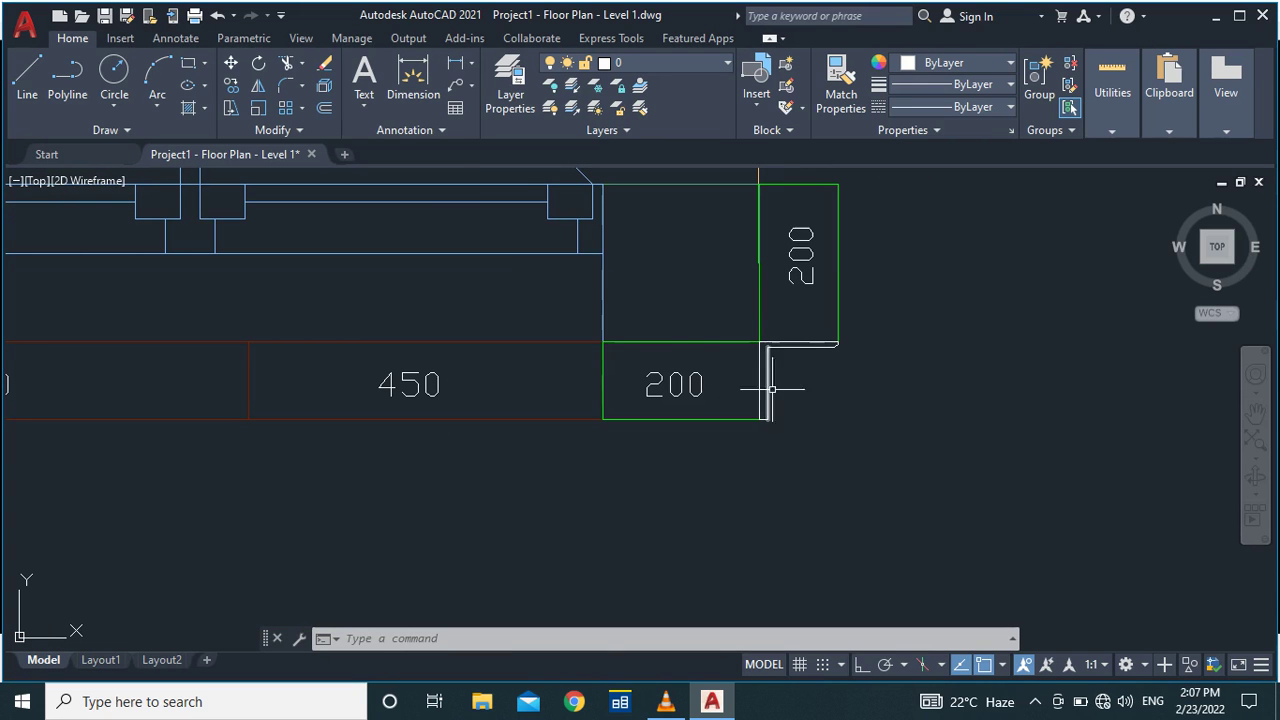
Join all the edges of the L-shaped profile, including the bevel and both end caps, into one polyline.
{"action": "scroll", "coordinate": [771, 358], "scroll_direction": "up", "scroll_amount": 6}
{"action": "left_click", "coordinate": [796, 341]}
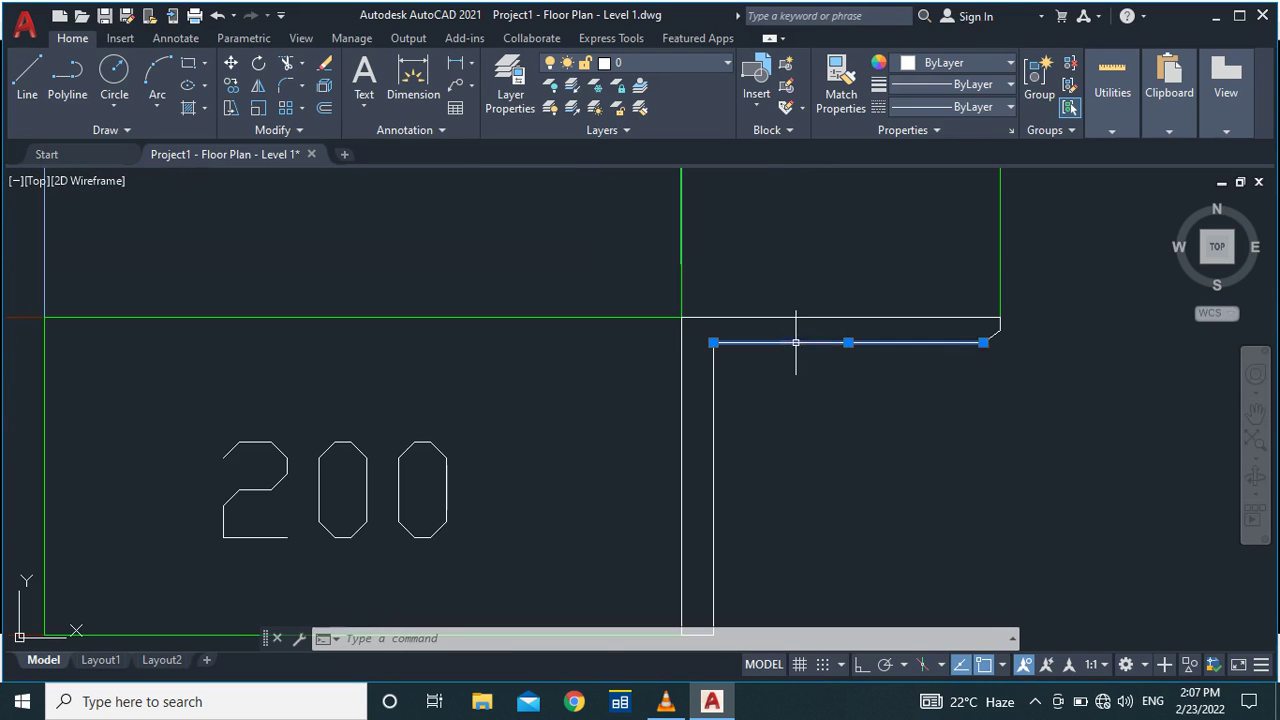
{"action": "scroll", "coordinate": [988, 340], "scroll_direction": "up", "scroll_amount": 5}
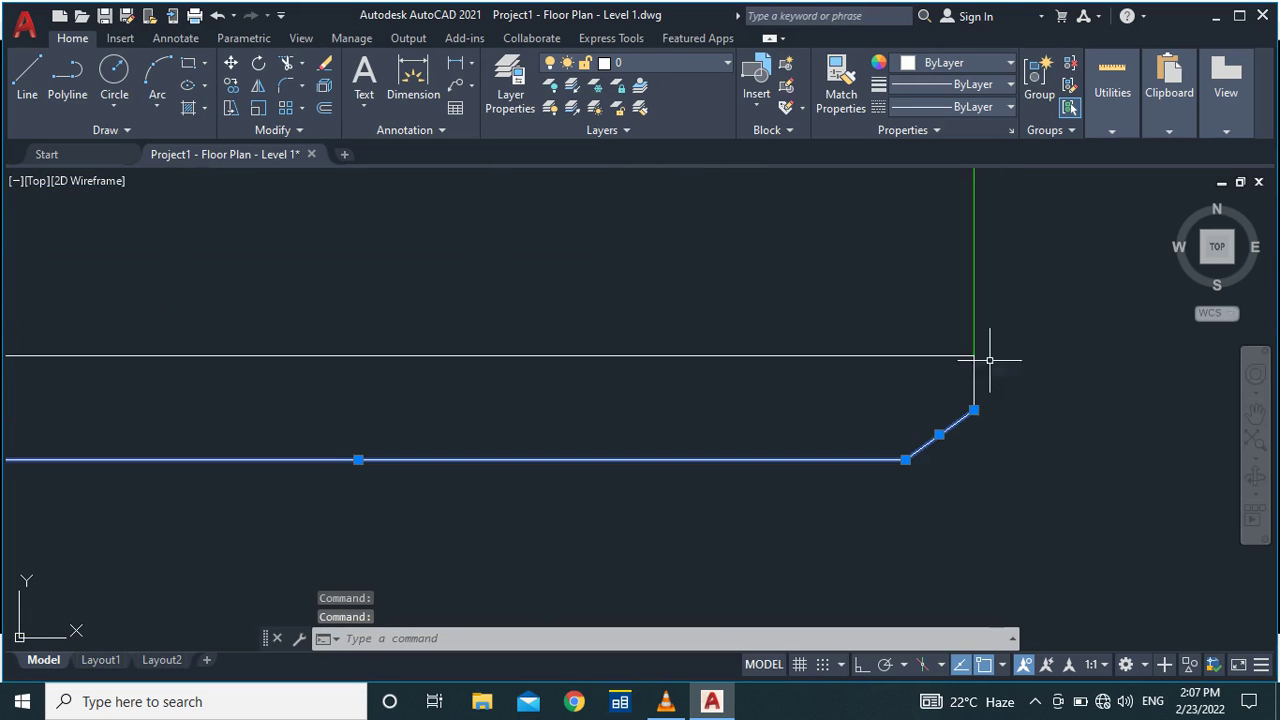
{"action": "left_click", "coordinate": [975, 390]}
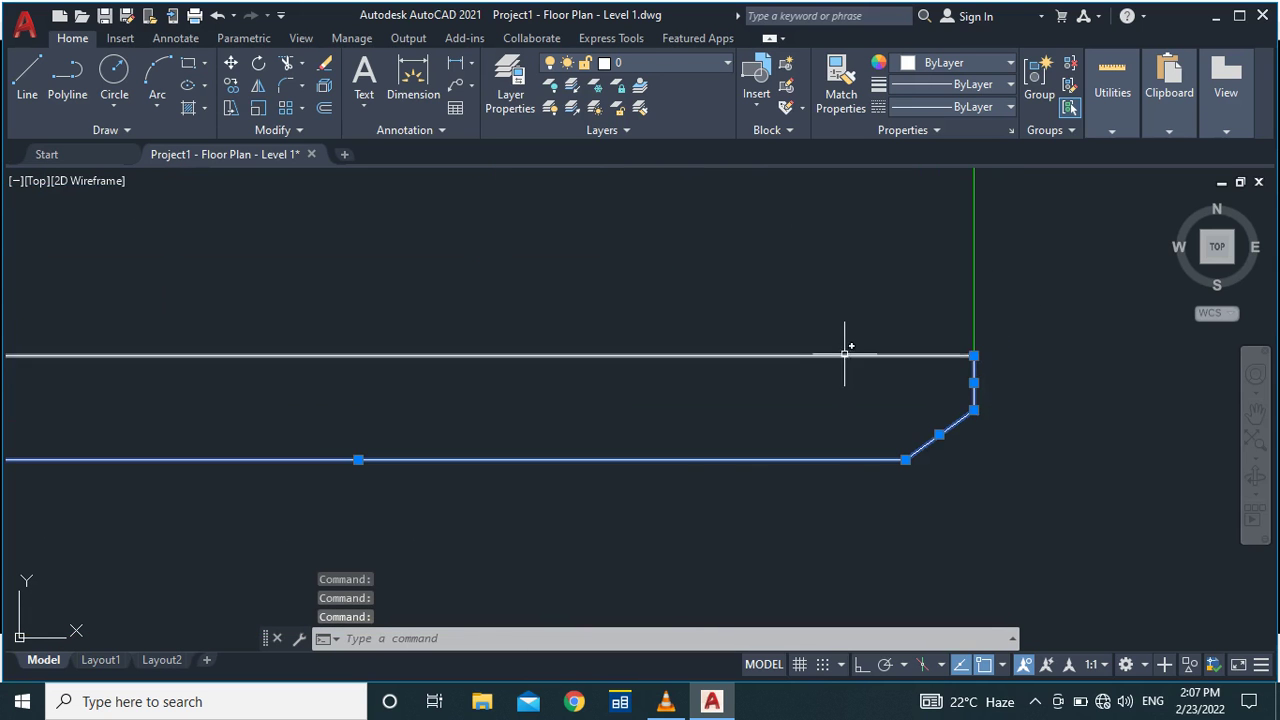
{"action": "left_click", "coordinate": [841, 354]}
{"action": "scroll", "coordinate": [893, 304], "scroll_direction": "down", "scroll_amount": 5}
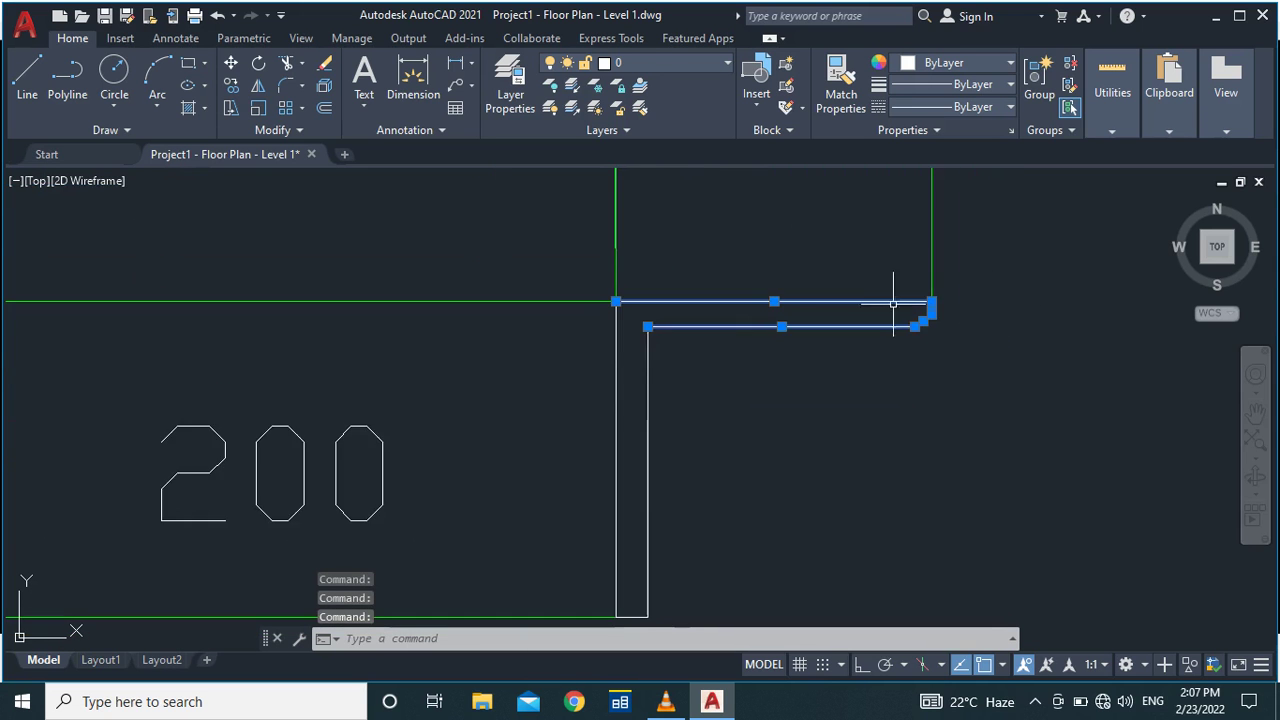
{"action": "left_click", "coordinate": [650, 372]}
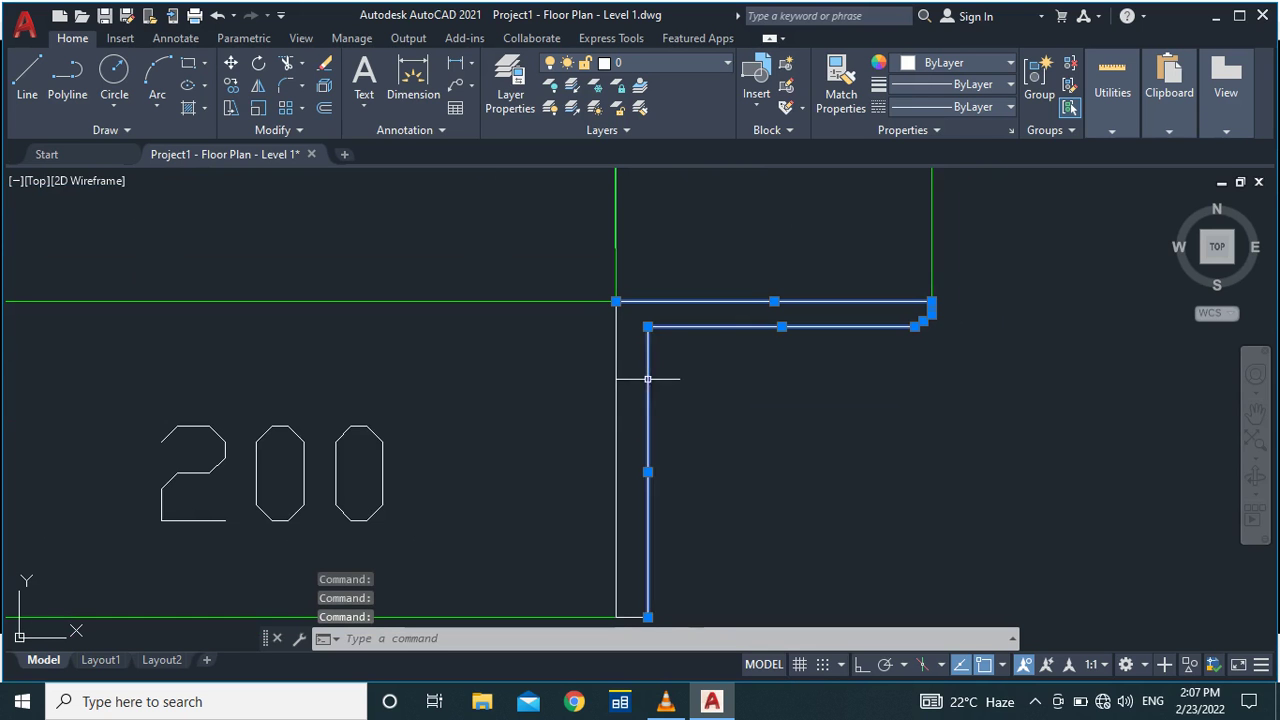
{"action": "left_click", "coordinate": [613, 375]}
{"action": "scroll", "coordinate": [661, 280], "scroll_direction": "down", "scroll_amount": 4}
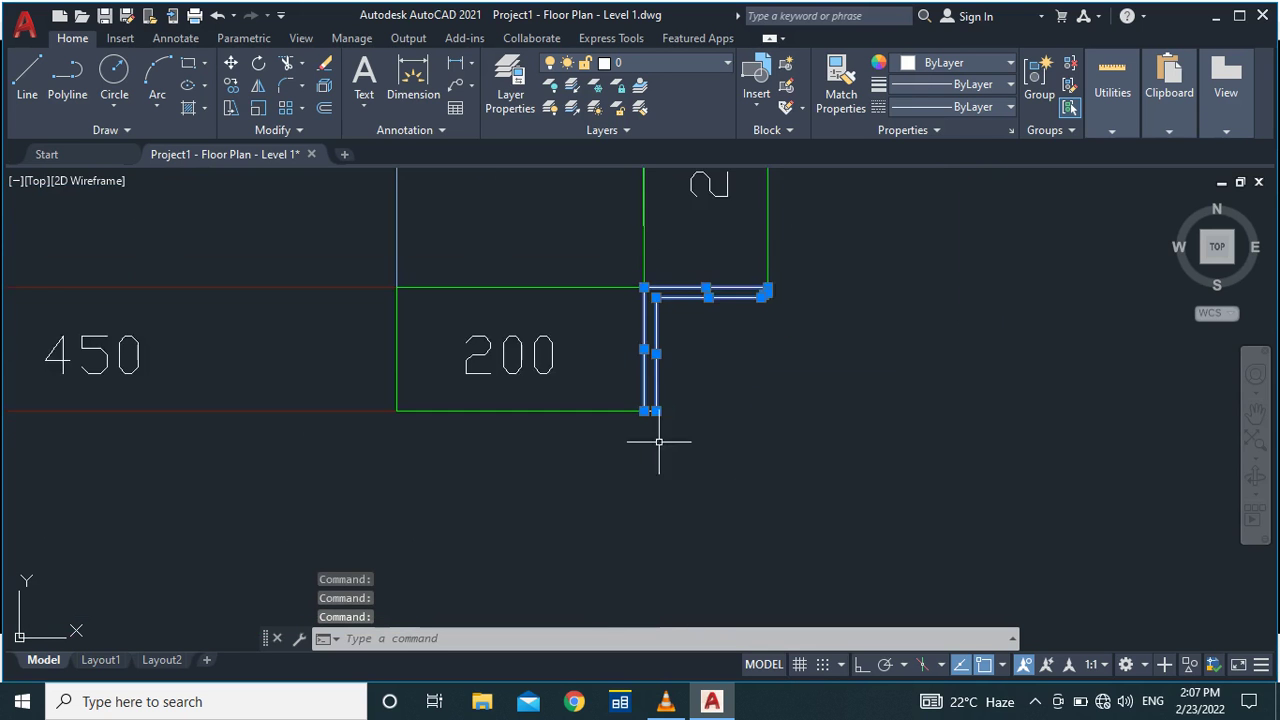
{"action": "scroll", "coordinate": [641, 406], "scroll_direction": "up", "scroll_amount": 6}
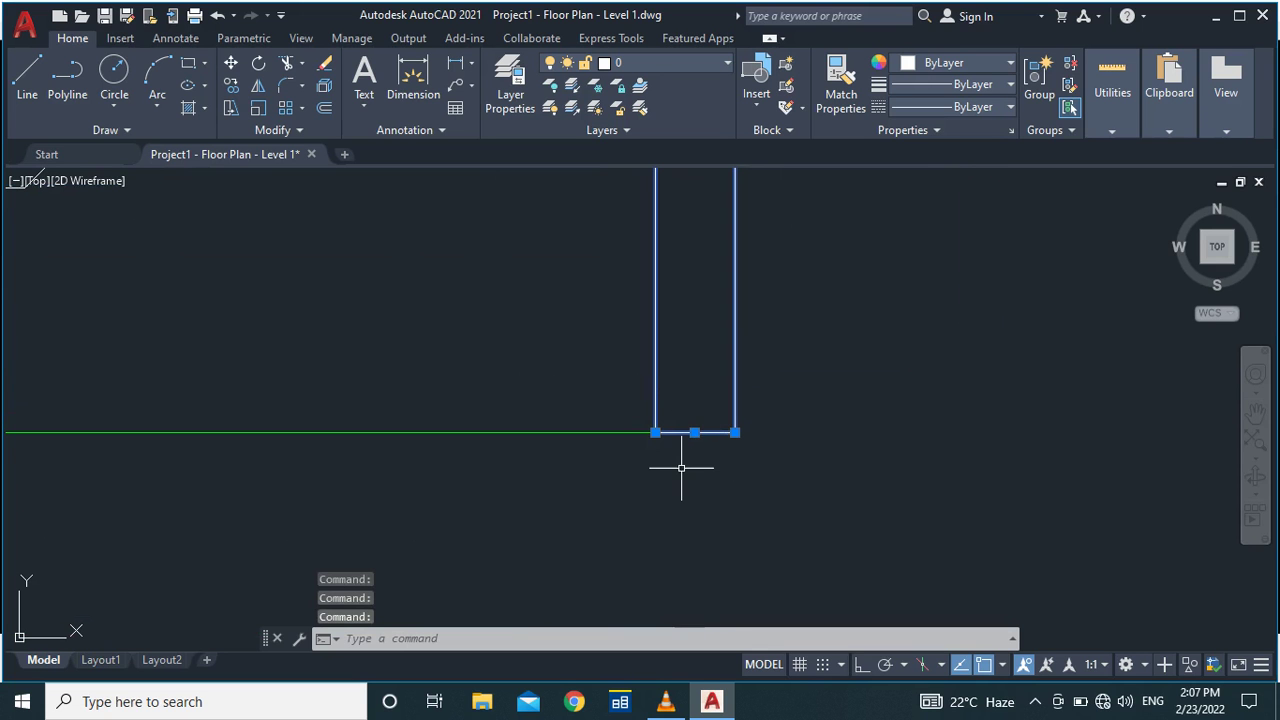
{"action": "type", "text": "j"}
{"action": "key", "text": "Return"}
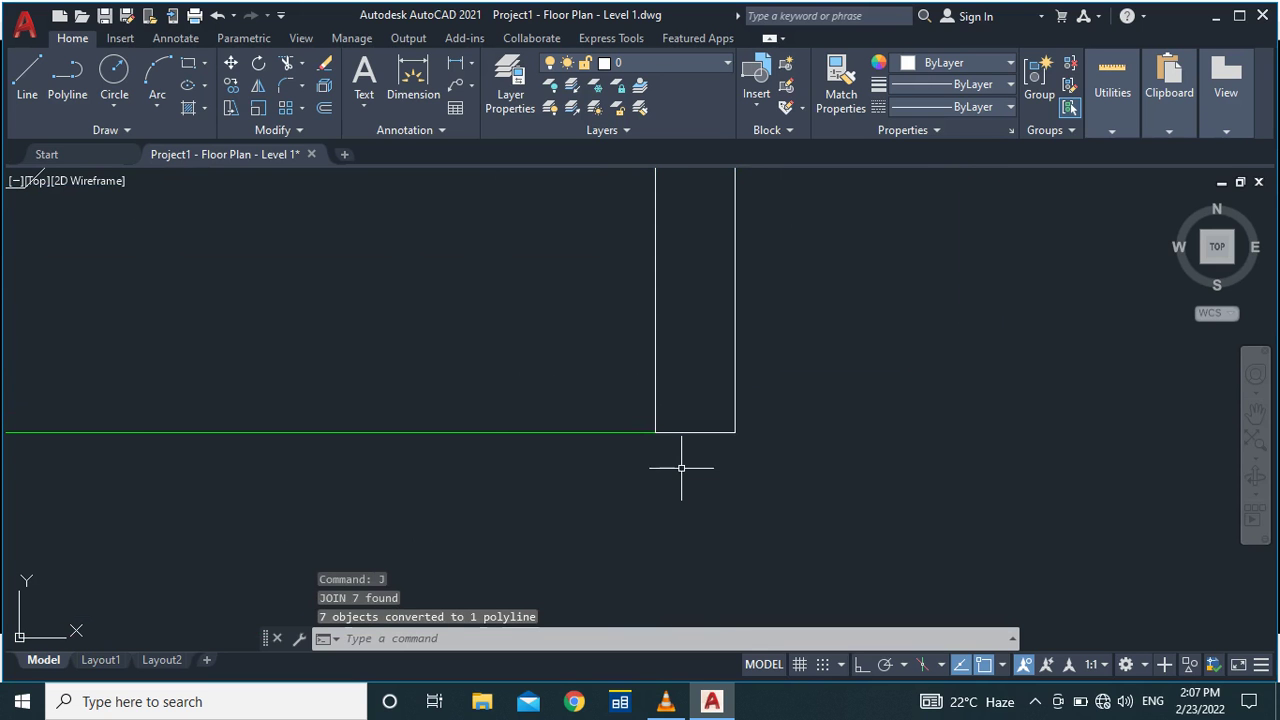
Set the joined L-shaped polyline's color to Magenta in its properties, then close them and deselect it.
{"action": "scroll", "coordinate": [681, 467], "scroll_direction": "down", "scroll_amount": 5}
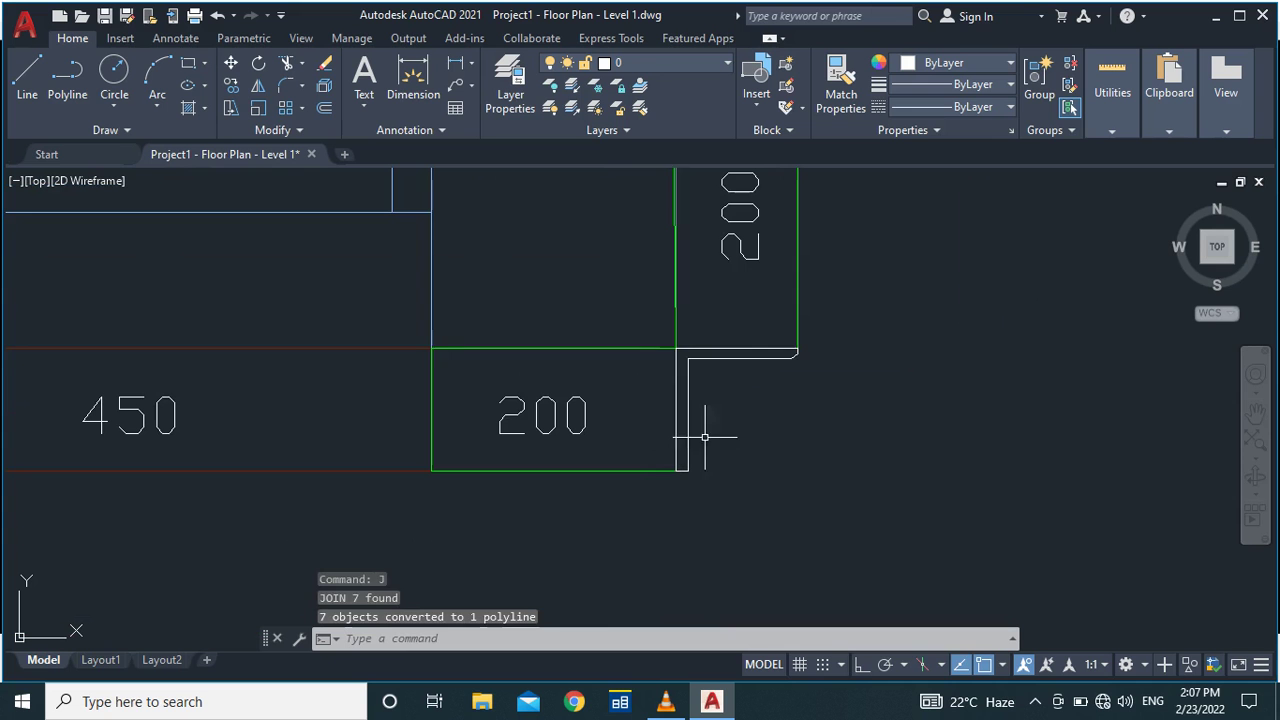
{"action": "left_click", "coordinate": [681, 411]}
{"action": "mouse_move", "coordinate": [688, 413]}
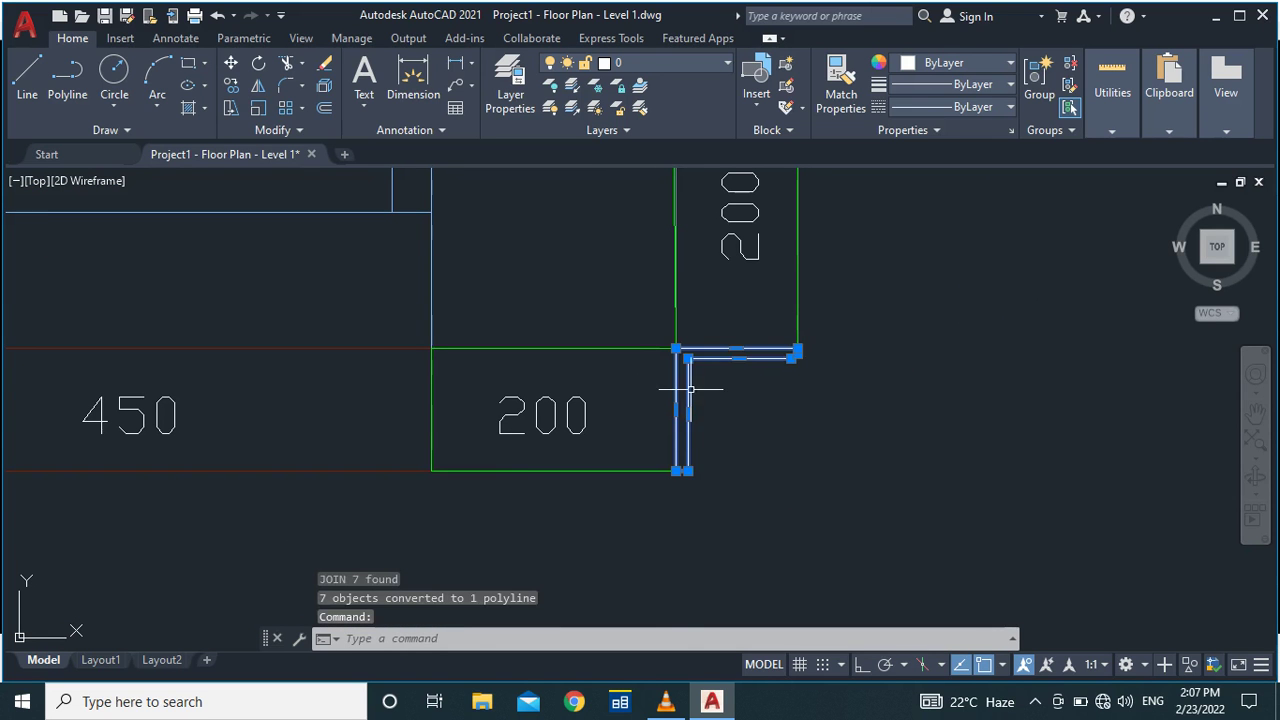
{"action": "right_click", "coordinate": [686, 372]}
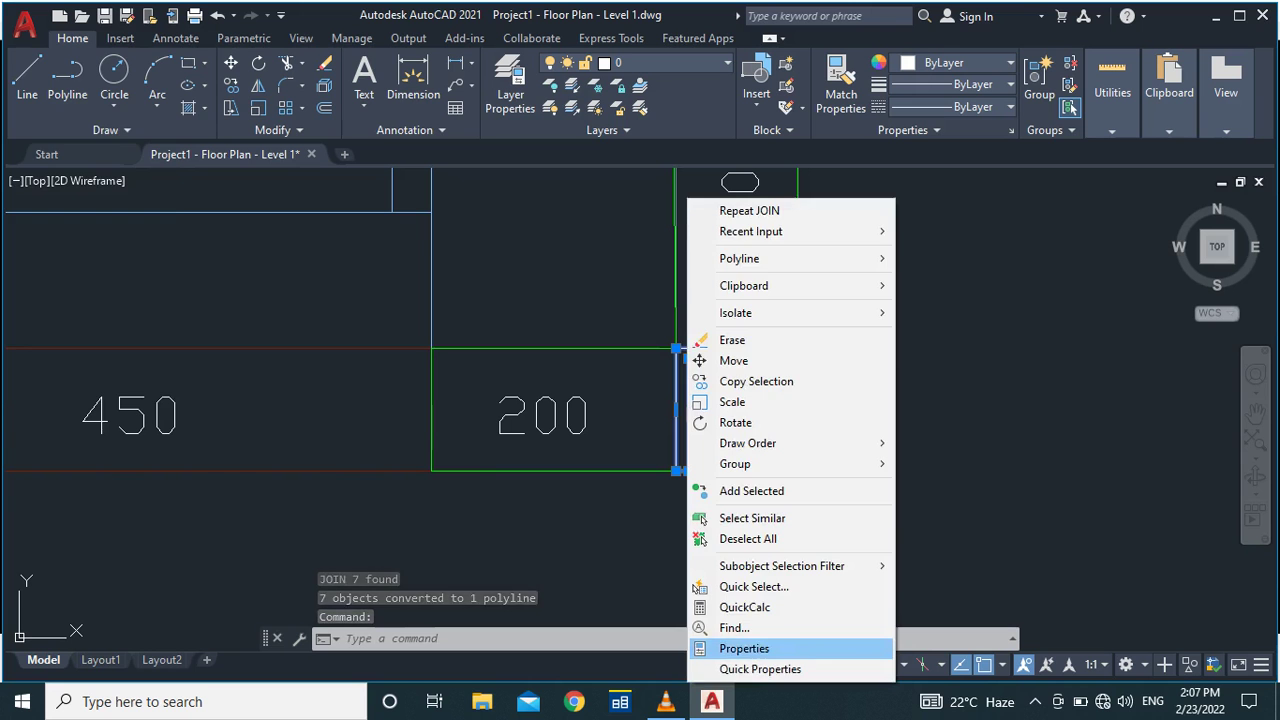
{"action": "left_click", "coordinate": [744, 648]}
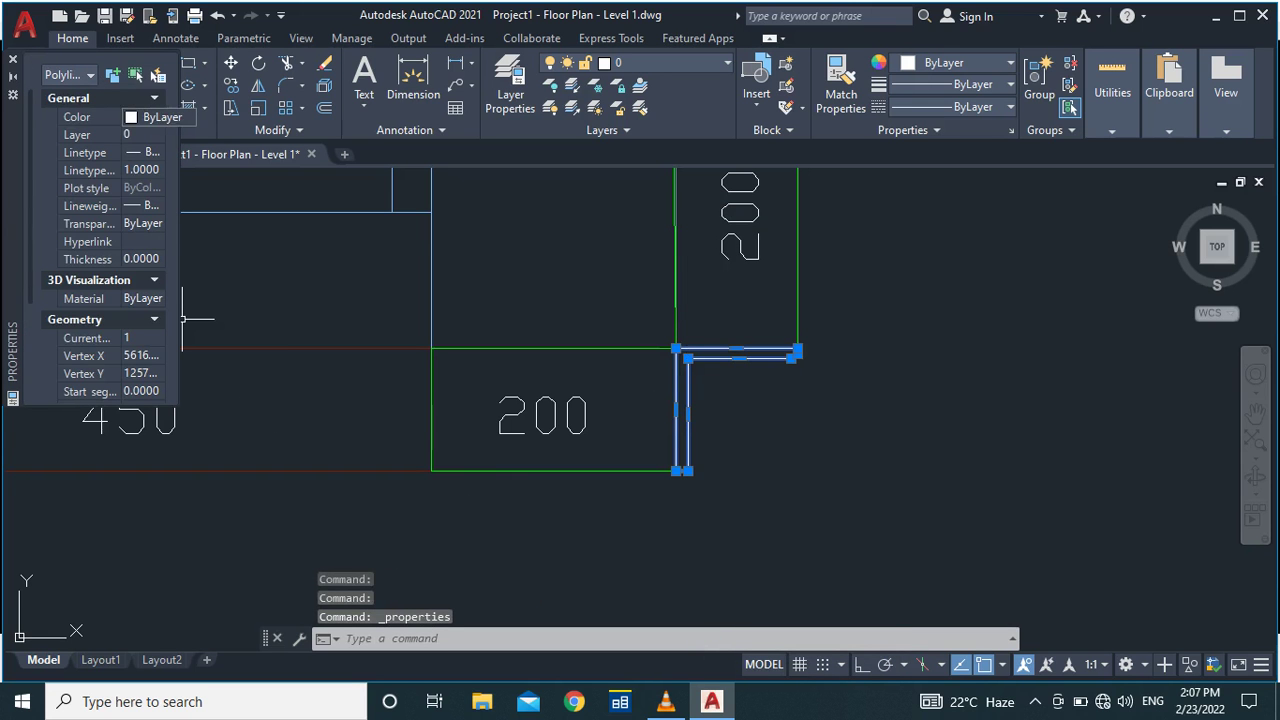
{"action": "left_click", "coordinate": [140, 117]}
{"action": "left_click", "coordinate": [156, 117]}
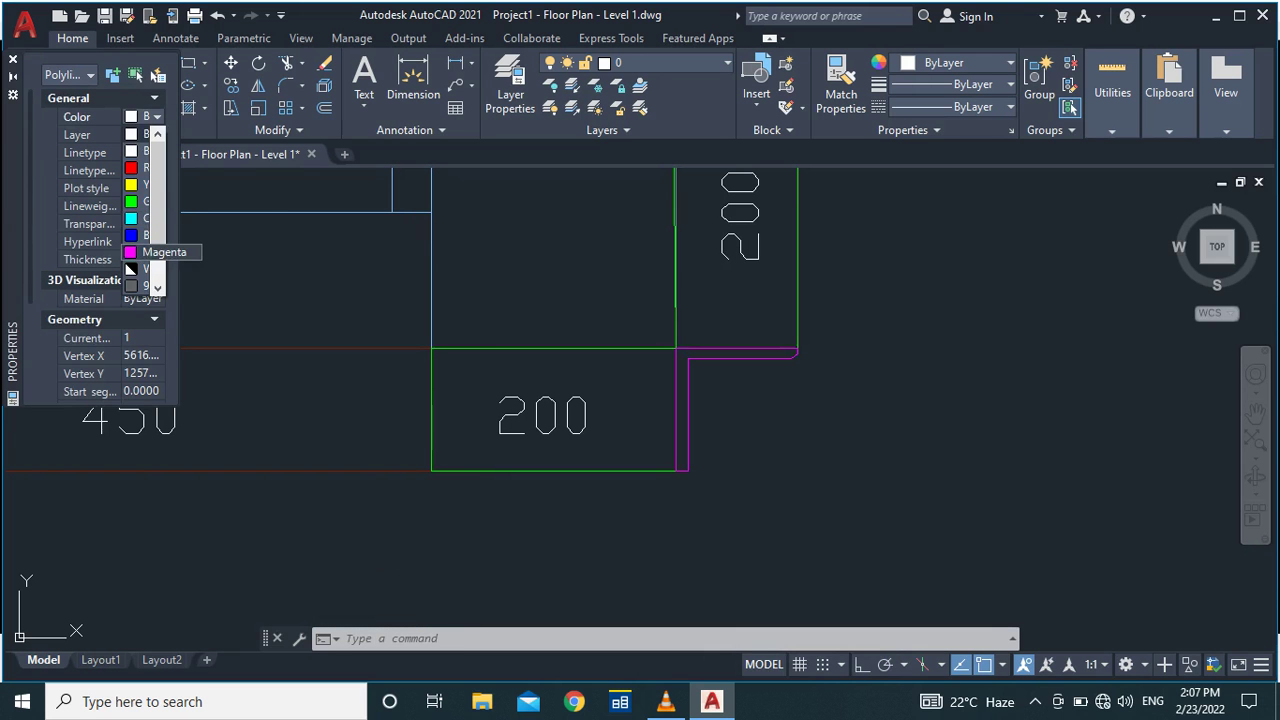
{"action": "key", "text": "Return"}
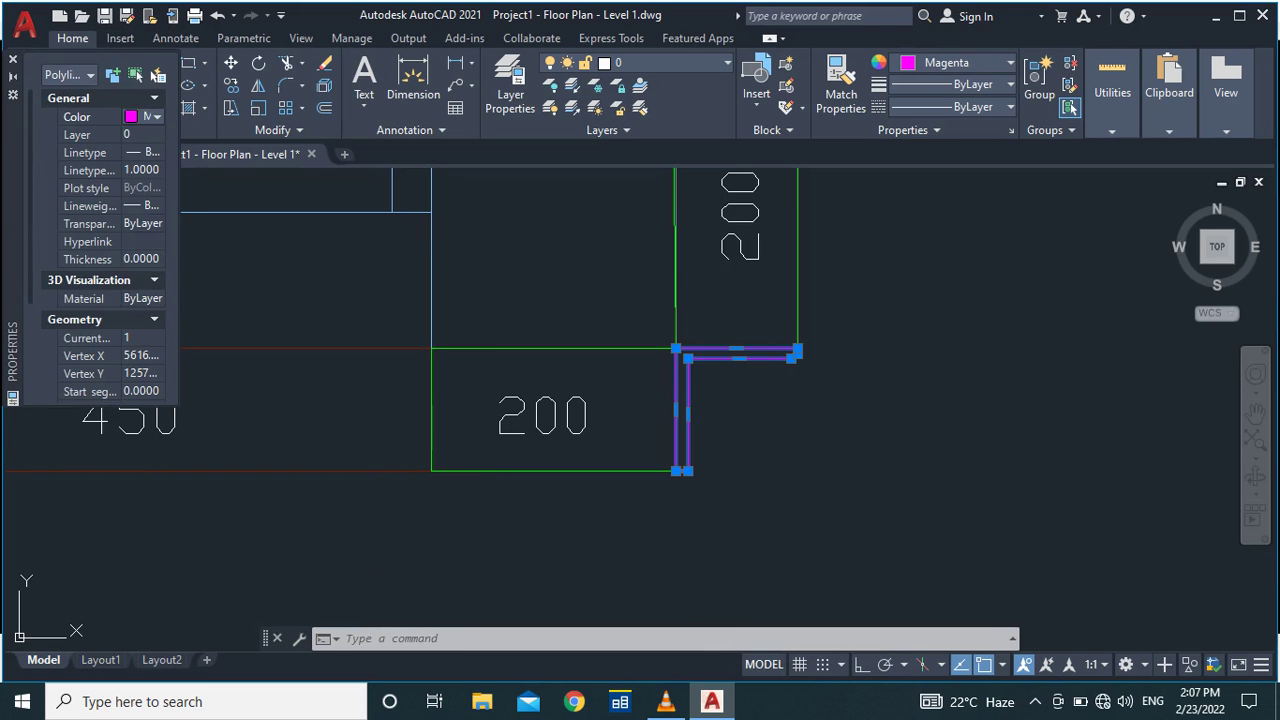
{"action": "left_click", "coordinate": [13, 59]}
{"action": "key", "text": "Escape"}
{"action": "scroll", "coordinate": [808, 465], "scroll_direction": "down", "scroll_amount": 3}
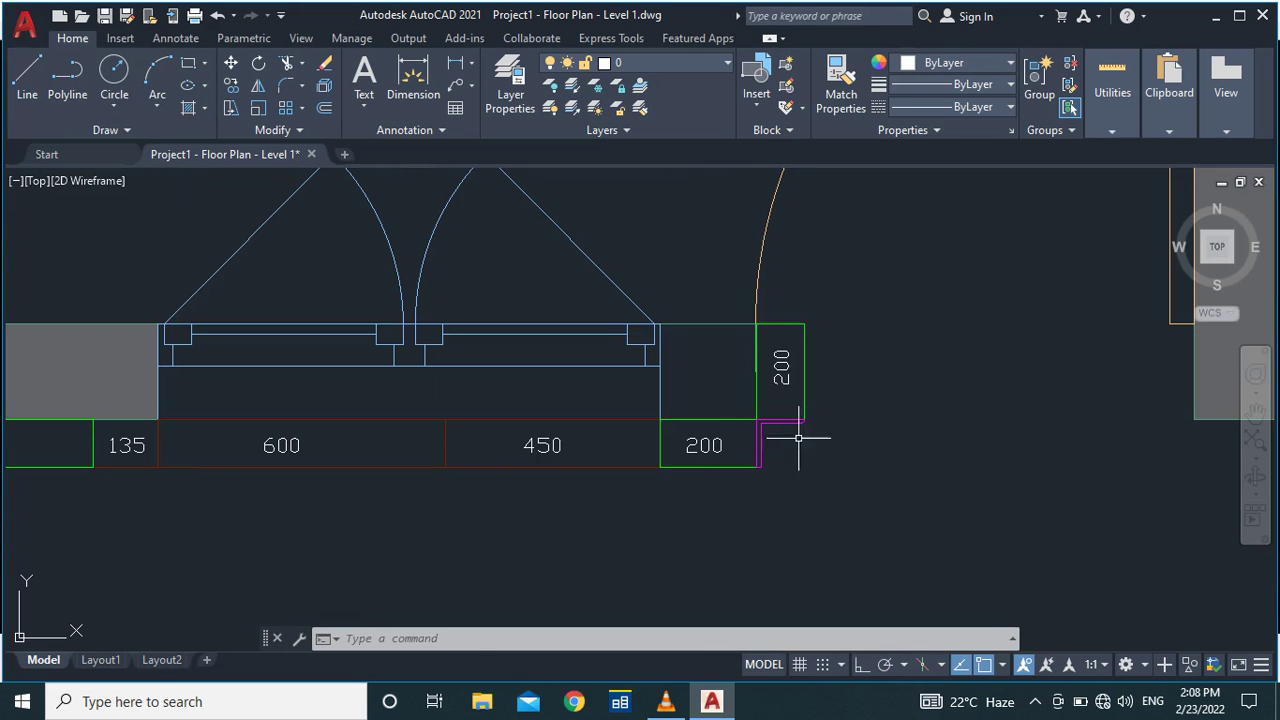
Copy the lower row of five segment rectangles and two hatched squares from the wall's lower inner corner to its upper inner corner.
{"action": "scroll", "coordinate": [799, 437], "scroll_direction": "down", "scroll_amount": 5}
{"action": "scroll", "coordinate": [771, 282], "scroll_direction": "up", "scroll_amount": 8}
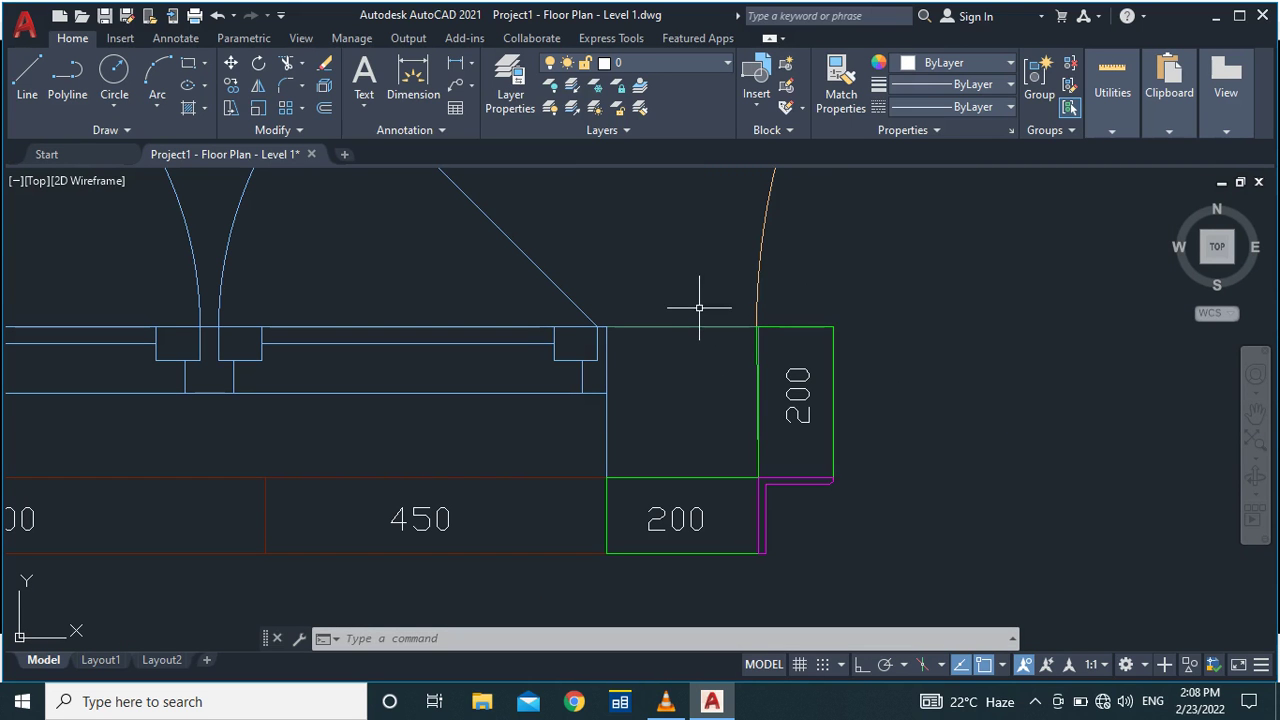
{"action": "left_click", "coordinate": [688, 551]}
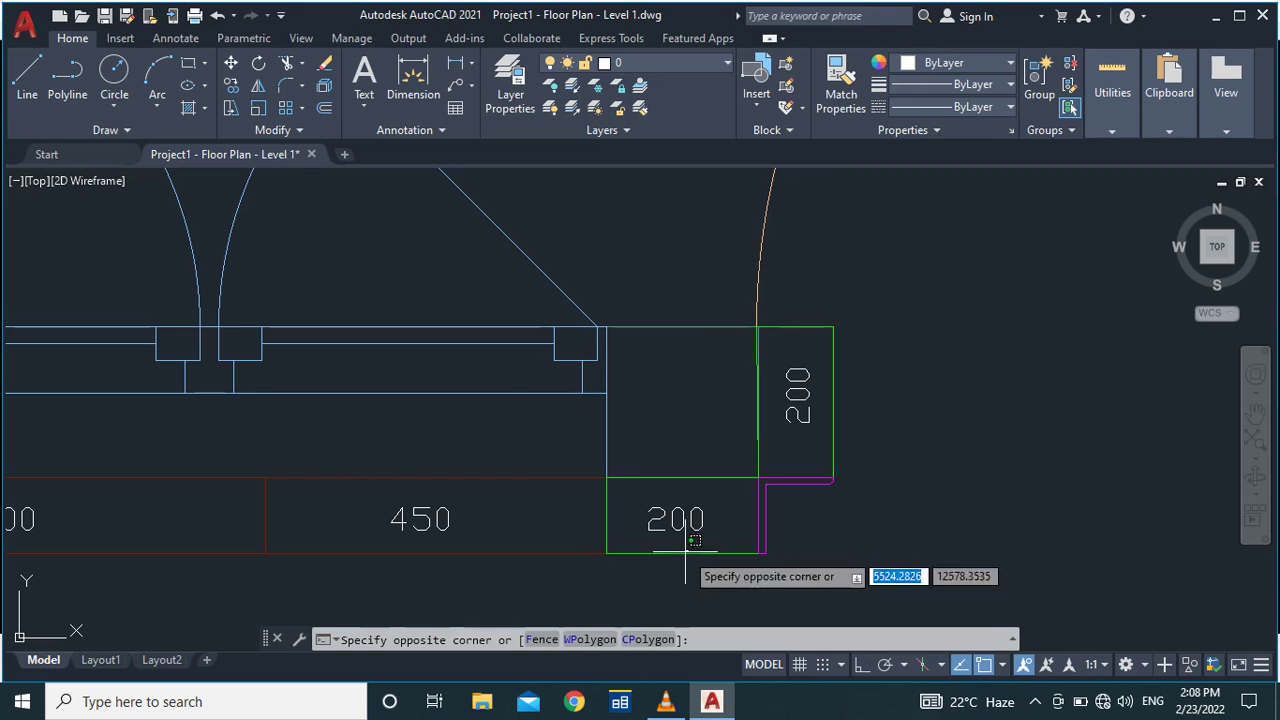
{"action": "left_click", "coordinate": [530, 565]}
{"action": "scroll", "coordinate": [586, 491], "scroll_direction": "down", "scroll_amount": 2}
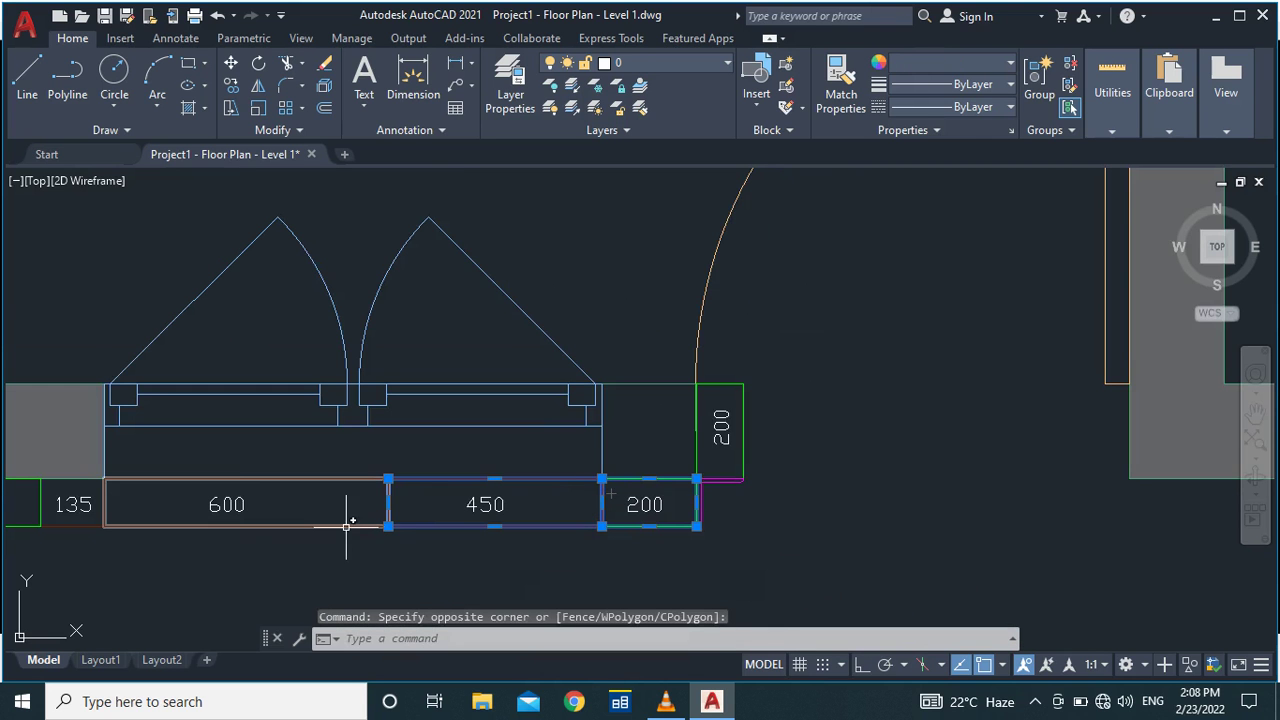
{"action": "scroll", "coordinate": [614, 432], "scroll_direction": "down", "scroll_amount": 4}
{"action": "scroll", "coordinate": [385, 470], "scroll_direction": "up", "scroll_amount": 3}
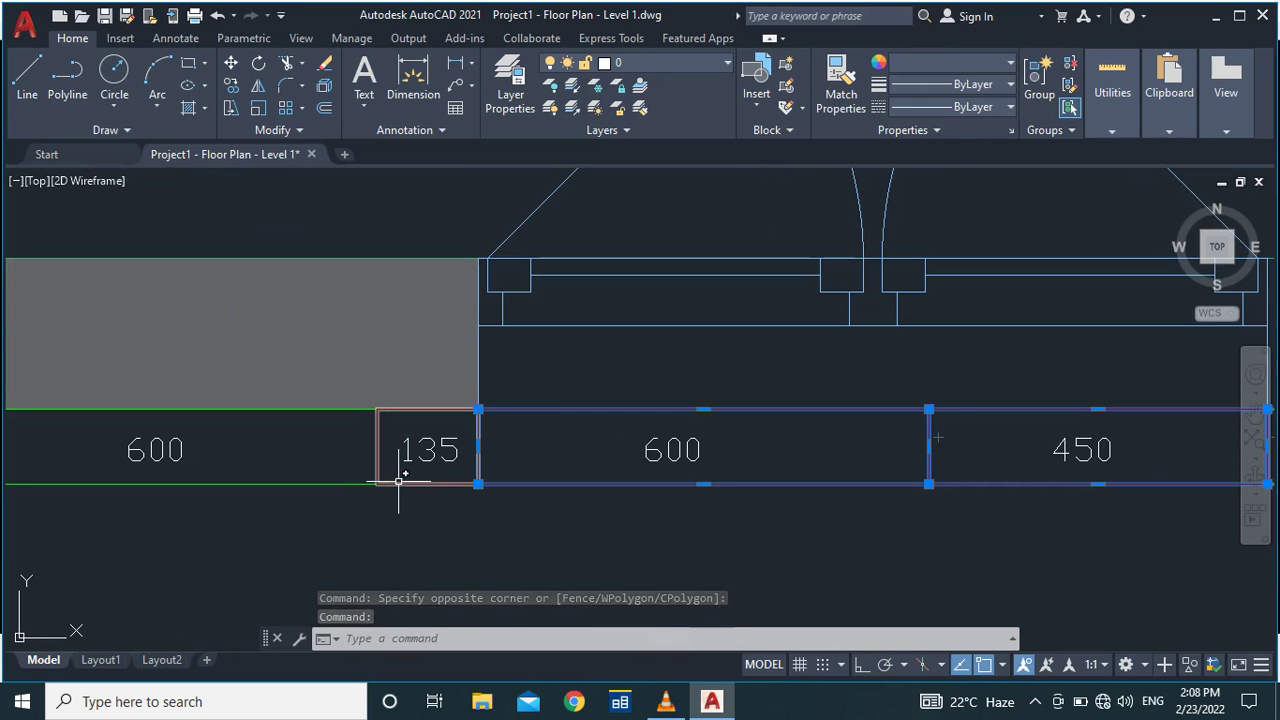
{"action": "left_click", "coordinate": [398, 482]}
{"action": "left_click", "coordinate": [309, 491]}
{"action": "scroll", "coordinate": [471, 440], "scroll_direction": "down", "scroll_amount": 4}
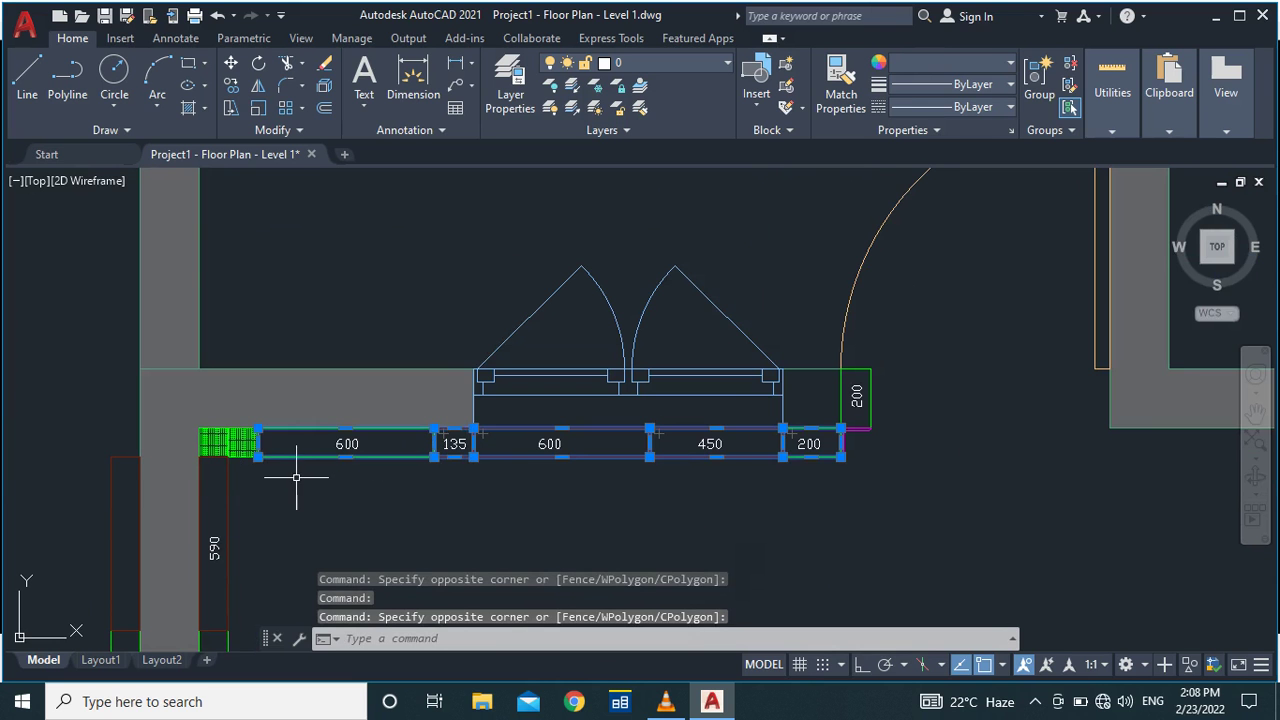
{"action": "scroll", "coordinate": [231, 445], "scroll_direction": "up", "scroll_amount": 5}
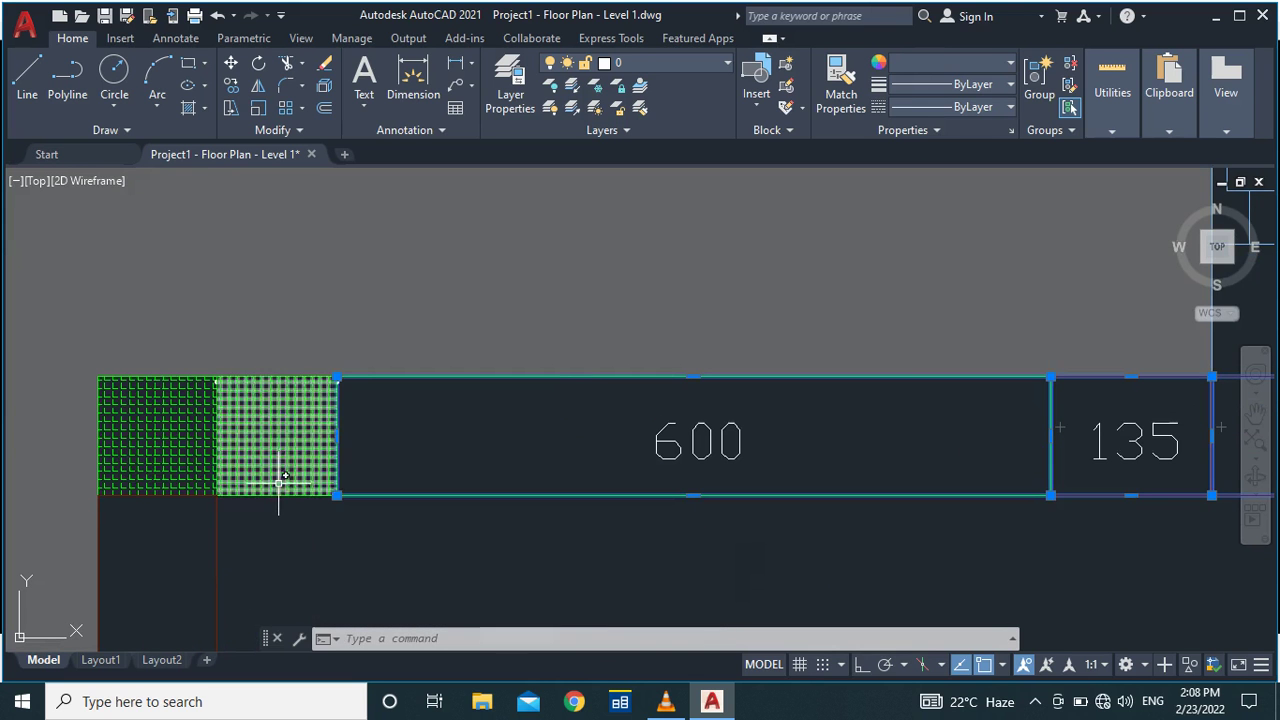
{"action": "left_click", "coordinate": [361, 425]}
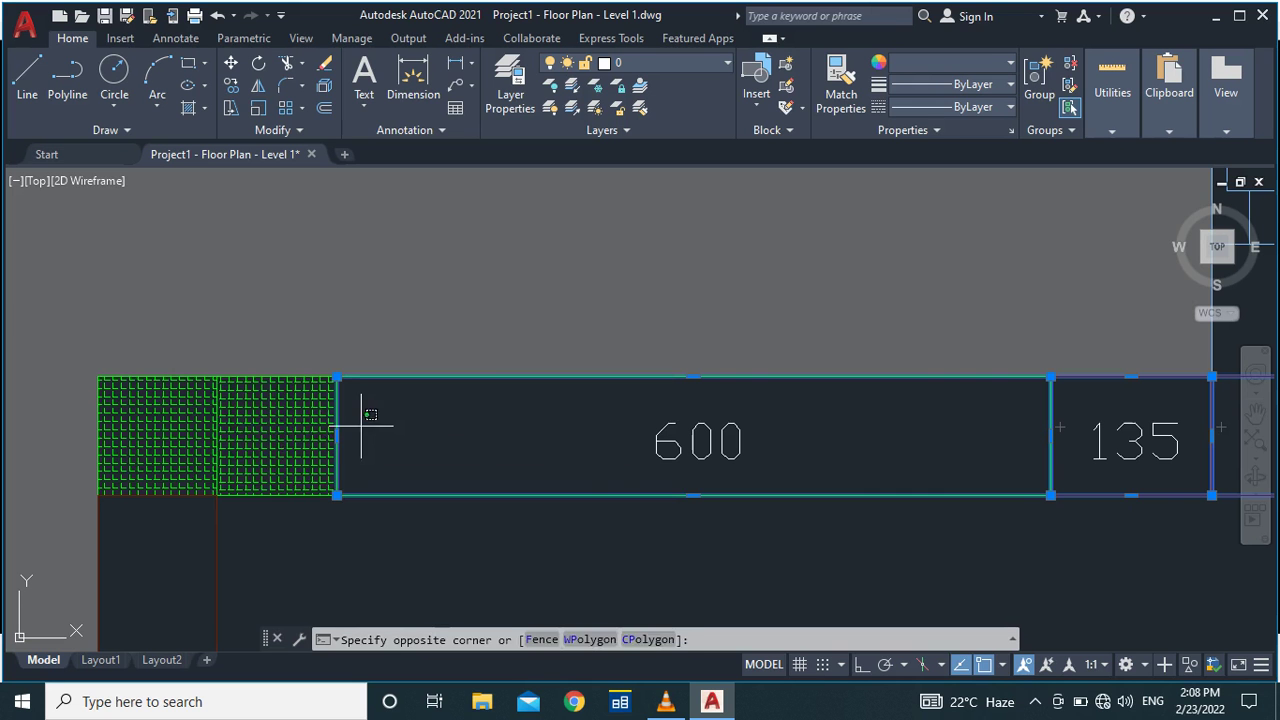
{"action": "left_click", "coordinate": [140, 430]}
{"action": "scroll", "coordinate": [304, 424], "scroll_direction": "down", "scroll_amount": 3}
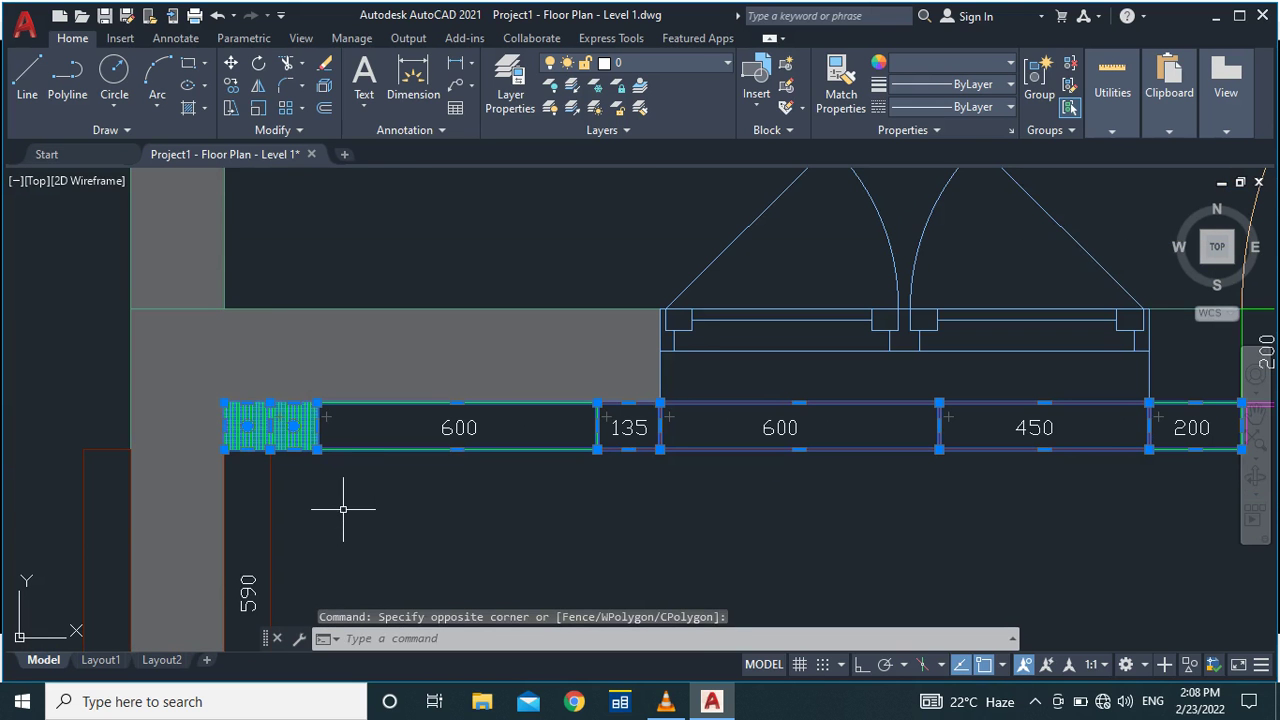
{"action": "scroll", "coordinate": [236, 385], "scroll_direction": "down", "scroll_amount": 3}
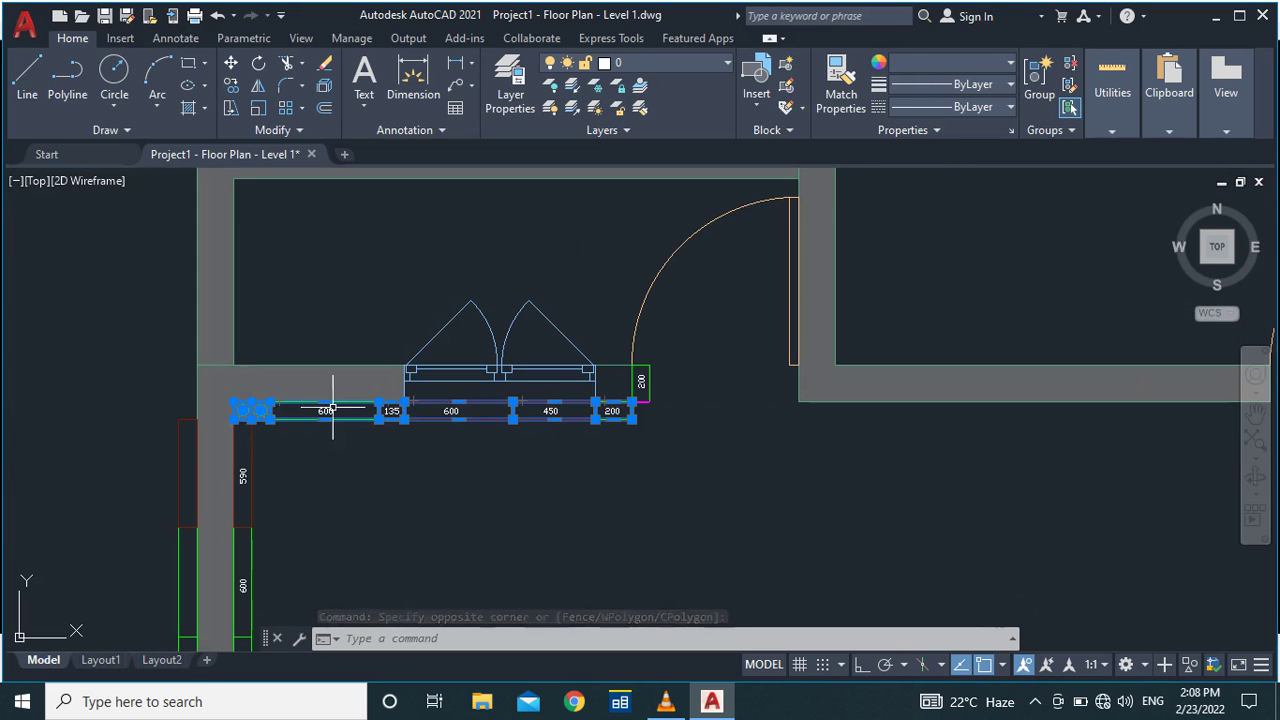
{"action": "type", "text": "o"}
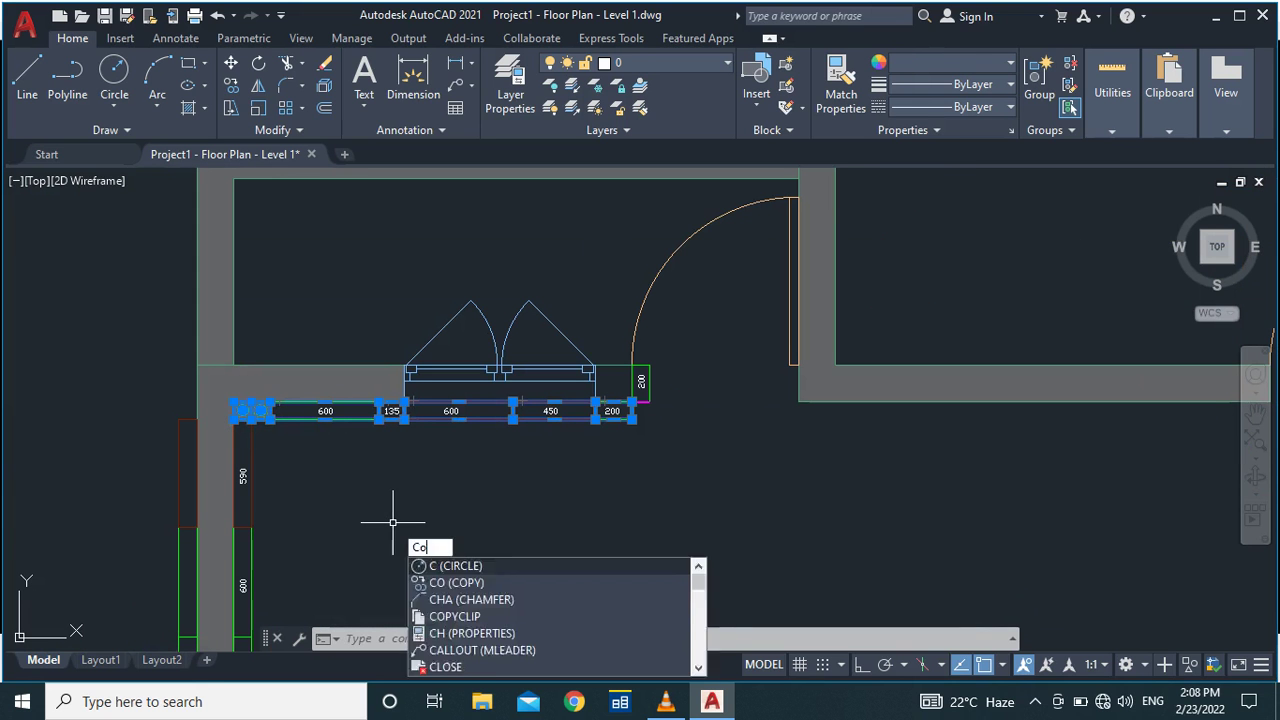
{"action": "key", "text": "Return"}
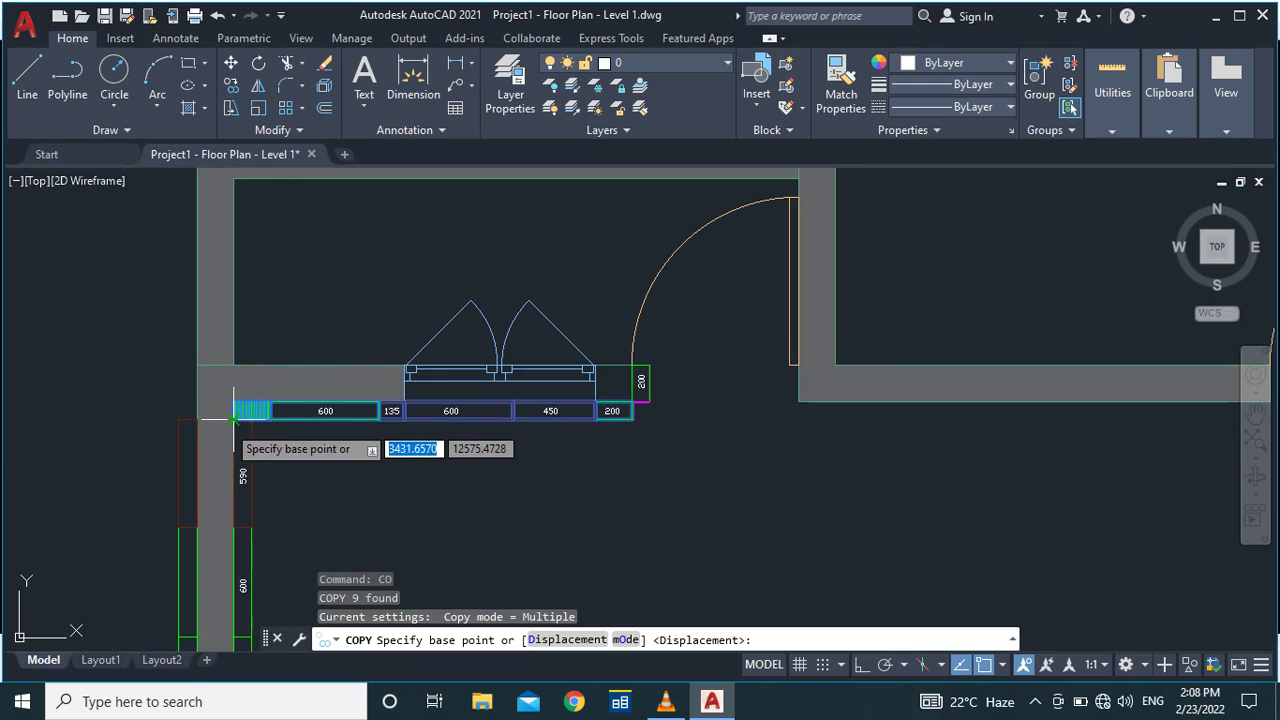
{"action": "scroll", "coordinate": [230, 383], "scroll_direction": "up", "scroll_amount": 4}
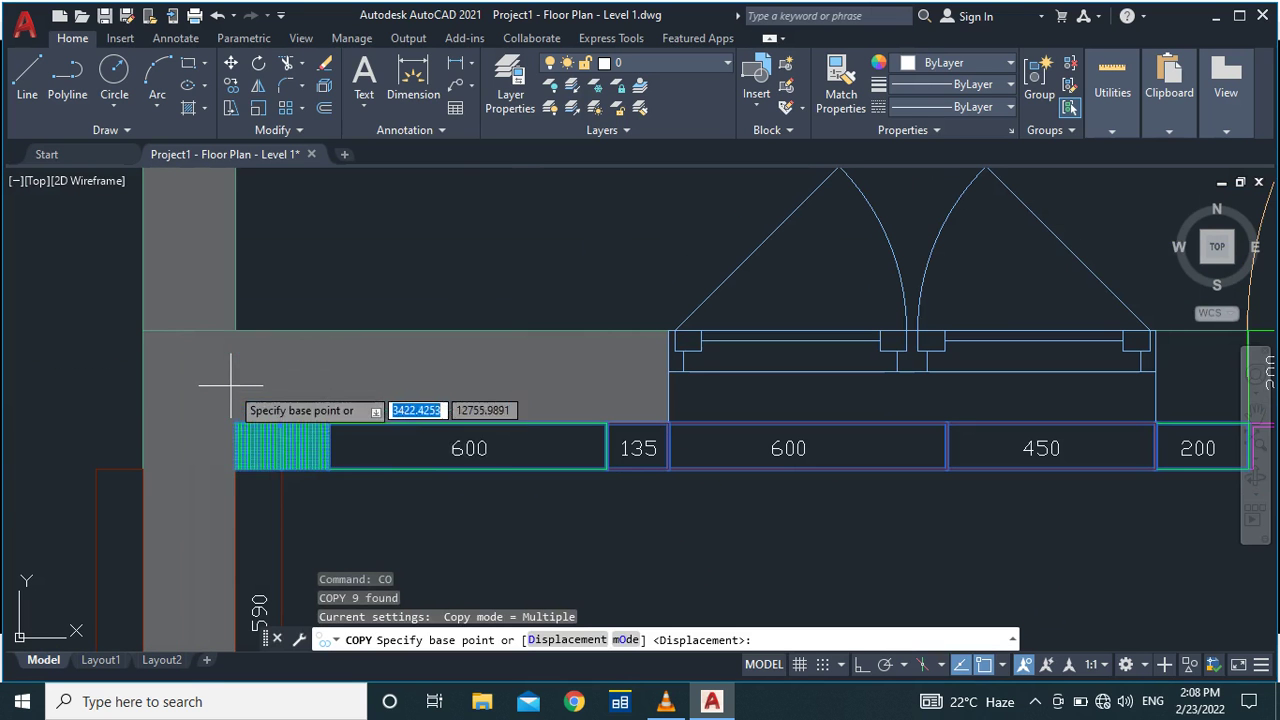
{"action": "left_click", "coordinate": [236, 469]}
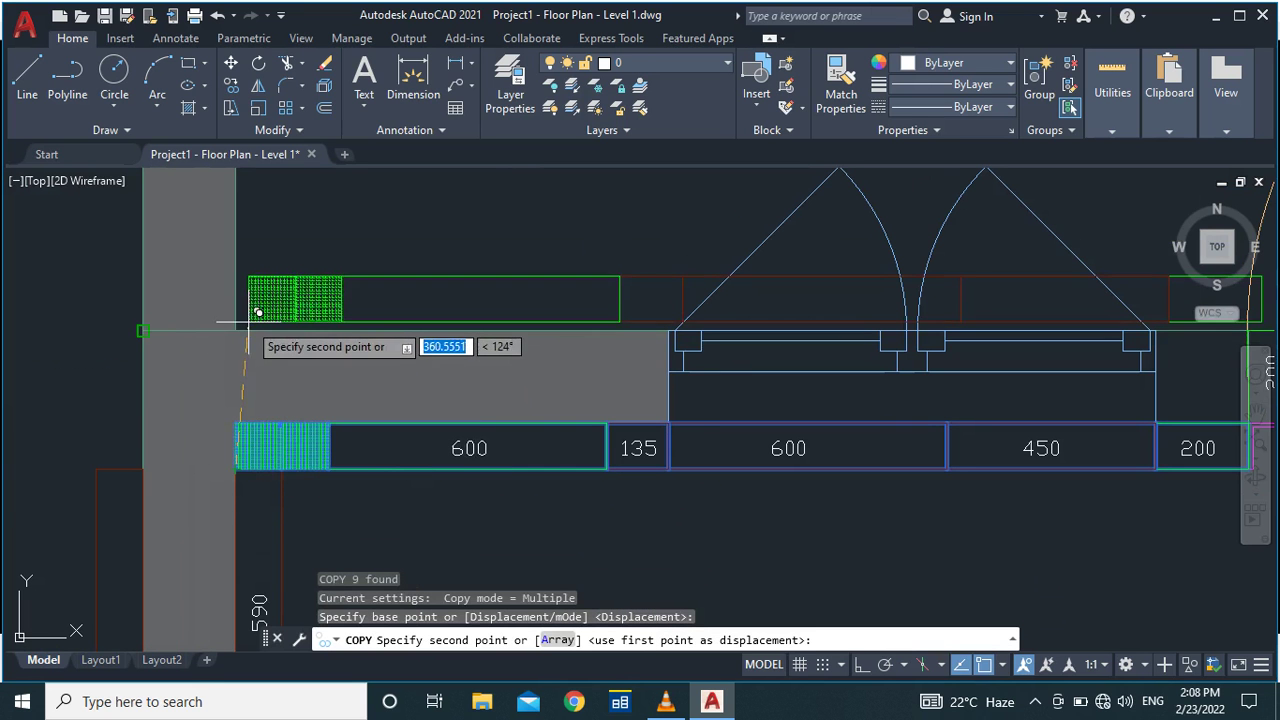
{"action": "left_click", "coordinate": [244, 321]}
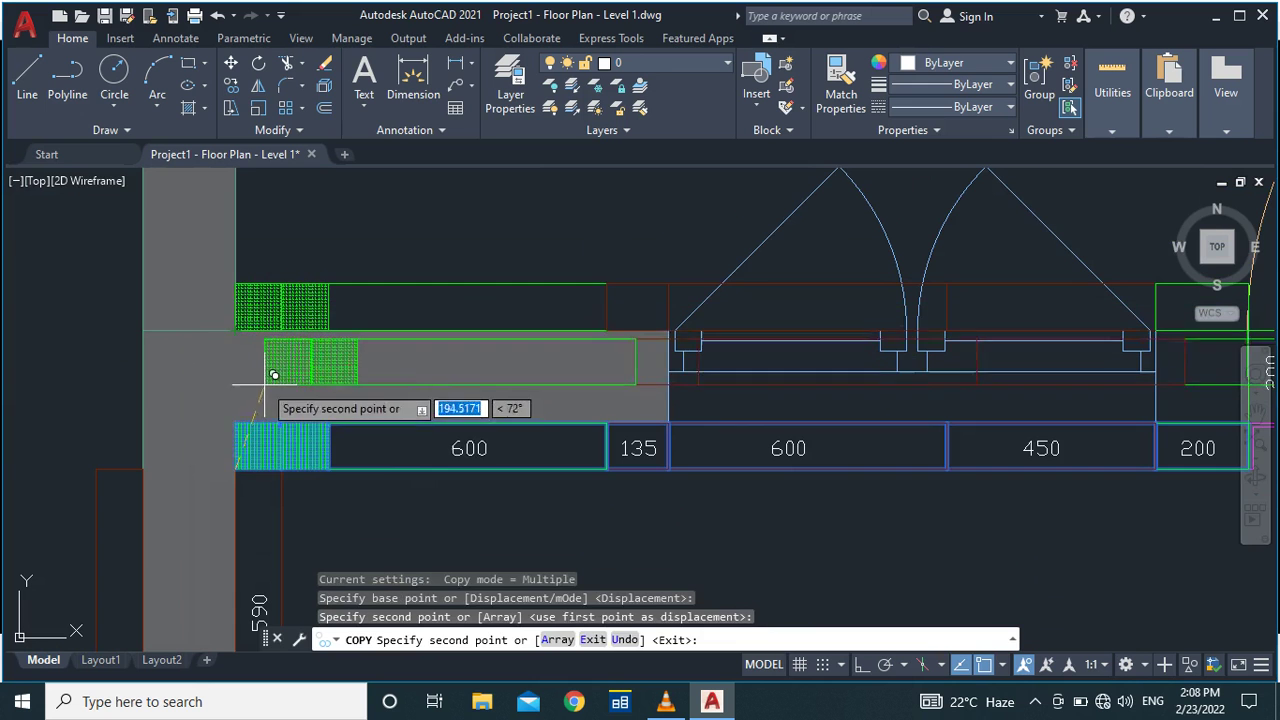
{"action": "key", "text": "Escape"}
{"action": "scroll", "coordinate": [324, 314], "scroll_direction": "down", "scroll_amount": 4}
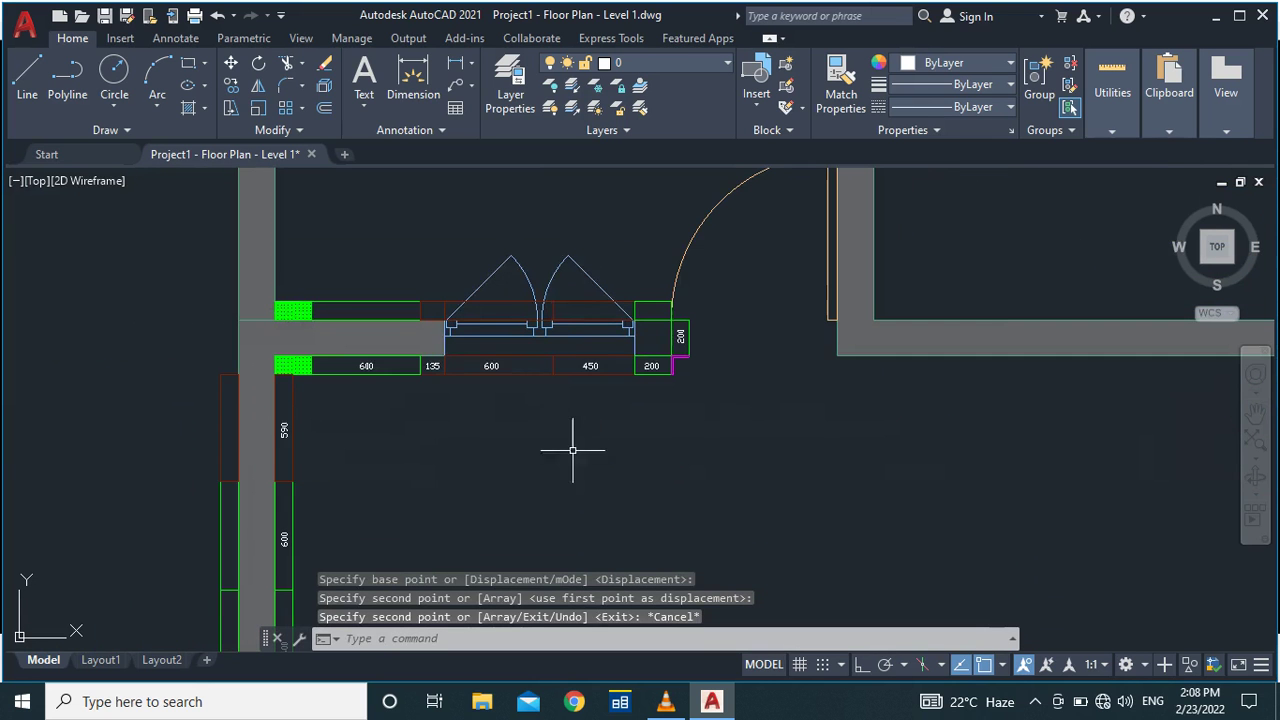
Copy the labels 600, 135, 600, 450 and 200 from the lower row into the matching rectangles of the upper row.
{"action": "scroll", "coordinate": [549, 300], "scroll_direction": "up", "scroll_amount": 3}
{"action": "scroll", "coordinate": [560, 280], "scroll_direction": "down", "scroll_amount": 3}
{"action": "left_click", "coordinate": [560, 275]}
{"action": "key", "text": "Escape"}
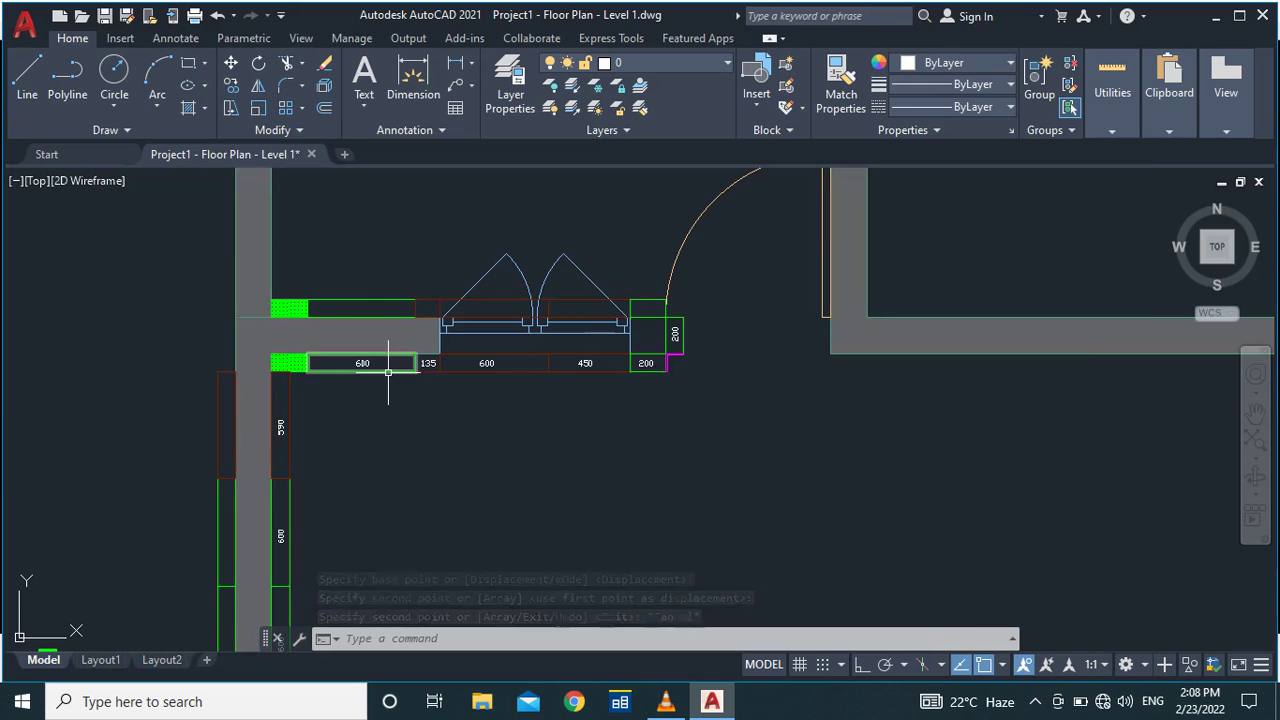
{"action": "scroll", "coordinate": [389, 372], "scroll_direction": "up", "scroll_amount": 2}
{"action": "left_click", "coordinate": [345, 357]}
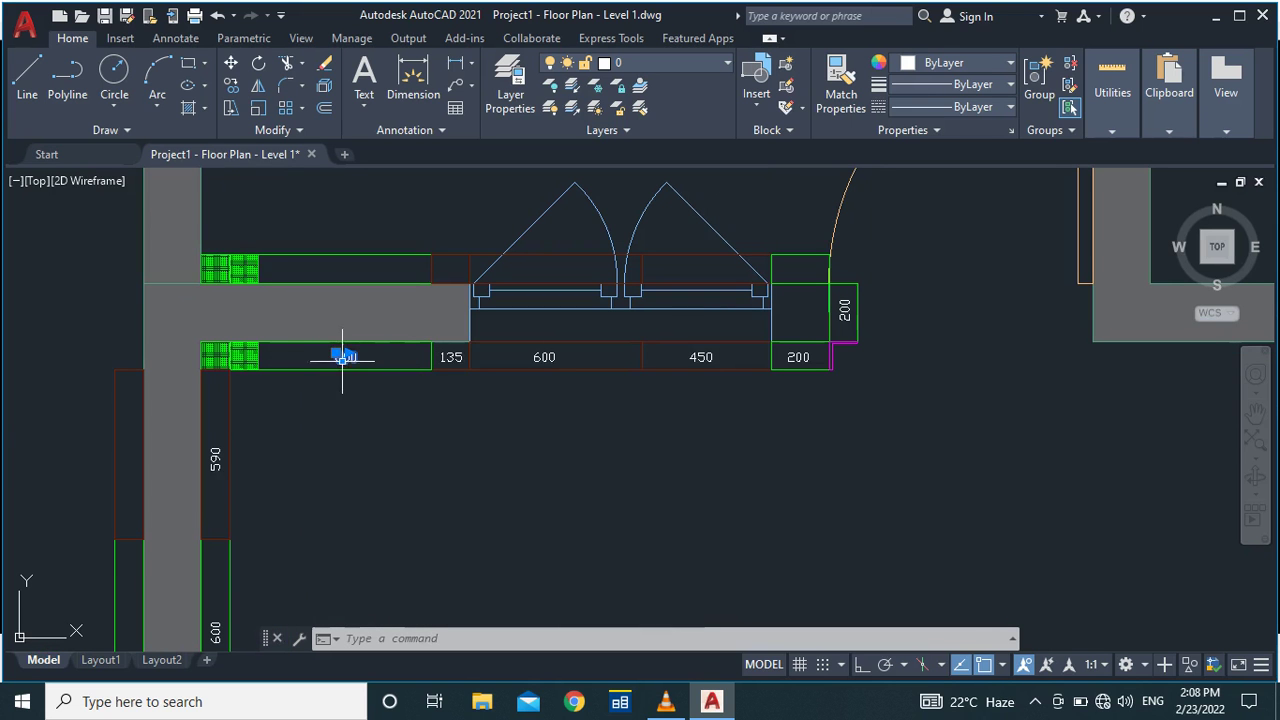
{"action": "left_click", "coordinate": [450, 357]}
{"action": "left_click", "coordinate": [531, 357]}
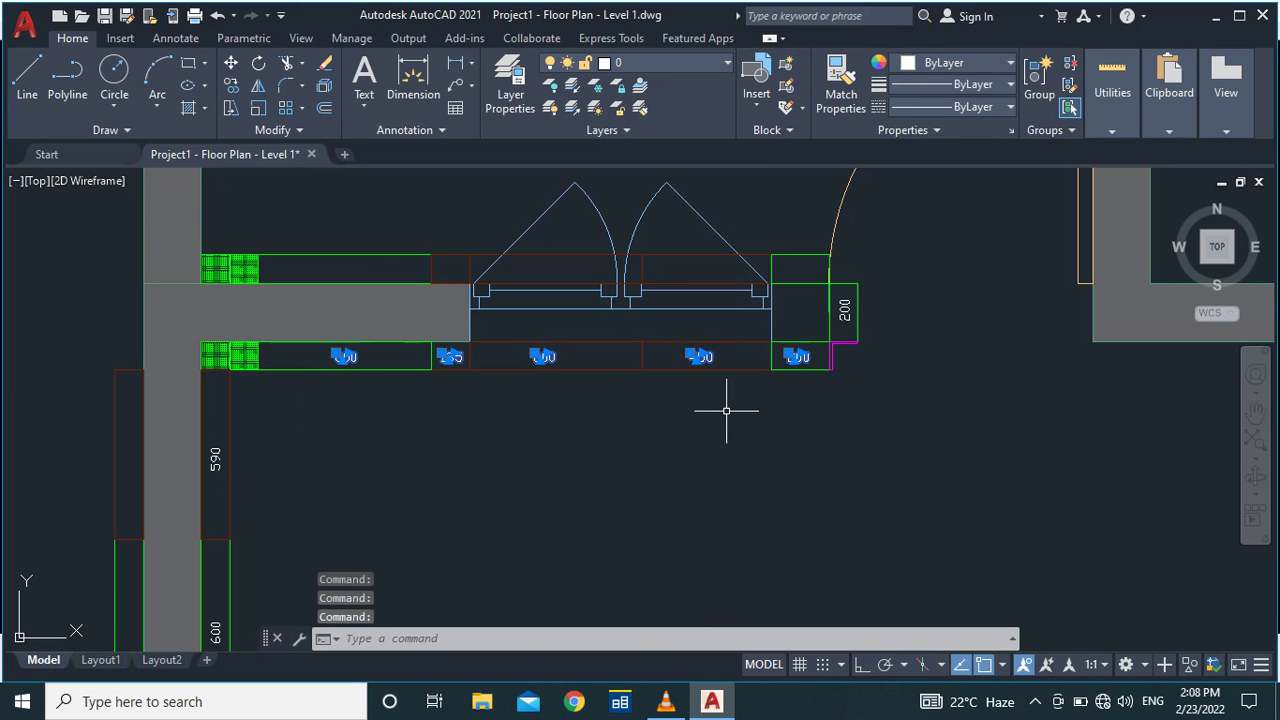
{"action": "type", "text": "o"}
{"action": "key", "text": "Return"}
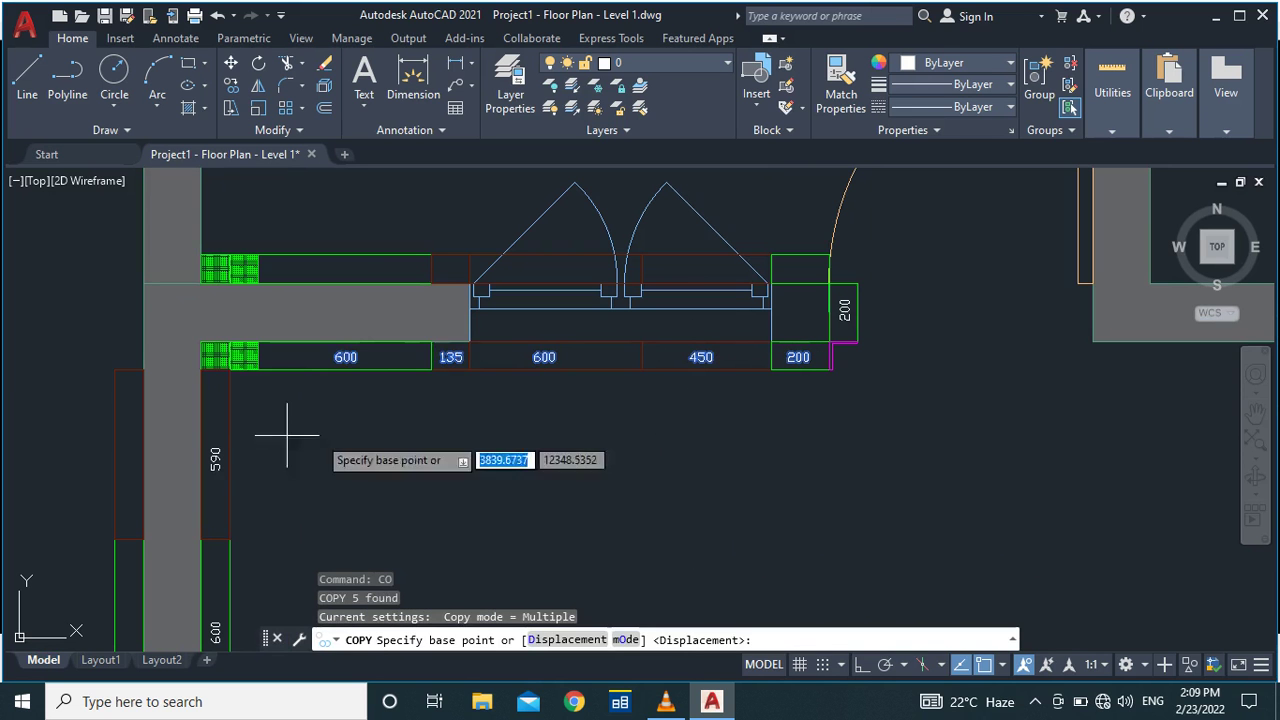
{"action": "left_click", "coordinate": [200, 368]}
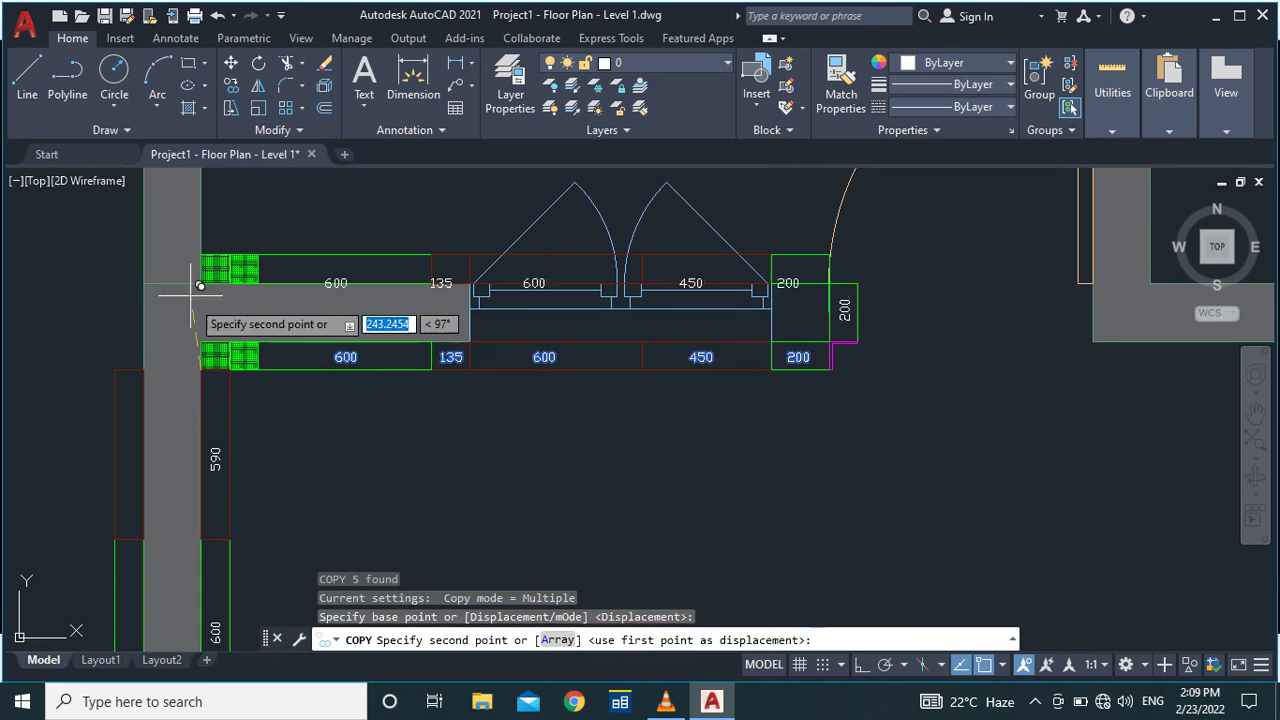
{"action": "left_click", "coordinate": [212, 268]}
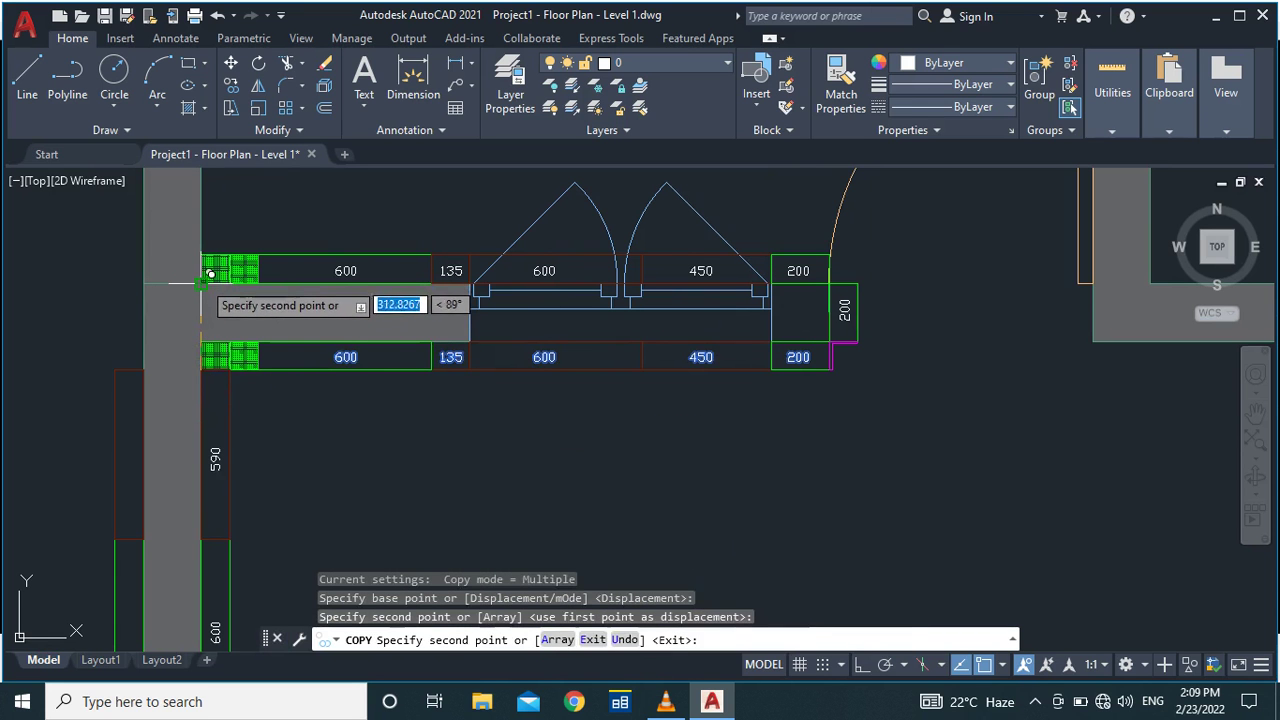
{"action": "key", "text": "Escape"}
{"action": "scroll", "coordinate": [475, 385], "scroll_direction": "down", "scroll_amount": 6}
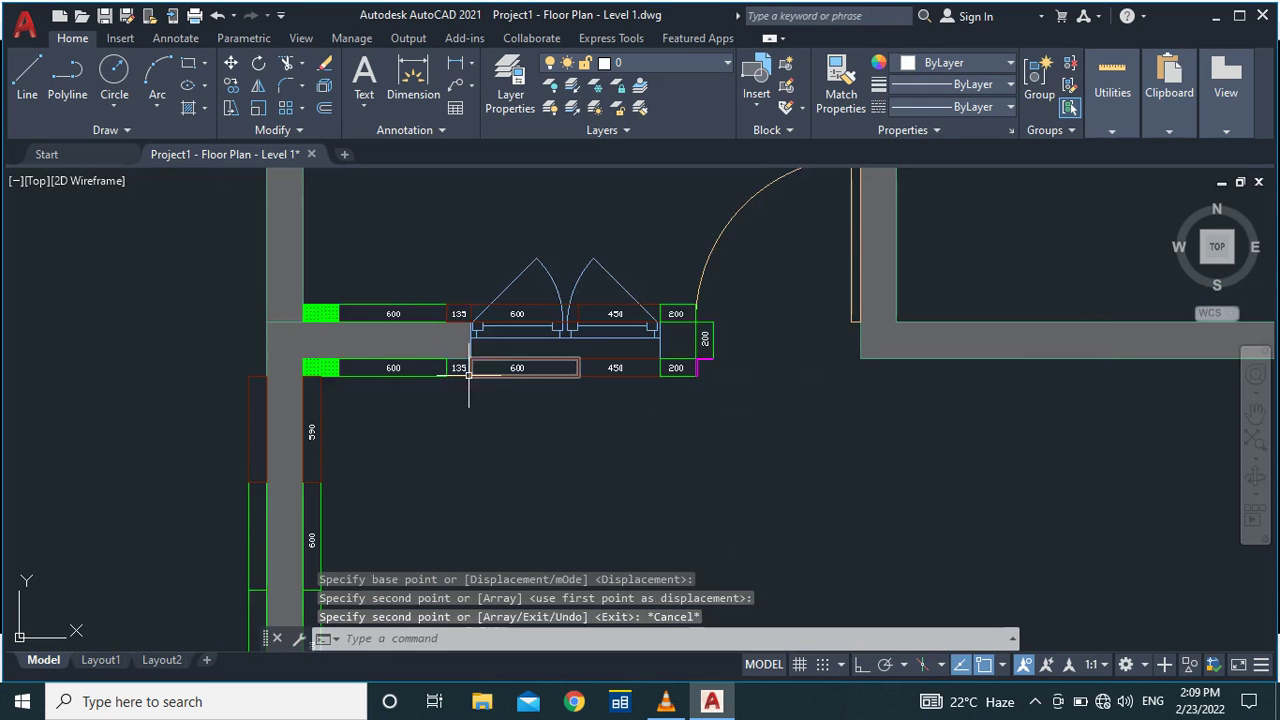
Examine the segment rectangles along both faces of the west wall, from the two horizontal rows down to the lower corner.
{"action": "scroll", "coordinate": [450, 281], "scroll_direction": "down", "scroll_amount": 2}
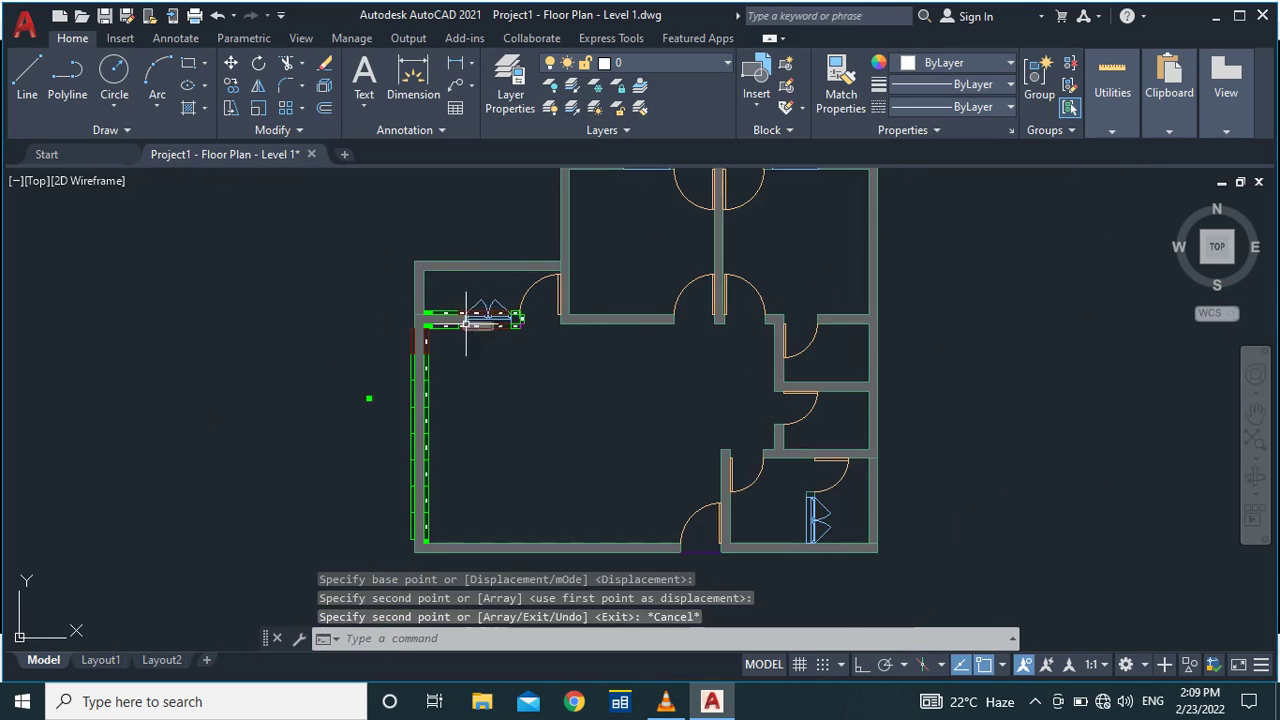
{"action": "scroll", "coordinate": [375, 295], "scroll_direction": "up", "scroll_amount": 4}
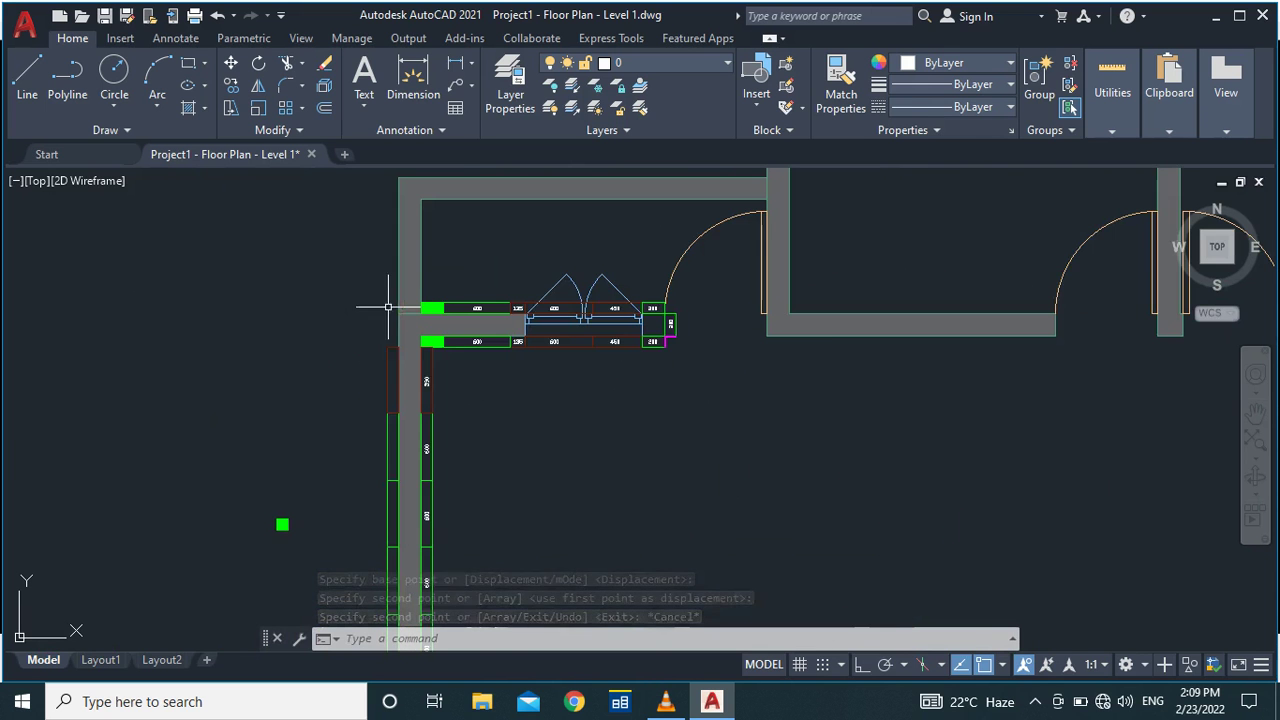
{"action": "scroll", "coordinate": [377, 341], "scroll_direction": "up", "scroll_amount": 4}
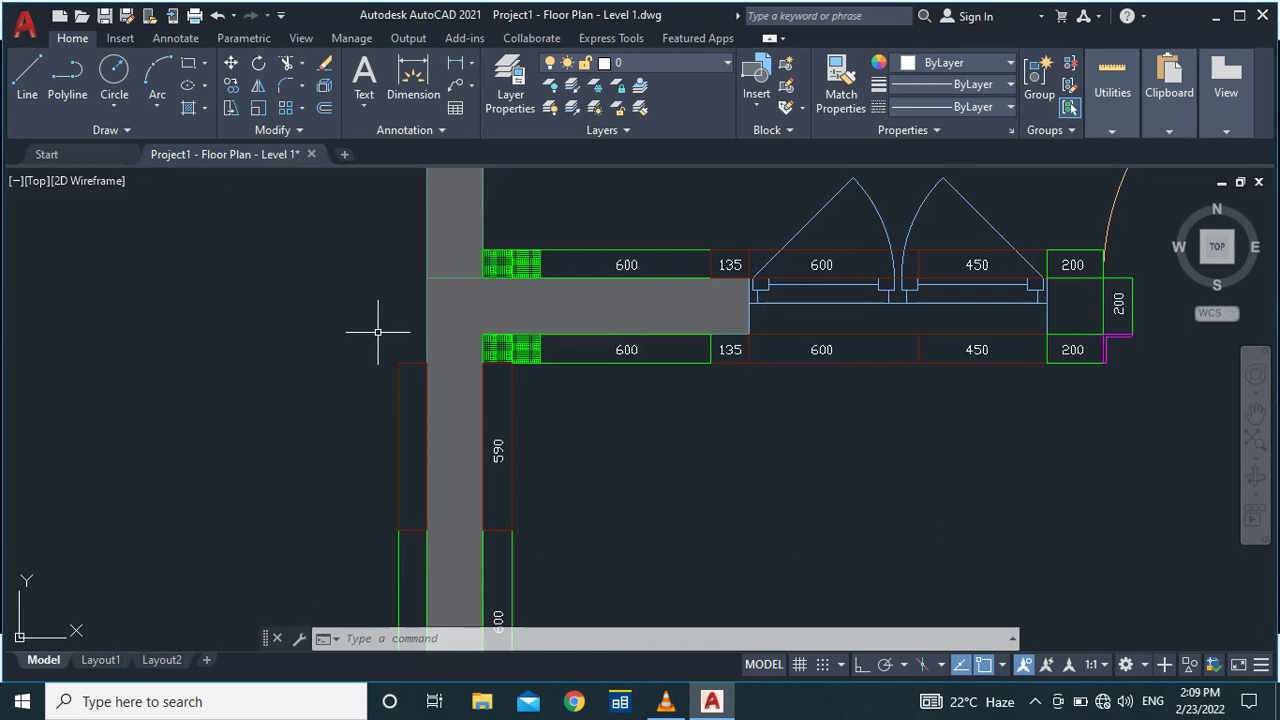
{"action": "scroll", "coordinate": [367, 412], "scroll_direction": "down", "scroll_amount": 2}
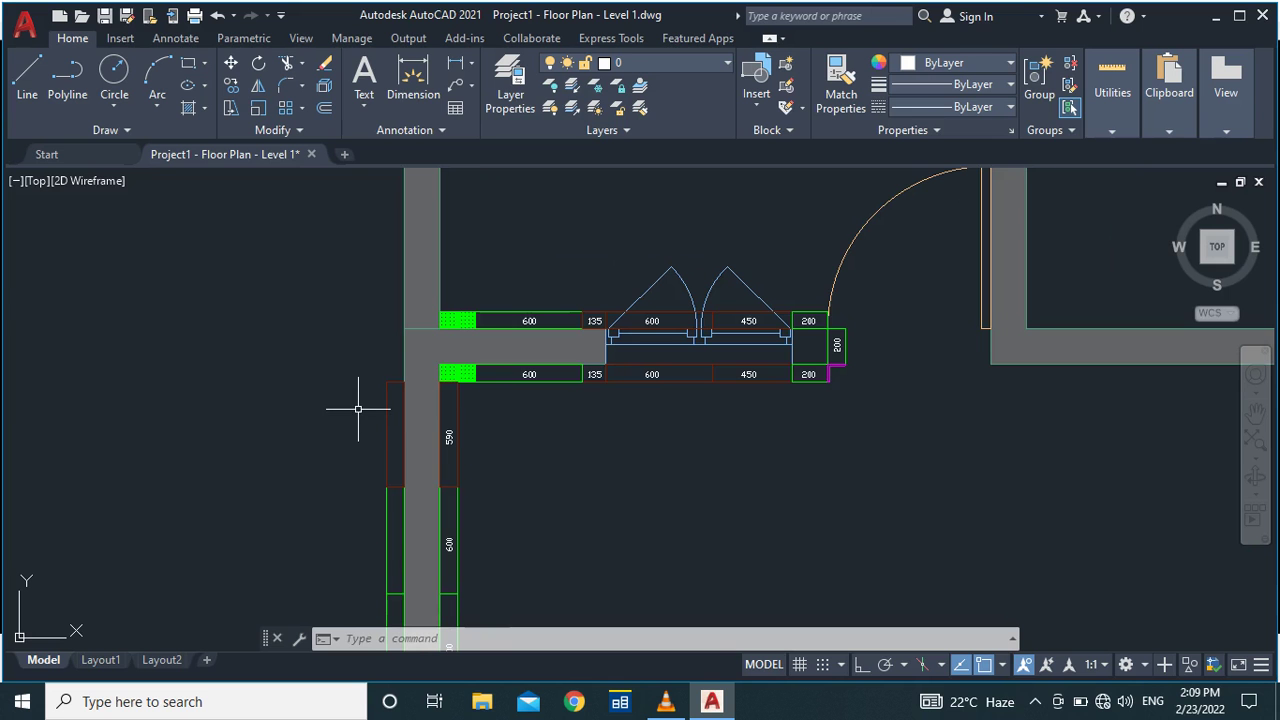
{"action": "scroll", "coordinate": [363, 353], "scroll_direction": "down", "scroll_amount": 2}
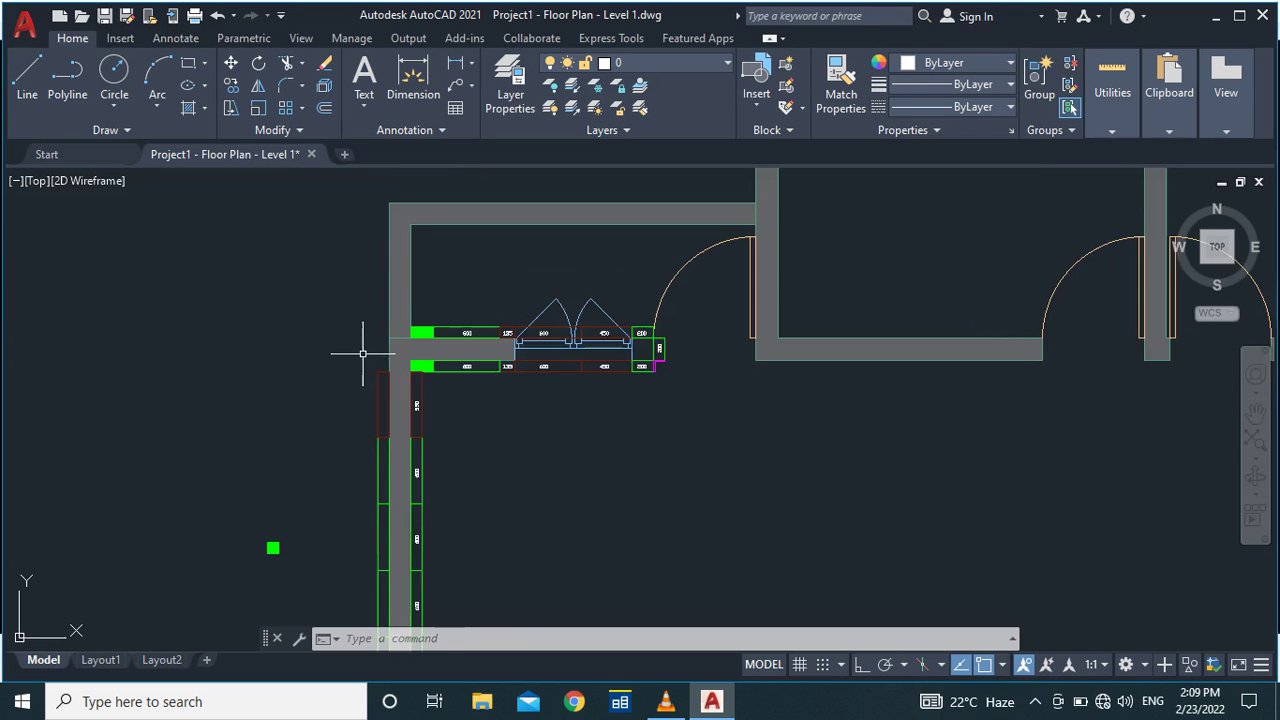
{"action": "scroll", "coordinate": [363, 357], "scroll_direction": "down", "scroll_amount": 4}
{"action": "scroll", "coordinate": [371, 457], "scroll_direction": "up", "scroll_amount": 4}
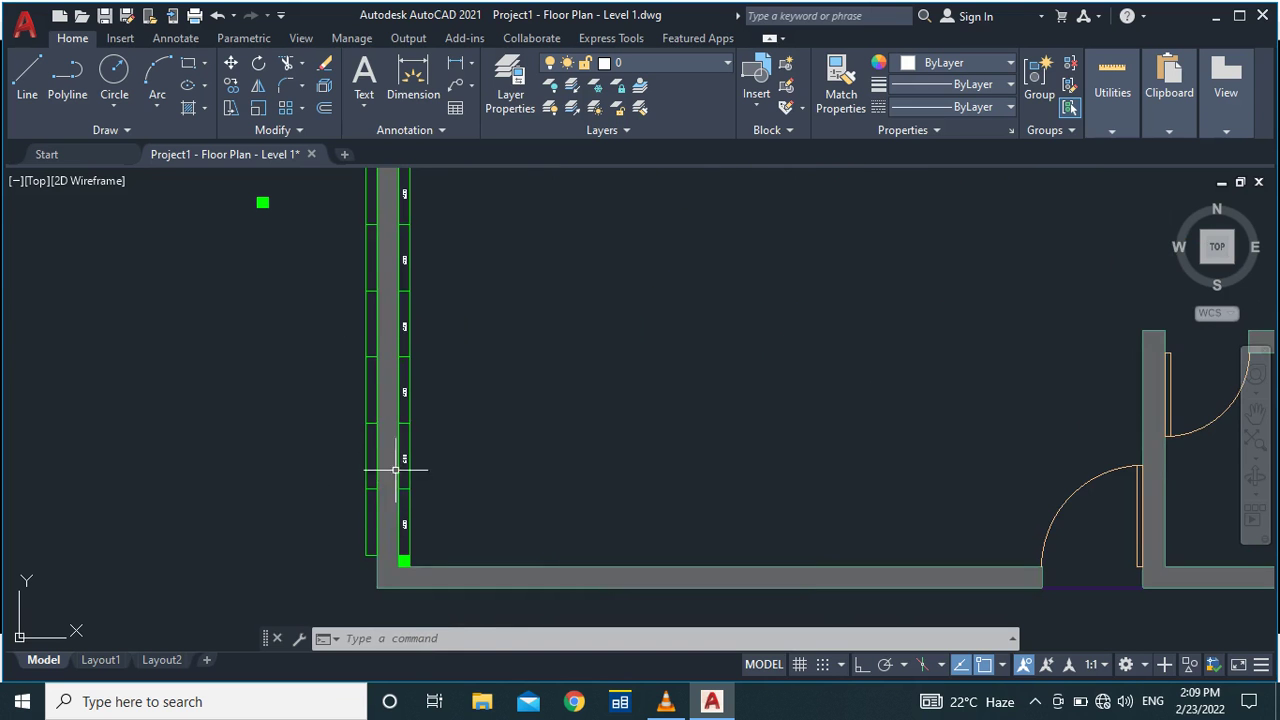
{"action": "scroll", "coordinate": [390, 460], "scroll_direction": "down", "scroll_amount": 4}
Copy the uppermost green rectangle on the west wall's outer face twice, stacking the copies end to end above the red rectangle.
{"action": "scroll", "coordinate": [380, 428], "scroll_direction": "up", "scroll_amount": 5}
{"action": "left_click", "coordinate": [400, 434]}
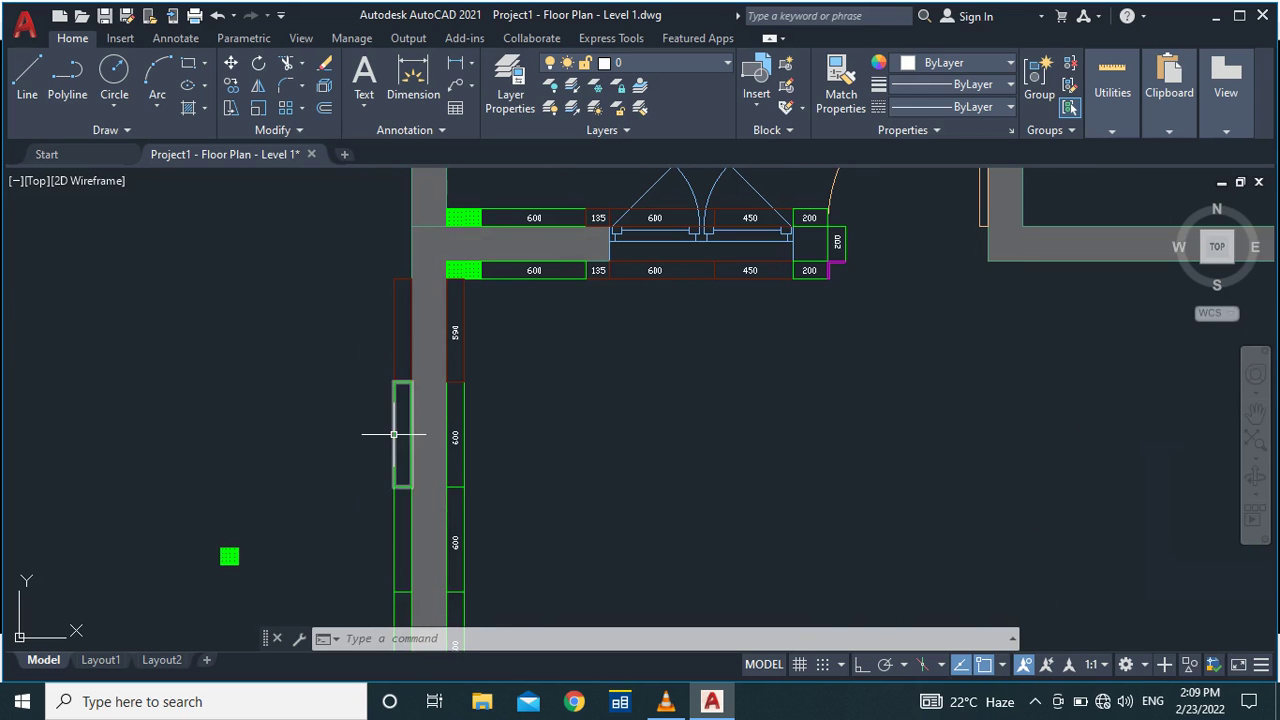
{"action": "type", "text": "co"}
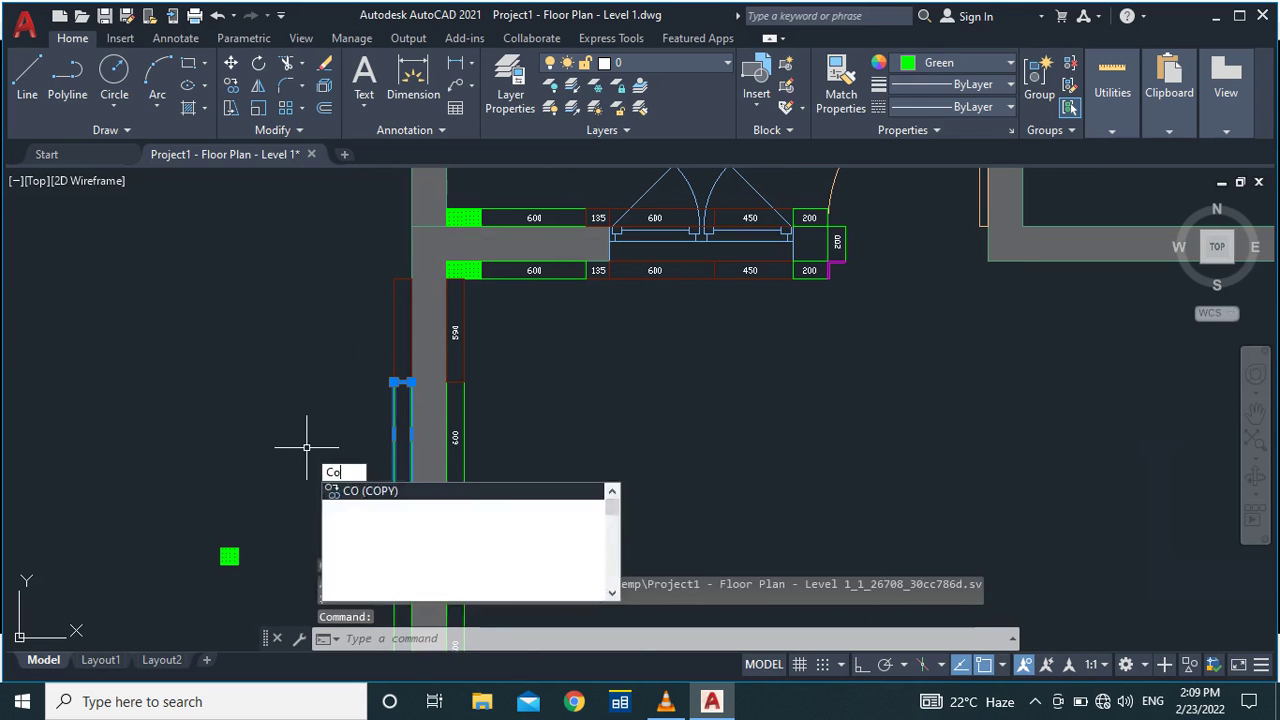
{"action": "key", "text": "Return"}
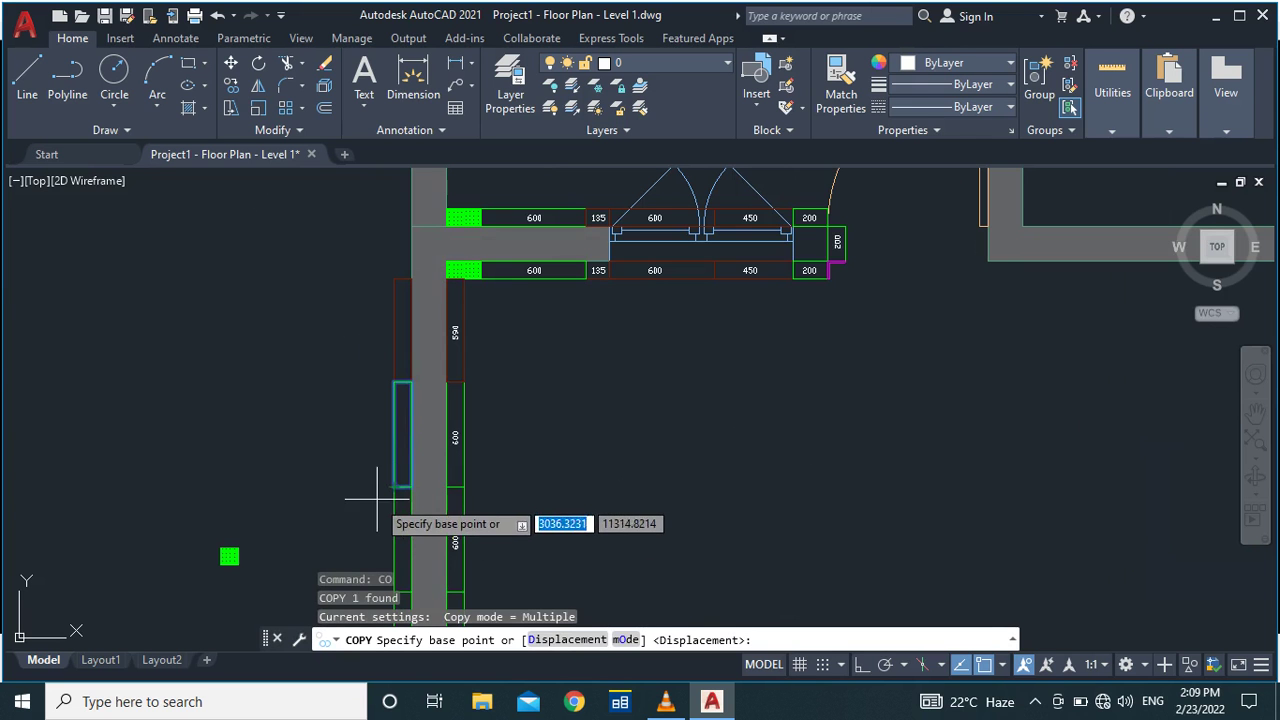
{"action": "left_click", "coordinate": [396, 487]}
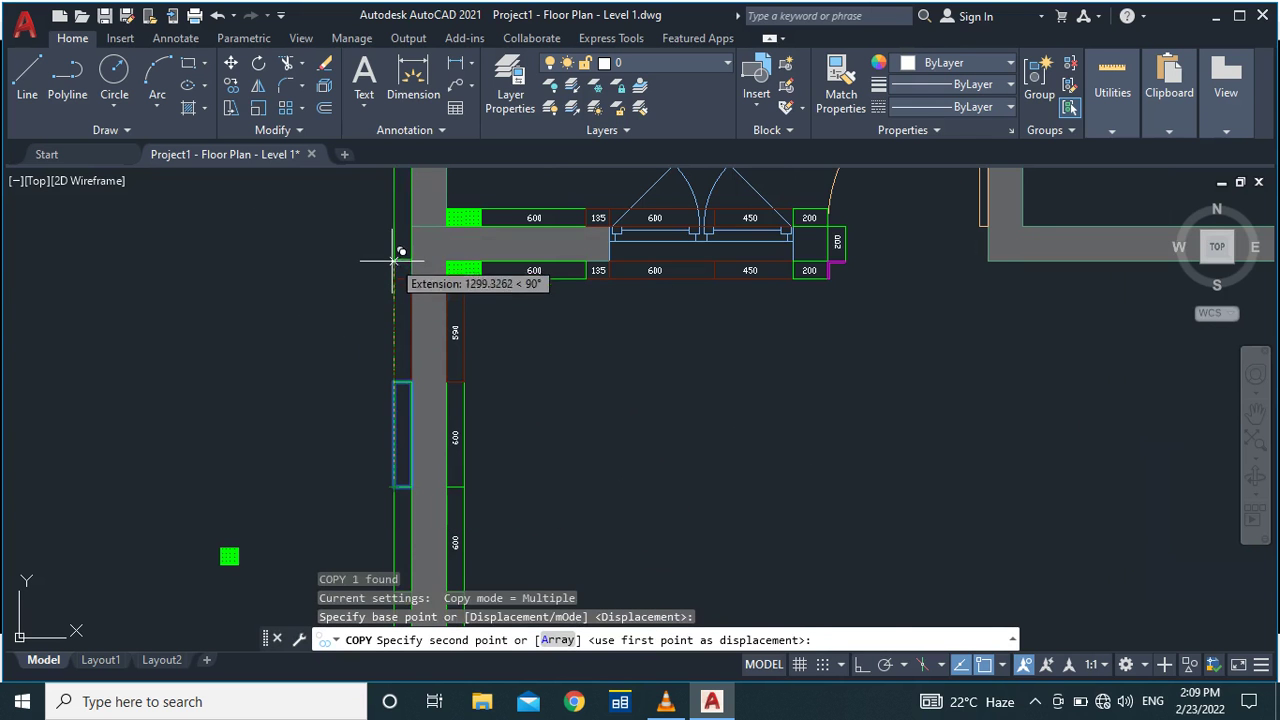
{"action": "left_click", "coordinate": [396, 277]}
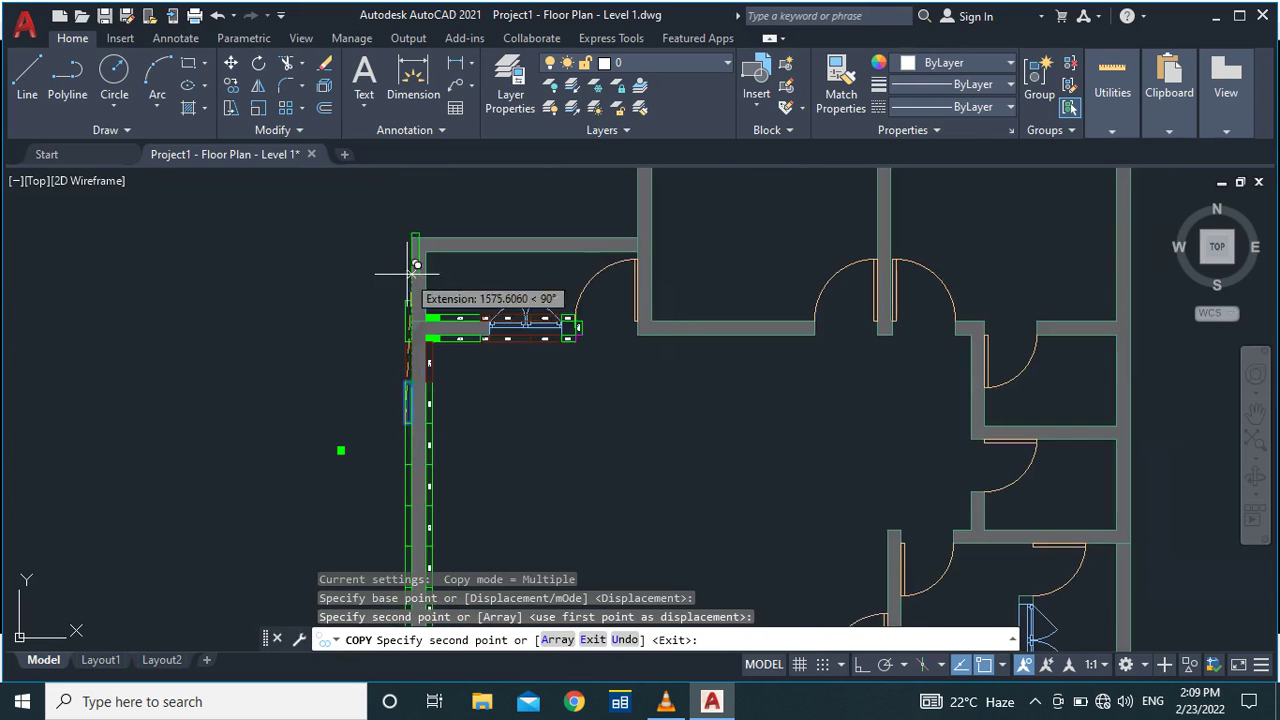
{"action": "scroll", "coordinate": [408, 266], "scroll_direction": "up", "scroll_amount": 4}
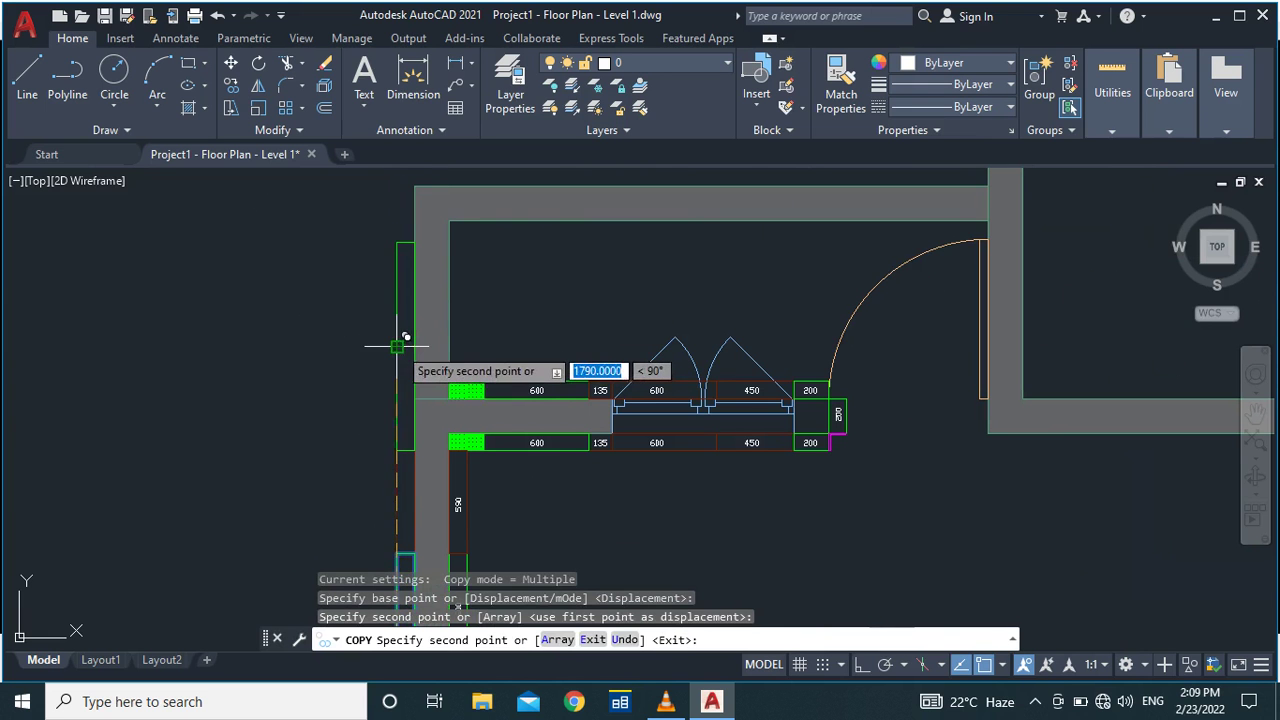
{"action": "key", "text": "Escape"}
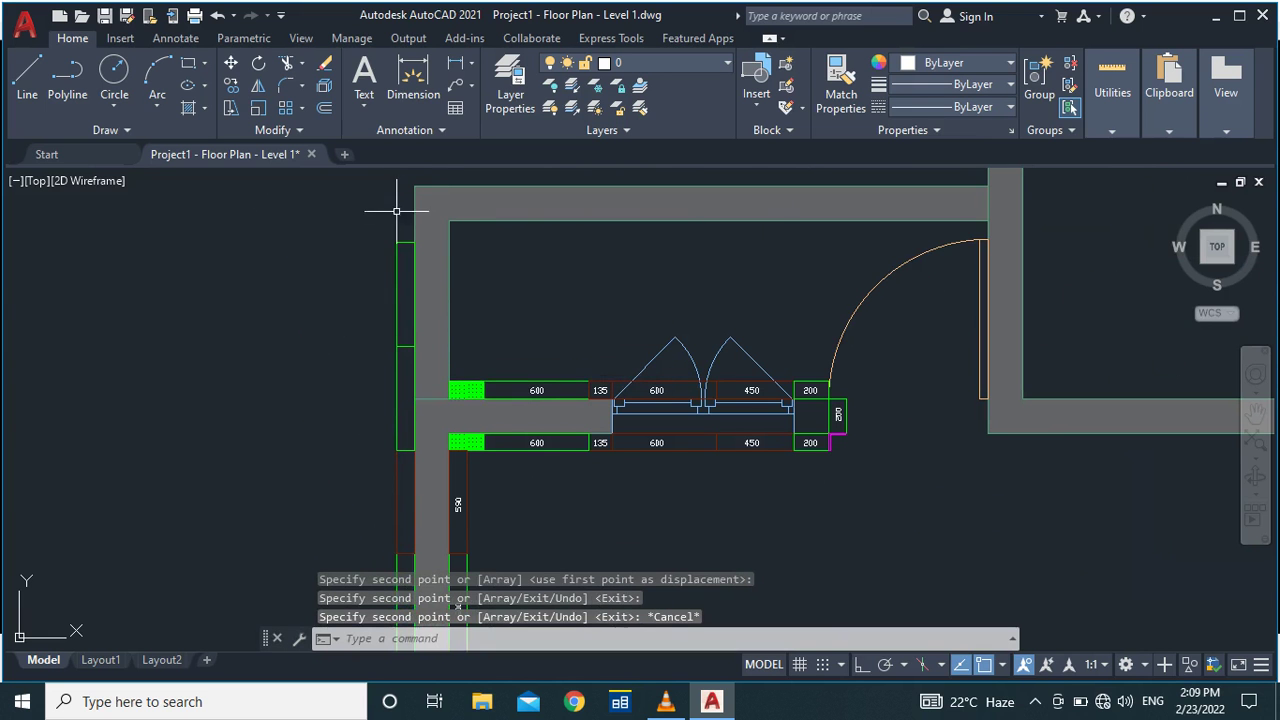
{"action": "scroll", "coordinate": [398, 210], "scroll_direction": "down", "scroll_amount": 3}
{"action": "scroll", "coordinate": [405, 208], "scroll_direction": "up", "scroll_amount": 6}
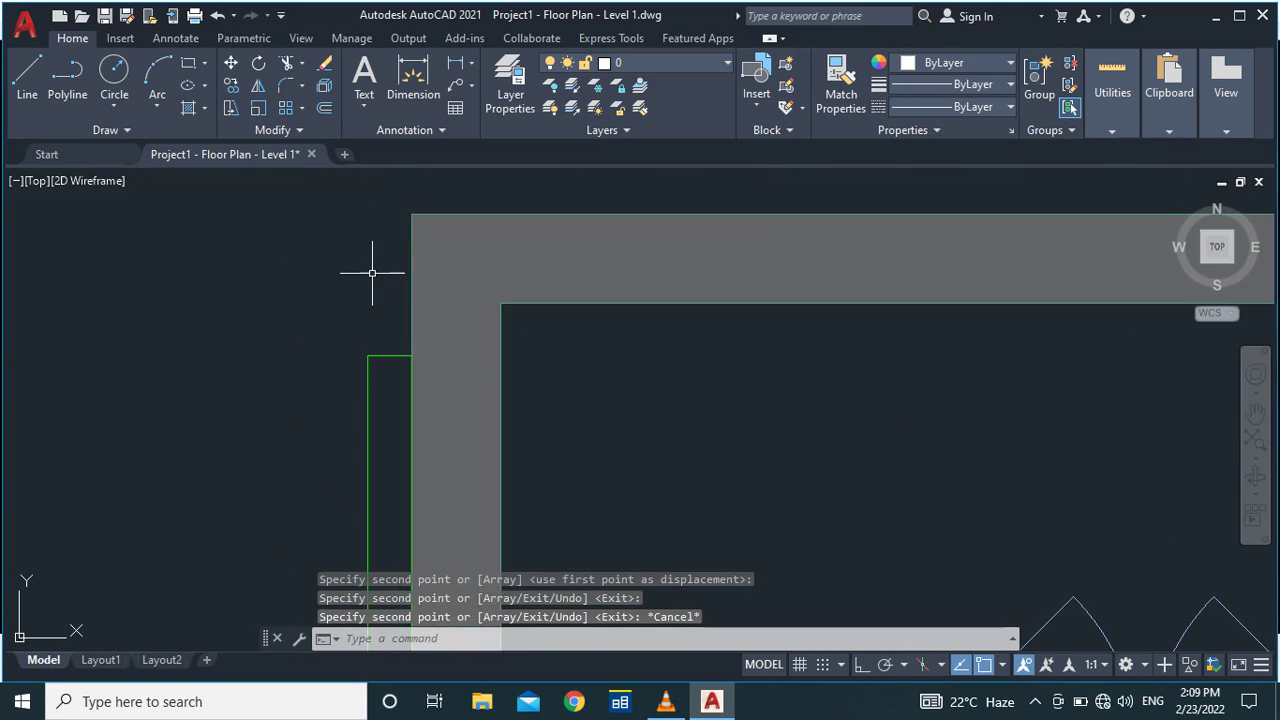
{"action": "type", "text": "l"}
{"action": "key", "text": "Return"}
{"action": "key", "text": "Return"}
{"action": "key", "text": "Escape"}
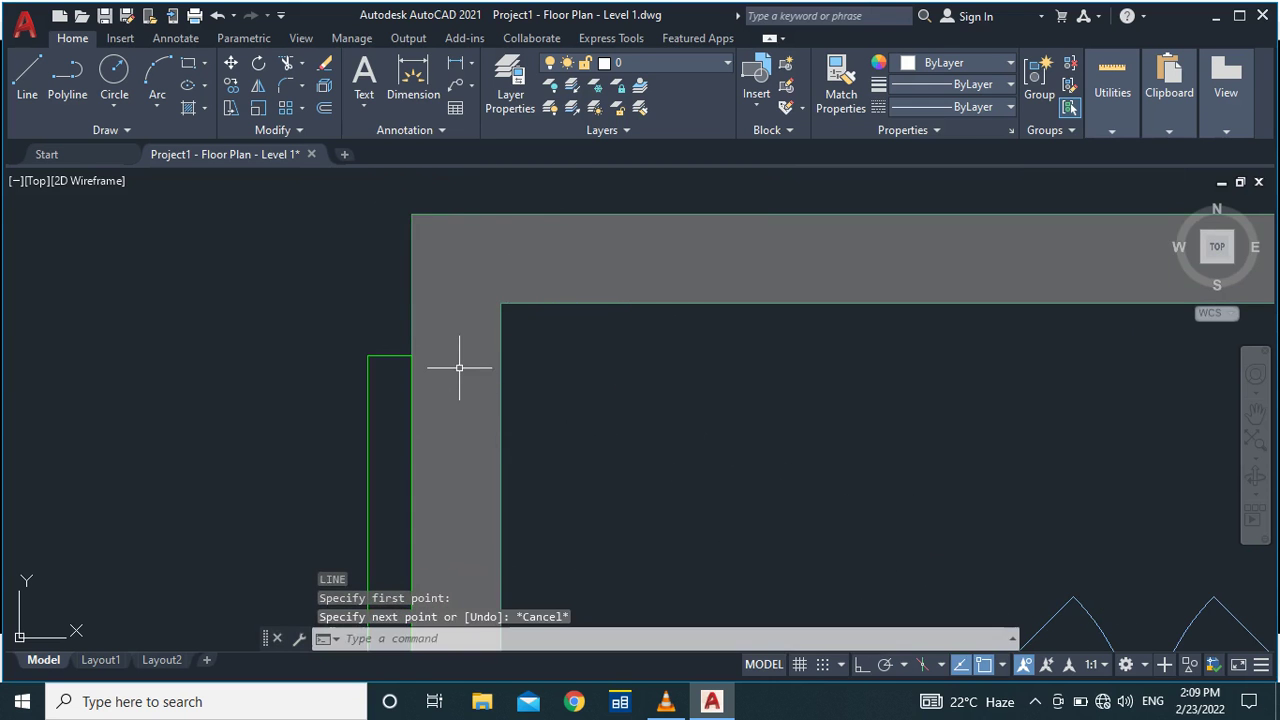
Draw a closed rectangle 100 wide on the west wall's outer face, from the wall's upper outer corner down to the uppermost green rectangle.
{"action": "key", "text": "Return"}
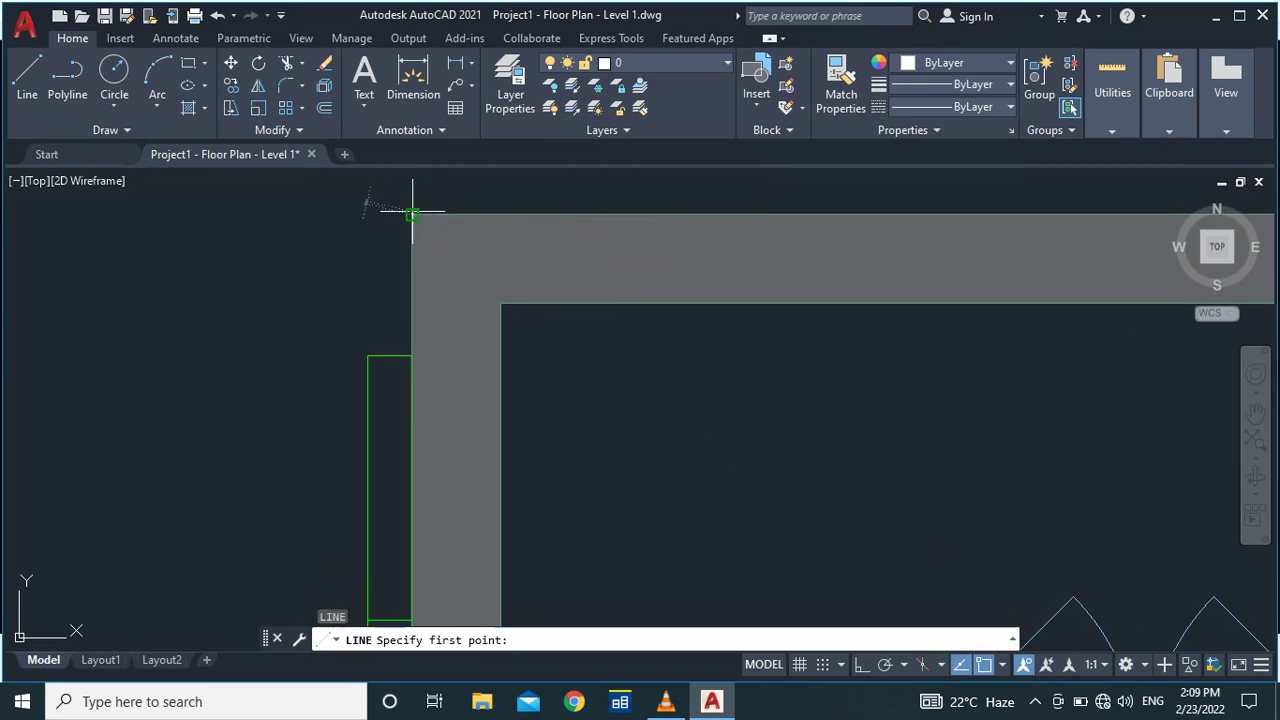
{"action": "left_click", "coordinate": [411, 214]}
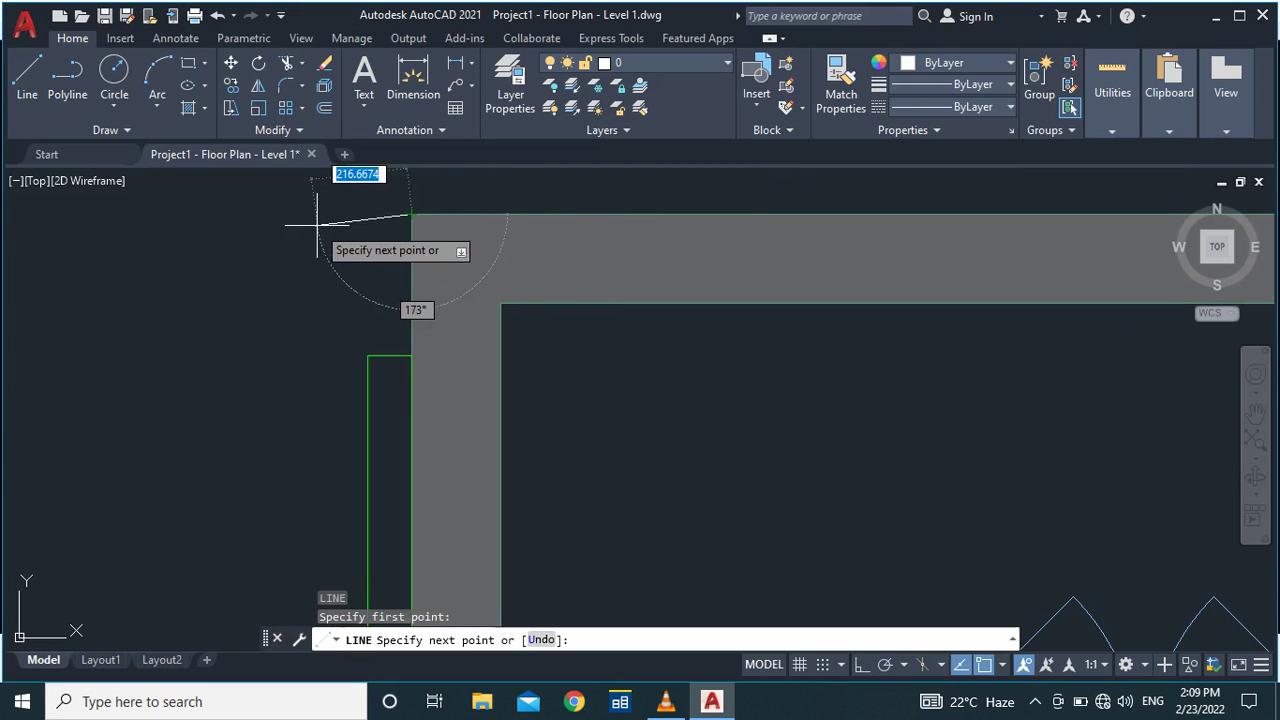
{"action": "key", "text": "F8"}
{"action": "type", "text": "100"}
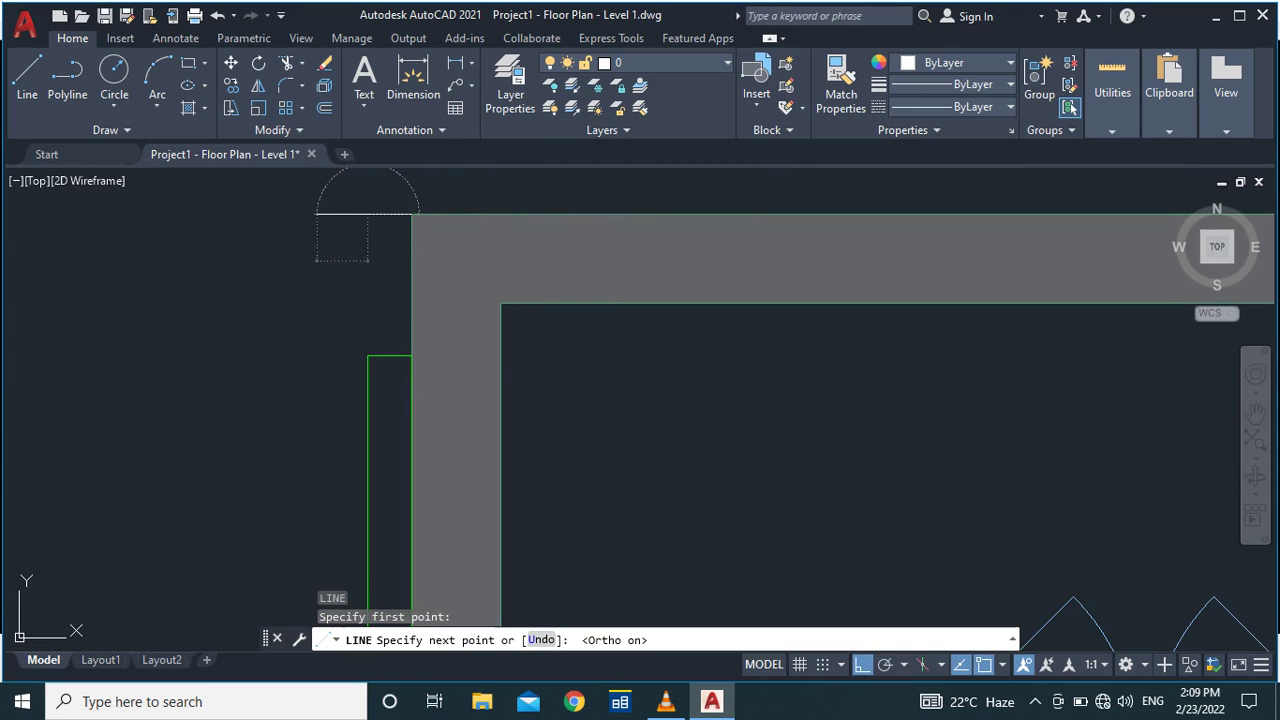
{"action": "key", "text": "Return"}
{"action": "left_click", "coordinate": [368, 355]}
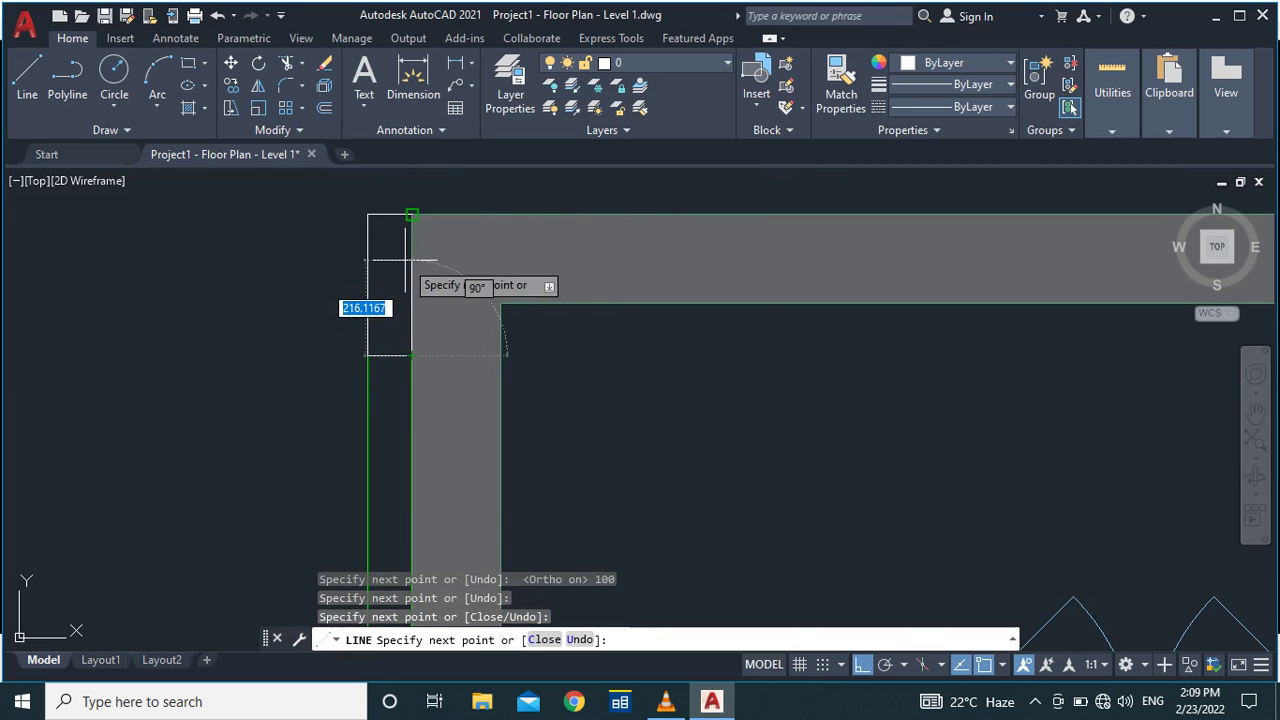
{"action": "type", "text": "c"}
{"action": "key", "text": "Return"}
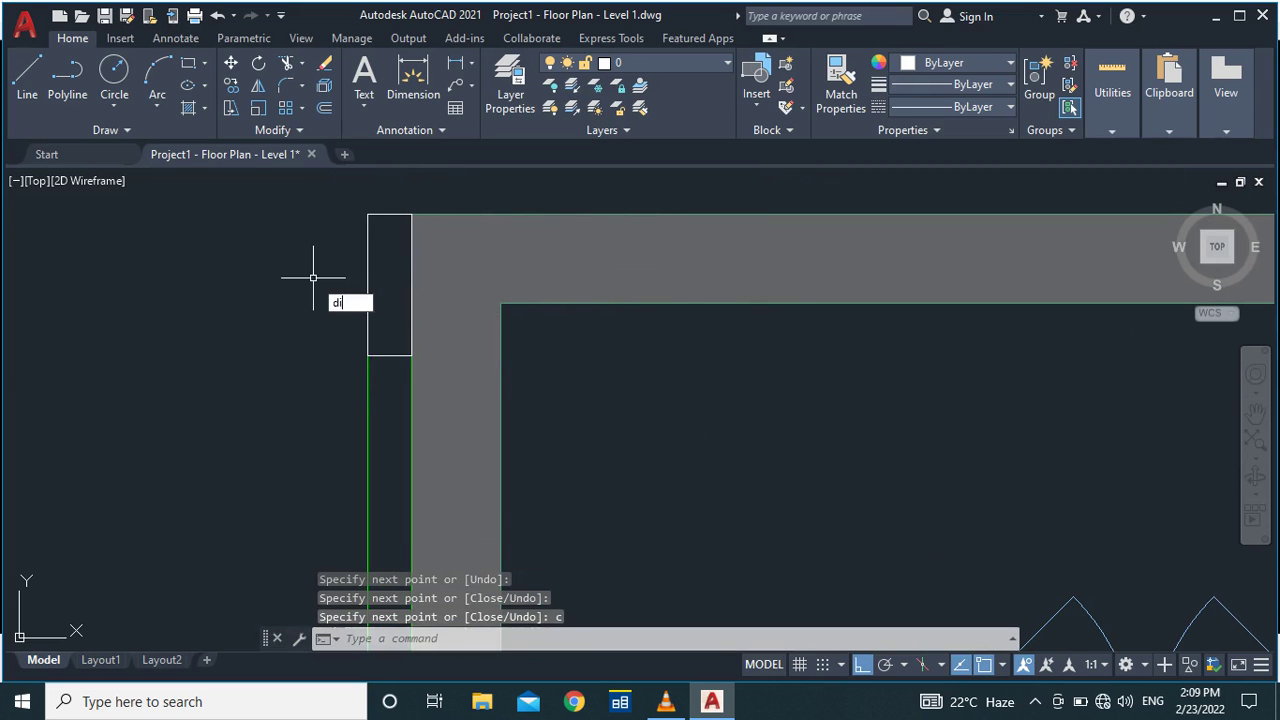
Measure the new corner rectangle's long outer side with a temporary dimension and delete that dimension.
{"action": "type", "text": "dim"}
{"action": "key", "text": "Return"}
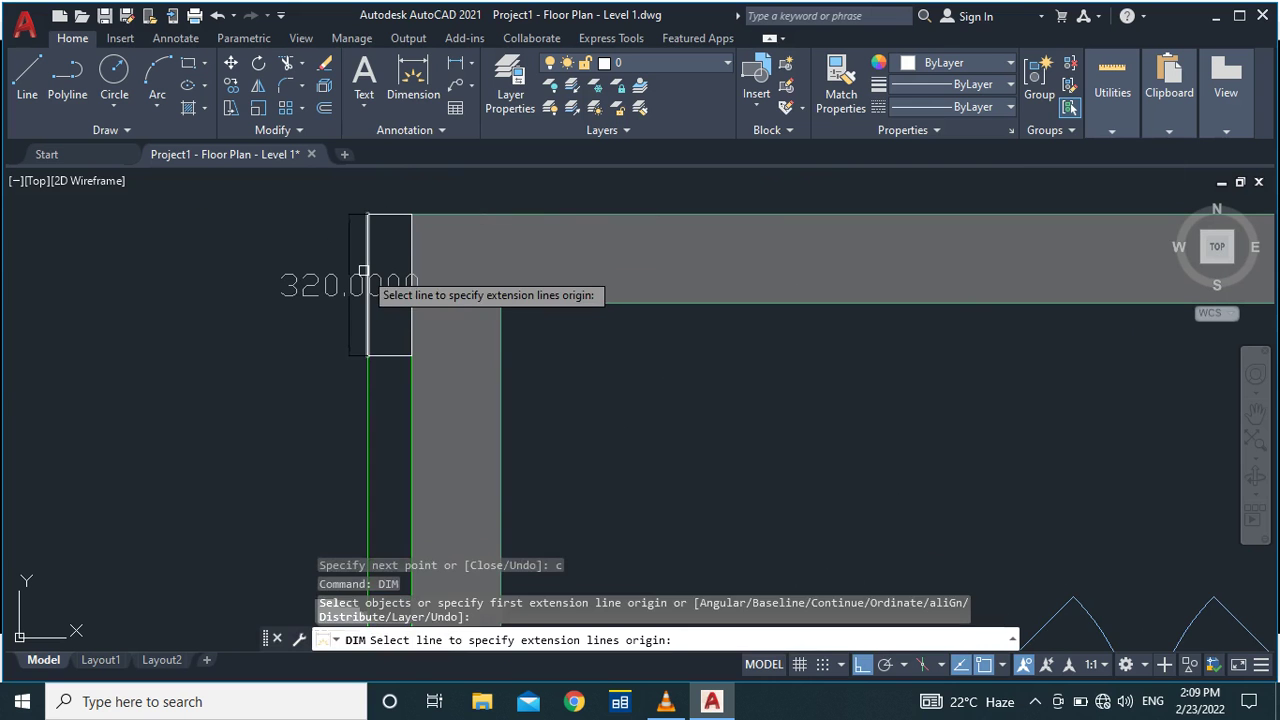
{"action": "left_click", "coordinate": [363, 271]}
{"action": "left_click", "coordinate": [265, 286]}
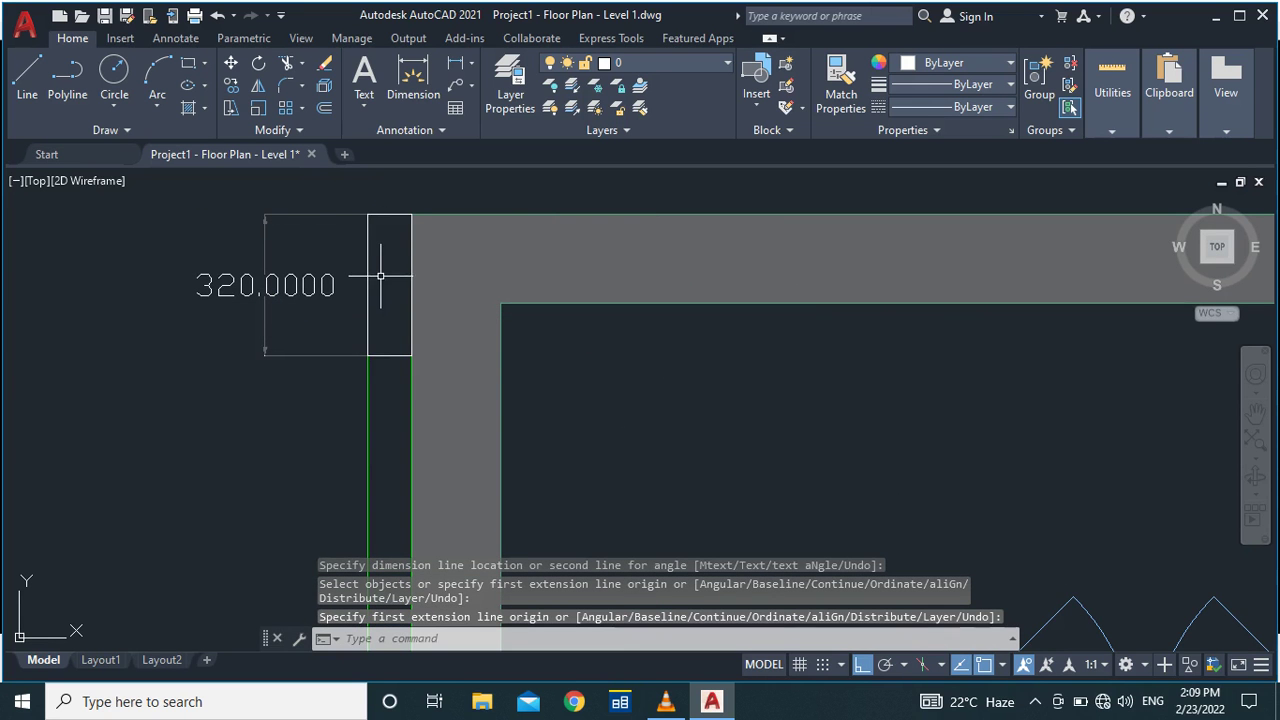
{"action": "key", "text": "Return"}
{"action": "left_click", "coordinate": [265, 342]}
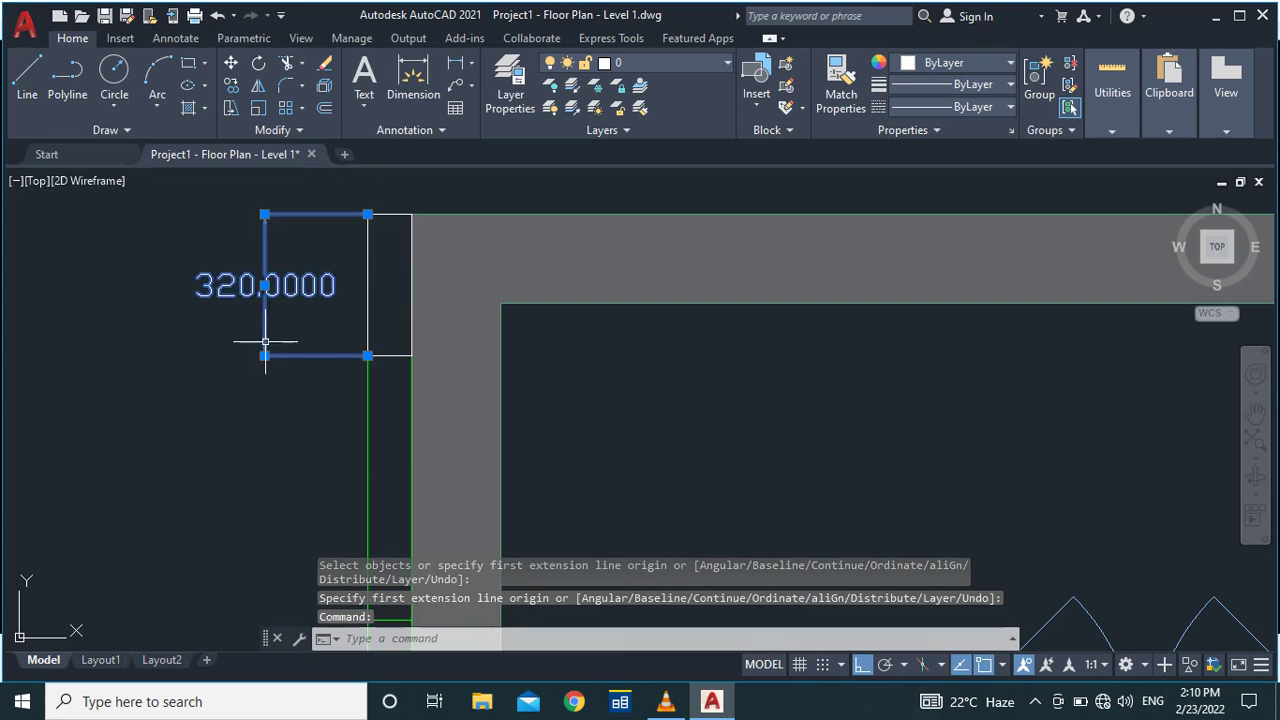
{"action": "key", "text": "Delete"}
Copy the 590 label from the red rectangle on the west wall's inner face into the new corner rectangle.
{"action": "scroll", "coordinate": [227, 294], "scroll_direction": "down", "scroll_amount": 4}
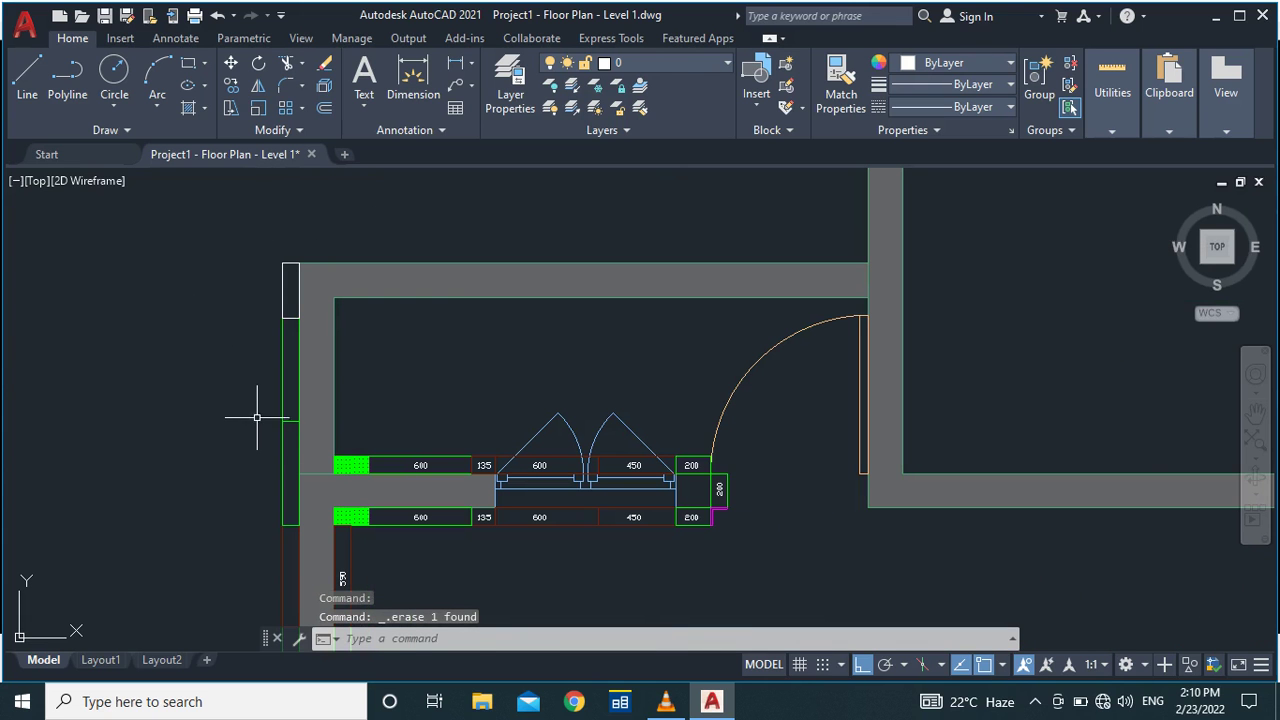
{"action": "scroll", "coordinate": [290, 281], "scroll_direction": "down", "scroll_amount": 1}
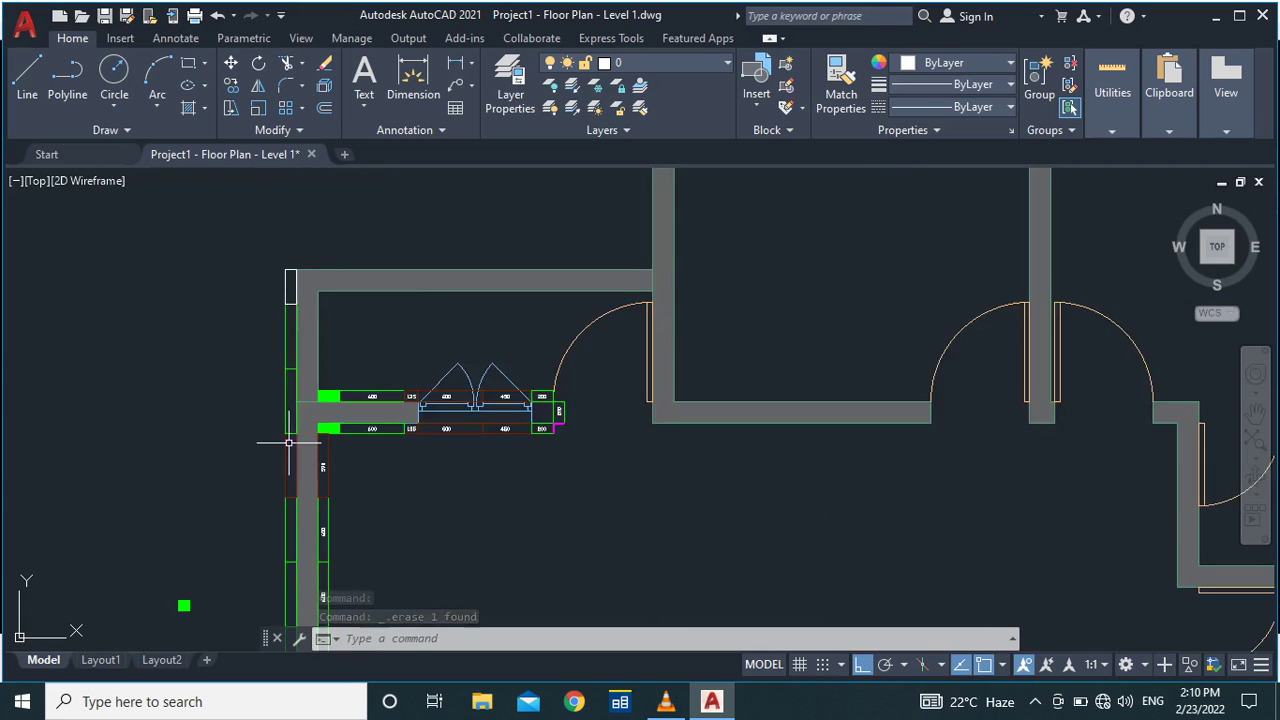
{"action": "scroll", "coordinate": [300, 445], "scroll_direction": "up", "scroll_amount": 3}
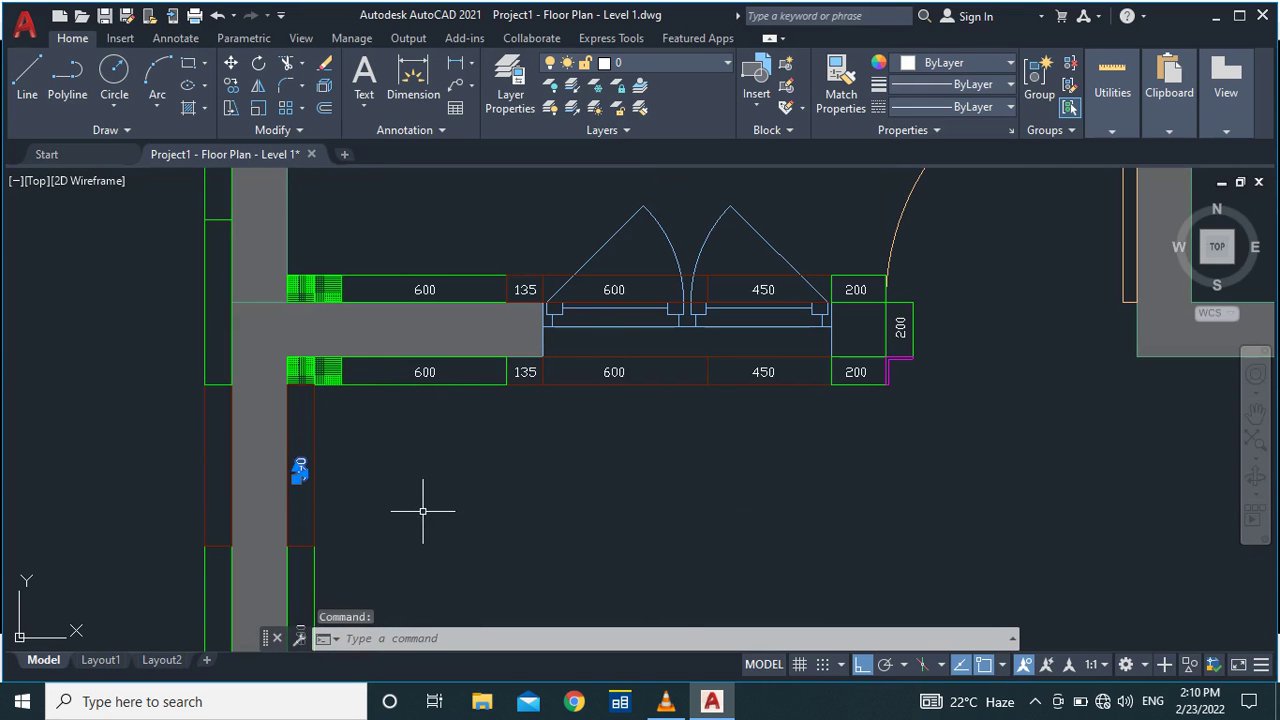
{"action": "key", "text": "Return"}
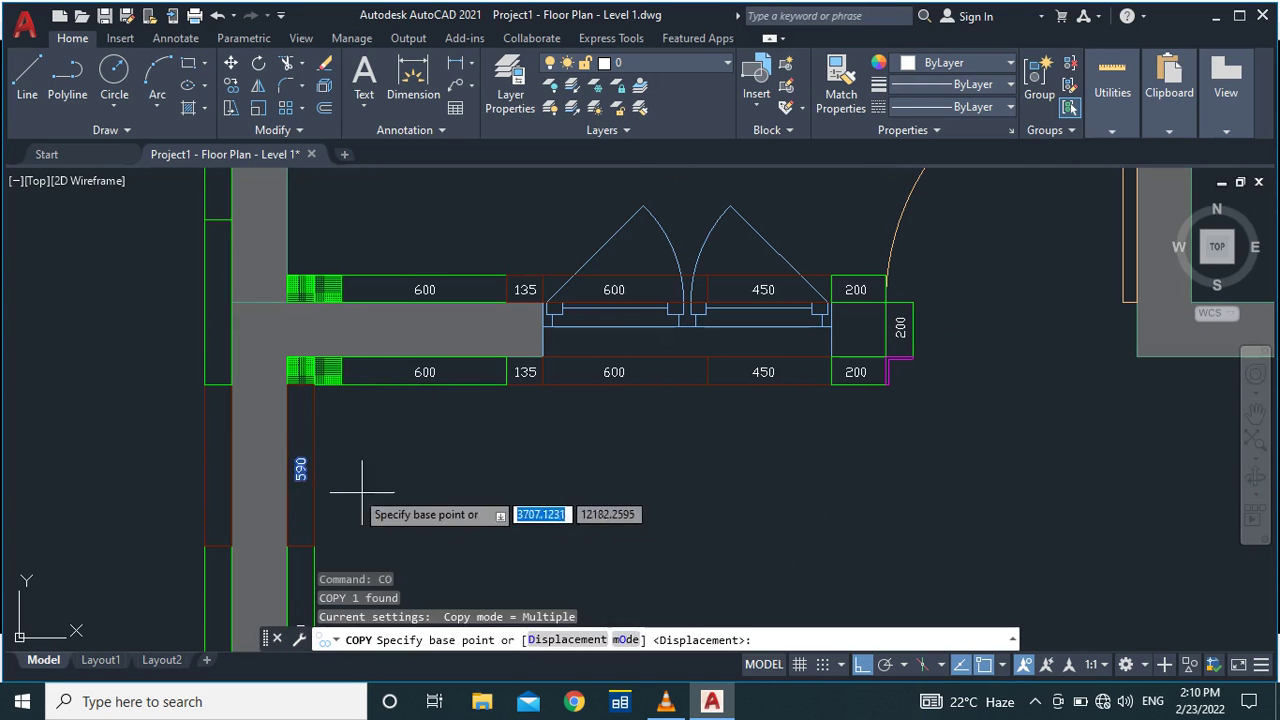
{"action": "left_click", "coordinate": [300, 465]}
{"action": "scroll", "coordinate": [345, 514], "scroll_direction": "down", "scroll_amount": 2}
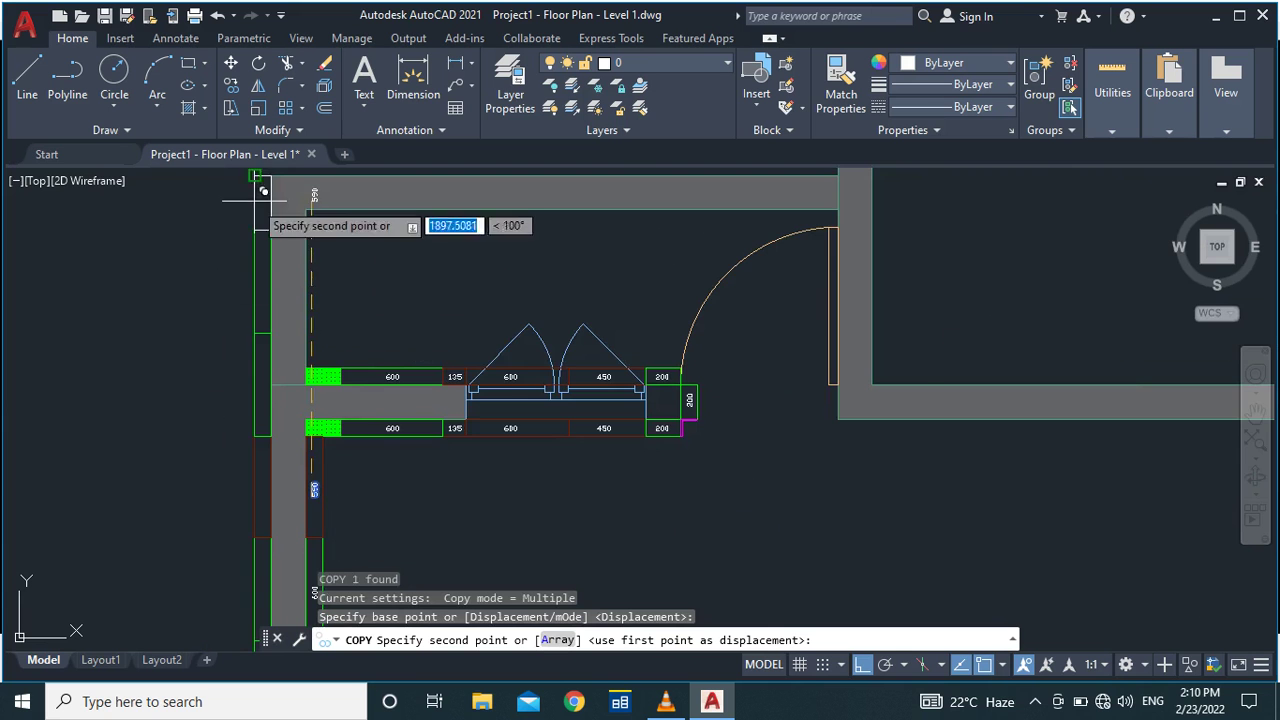
{"action": "scroll", "coordinate": [314, 482], "scroll_direction": "down", "scroll_amount": 2}
{"action": "scroll", "coordinate": [322, 296], "scroll_direction": "up", "scroll_amount": 4}
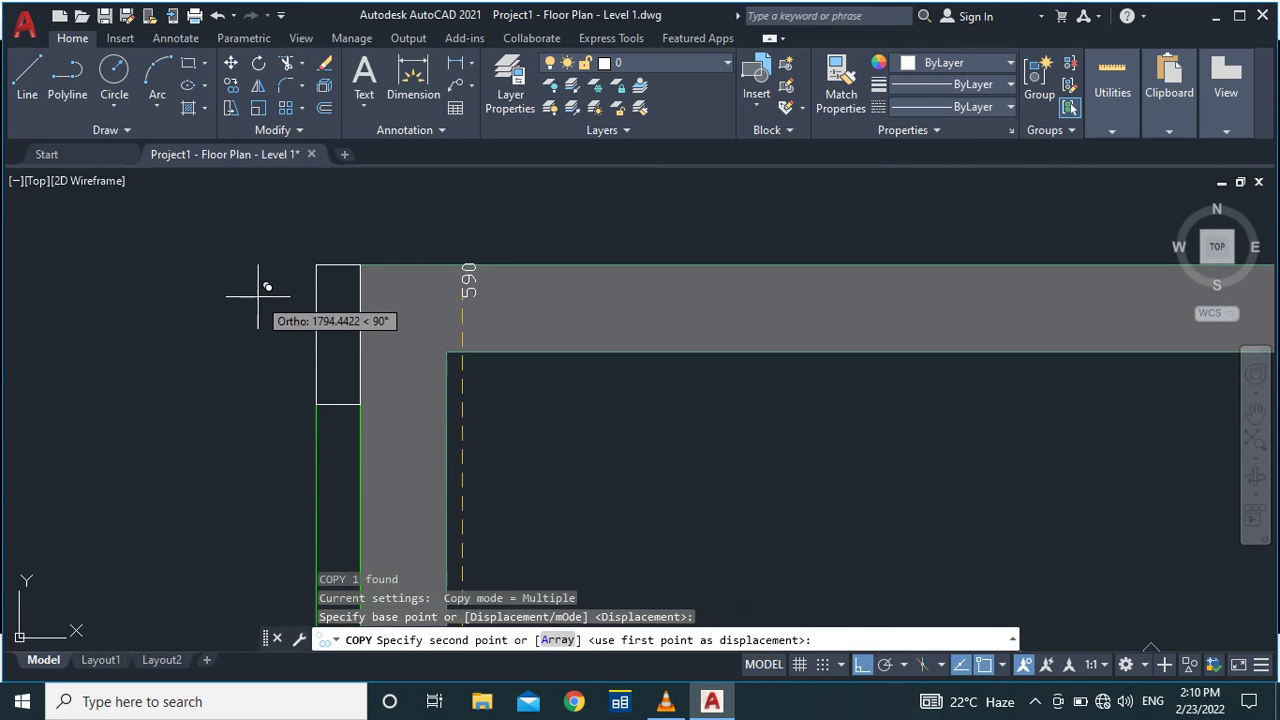
{"action": "key", "text": "F8"}
{"action": "scroll", "coordinate": [322, 355], "scroll_direction": "up", "scroll_amount": 2}
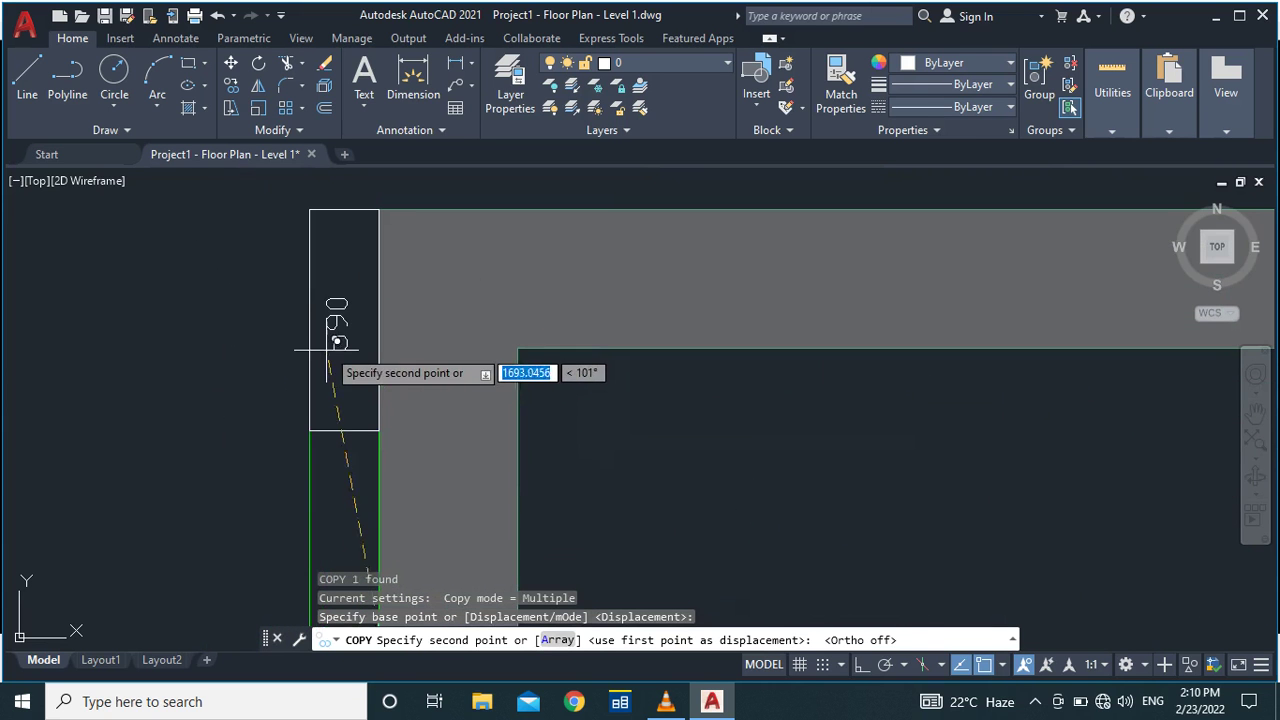
{"action": "left_click", "coordinate": [333, 345]}
{"action": "key", "text": "Escape"}
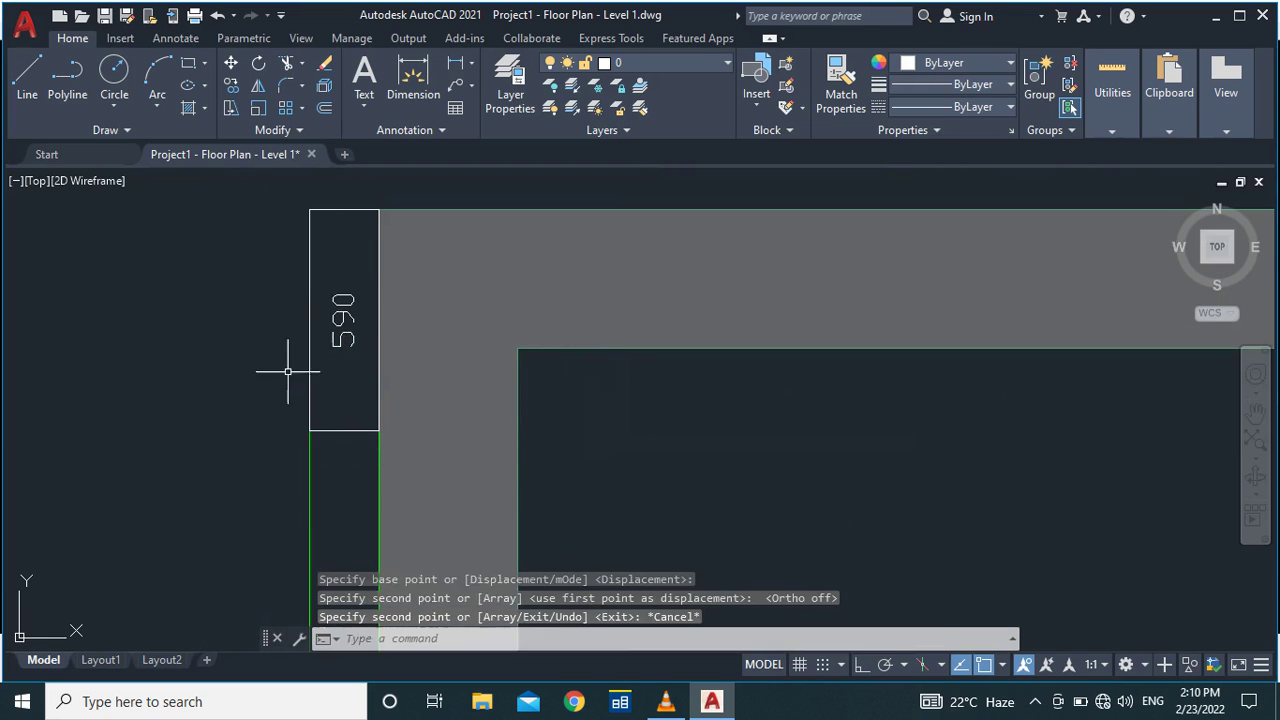
Change the copied label in the new corner rectangle to 320.
{"action": "scroll", "coordinate": [287, 371], "scroll_direction": "down", "scroll_amount": 3}
{"action": "scroll", "coordinate": [287, 371], "scroll_direction": "up", "scroll_amount": 2}
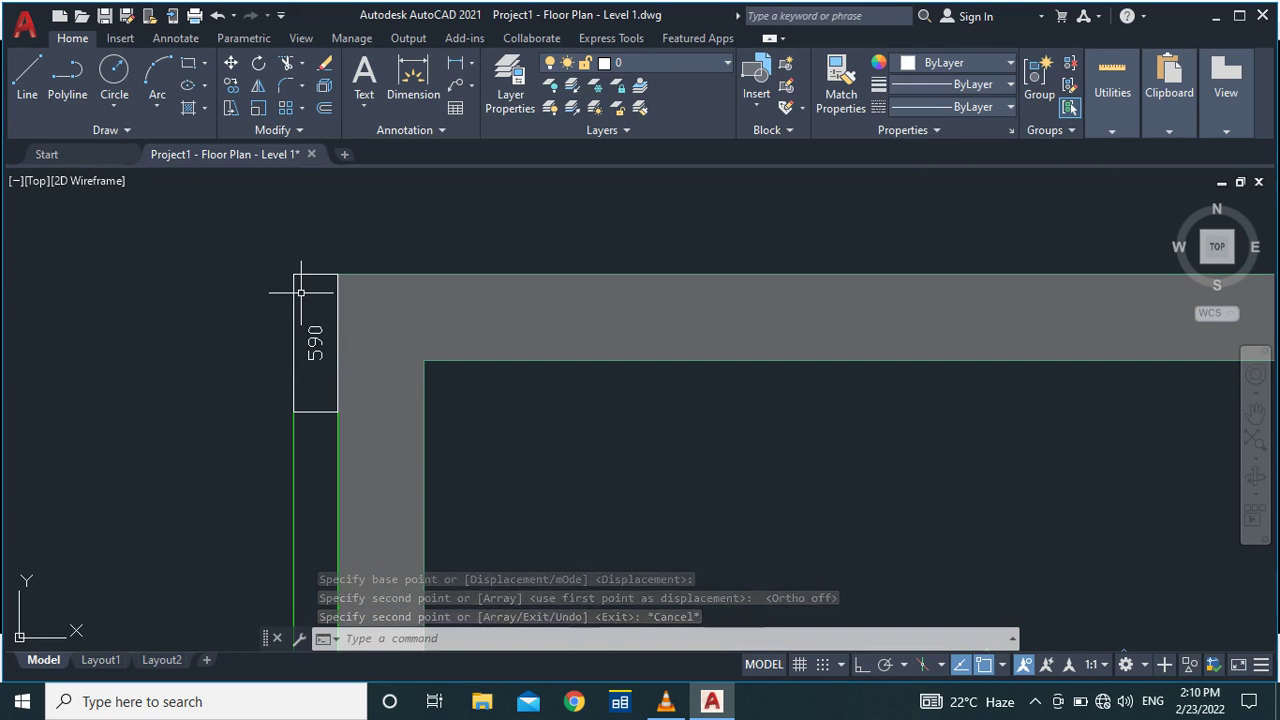
{"action": "scroll", "coordinate": [300, 290], "scroll_direction": "down", "scroll_amount": 2}
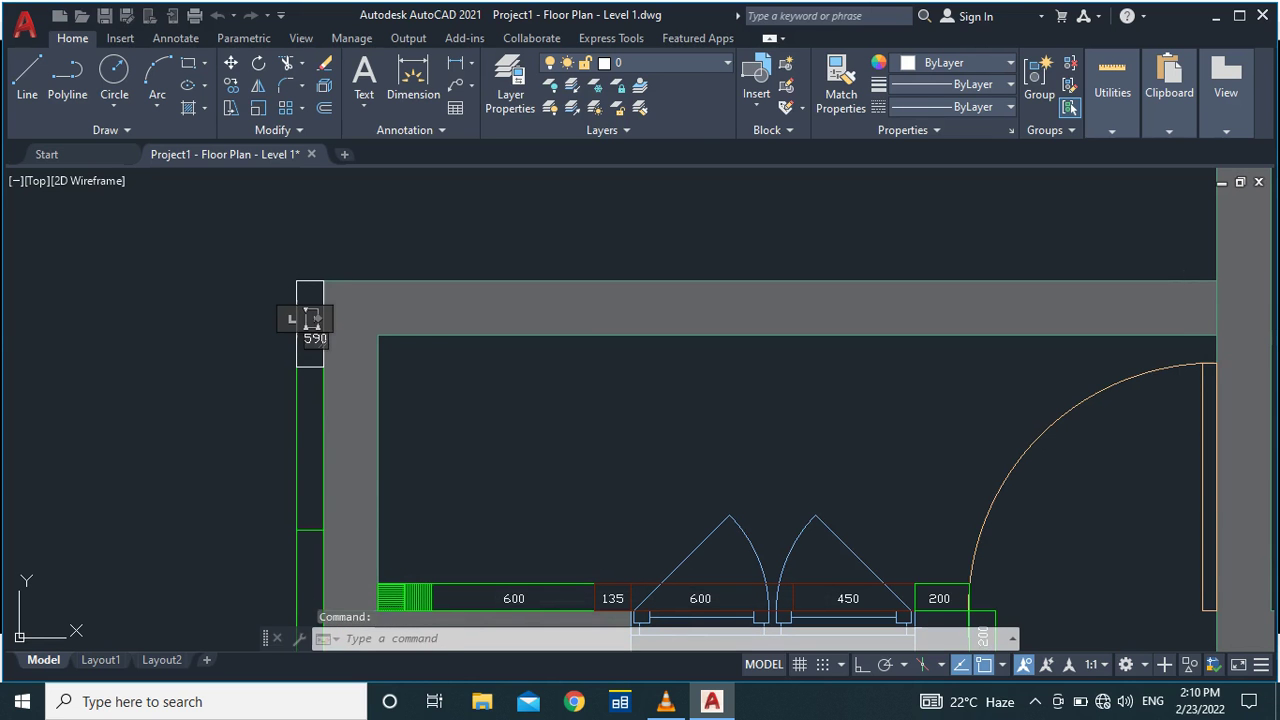
{"action": "double_click", "coordinate": [311, 322]}
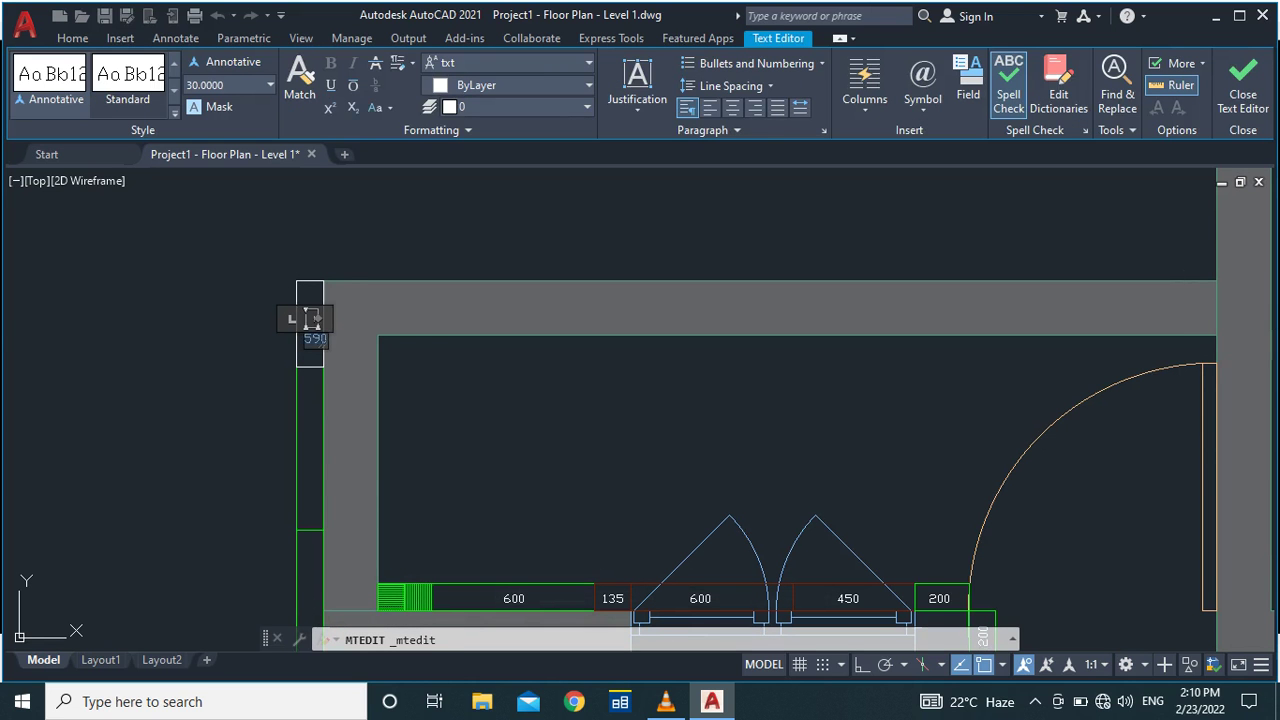
{"action": "left_click", "coordinate": [208, 353]}
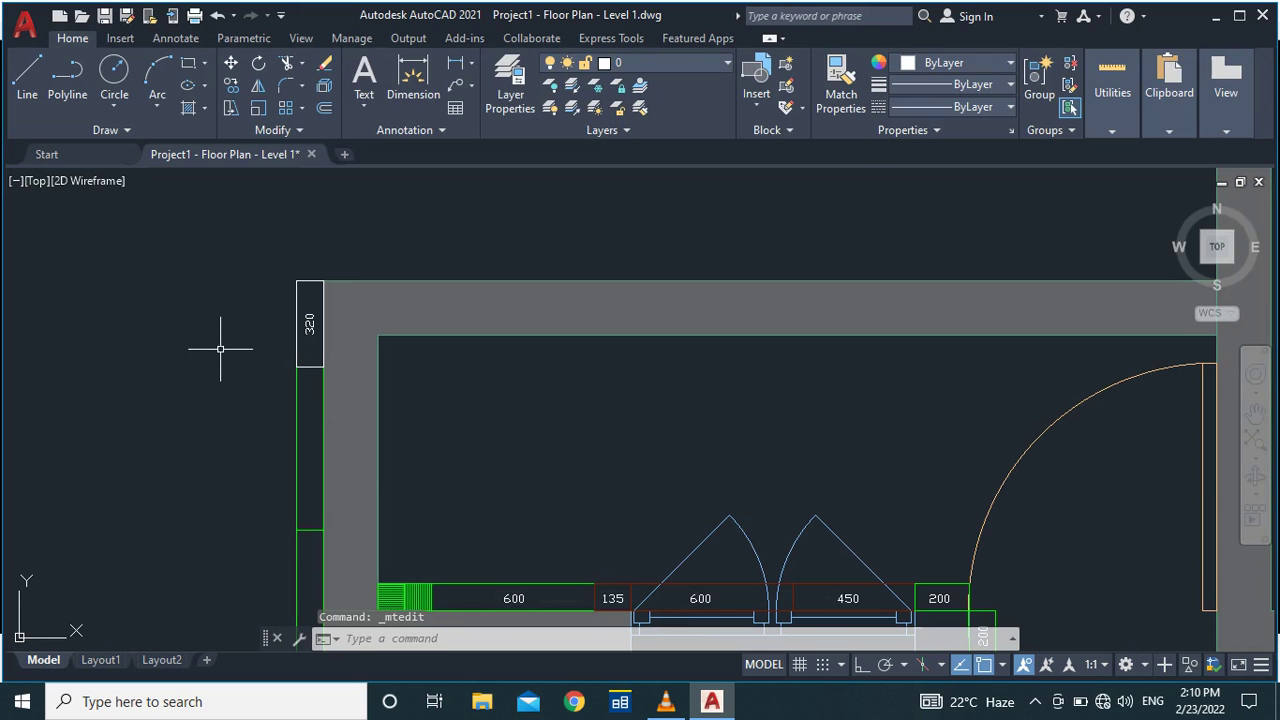
Match the four lines of the 320 rectangle to the properties of the red rectangle on the west wall's outer face.
{"action": "scroll", "coordinate": [220, 349], "scroll_direction": "down", "scroll_amount": 3}
{"action": "type", "text": "ma"}
{"action": "key", "text": "Return"}
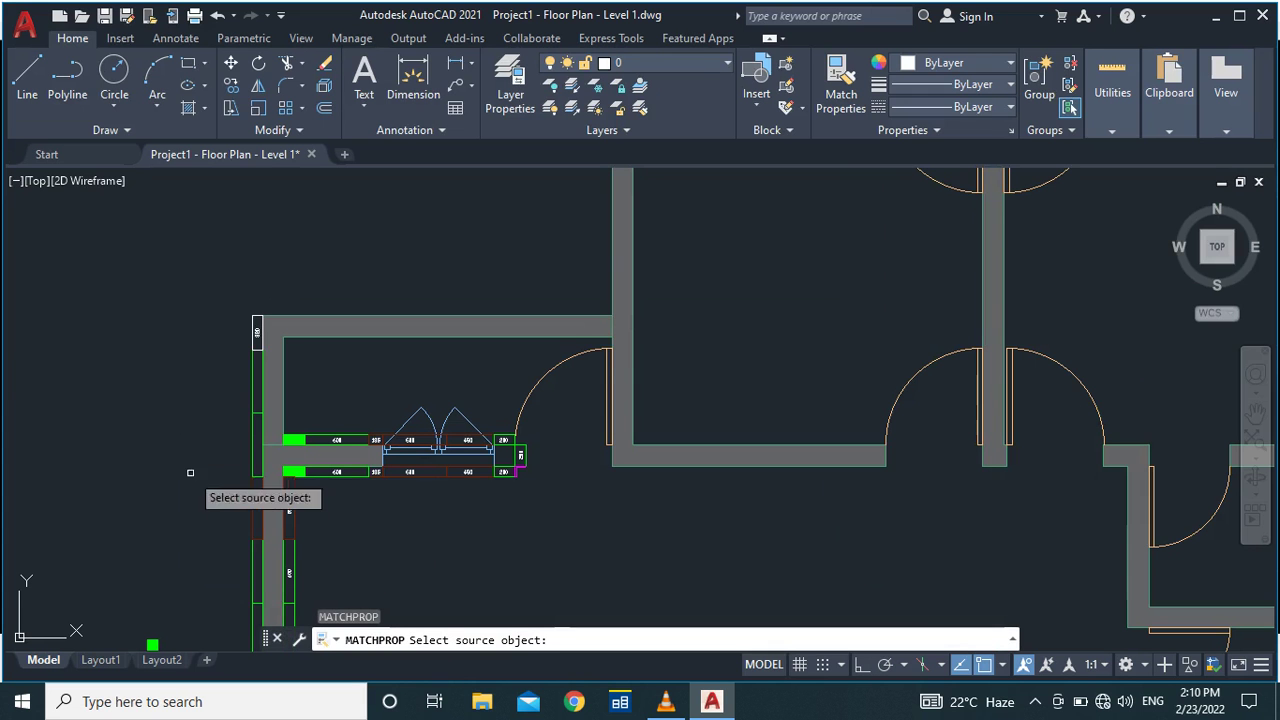
{"action": "left_click", "coordinate": [256, 508]}
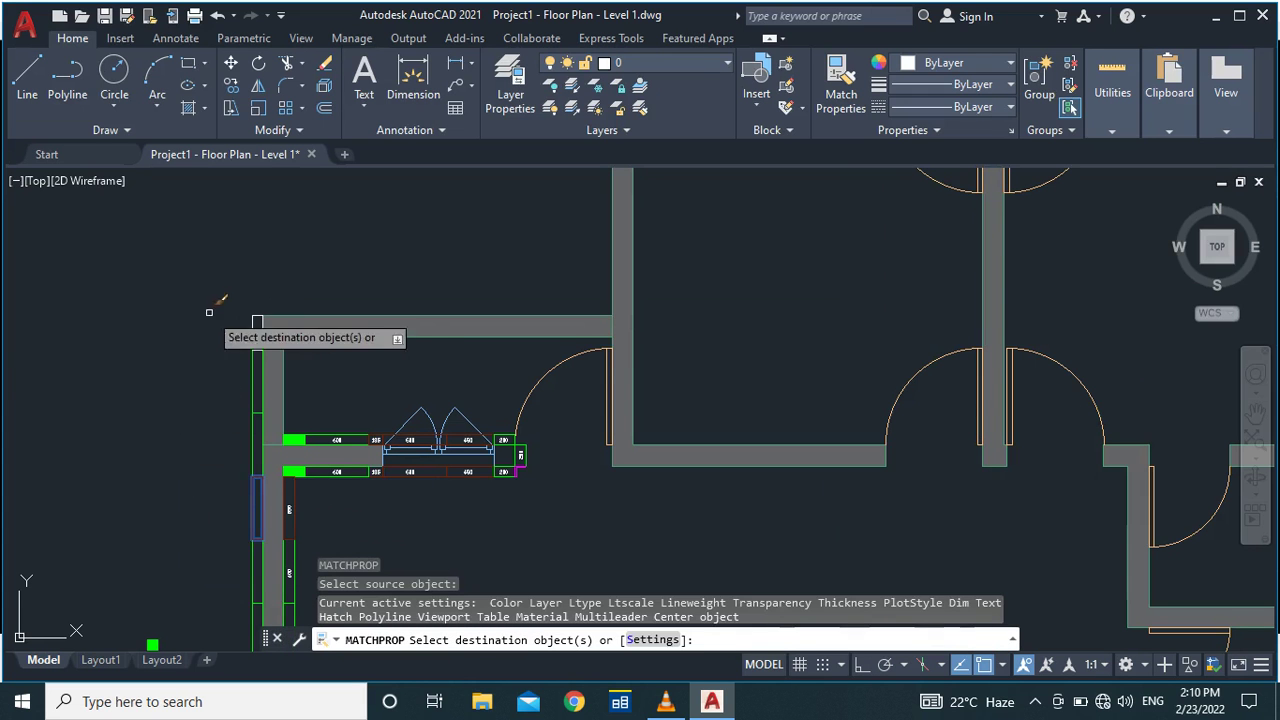
{"action": "scroll", "coordinate": [253, 317], "scroll_direction": "up", "scroll_amount": 4}
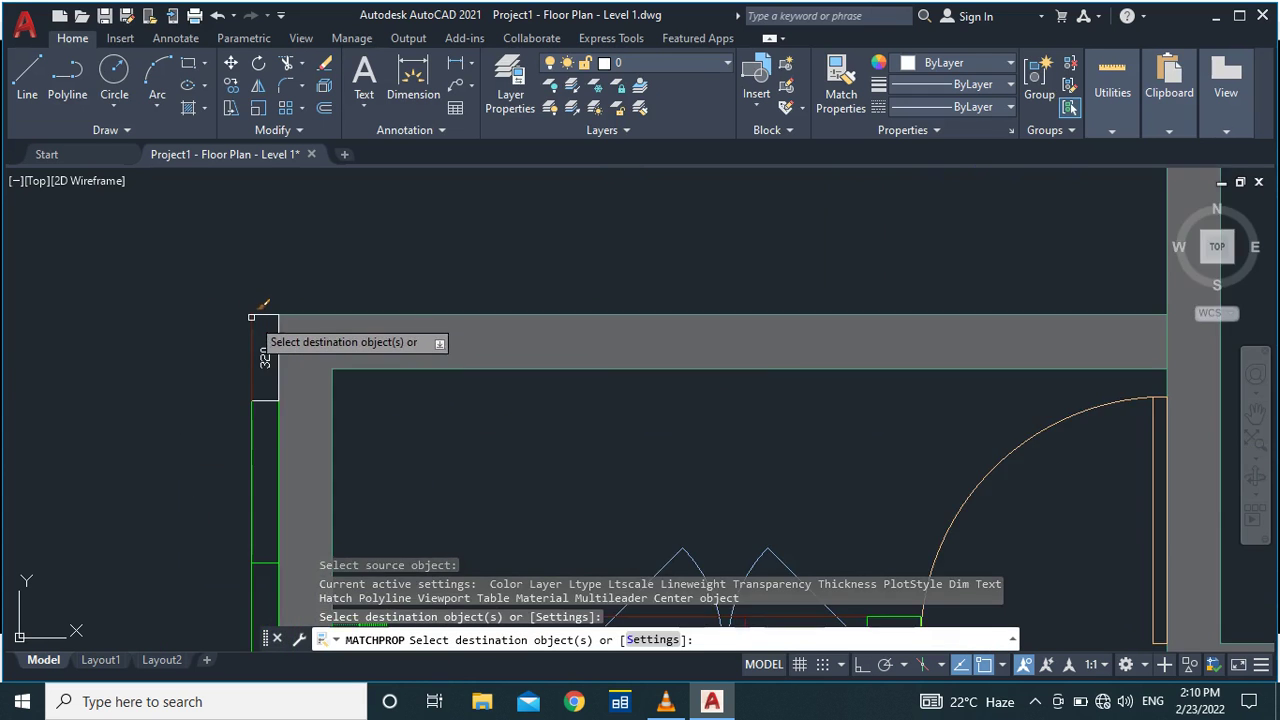
{"action": "left_click", "coordinate": [257, 317]}
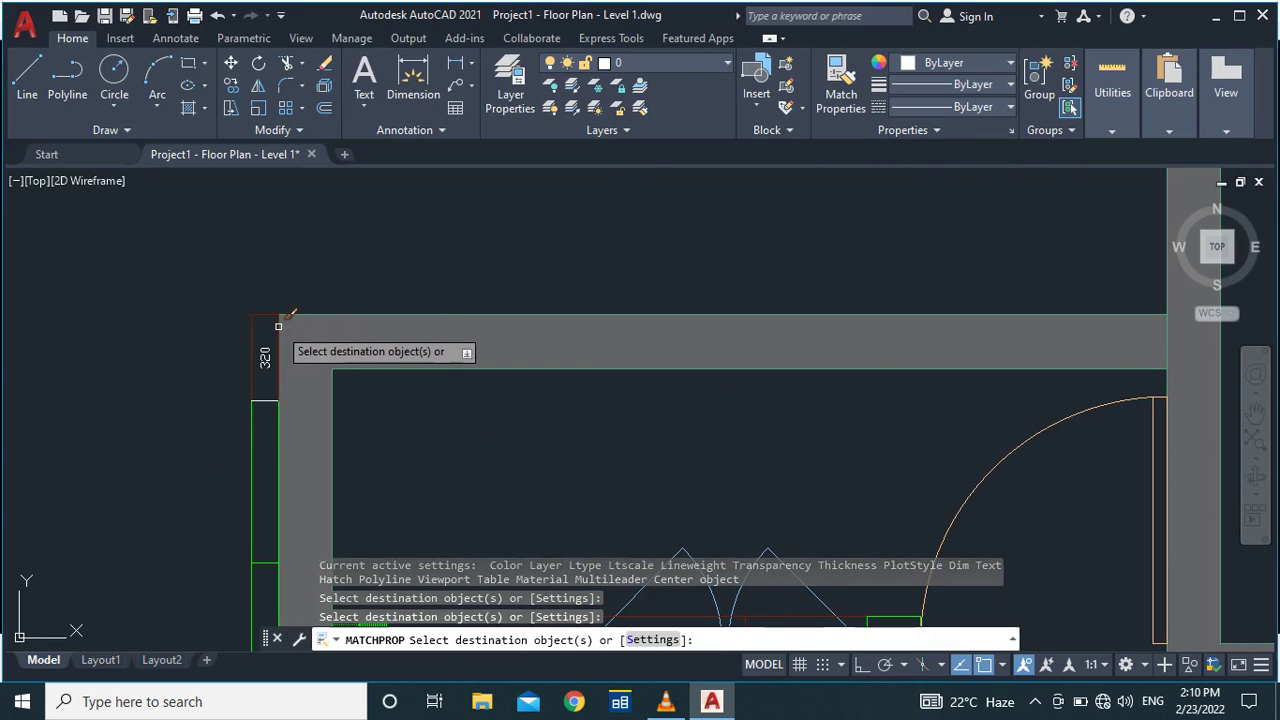
{"action": "left_click", "coordinate": [278, 326]}
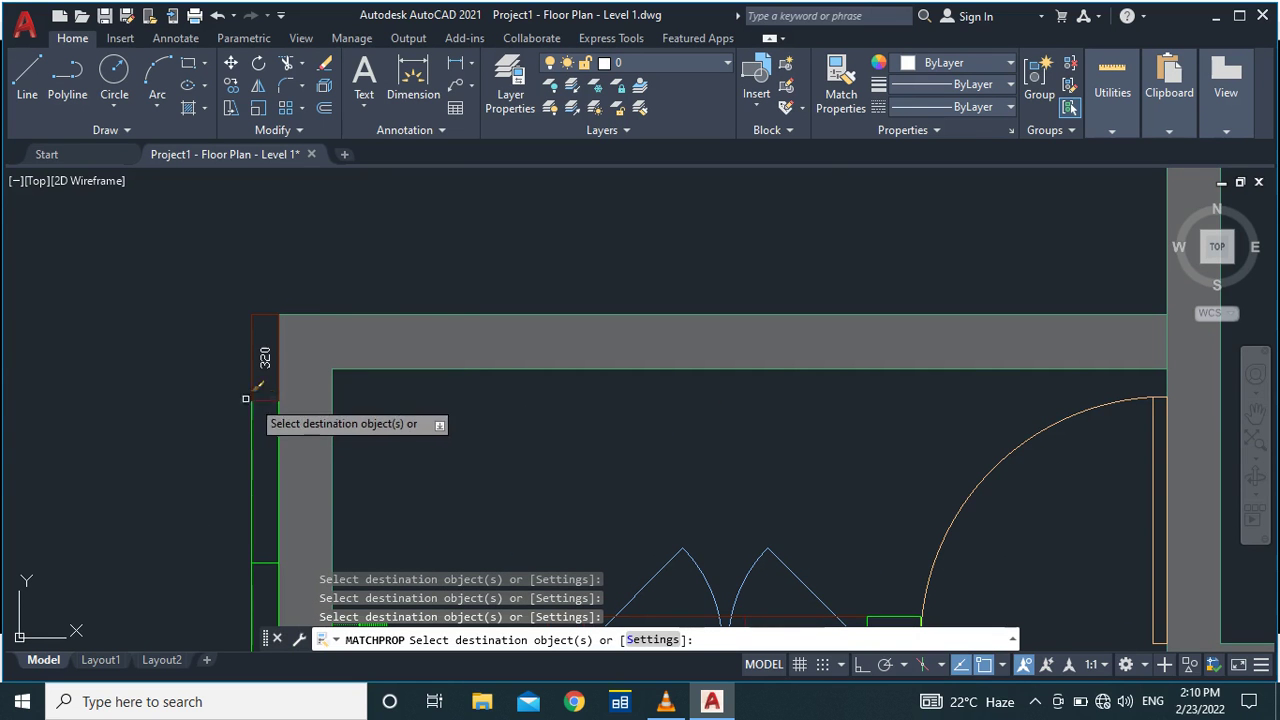
{"action": "key", "text": "Return"}
Examine the segments around the upper west corner, the two horizontal rows and the separate green hatched square beside the west wall.
{"action": "scroll", "coordinate": [189, 306], "scroll_direction": "down", "scroll_amount": 4}
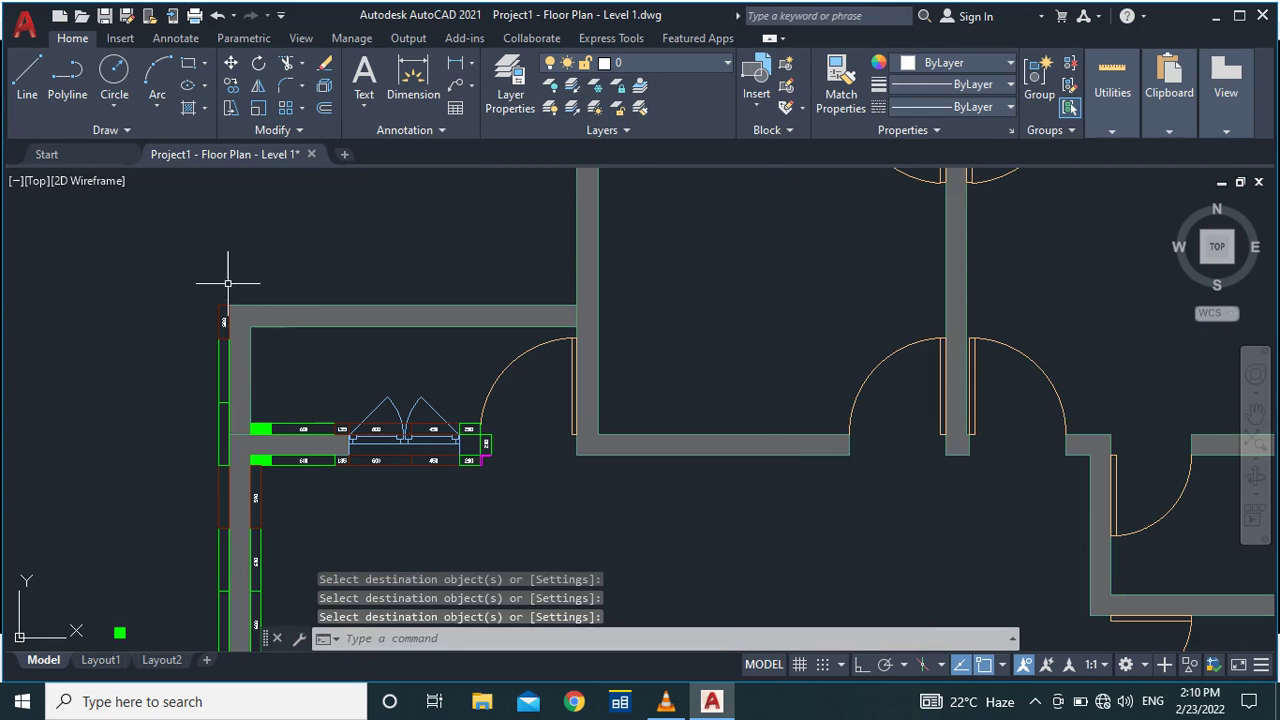
{"action": "scroll", "coordinate": [278, 262], "scroll_direction": "down", "scroll_amount": 2}
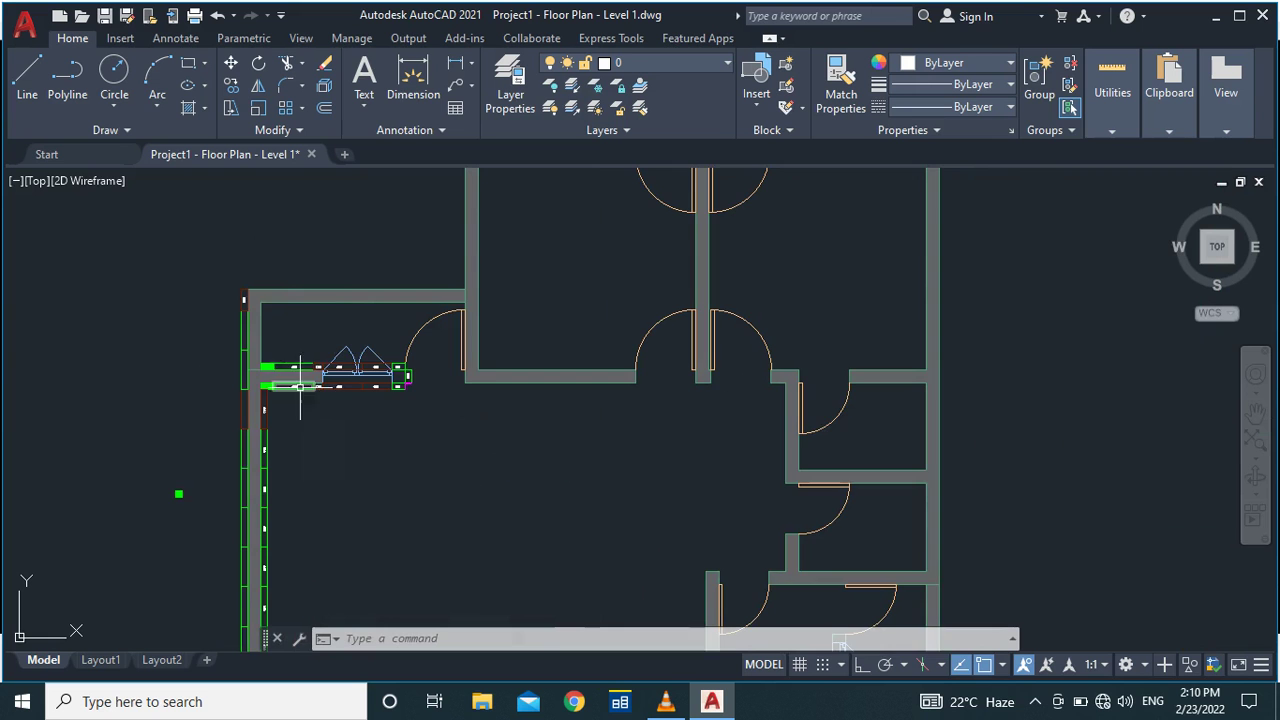
{"action": "scroll", "coordinate": [299, 385], "scroll_direction": "up", "scroll_amount": 3}
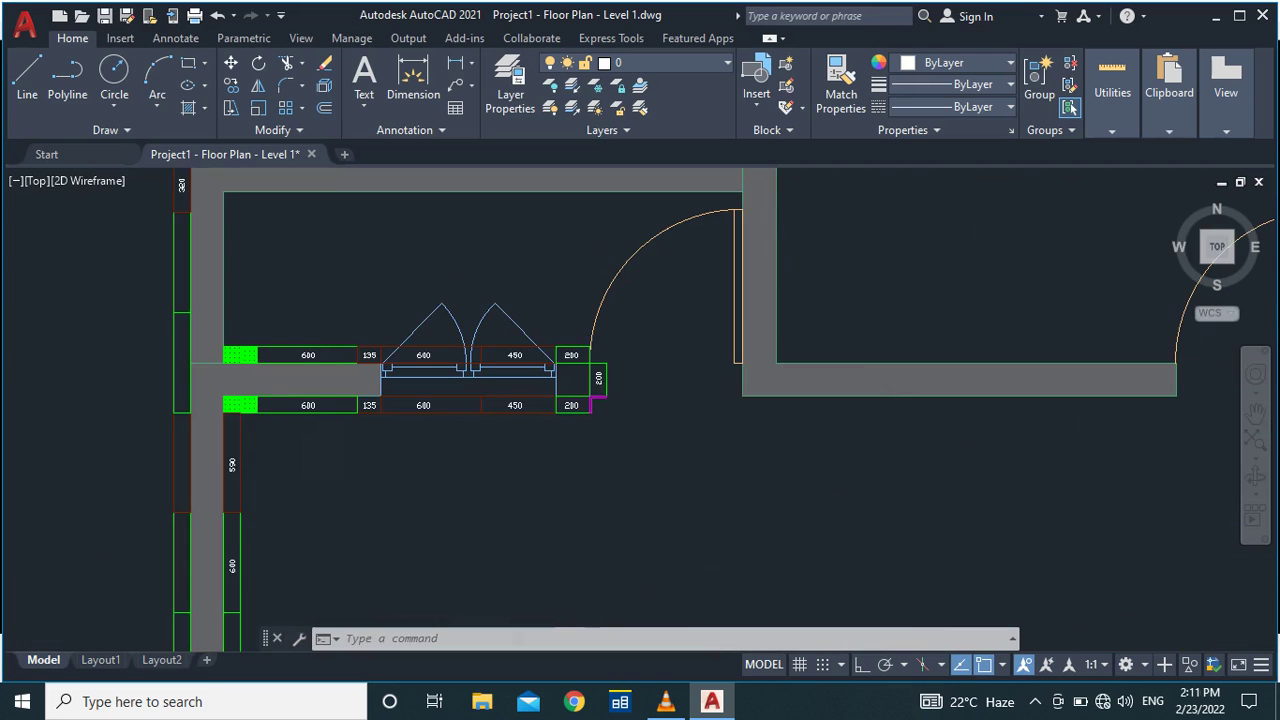
{"action": "scroll", "coordinate": [515, 420], "scroll_direction": "up", "scroll_amount": 2}
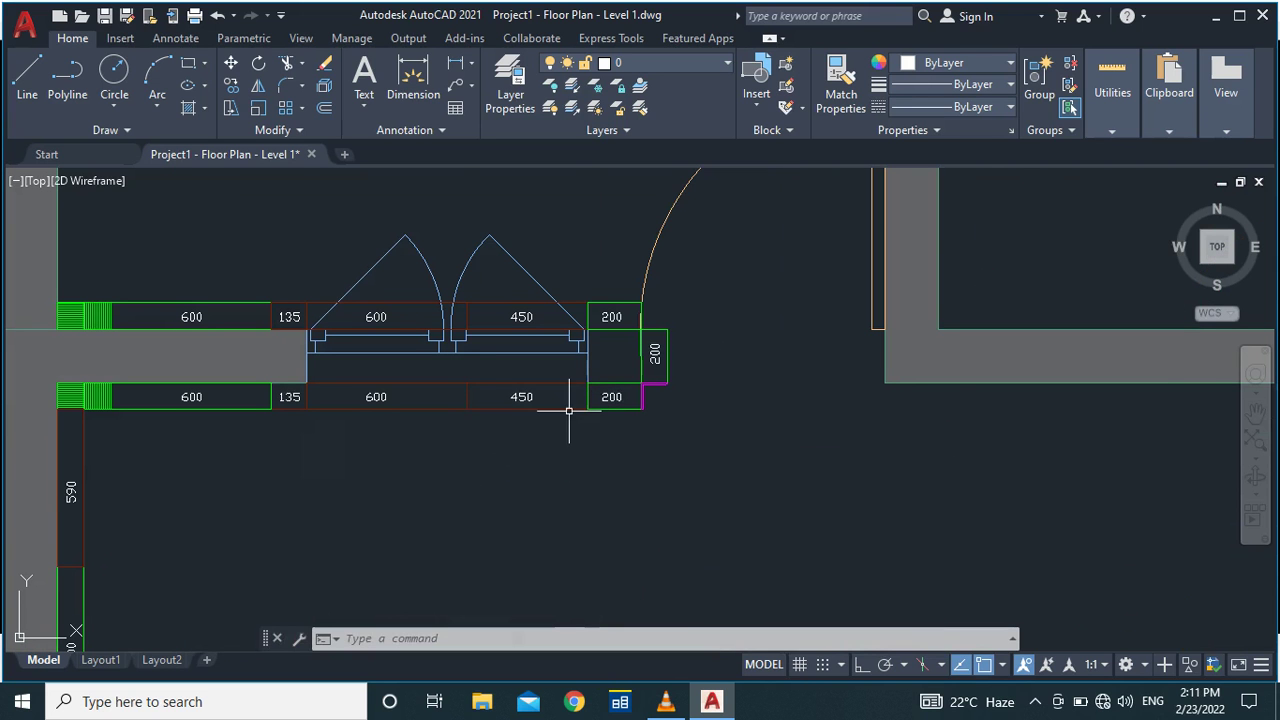
{"action": "left_click", "coordinate": [569, 409]}
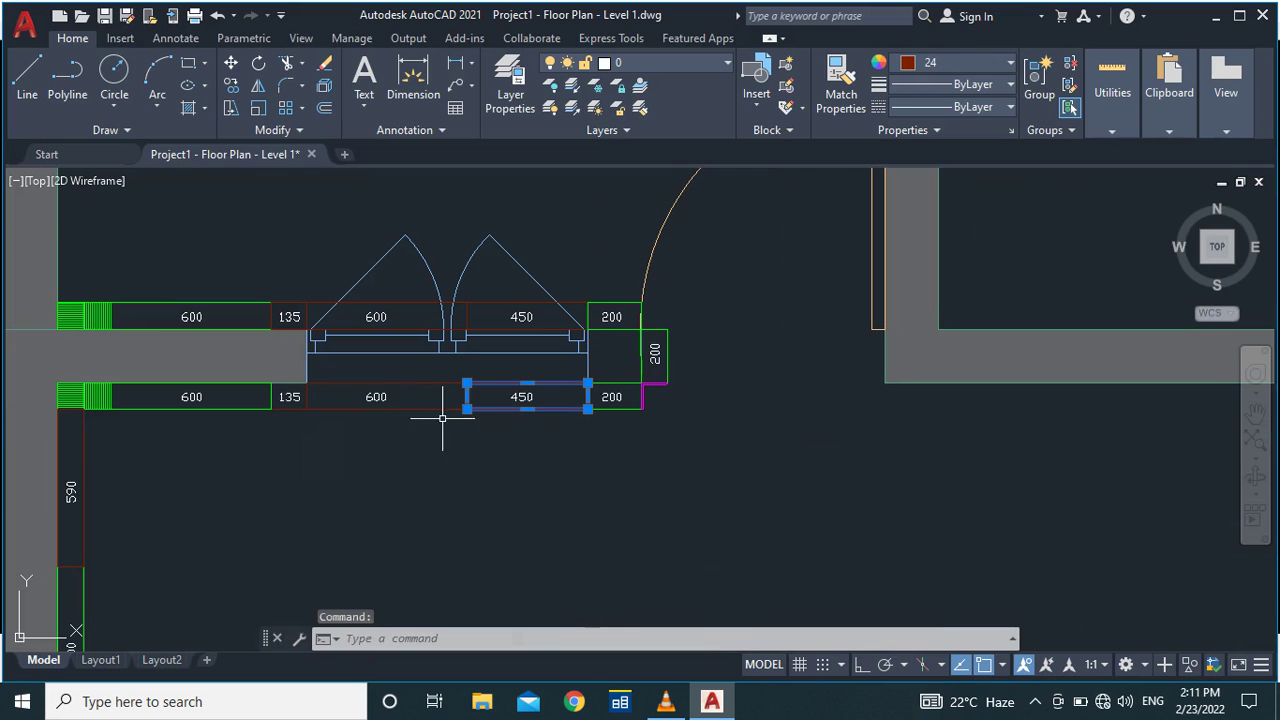
{"action": "key", "text": "Escape"}
{"action": "scroll", "coordinate": [449, 423], "scroll_direction": "down", "scroll_amount": 2}
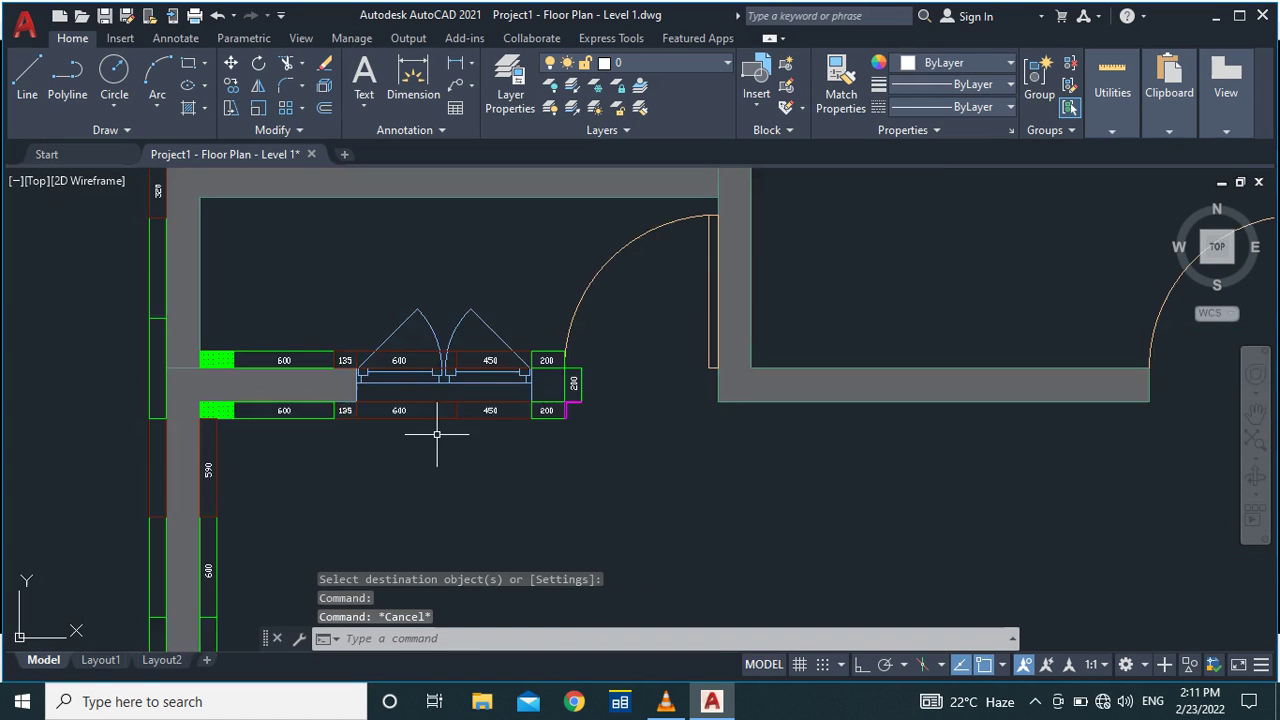
{"action": "scroll", "coordinate": [259, 353], "scroll_direction": "down", "scroll_amount": 2}
{"action": "scroll", "coordinate": [259, 353], "scroll_direction": "up", "scroll_amount": 5}
{"action": "scroll", "coordinate": [291, 371], "scroll_direction": "down", "scroll_amount": 3}
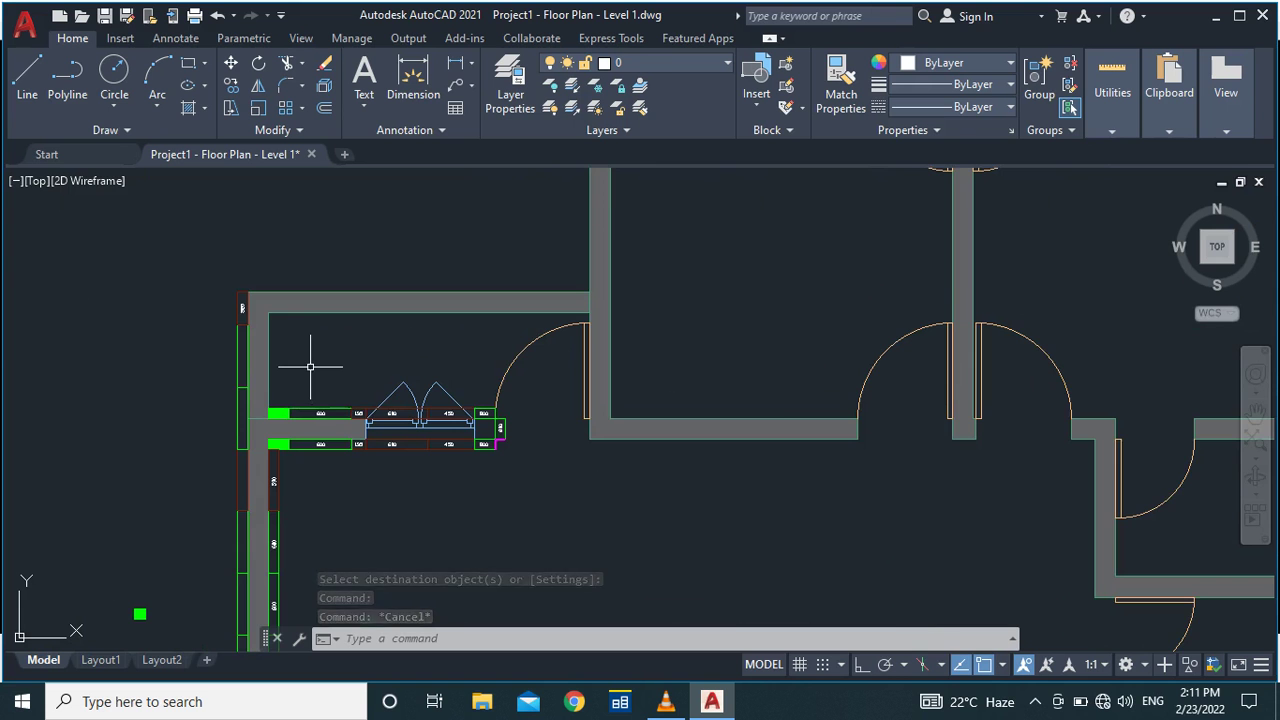
{"action": "scroll", "coordinate": [305, 362], "scroll_direction": "down", "scroll_amount": 2}
{"action": "scroll", "coordinate": [205, 515], "scroll_direction": "up", "scroll_amount": 5}
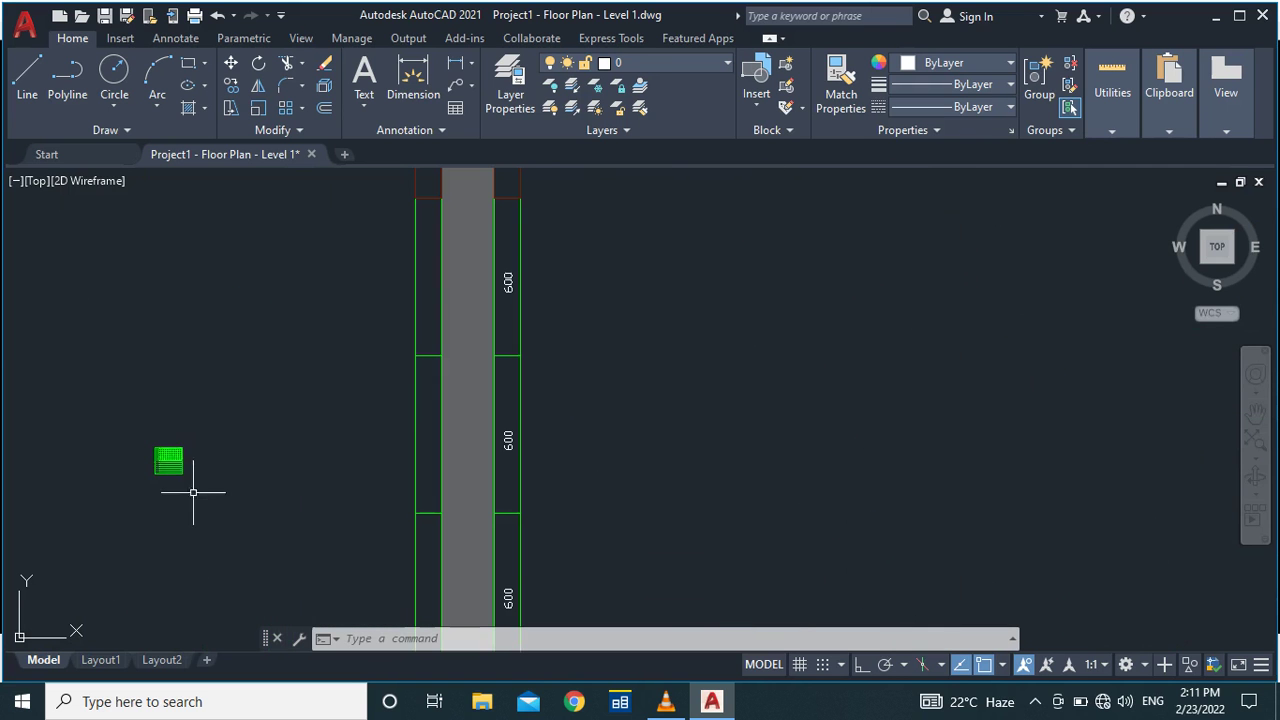
Copy the separate green hatched square beside the west wall into the inner upper-west corner of the room.
{"action": "left_click", "coordinate": [205, 425]}
{"action": "left_click", "coordinate": [139, 528]}
{"action": "type", "text": "co"}
{"action": "key", "text": "Return"}
{"action": "left_click", "coordinate": [155, 447]}
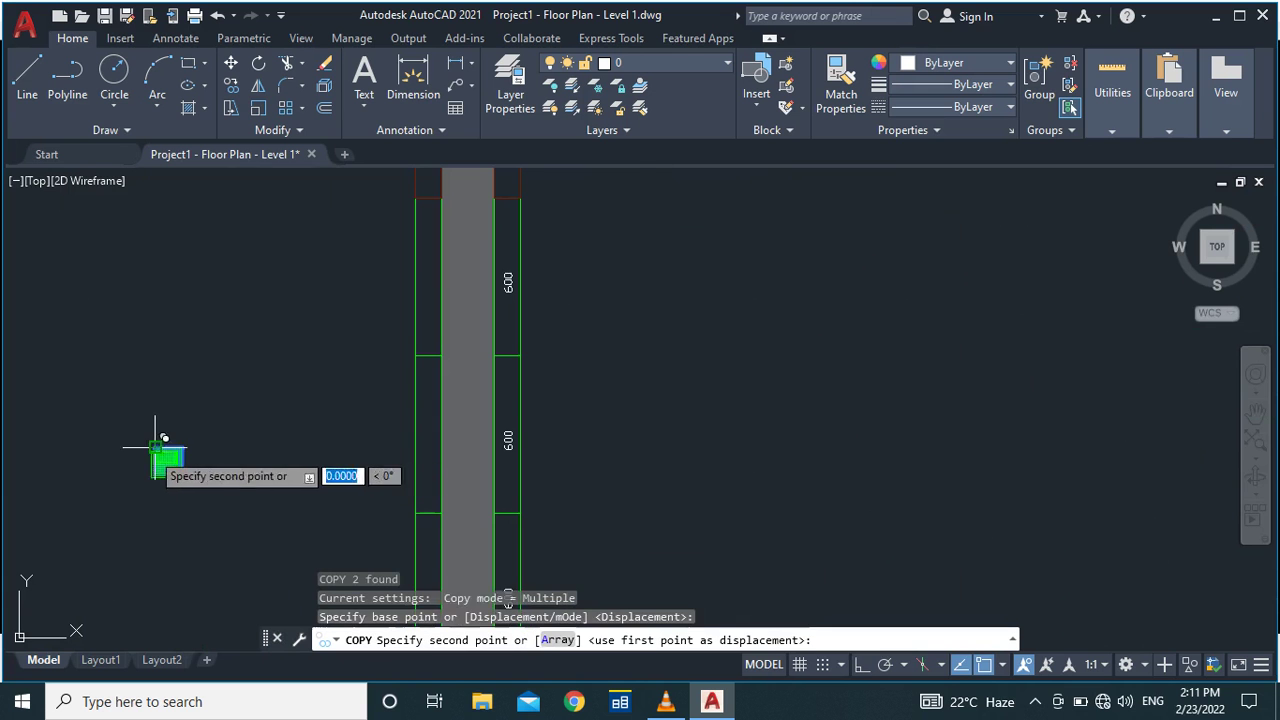
{"action": "scroll", "coordinate": [165, 470], "scroll_direction": "down", "scroll_amount": 3}
{"action": "scroll", "coordinate": [290, 300], "scroll_direction": "up", "scroll_amount": 1}
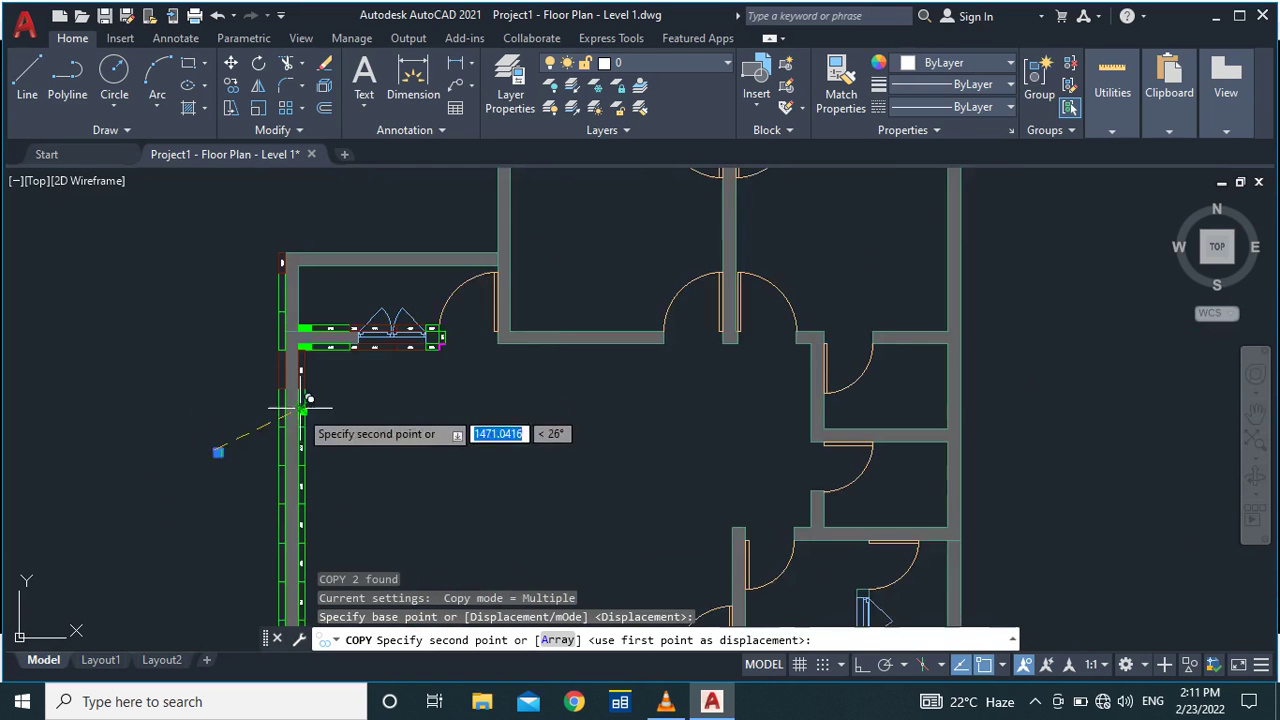
{"action": "scroll", "coordinate": [295, 263], "scroll_direction": "up", "scroll_amount": 4}
{"action": "left_click", "coordinate": [307, 263]}
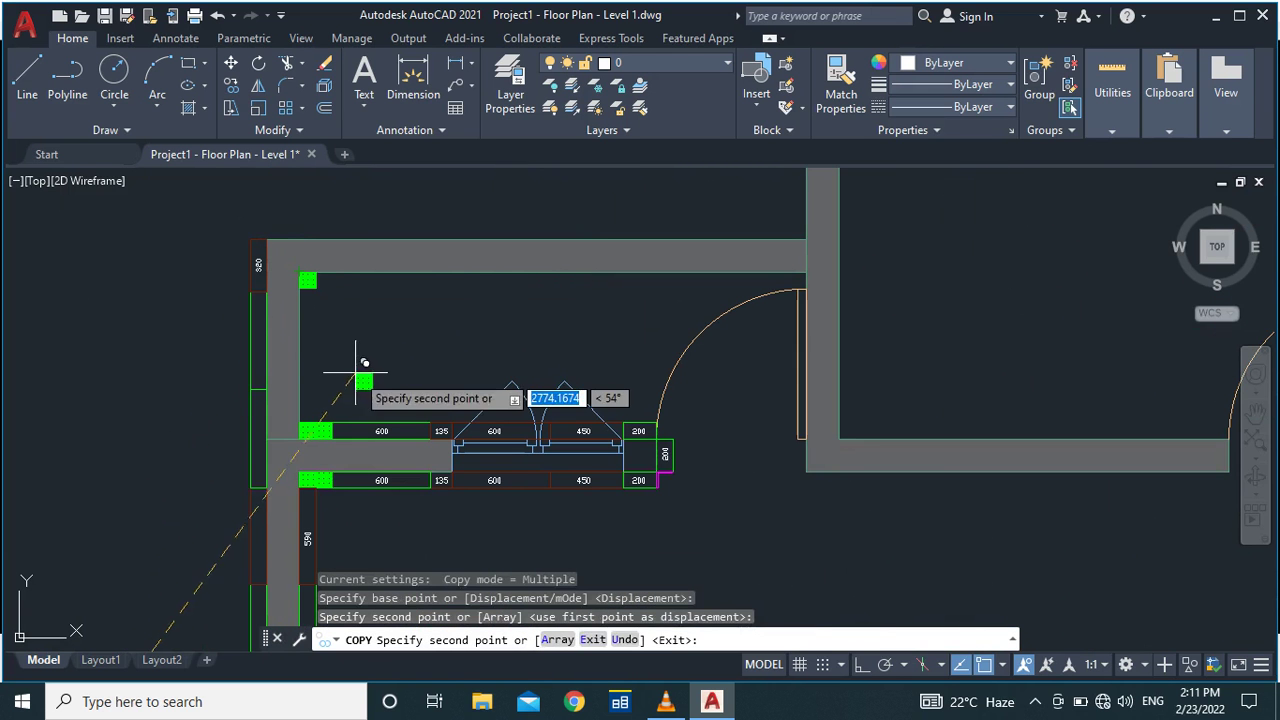
{"action": "key", "text": "Escape"}
Draw a closed 600 by 100 rectangle with lines along the upper wall's inner face, starting at the hatched corner square.
{"action": "type", "text": "l"}
{"action": "key", "text": "Return"}
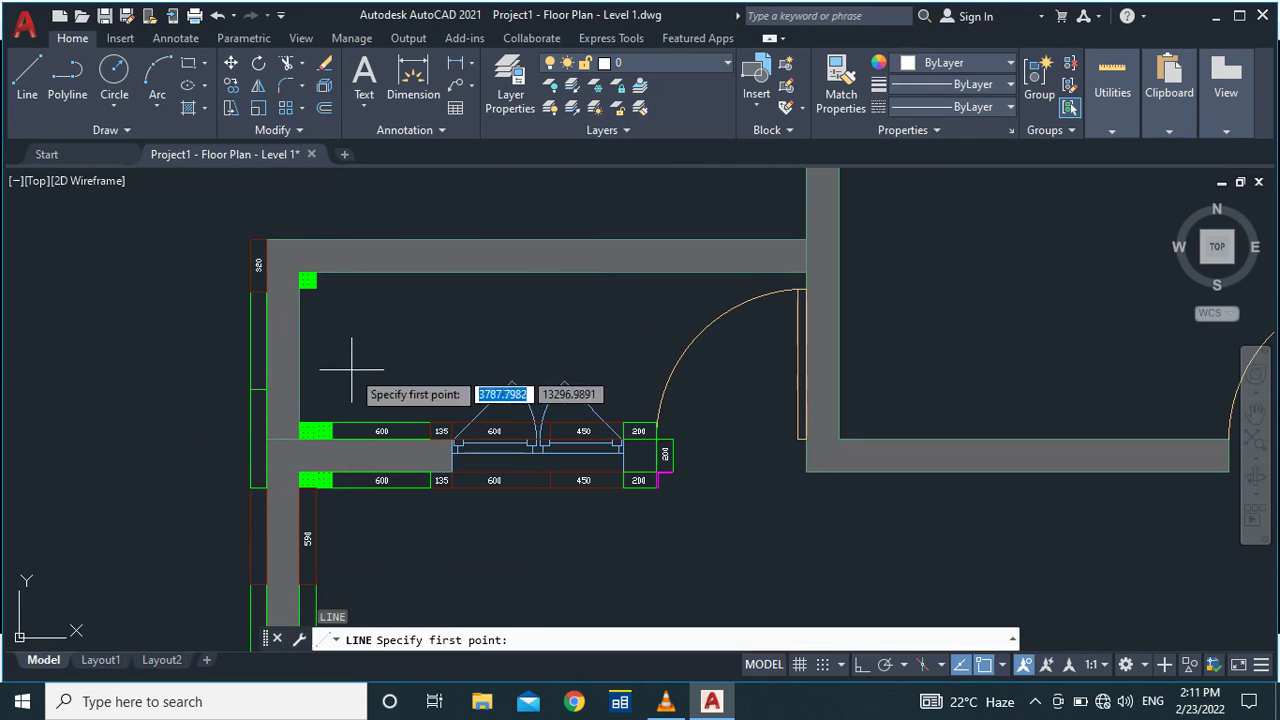
{"action": "left_click", "coordinate": [314, 275]}
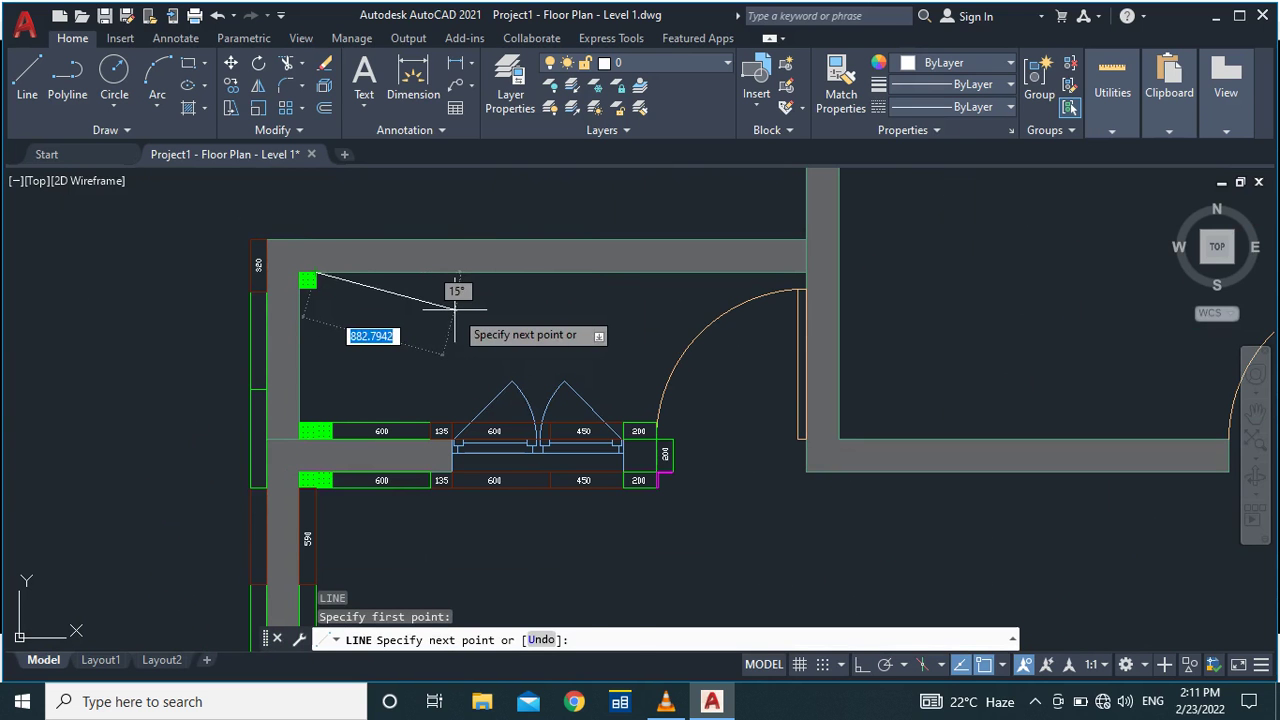
{"action": "key", "text": "F8"}
{"action": "type", "text": "600"}
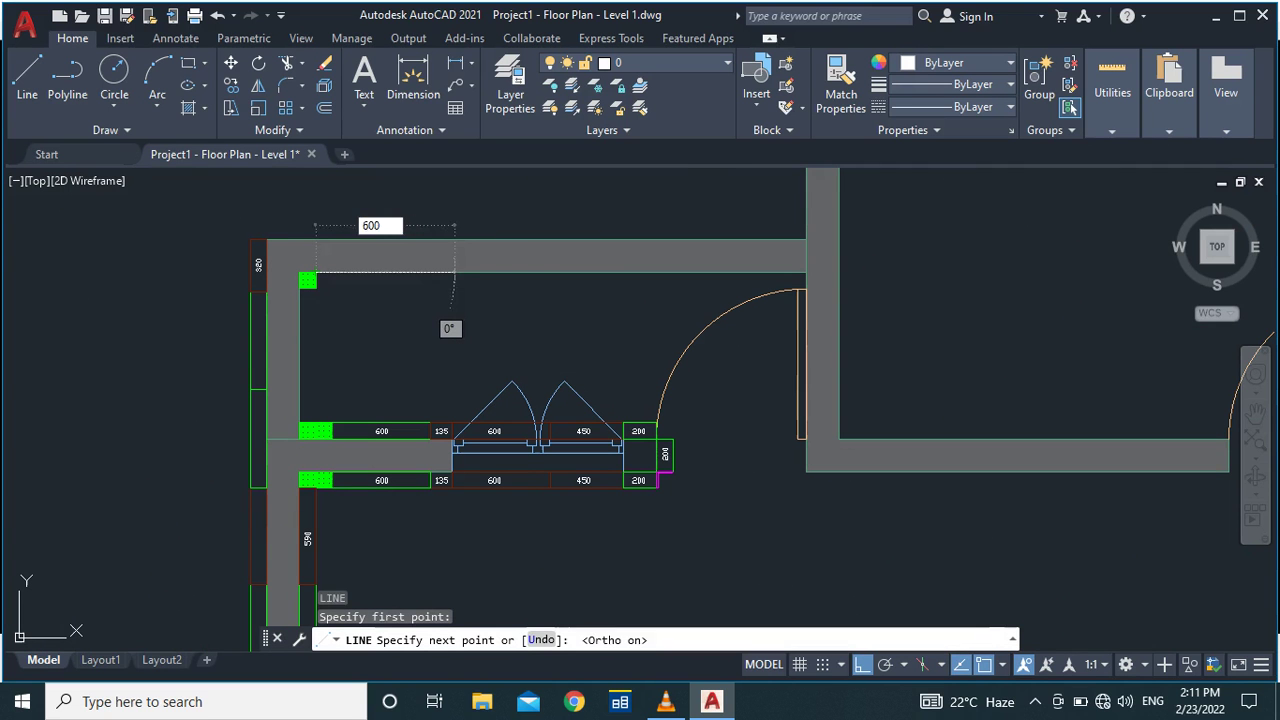
{"action": "key", "text": "Return"}
{"action": "type", "text": "1"}
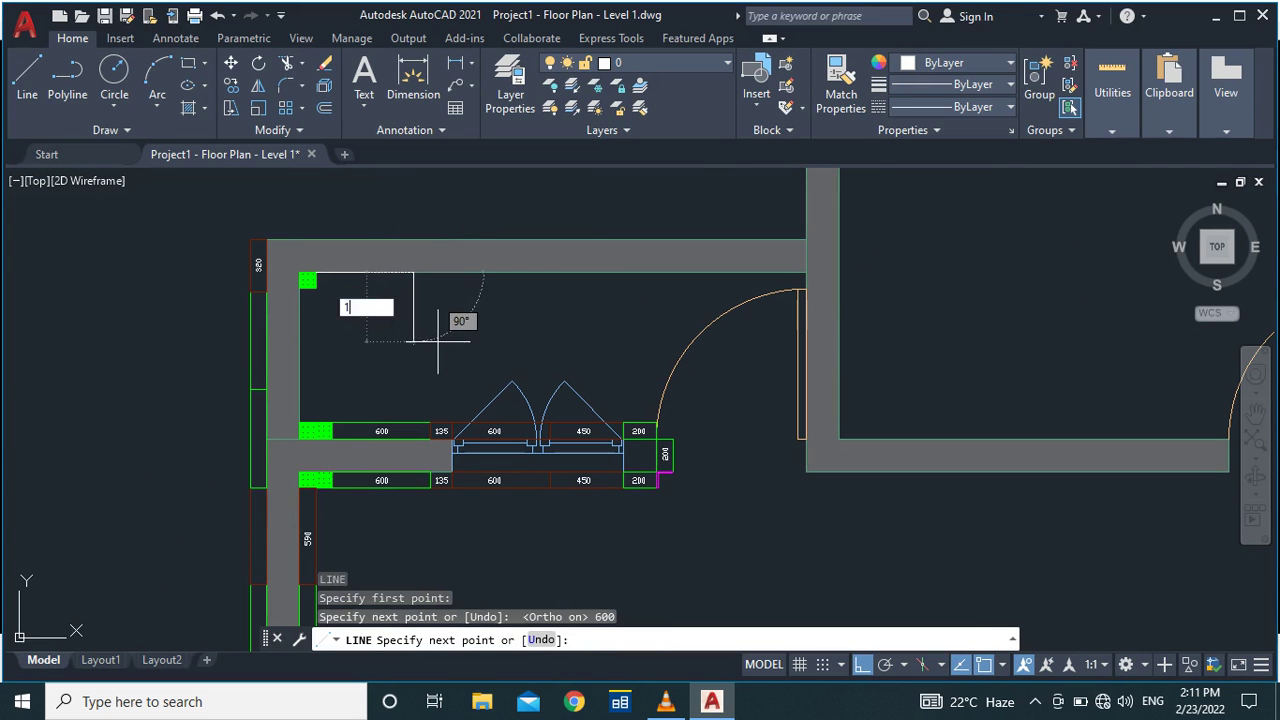
{"action": "type", "text": "00"}
{"action": "key", "text": "Return"}
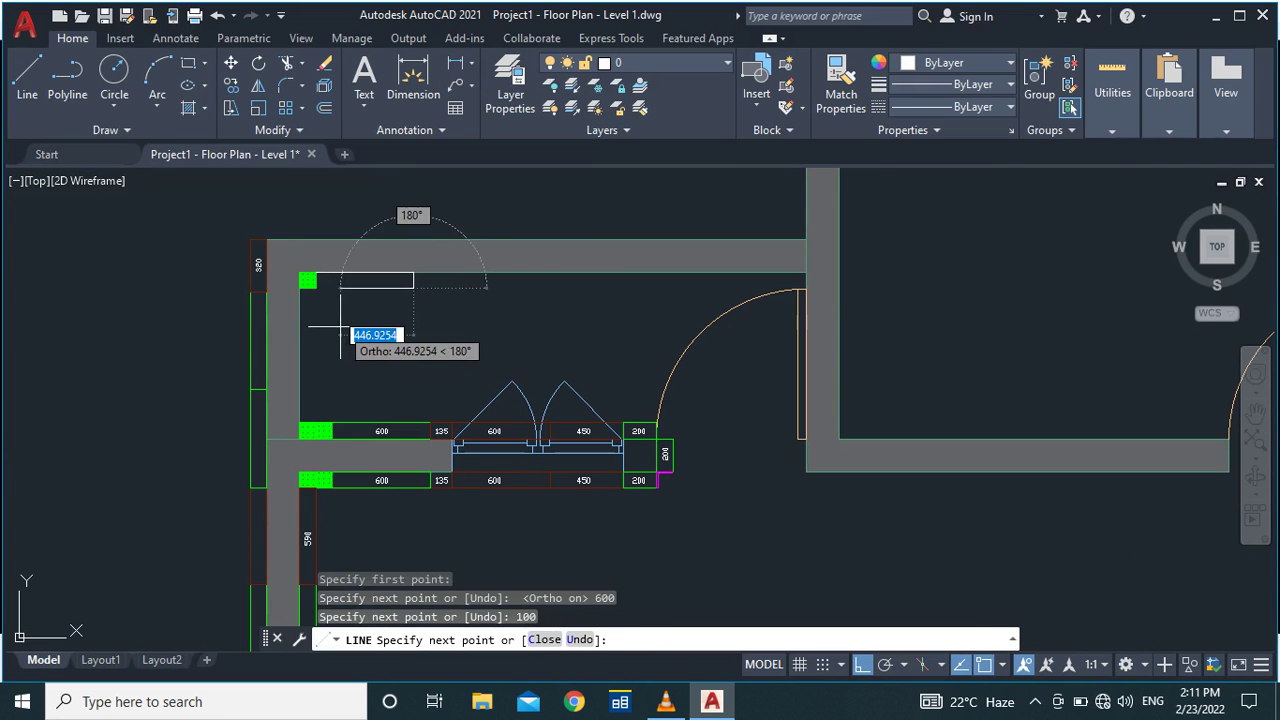
{"action": "type", "text": "600"}
{"action": "key", "text": "Return"}
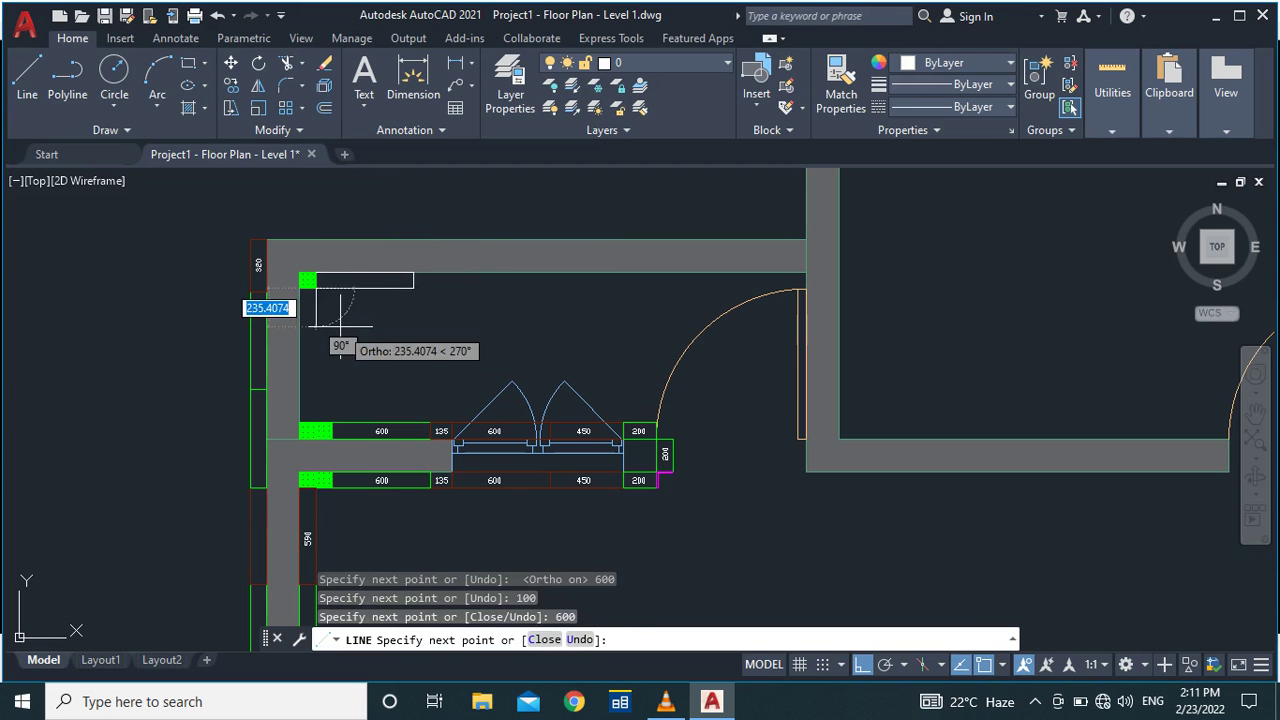
{"action": "type", "text": "c"}
{"action": "key", "text": "Return"}
Join the four lines of the new rectangle into one polyline.
{"action": "scroll", "coordinate": [305, 277], "scroll_direction": "up", "scroll_amount": 5}
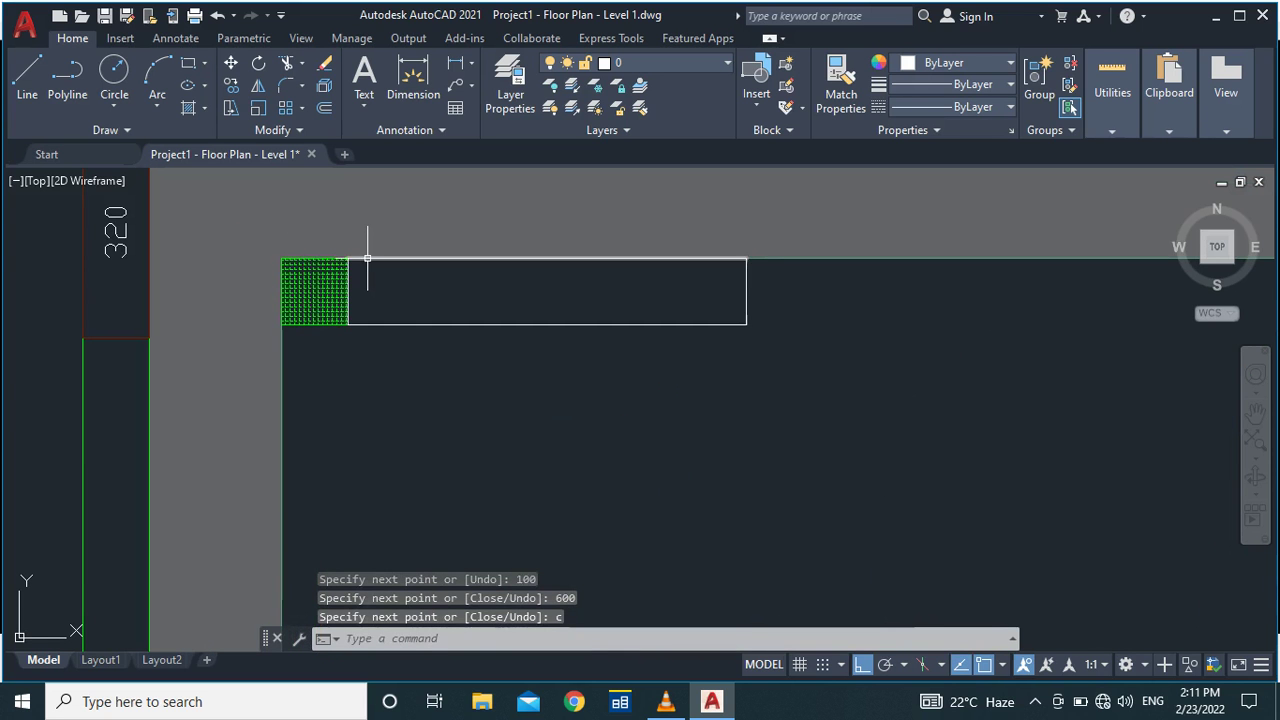
{"action": "left_click", "coordinate": [362, 260]}
{"action": "left_click", "coordinate": [349, 285]}
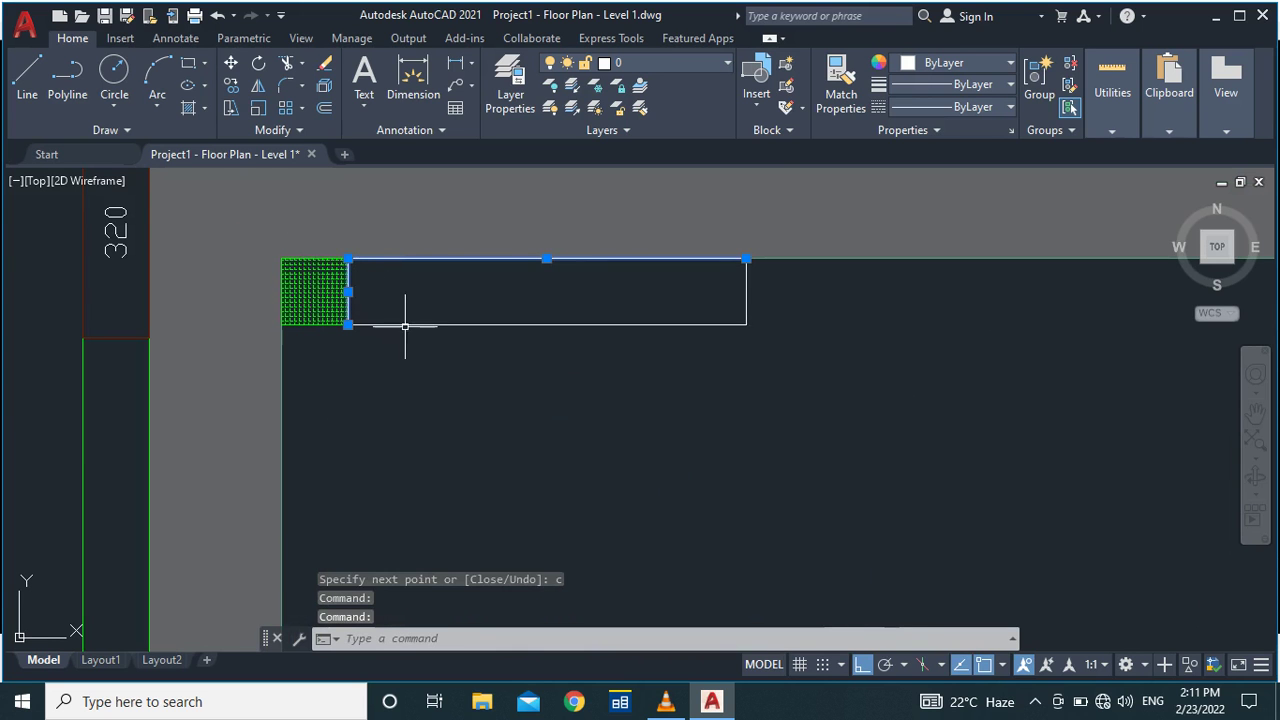
{"action": "left_click", "coordinate": [407, 324]}
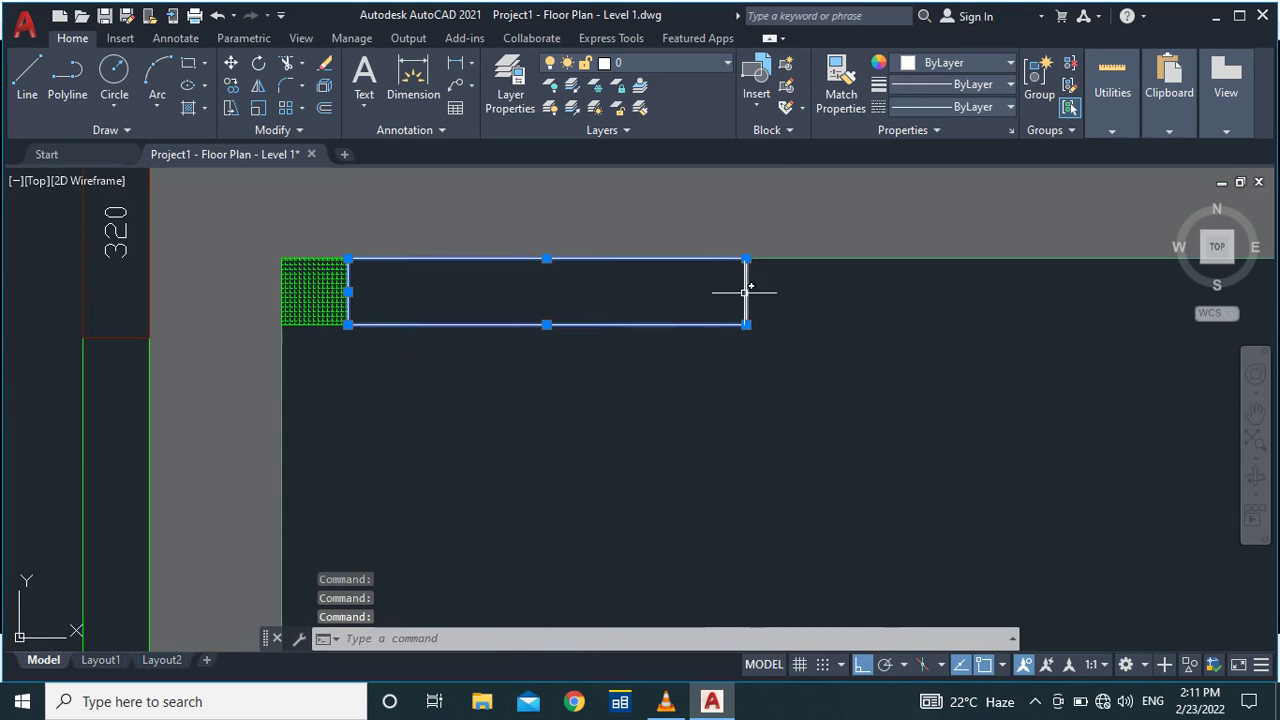
{"action": "key", "text": "Return"}
Match the joined rectangle's properties to the green 600 rectangle above the window wall.
{"action": "scroll", "coordinate": [632, 335], "scroll_direction": "down", "scroll_amount": 4}
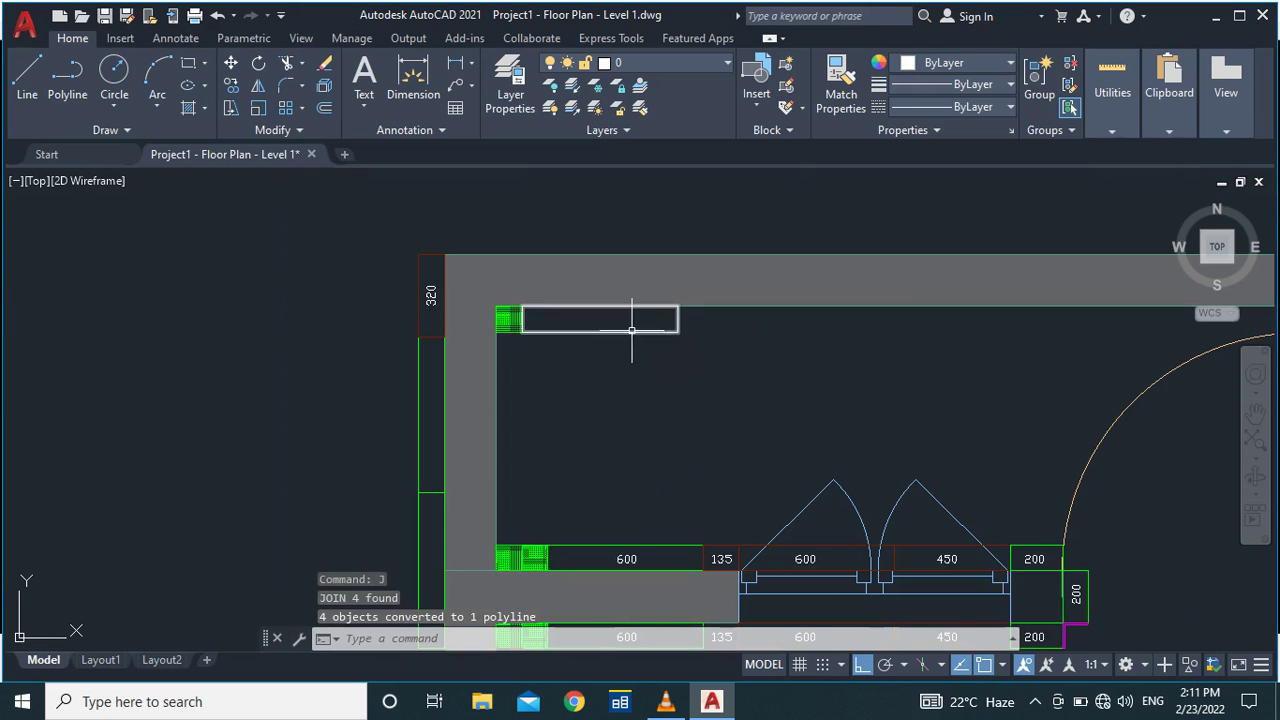
{"action": "scroll", "coordinate": [615, 440], "scroll_direction": "down", "scroll_amount": 3}
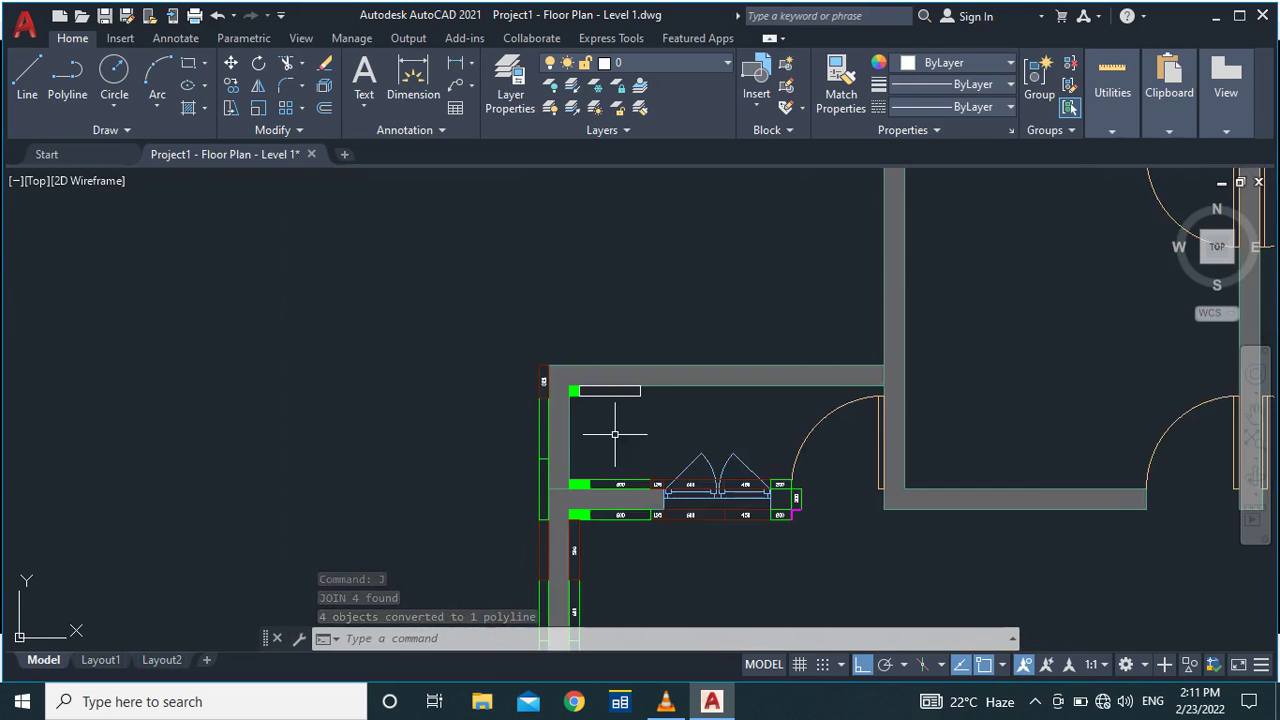
{"action": "scroll", "coordinate": [608, 432], "scroll_direction": "up", "scroll_amount": 3}
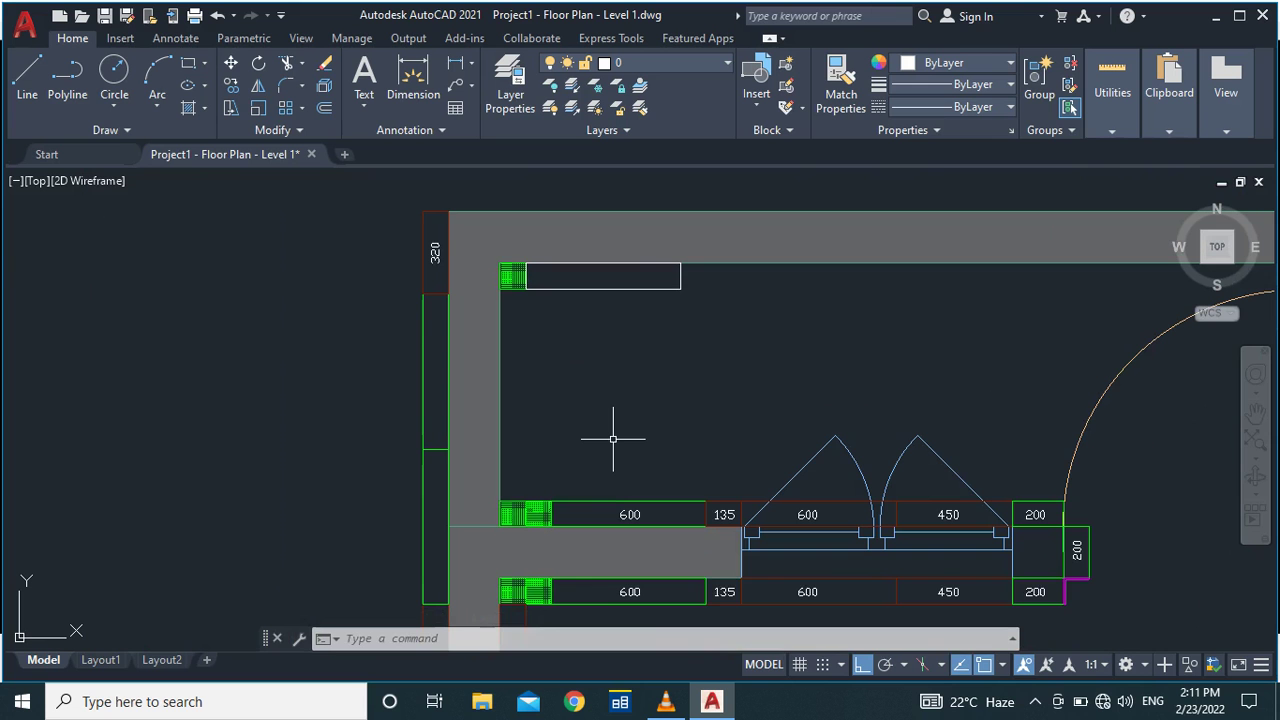
{"action": "type", "text": "ma"}
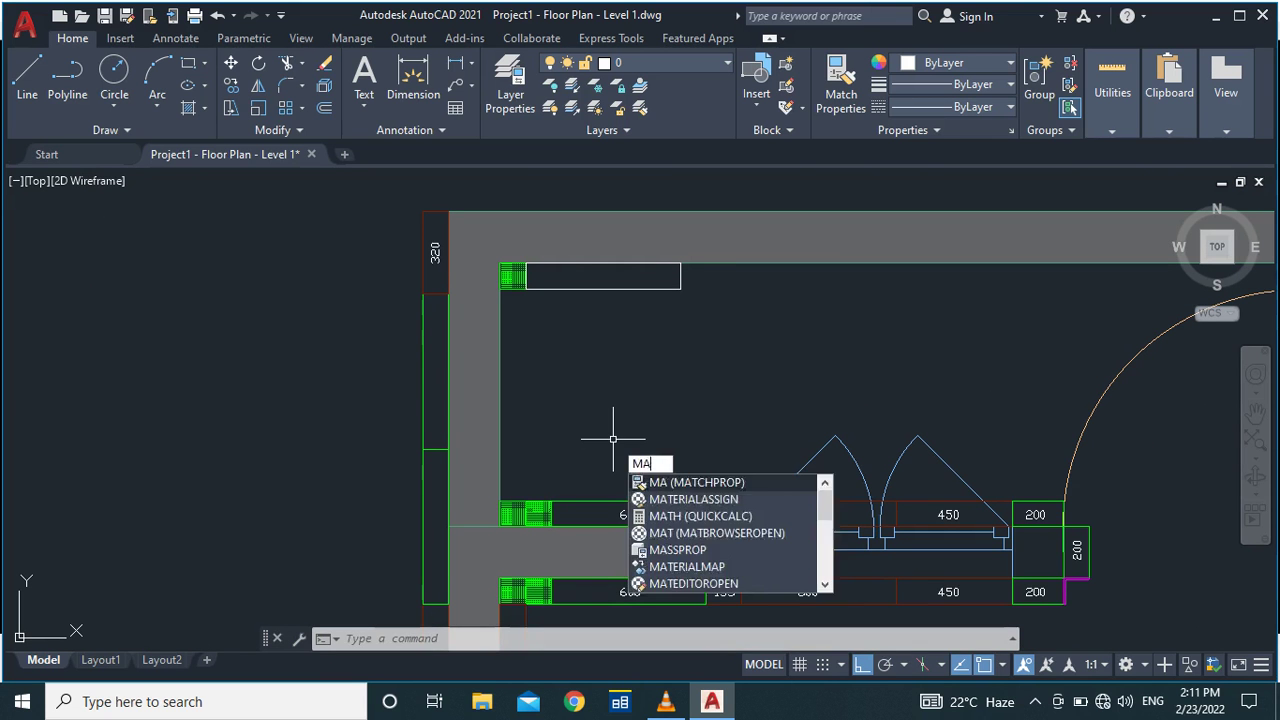
{"action": "key", "text": "Return"}
{"action": "left_click", "coordinate": [647, 503]}
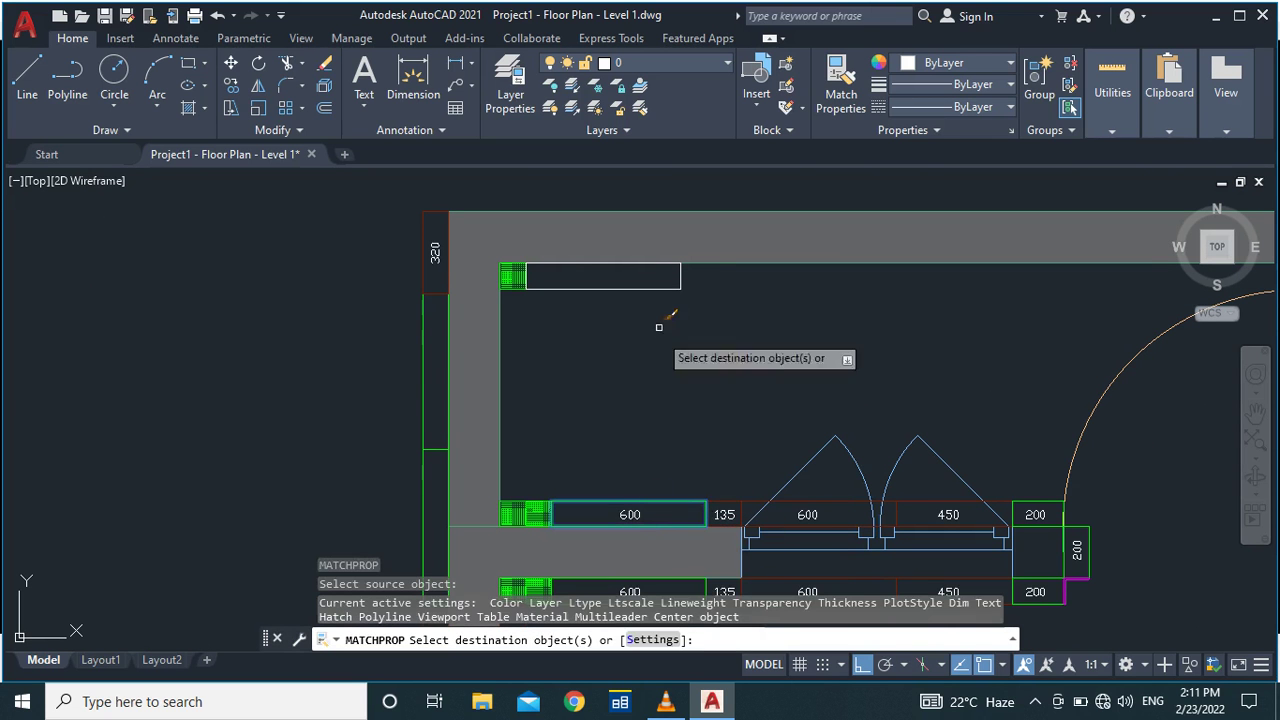
{"action": "scroll", "coordinate": [657, 366], "scroll_direction": "down", "scroll_amount": 2}
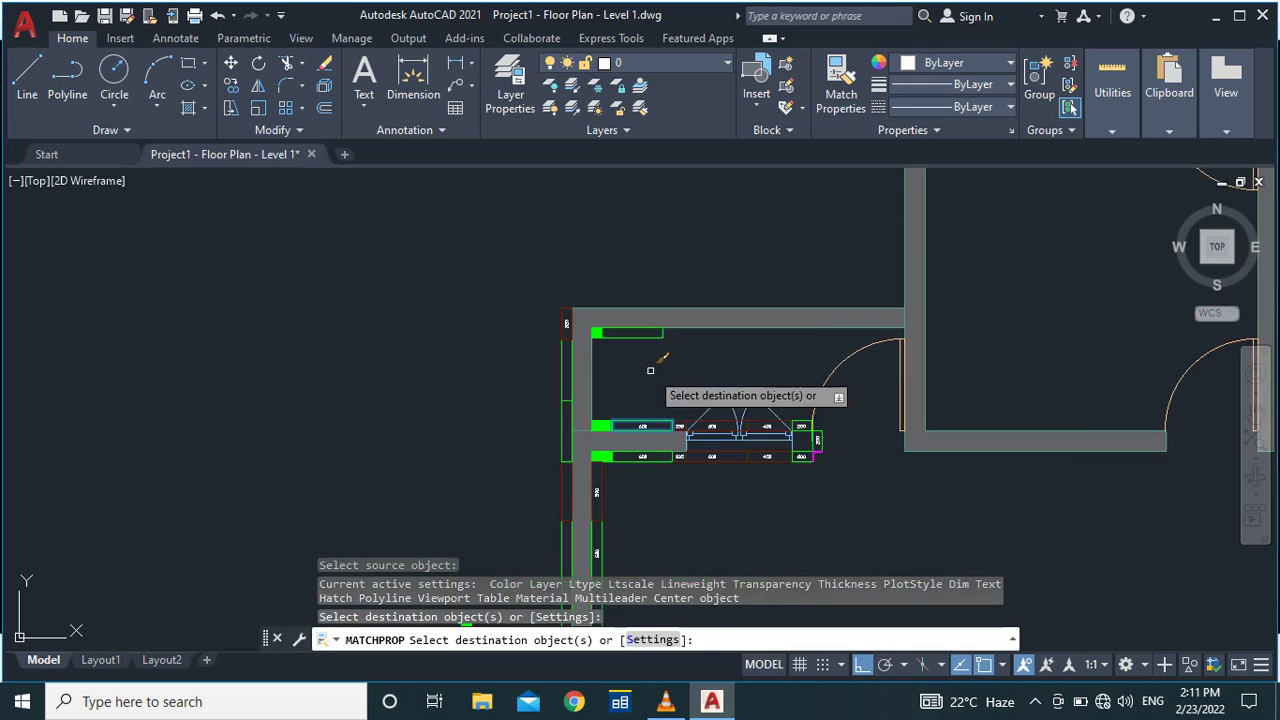
{"action": "key", "text": "Escape"}
Copy the green rectangle three times end to end along the upper wall's inner face towards the door.
{"action": "scroll", "coordinate": [660, 333], "scroll_direction": "up", "scroll_amount": 4}
{"action": "left_click", "coordinate": [660, 333]}
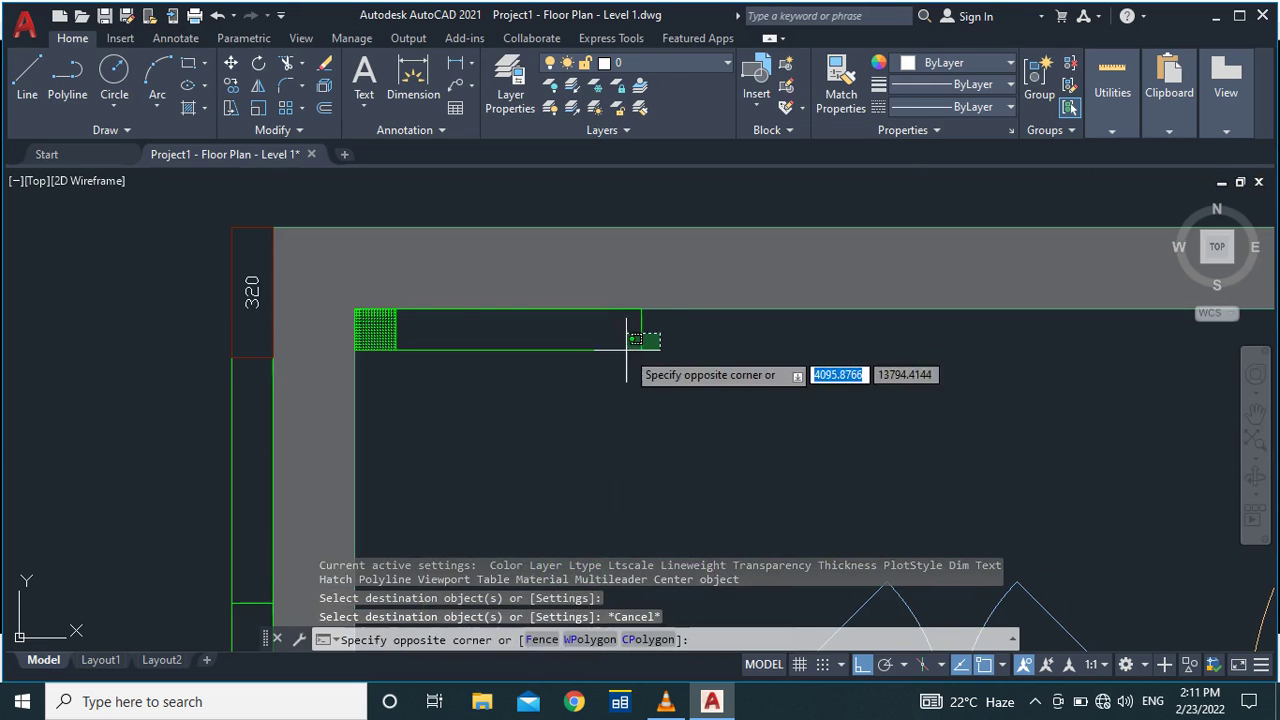
{"action": "left_click", "coordinate": [628, 372]}
{"action": "type", "text": "c"}
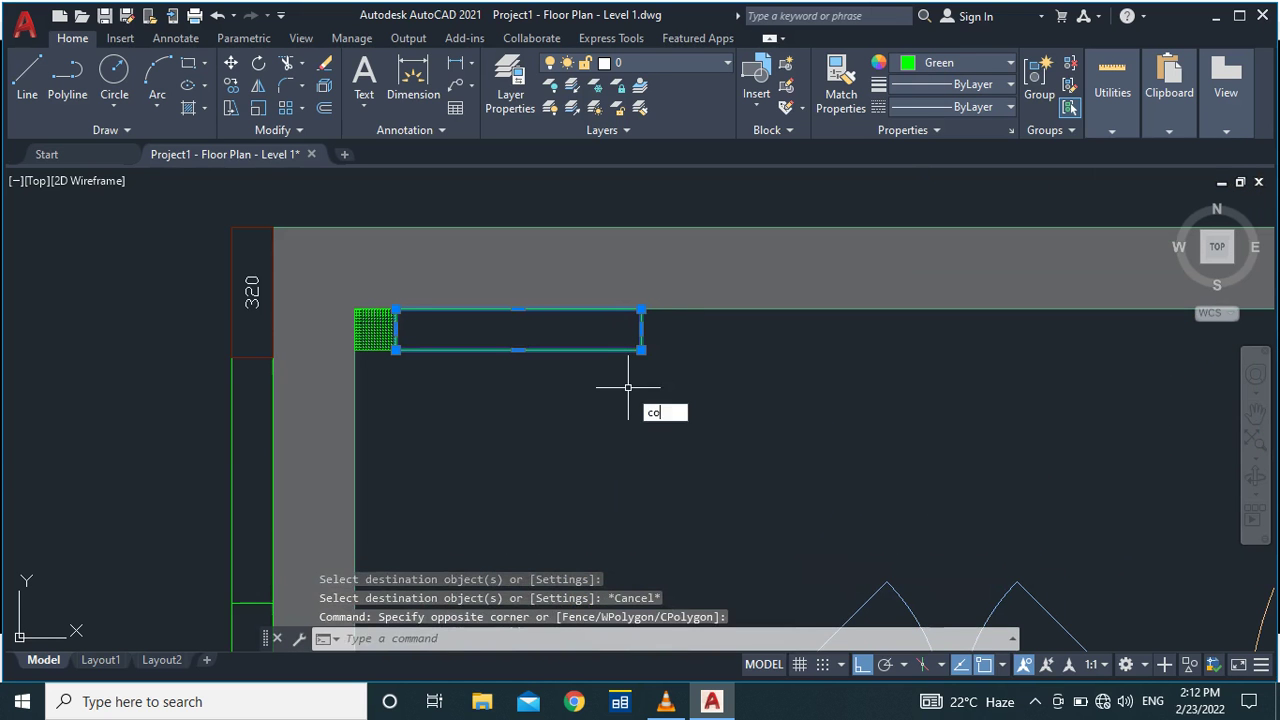
{"action": "type", "text": "o"}
{"action": "key", "text": "Return"}
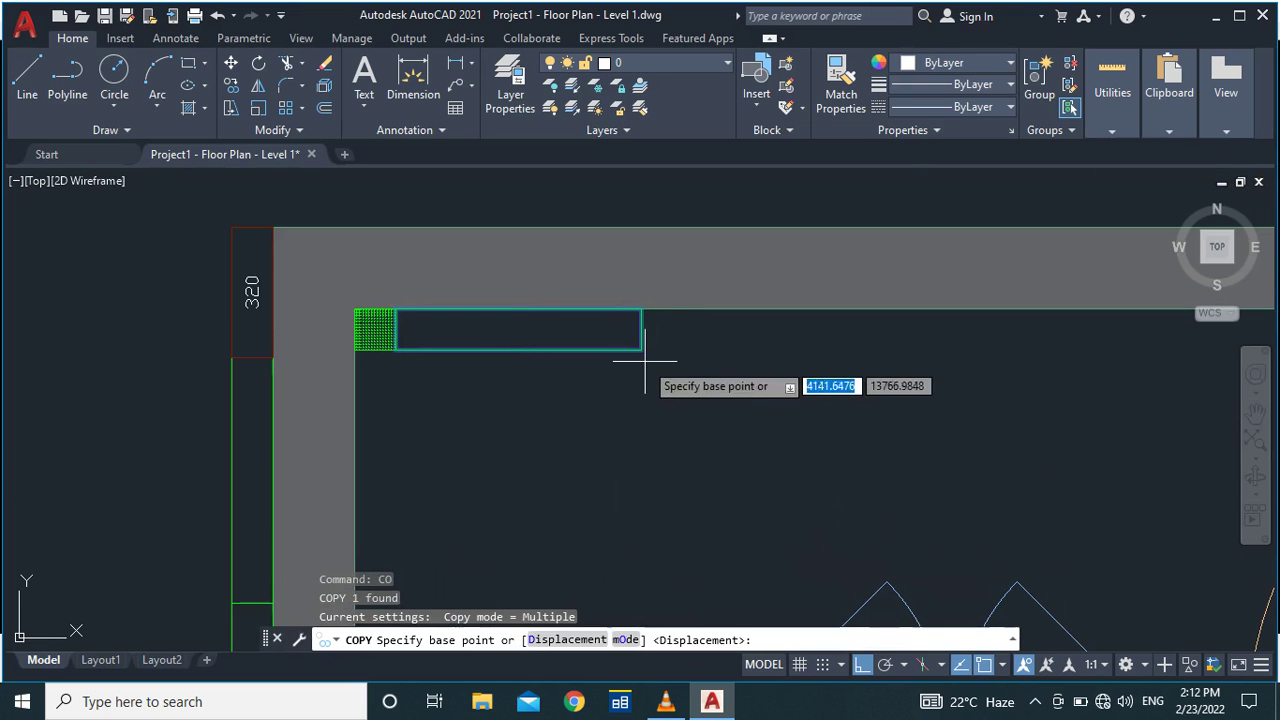
{"action": "left_click", "coordinate": [404, 345]}
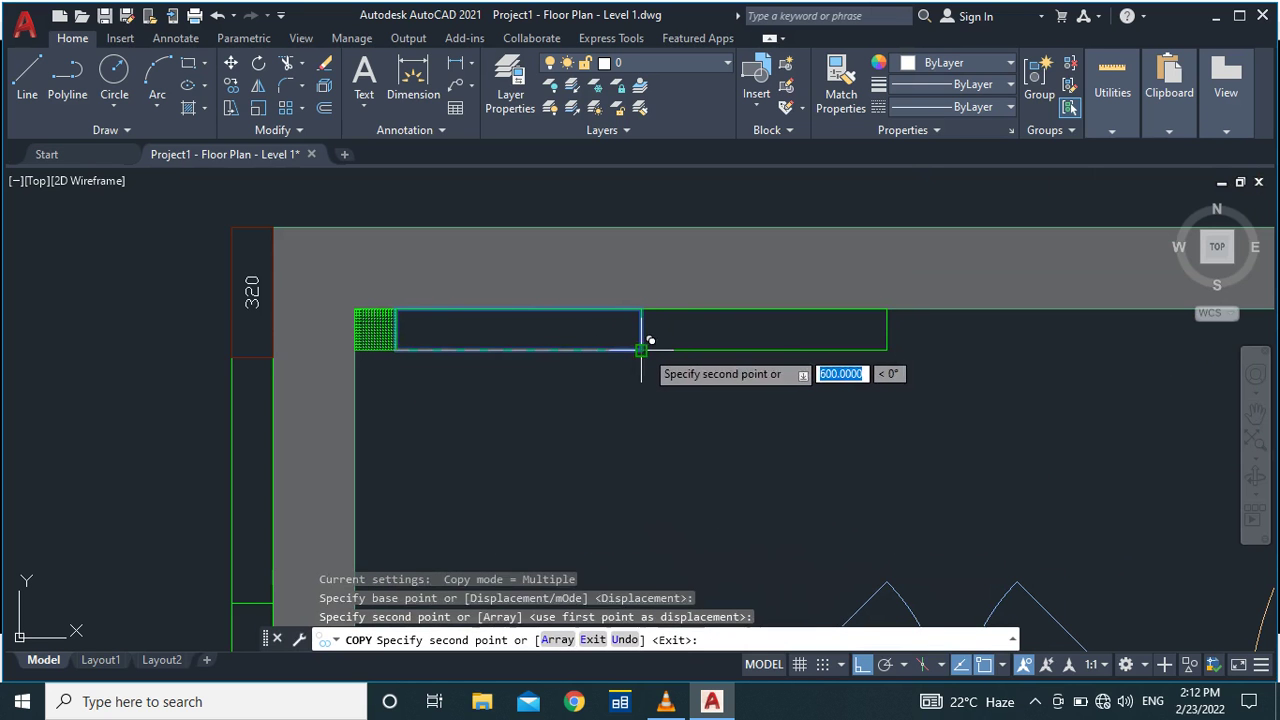
{"action": "scroll", "coordinate": [650, 341], "scroll_direction": "down", "scroll_amount": 2}
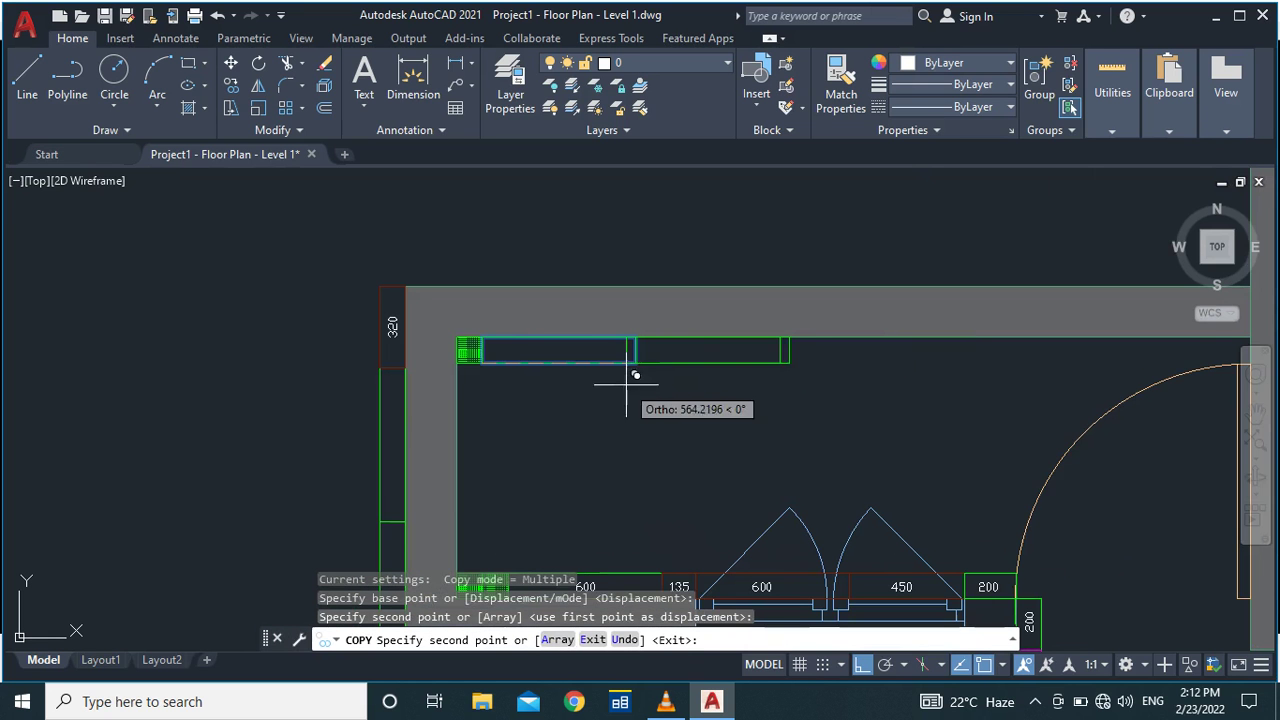
{"action": "left_click", "coordinate": [792, 354]}
{"action": "scroll", "coordinate": [705, 393], "scroll_direction": "down", "scroll_amount": 3}
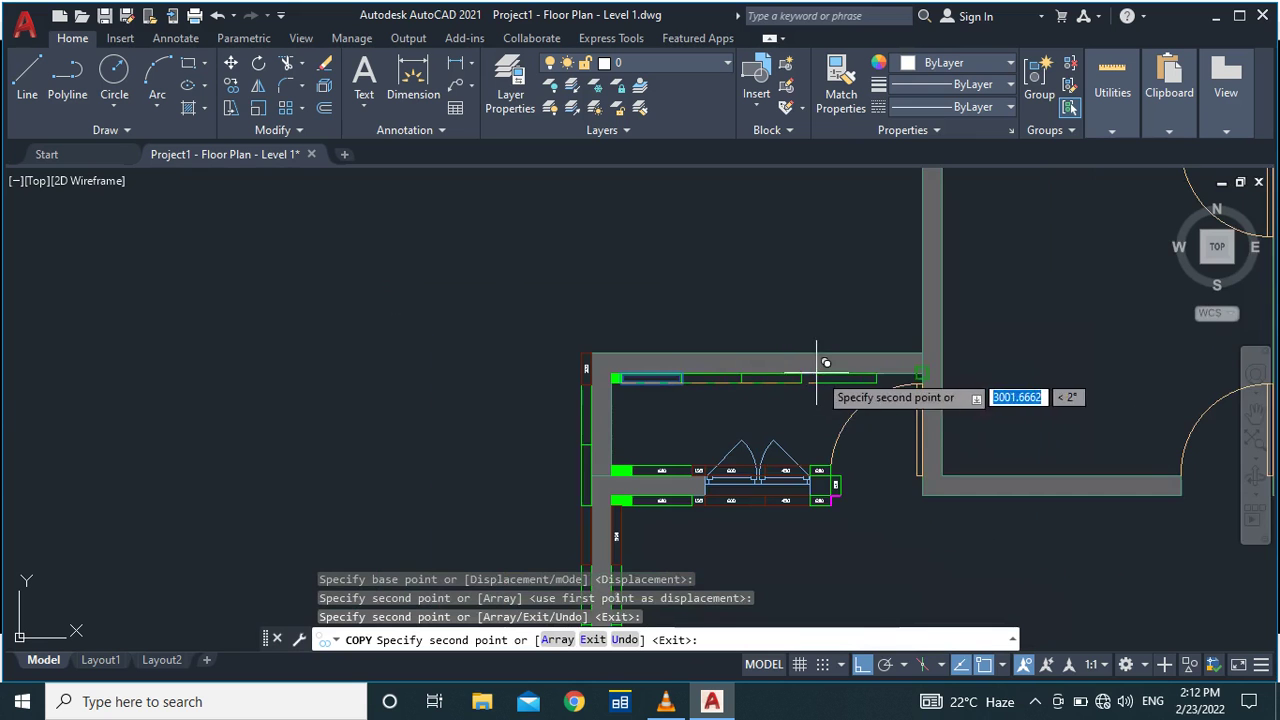
{"action": "scroll", "coordinate": [826, 362], "scroll_direction": "up", "scroll_amount": 5}
{"action": "left_click", "coordinate": [746, 408]}
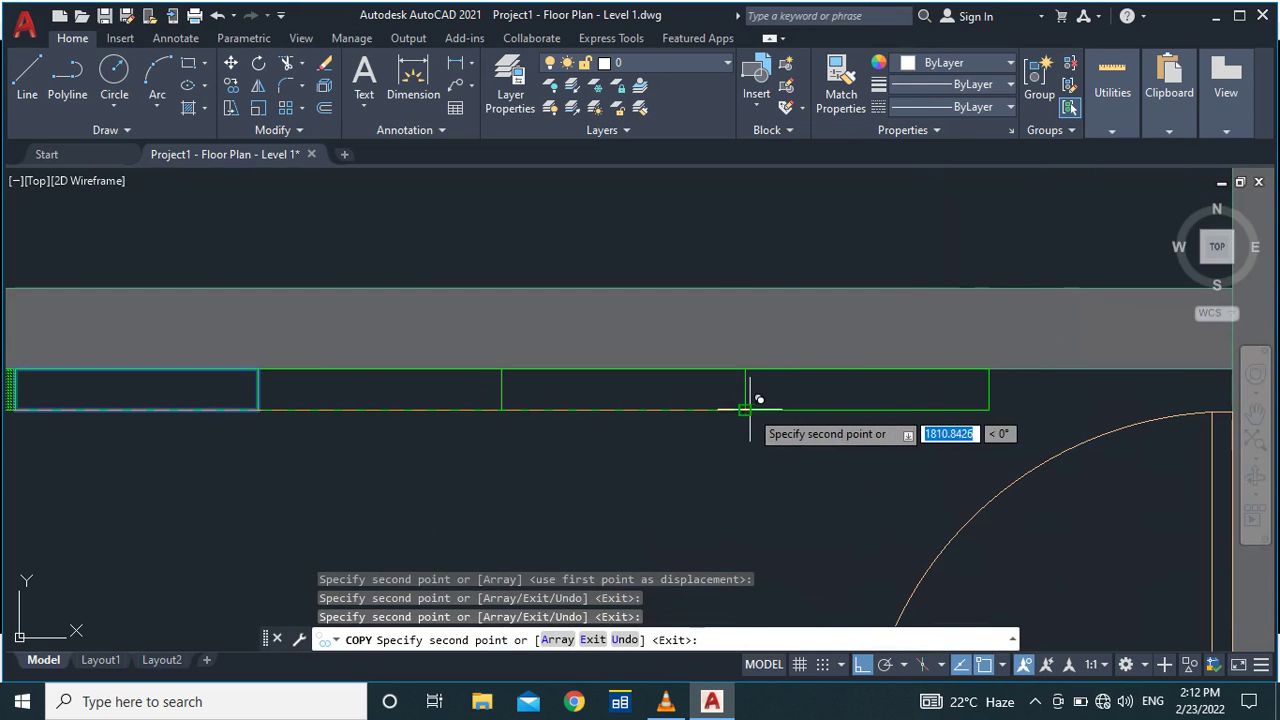
{"action": "scroll", "coordinate": [746, 400], "scroll_direction": "down", "scroll_amount": 2}
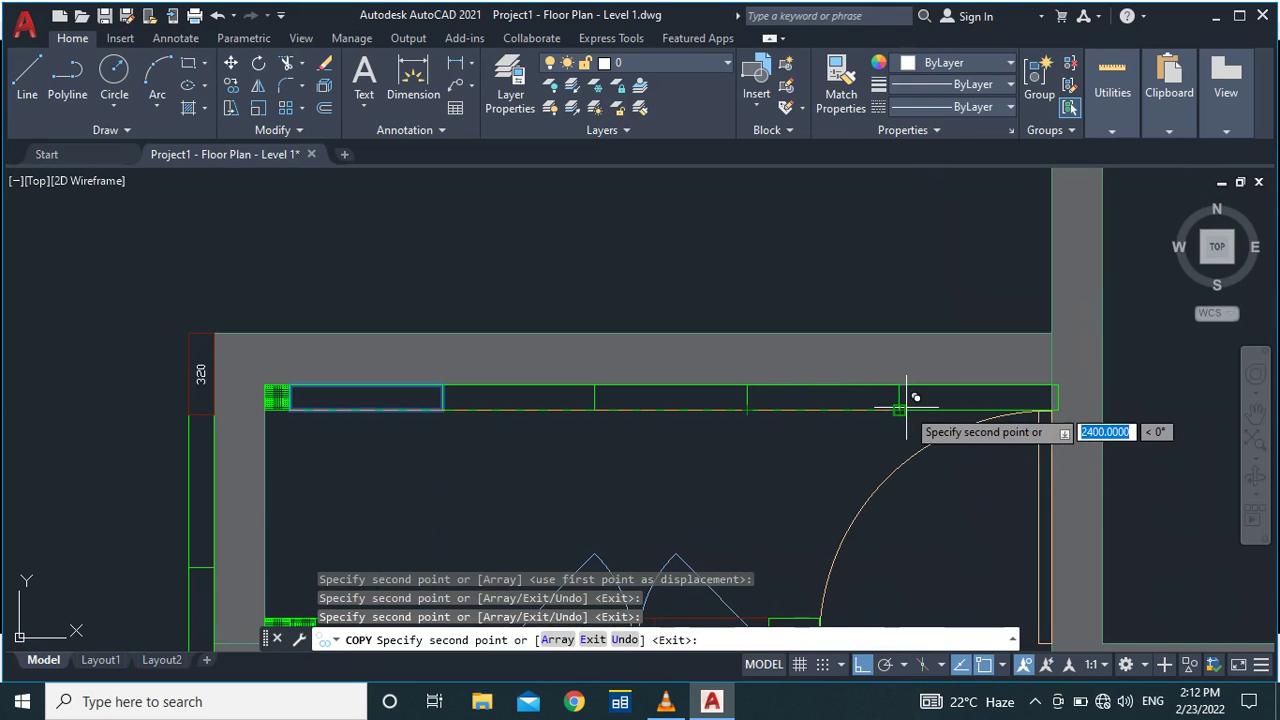
{"action": "key", "text": "Escape"}
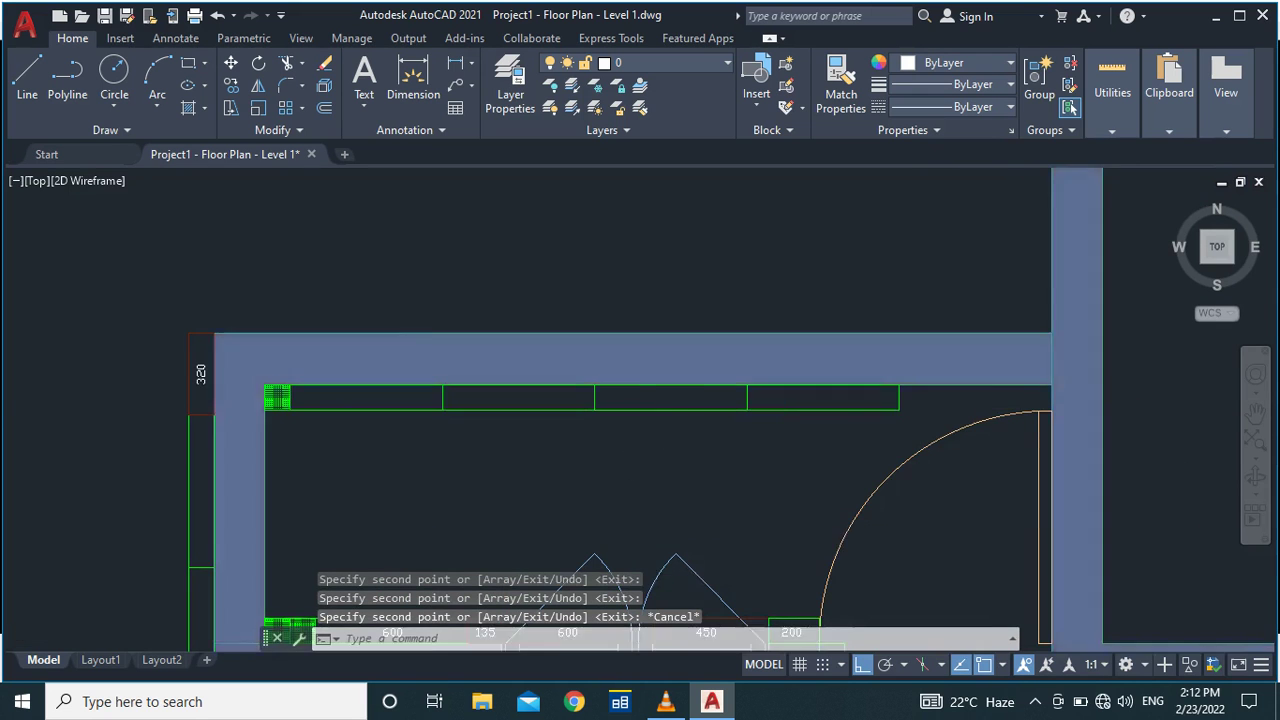
Copy the standalone green hatched square by its upper corner into the upper wall's inner corner beside the door.
{"action": "scroll", "coordinate": [572, 372], "scroll_direction": "down", "scroll_amount": 4}
{"action": "scroll", "coordinate": [746, 398], "scroll_direction": "up", "scroll_amount": 5}
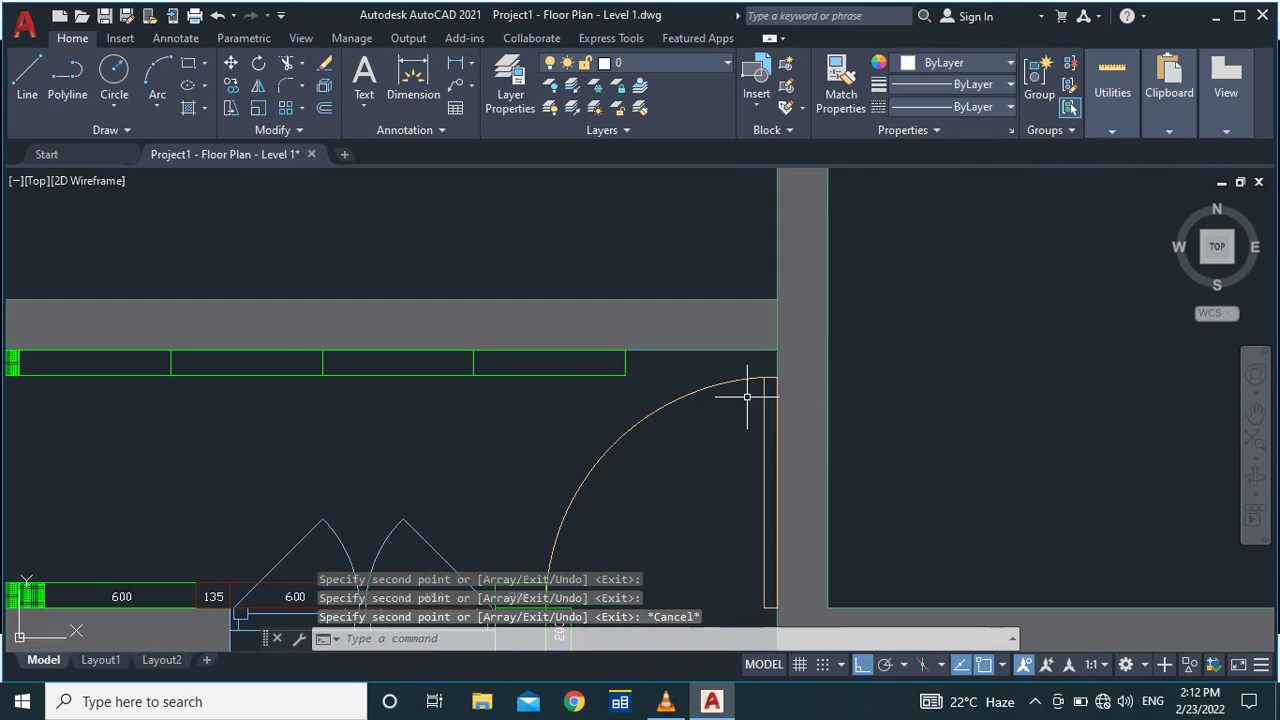
{"action": "scroll", "coordinate": [768, 282], "scroll_direction": "down", "scroll_amount": 3}
{"action": "scroll", "coordinate": [757, 304], "scroll_direction": "up", "scroll_amount": 5}
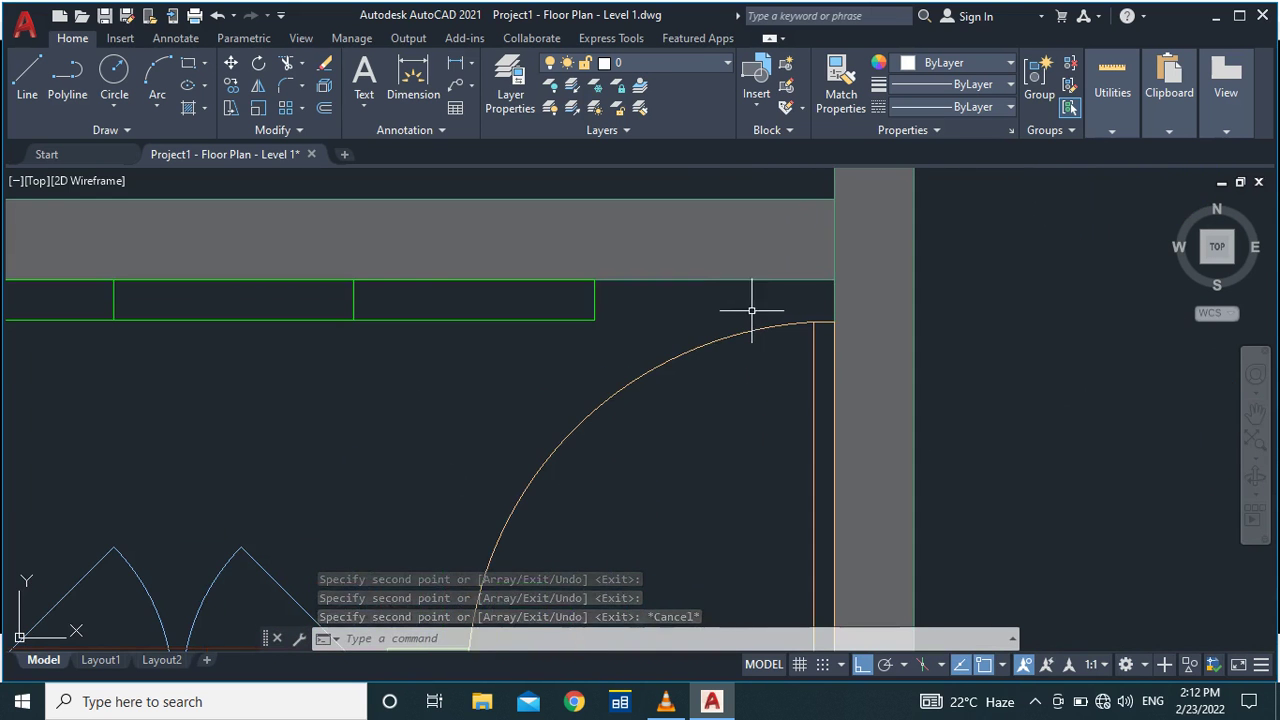
{"action": "scroll", "coordinate": [826, 288], "scroll_direction": "down", "scroll_amount": 4}
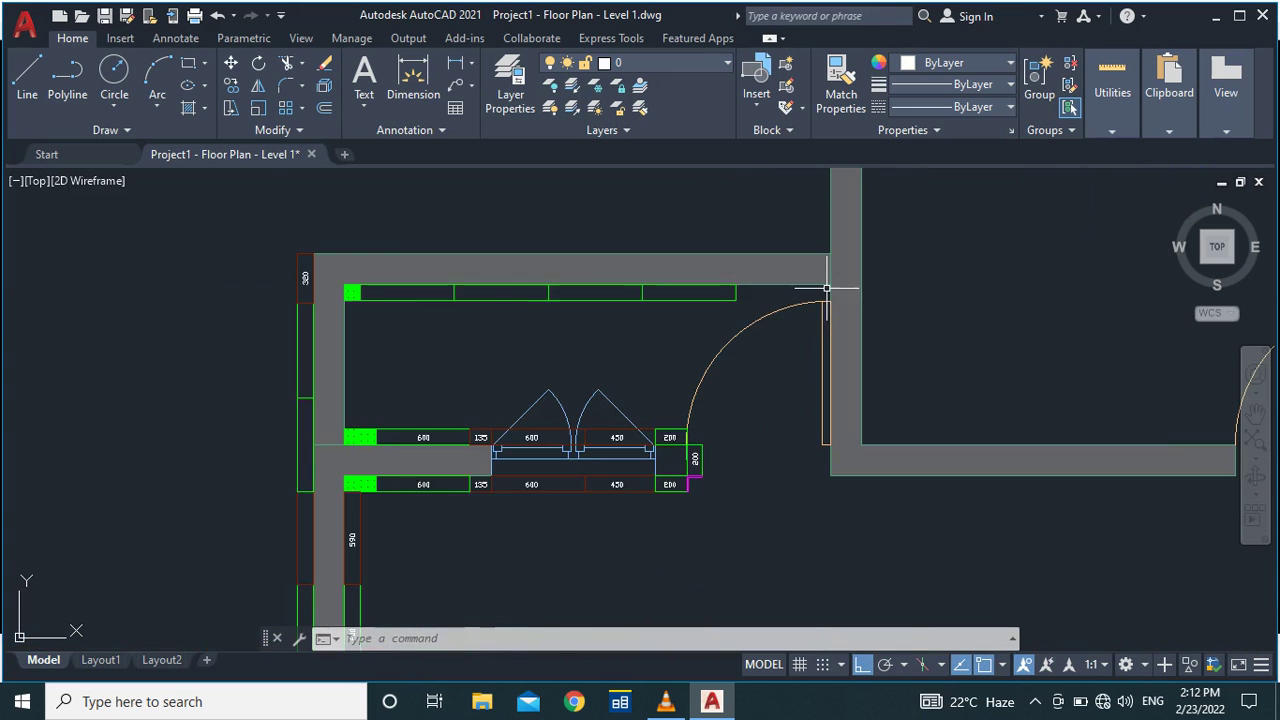
{"action": "scroll", "coordinate": [530, 289], "scroll_direction": "down", "scroll_amount": 2}
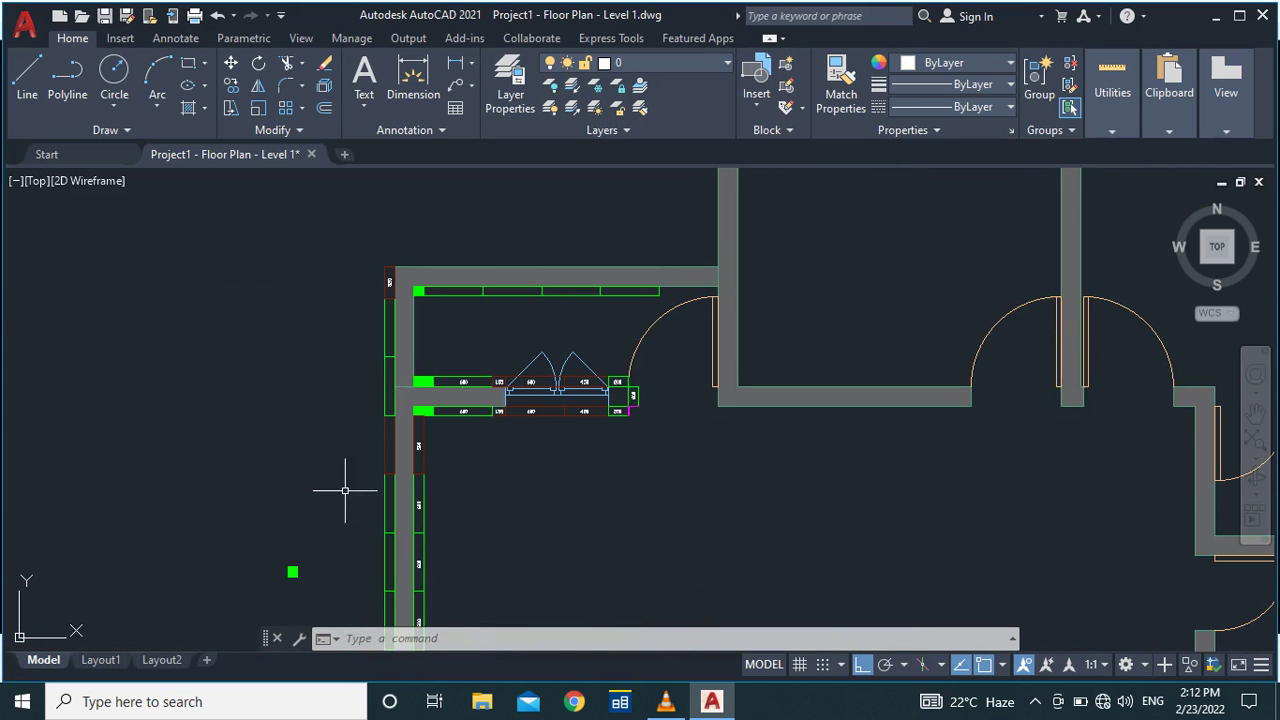
{"action": "left_click", "coordinate": [305, 546]}
{"action": "left_click", "coordinate": [258, 590]}
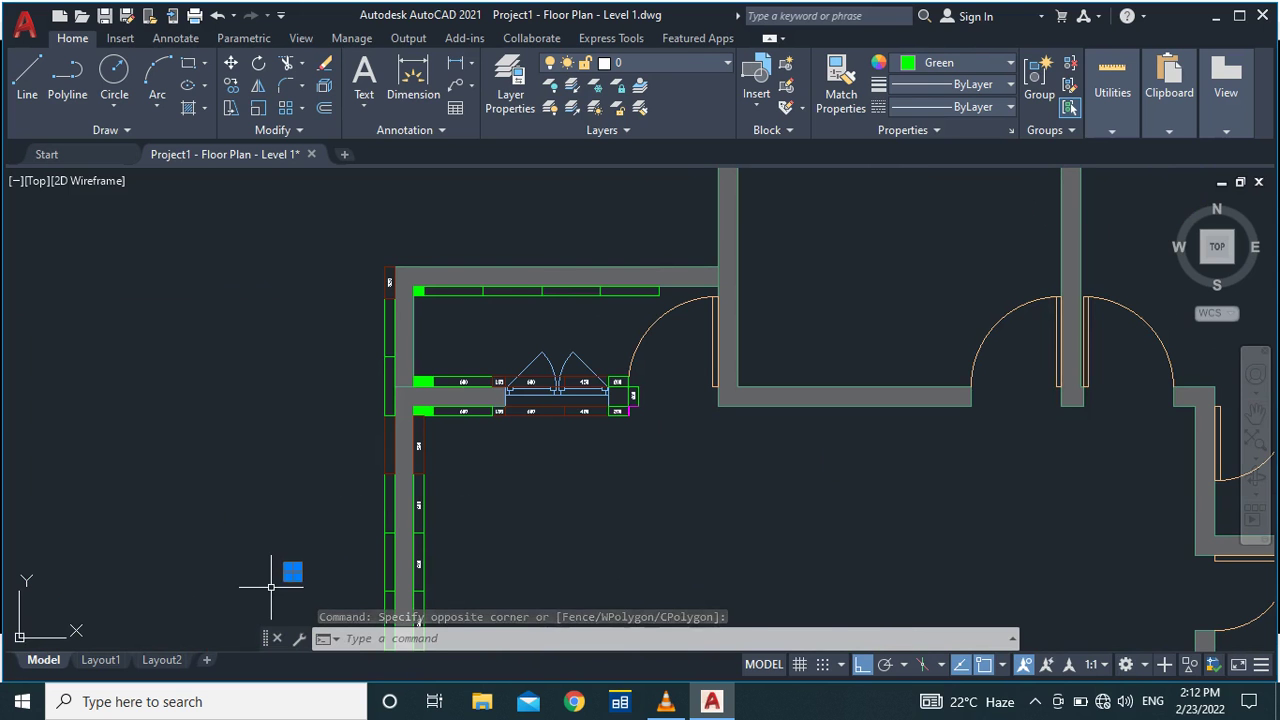
{"action": "scroll", "coordinate": [271, 587], "scroll_direction": "up", "scroll_amount": 5}
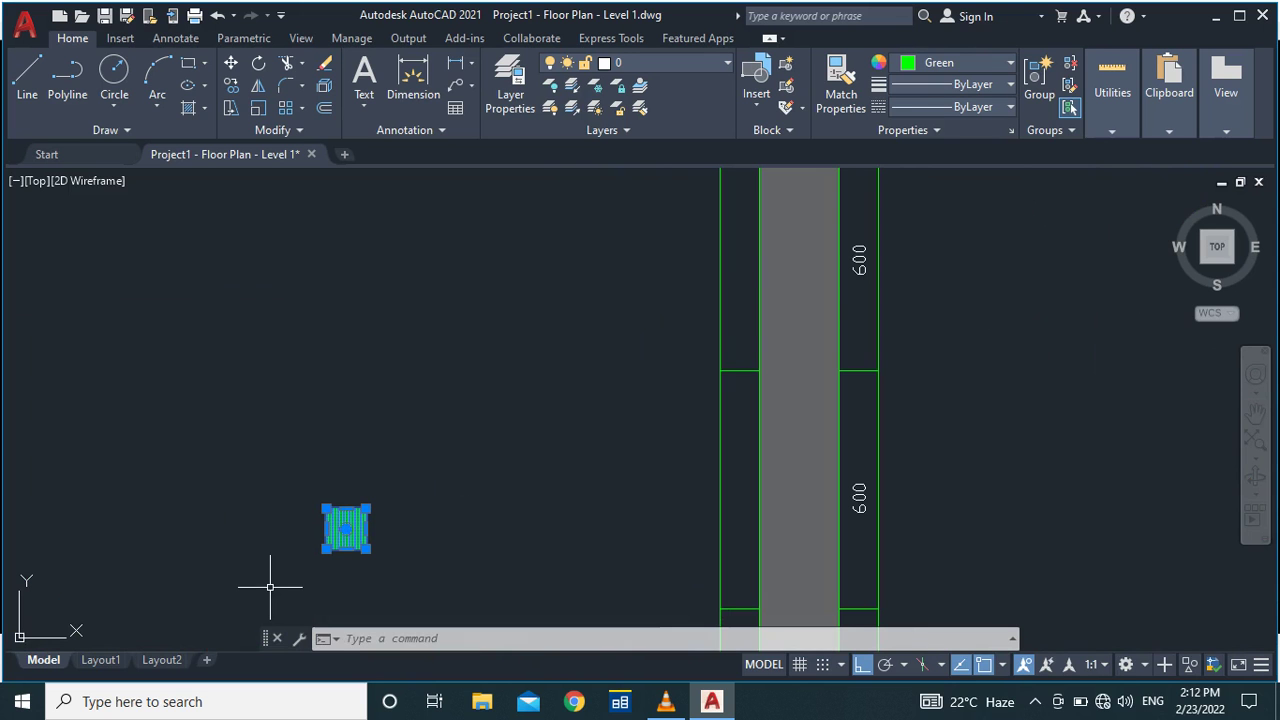
{"action": "scroll", "coordinate": [365, 546], "scroll_direction": "down", "scroll_amount": 2}
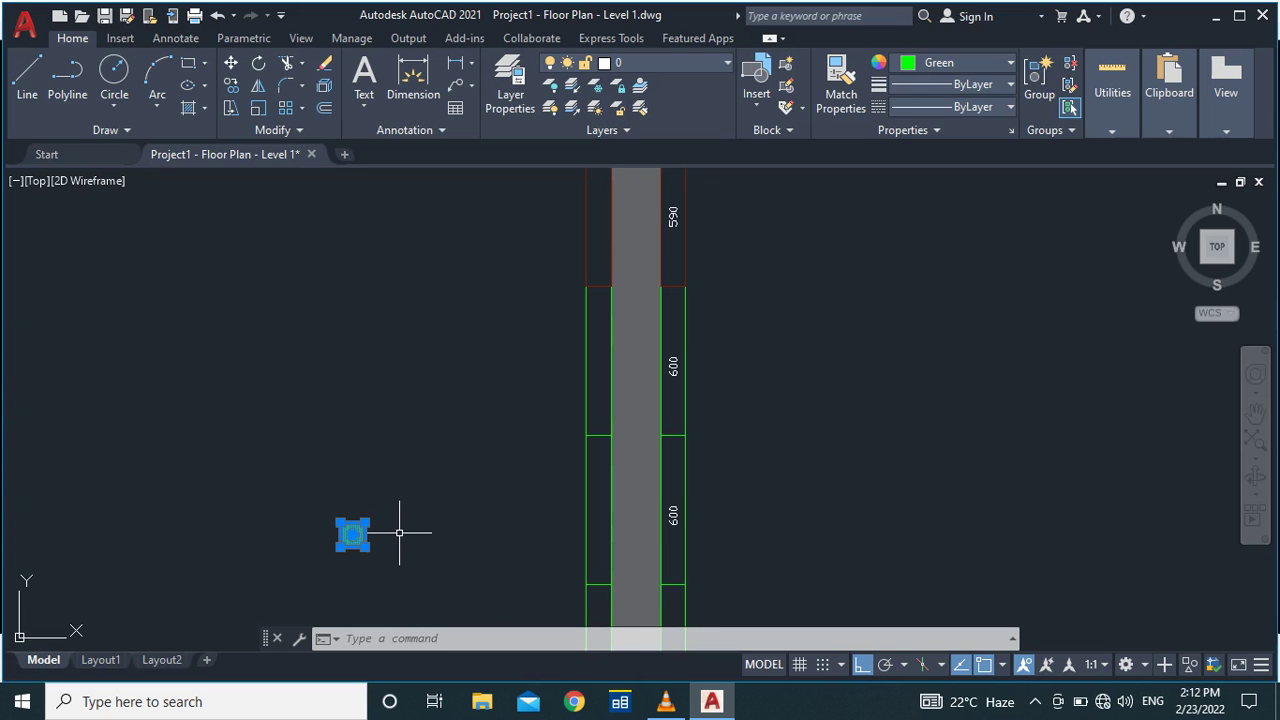
{"action": "scroll", "coordinate": [390, 543], "scroll_direction": "down", "scroll_amount": 4}
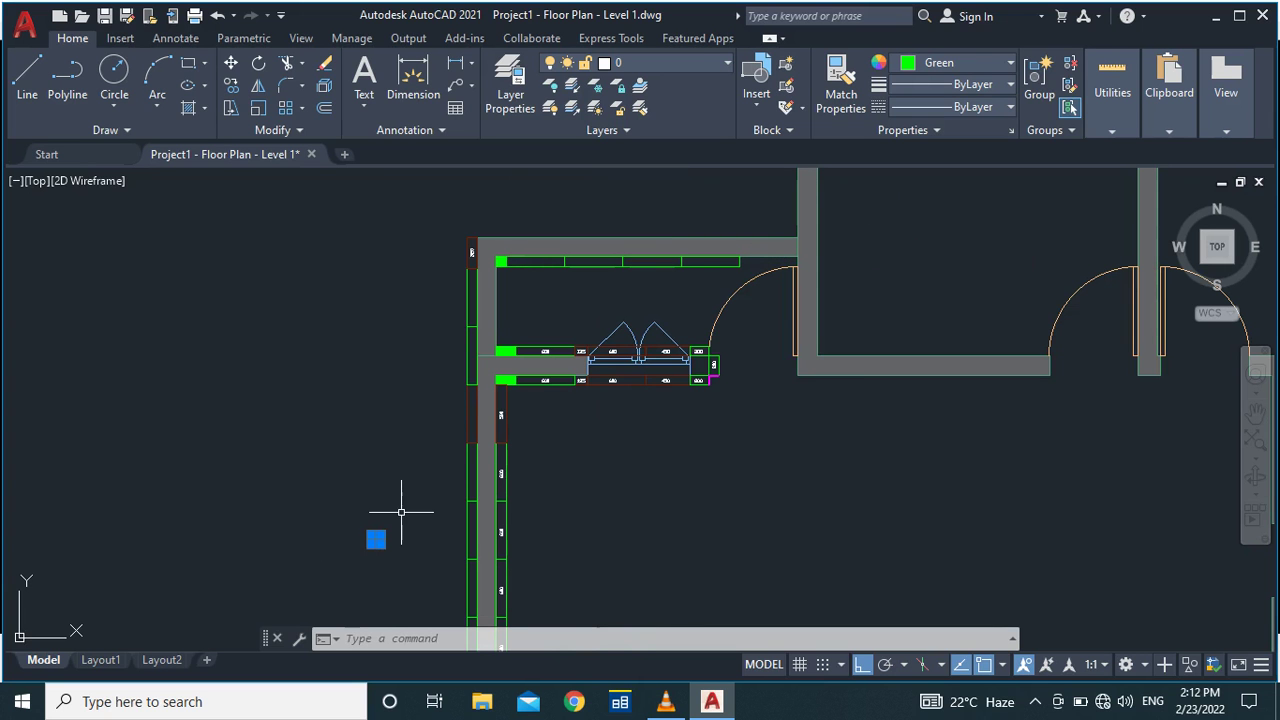
{"action": "type", "text": "co"}
{"action": "key", "text": "Return"}
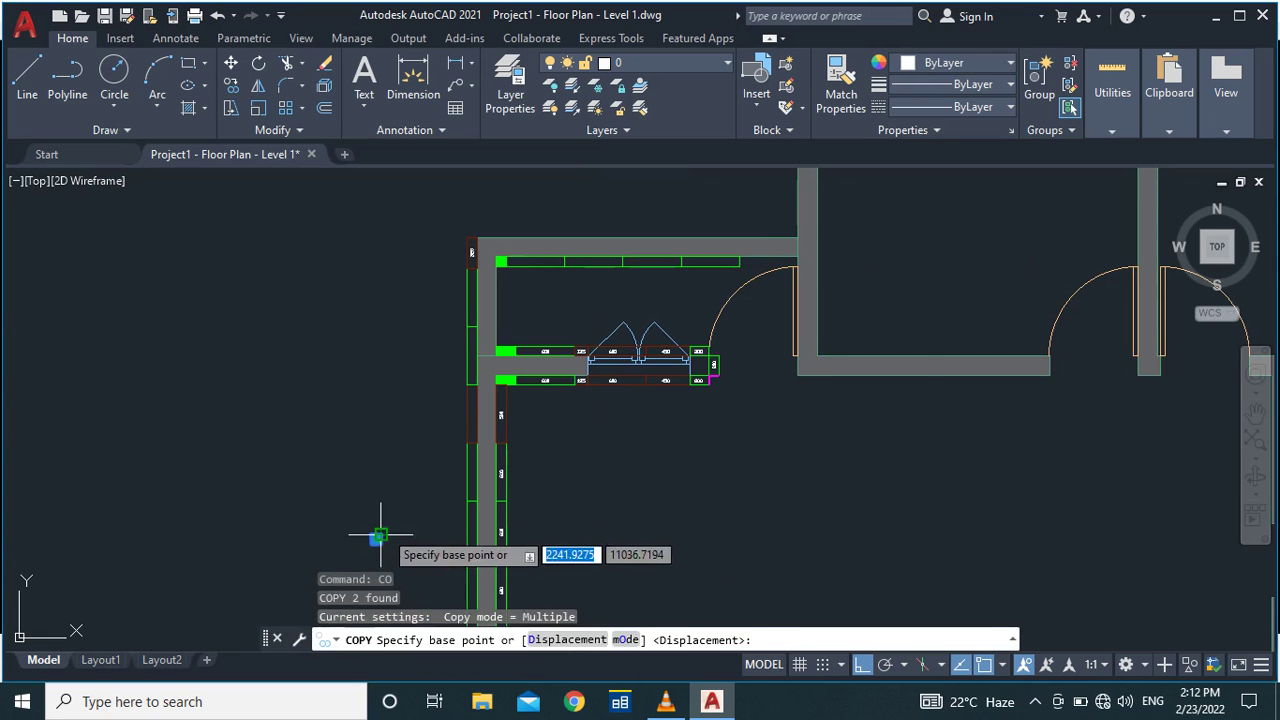
{"action": "left_click", "coordinate": [380, 537]}
{"action": "scroll", "coordinate": [755, 250], "scroll_direction": "up", "scroll_amount": 5}
{"action": "scroll", "coordinate": [679, 321], "scroll_direction": "down", "scroll_amount": 3}
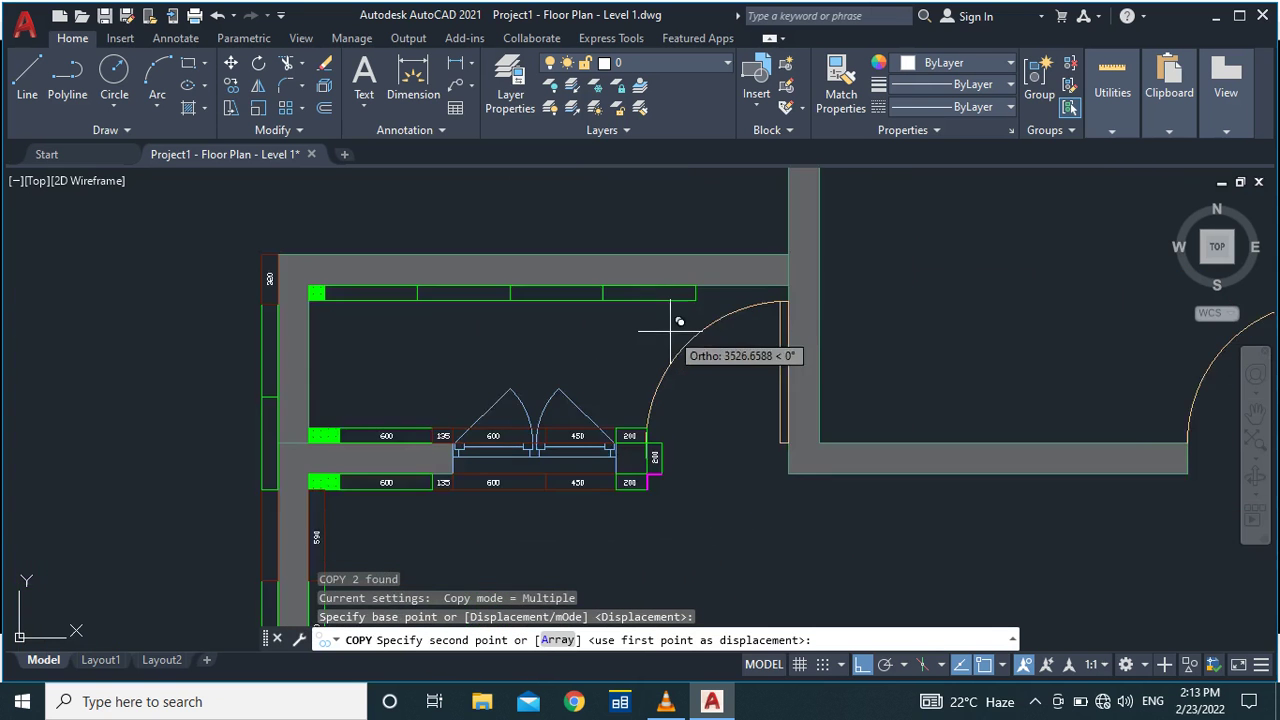
{"action": "scroll", "coordinate": [790, 282], "scroll_direction": "up", "scroll_amount": 5}
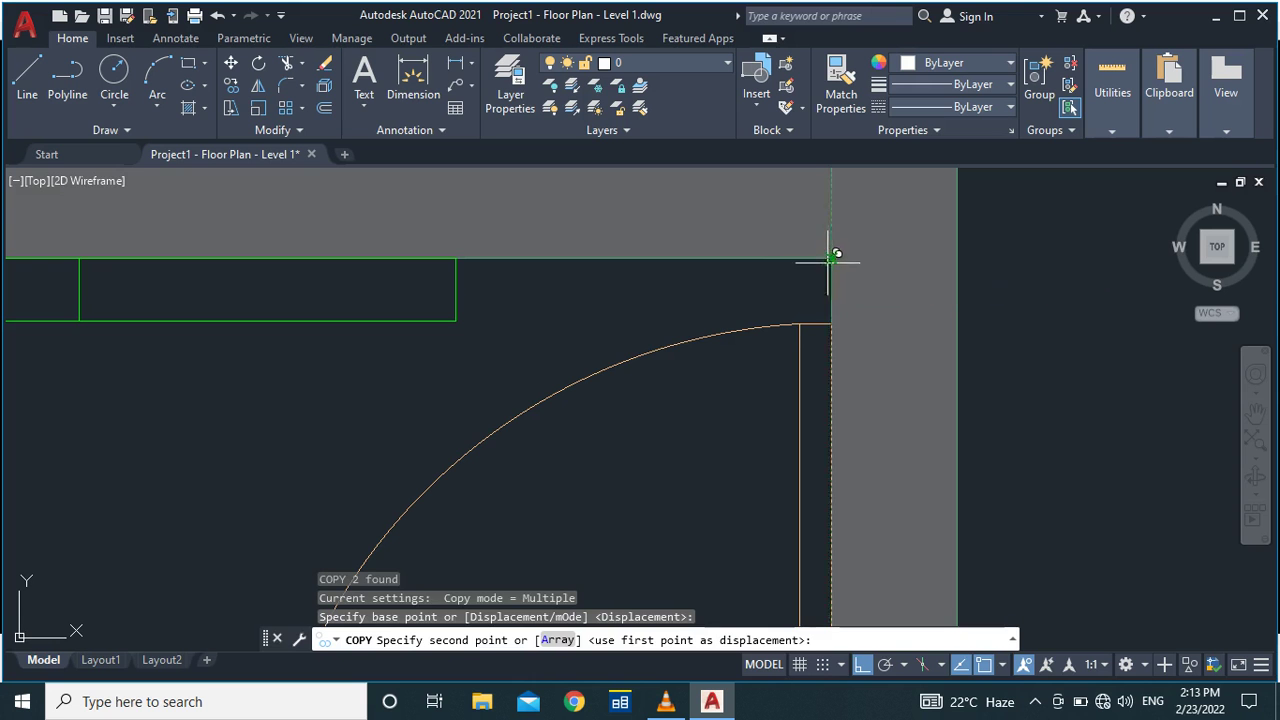
{"action": "left_click", "coordinate": [830, 258]}
{"action": "key", "text": "Escape"}
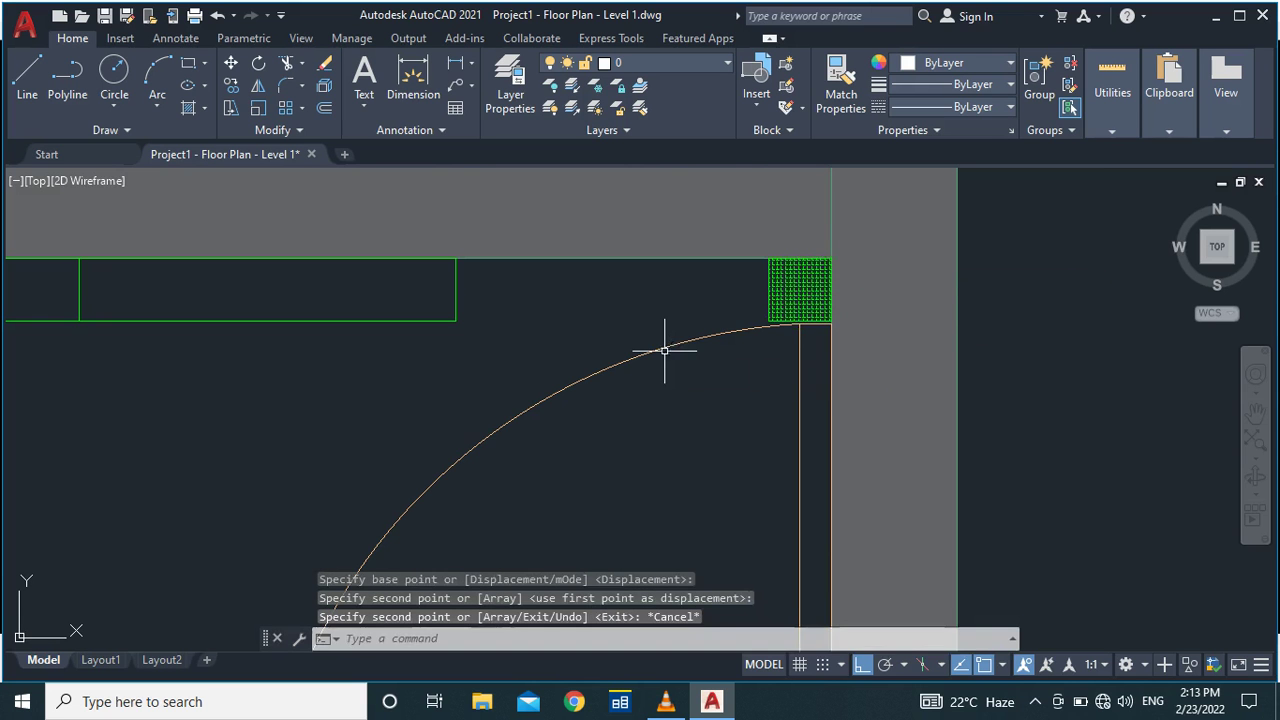
Draw a closed 500 by 100 rectangle with lines, filling the gap between the last green rectangle and the new hatched square.
{"action": "scroll", "coordinate": [602, 322], "scroll_direction": "down", "scroll_amount": 4}
{"action": "type", "text": "l"}
{"action": "key", "text": "Return"}
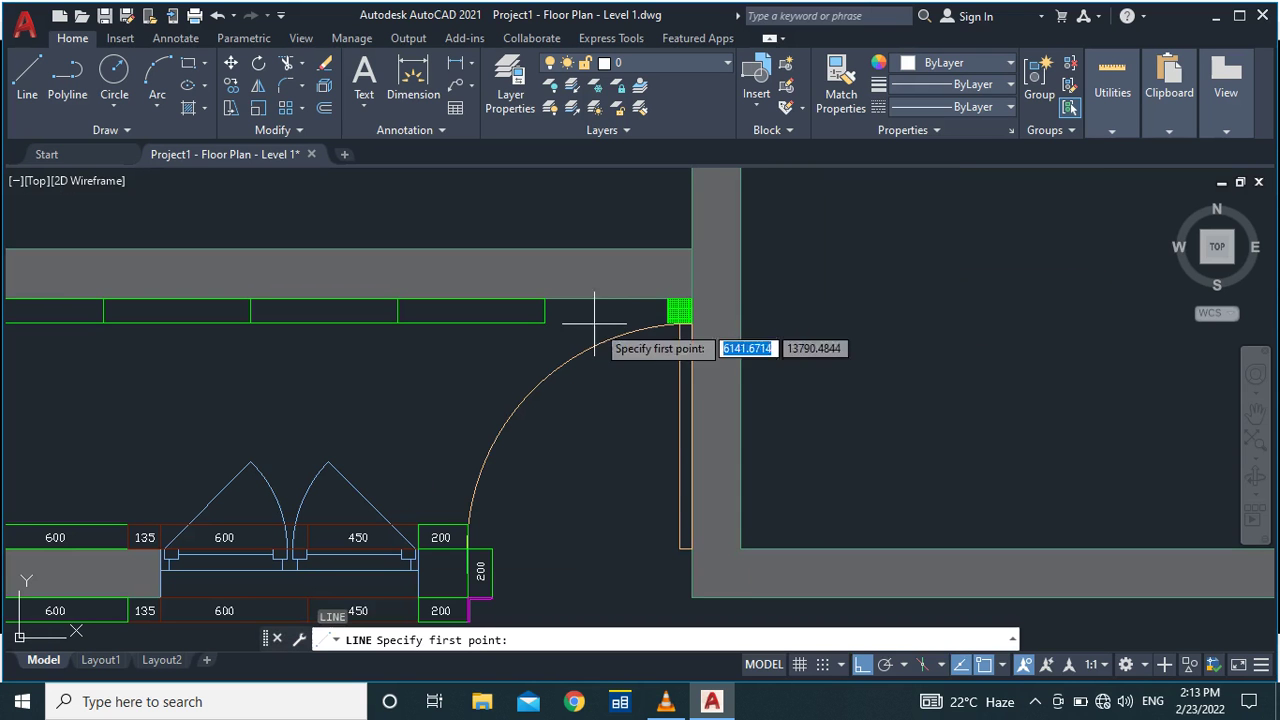
{"action": "left_click", "coordinate": [545, 323]}
{"action": "scroll", "coordinate": [623, 300], "scroll_direction": "up", "scroll_amount": 5}
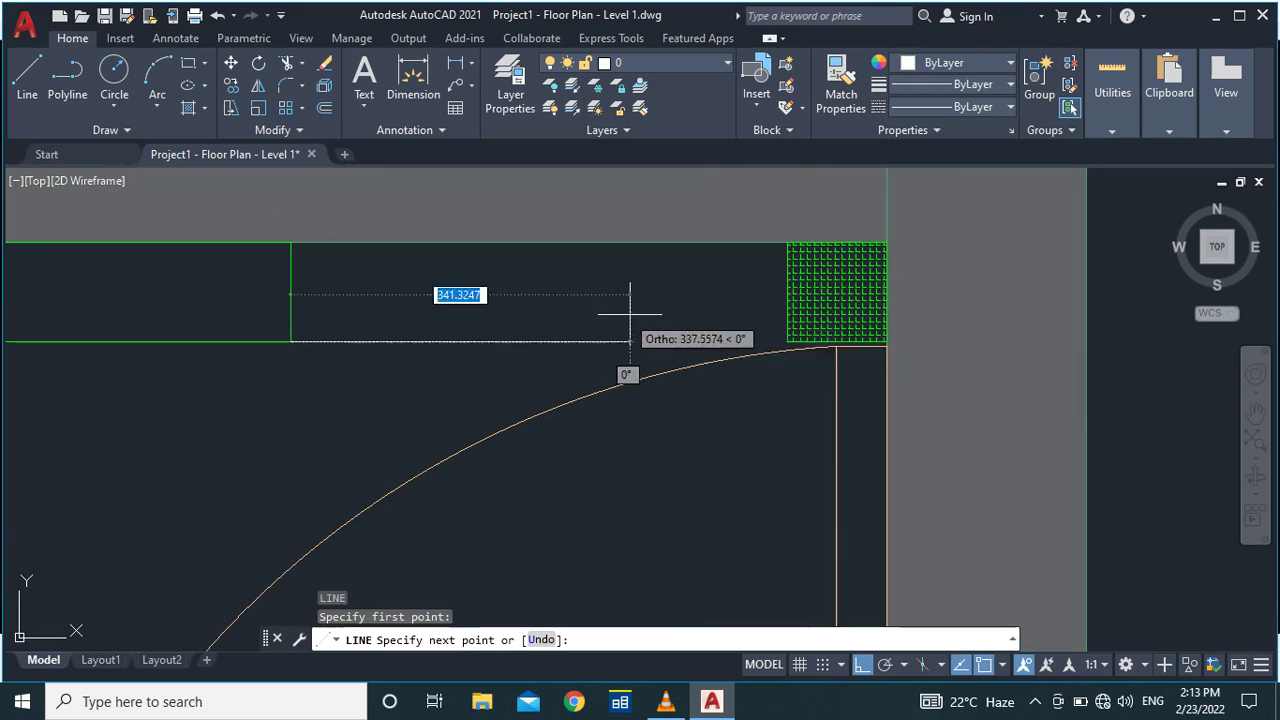
{"action": "left_click", "coordinate": [786, 343]}
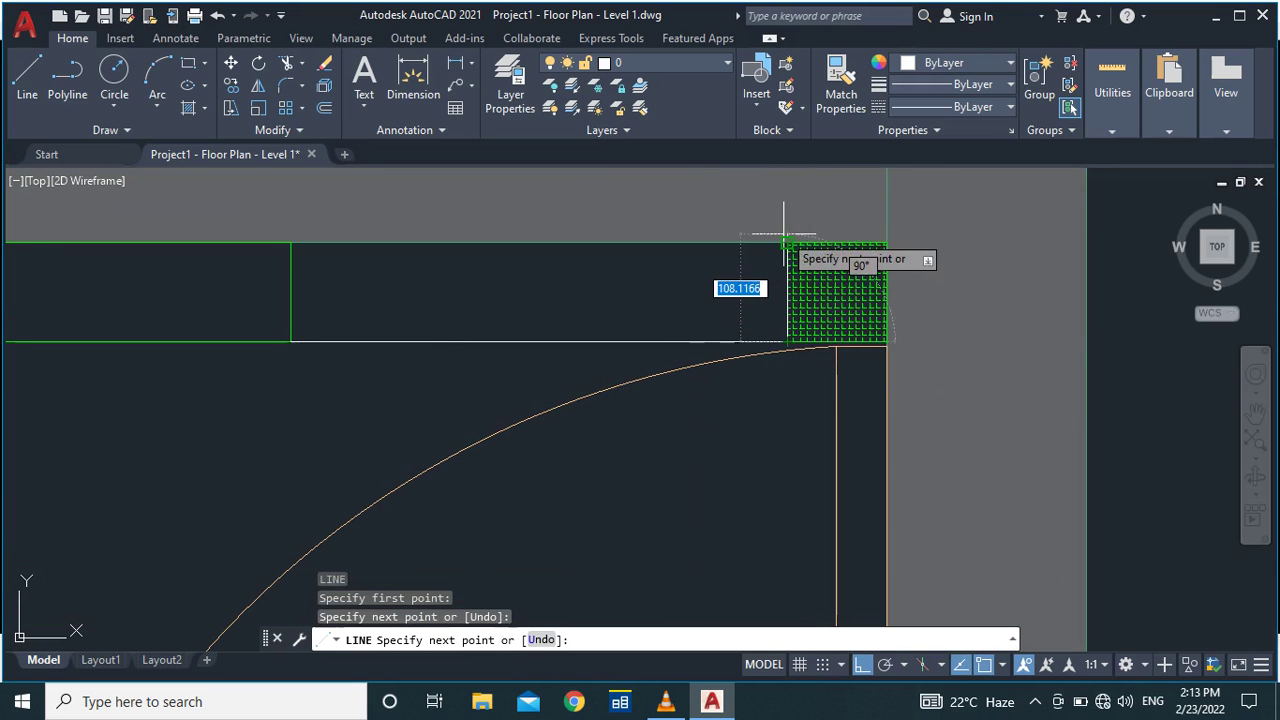
{"action": "left_click", "coordinate": [787, 242]}
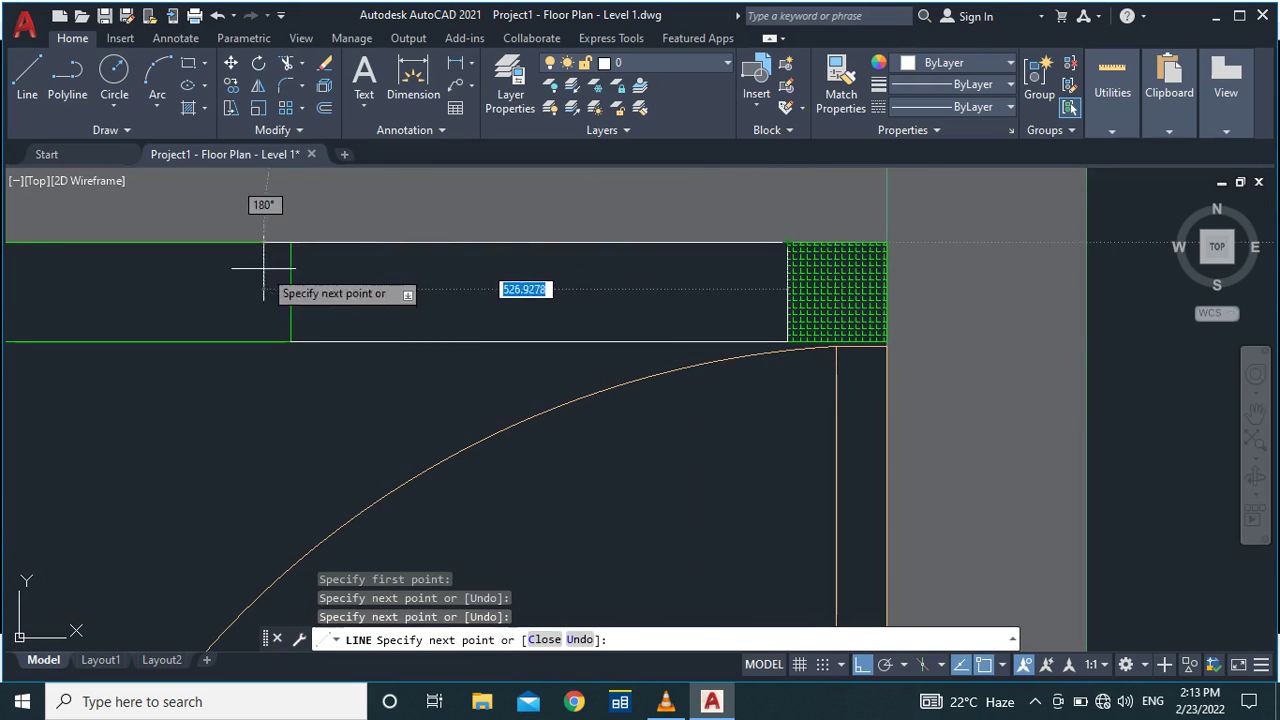
{"action": "left_click", "coordinate": [290, 242]}
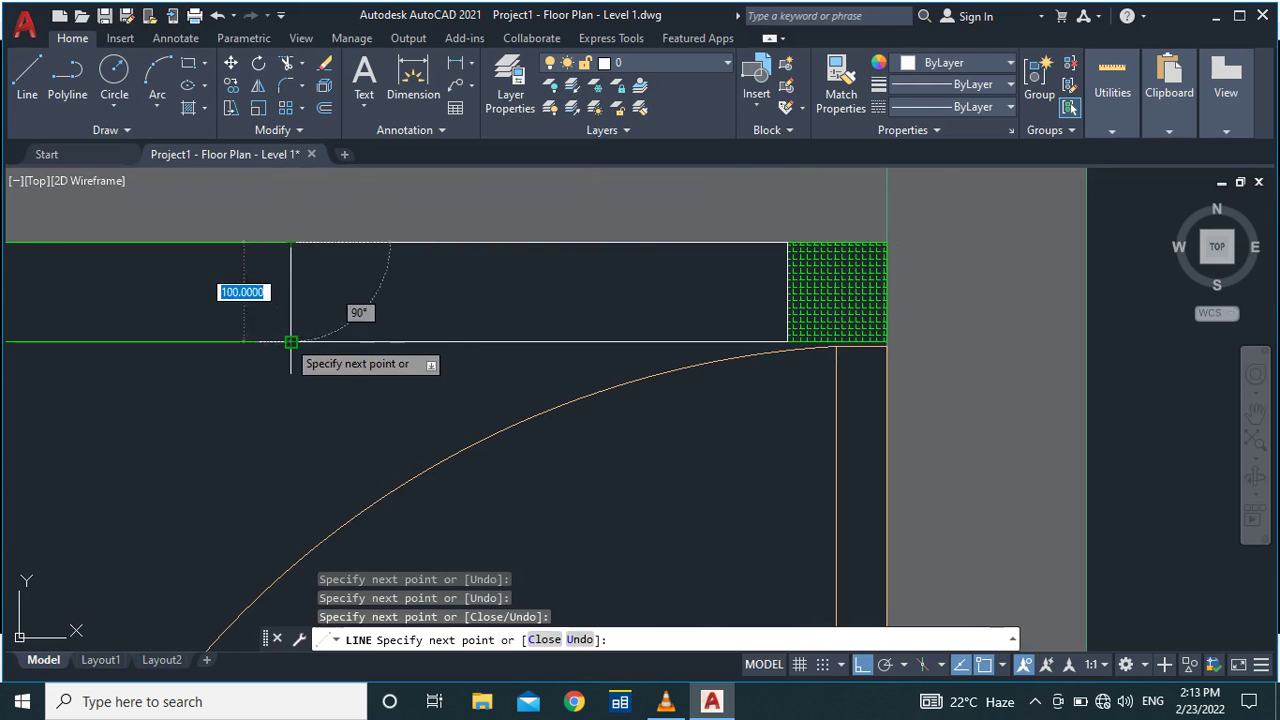
{"action": "left_click", "coordinate": [290, 342]}
{"action": "key", "text": "Return"}
{"action": "scroll", "coordinate": [371, 285], "scroll_direction": "down", "scroll_amount": 2}
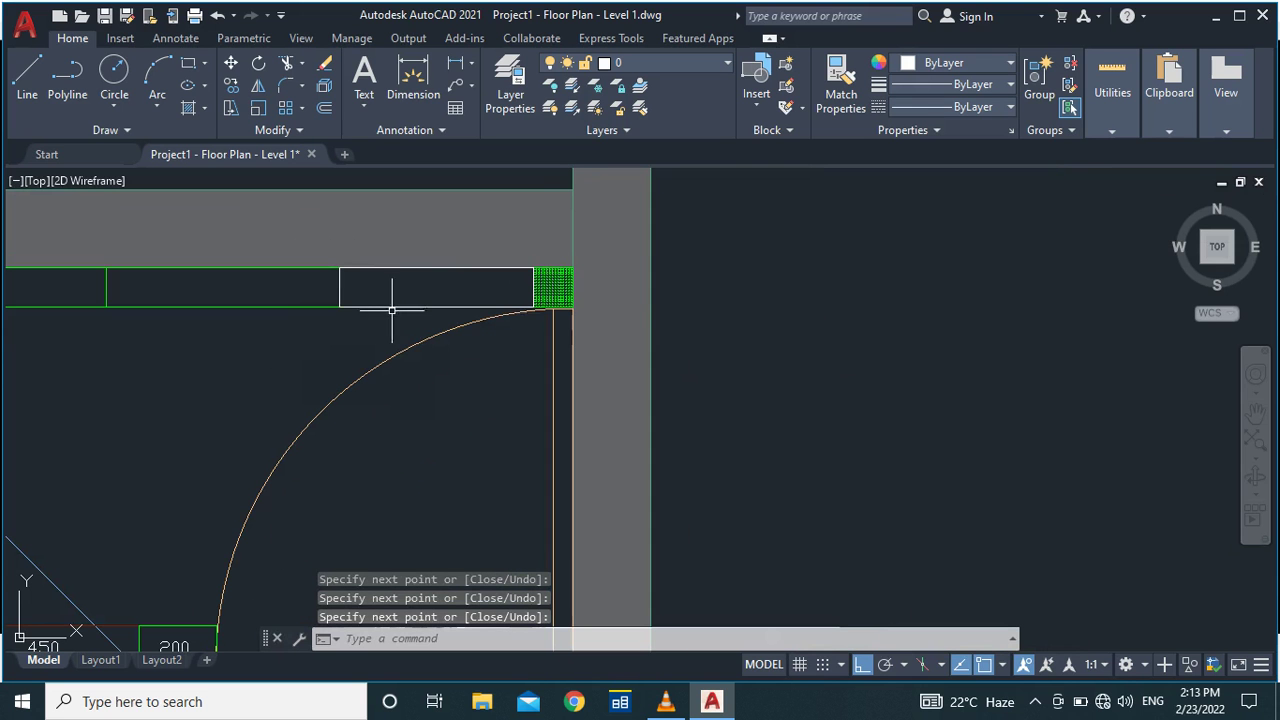
Join the four lines of the gap rectangle beside the door into one polyline.
{"action": "left_click", "coordinate": [394, 305]}
{"action": "left_click", "coordinate": [342, 286]}
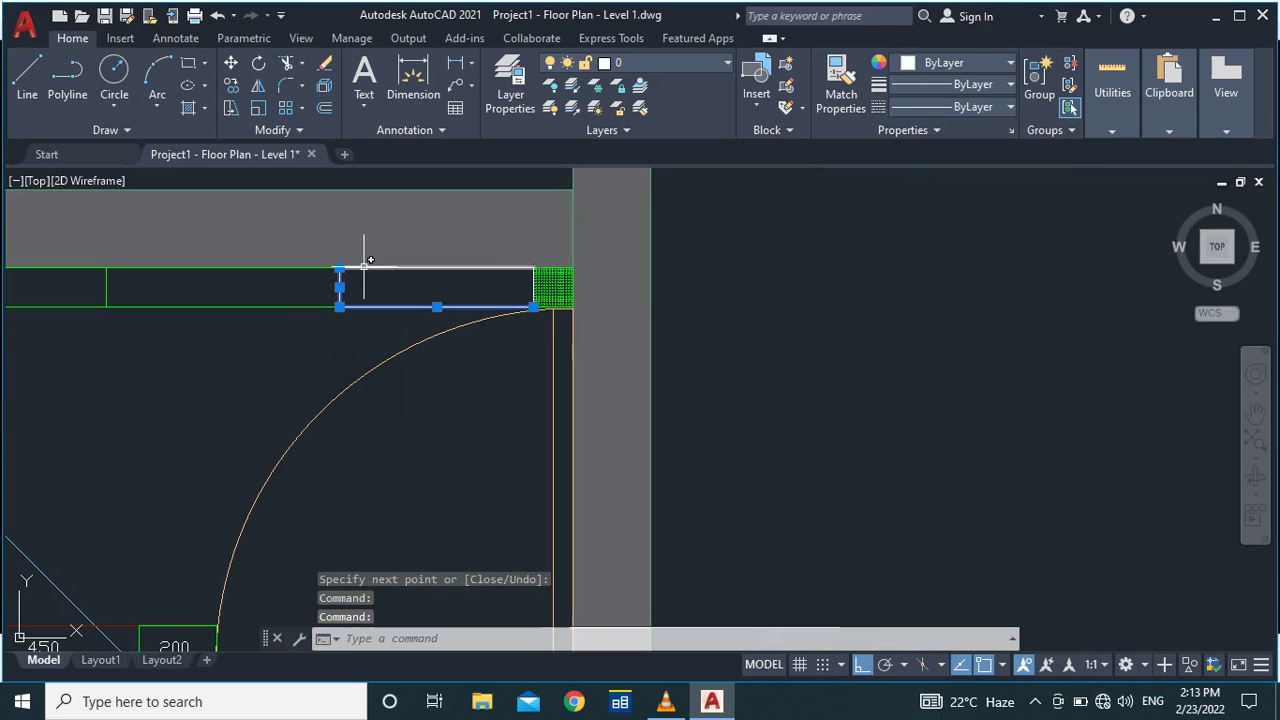
{"action": "left_click", "coordinate": [366, 268]}
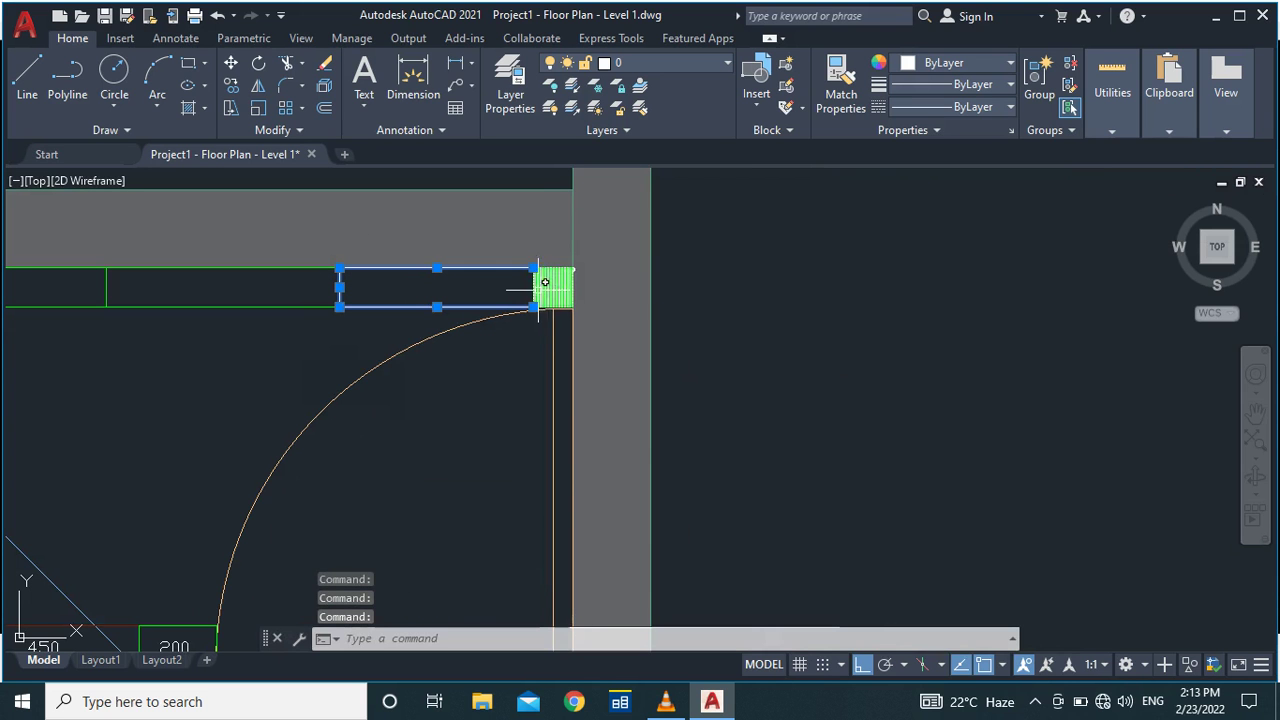
{"action": "type", "text": "j"}
{"action": "key", "text": "Return"}
{"action": "scroll", "coordinate": [466, 366], "scroll_direction": "down", "scroll_amount": 2}
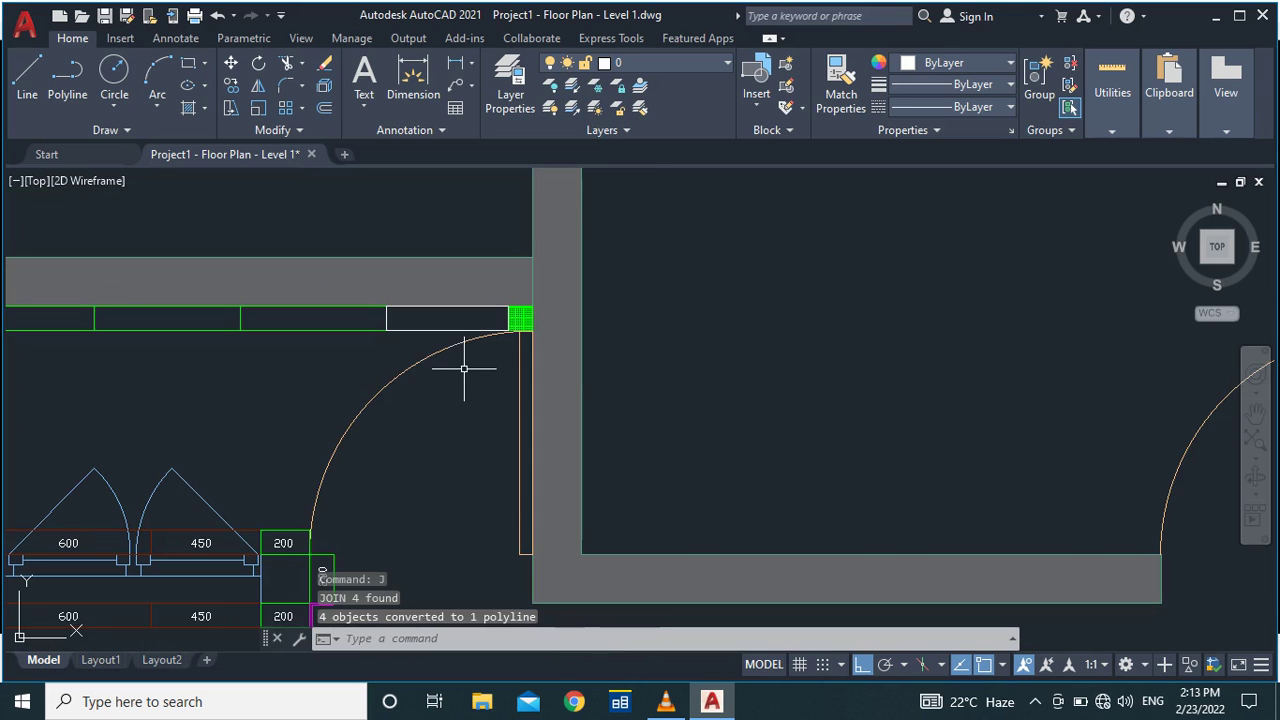
Dimension the long lower edge of the white rectangle, placing the dimension below it.
{"action": "type", "text": "d"}
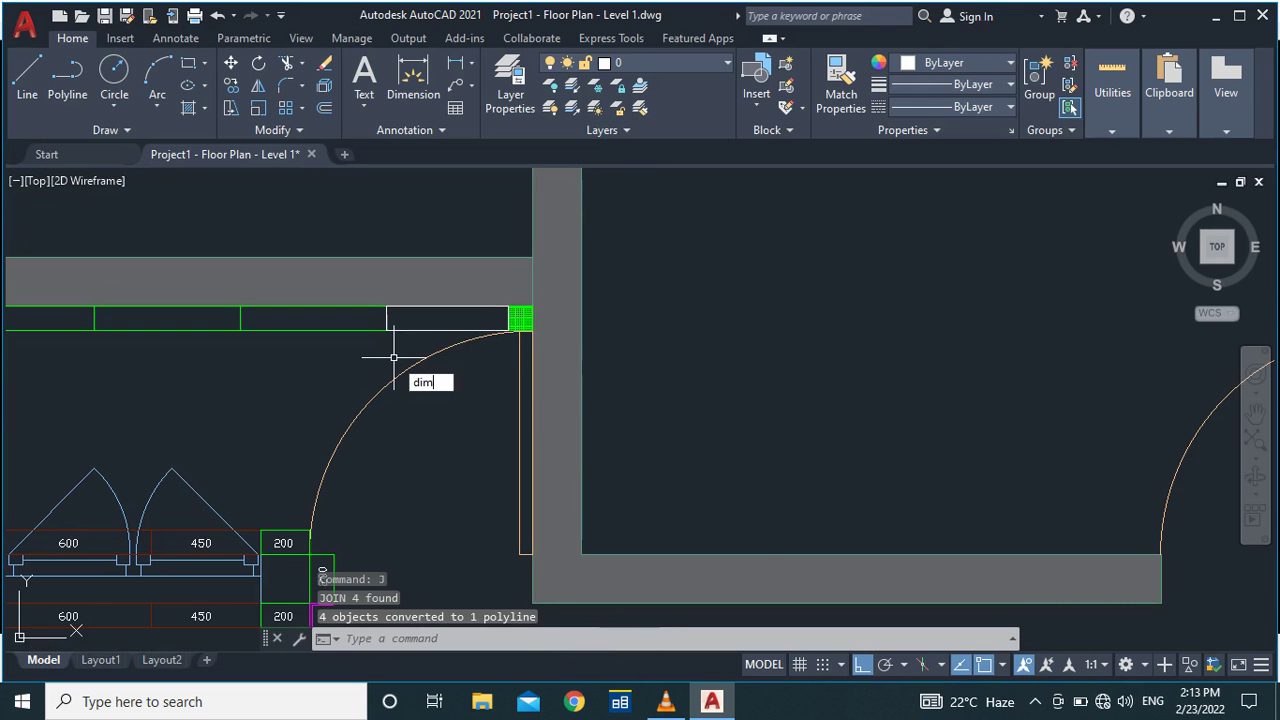
{"action": "type", "text": "im"}
{"action": "key", "text": "Return"}
{"action": "key", "text": "Return"}
{"action": "left_click", "coordinate": [415, 330]}
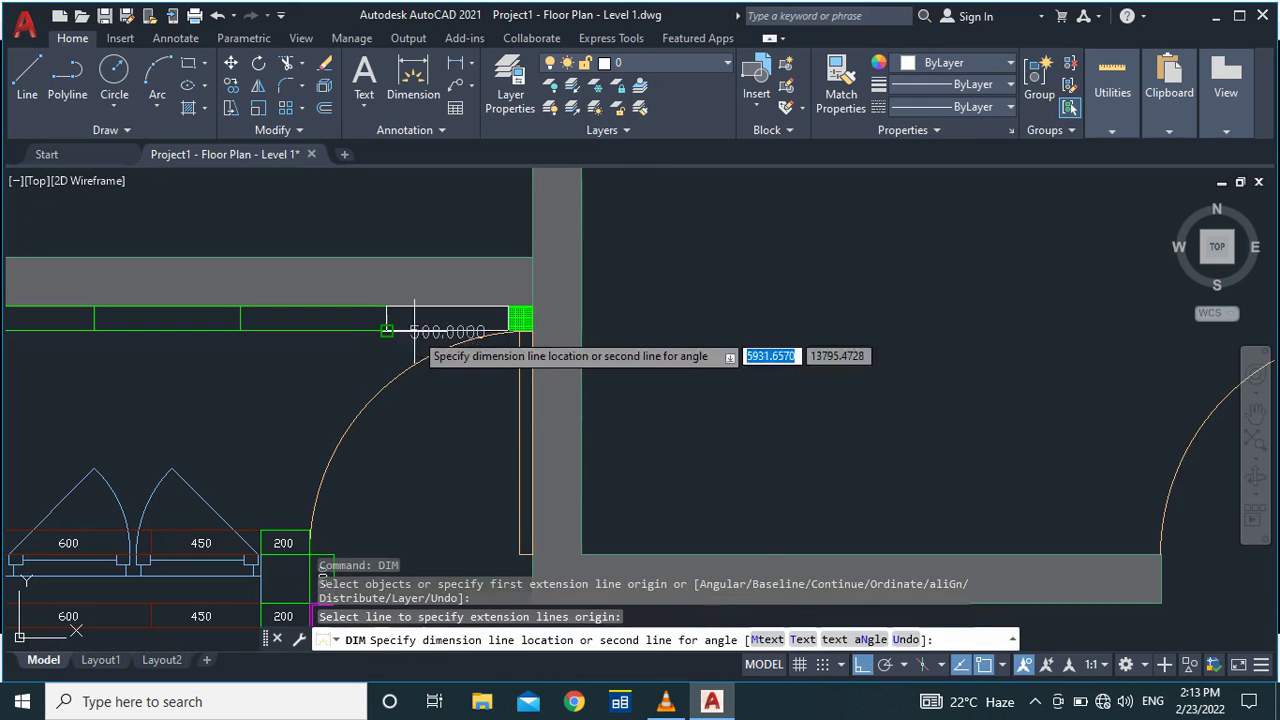
{"action": "left_click", "coordinate": [430, 384]}
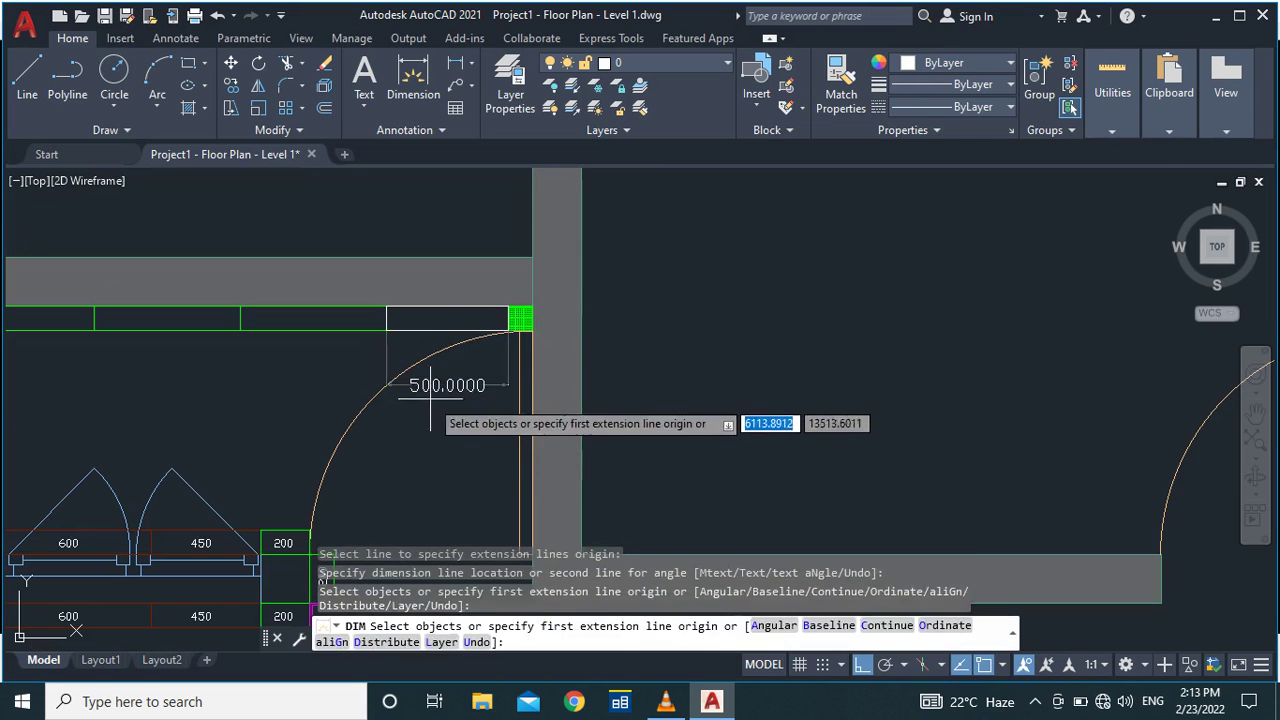
{"action": "key", "text": "Return"}
Copy the 200 label above the window wall's end into the white rectangle, with ortho turned off.
{"action": "scroll", "coordinate": [430, 420], "scroll_direction": "down", "scroll_amount": 4}
{"action": "scroll", "coordinate": [397, 400], "scroll_direction": "up", "scroll_amount": 5}
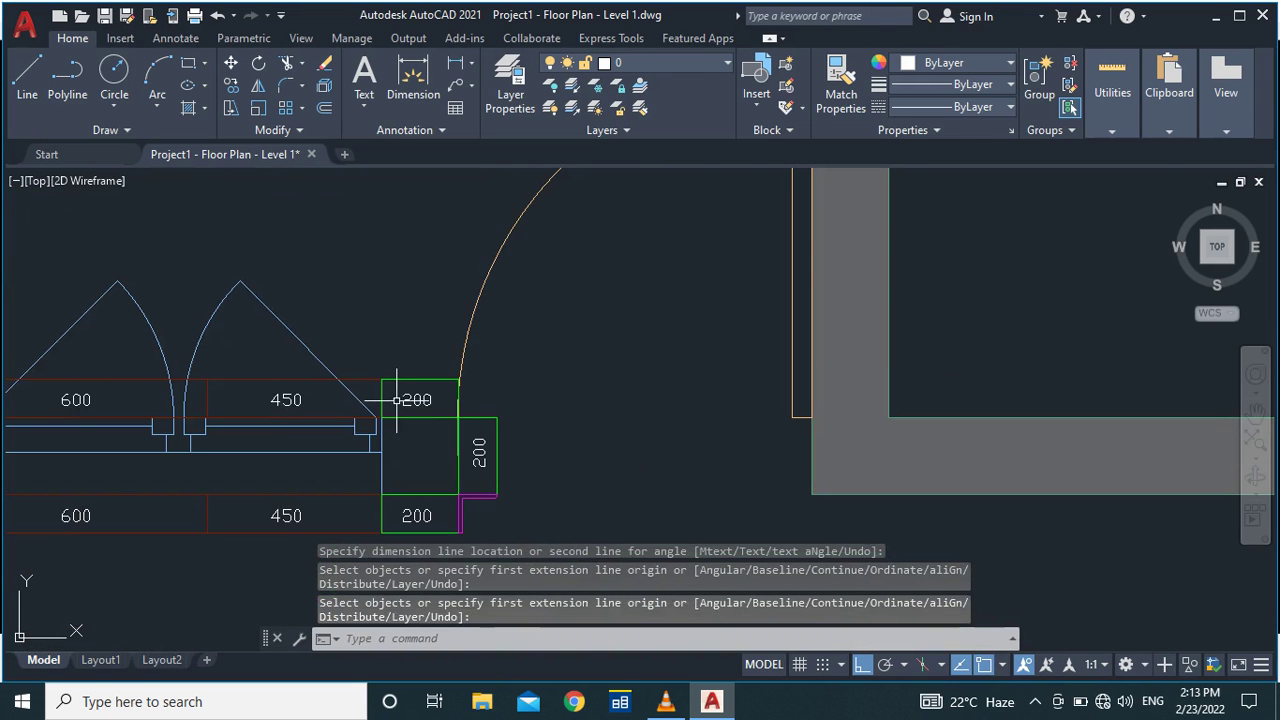
{"action": "left_click", "coordinate": [380, 418]}
{"action": "type", "text": "co"}
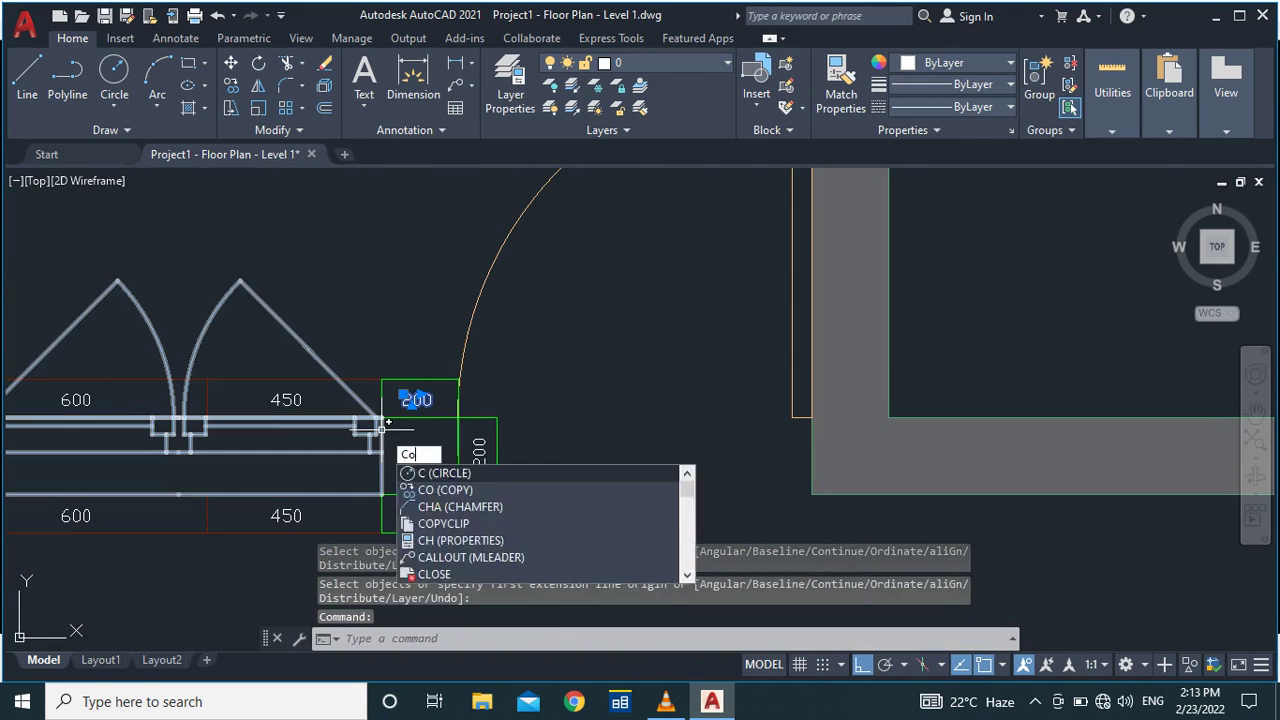
{"action": "key", "text": "Return"}
{"action": "left_click", "coordinate": [404, 400]}
{"action": "scroll", "coordinate": [410, 450], "scroll_direction": "down", "scroll_amount": 3}
{"action": "scroll", "coordinate": [500, 305], "scroll_direction": "up", "scroll_amount": 5}
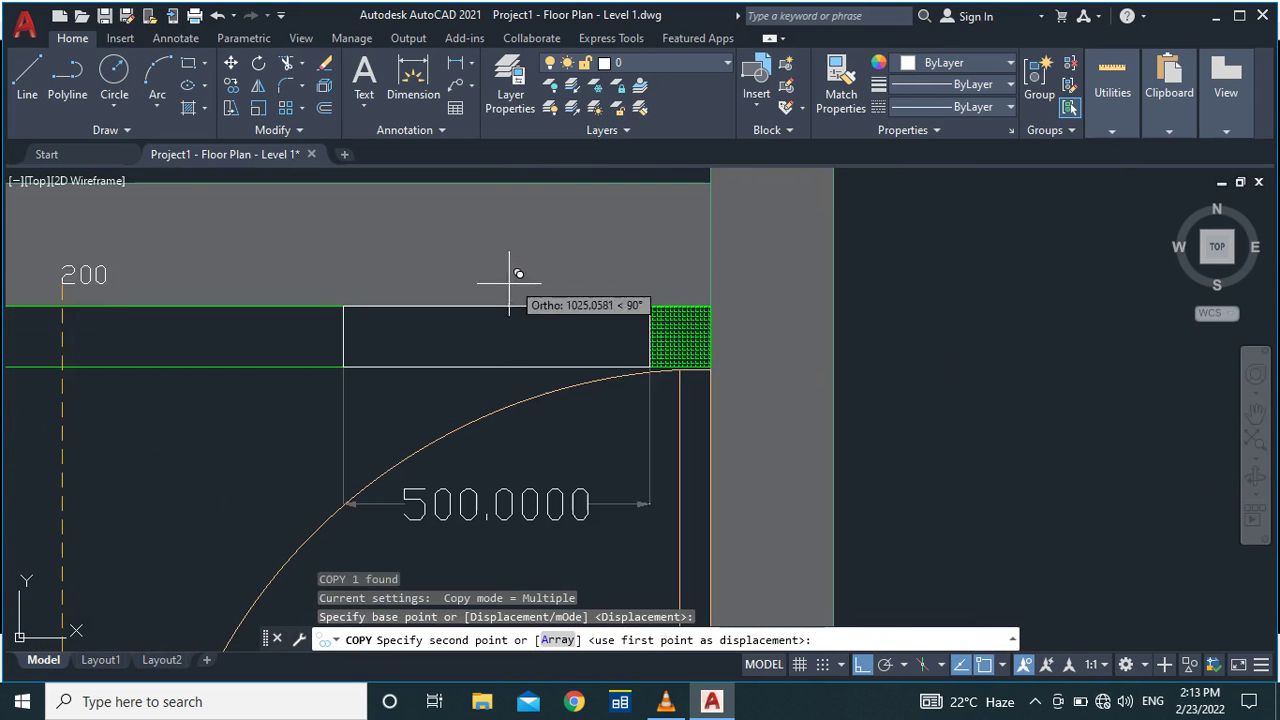
{"action": "key", "text": "F8"}
{"action": "left_click", "coordinate": [497, 340]}
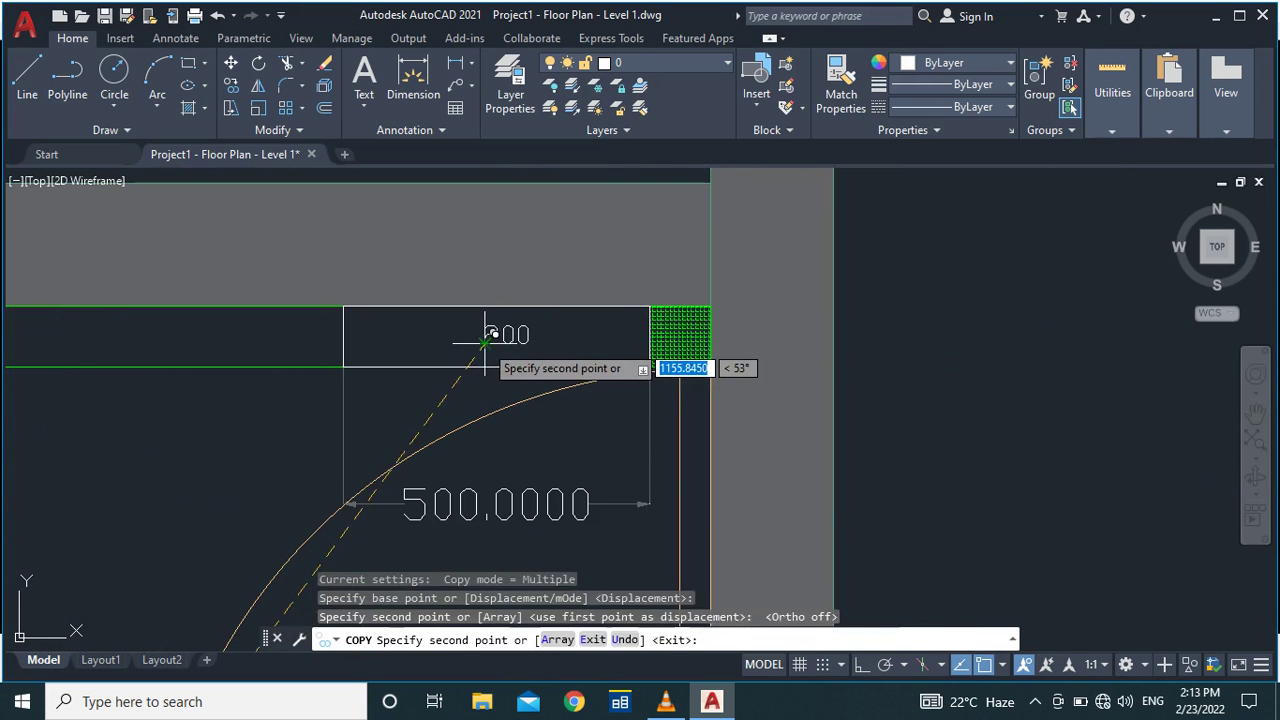
{"action": "key", "text": "Escape"}
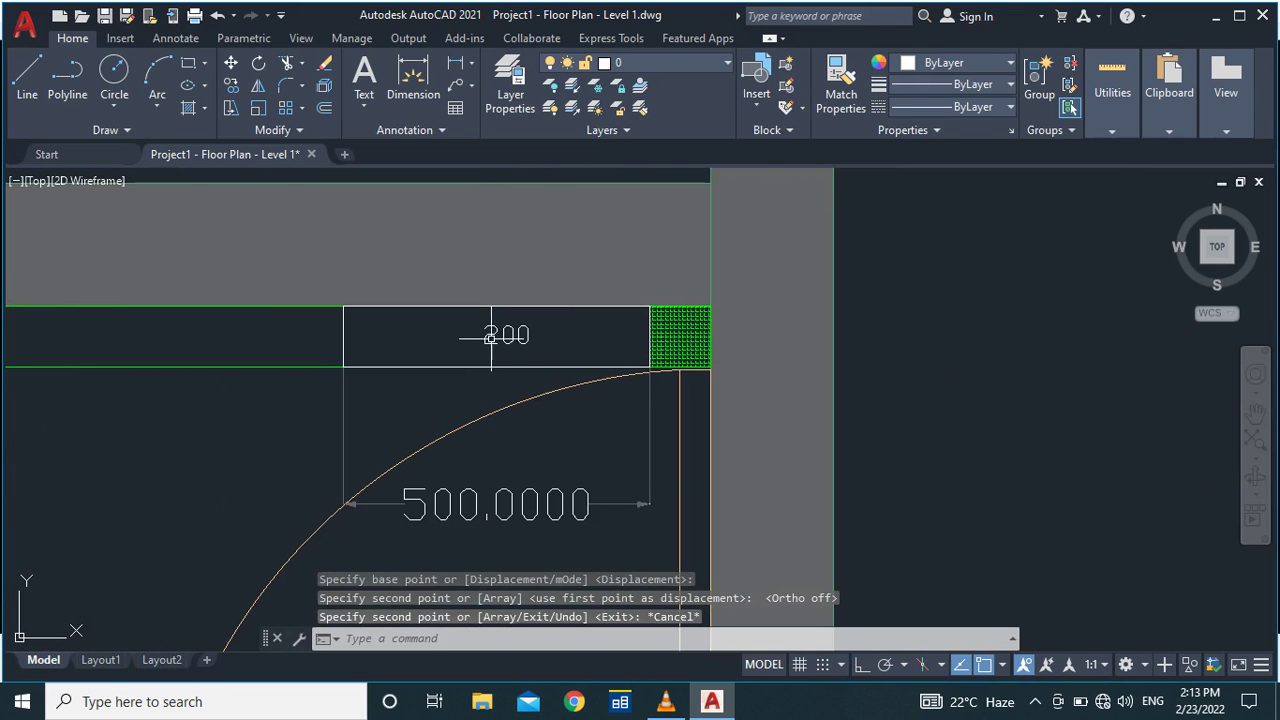
Change the copied label inside the white rectangle to 500.
{"action": "left_click", "coordinate": [490, 335]}
{"action": "double_click", "coordinate": [507, 333]}
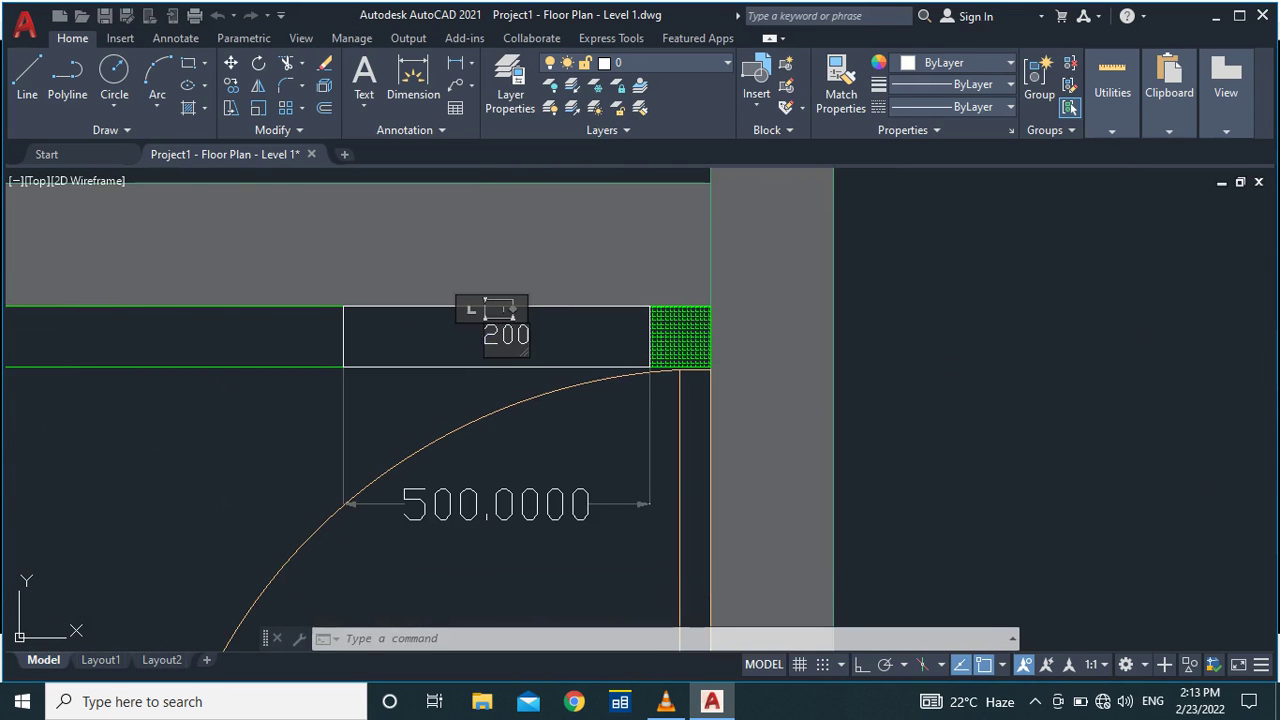
{"action": "type", "text": "50"}
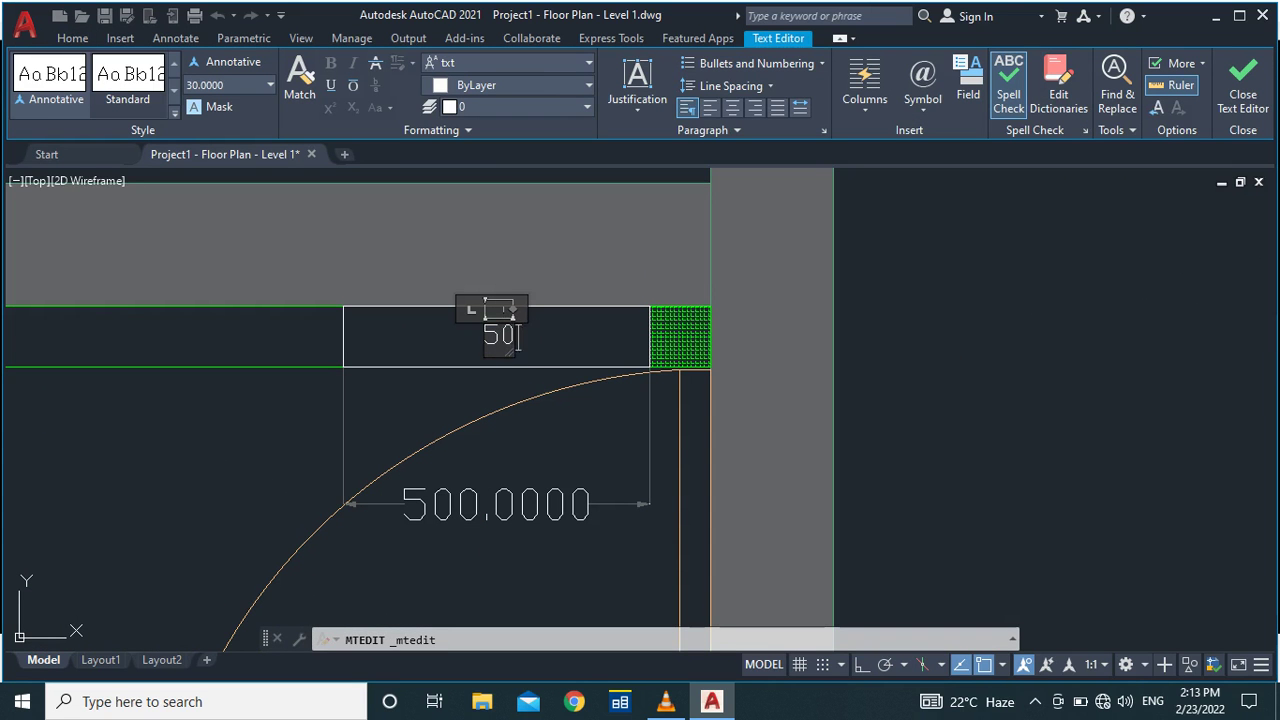
{"action": "type", "text": "0"}
{"action": "left_click", "coordinate": [443, 371]}
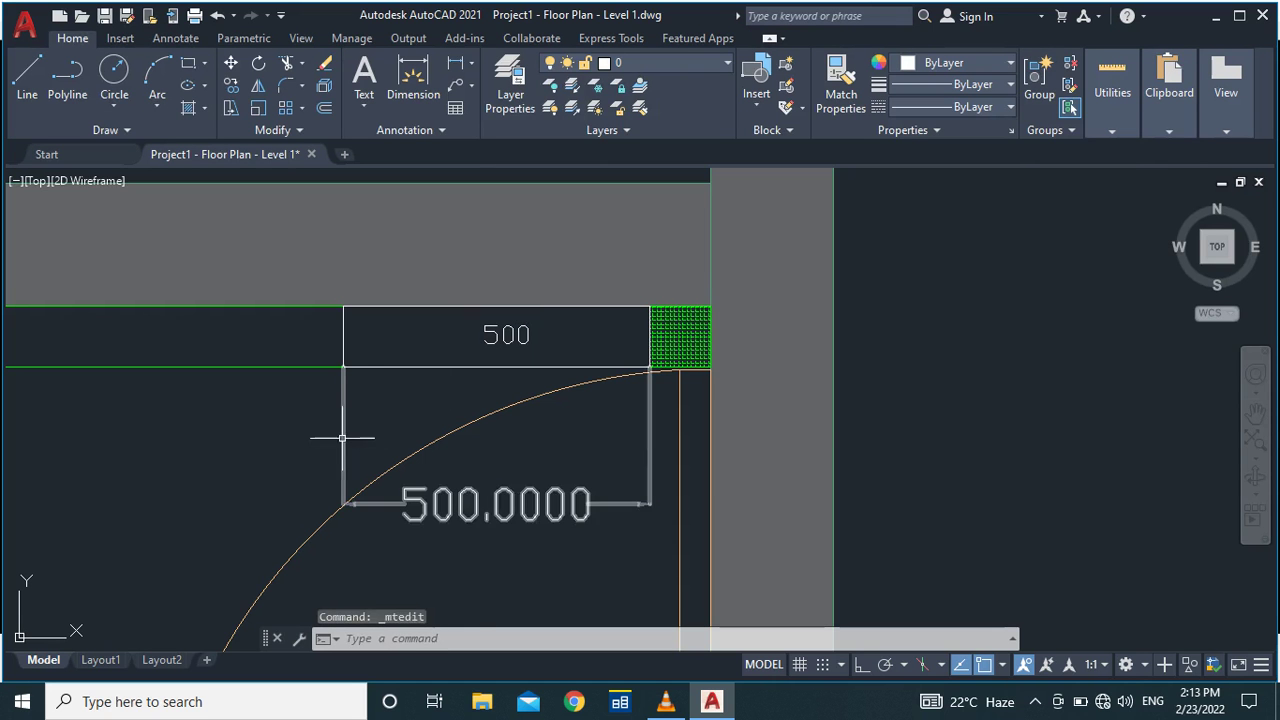
Delete the dimension below the white rectangle.
{"action": "left_click", "coordinate": [345, 434]}
{"action": "key", "text": "Delete"}
{"action": "scroll", "coordinate": [251, 471], "scroll_direction": "down", "scroll_amount": 3}
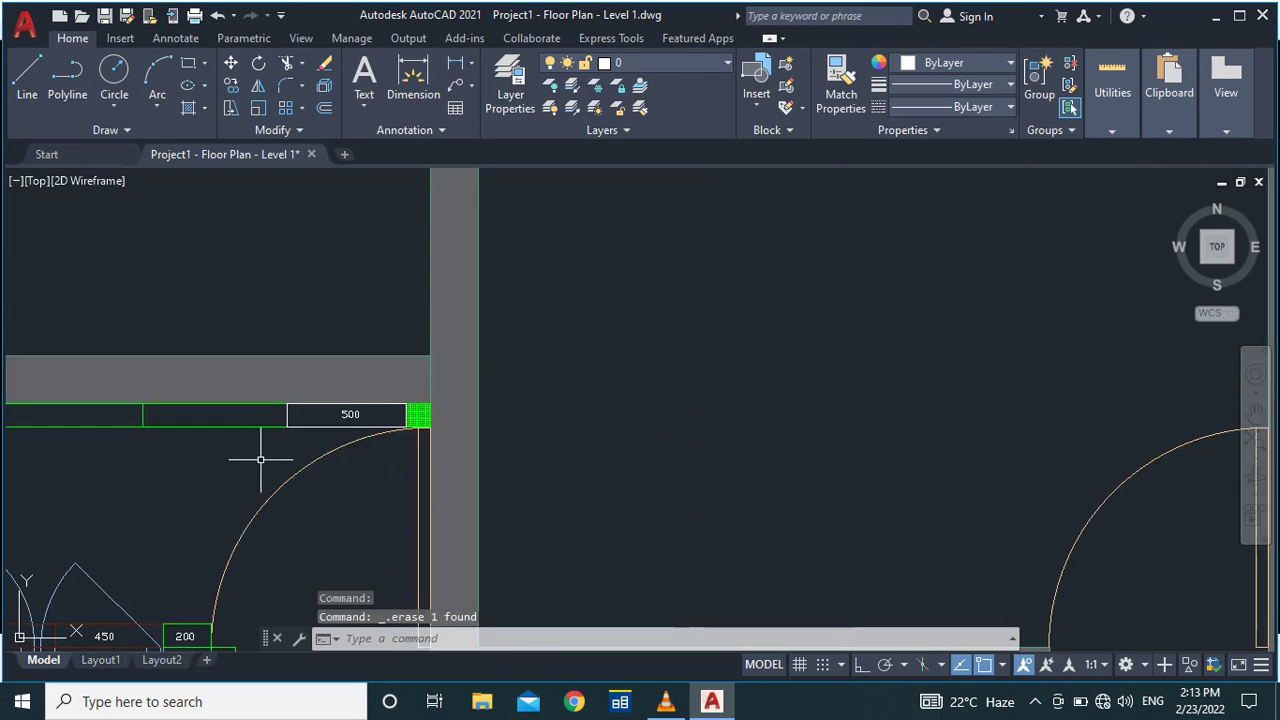
{"action": "scroll", "coordinate": [486, 314], "scroll_direction": "down", "scroll_amount": 3}
{"action": "scroll", "coordinate": [434, 356], "scroll_direction": "up", "scroll_amount": 3}
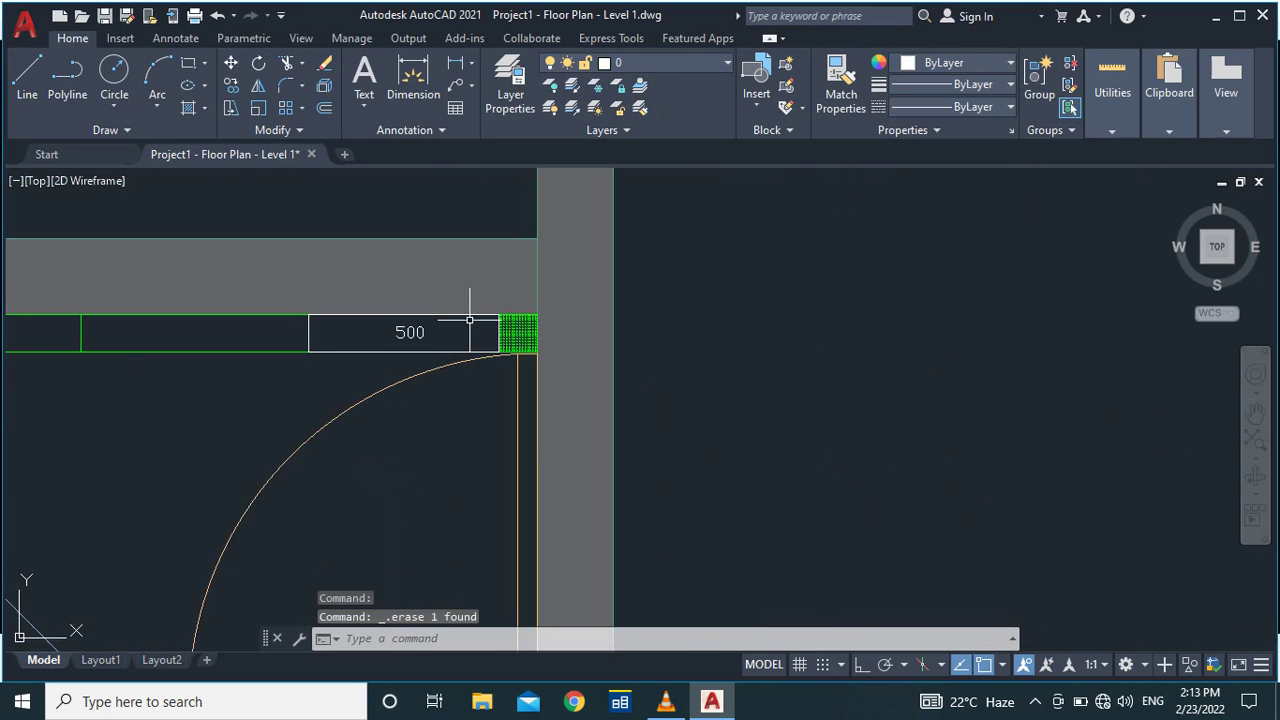
{"action": "scroll", "coordinate": [473, 321], "scroll_direction": "down", "scroll_amount": 1}
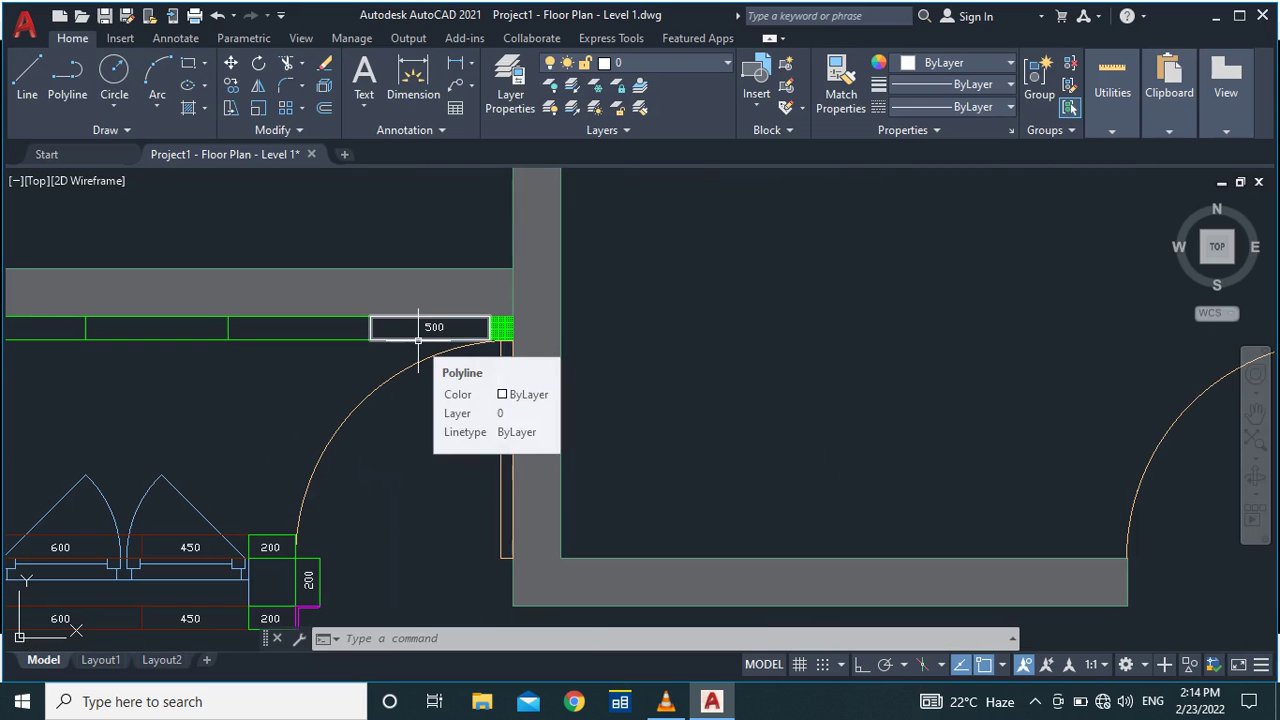
Match the properties of the white 500 rectangle to the dark red 450 rectangle above the window wall.
{"action": "scroll", "coordinate": [500, 325], "scroll_direction": "up", "scroll_amount": 2}
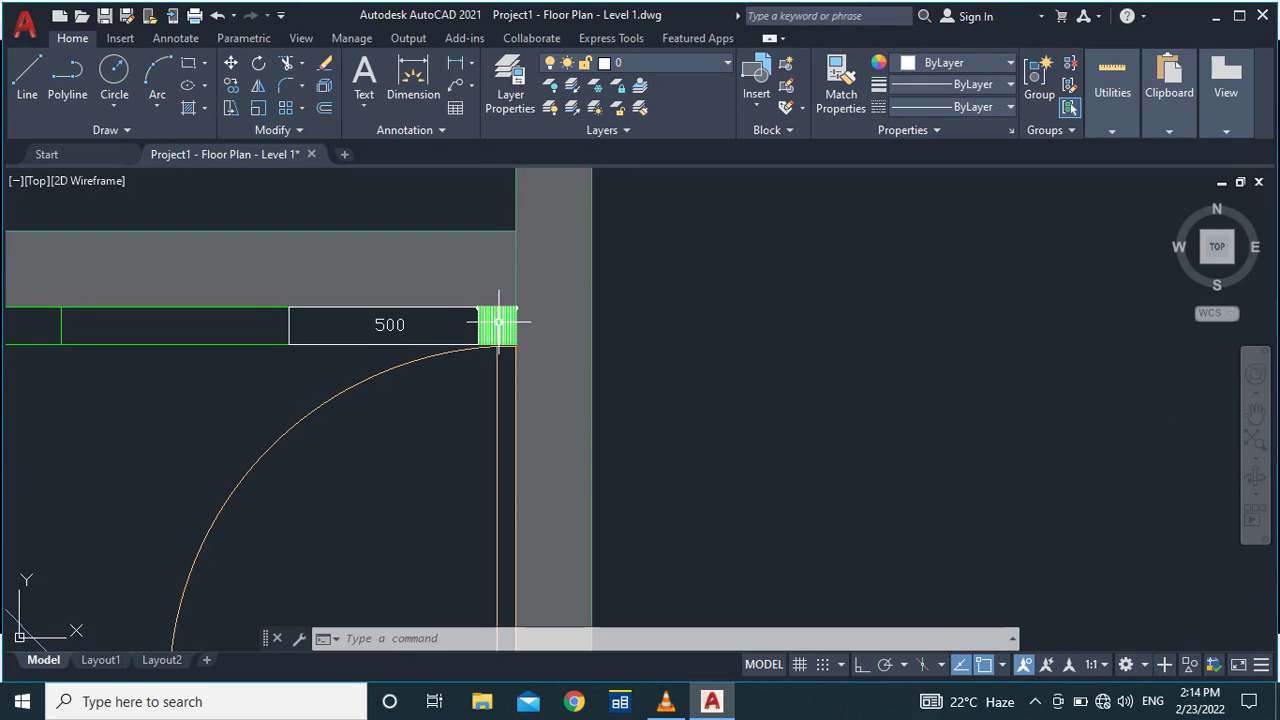
{"action": "scroll", "coordinate": [500, 320], "scroll_direction": "down", "scroll_amount": 2}
{"action": "scroll", "coordinate": [505, 337], "scroll_direction": "down", "scroll_amount": 2}
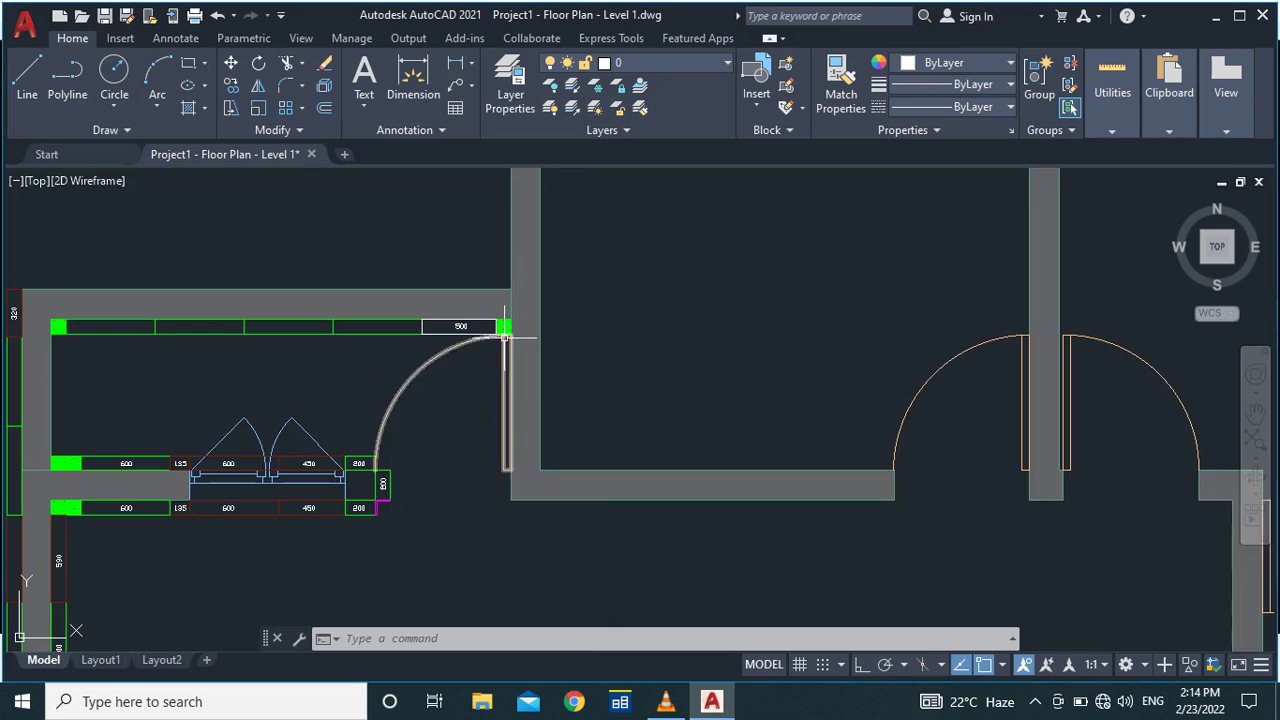
{"action": "scroll", "coordinate": [500, 325], "scroll_direction": "up", "scroll_amount": 3}
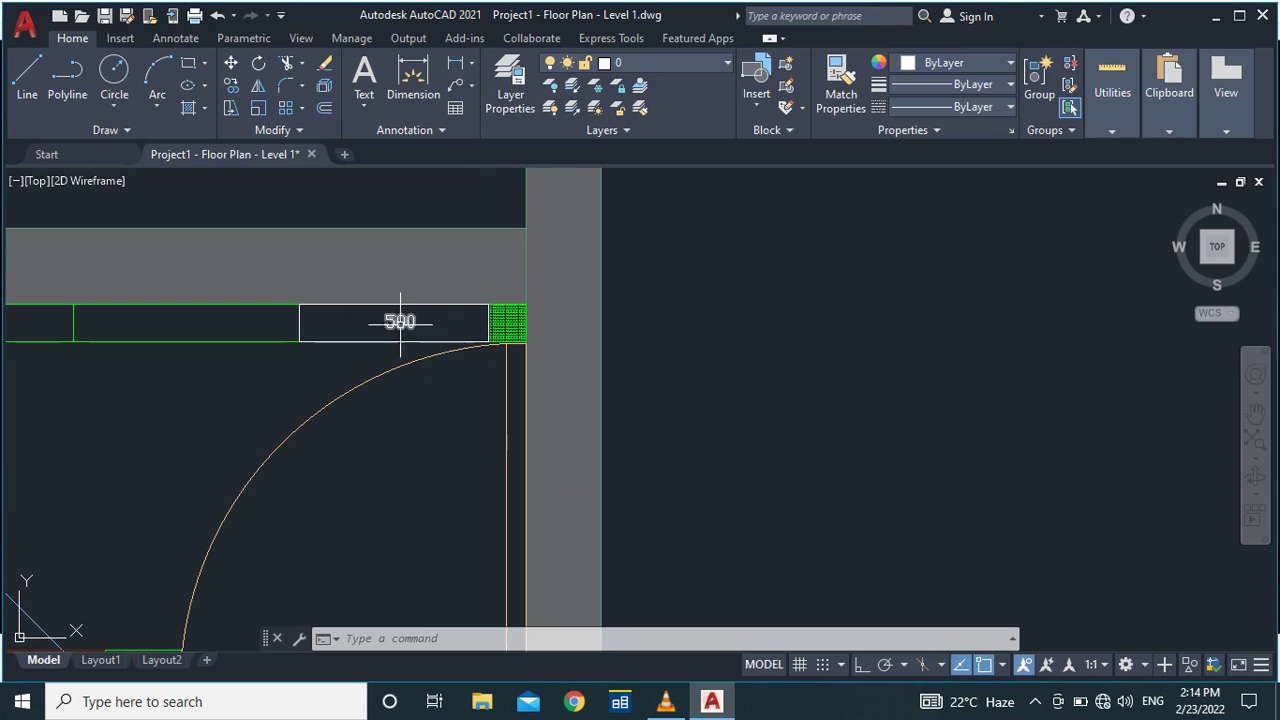
{"action": "scroll", "coordinate": [400, 322], "scroll_direction": "down", "scroll_amount": 4}
{"action": "scroll", "coordinate": [403, 349], "scroll_direction": "down", "scroll_amount": 2}
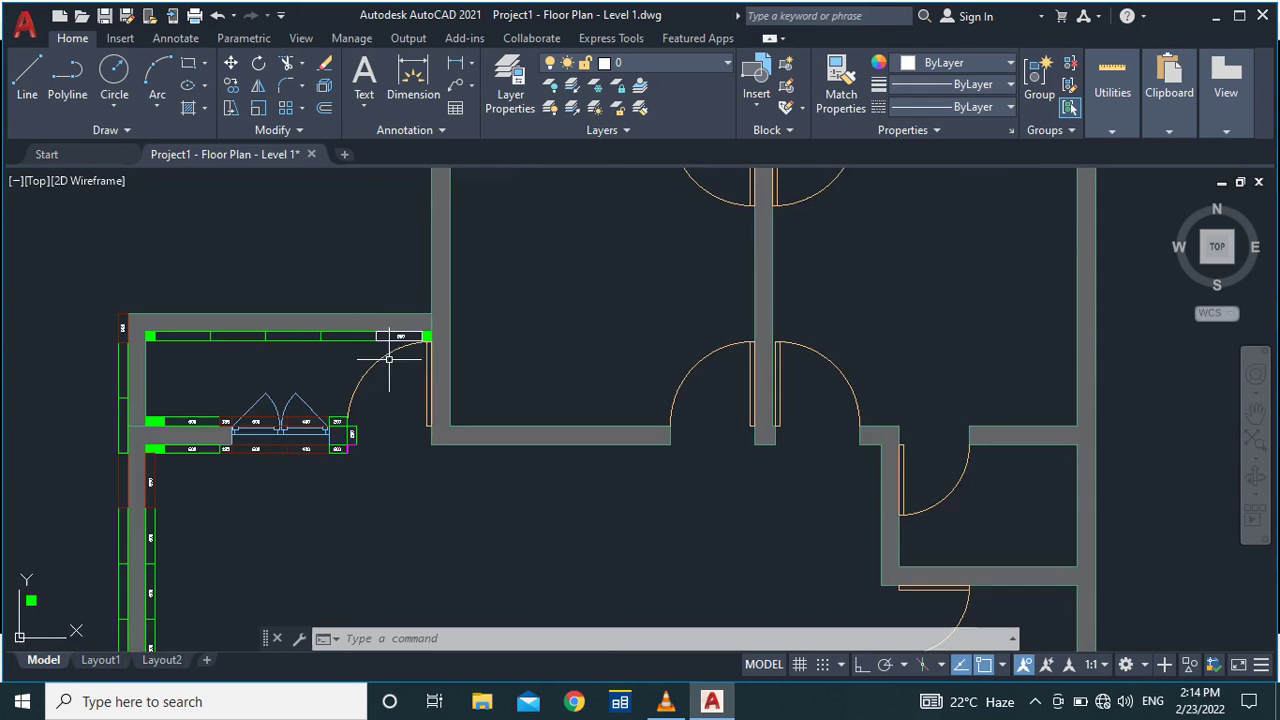
{"action": "scroll", "coordinate": [355, 352], "scroll_direction": "up", "scroll_amount": 2}
{"action": "type", "text": "ma"}
{"action": "key", "text": "Return"}
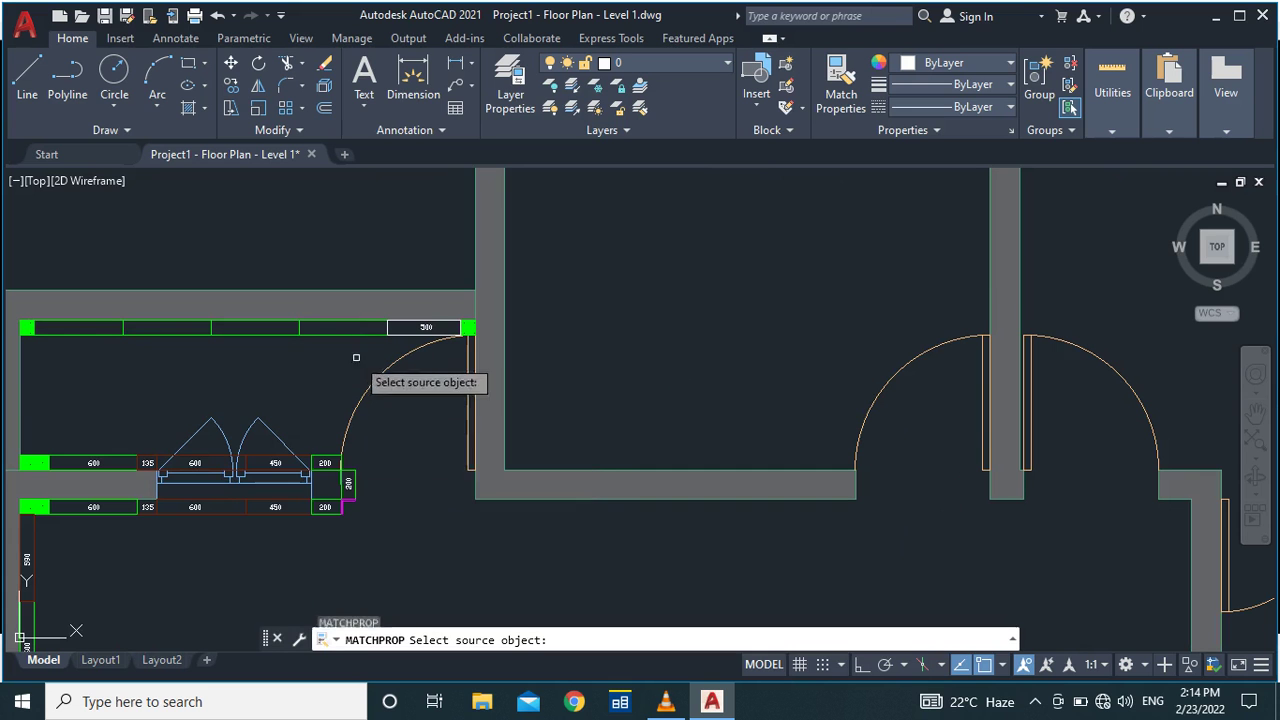
{"action": "left_click", "coordinate": [272, 468]}
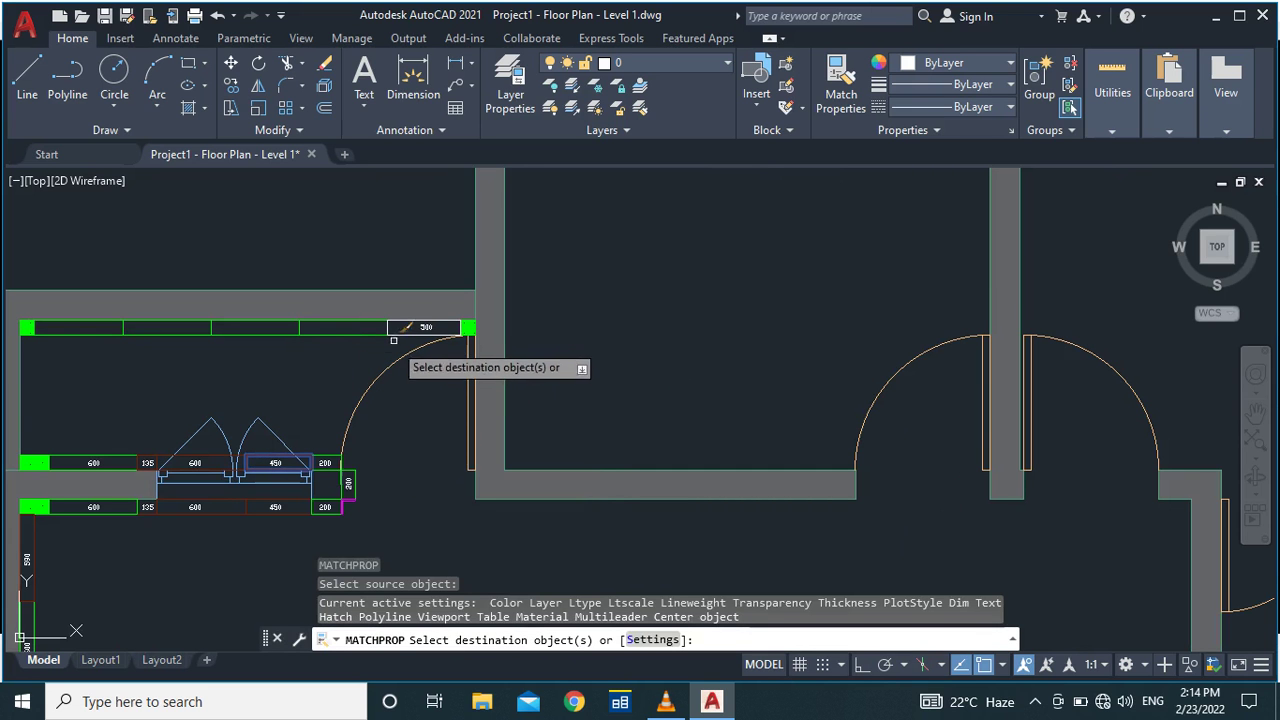
{"action": "left_click", "coordinate": [392, 342]}
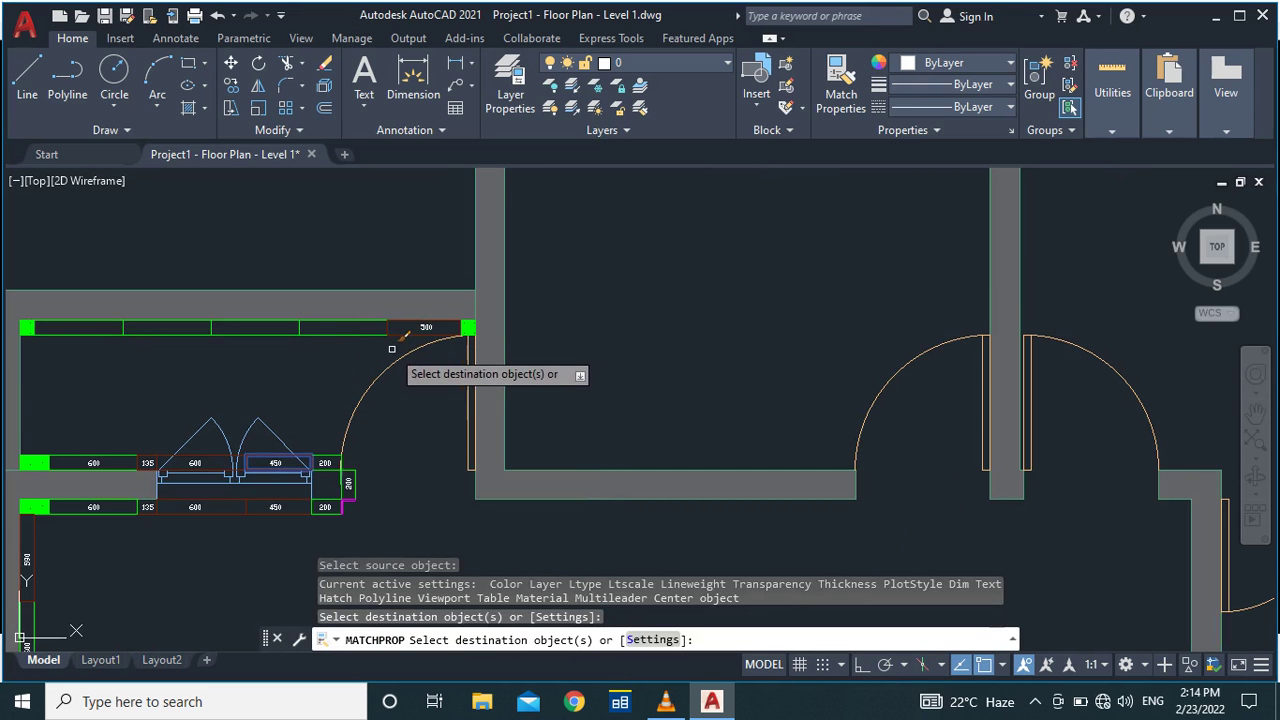
{"action": "key", "text": "Escape"}
Examine the segment layout along the upper and outer walls and the remaining walls of the floor plan.
{"action": "scroll", "coordinate": [382, 345], "scroll_direction": "up", "scroll_amount": 2}
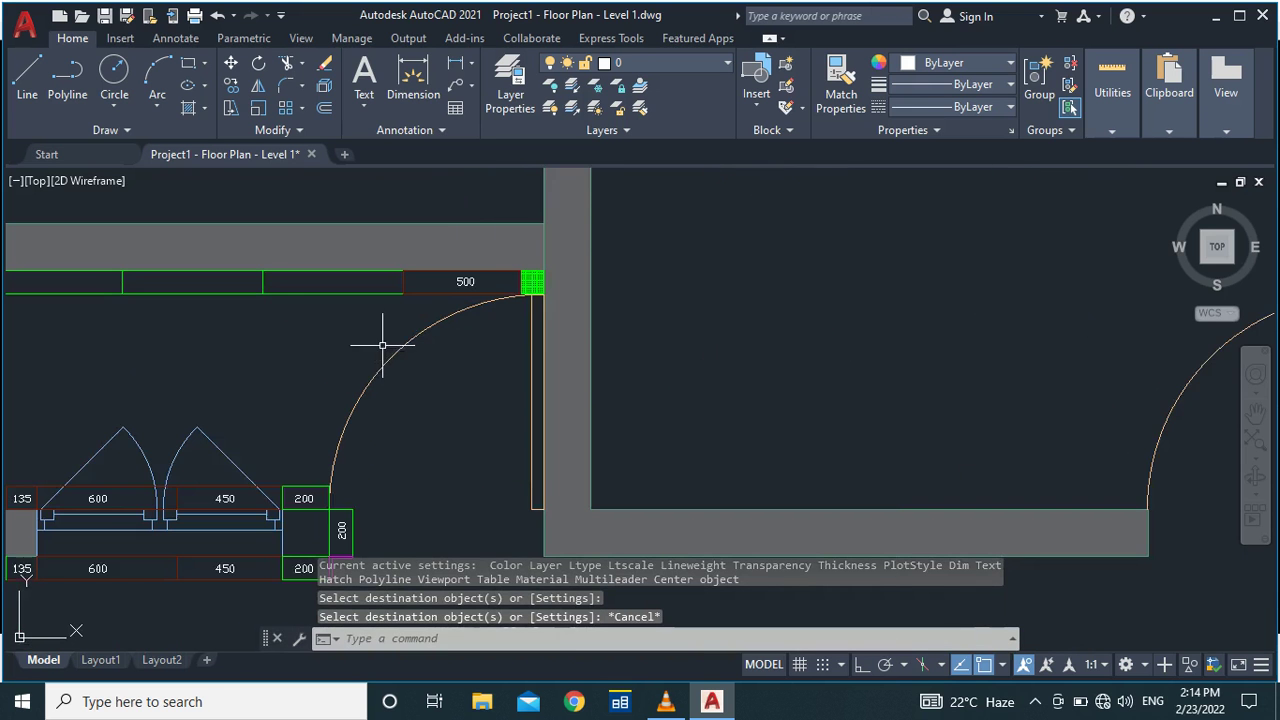
{"action": "scroll", "coordinate": [382, 342], "scroll_direction": "down", "scroll_amount": 2}
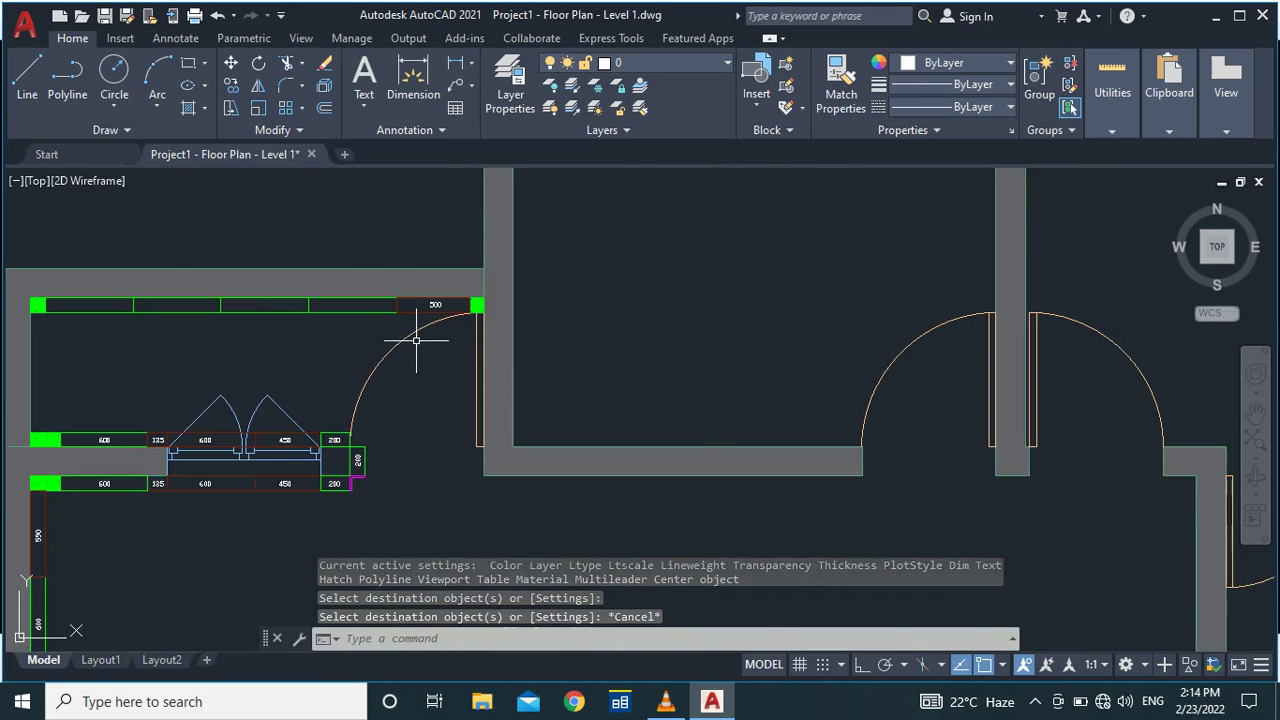
{"action": "scroll", "coordinate": [420, 338], "scroll_direction": "down", "scroll_amount": 2}
{"action": "scroll", "coordinate": [425, 330], "scroll_direction": "up", "scroll_amount": 4}
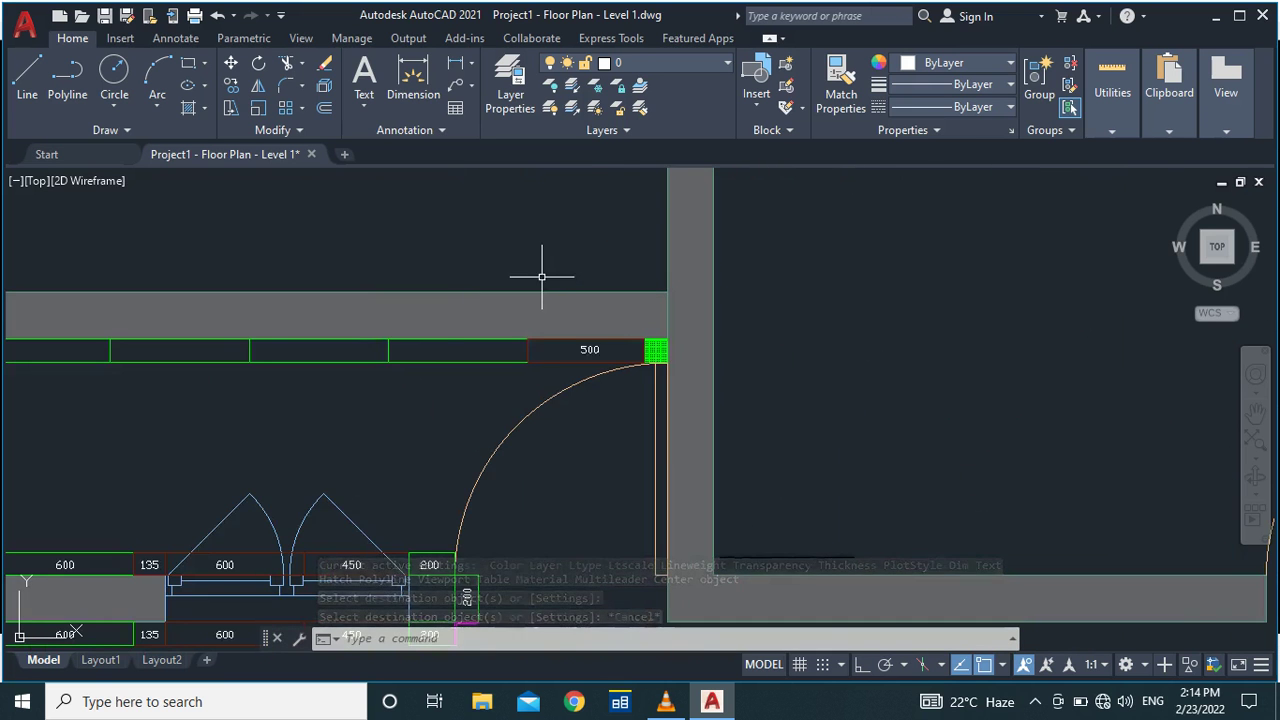
{"action": "scroll", "coordinate": [543, 277], "scroll_direction": "down", "scroll_amount": 3}
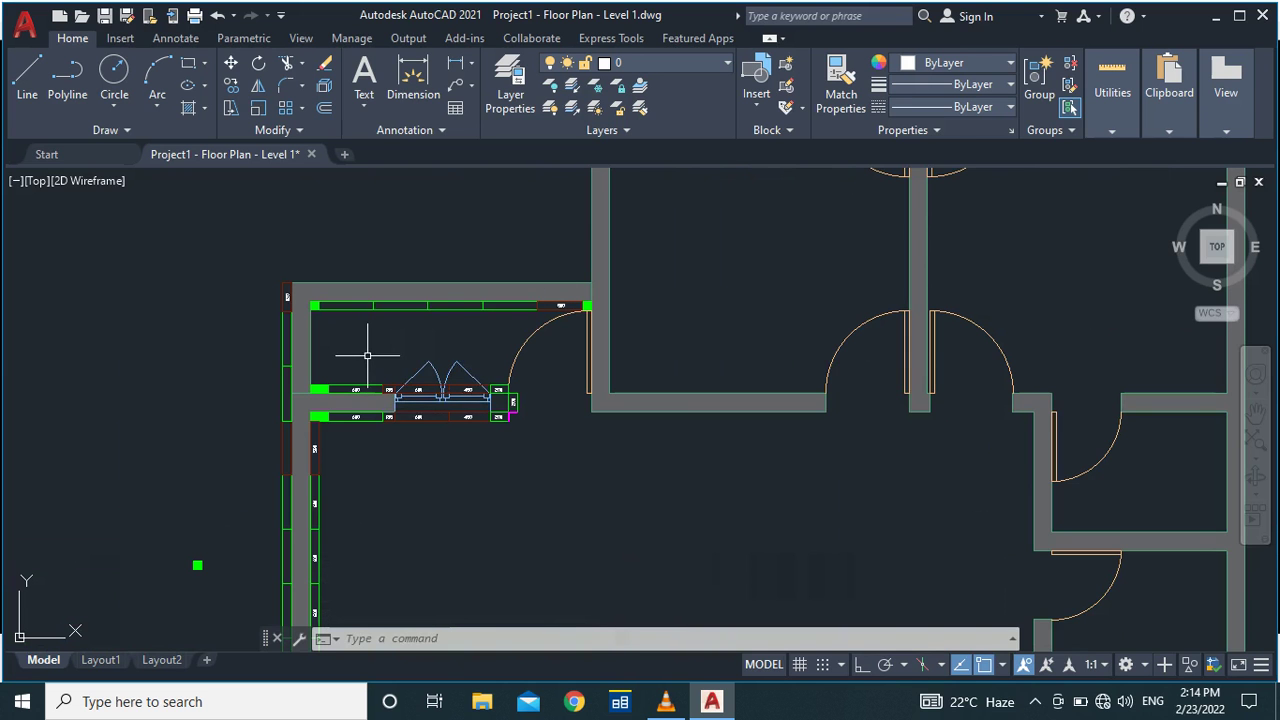
{"action": "scroll", "coordinate": [393, 338], "scroll_direction": "up", "scroll_amount": 1}
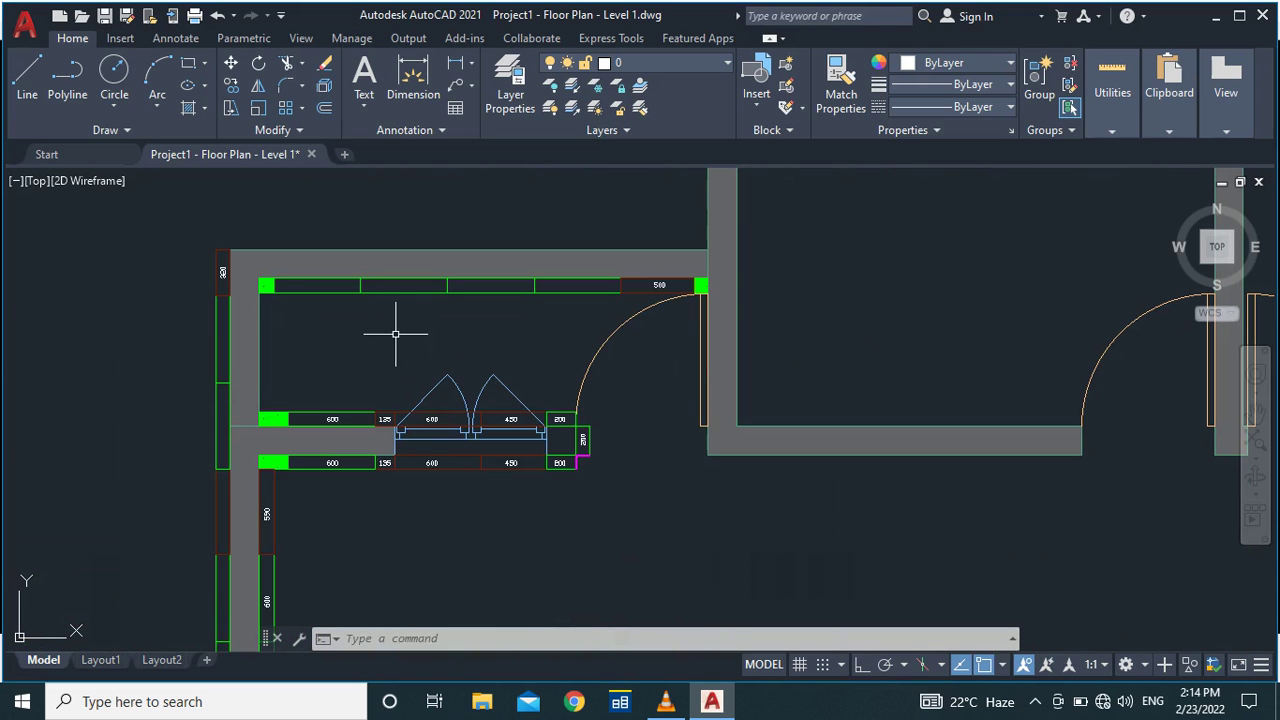
{"action": "scroll", "coordinate": [393, 334], "scroll_direction": "down", "scroll_amount": 1}
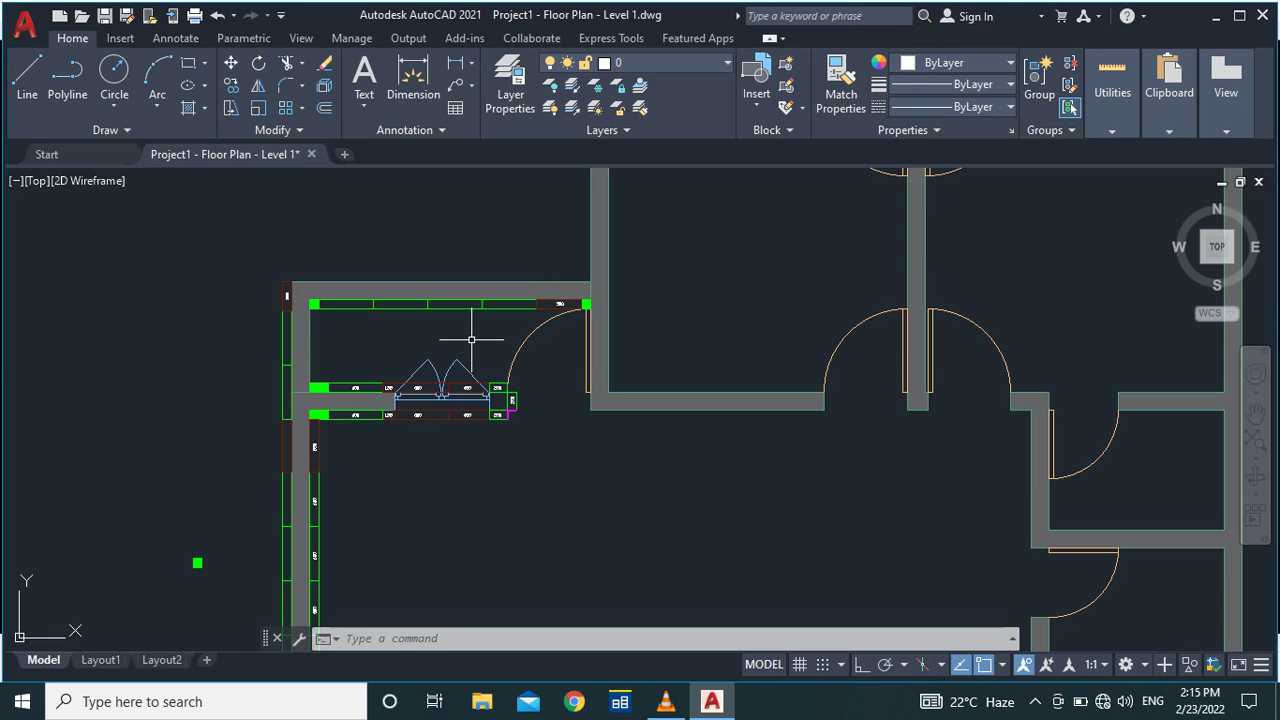
{"action": "scroll", "coordinate": [466, 328], "scroll_direction": "down", "scroll_amount": 3}
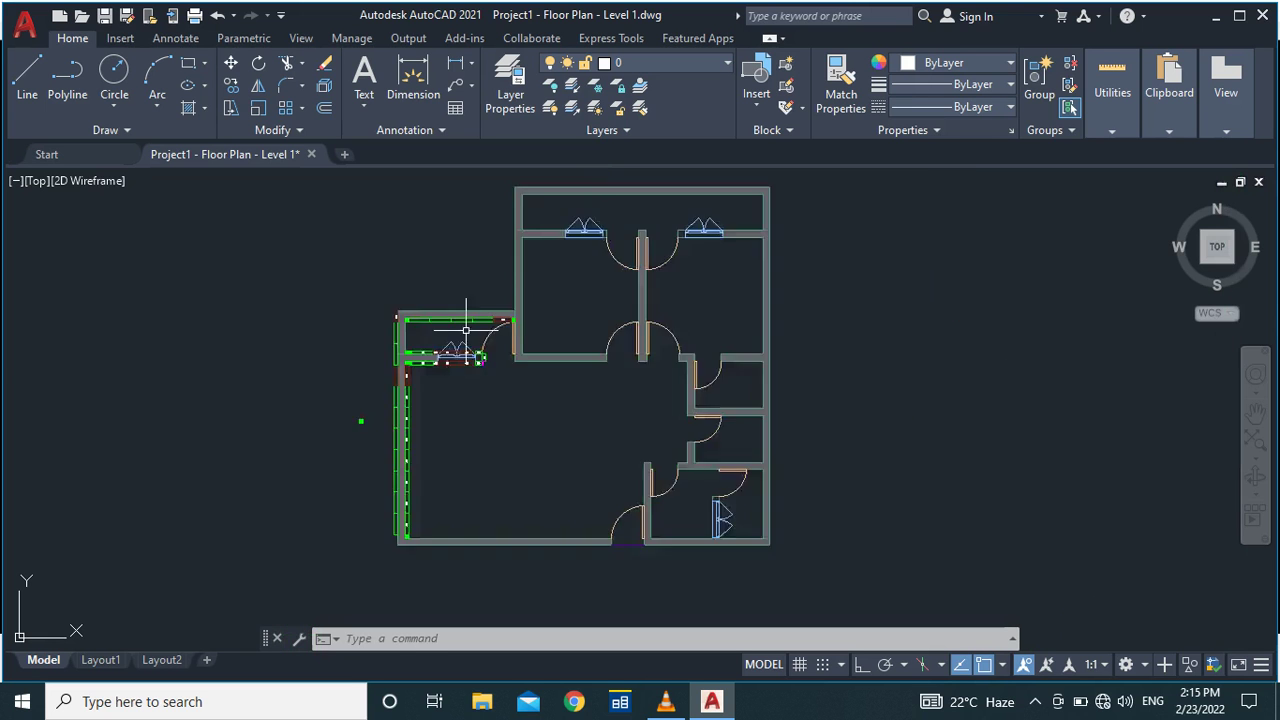
{"action": "scroll", "coordinate": [436, 304], "scroll_direction": "up", "scroll_amount": 3}
{"action": "scroll", "coordinate": [434, 277], "scroll_direction": "down", "scroll_amount": 2}
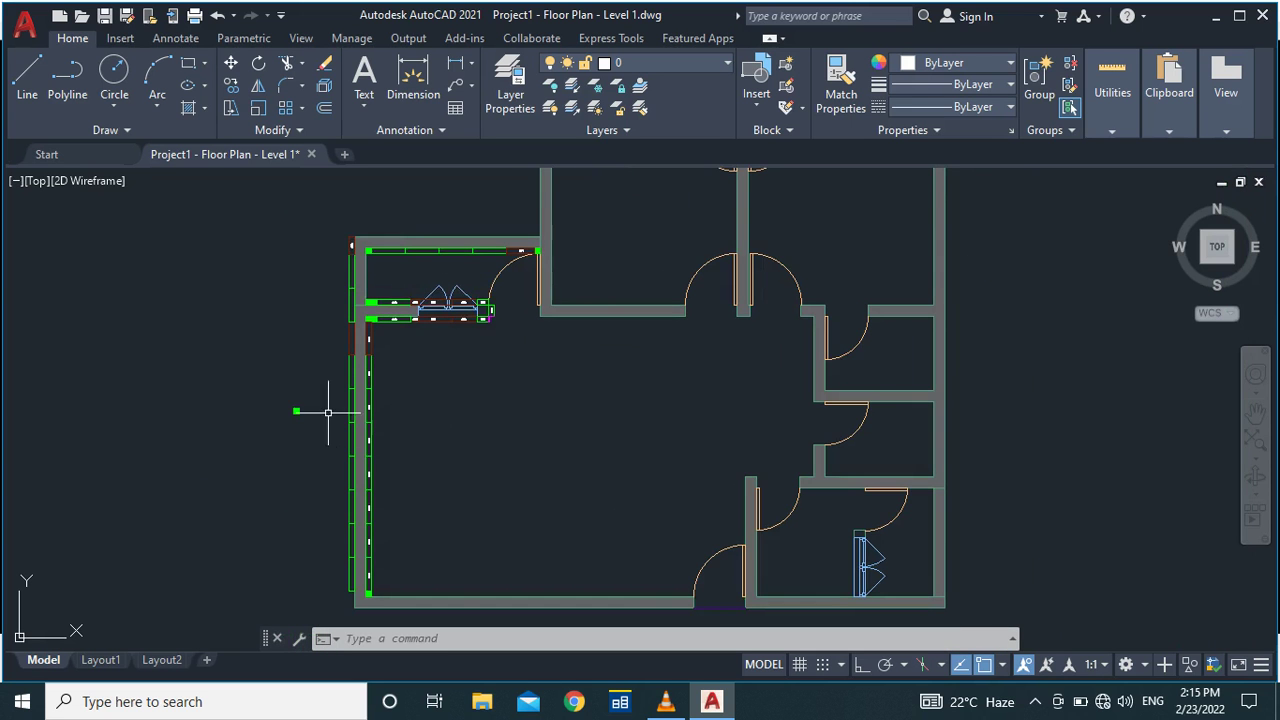
{"action": "scroll", "coordinate": [438, 400], "scroll_direction": "down", "scroll_amount": 2}
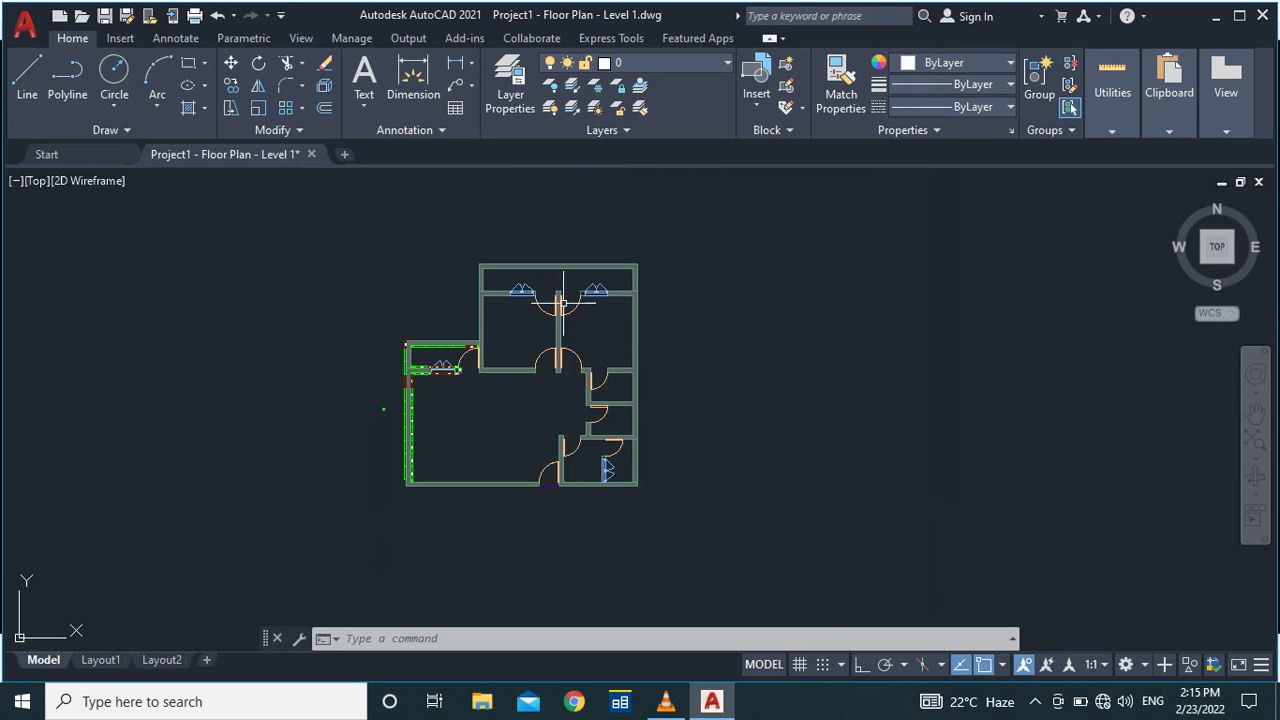
{"action": "scroll", "coordinate": [506, 381], "scroll_direction": "up", "scroll_amount": 4}
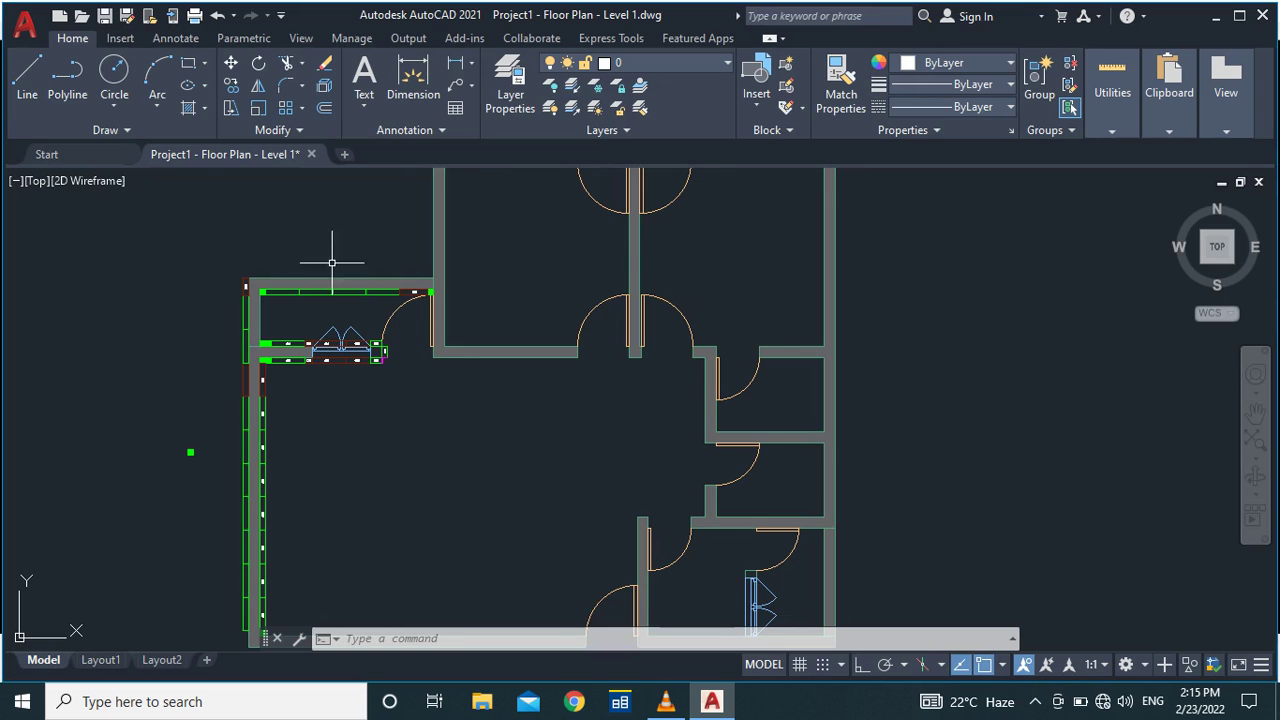
{"action": "scroll", "coordinate": [342, 241], "scroll_direction": "down", "scroll_amount": 2}
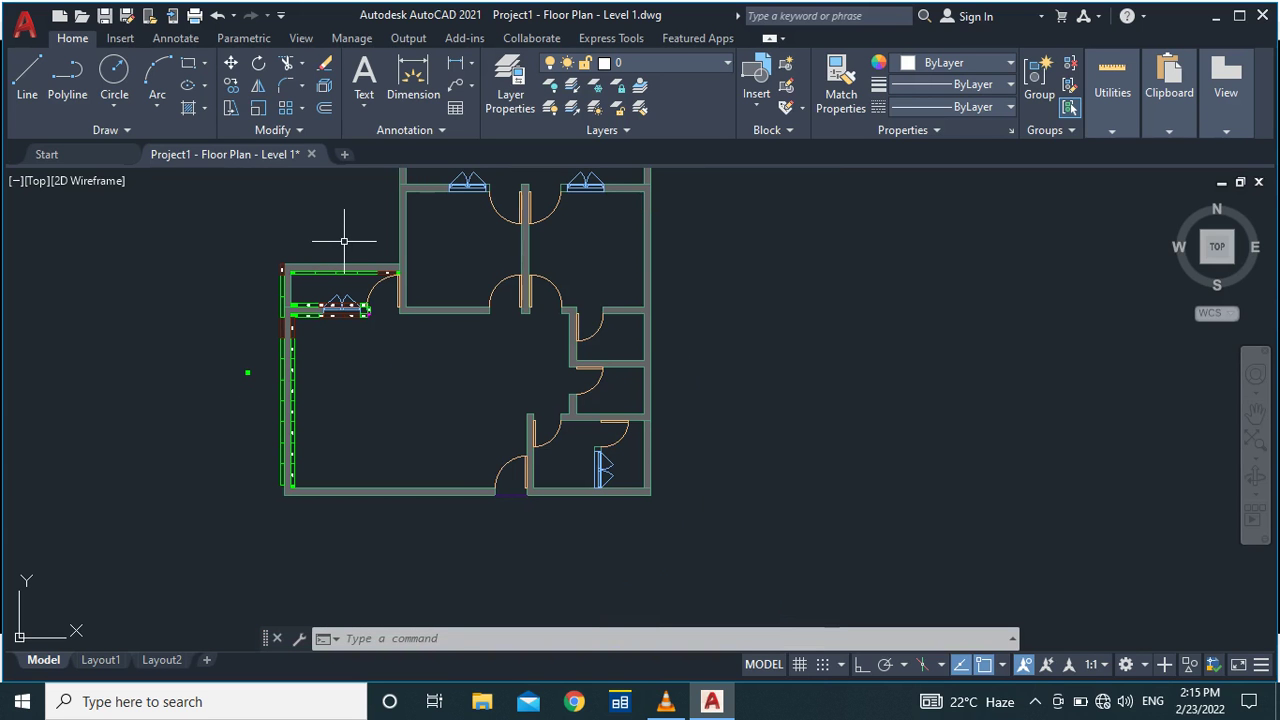